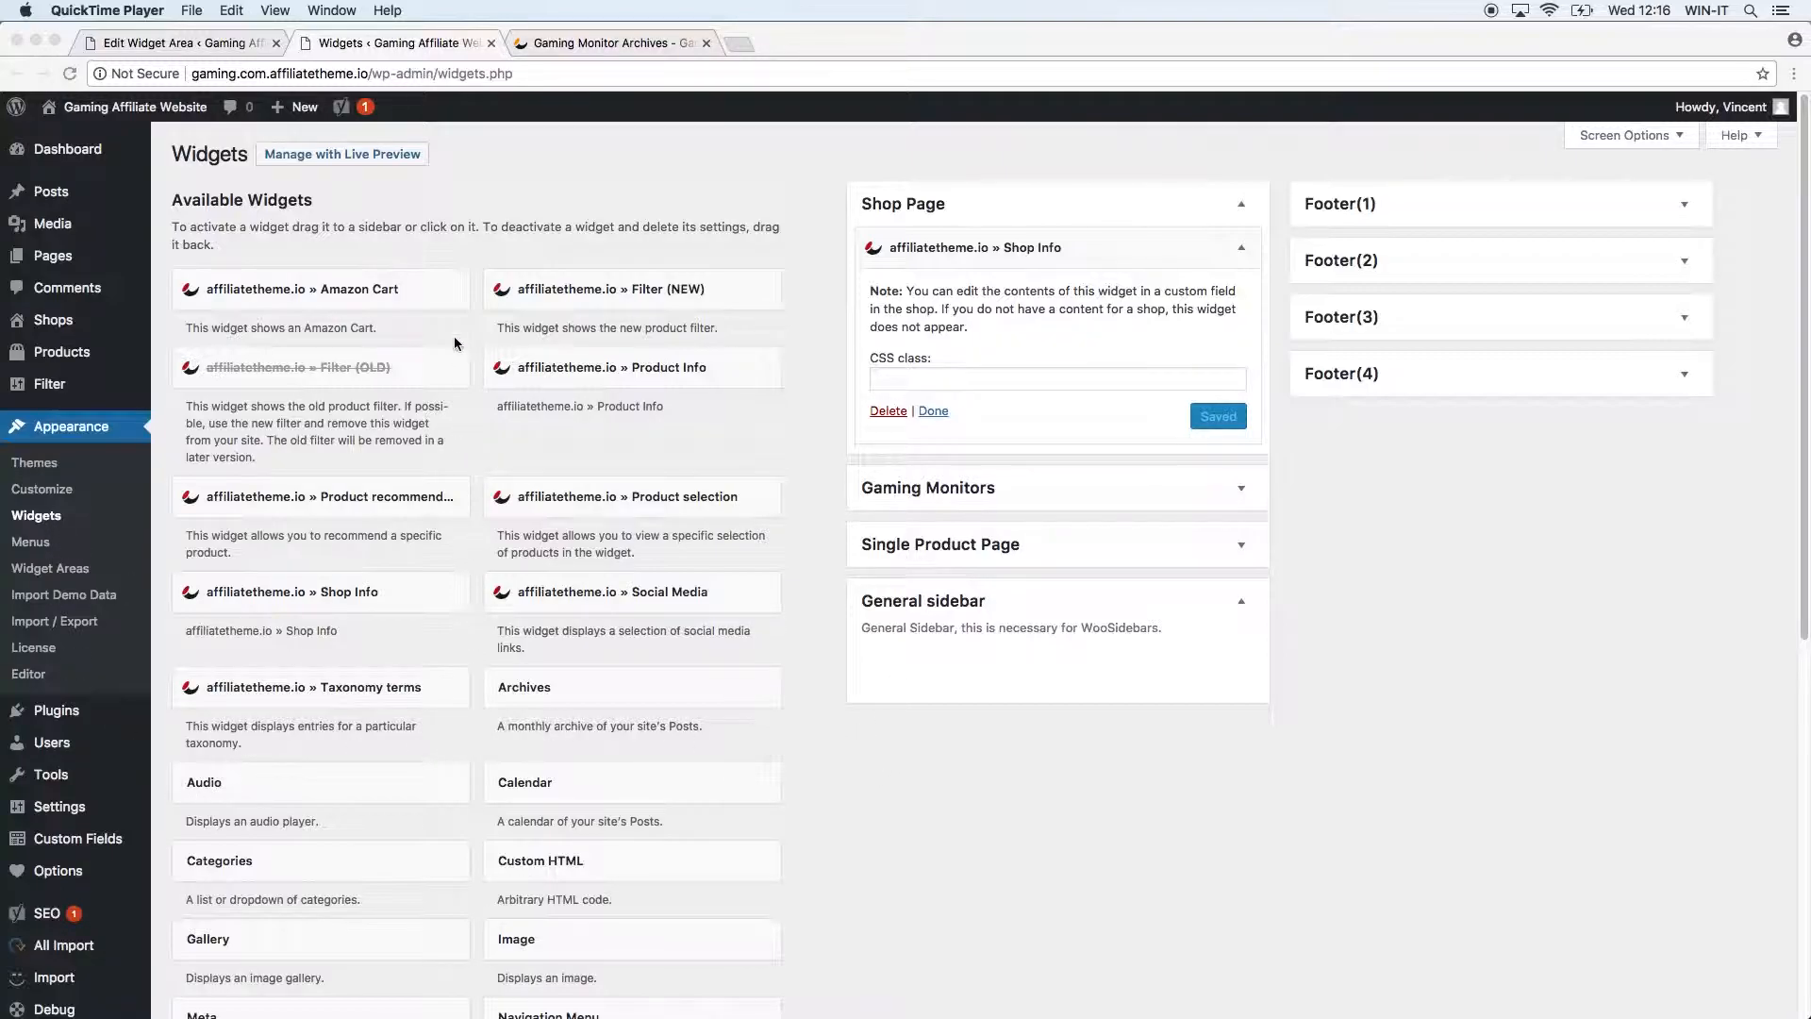
Place an Archives widget in the General sidebar, title it 'Blog Archive', and save it.
left_click(622, 704)
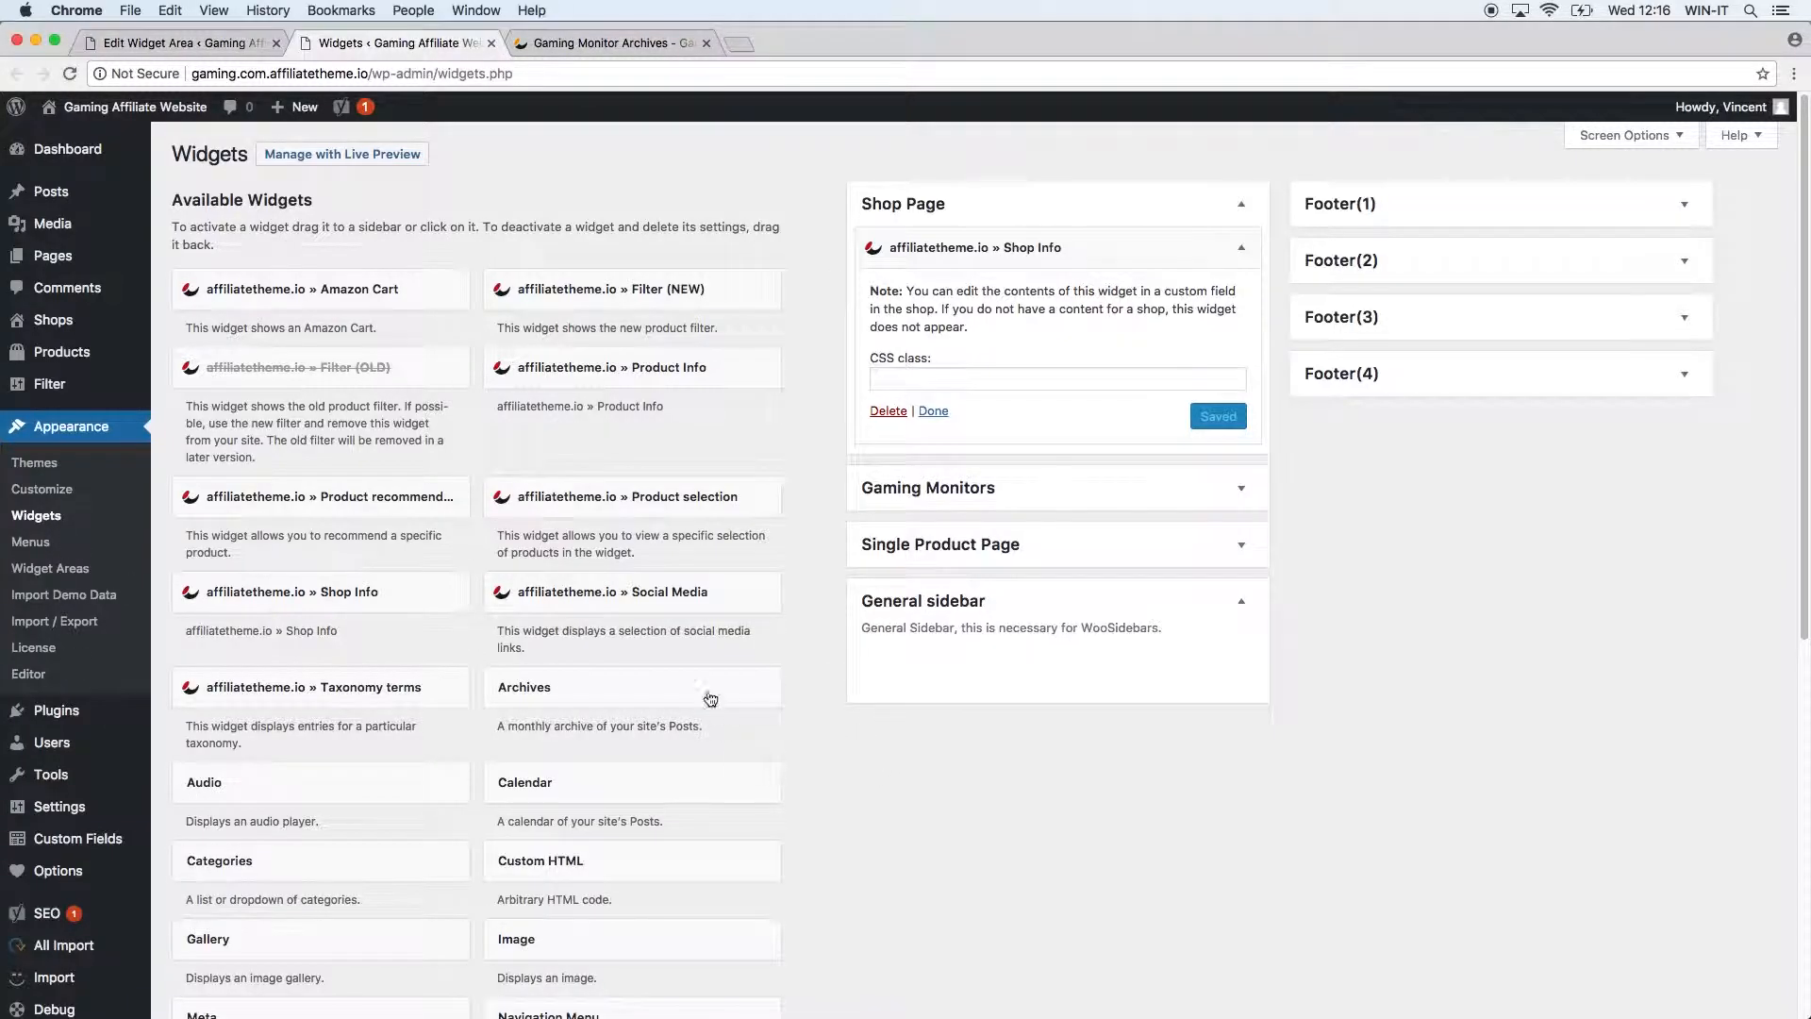
left_click(629, 698)
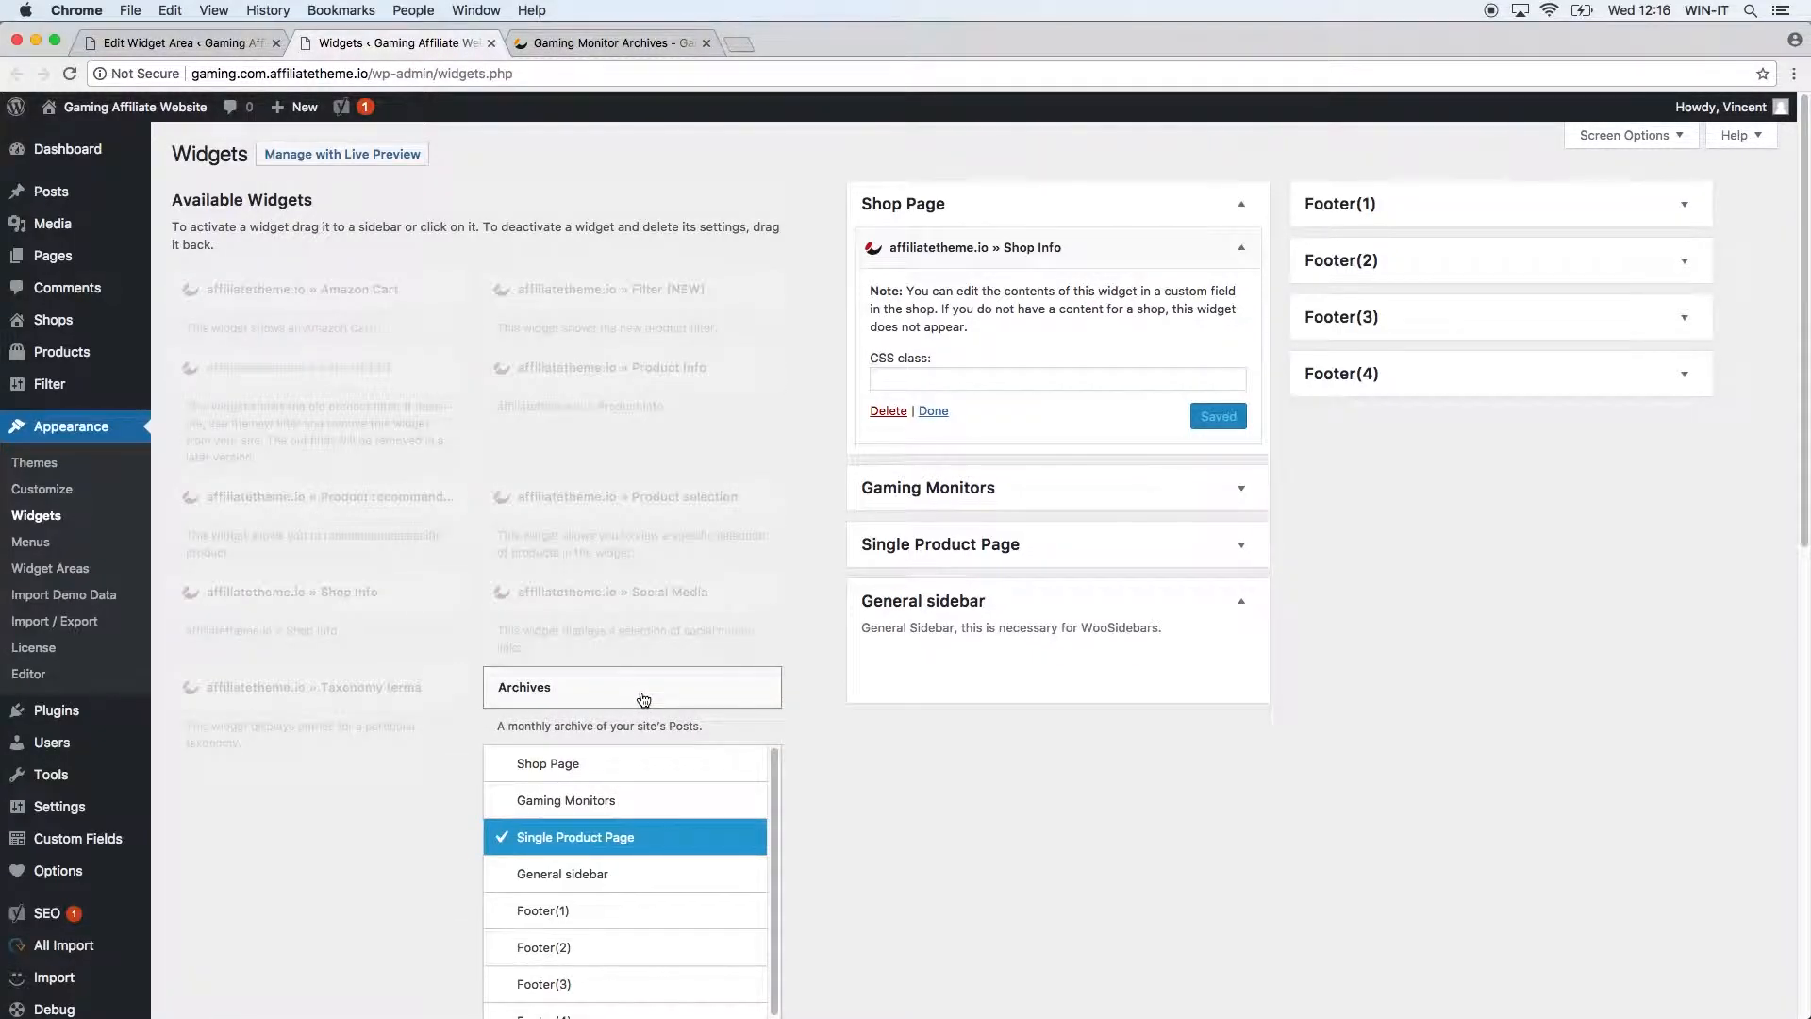
left_click(566, 873)
scroll(1172, 788, "down", 5)
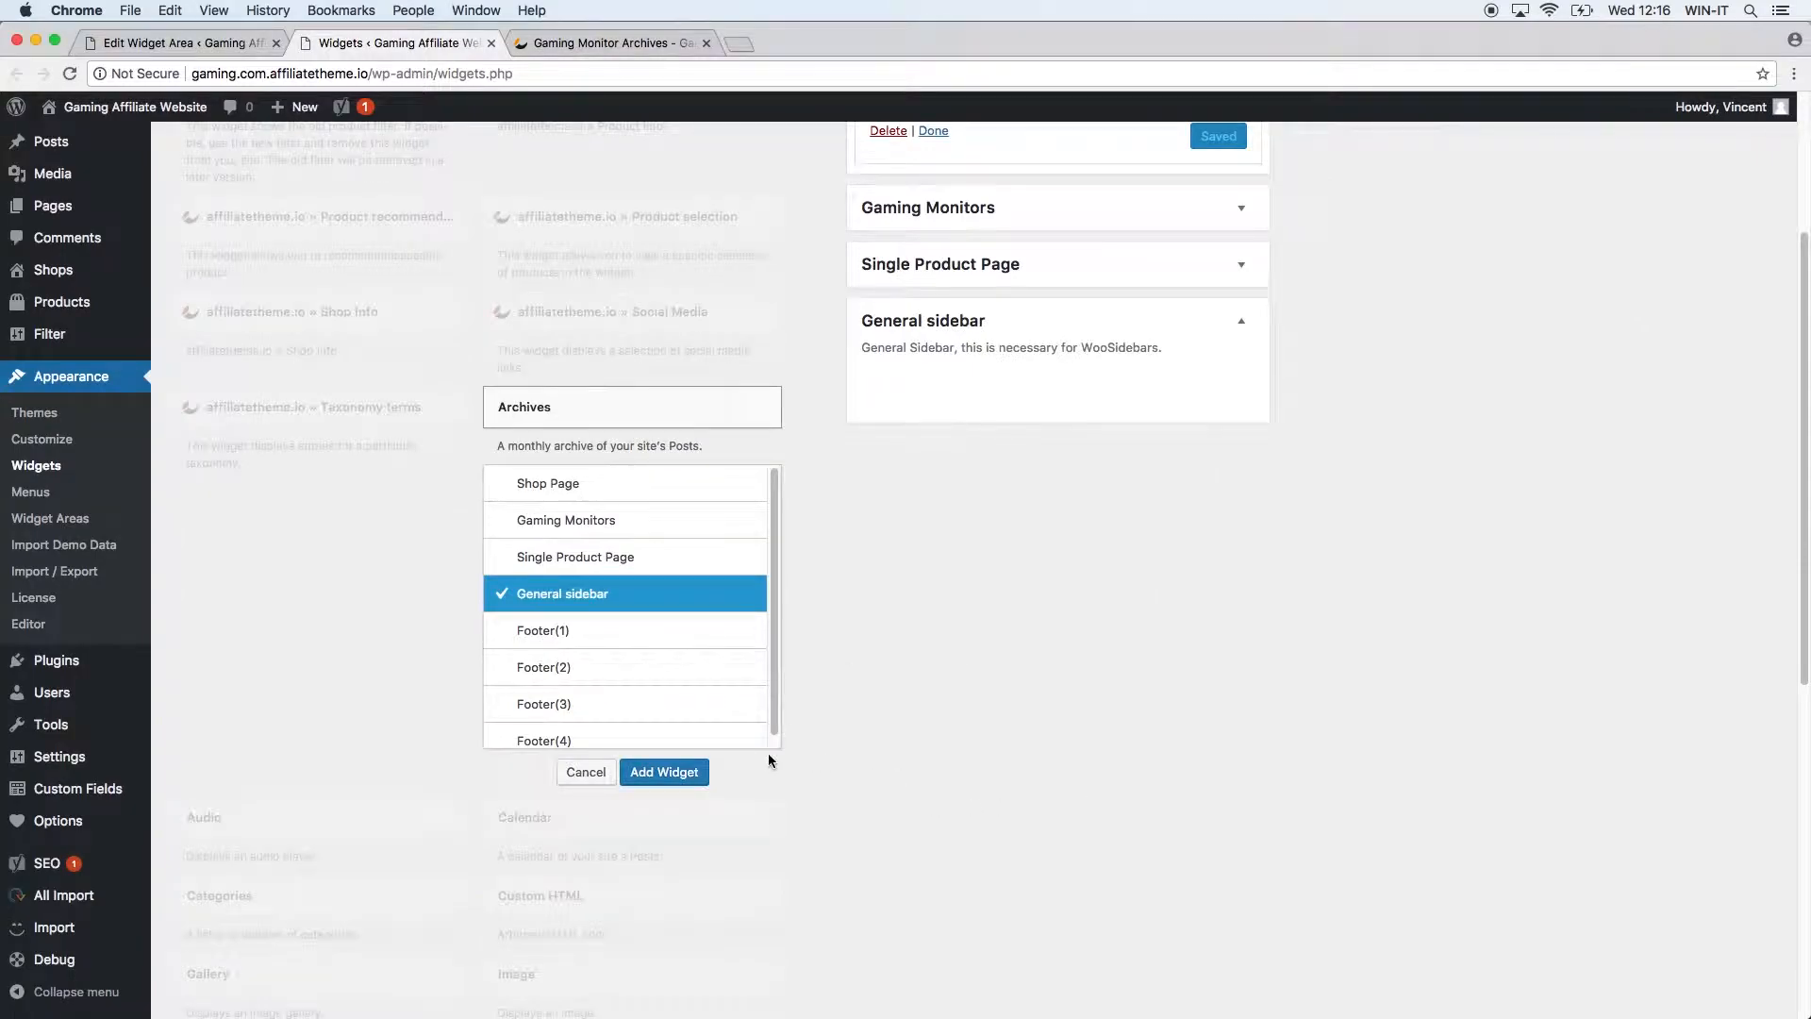
left_click(667, 772)
scroll(1036, 603, "down", 1)
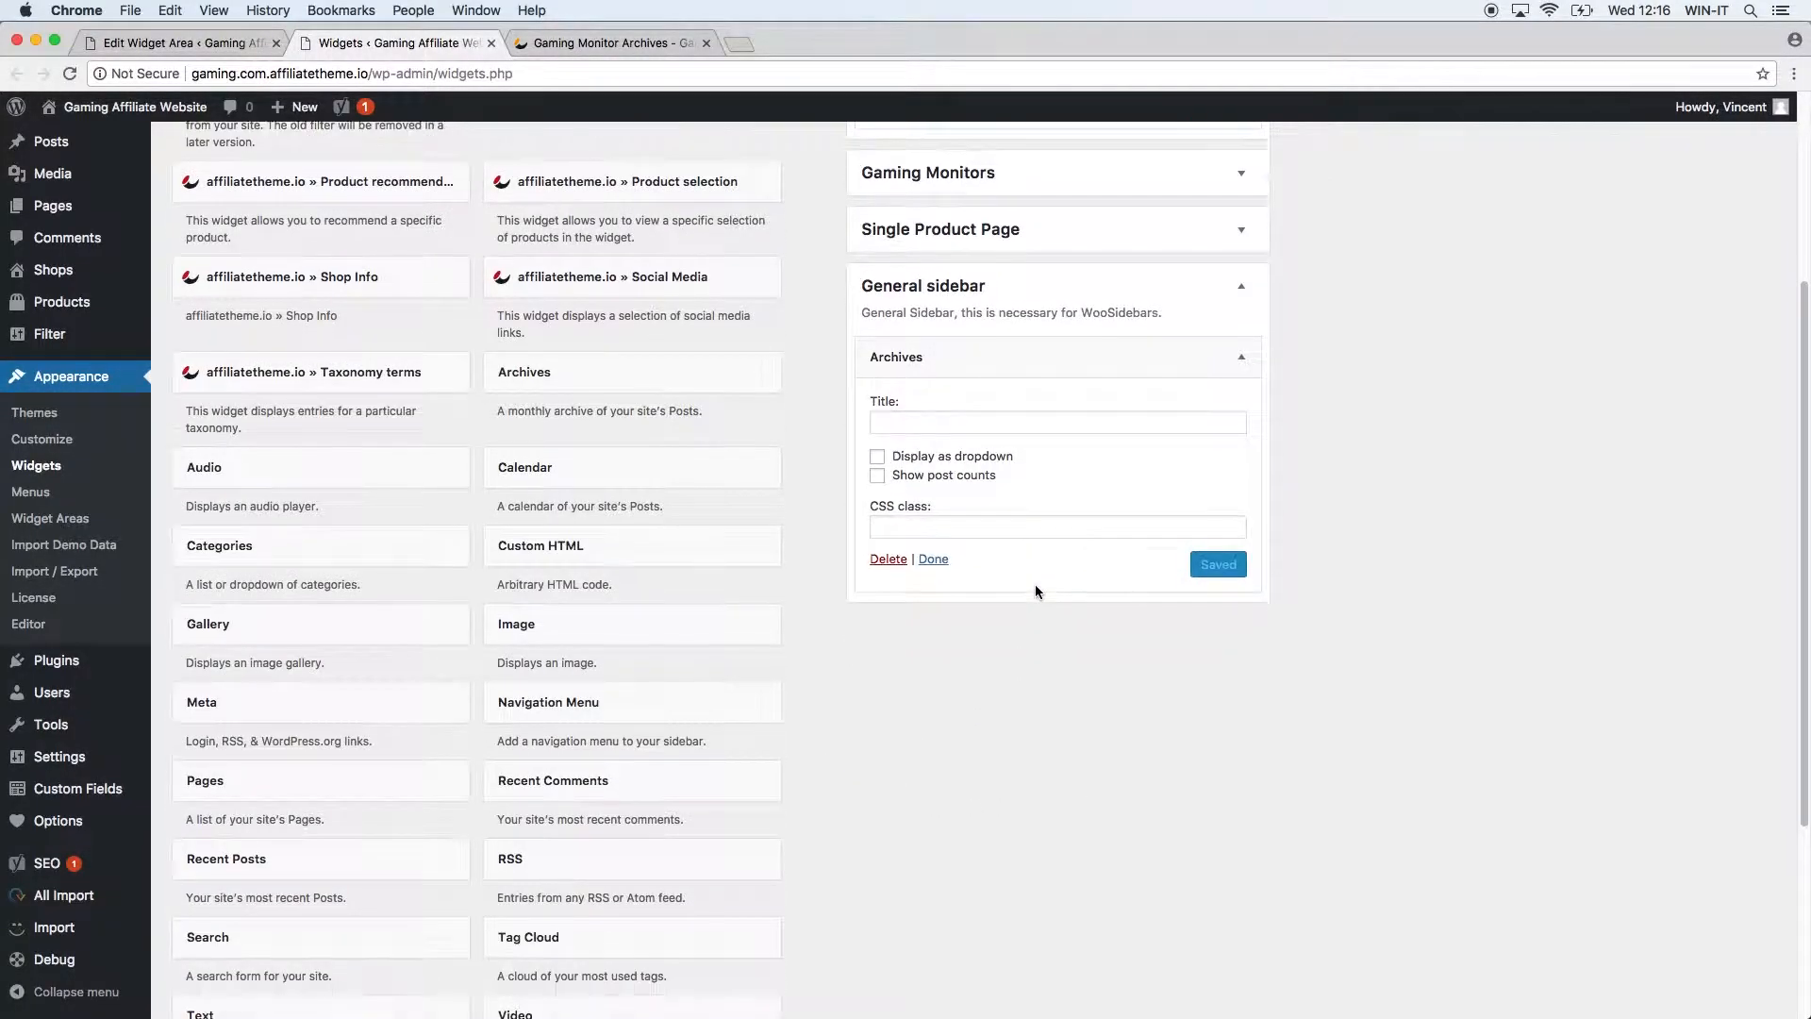
scroll(1034, 584, "up", 1)
left_click(938, 460)
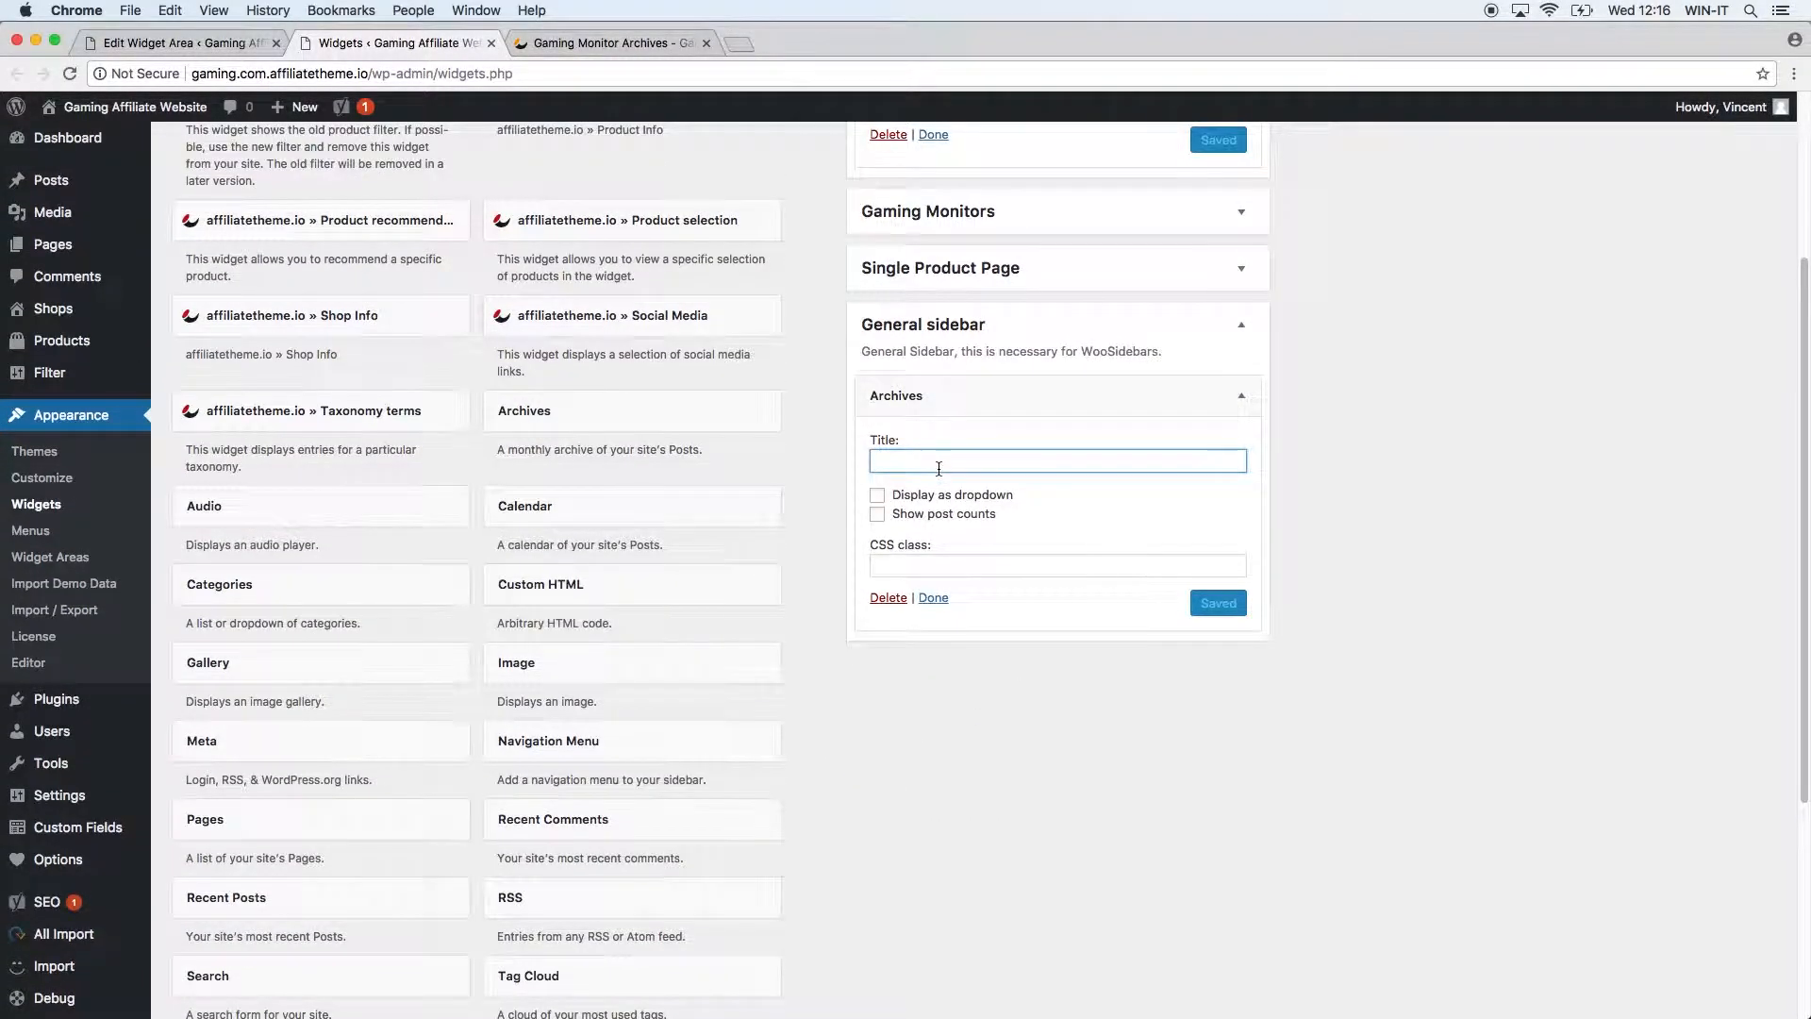
type("Blog")
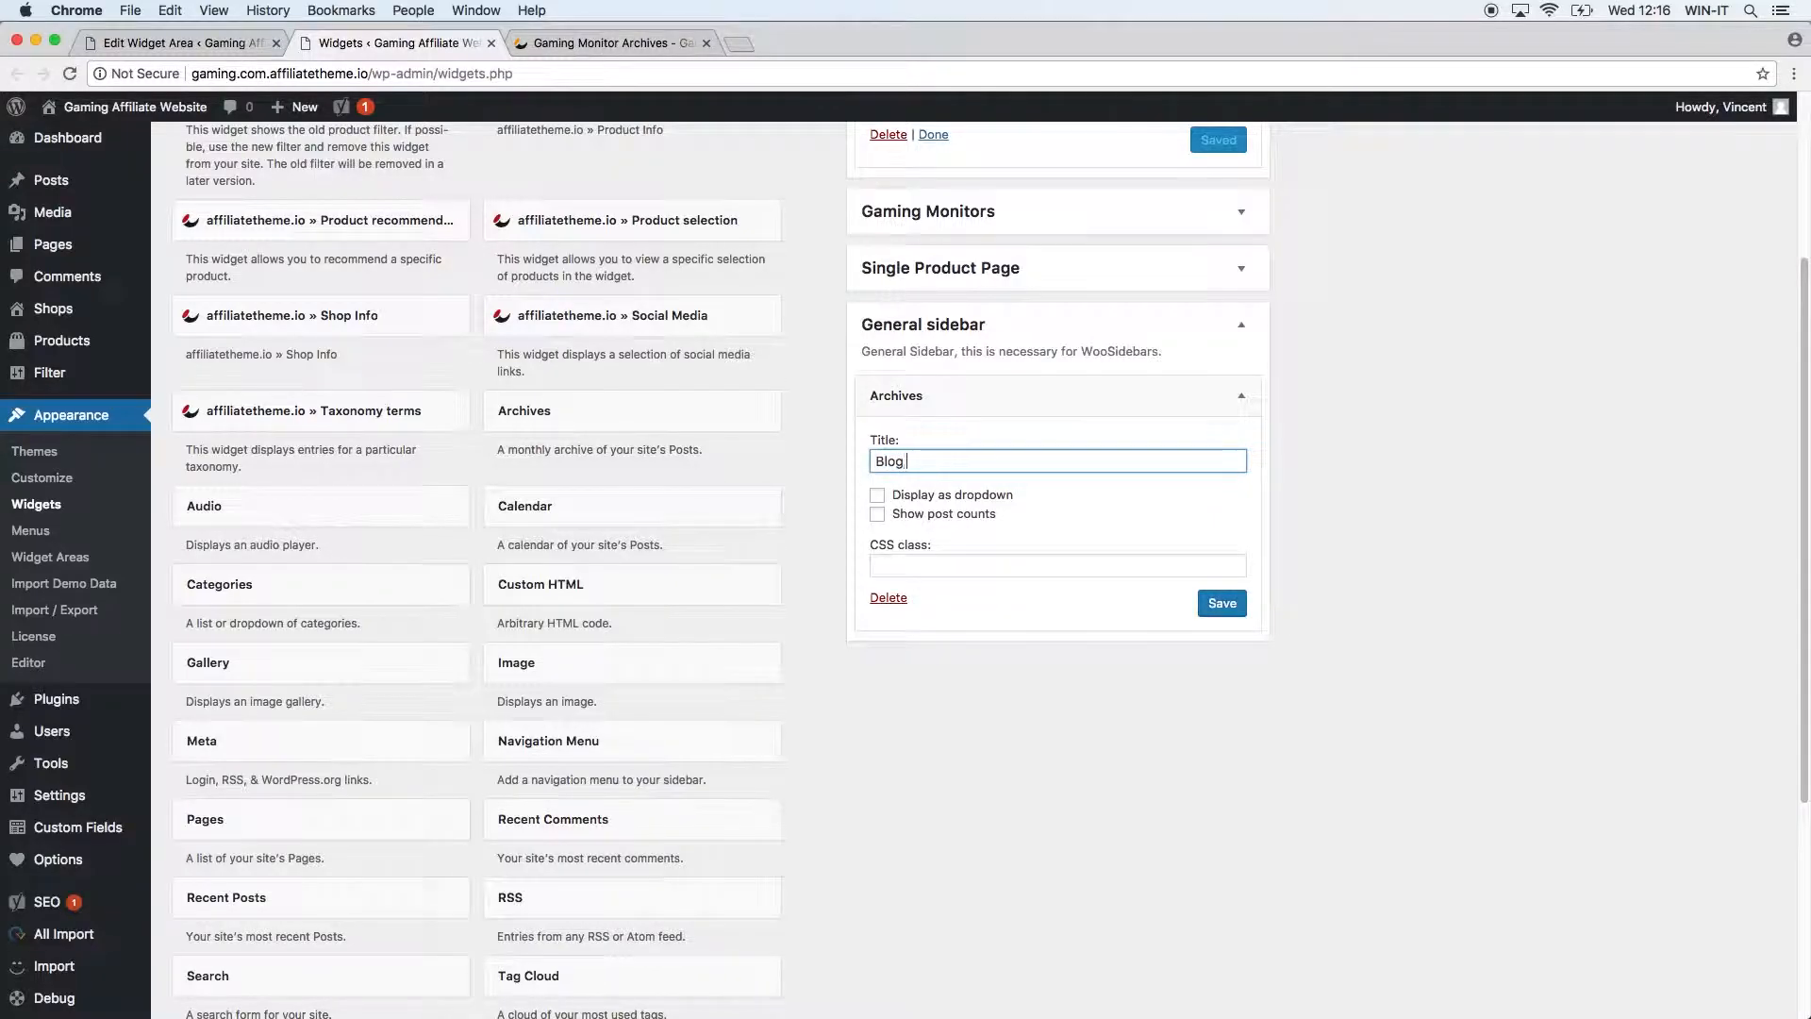
type(" Arichive")
left_click(1210, 606)
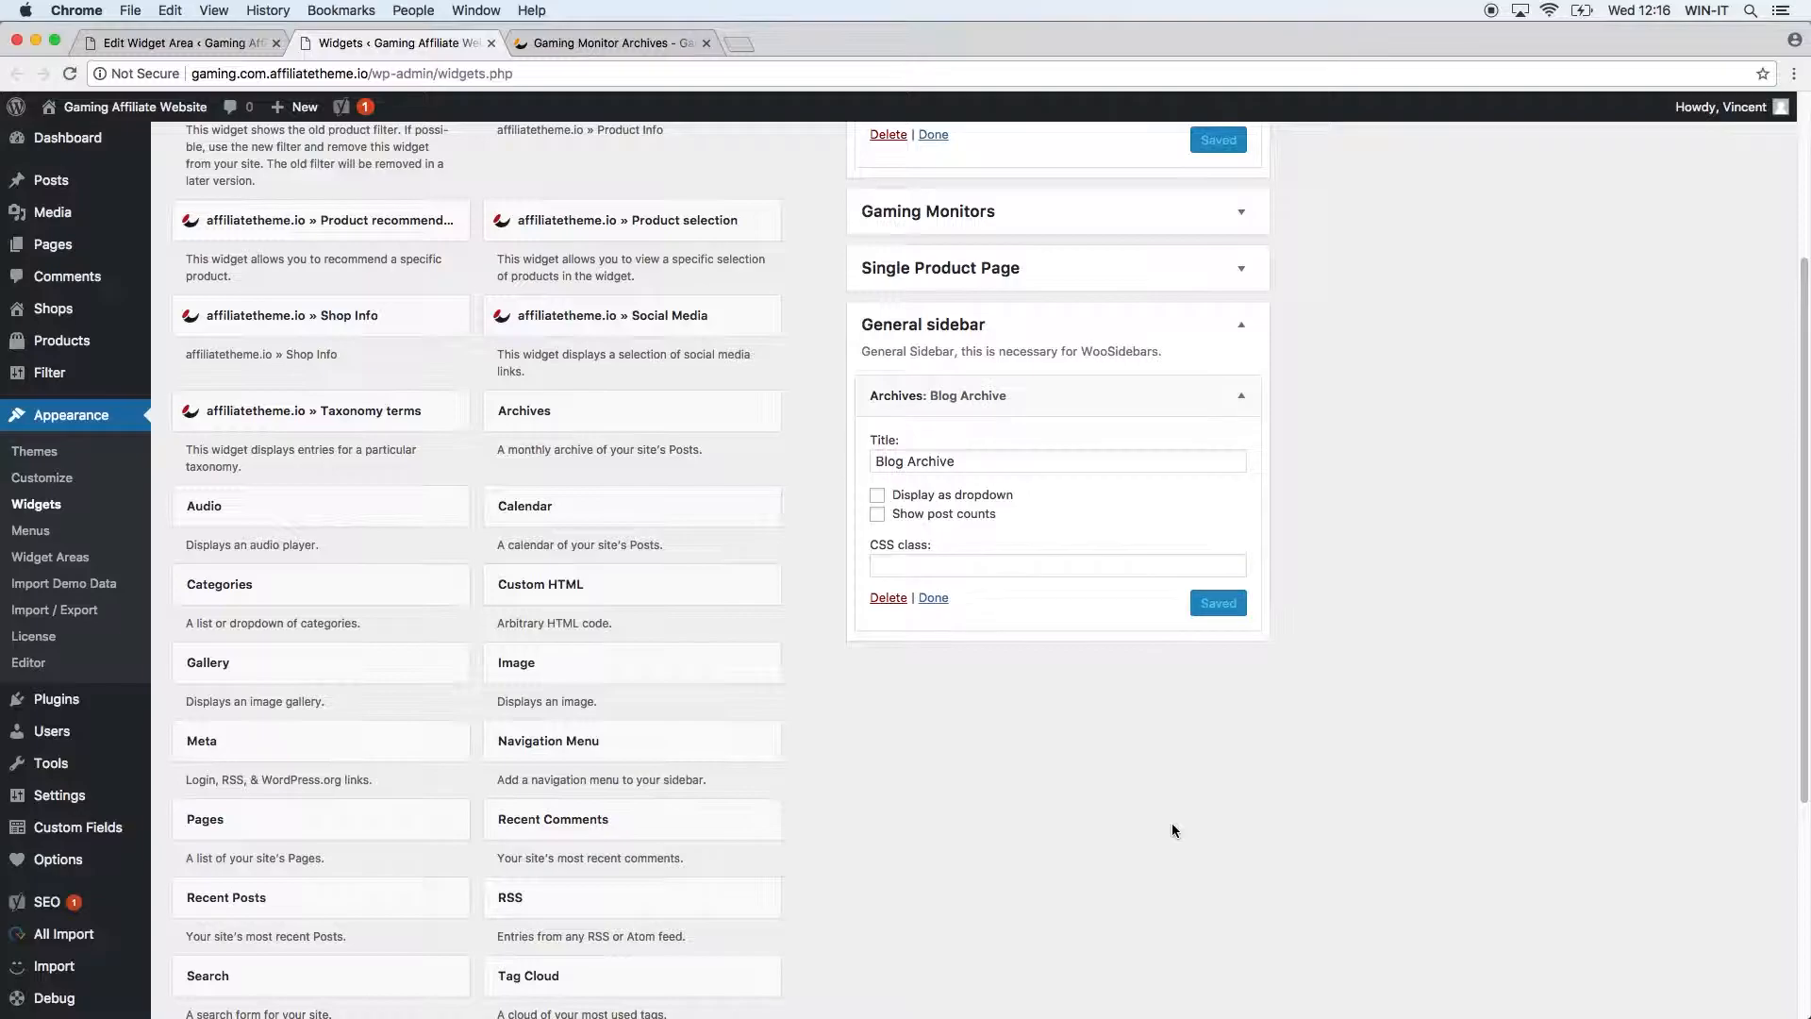
On the live blog page, open the June 2017 and August 2017 archive links.
left_click(623, 42)
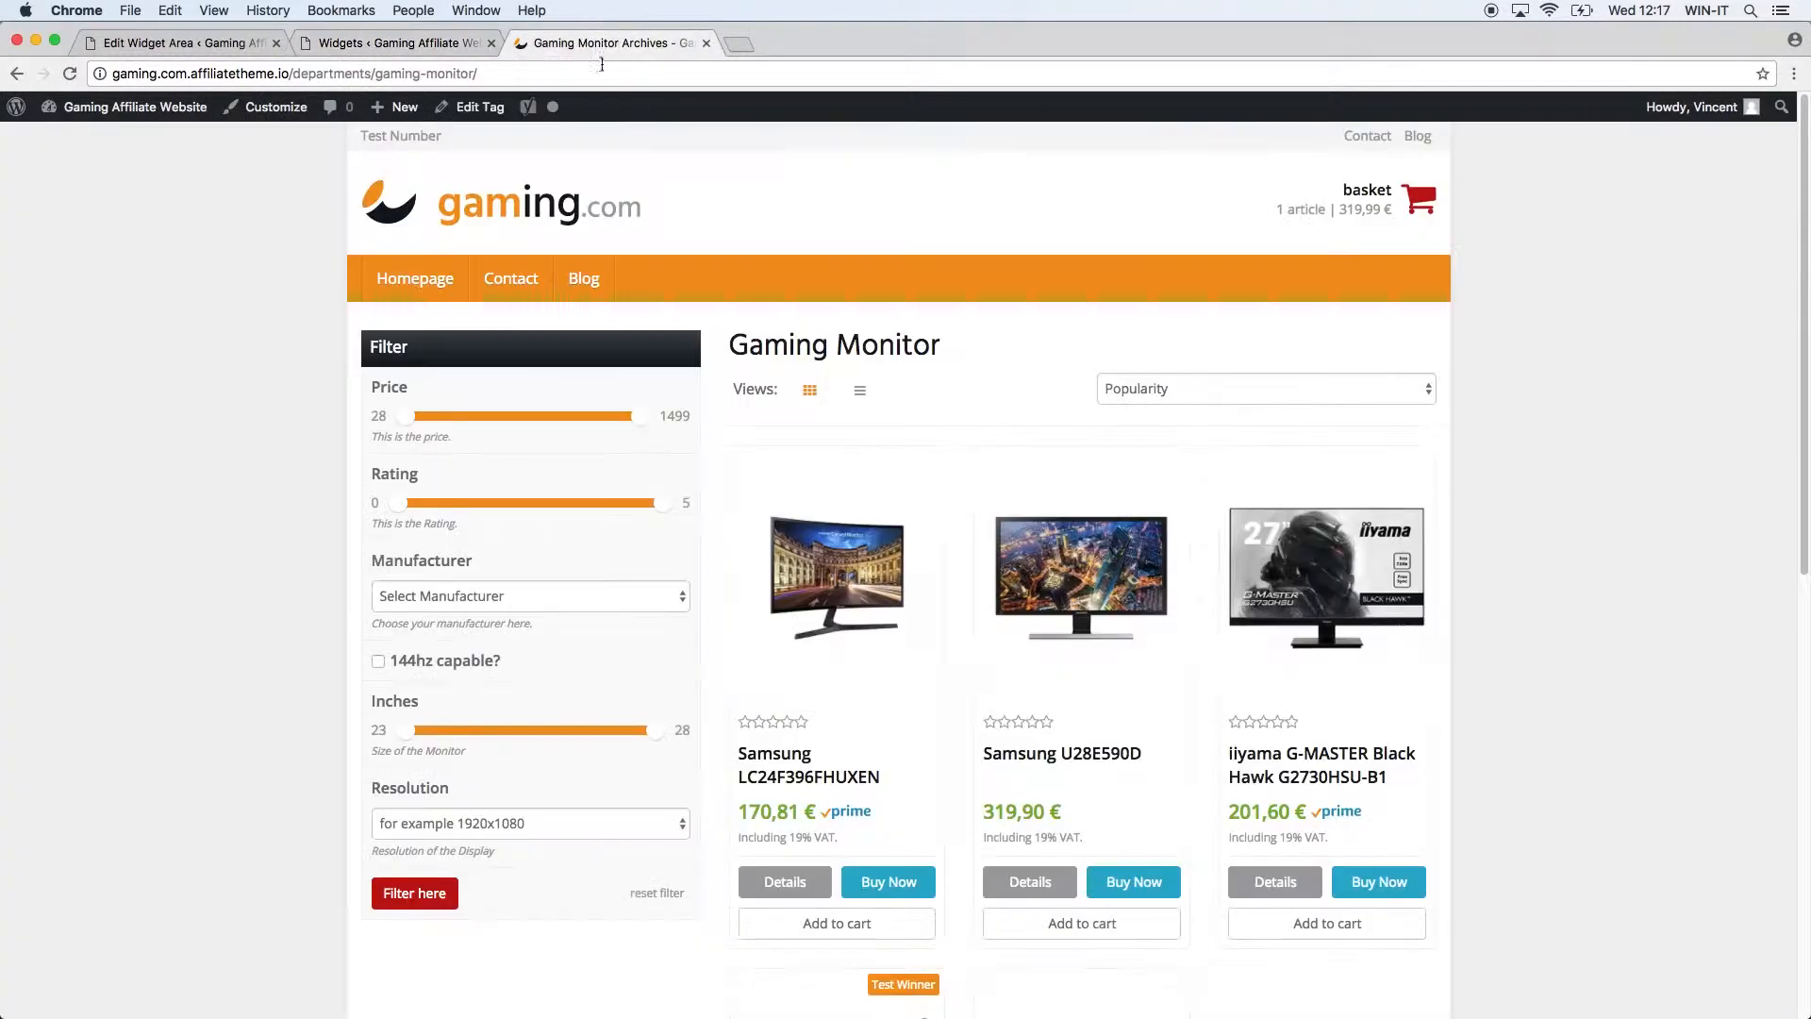
left_click(594, 279)
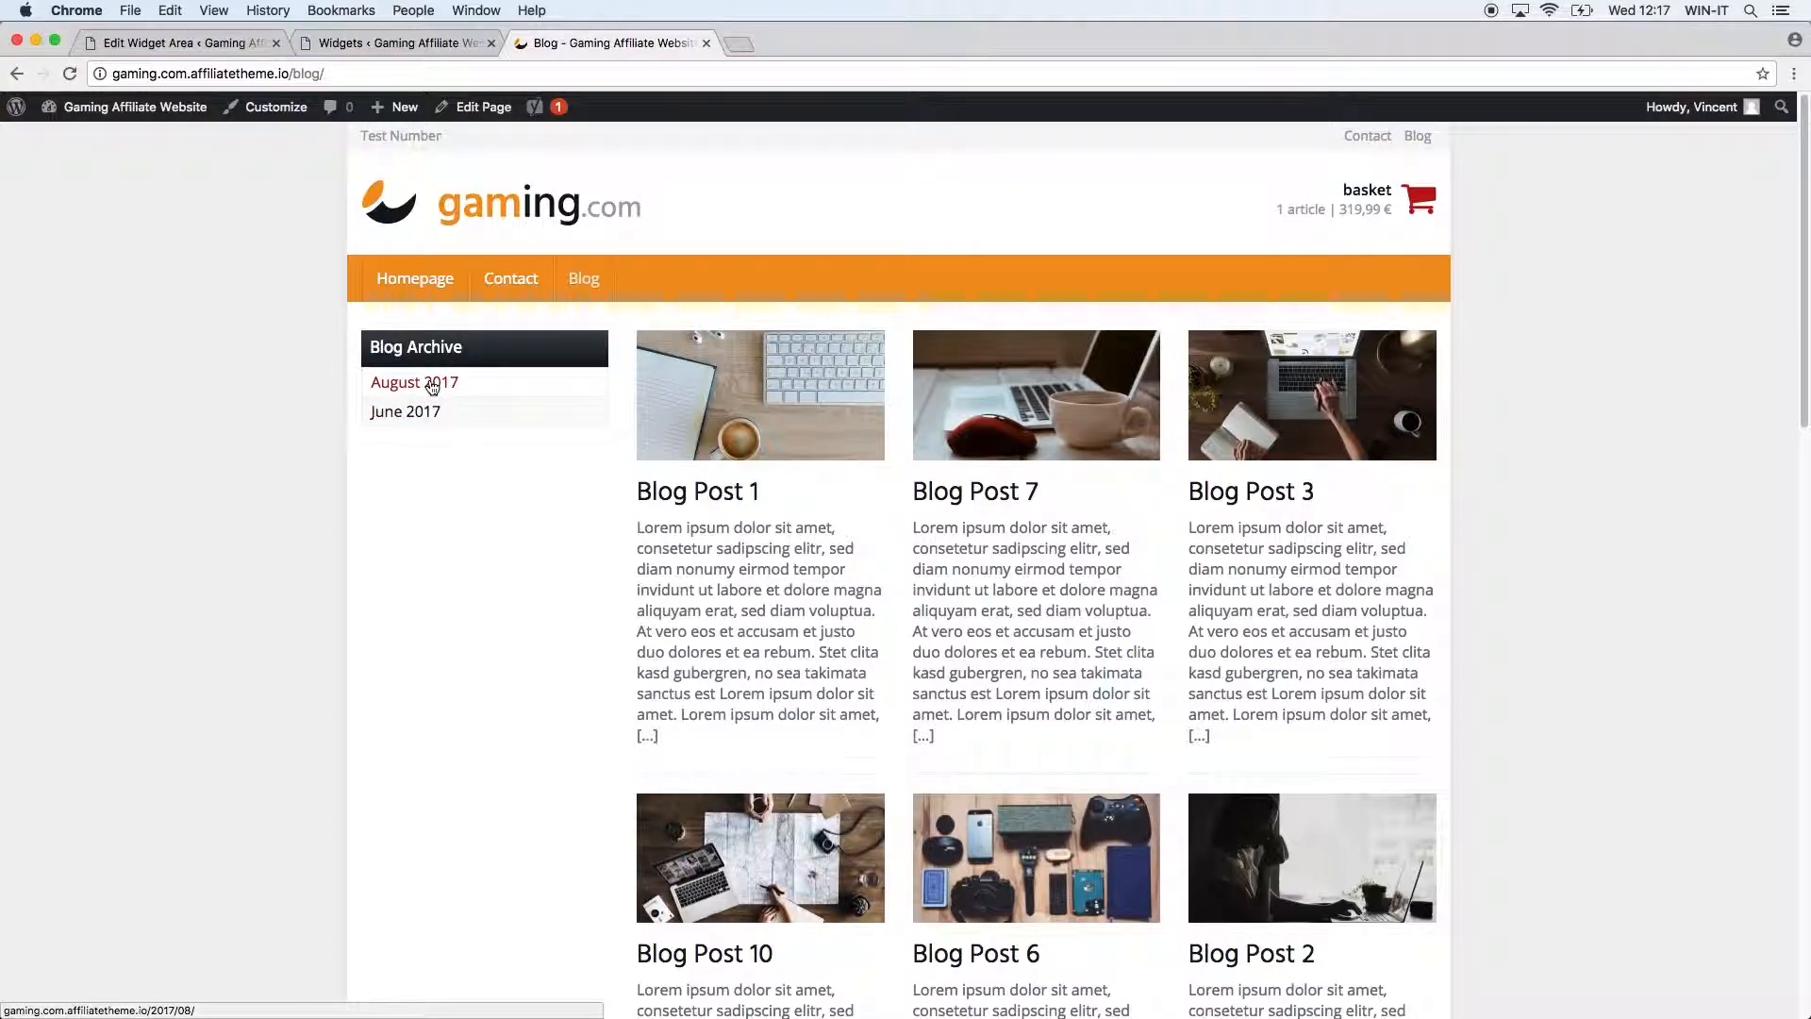
left_click(422, 412)
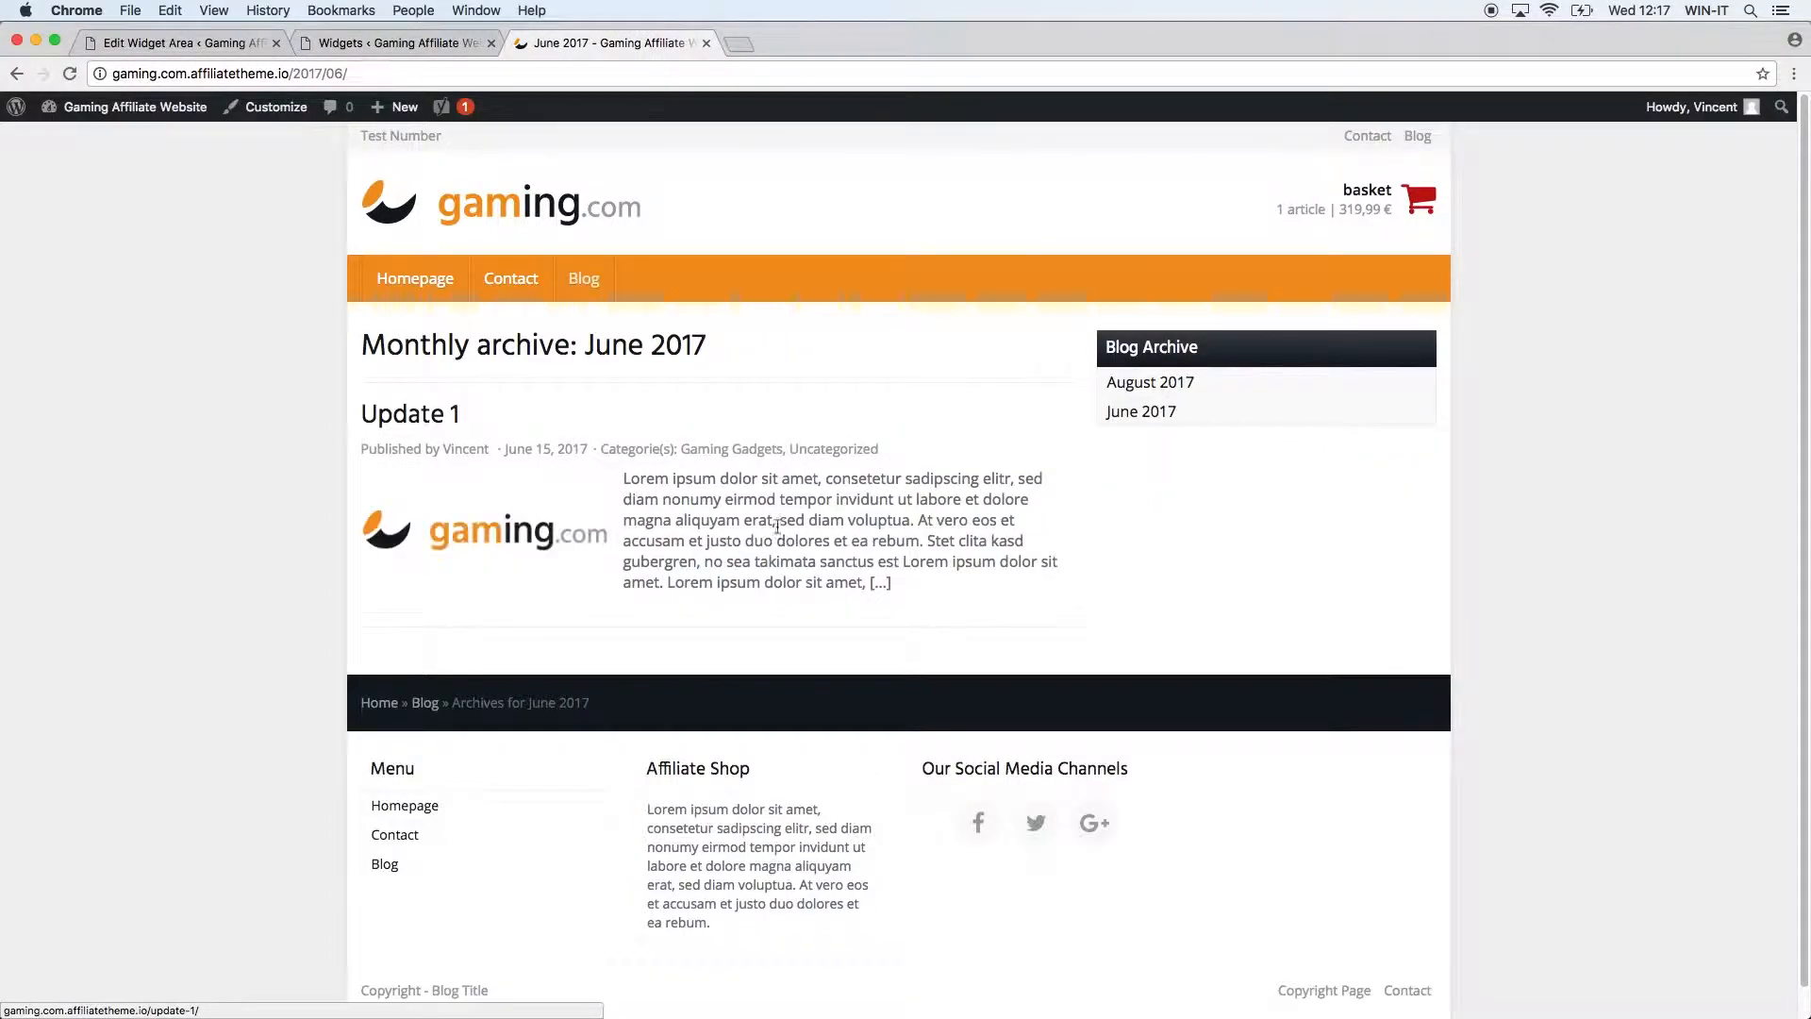
left_click(11, 75)
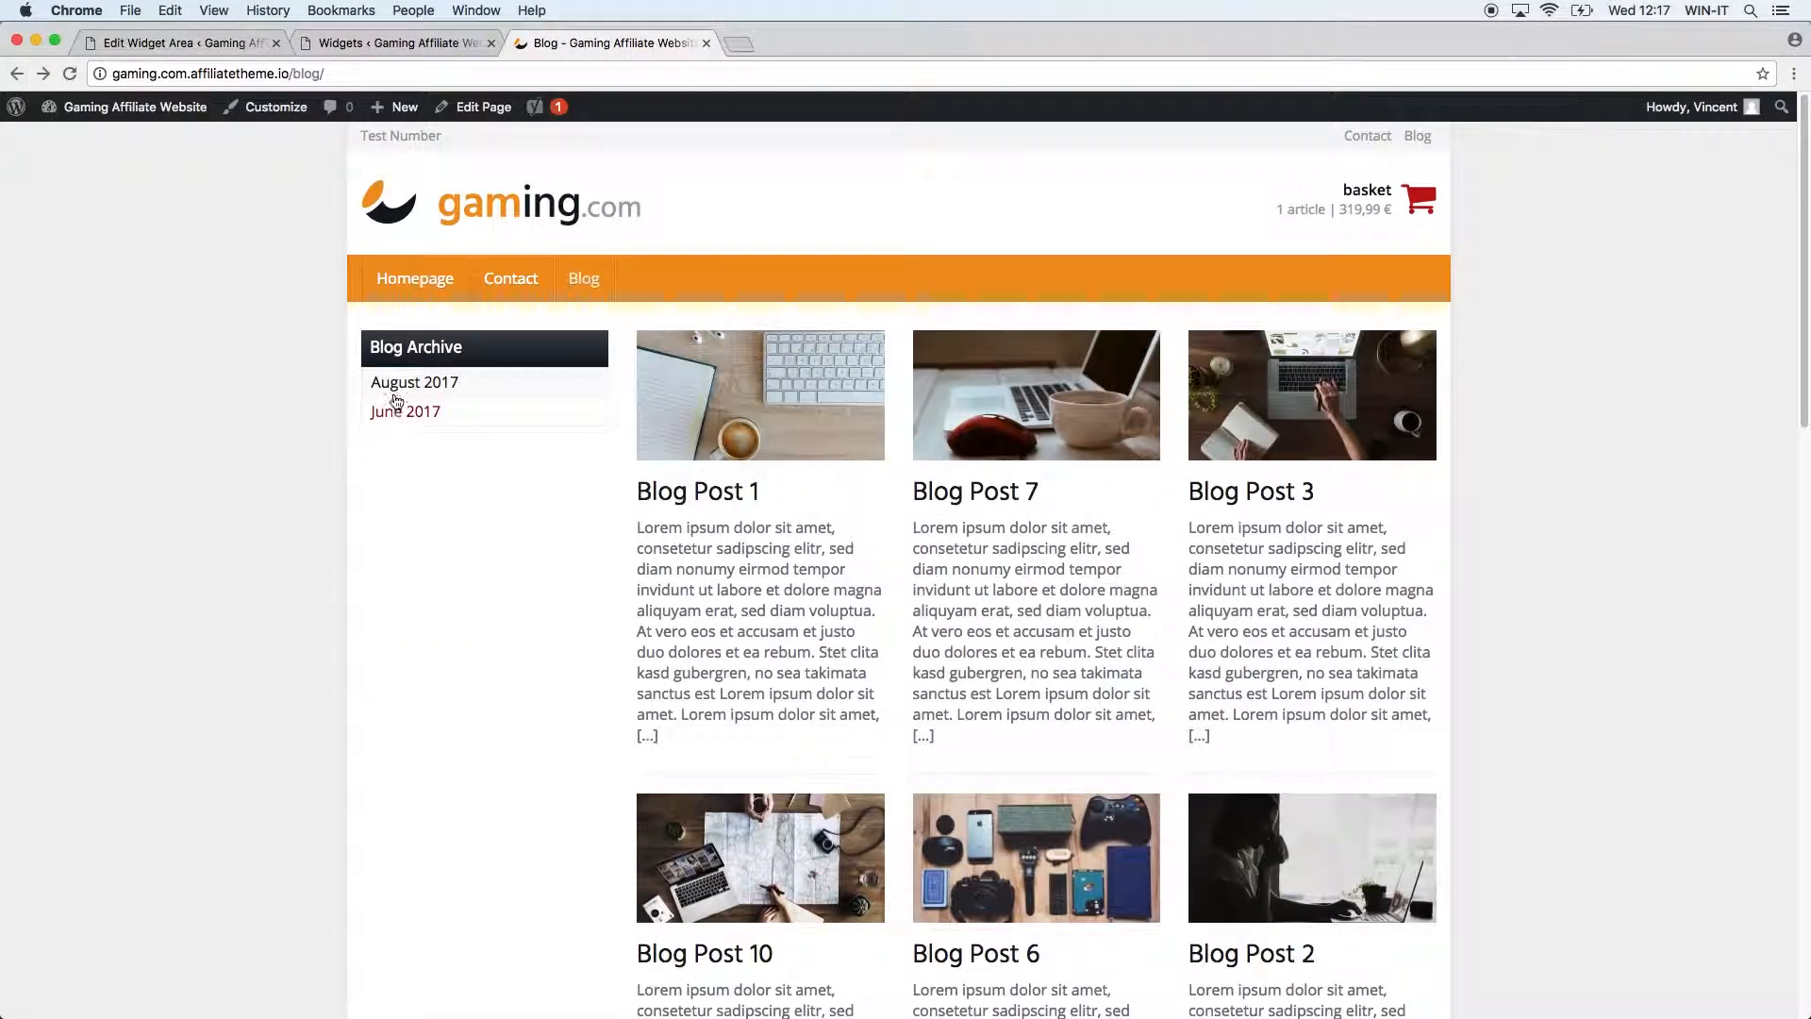
left_click(406, 381)
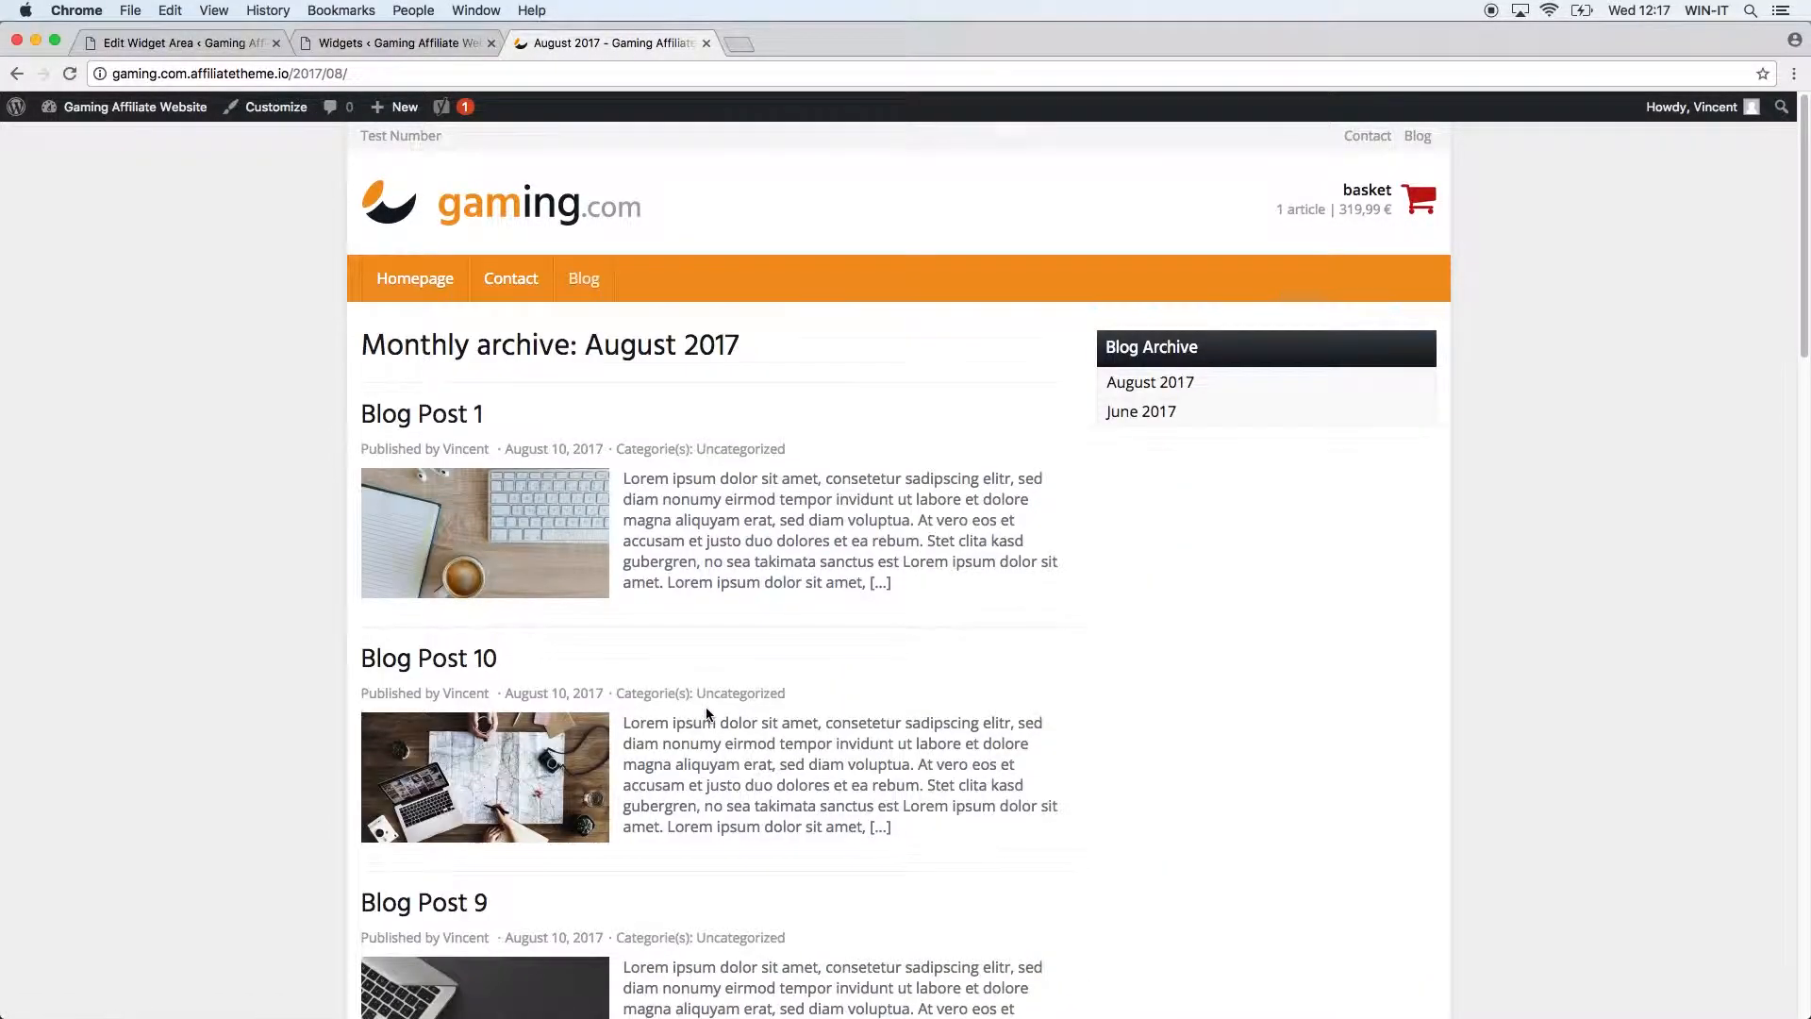
scroll(703, 721, "down", 15)
scroll(683, 725, "up", 15)
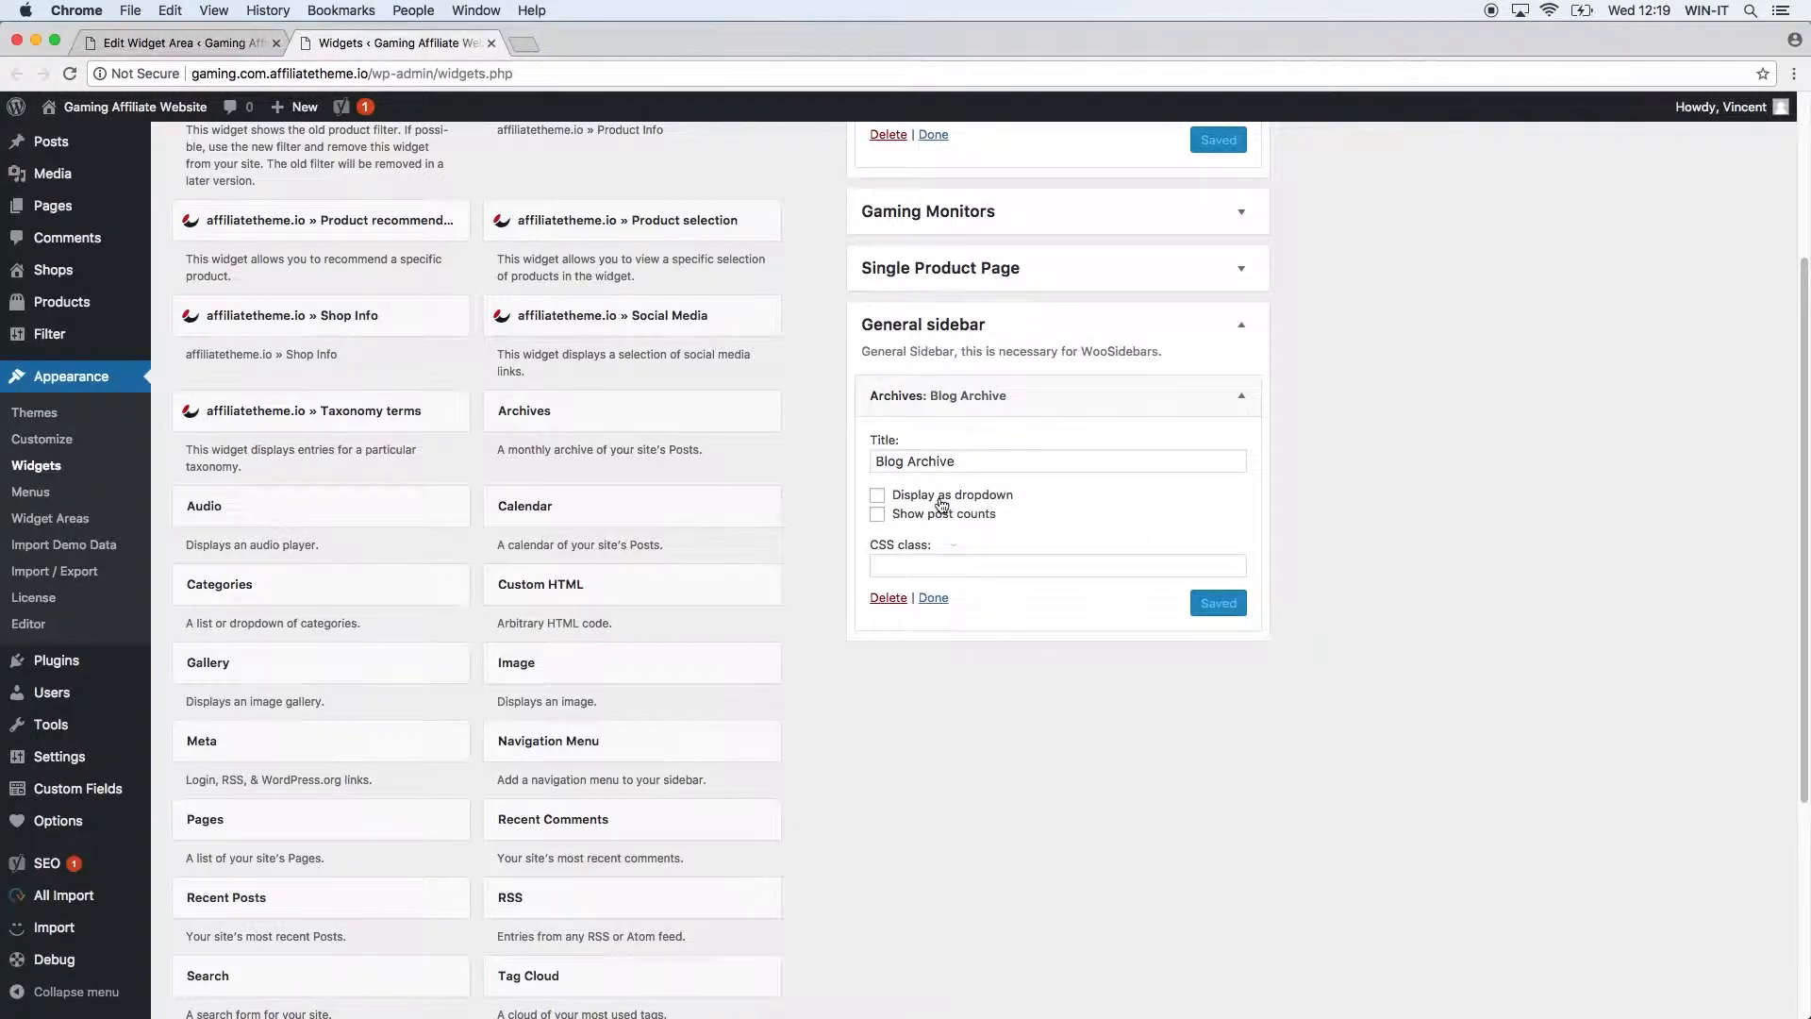
Set Blog Archive to display as a dropdown, save it, and open the live site.
left_click(877, 496)
left_click(1206, 609)
left_click(193, 106, "super")
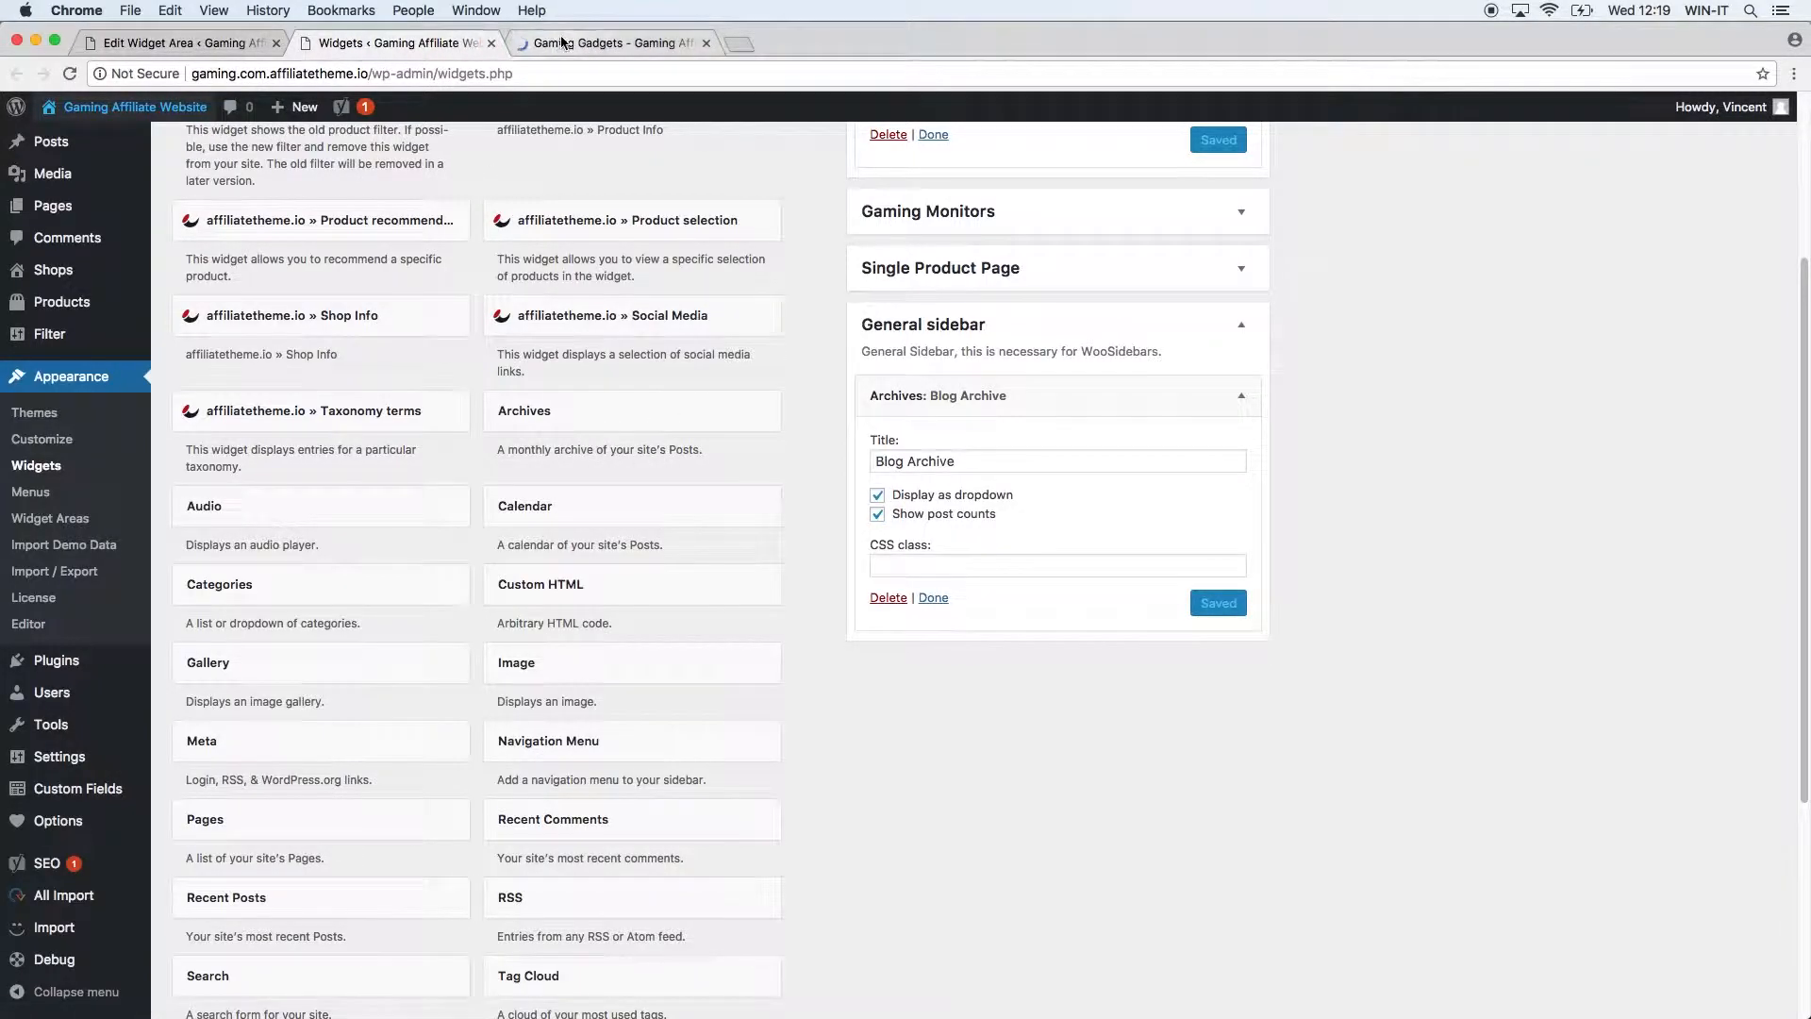
left_click(594, 43)
On the blog page, choose August 2017 from the archive month dropdown and review its months.
left_click(585, 280)
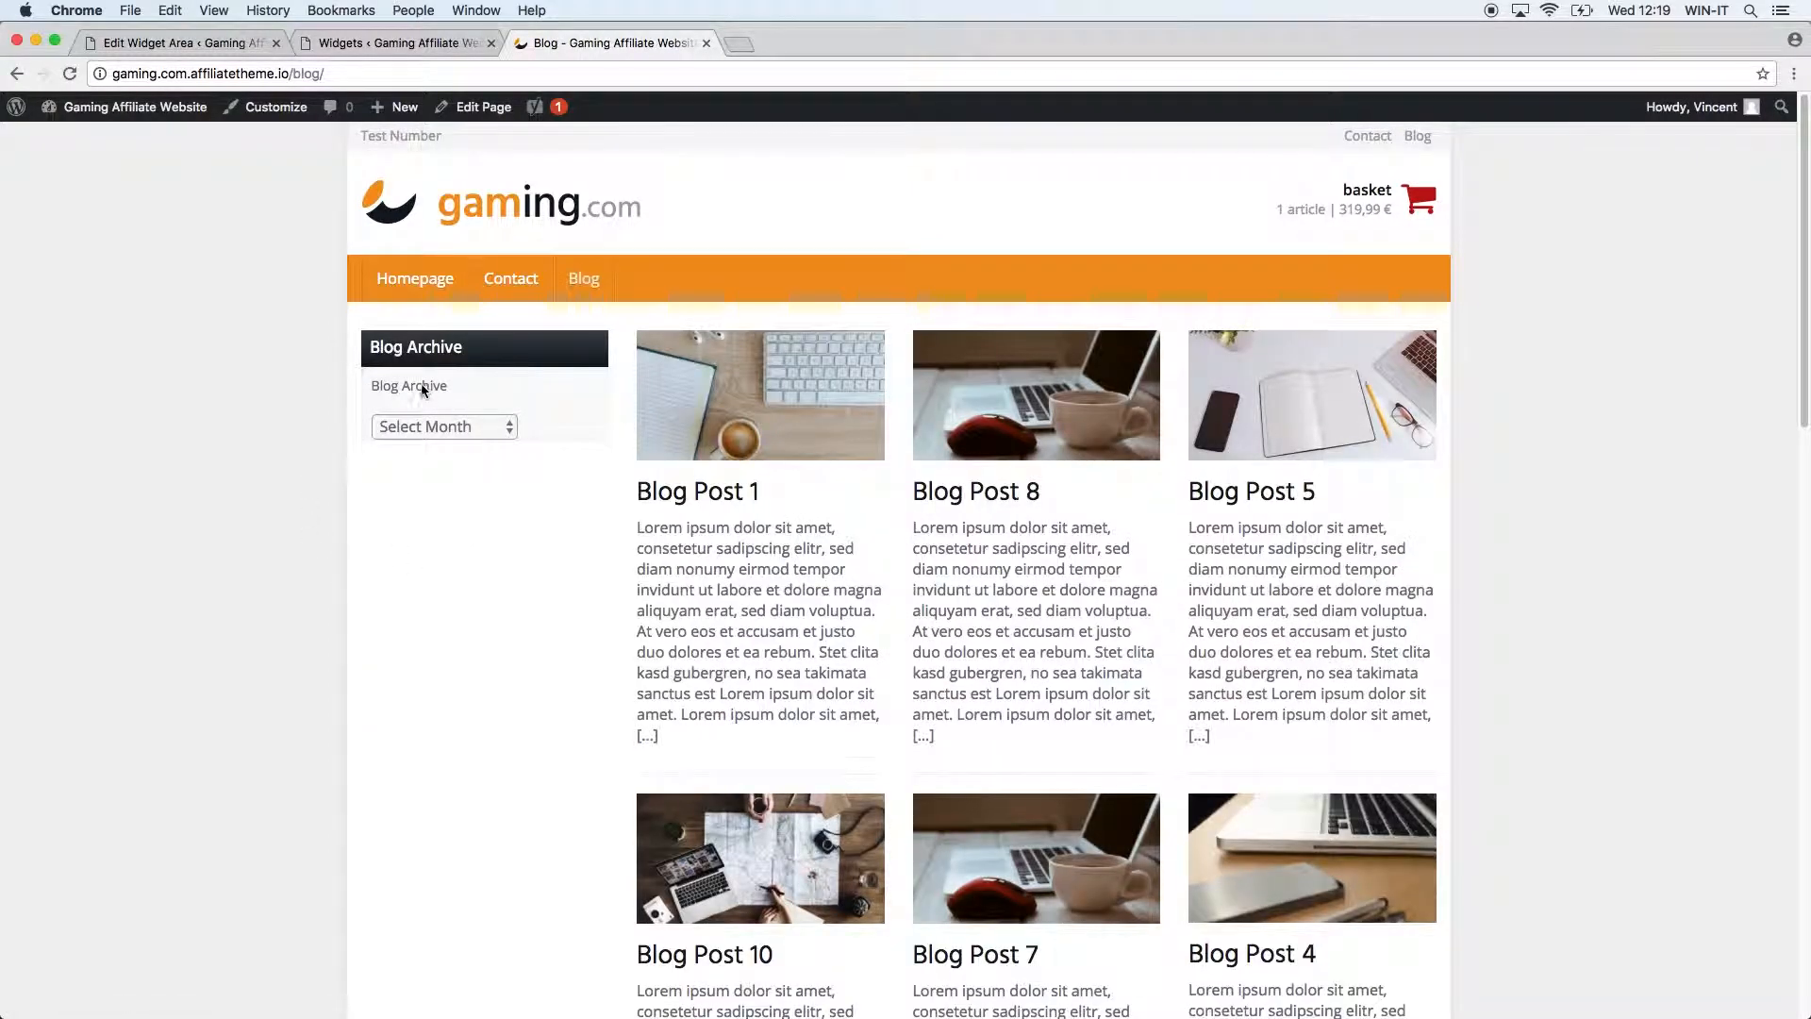
left_click(426, 427)
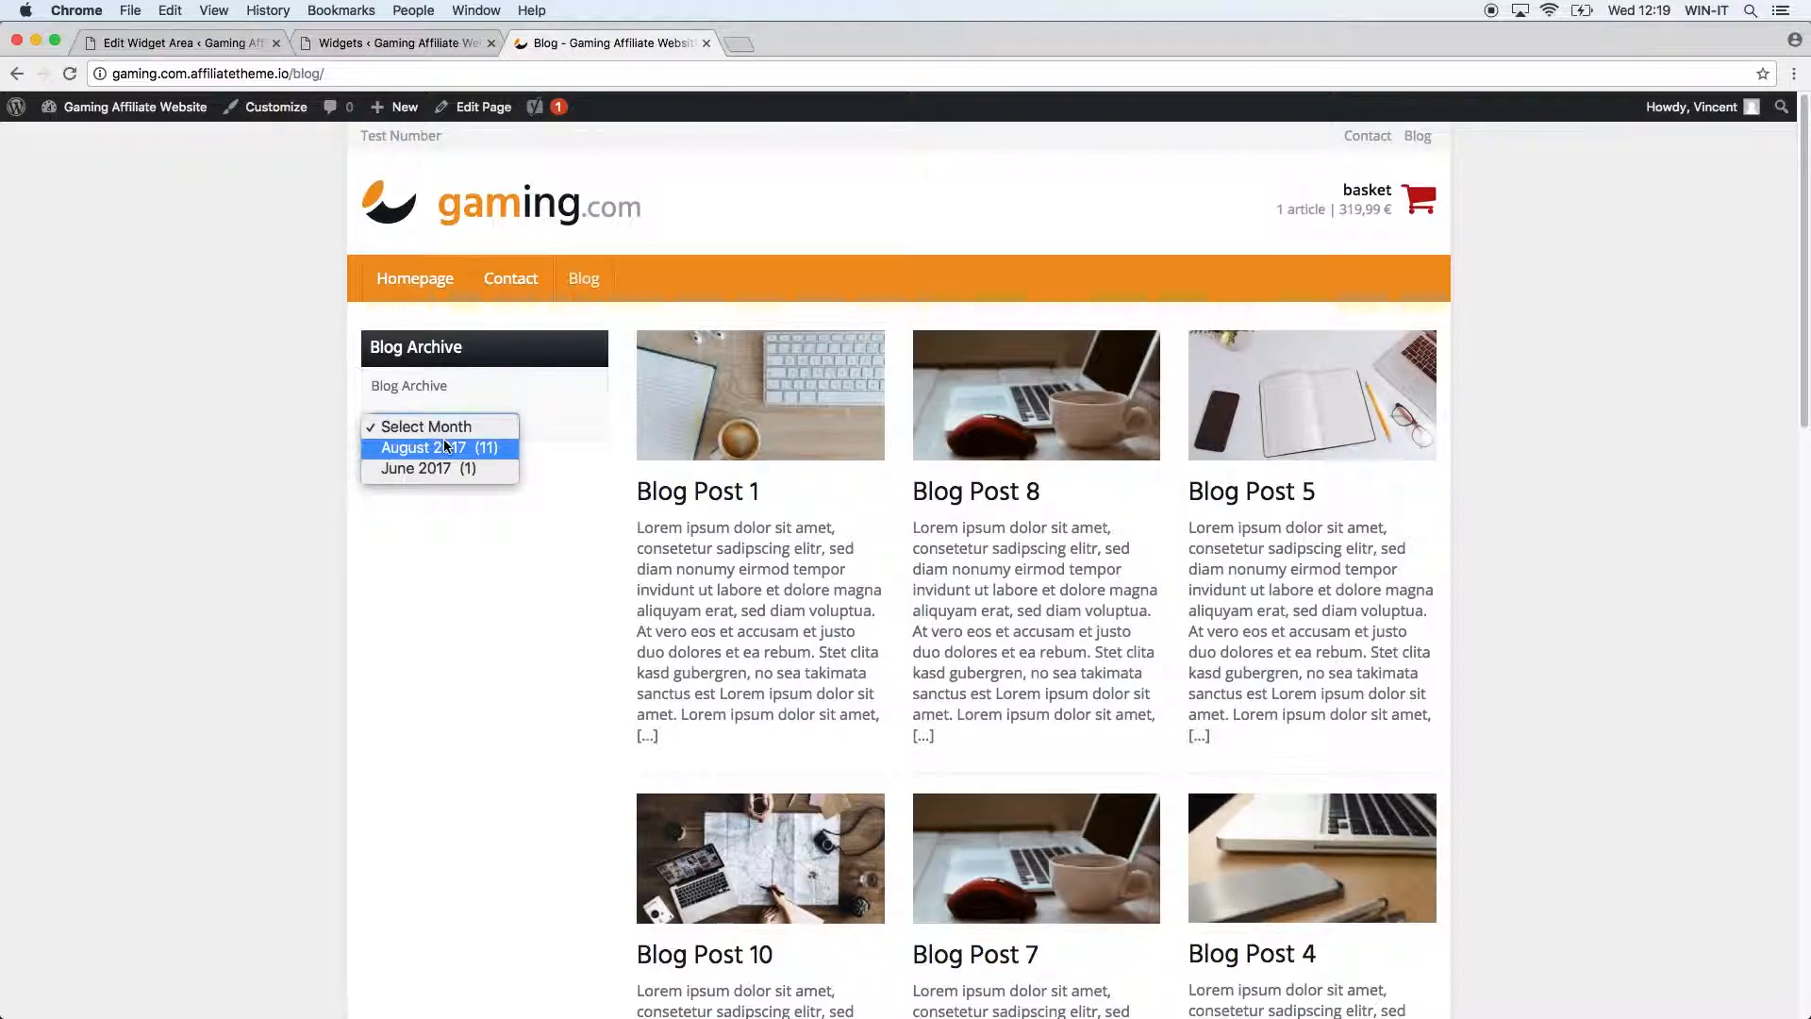
left_click(444, 443)
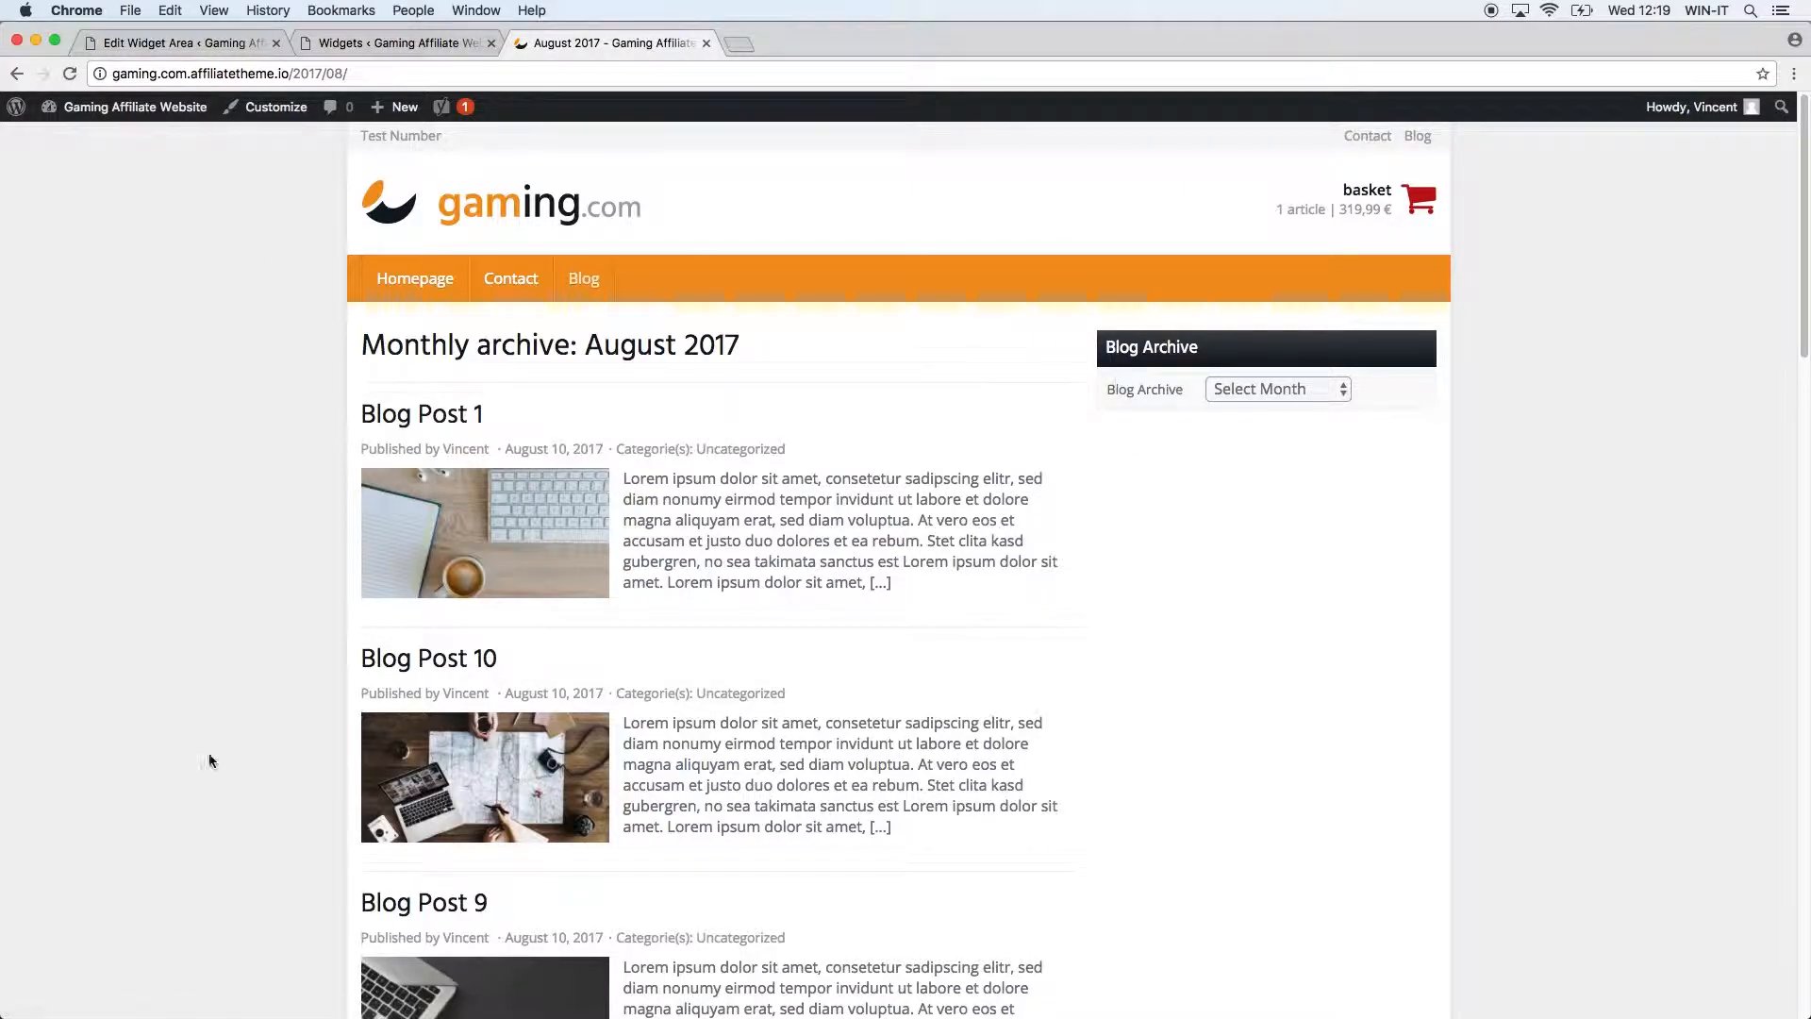
mouse_move(8, 97)
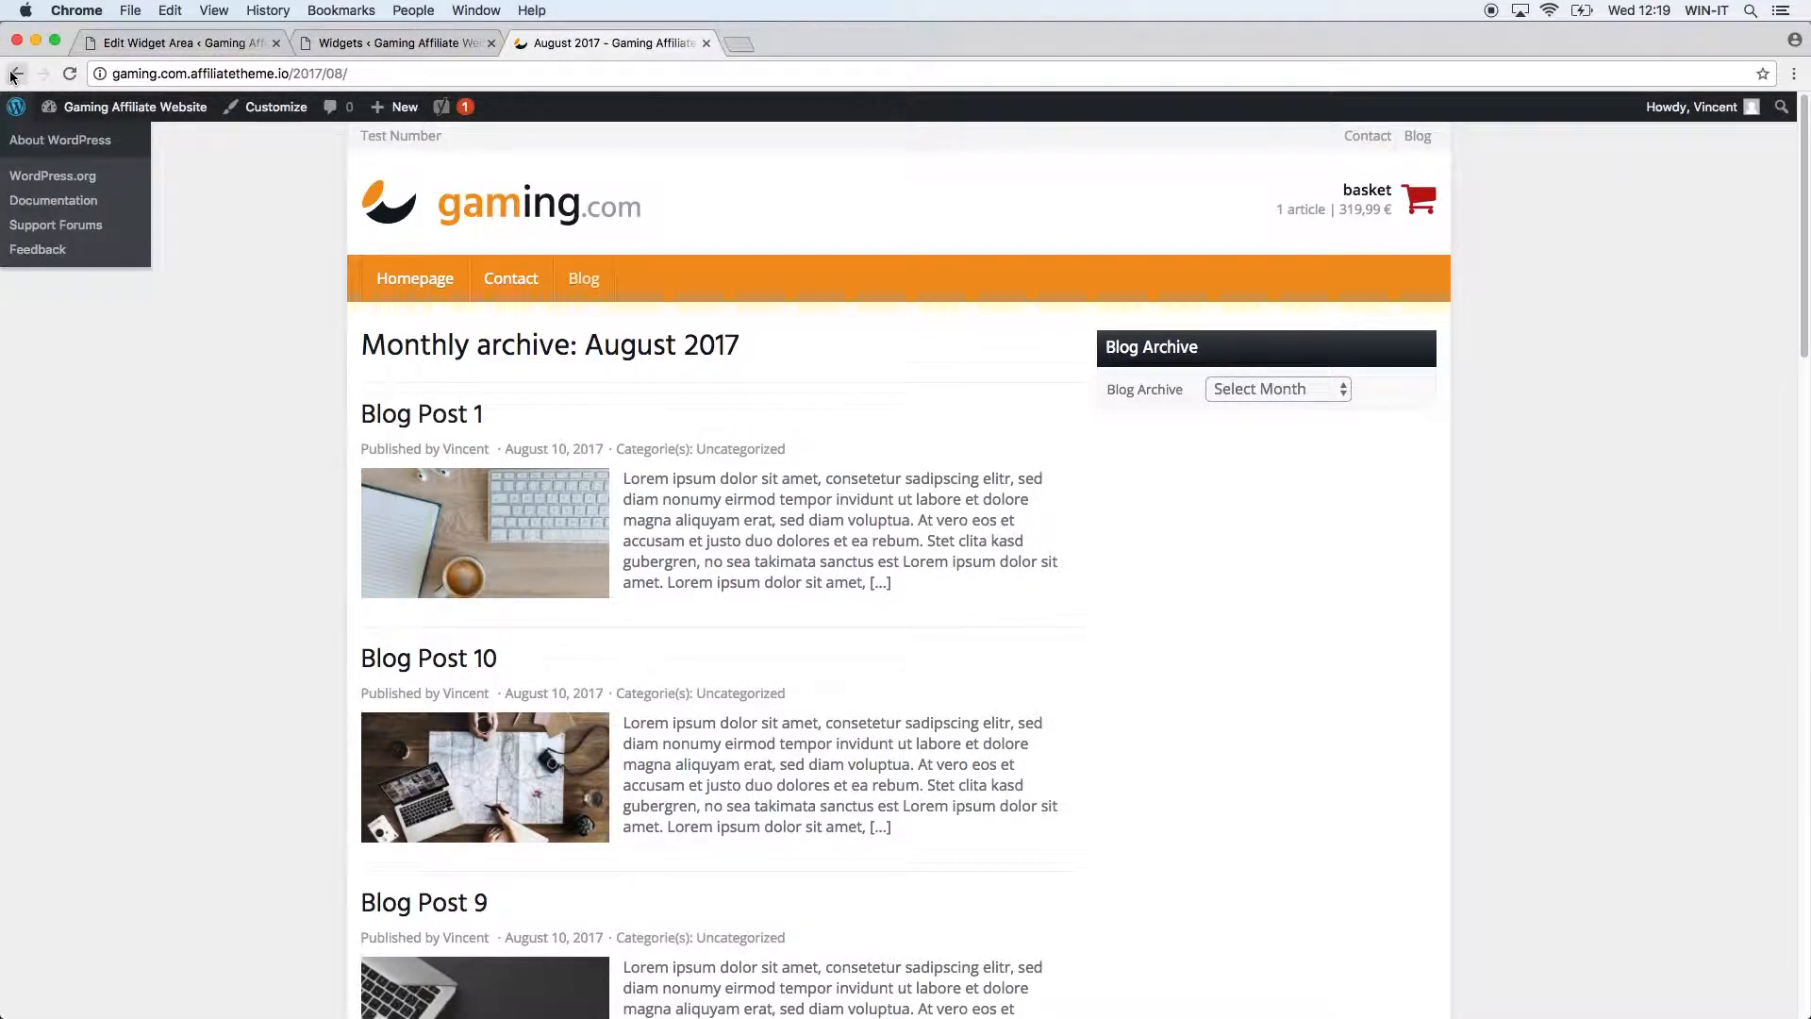
left_click(1312, 390)
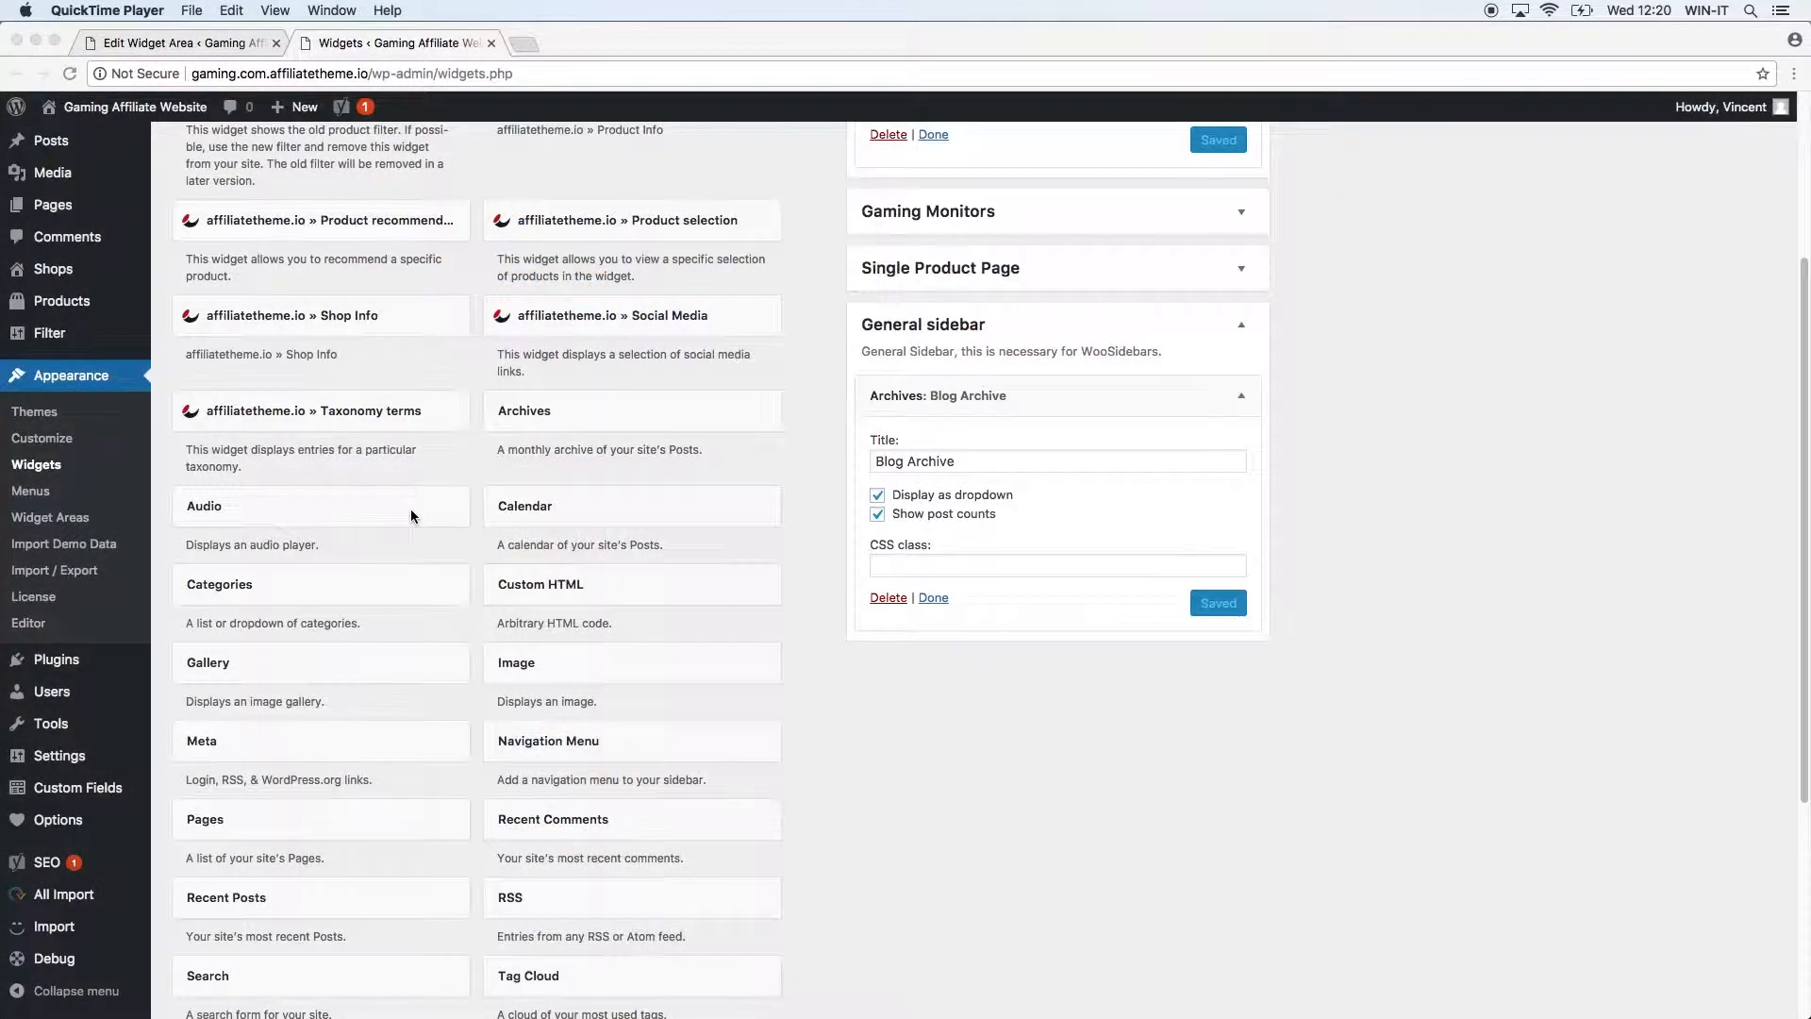
left_click(389, 529)
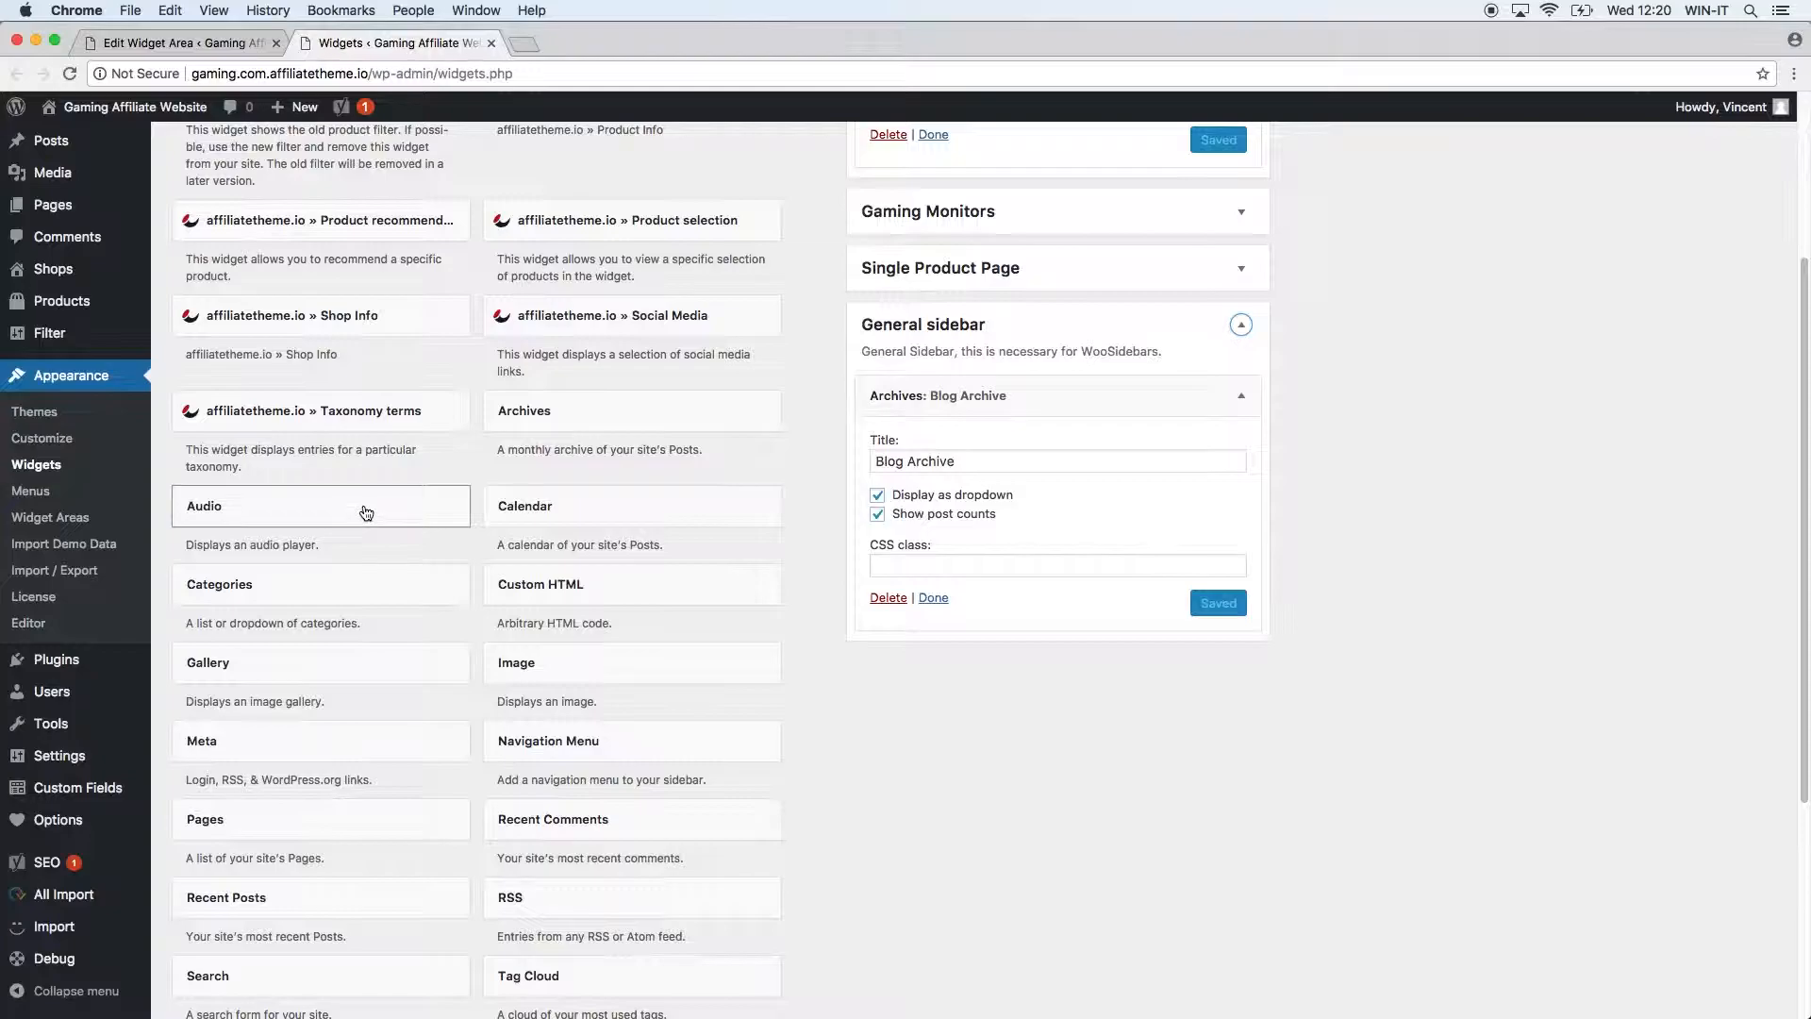
Add an Audio widget titled 'Audio Sample' above Blog Archive in the General sidebar.
left_click(366, 512)
left_click(361, 877)
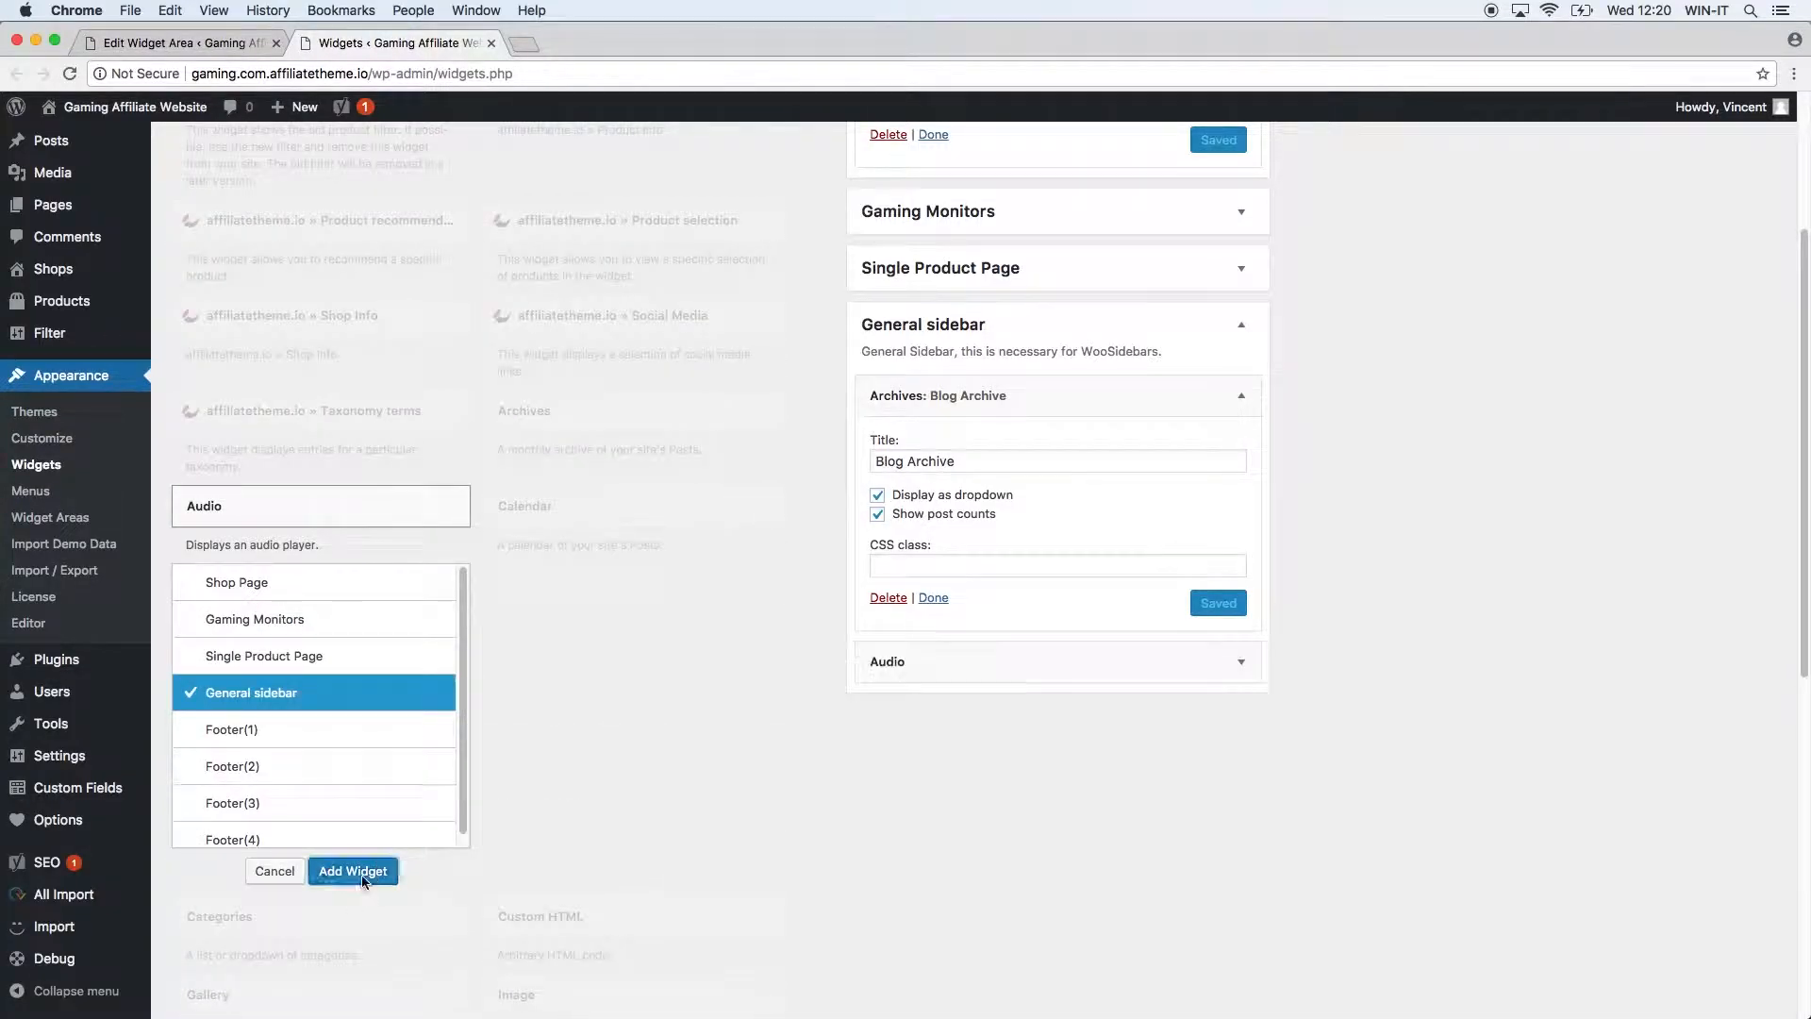
left_click_drag(1084, 665, 978, 405)
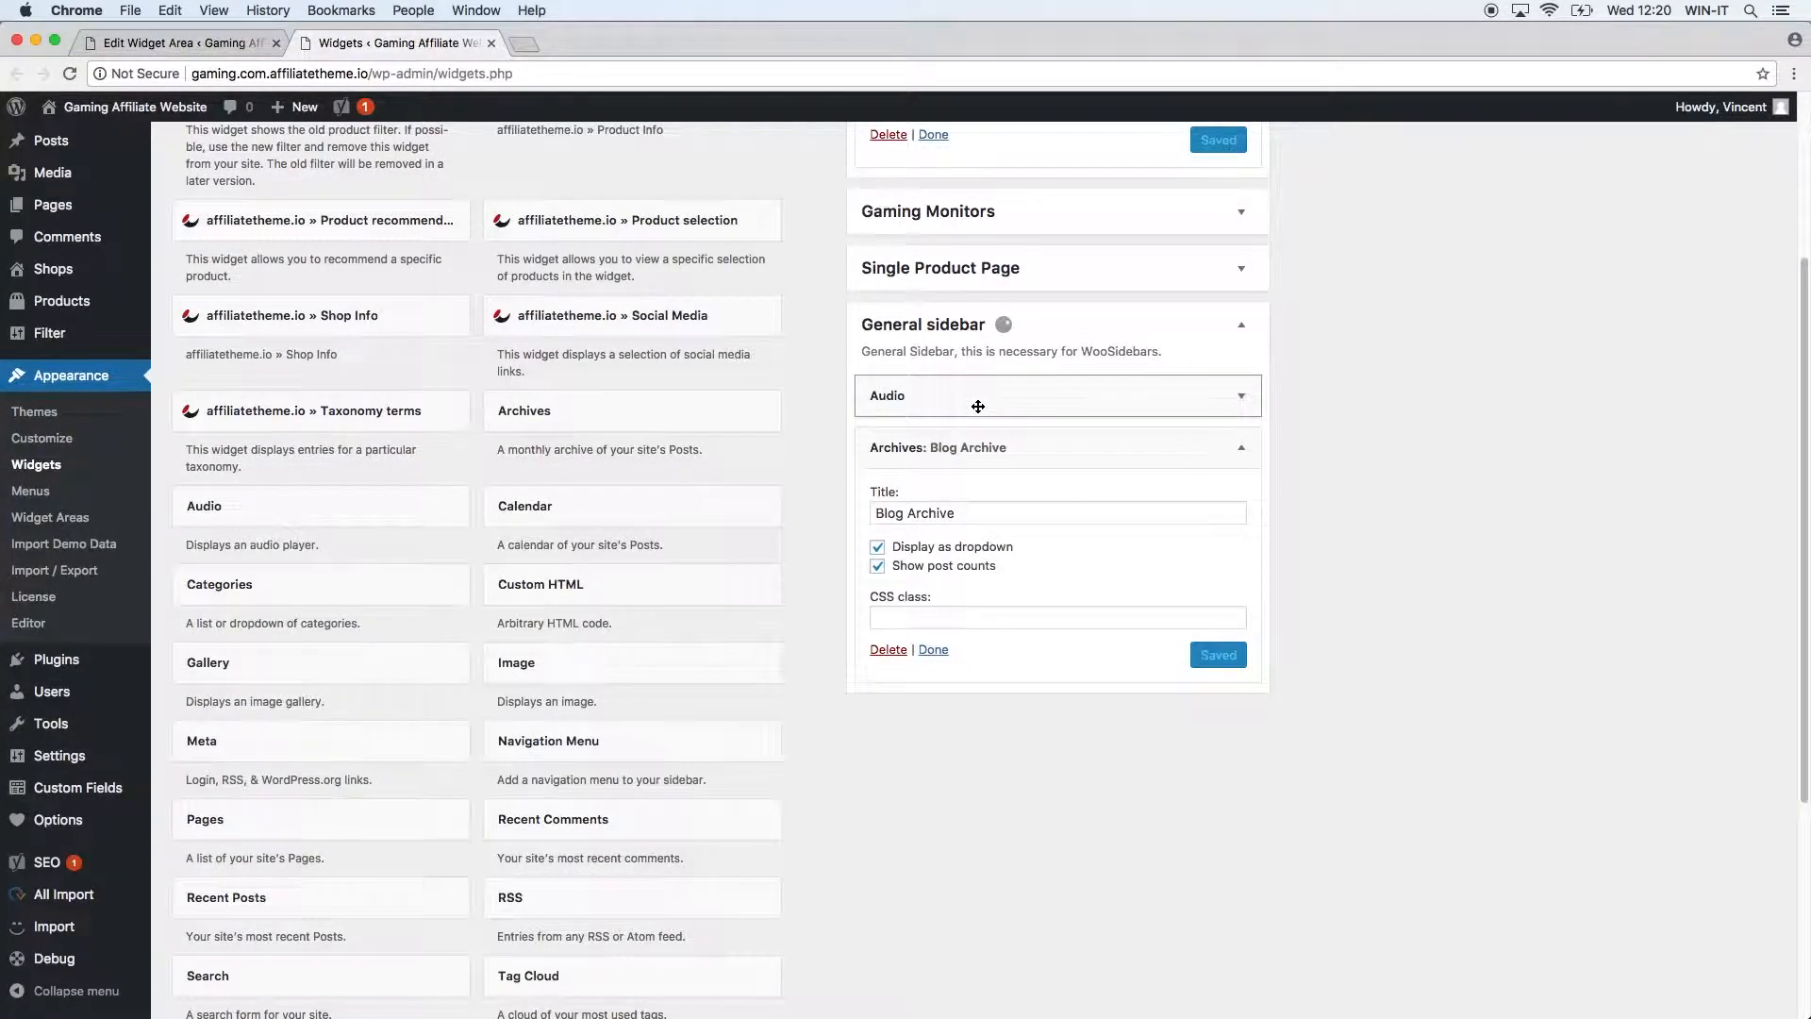
left_click(1241, 395)
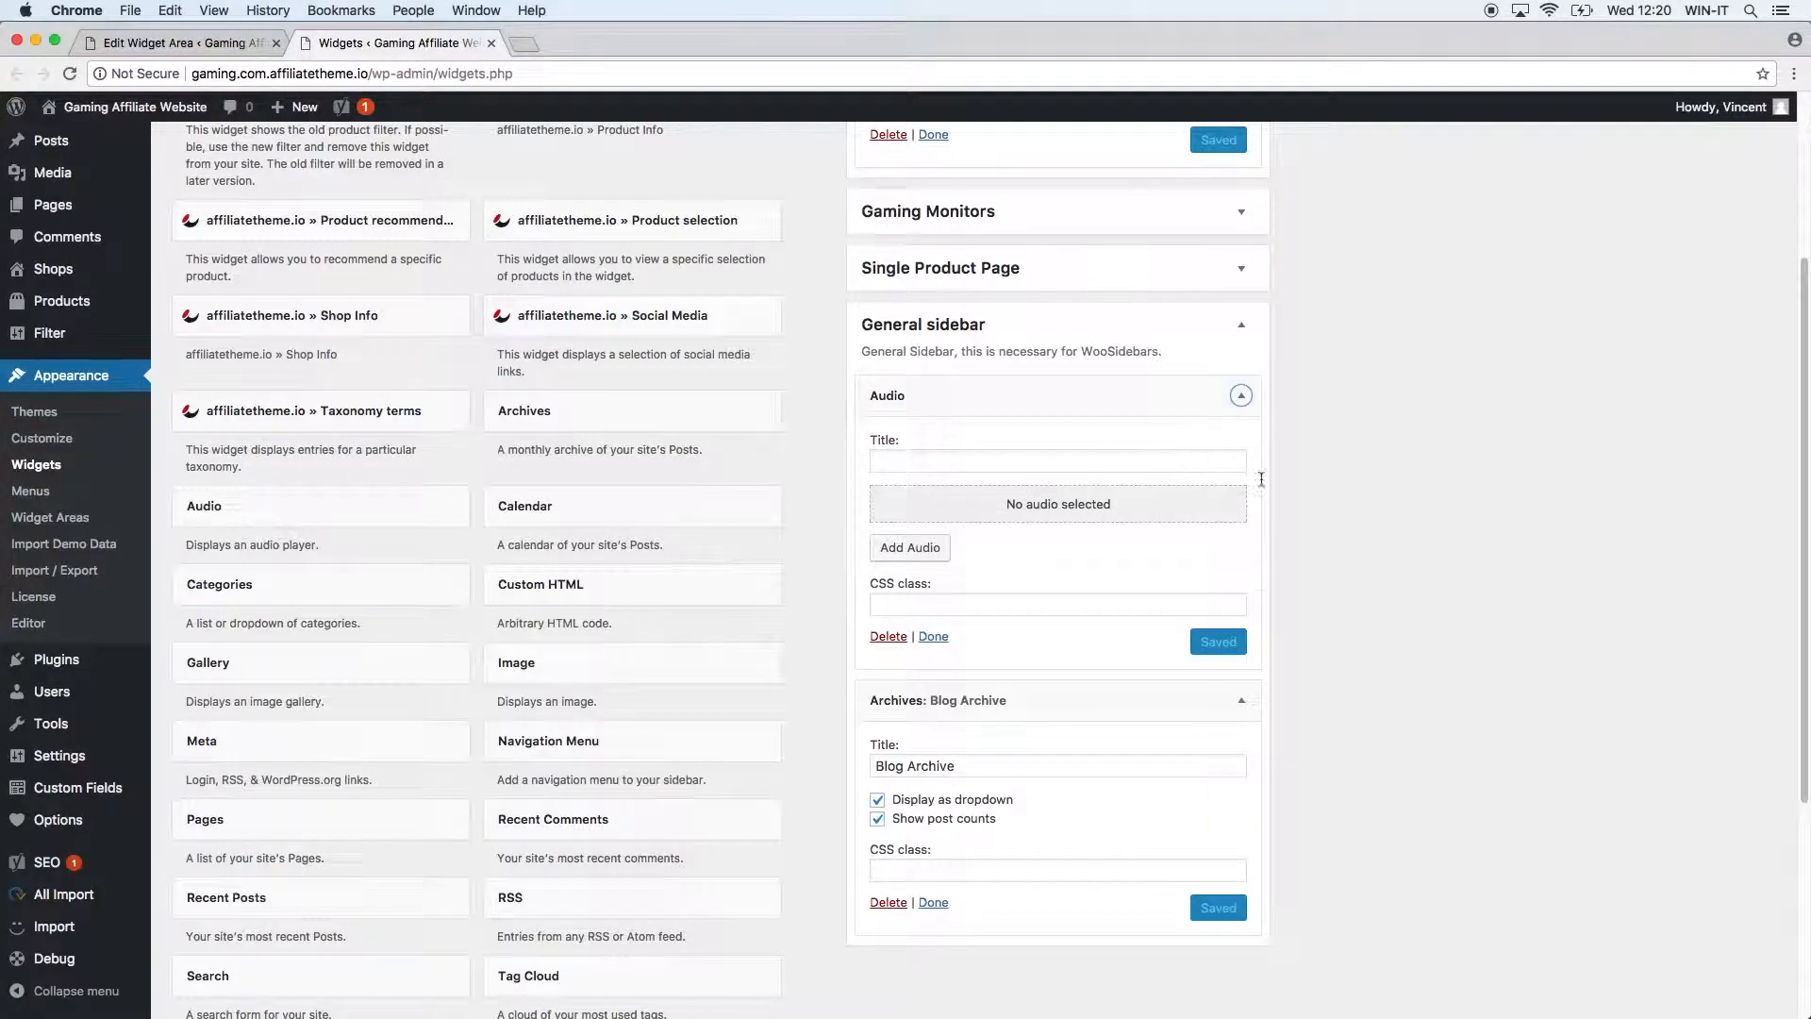
left_click(1012, 457)
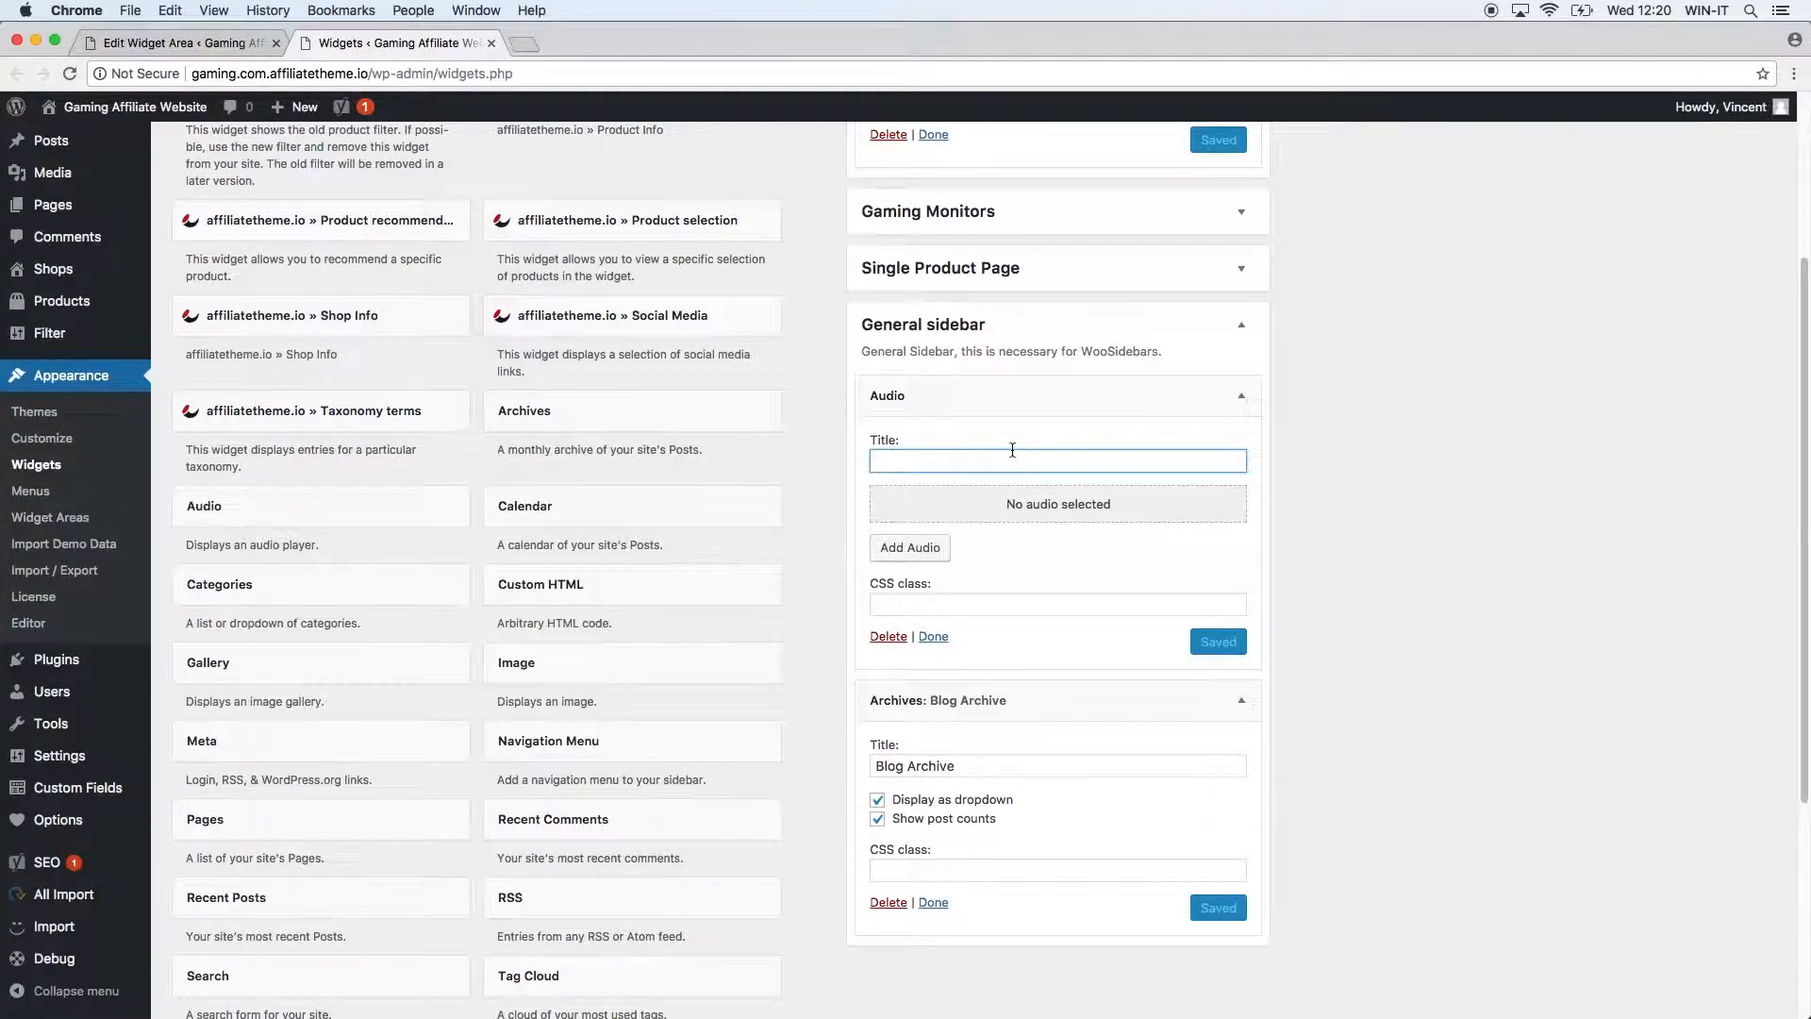
type("Uad")
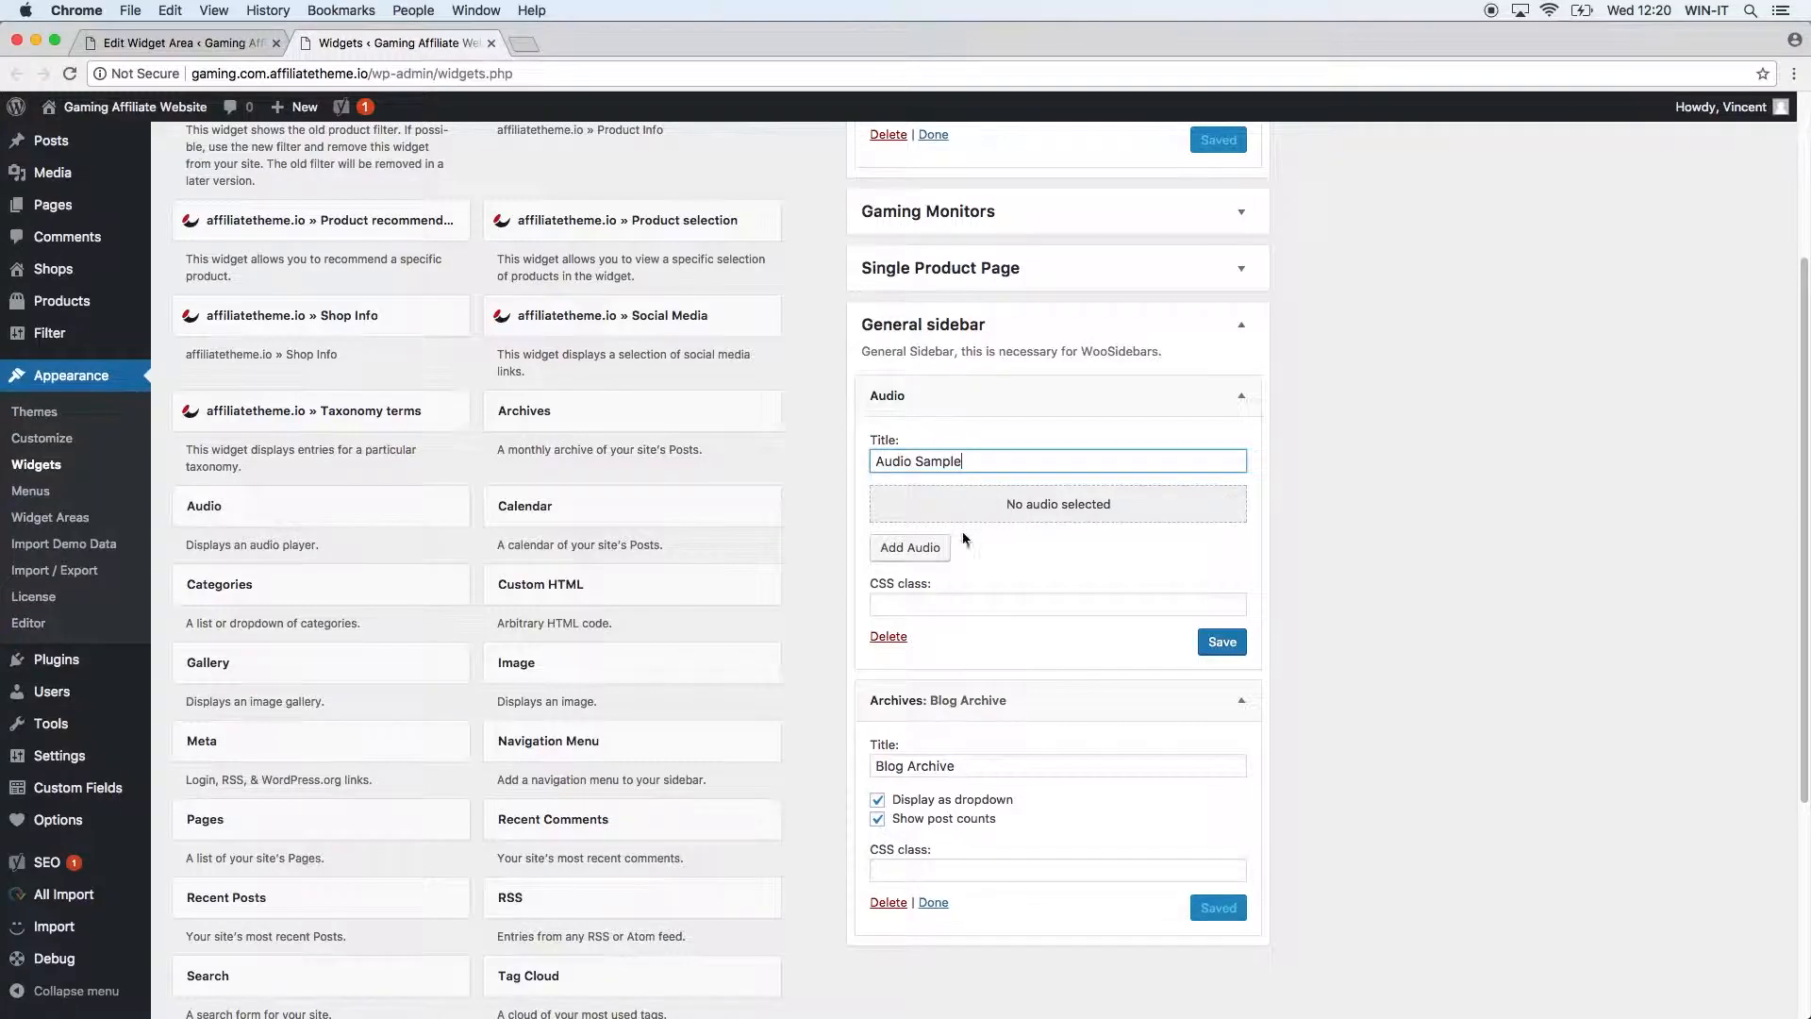
Upload SampleAudio_0.4mb.mp3 into the Audio widget and set its preload to Metadata.
left_click(938, 550)
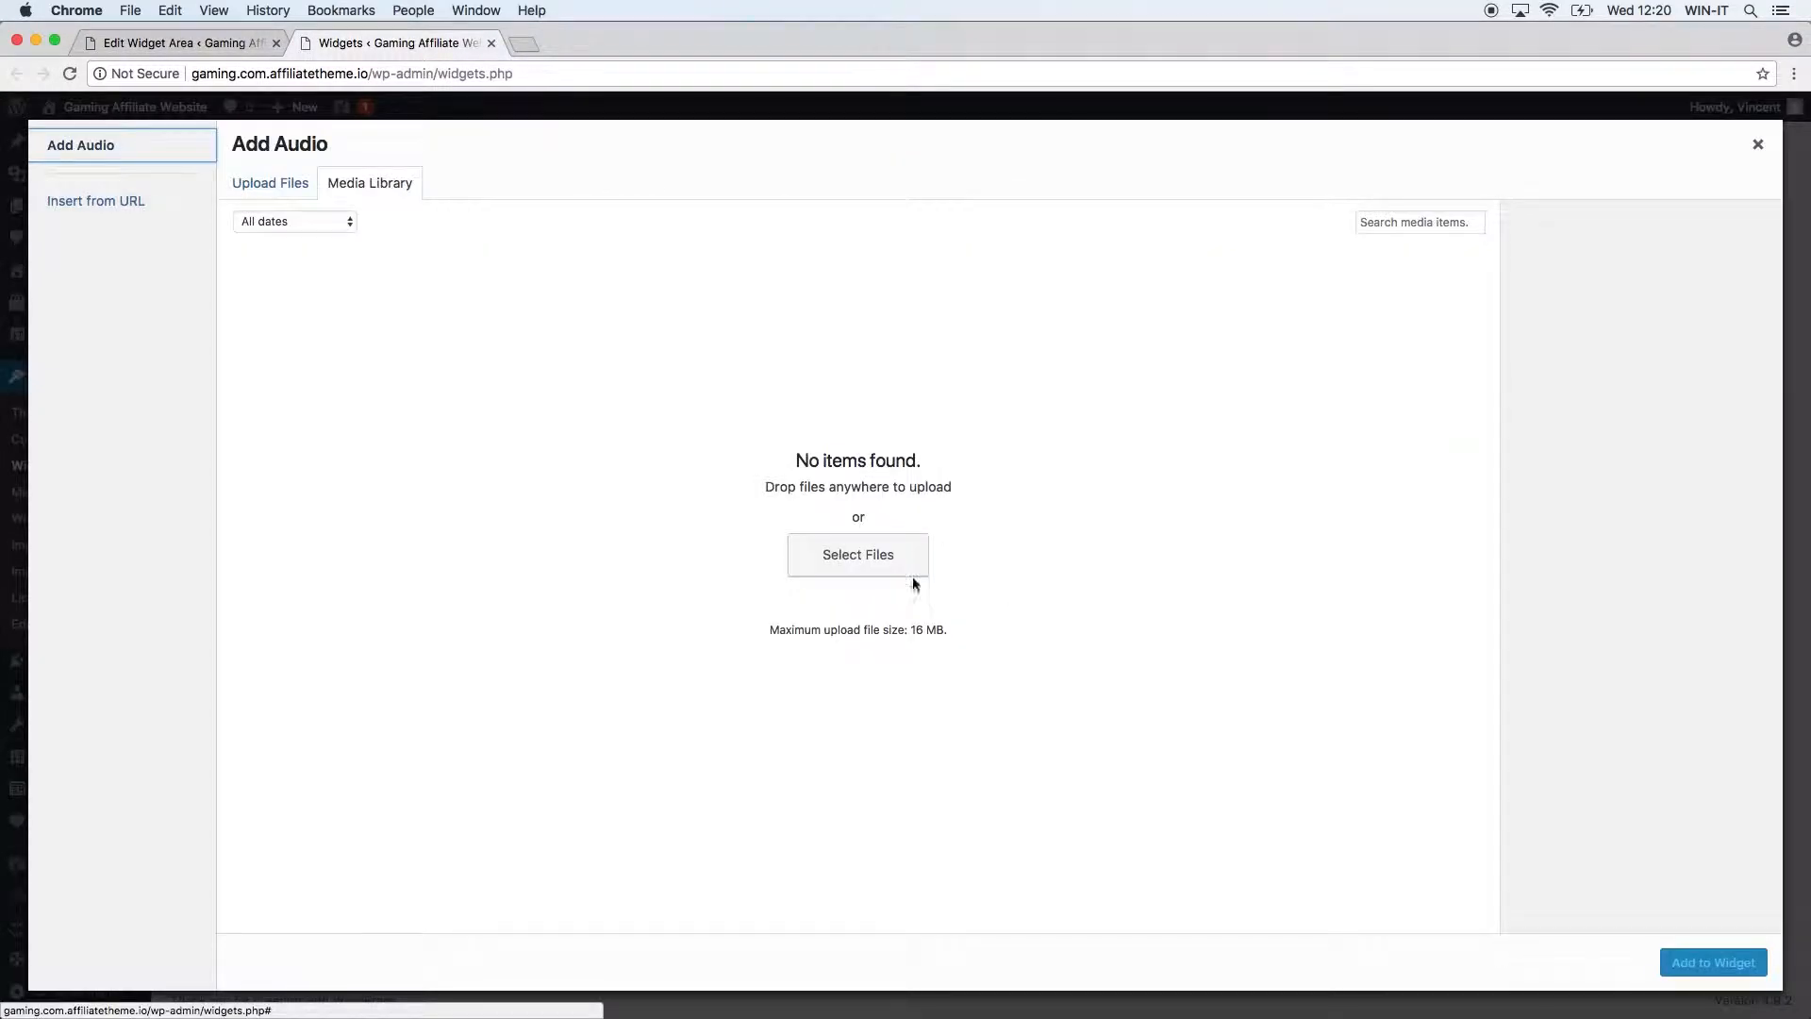
left_click(812, 553)
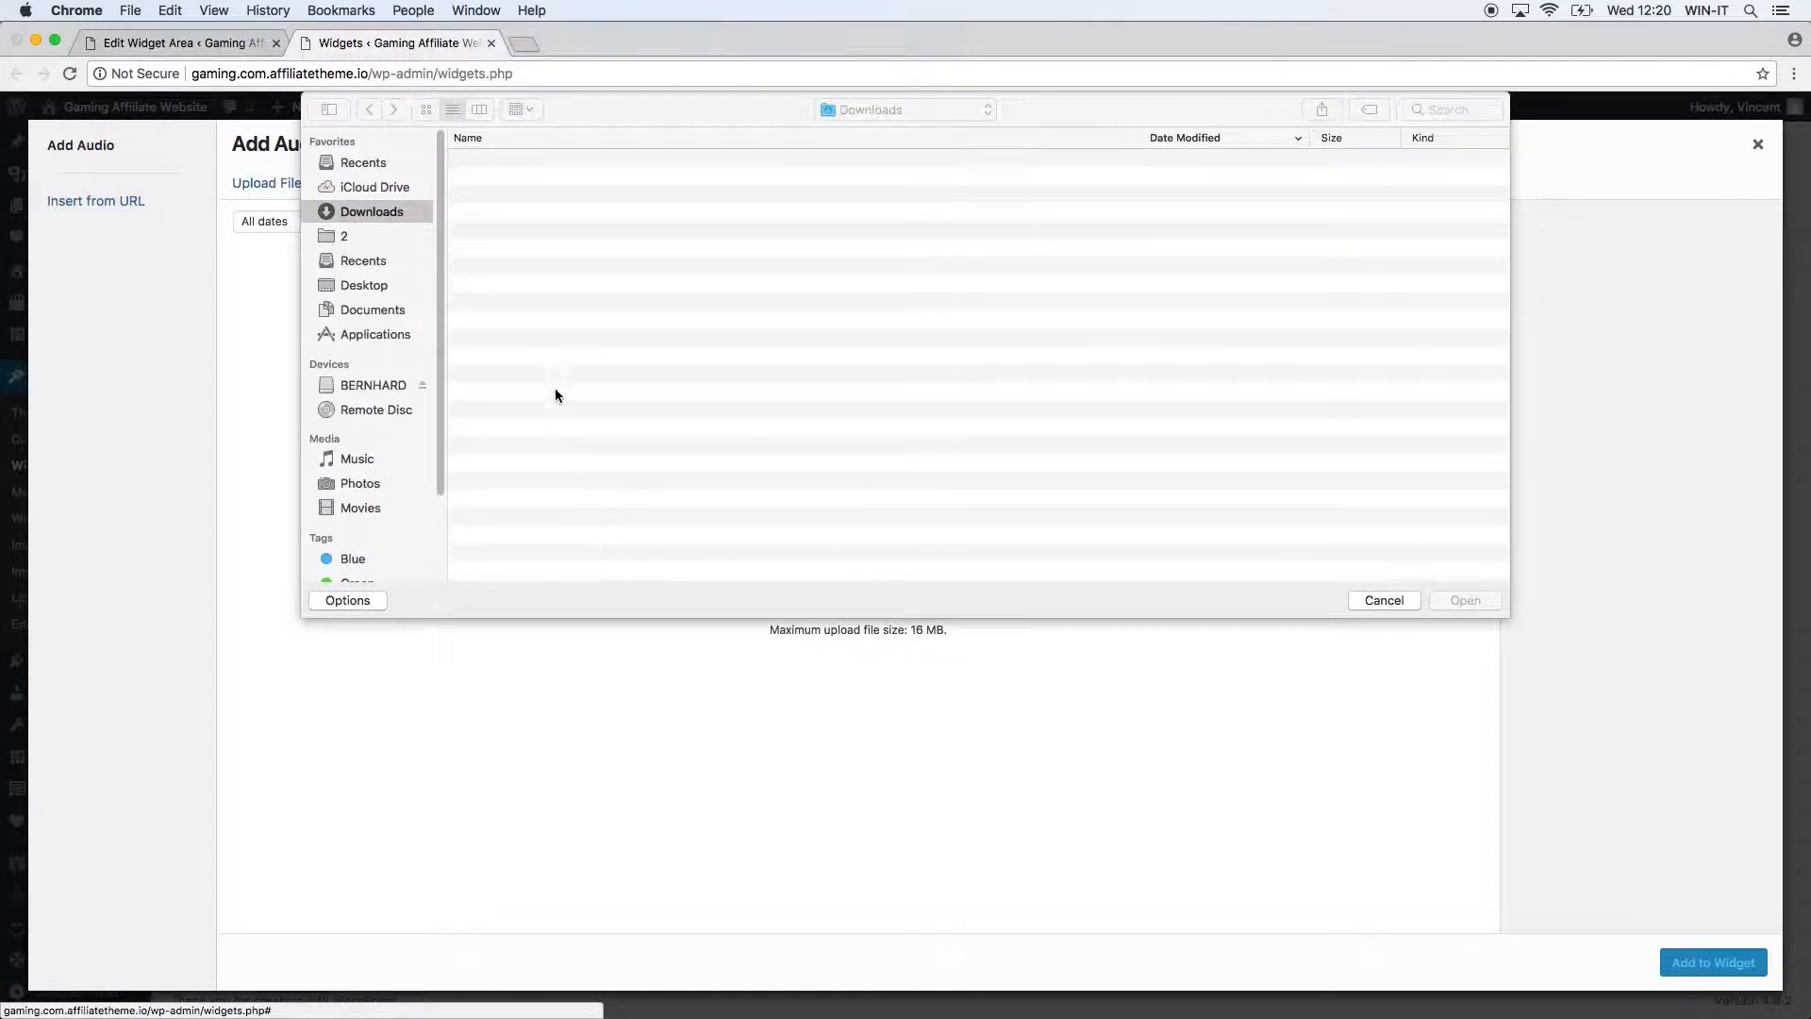
left_click(531, 162)
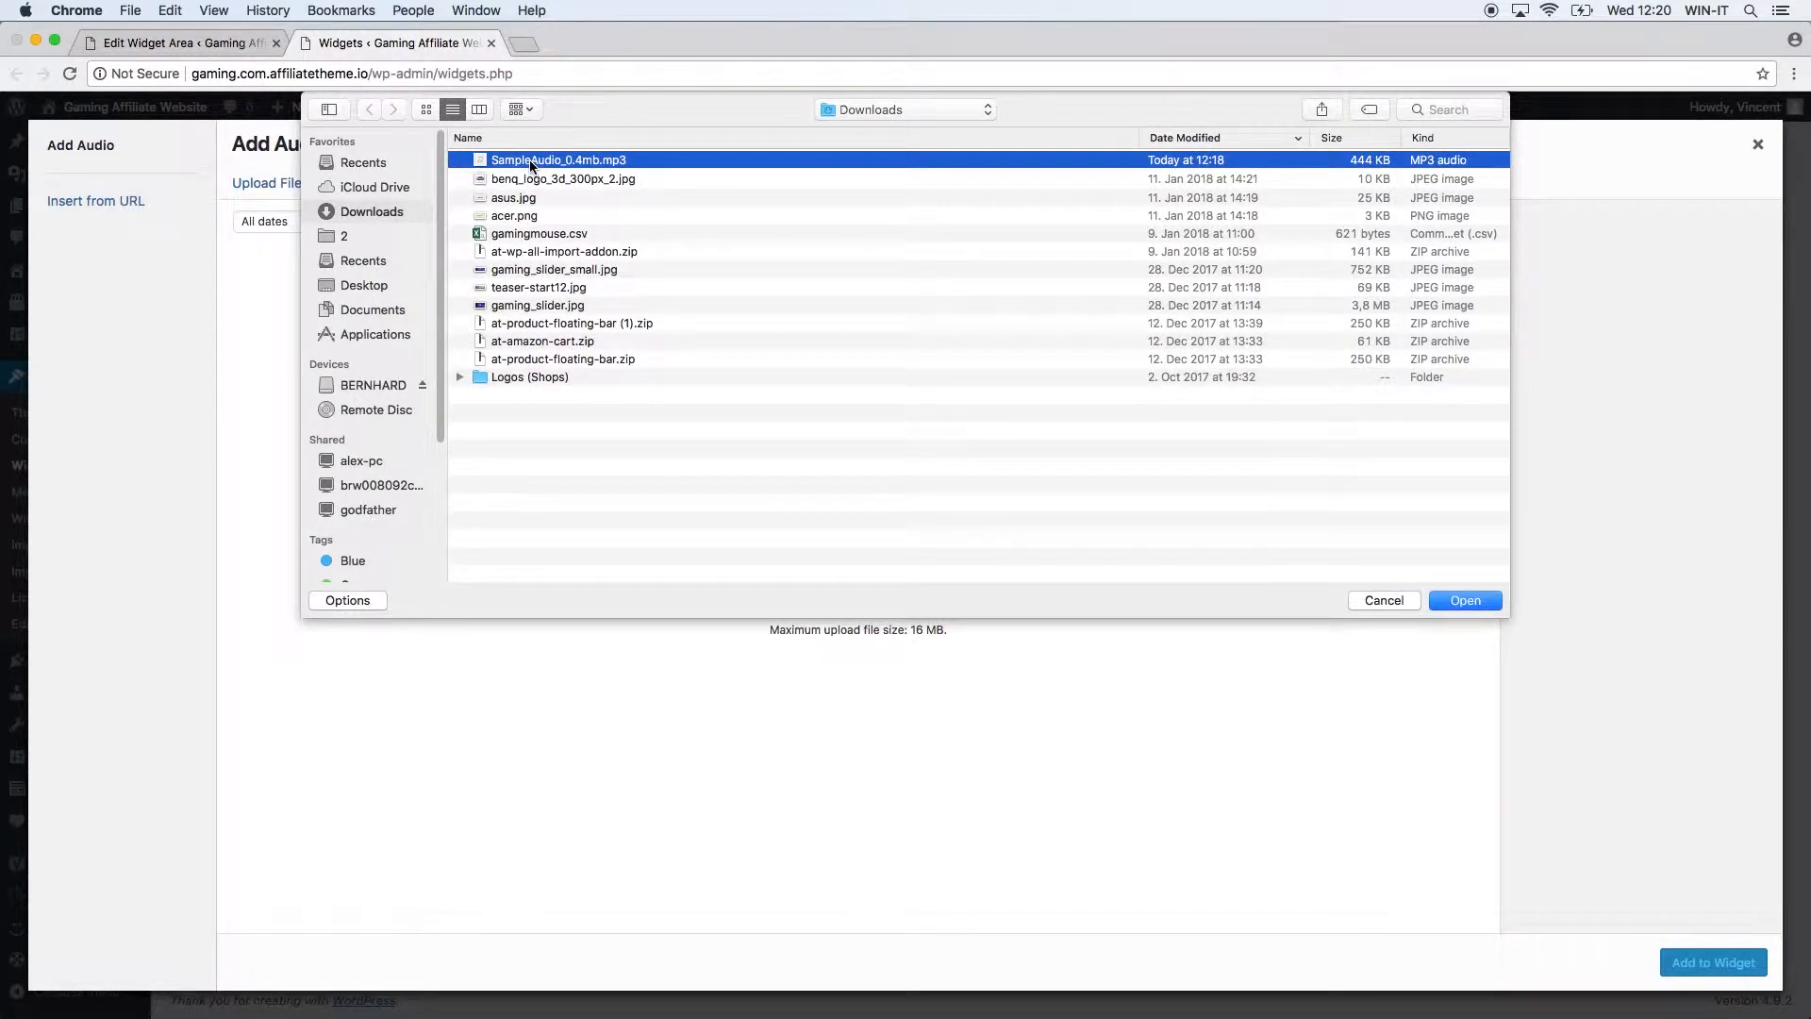
double_click(531, 162)
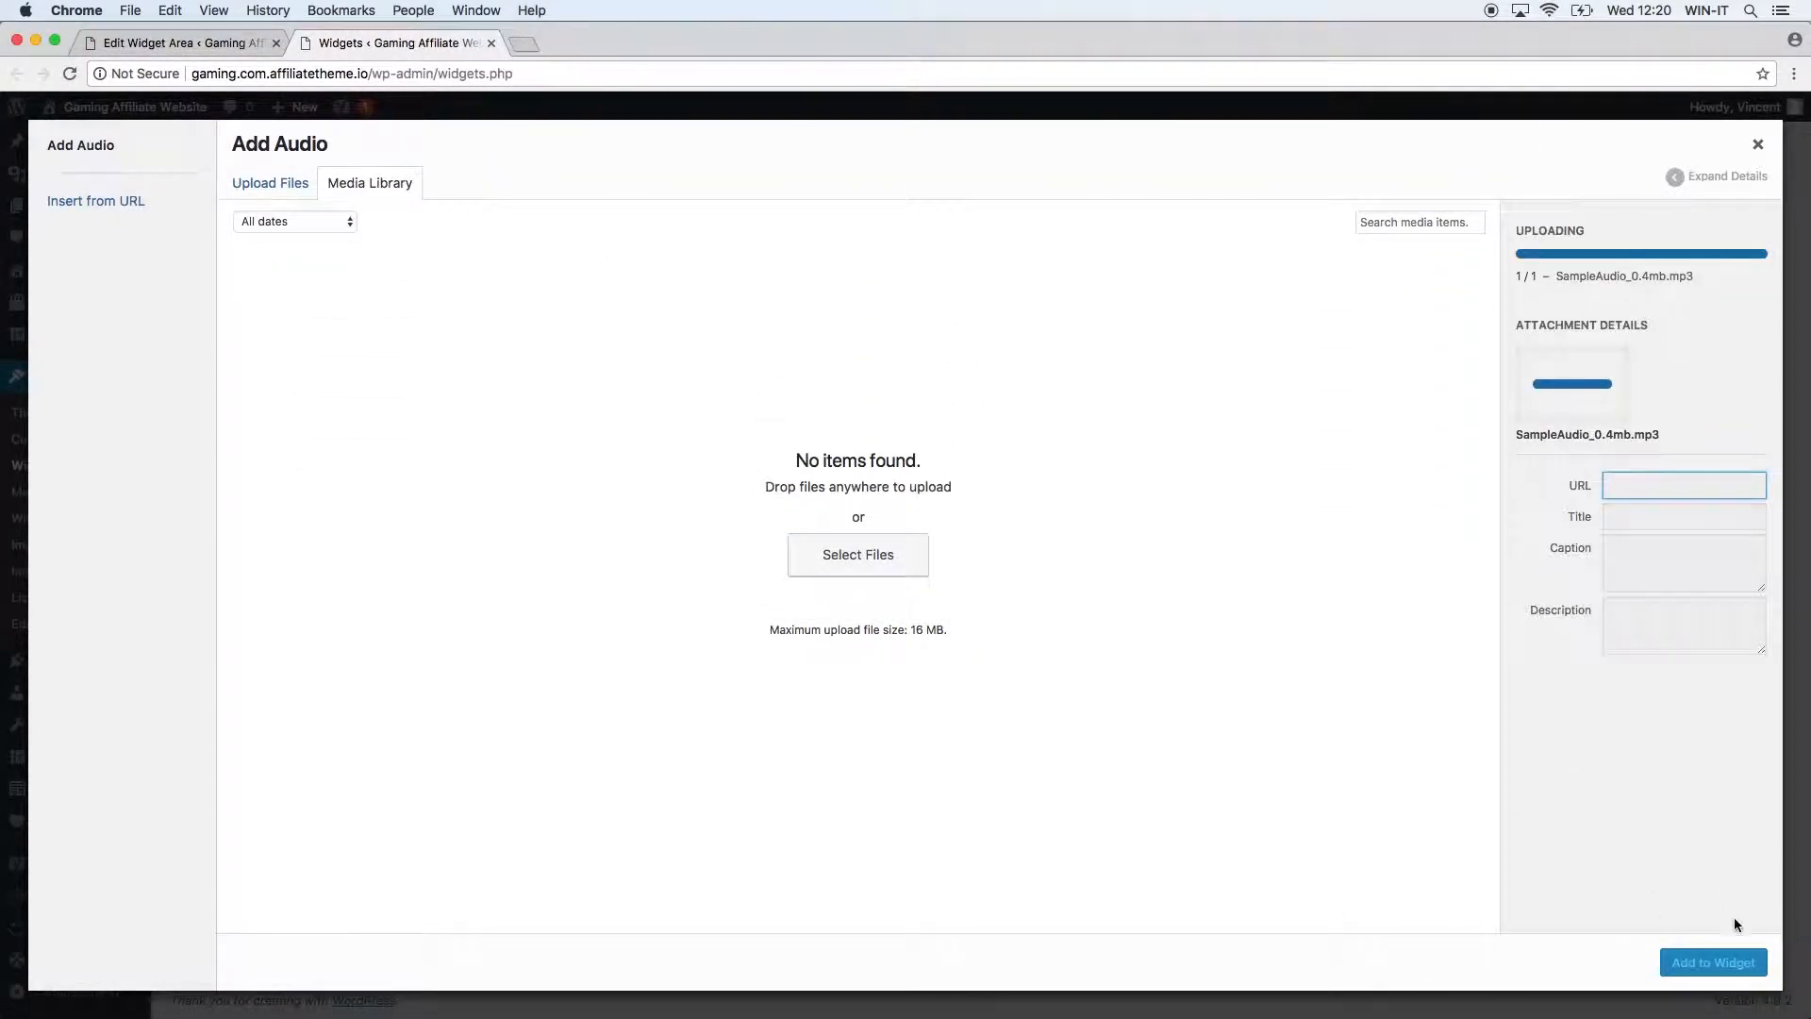
left_click(1712, 961)
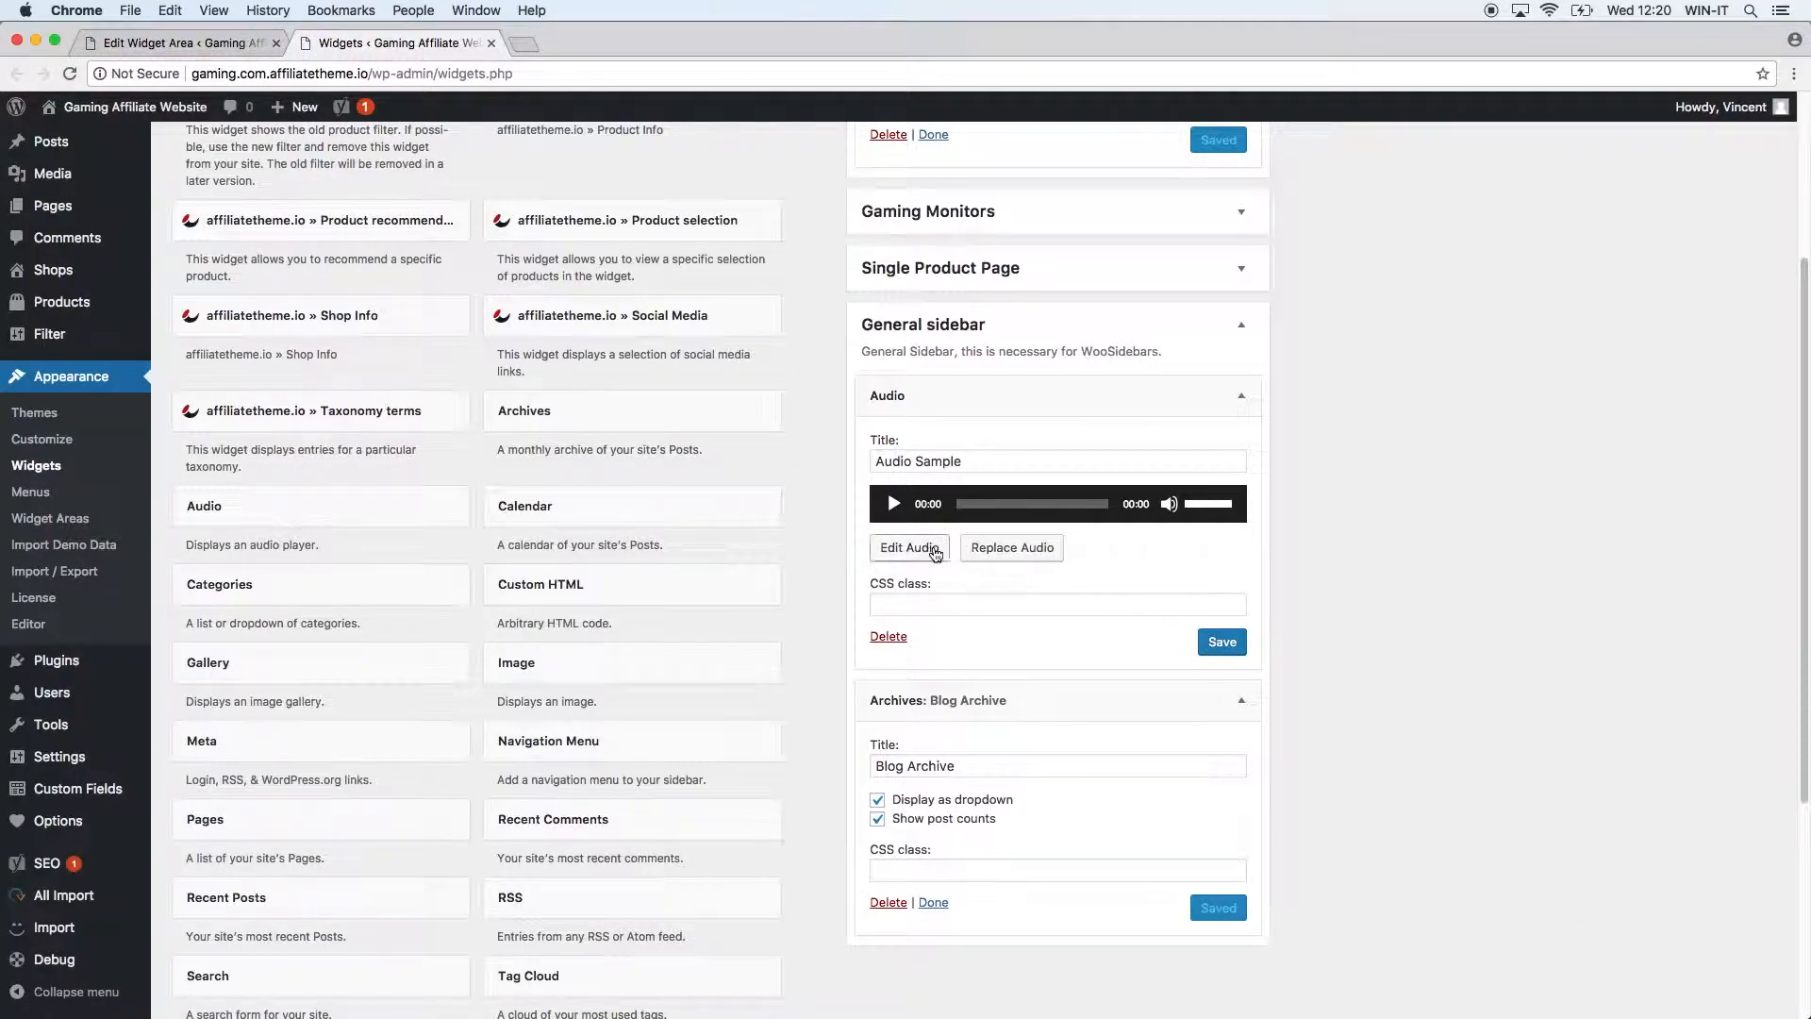
left_click(914, 549)
left_click(295, 432)
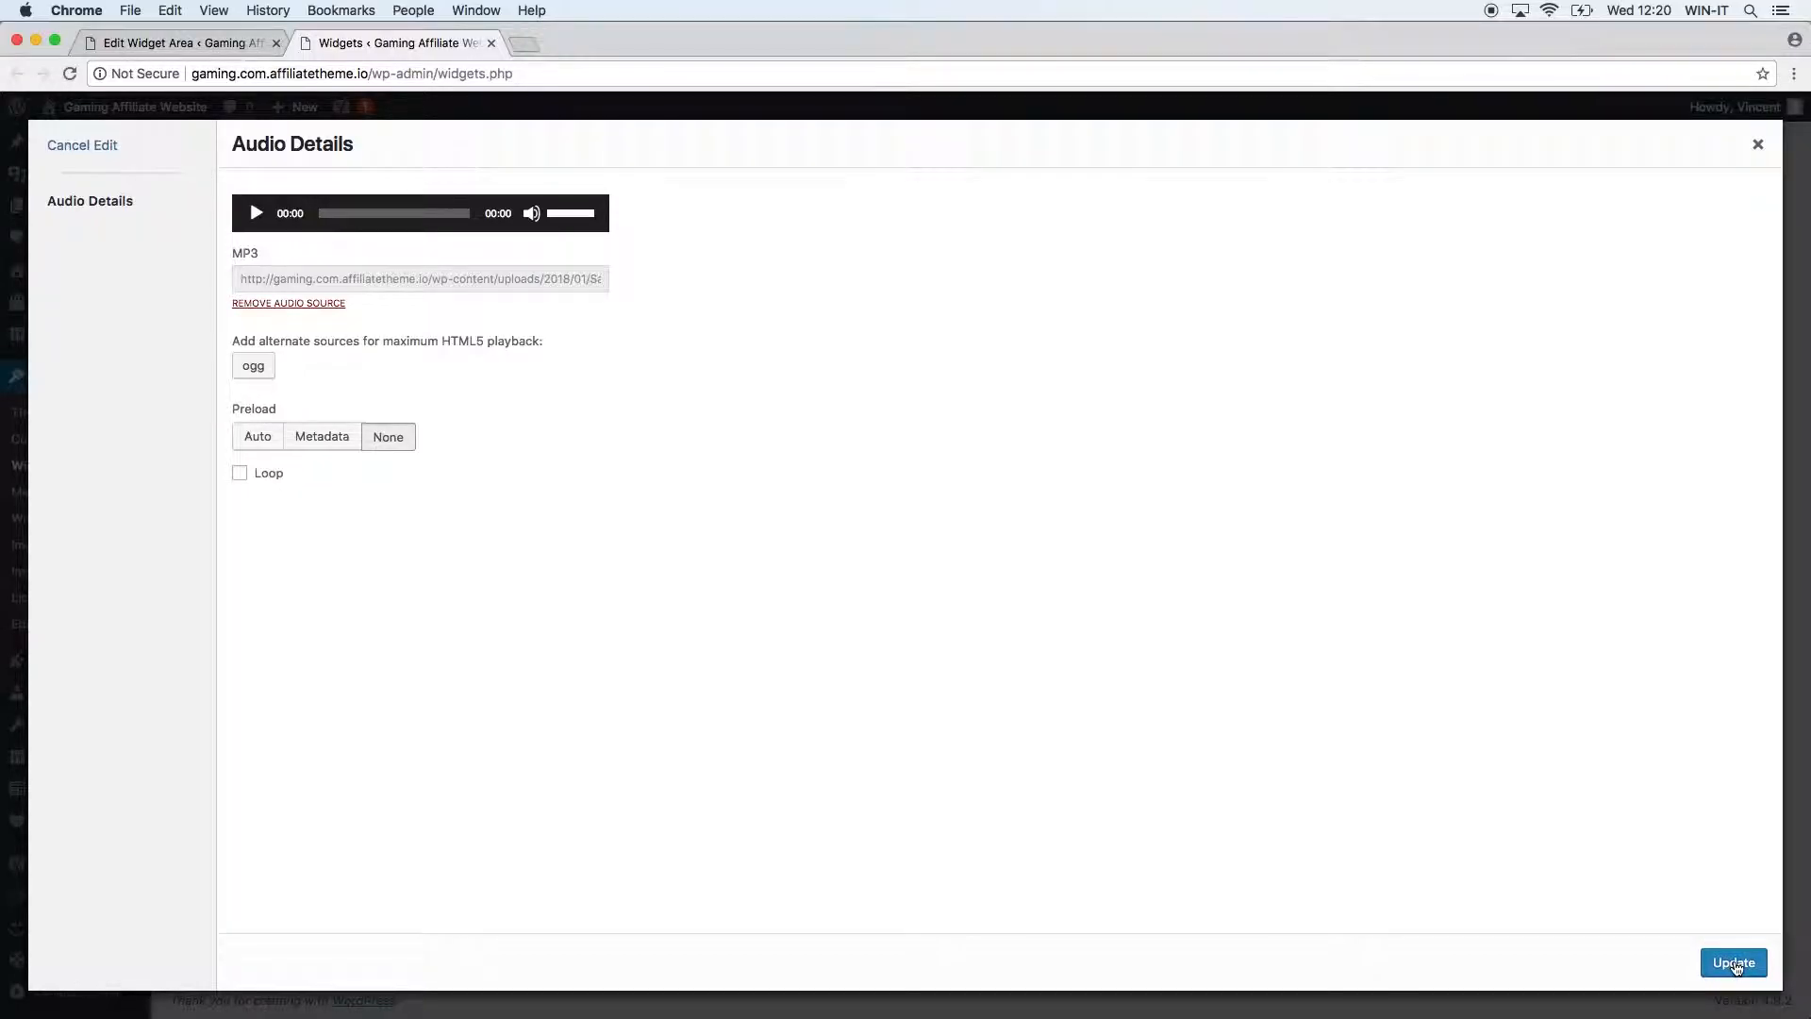
left_click(1733, 962)
left_click(1216, 644)
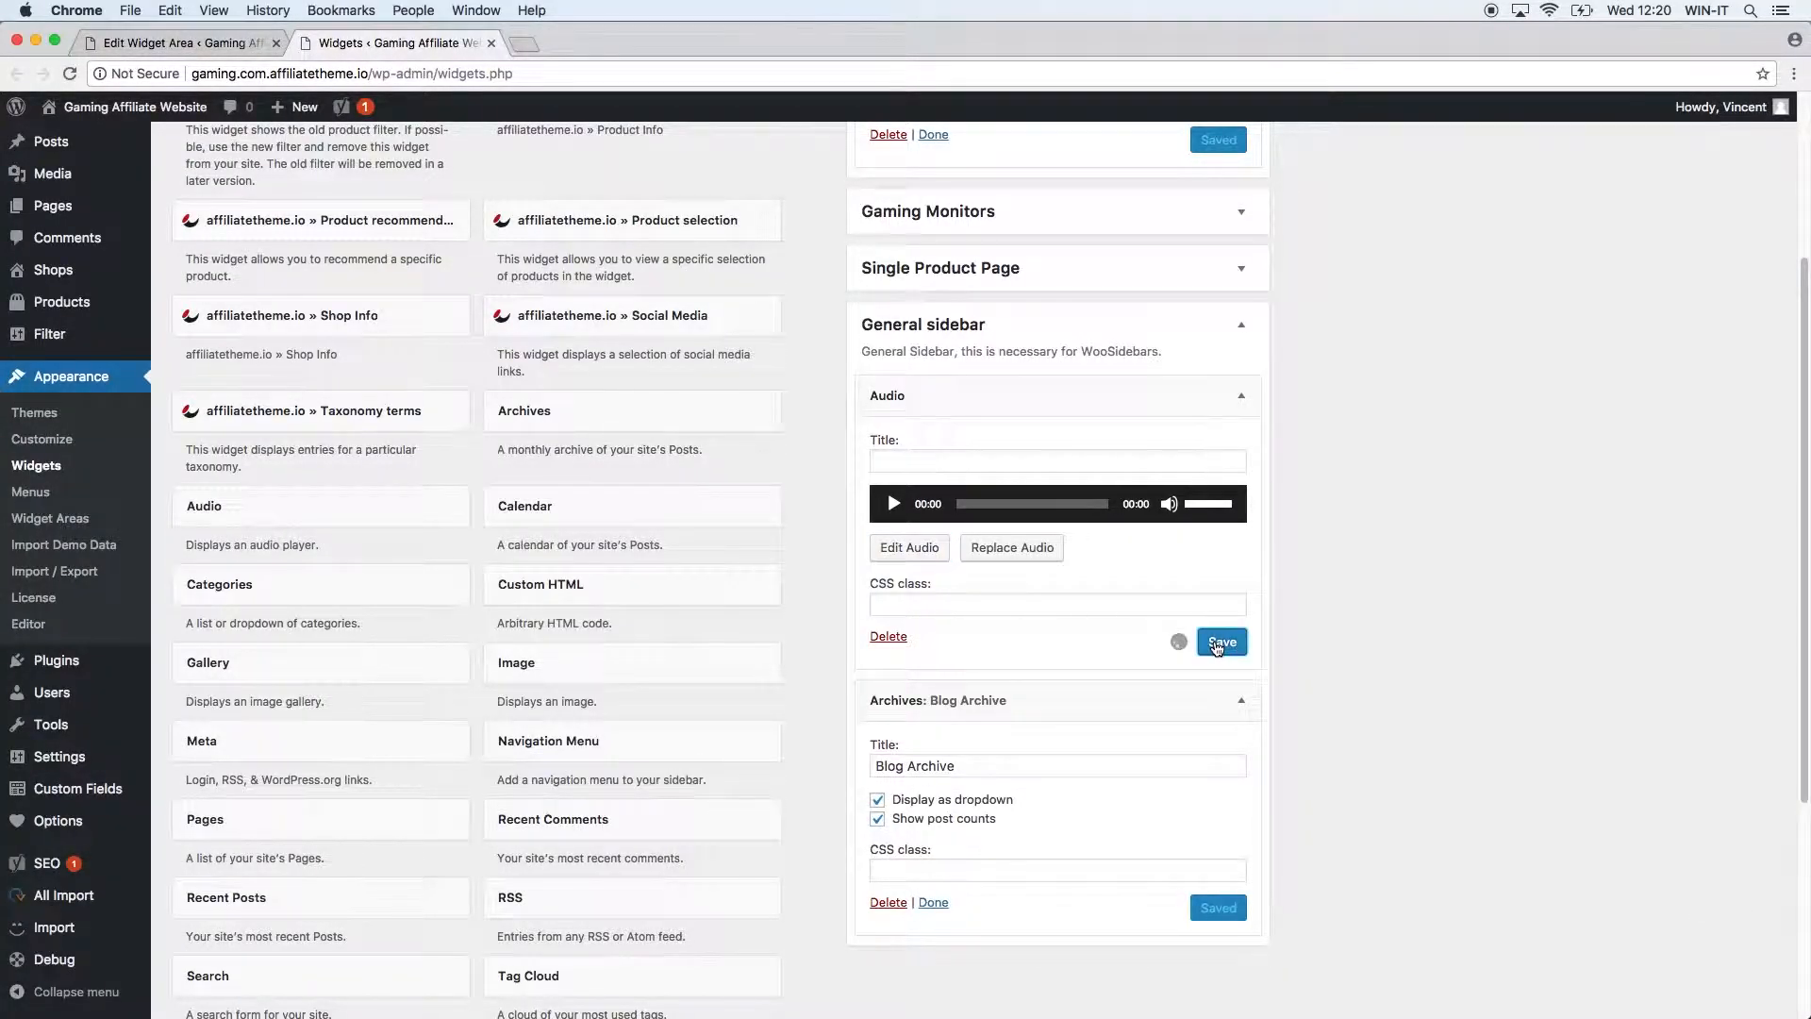
left_click(179, 107, "super")
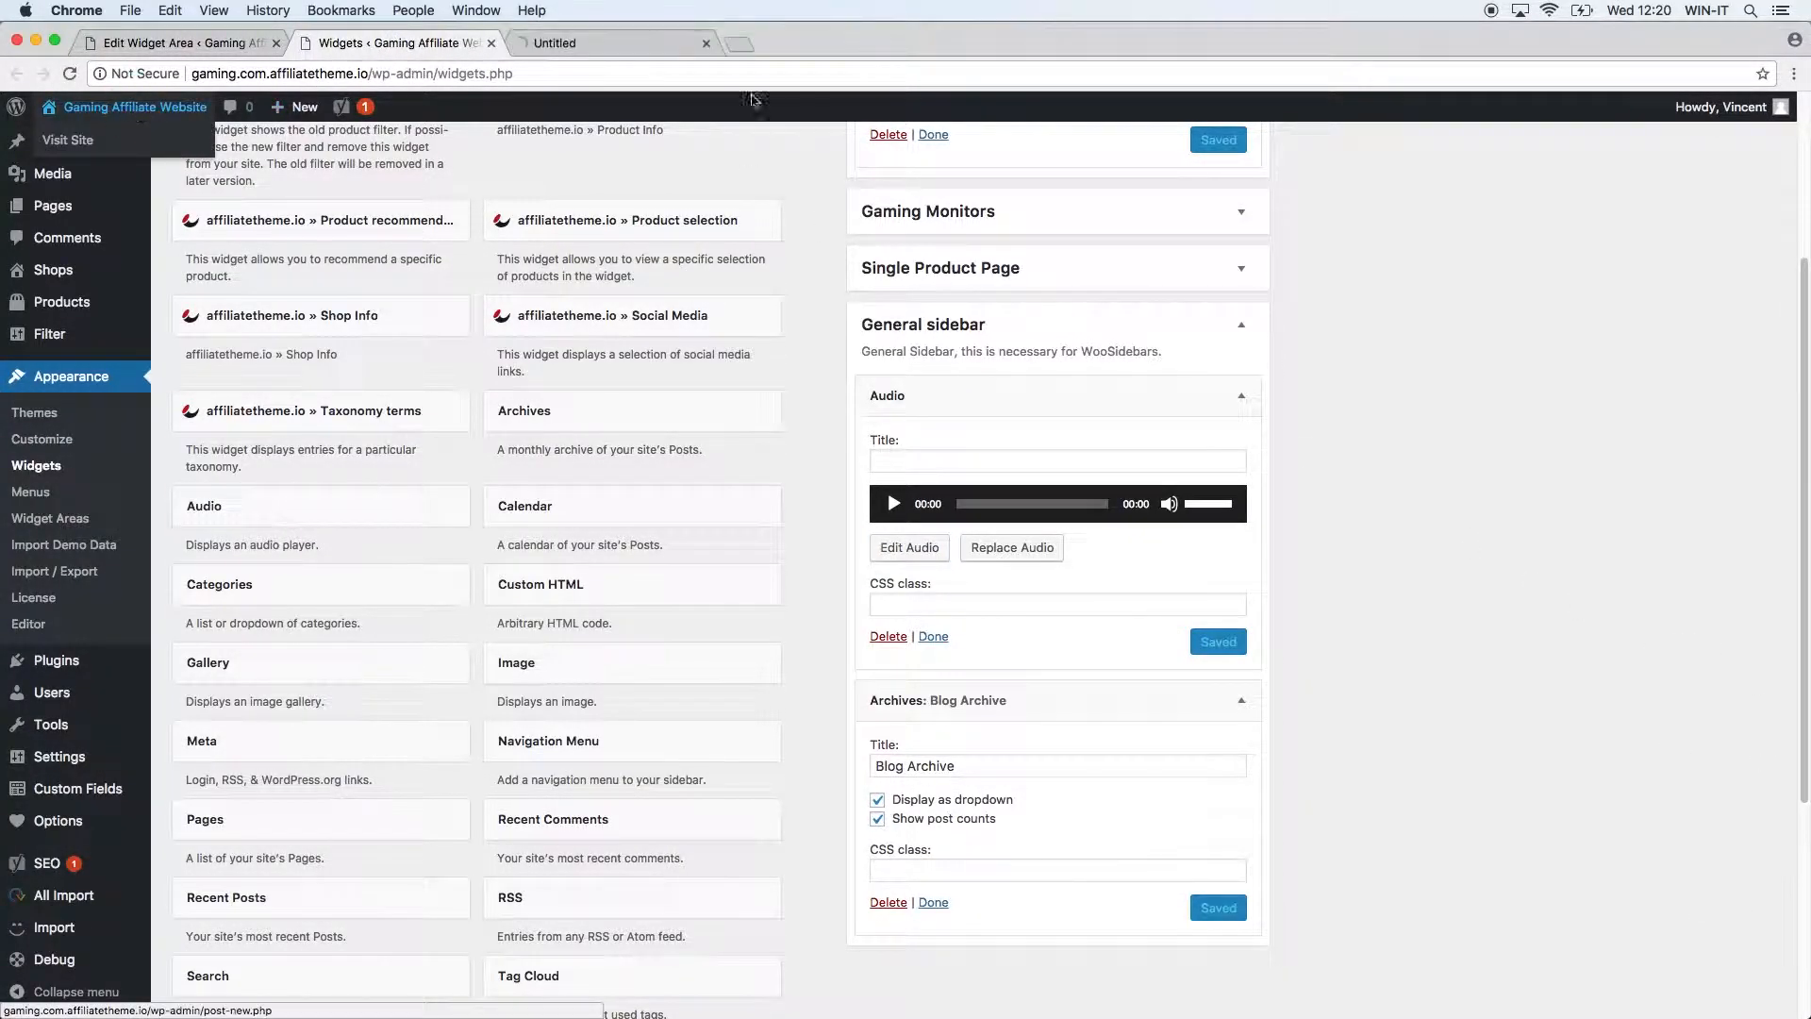
left_click(651, 42)
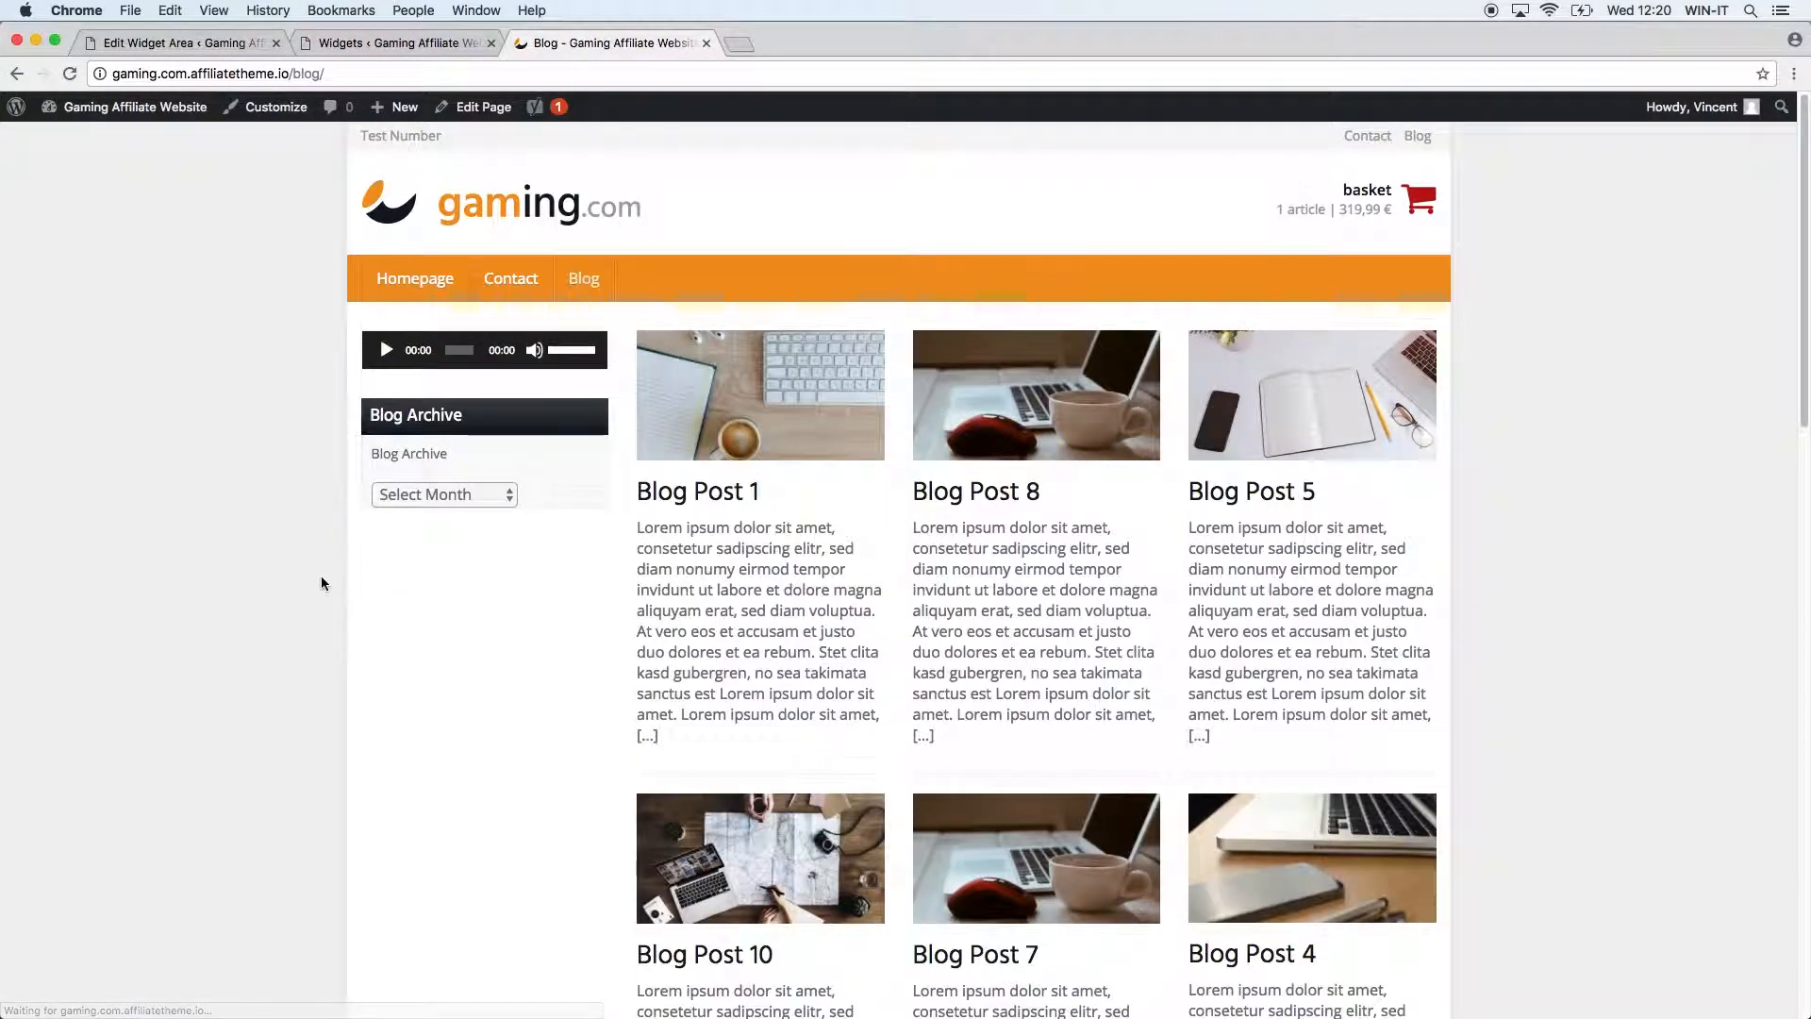
left_click(385, 350)
left_click(386, 351)
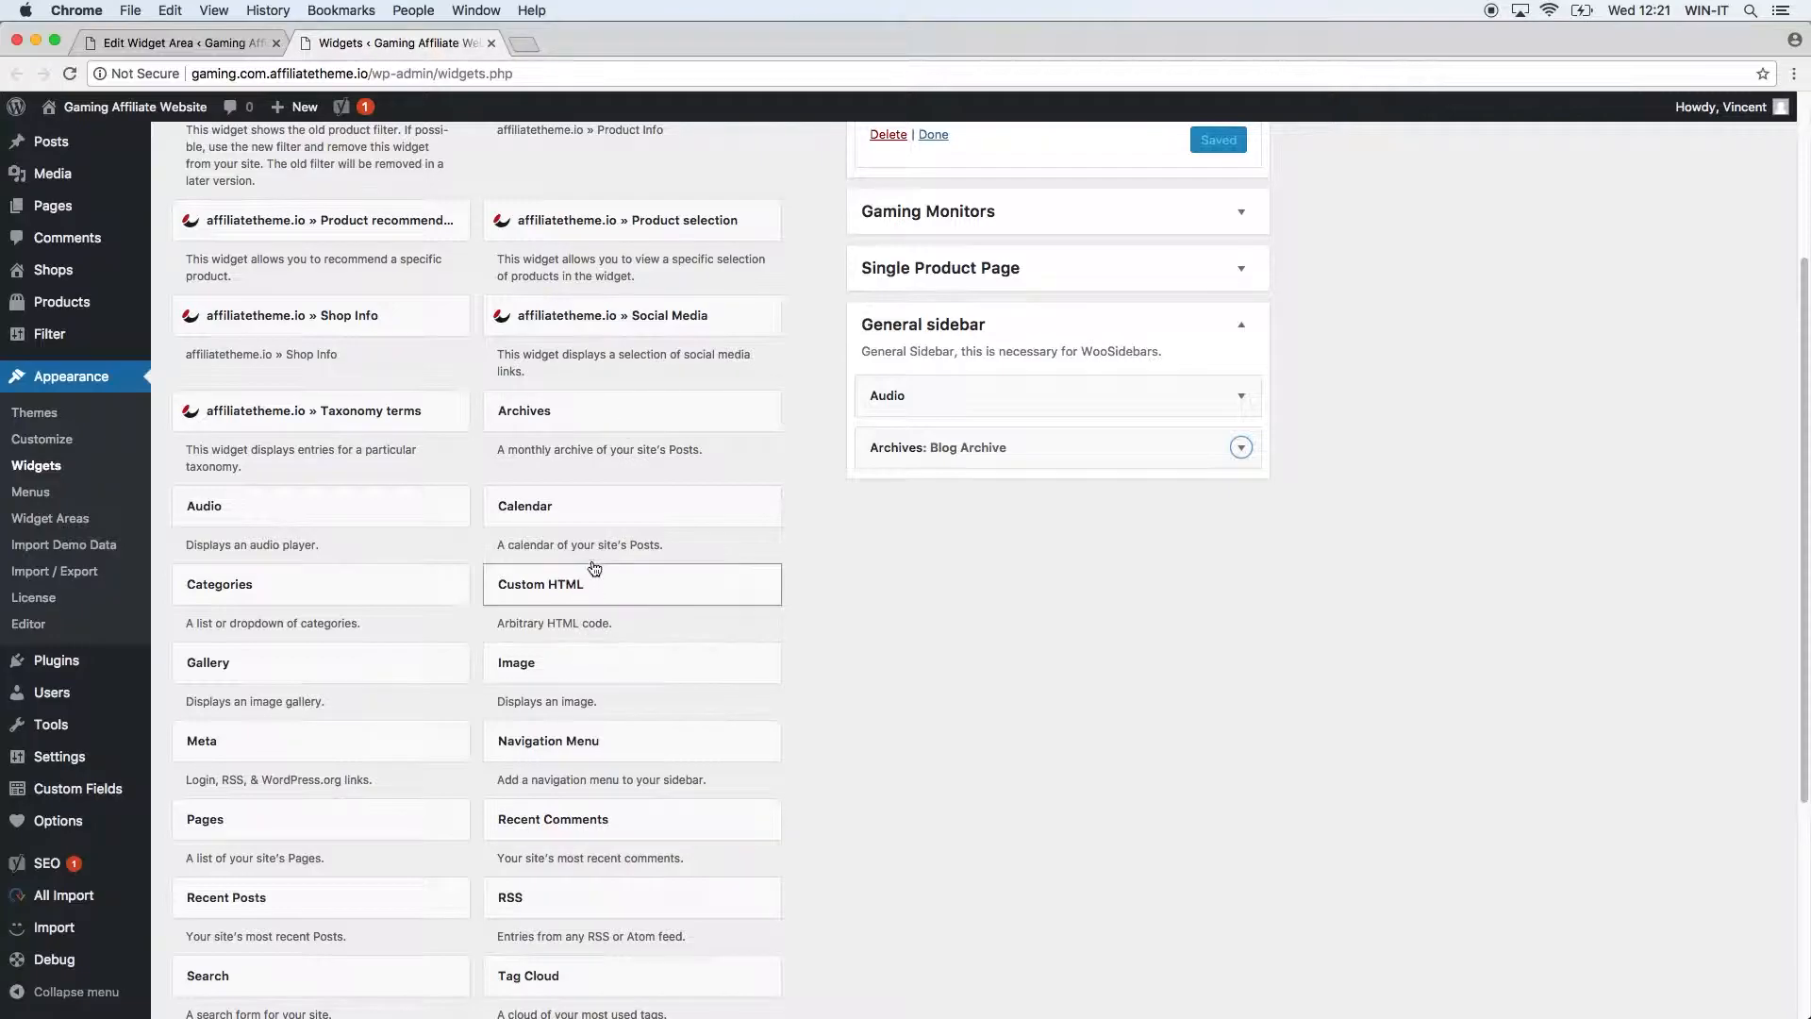
Add a Calendar widget titled 'Calendar' to the General sidebar and save it.
left_click(582, 503)
left_click(666, 864)
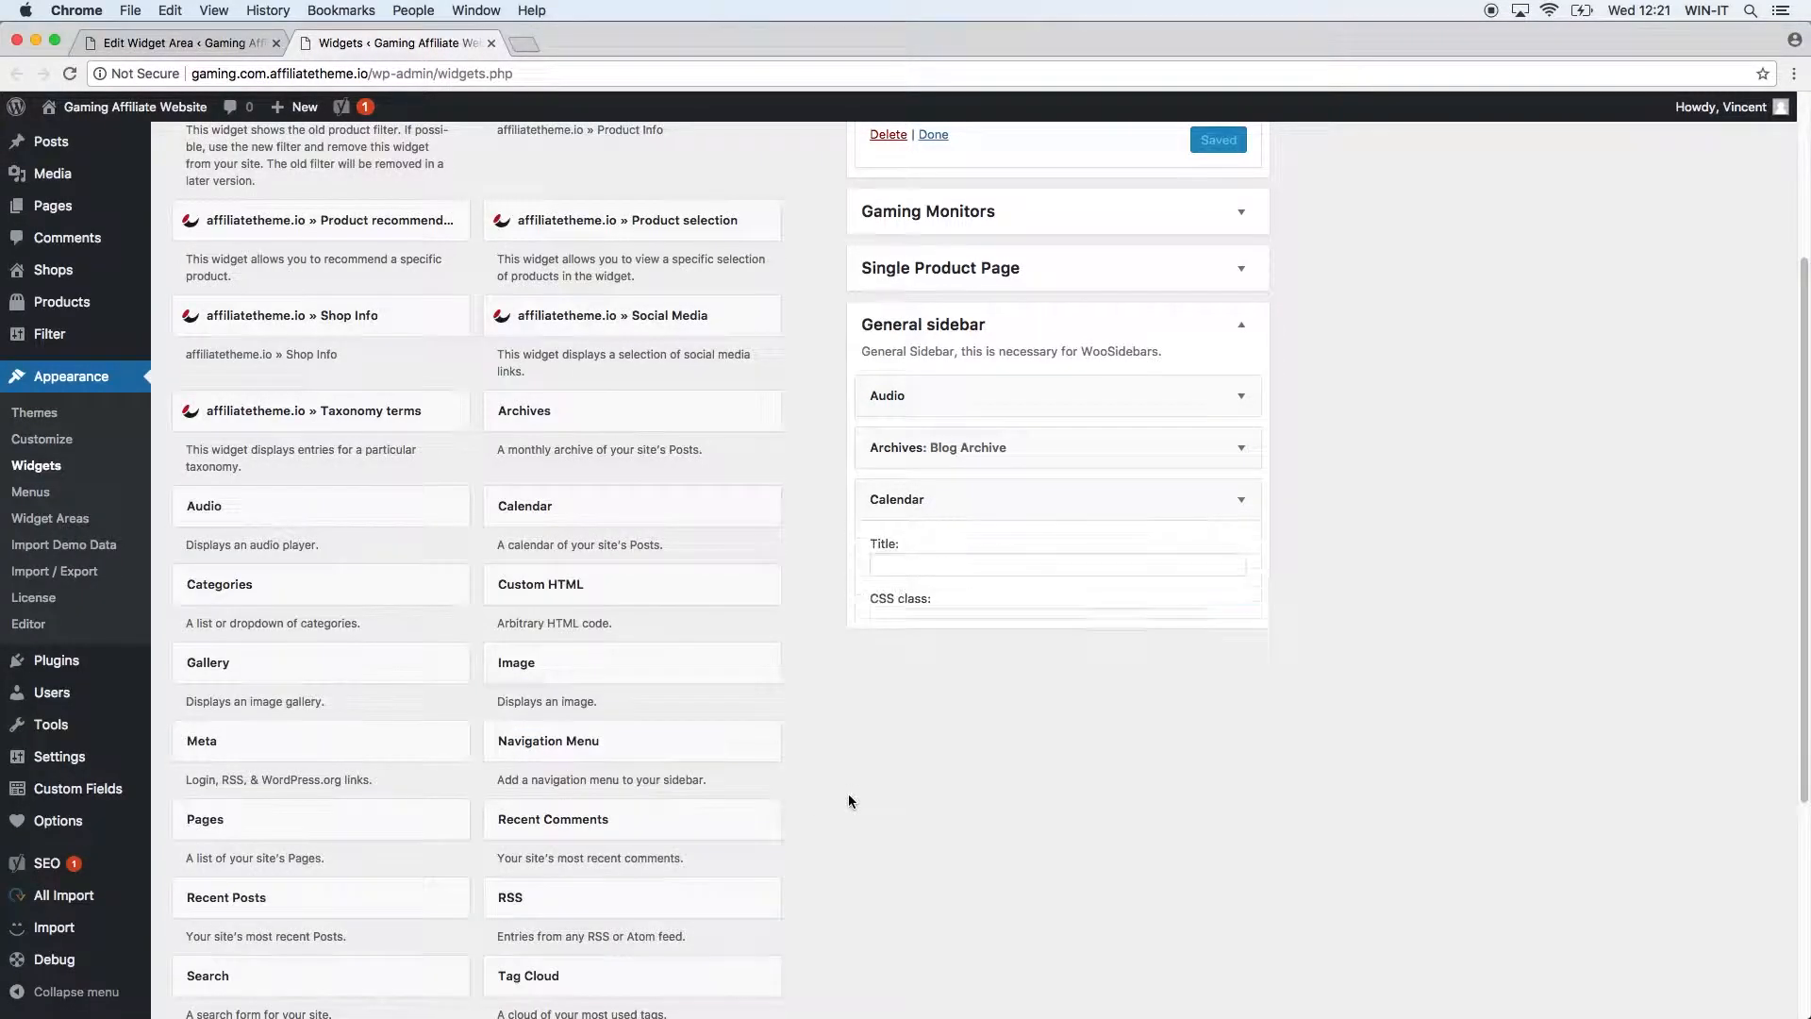
left_click(958, 560)
type("Ca")
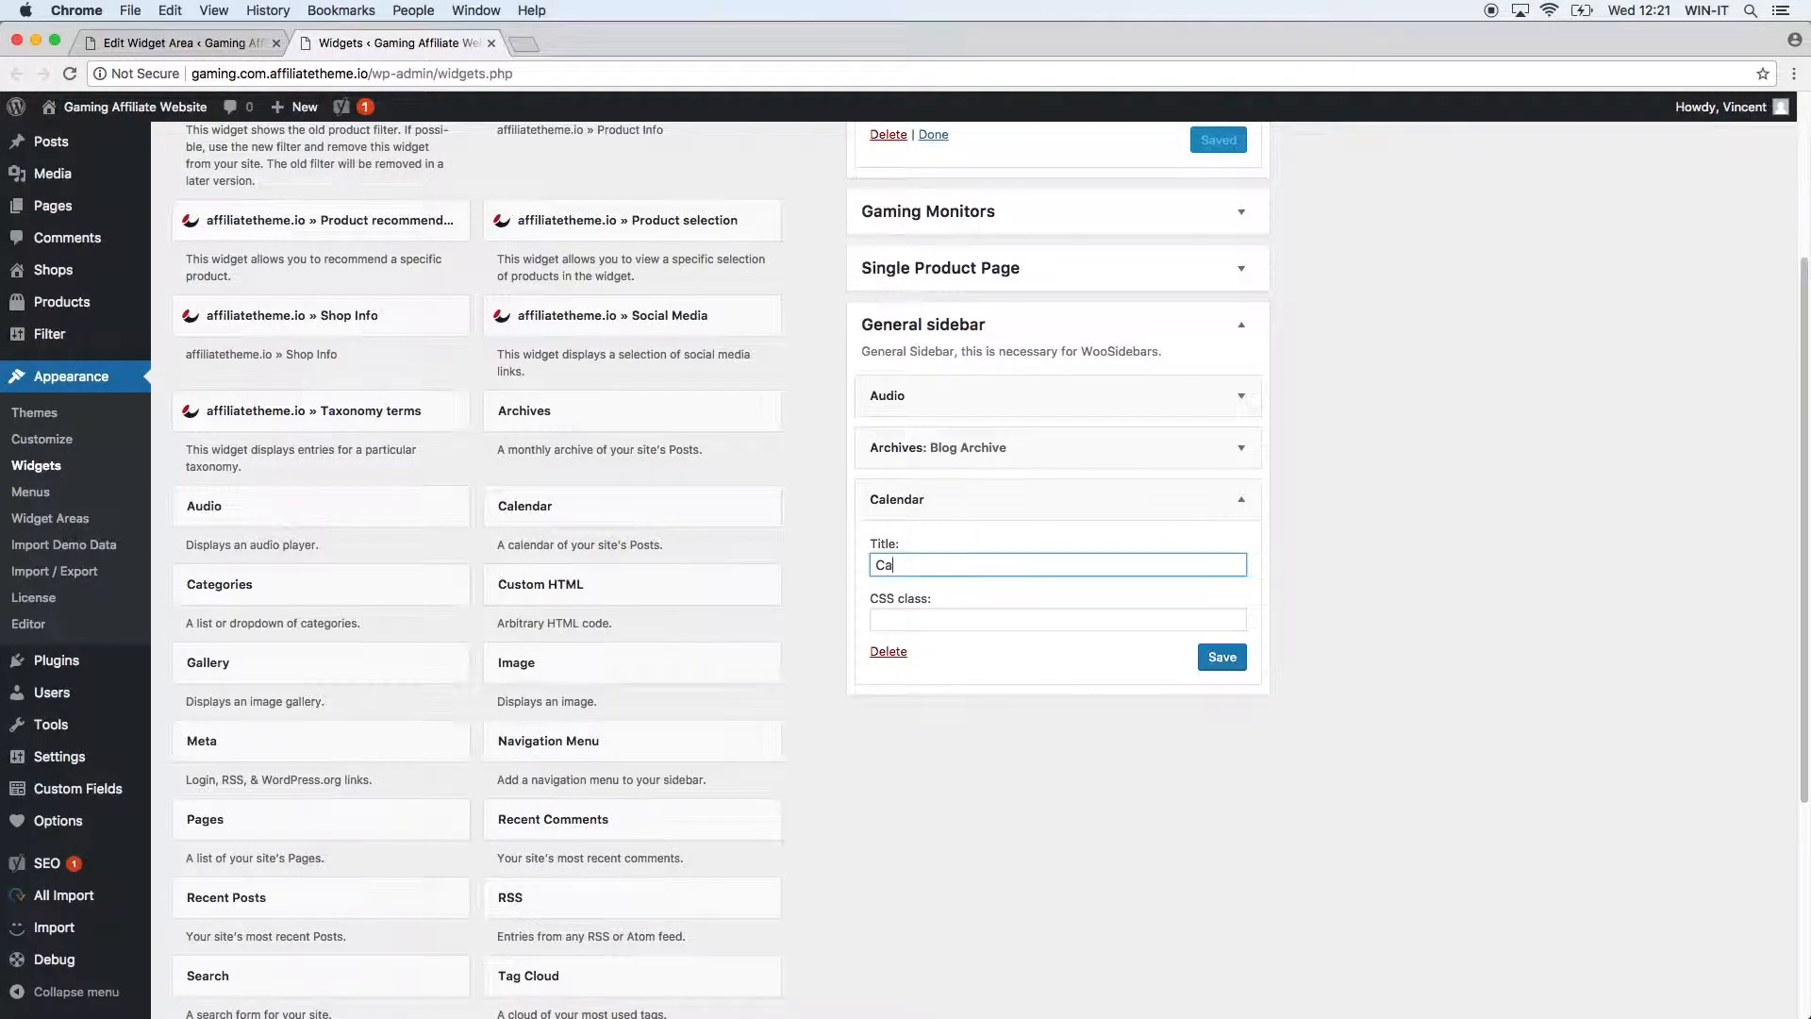
left_click(1219, 655)
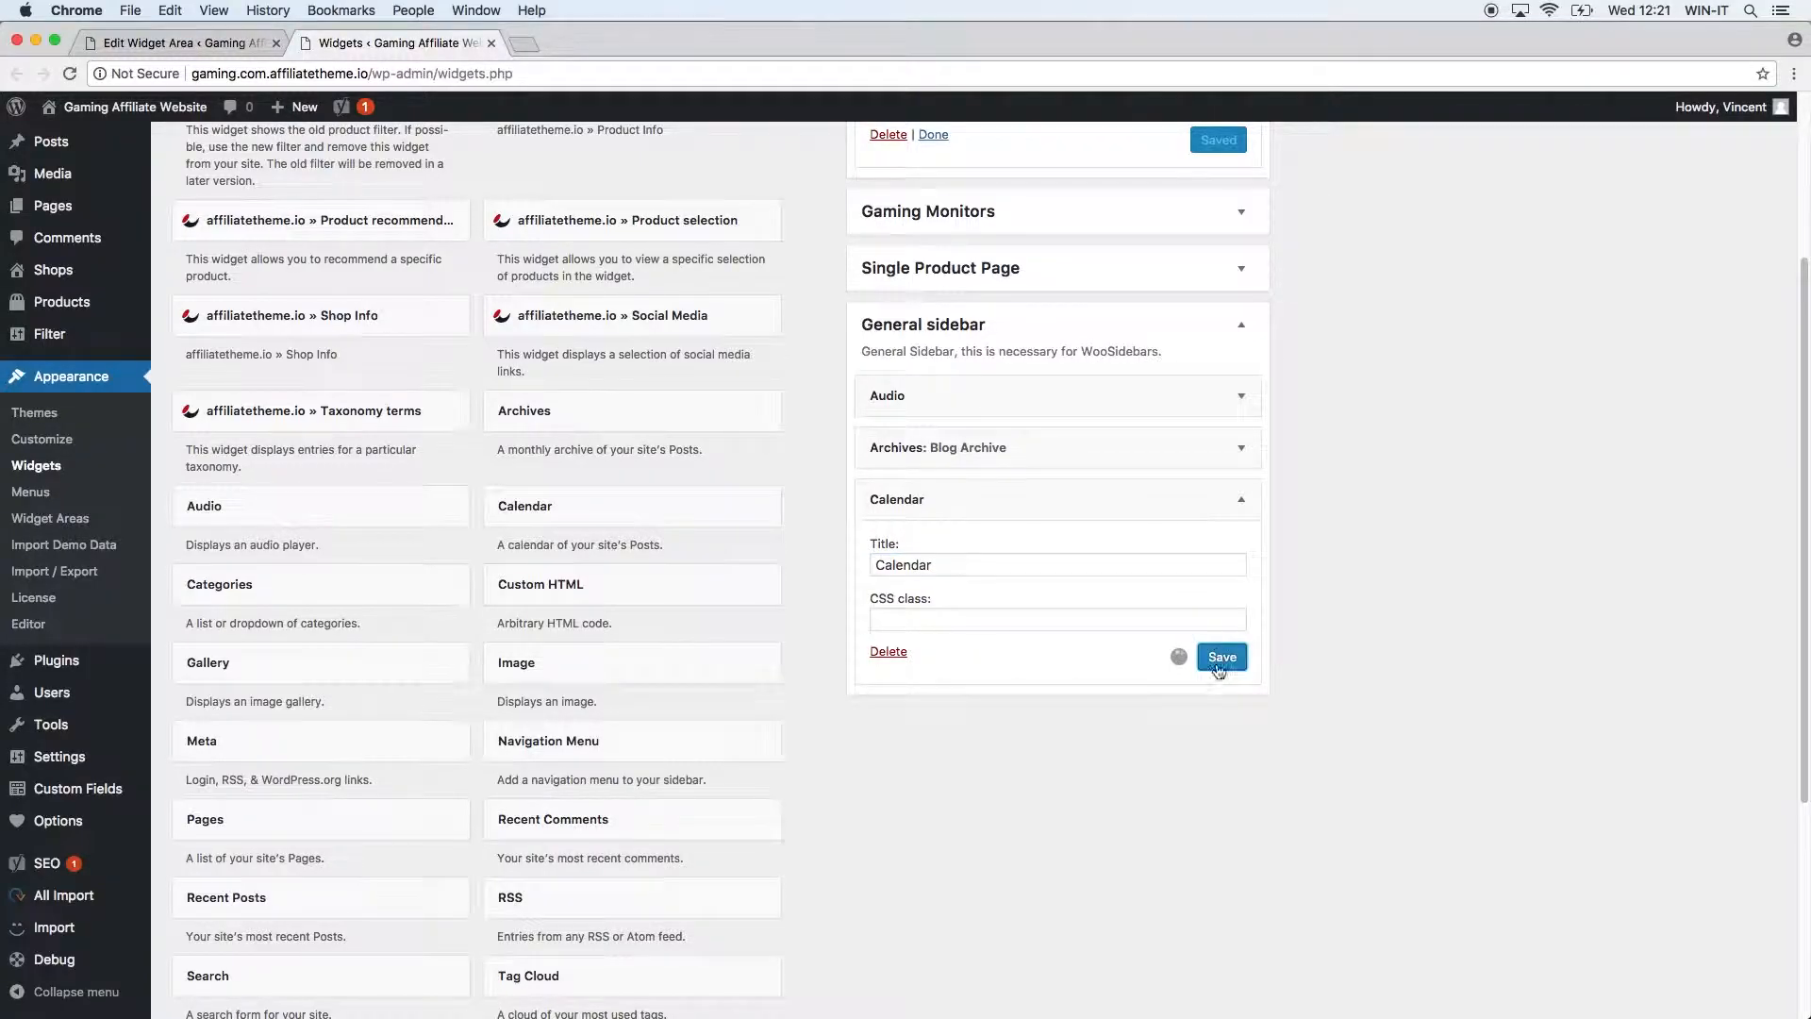
On the live blog page, open the August archive from the calendar, then go back.
left_click(153, 112, "super")
left_click(559, 35)
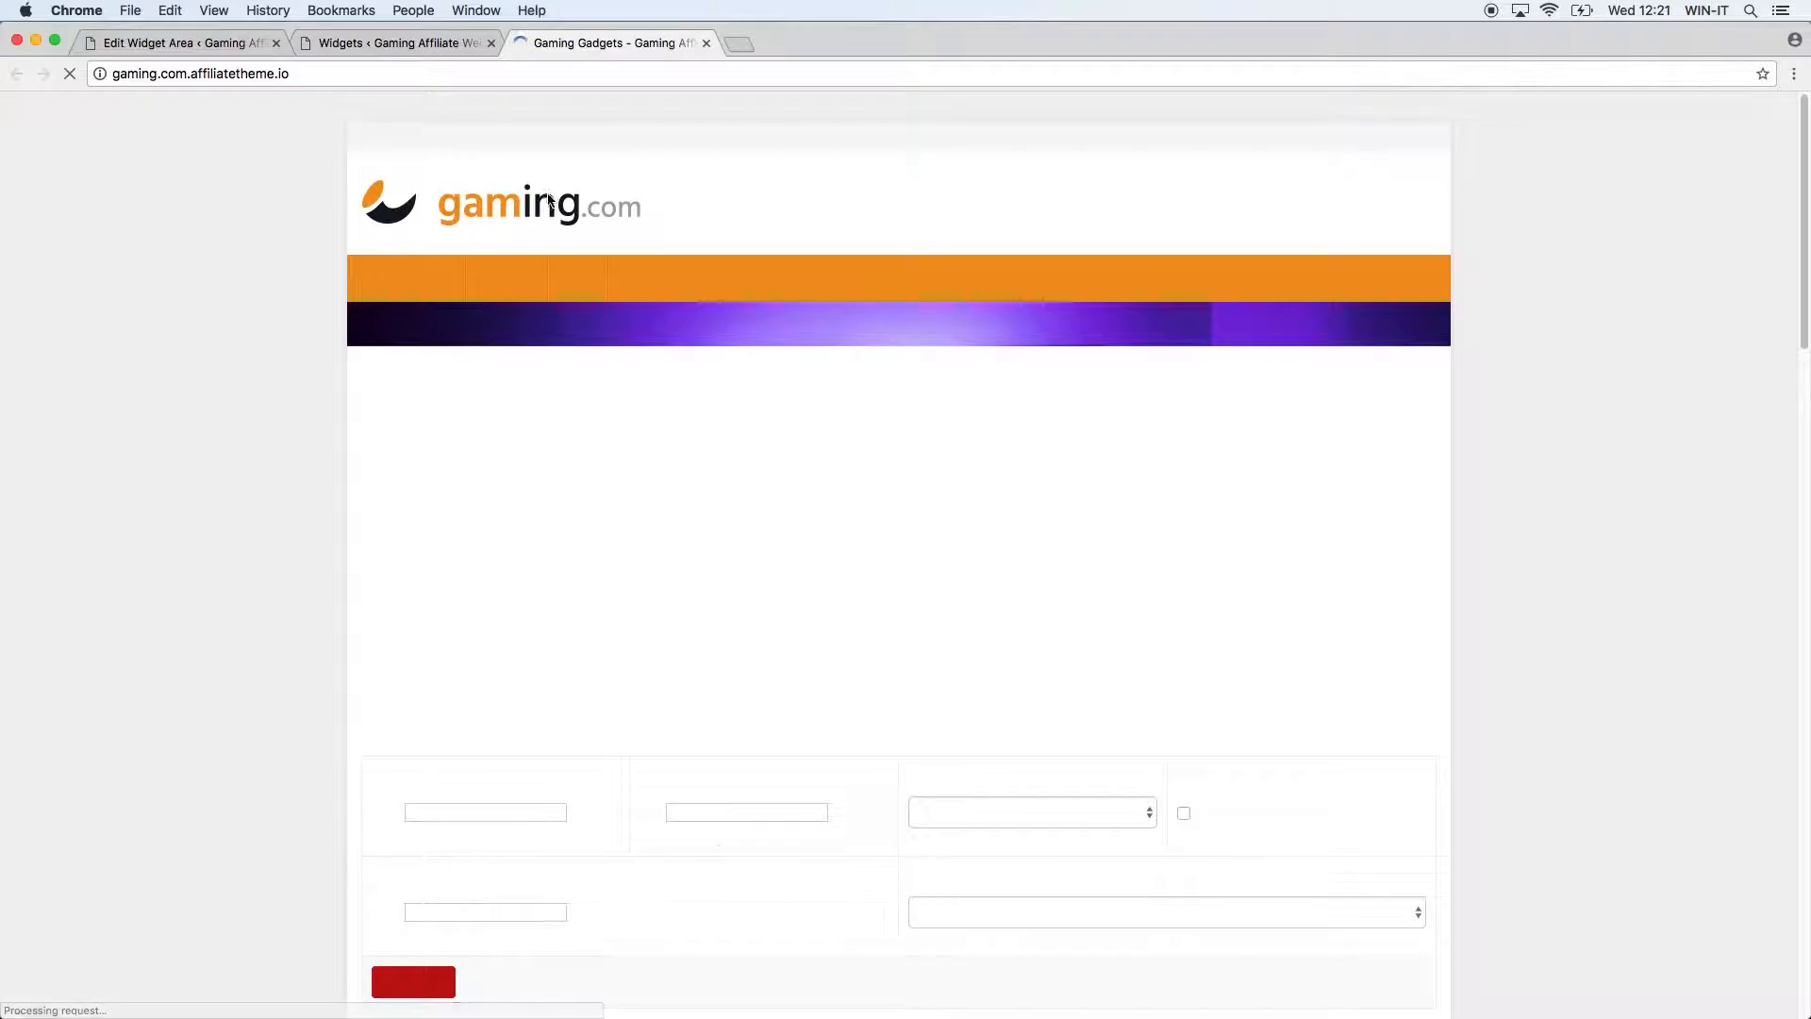
left_click(585, 278)
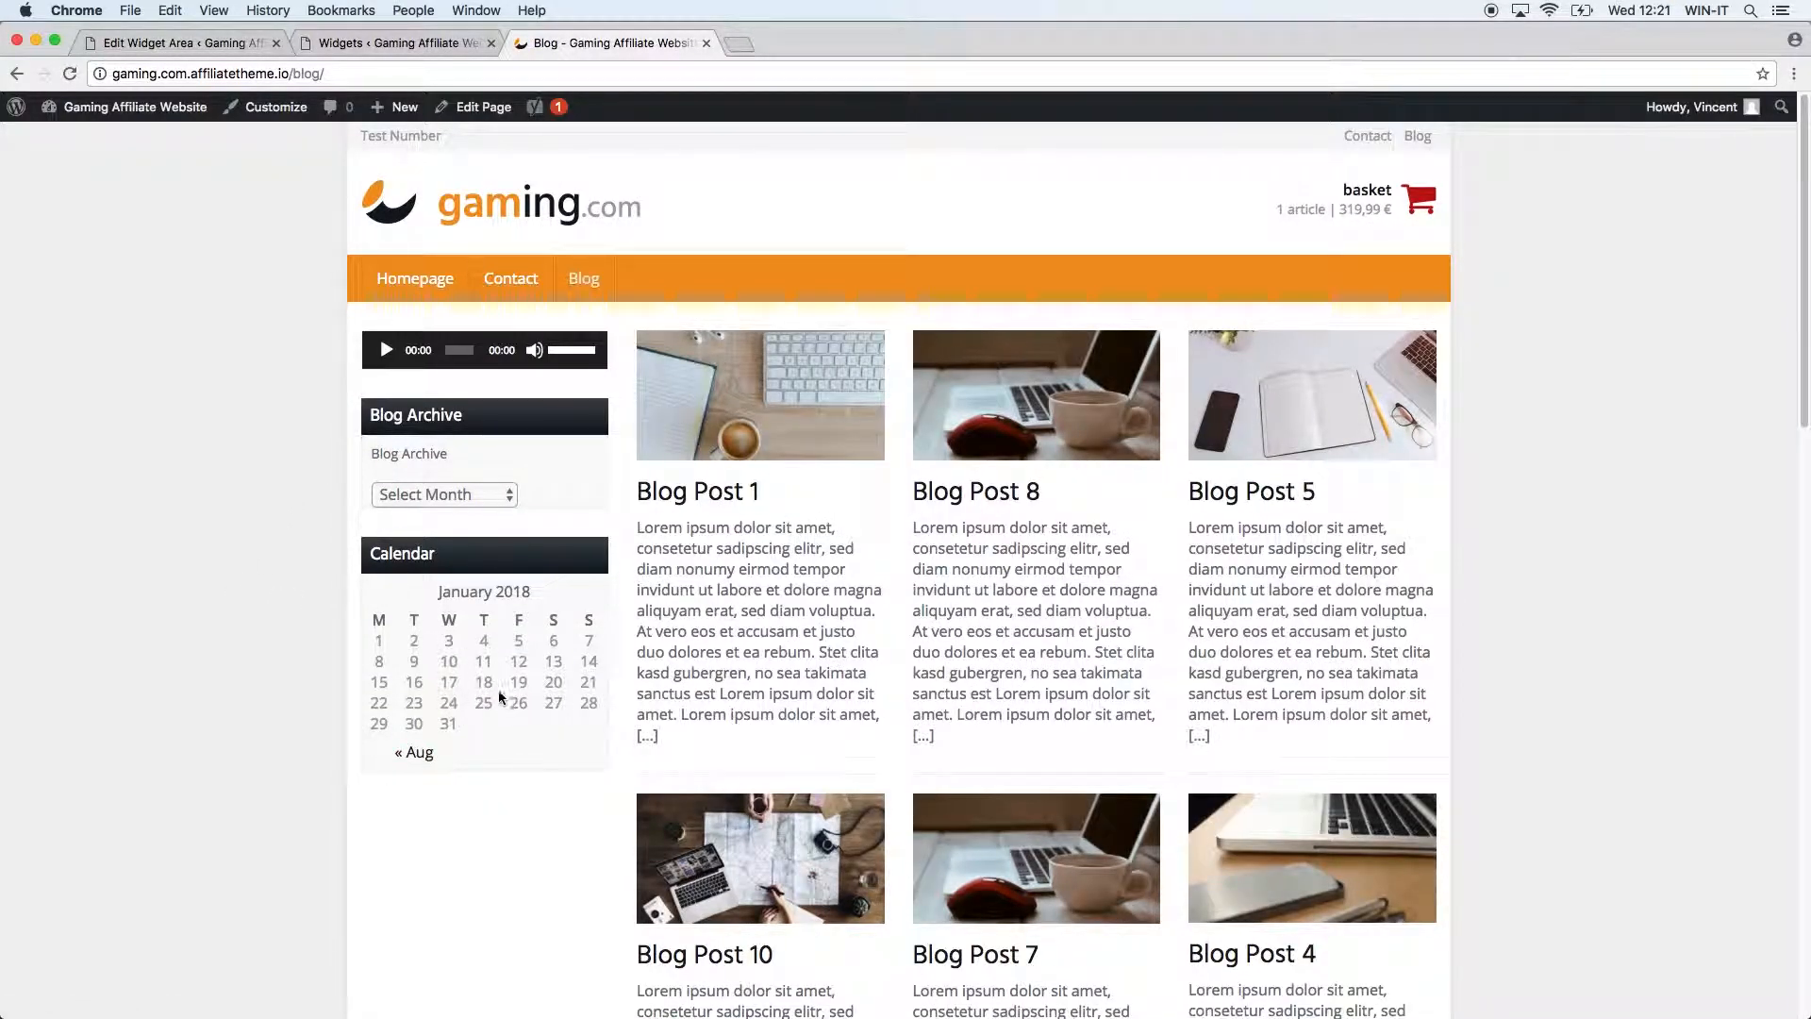
left_click(426, 761)
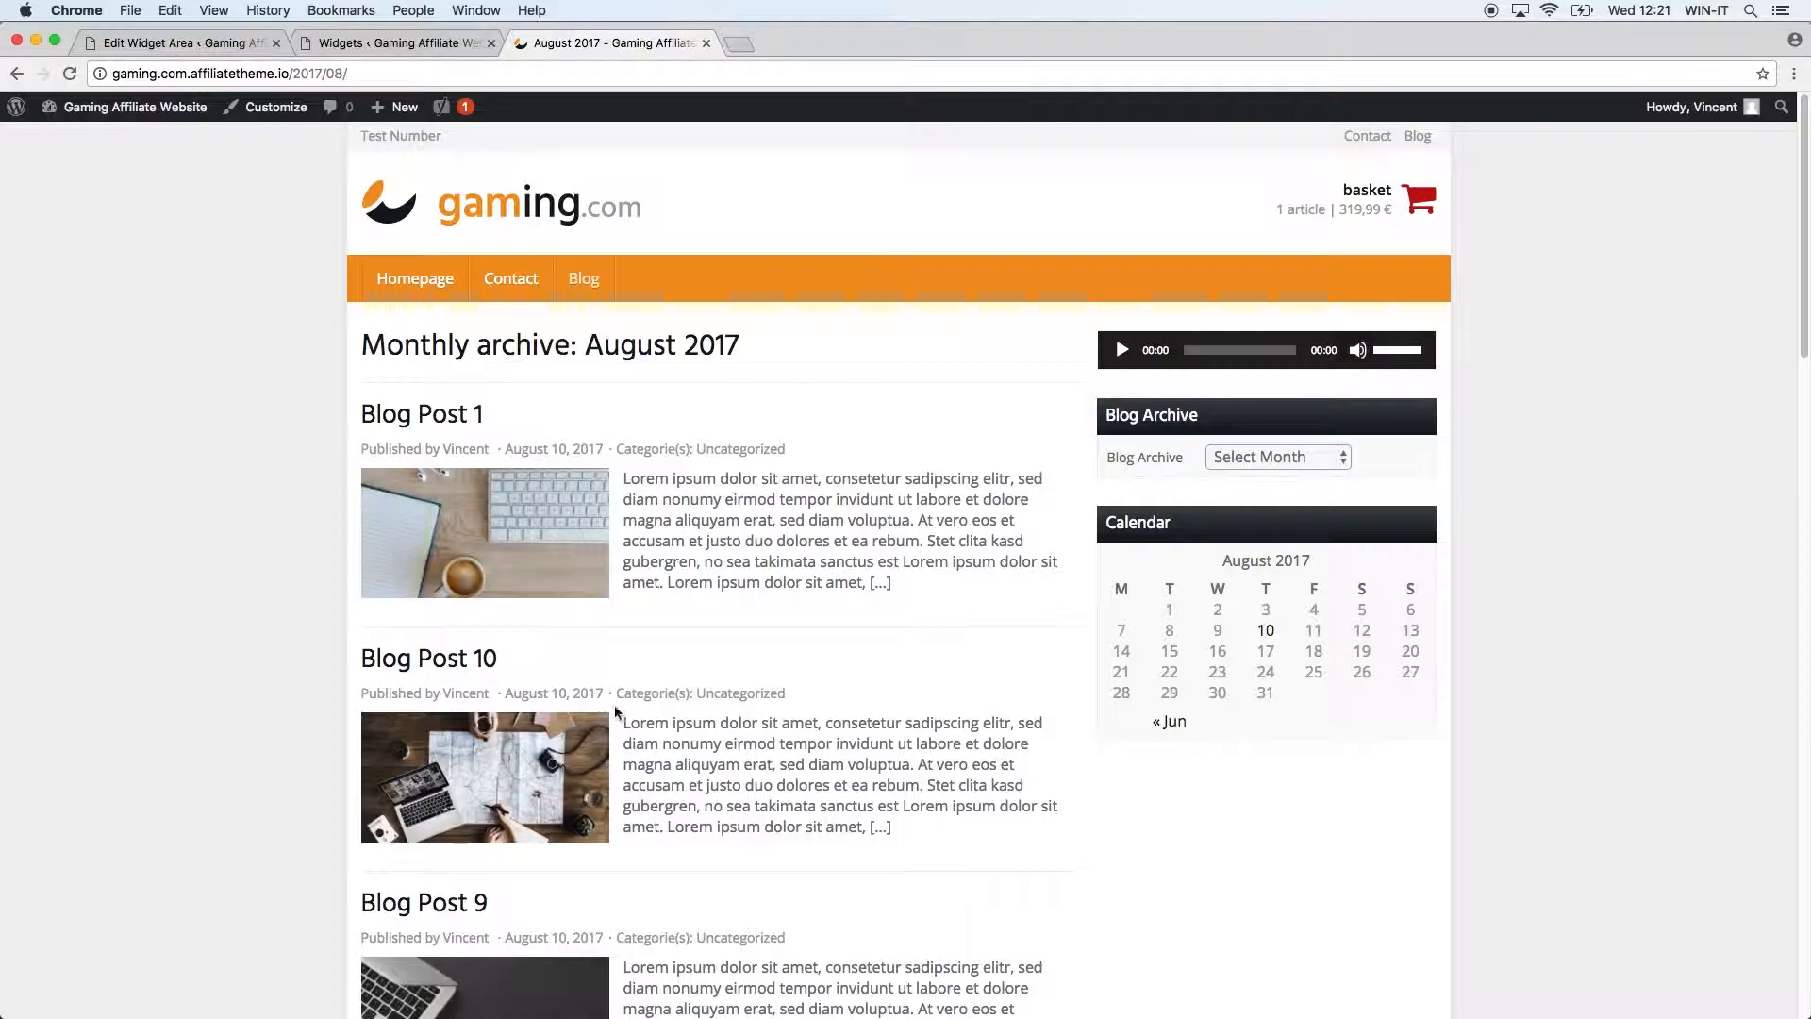
left_click(17, 74)
Add a Categories widget titled 'Categories' at the top of General sidebar, save, and reload the blog.
left_click(433, 48)
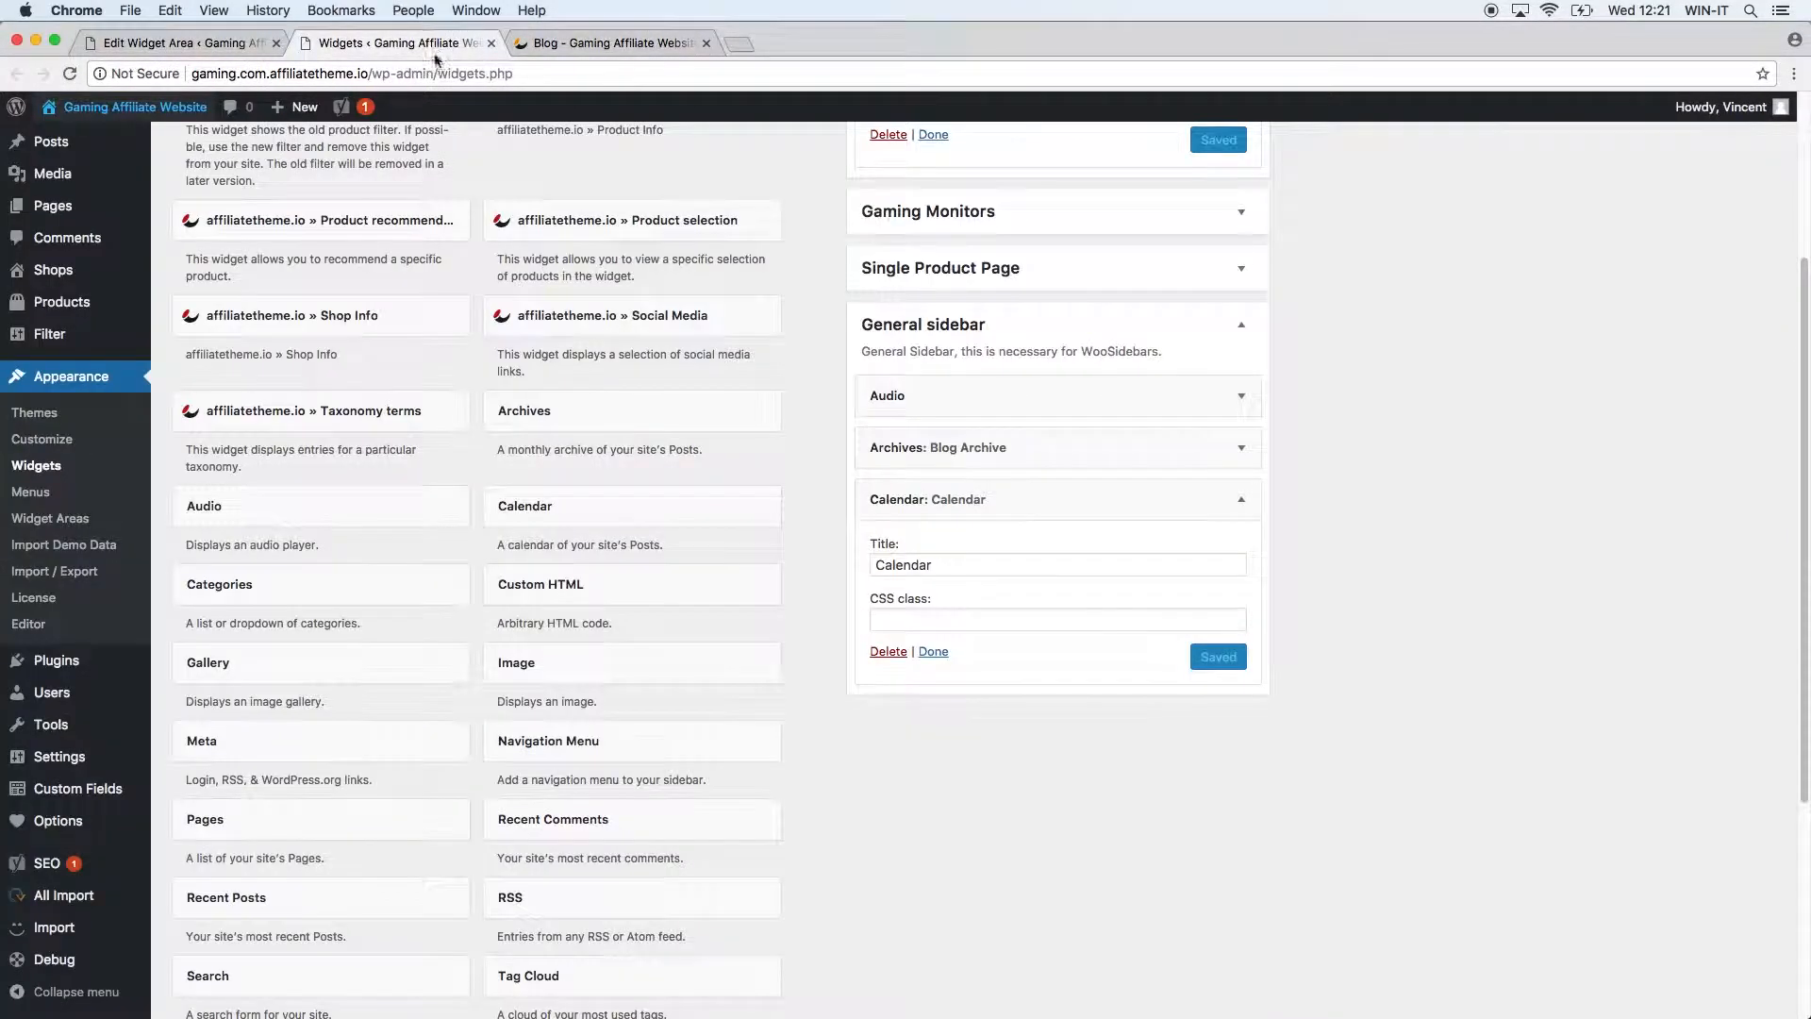
left_click(1251, 500)
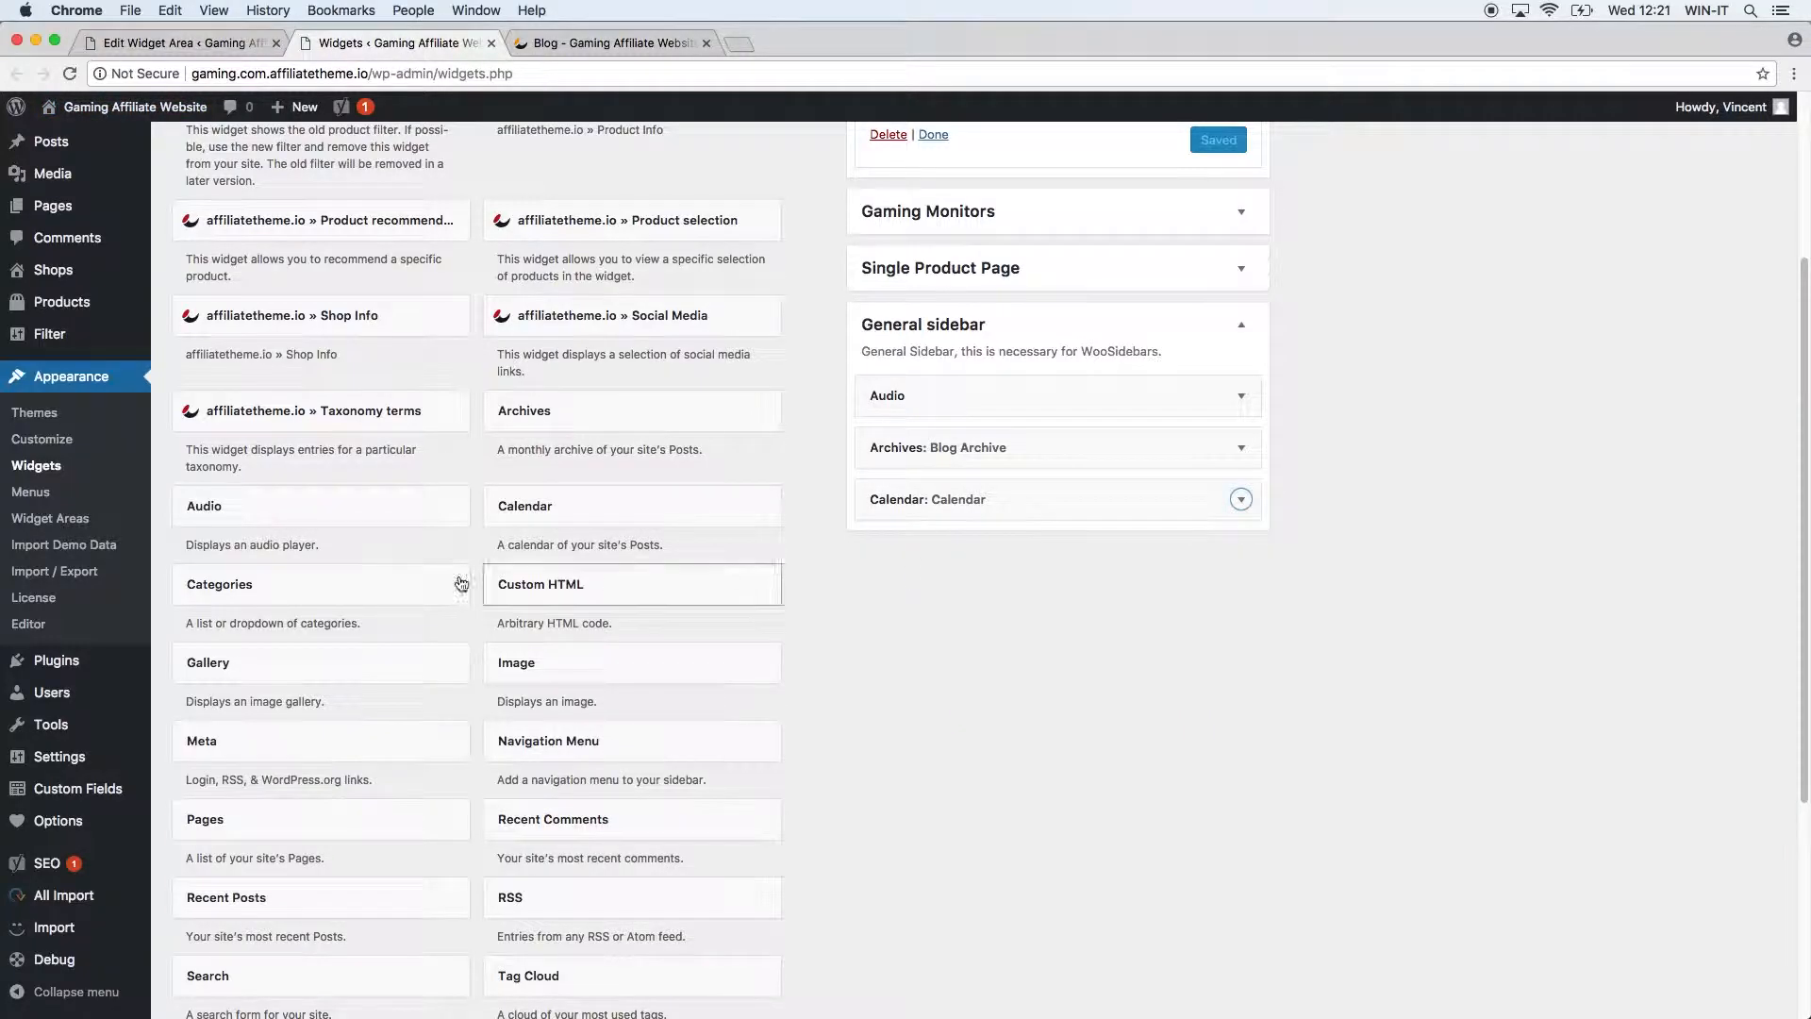
left_click(342, 582)
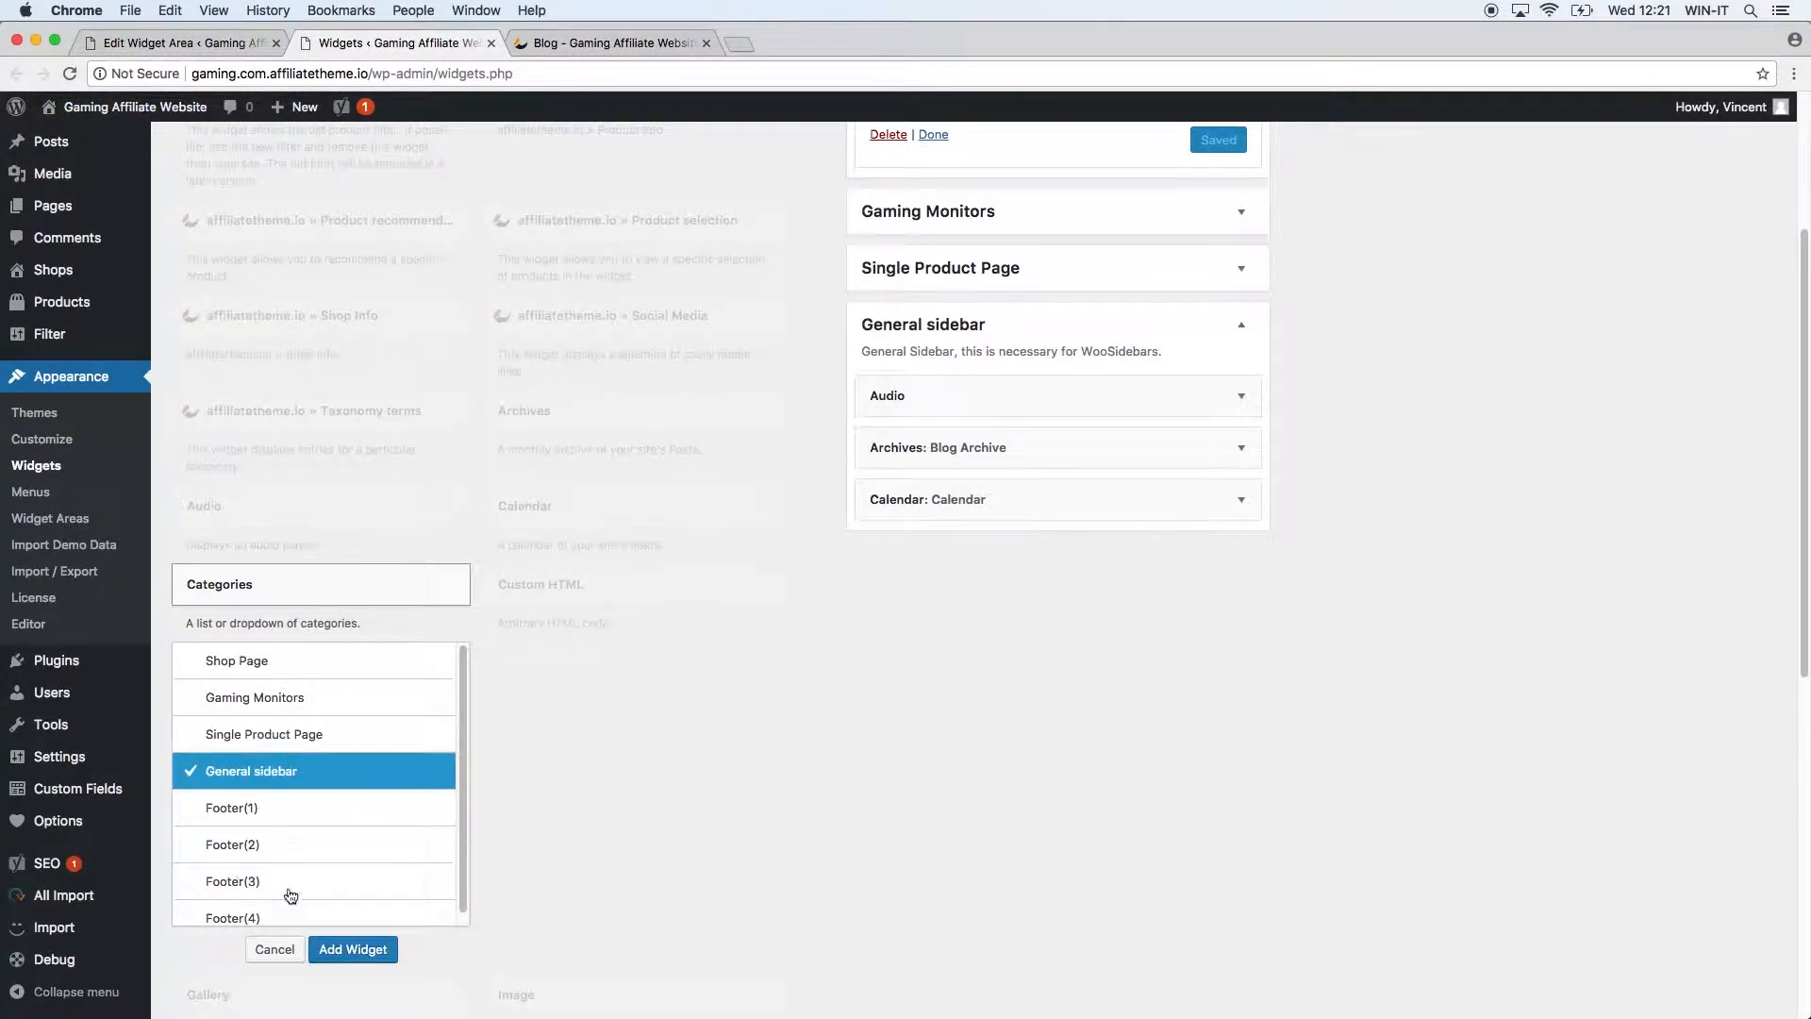
left_click(366, 952)
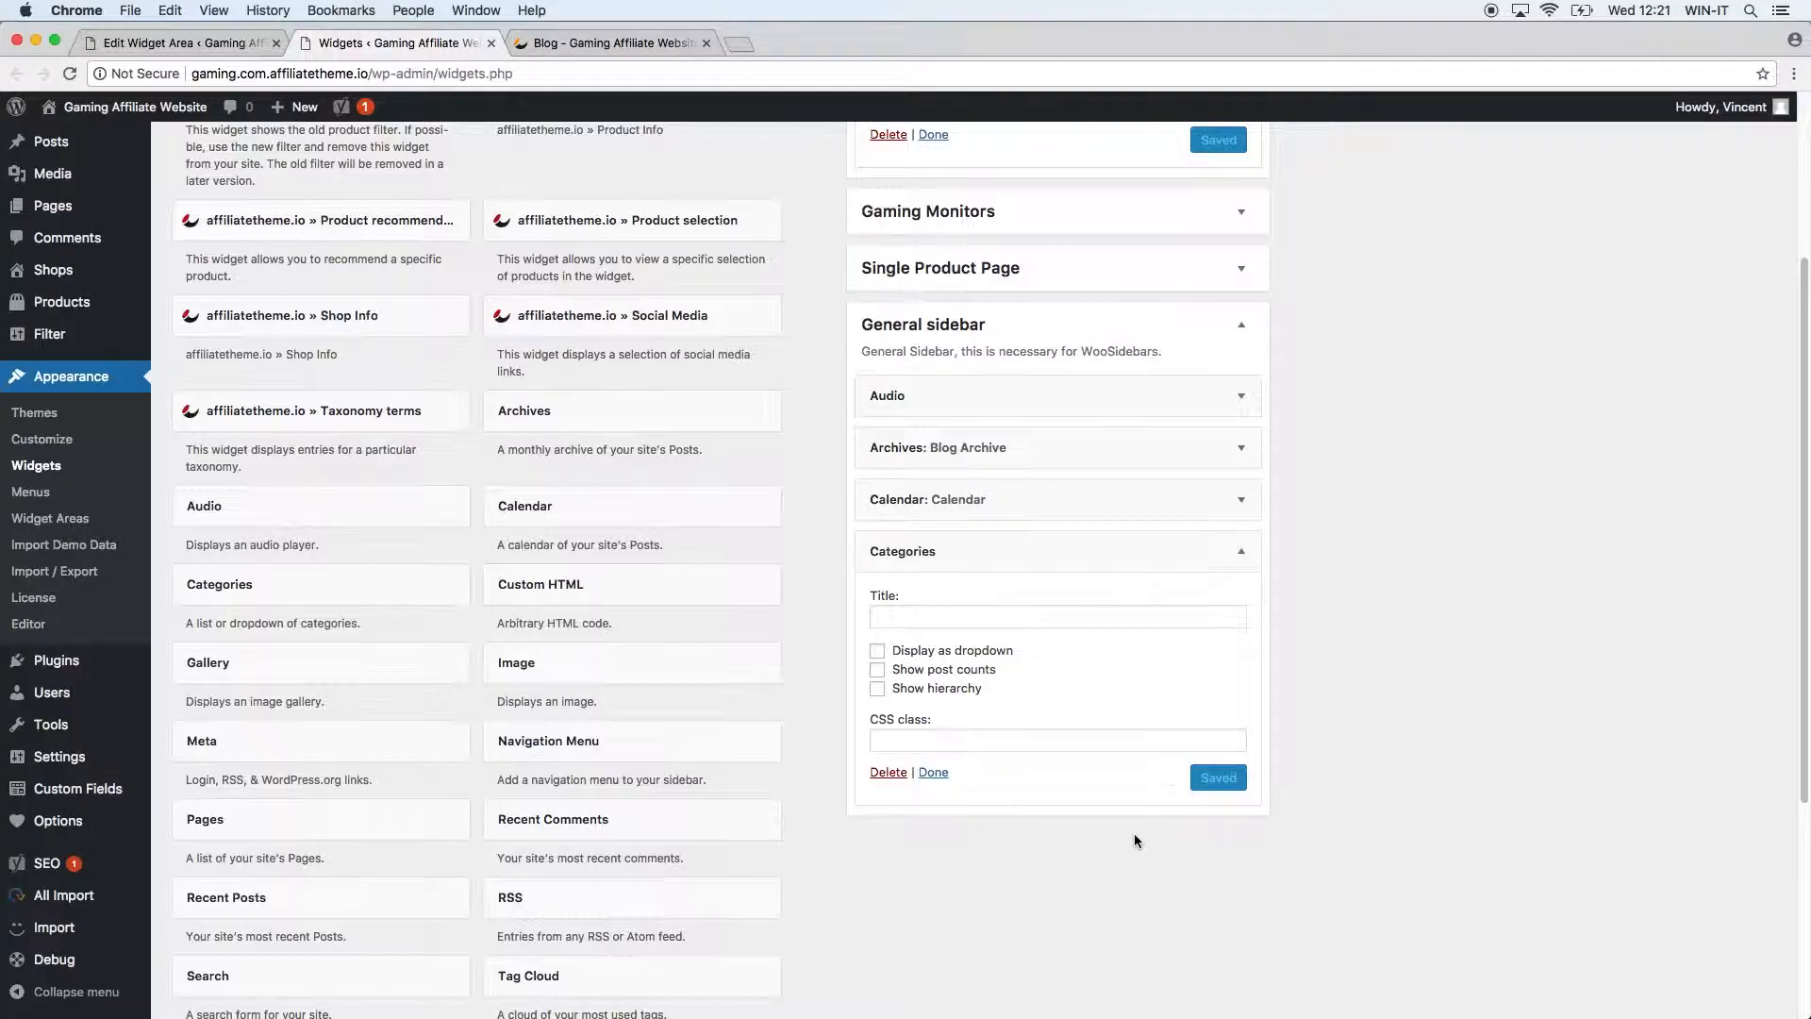
left_click(976, 617)
type("Catego")
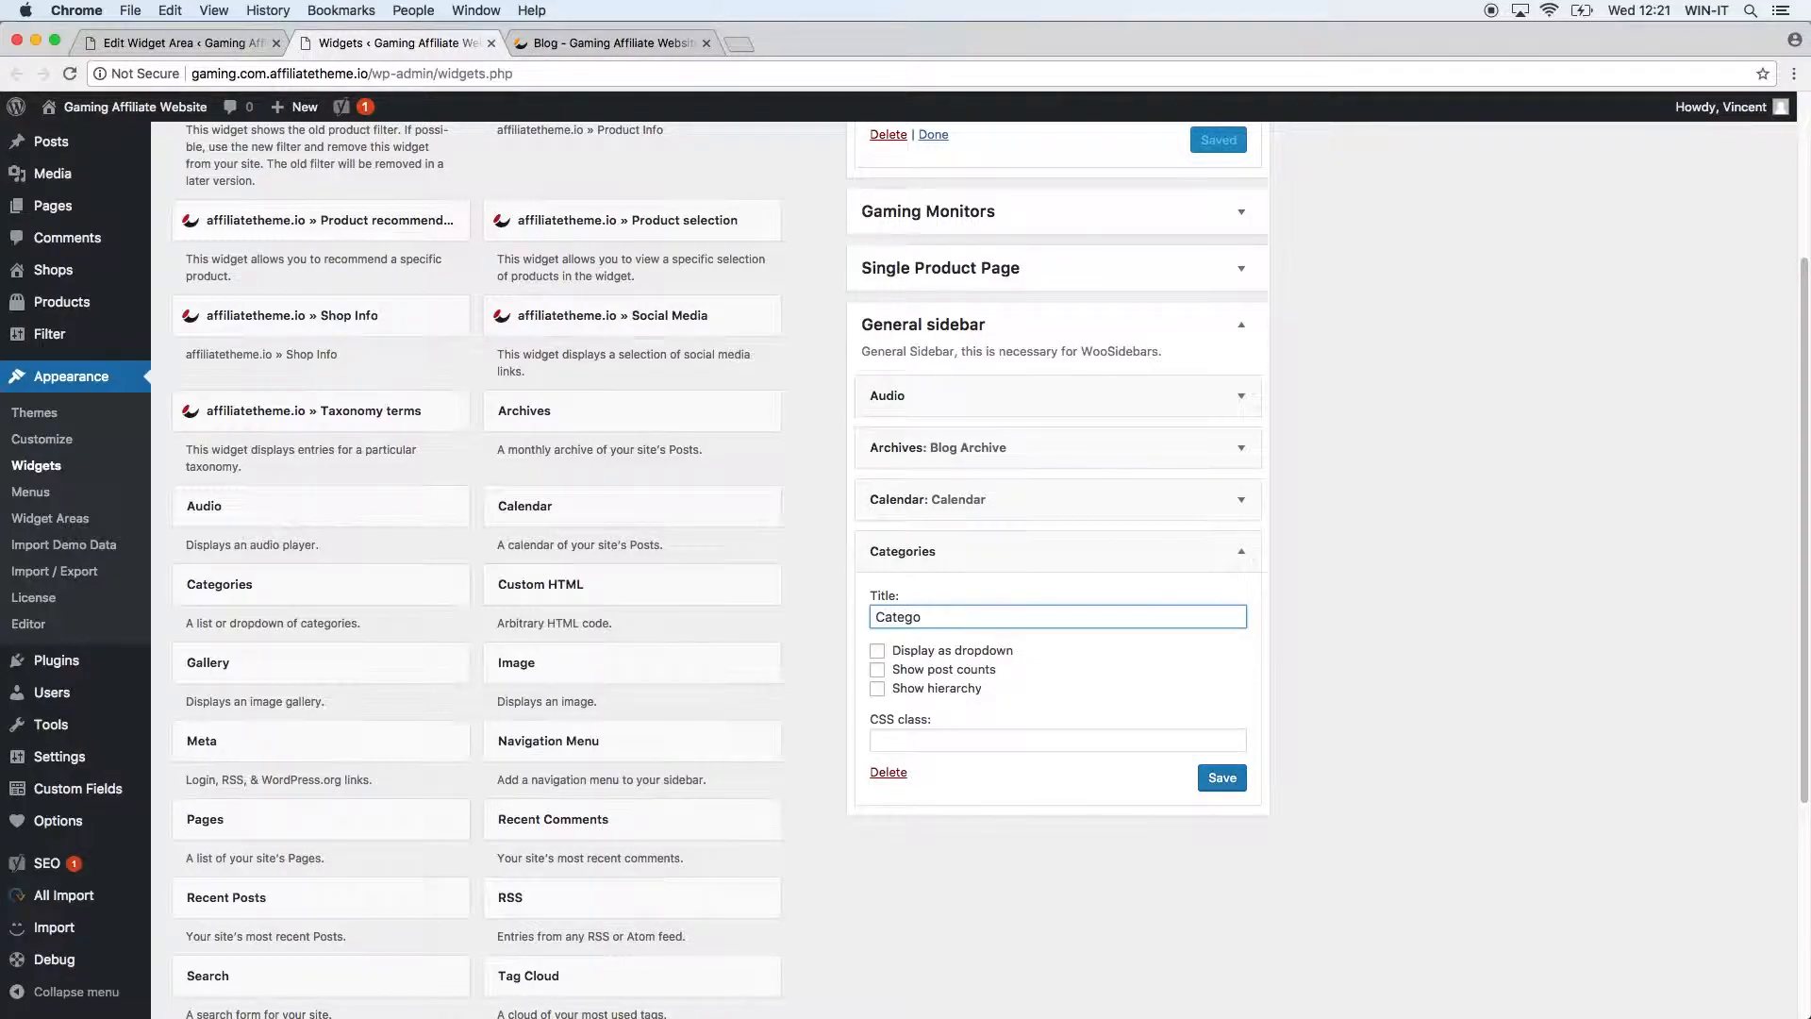
left_click_drag(1103, 577, 1063, 402)
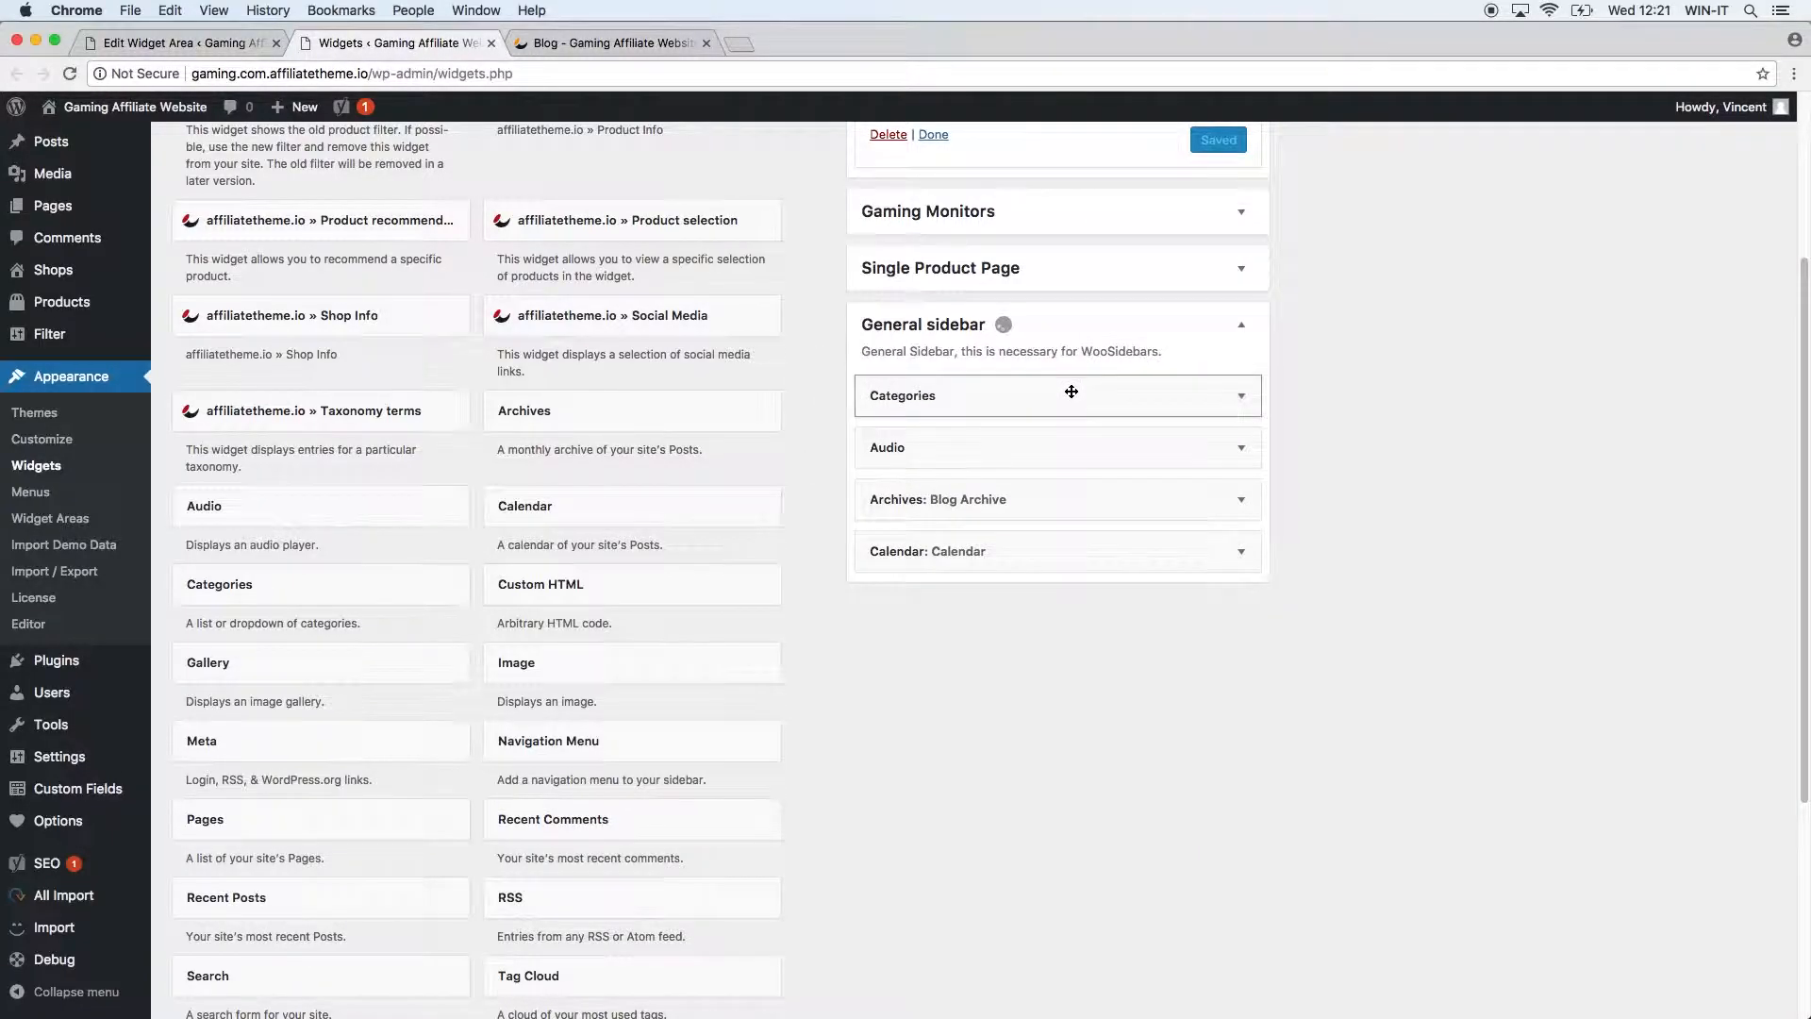
left_click(1240, 396)
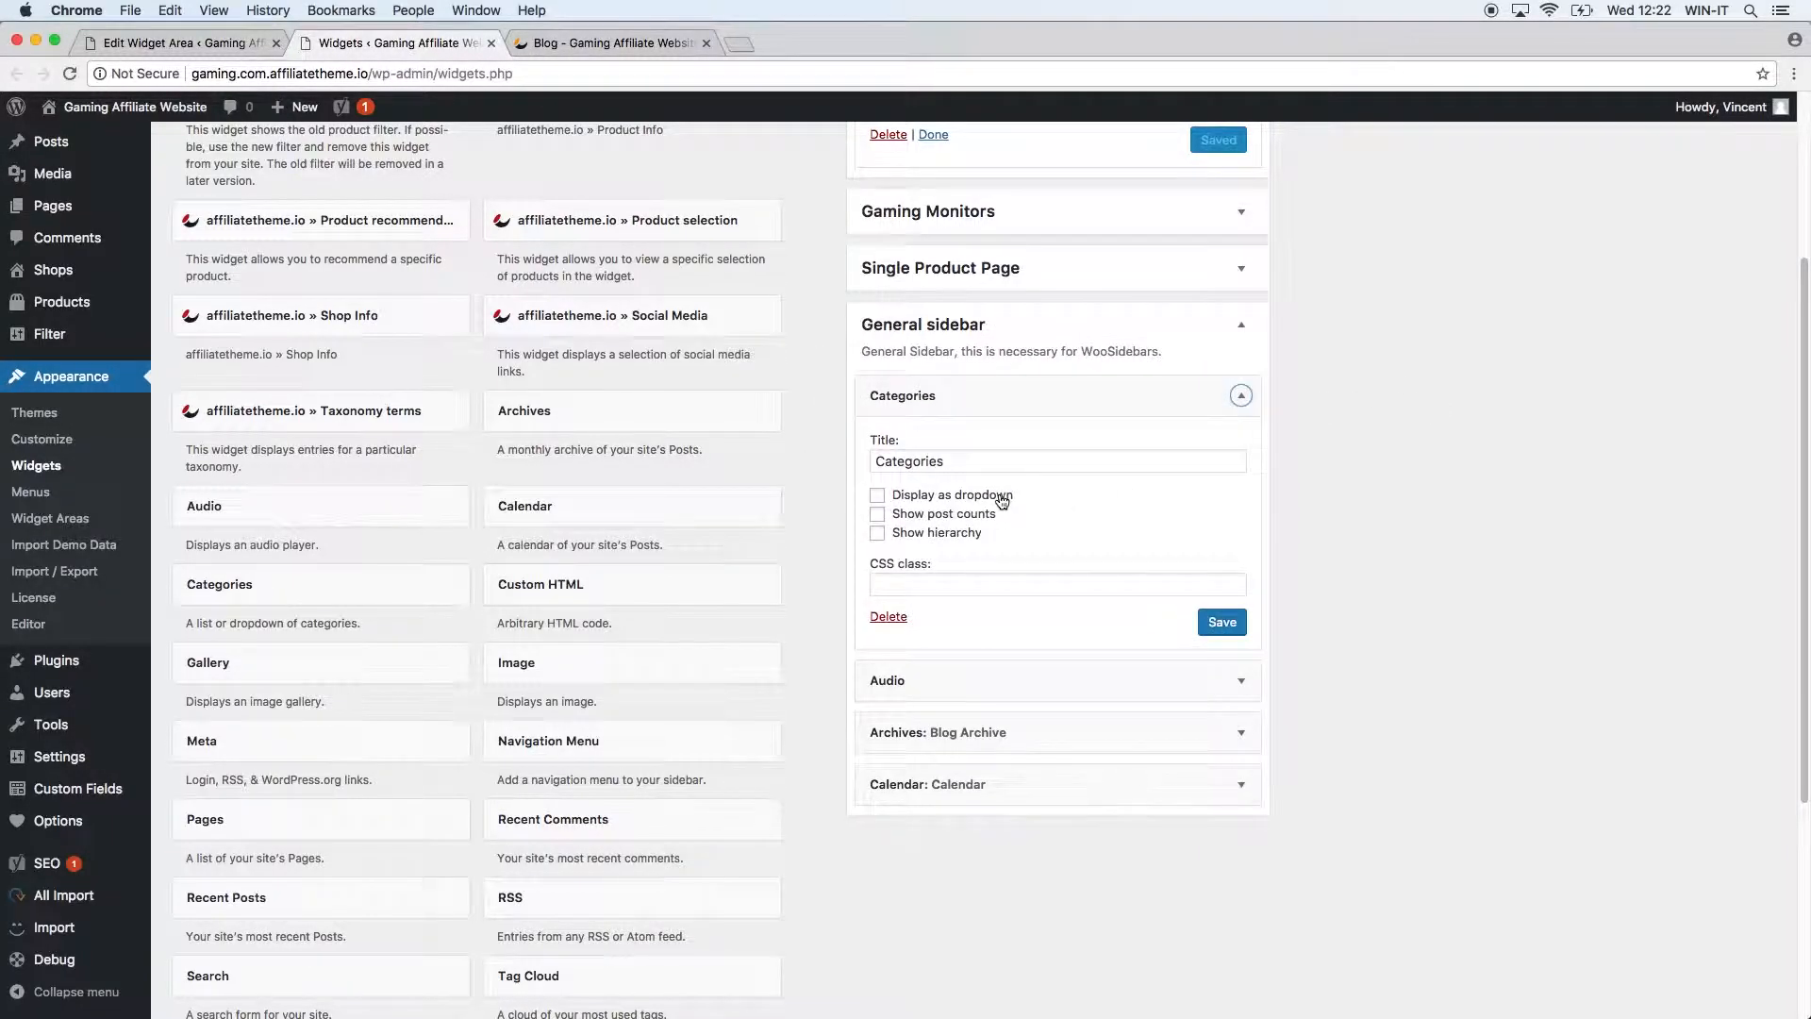
left_click(1226, 624)
left_click(608, 42)
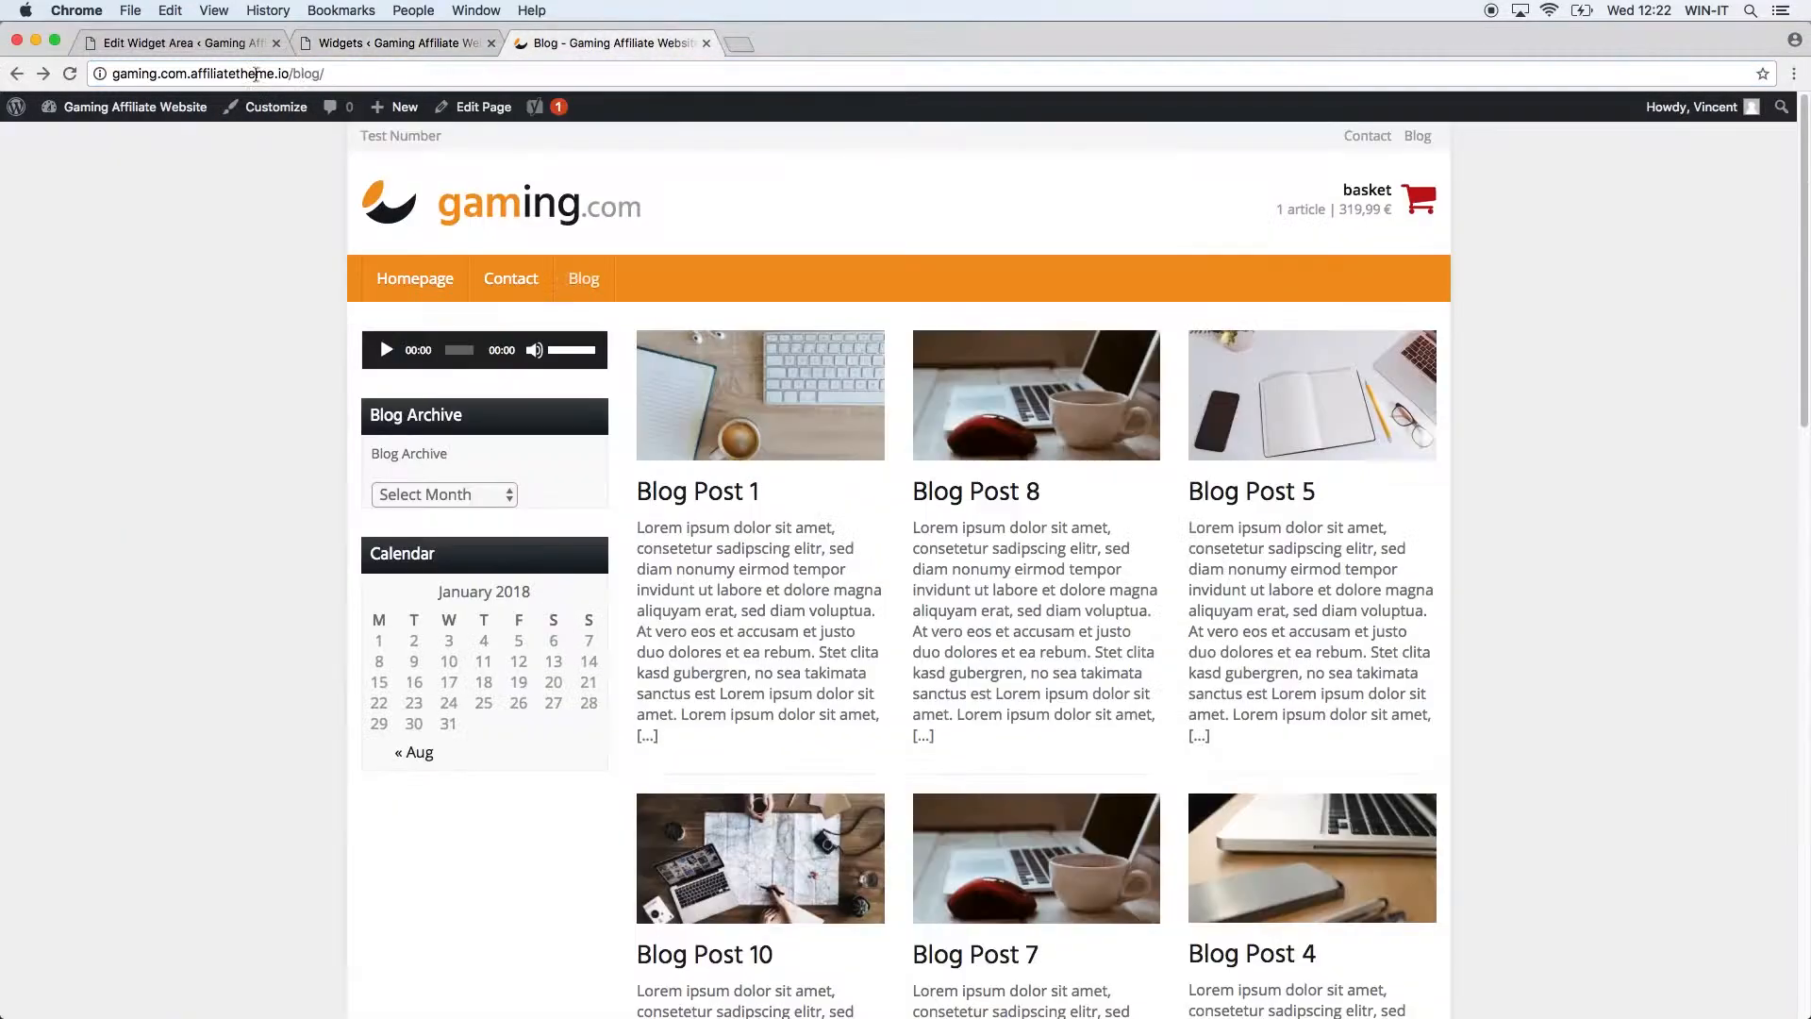
left_click(70, 74)
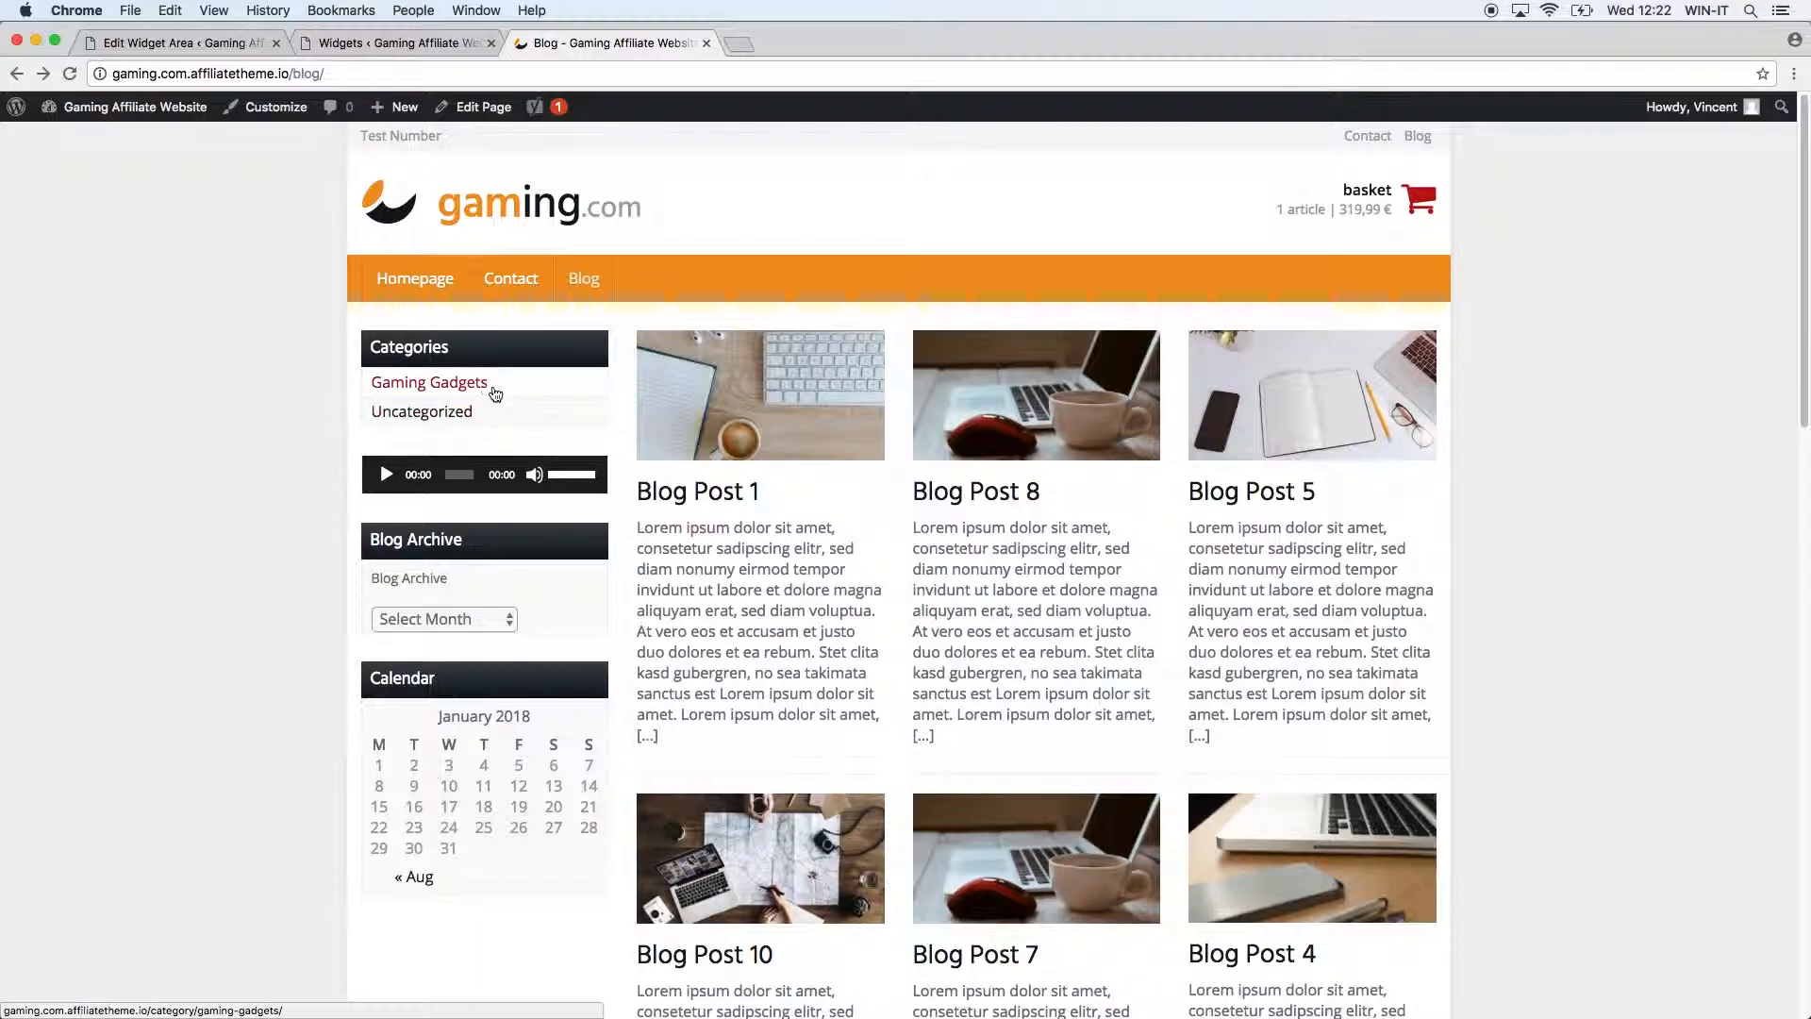
Make Categories a dropdown with post counts, save, and check the dropdown on the blog.
left_click(403, 46)
left_click(953, 500)
left_click(958, 518)
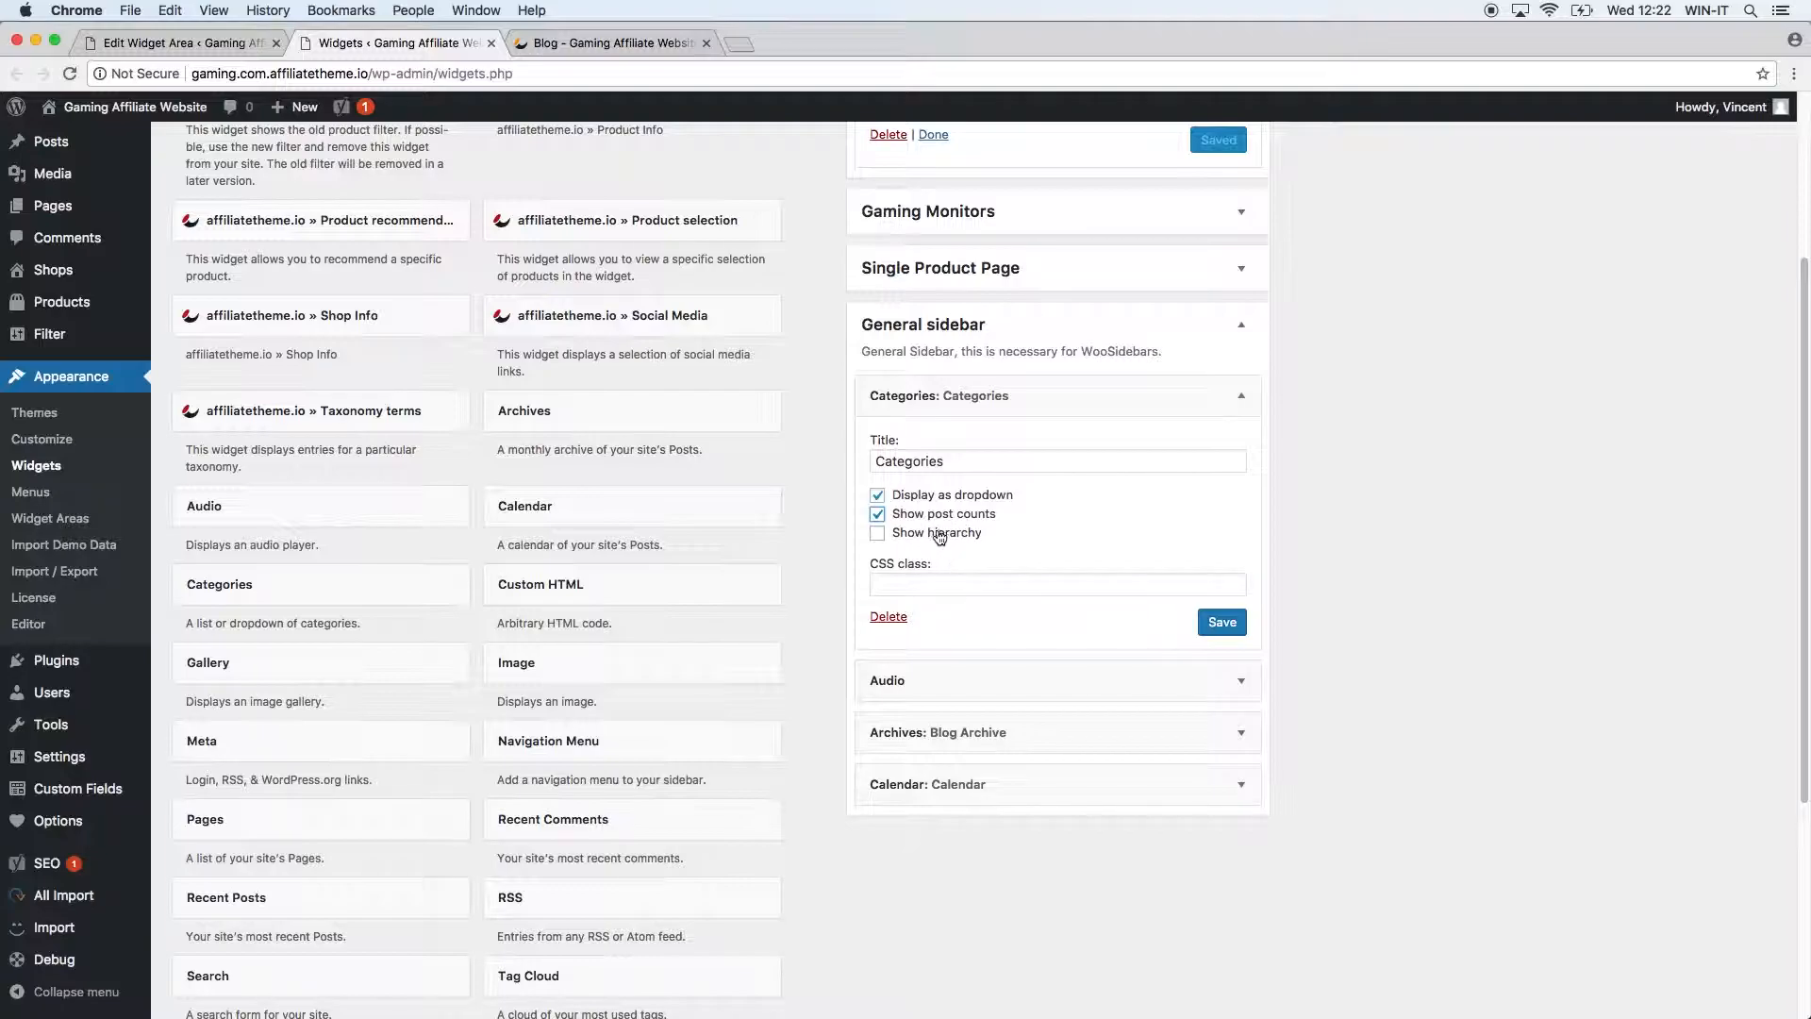
left_click(1221, 623)
left_click(584, 44)
left_click(70, 74)
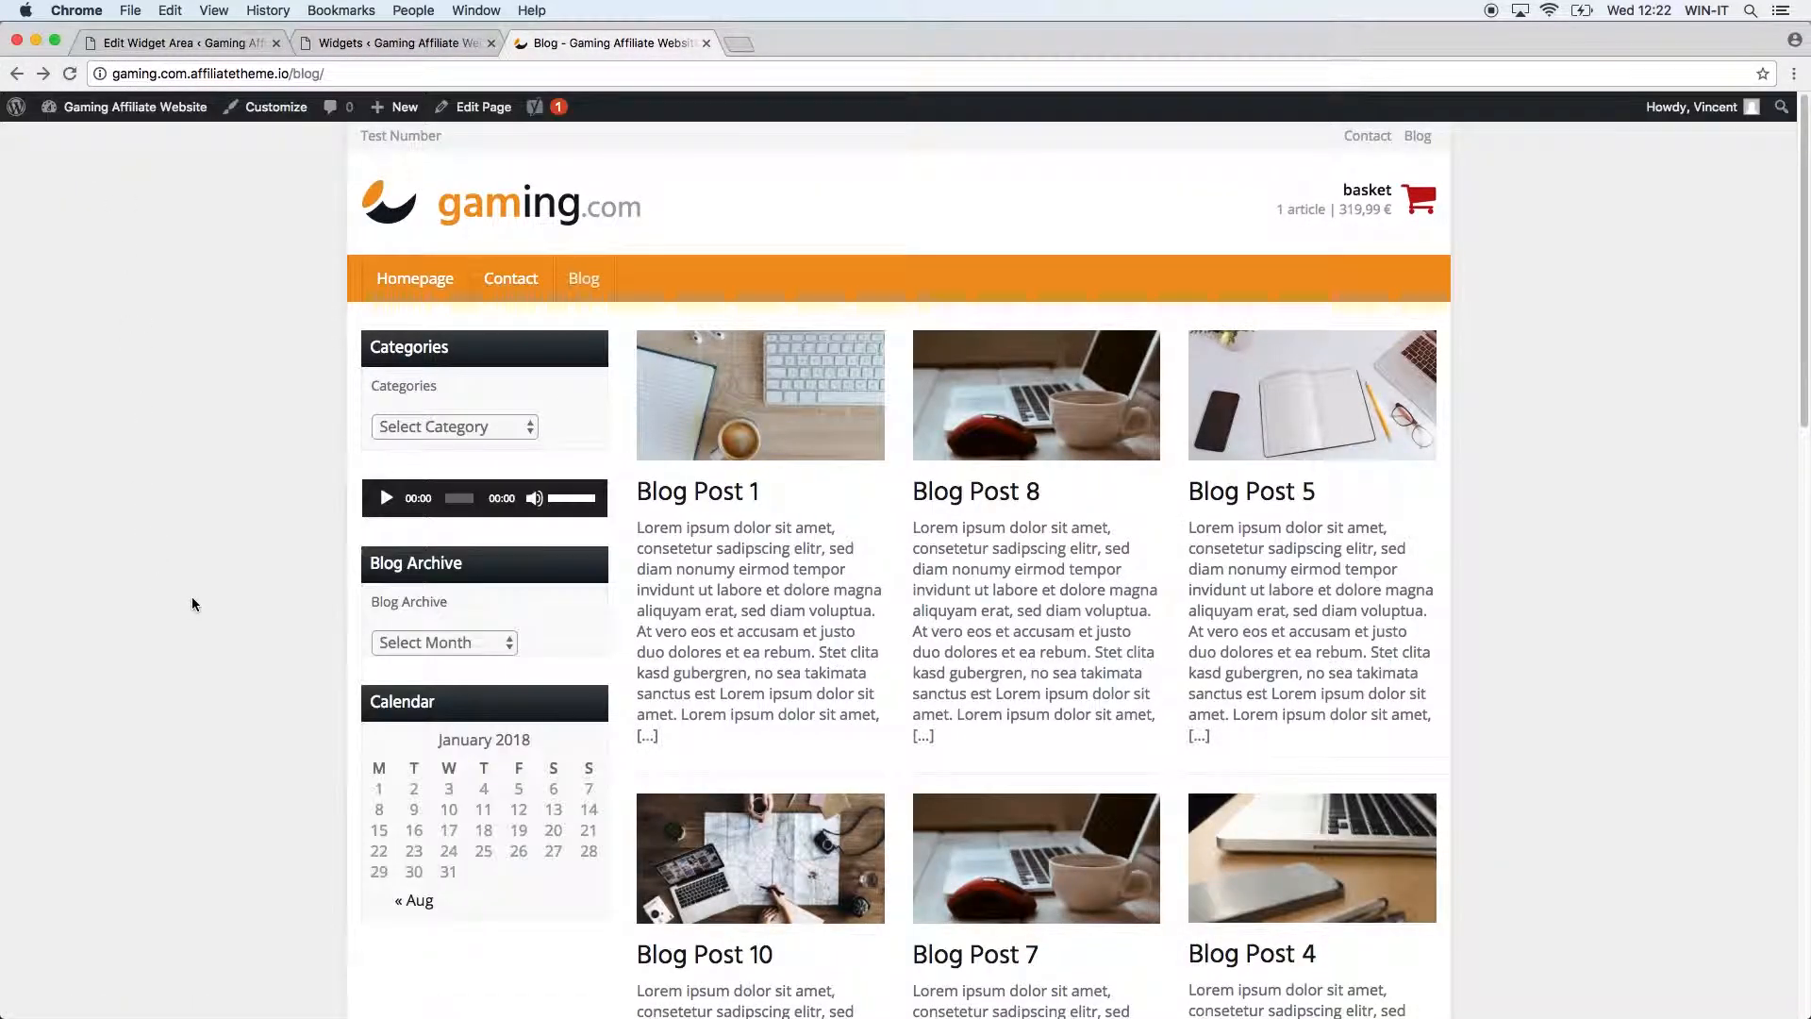
left_click(415, 429)
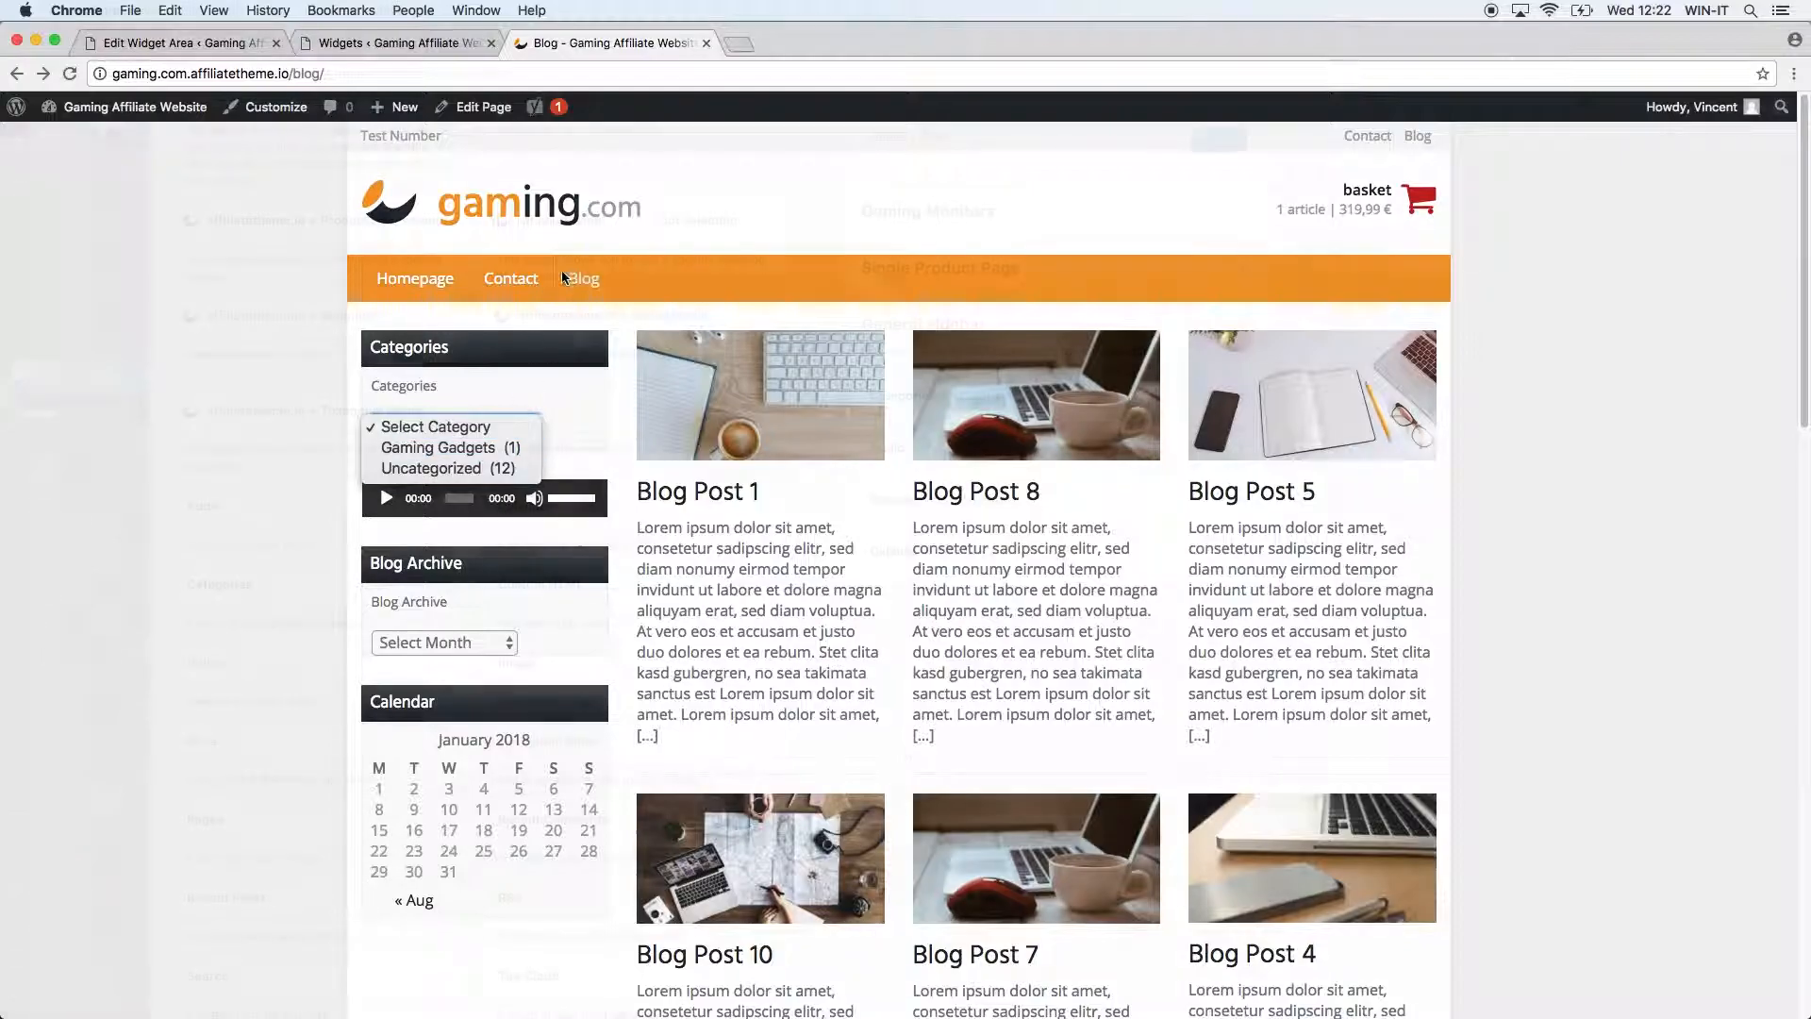
key("super+w")
left_click(632, 581)
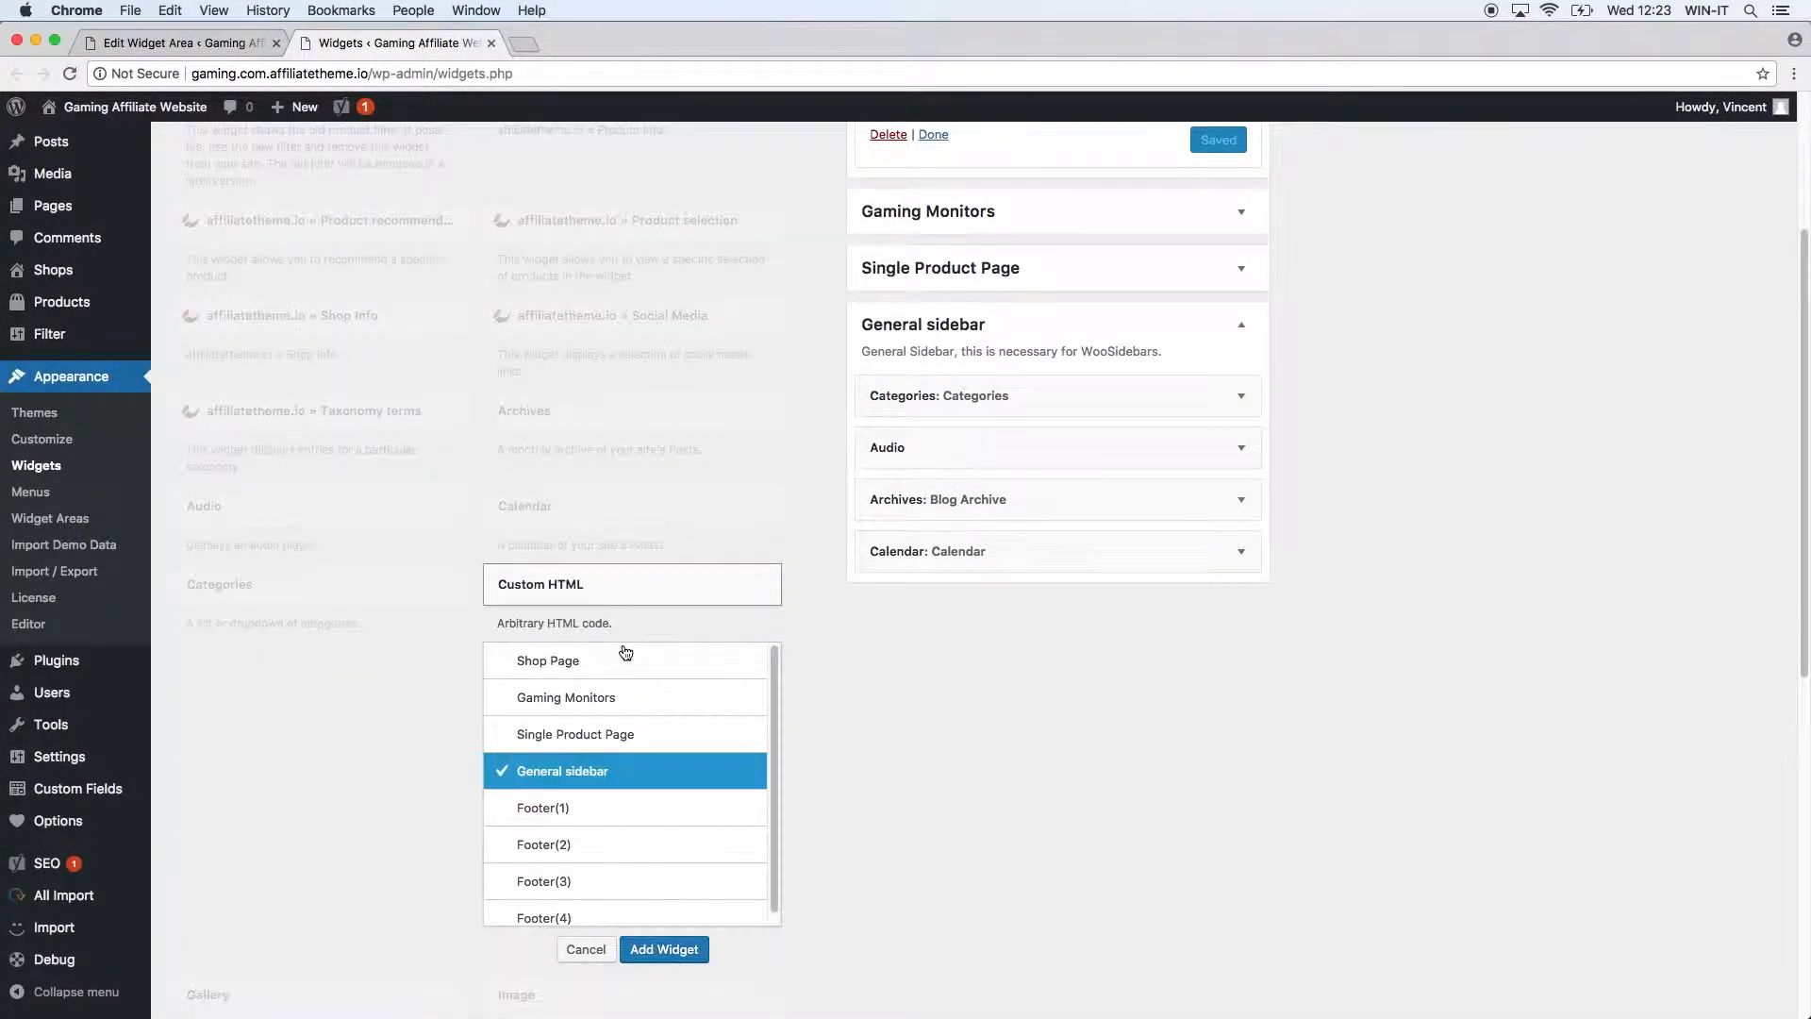
Add a Custom HTML widget titled 'Costum HTML Example' and start its <p> paragraph content.
left_click(665, 949)
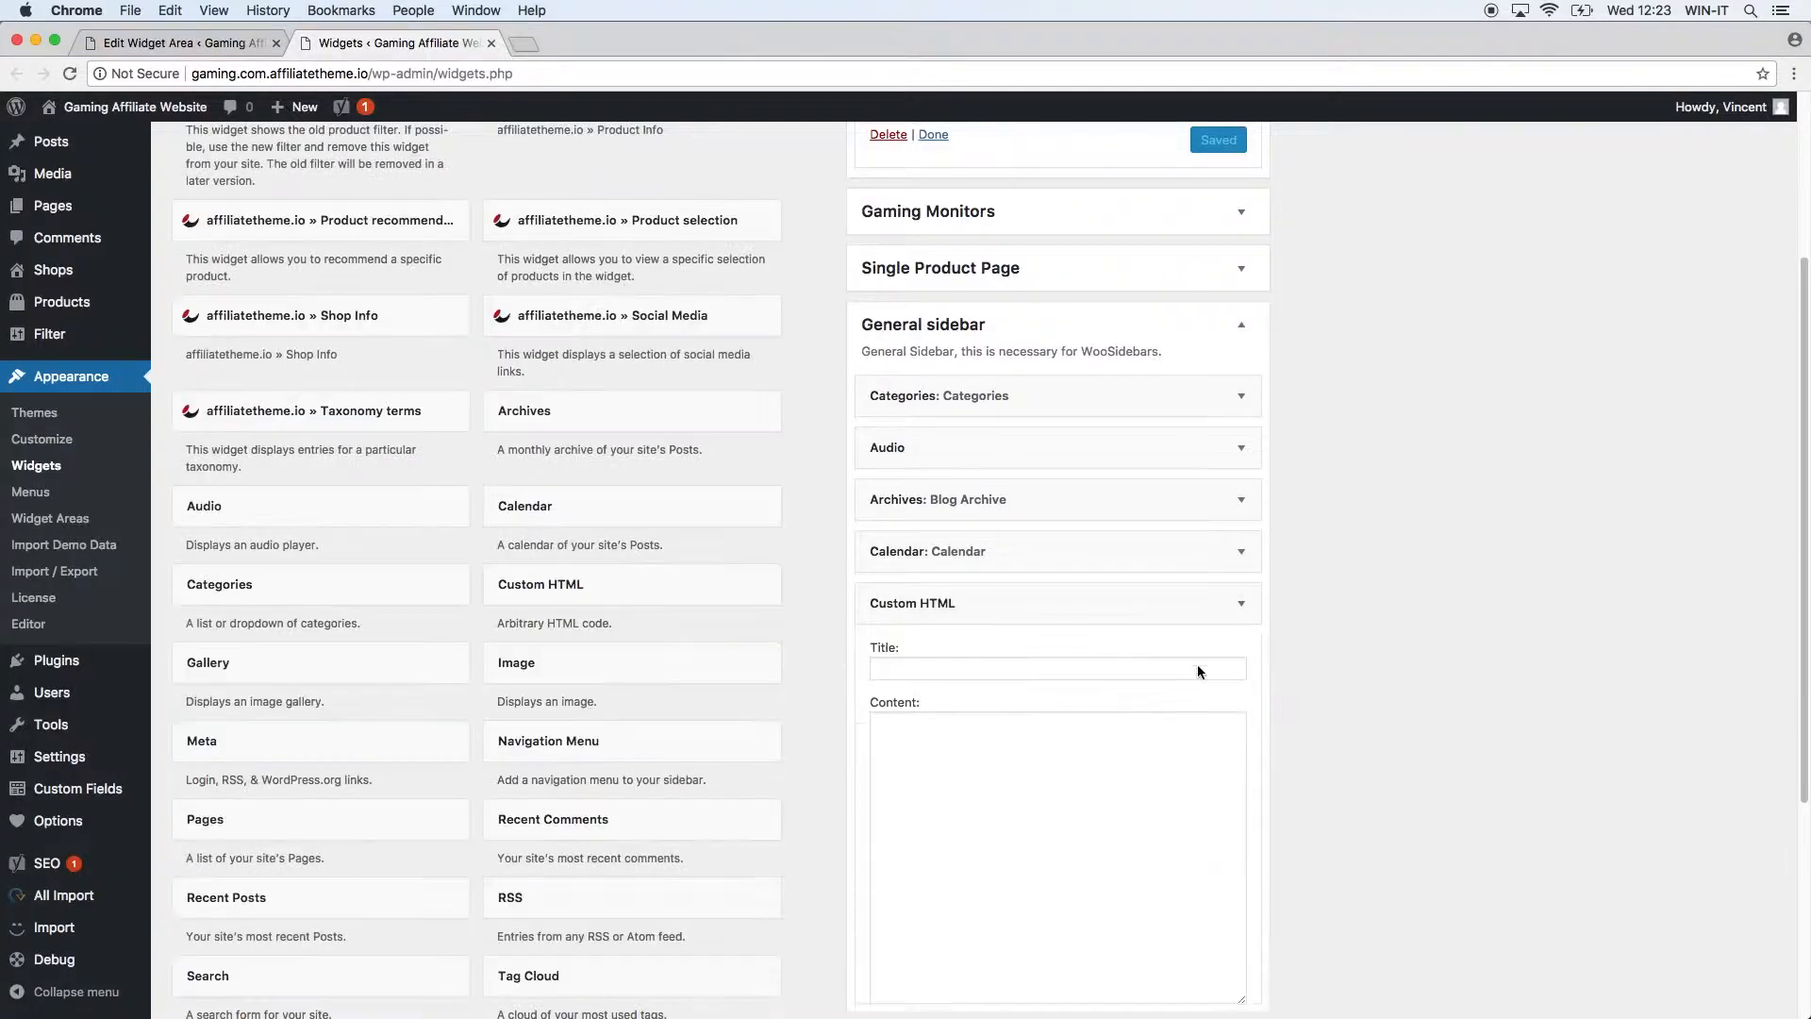
scroll(1283, 757, "down", 3)
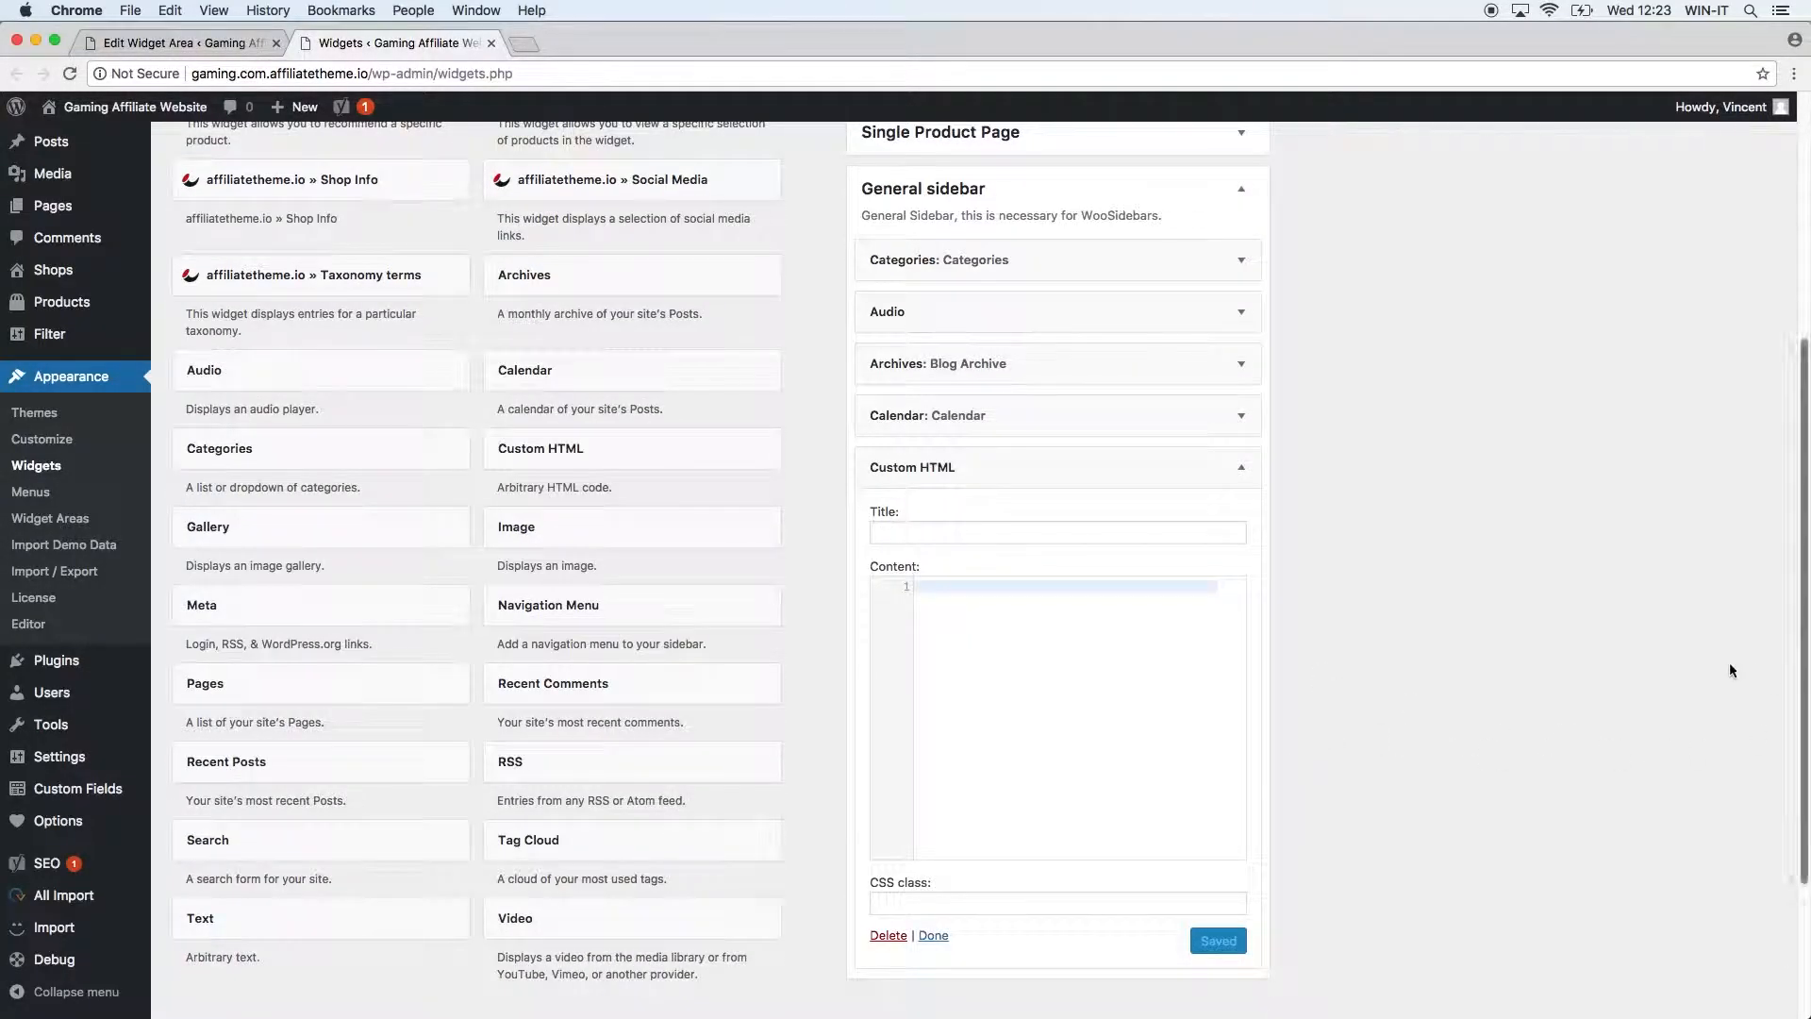
left_click(891, 536)
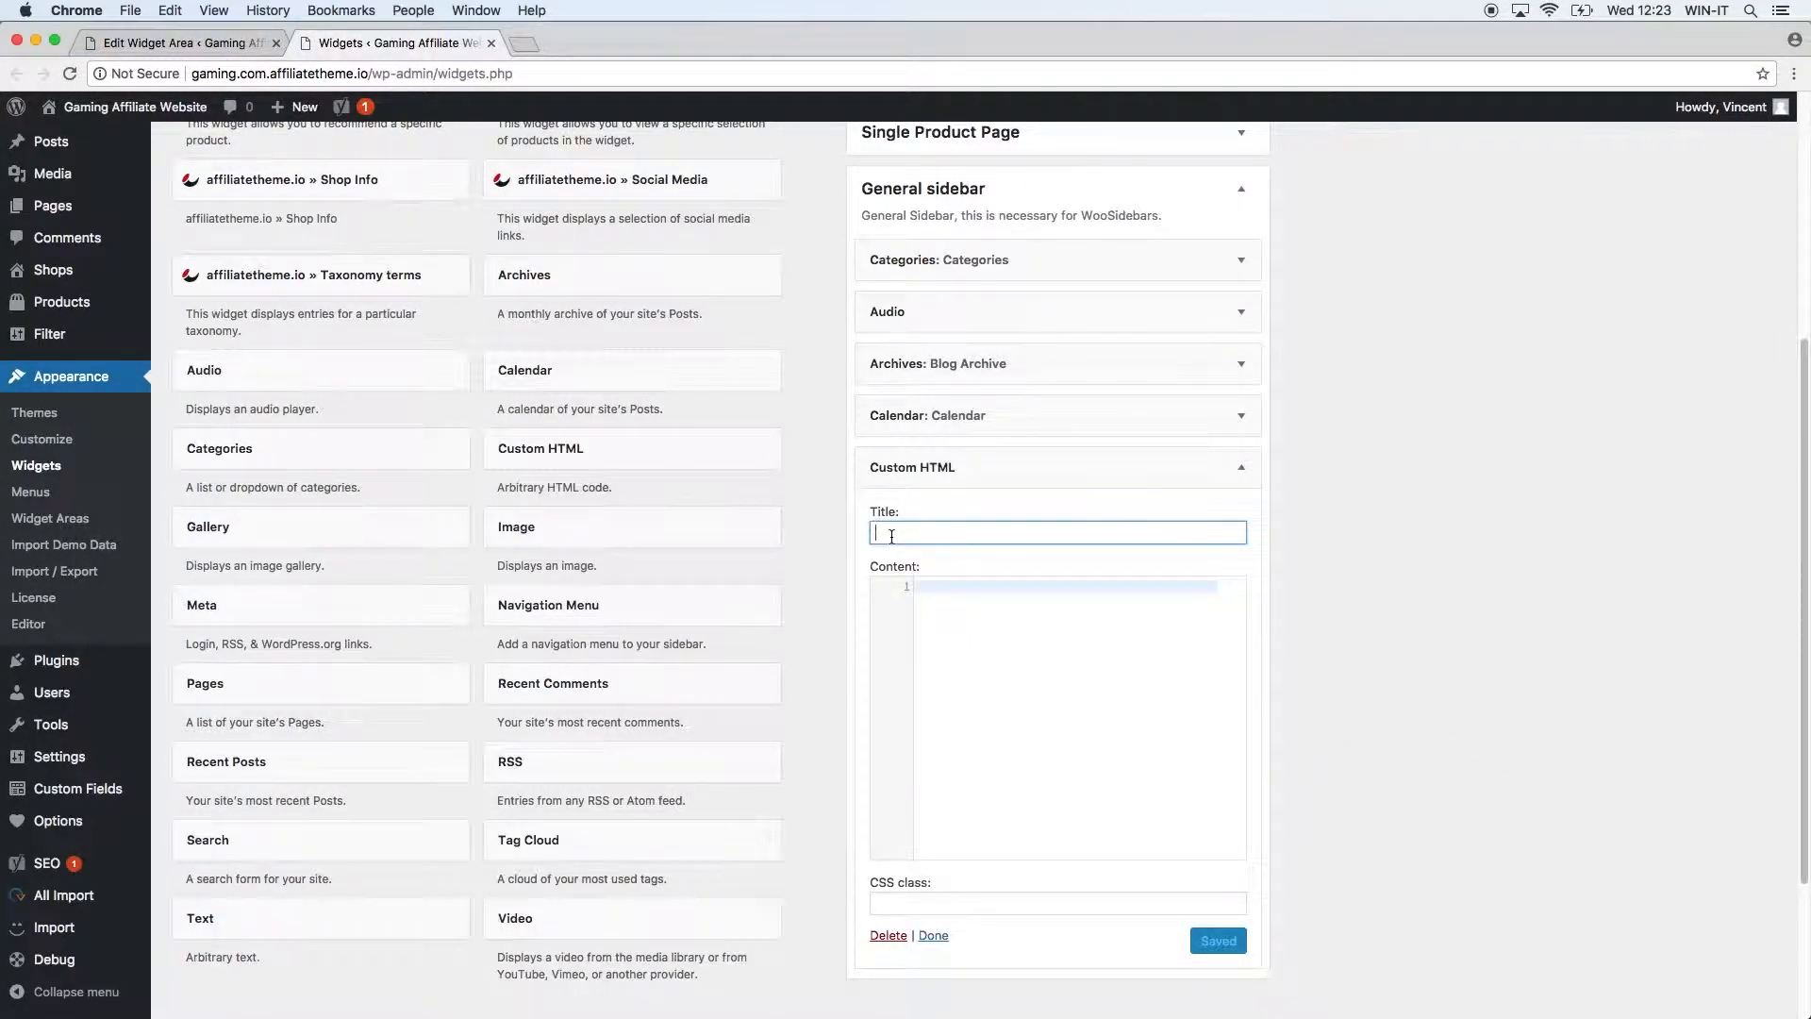
type("Costum ")
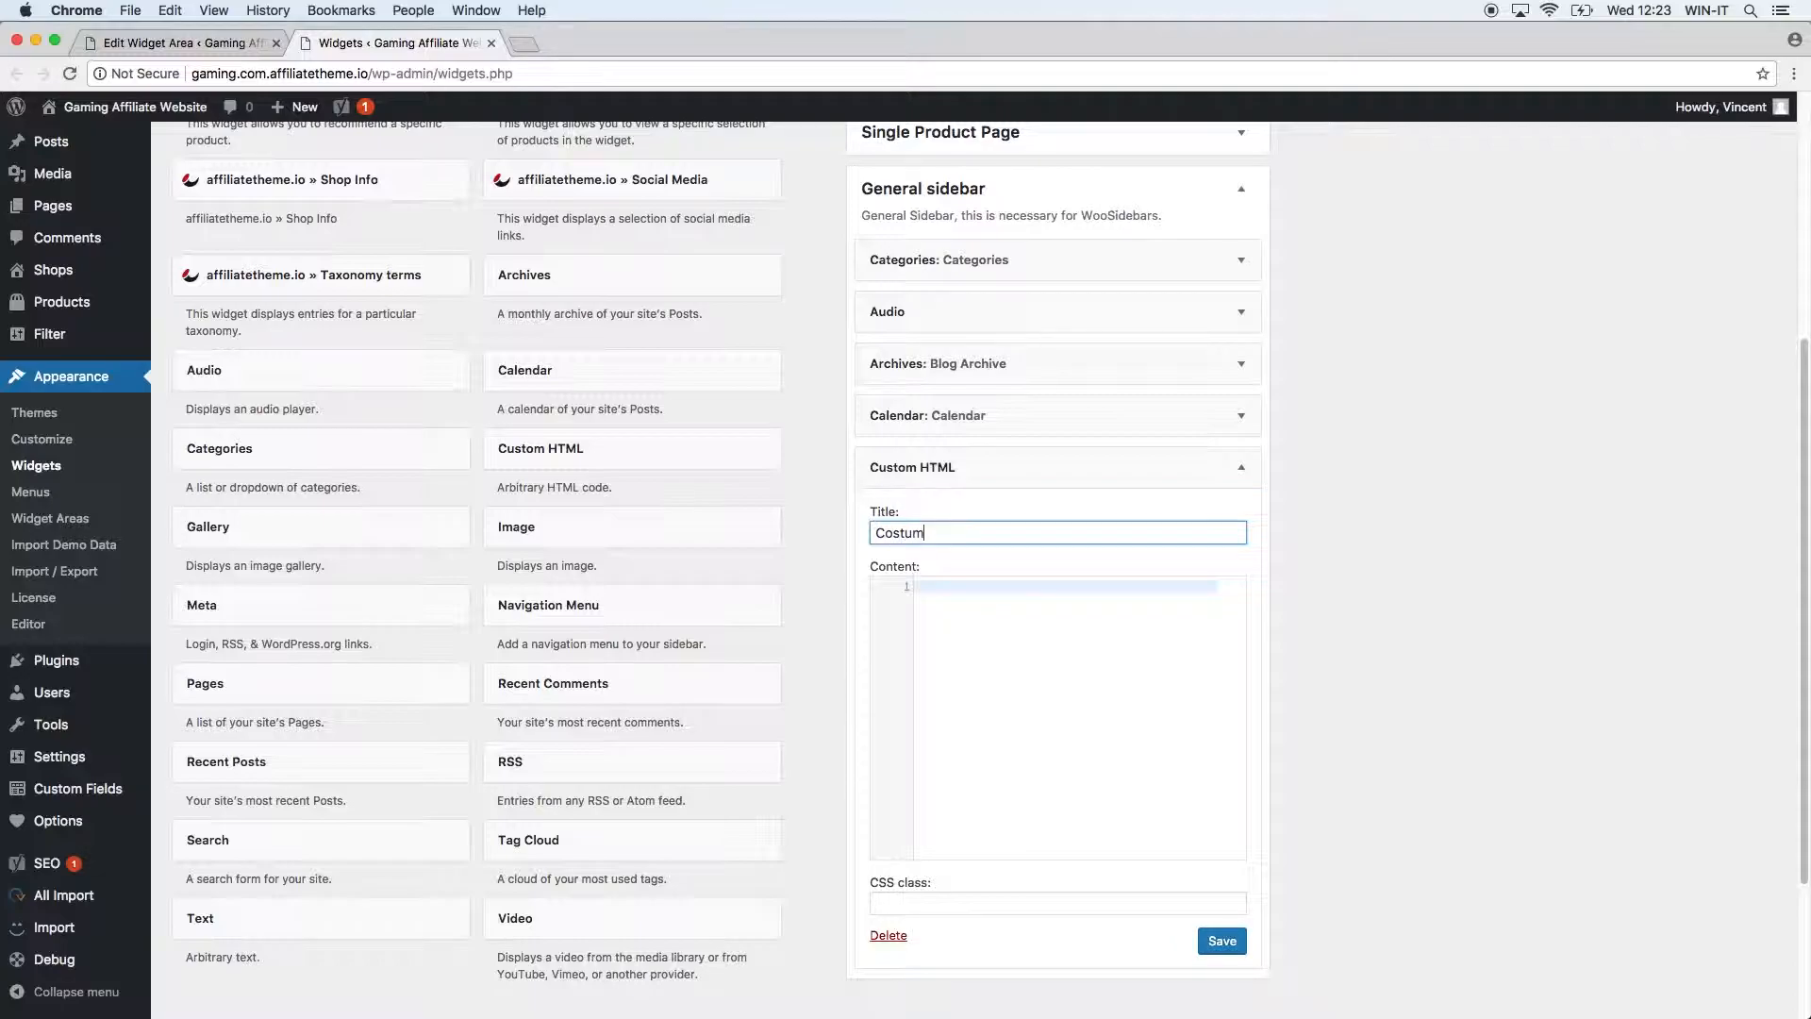
type("HTML Example")
left_click(1009, 654)
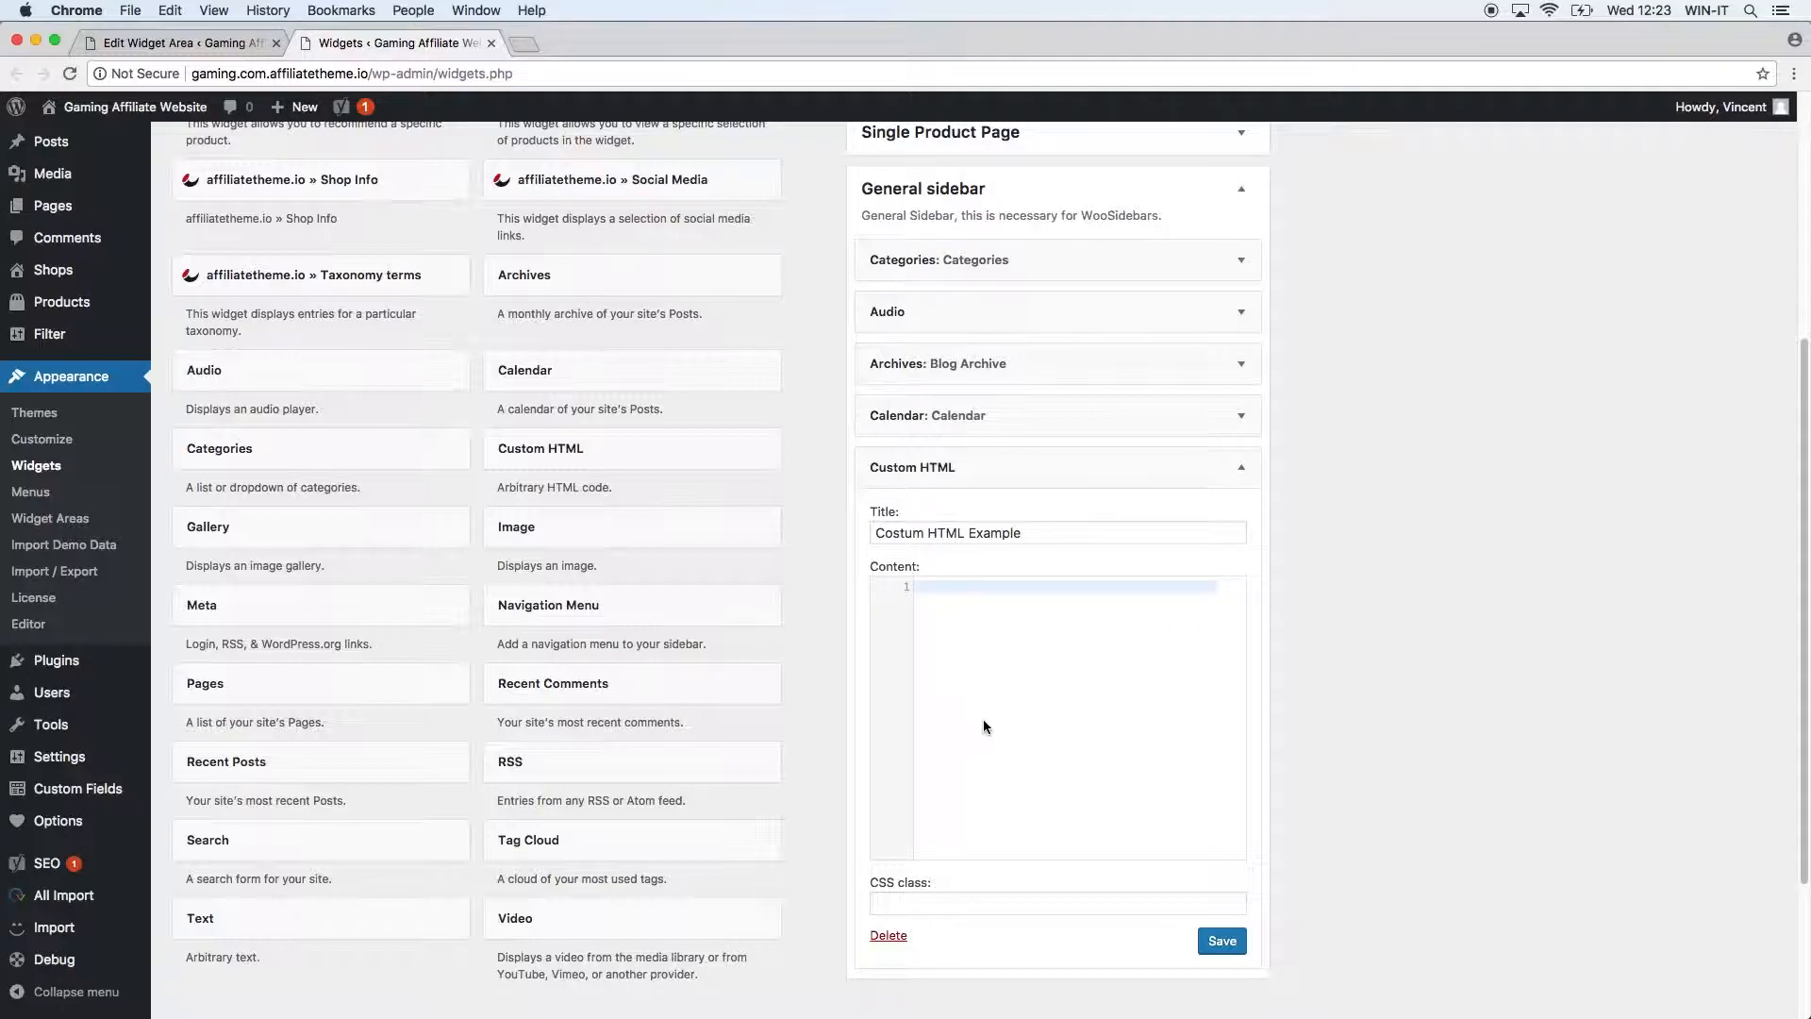
type("<p>")
key("Return")
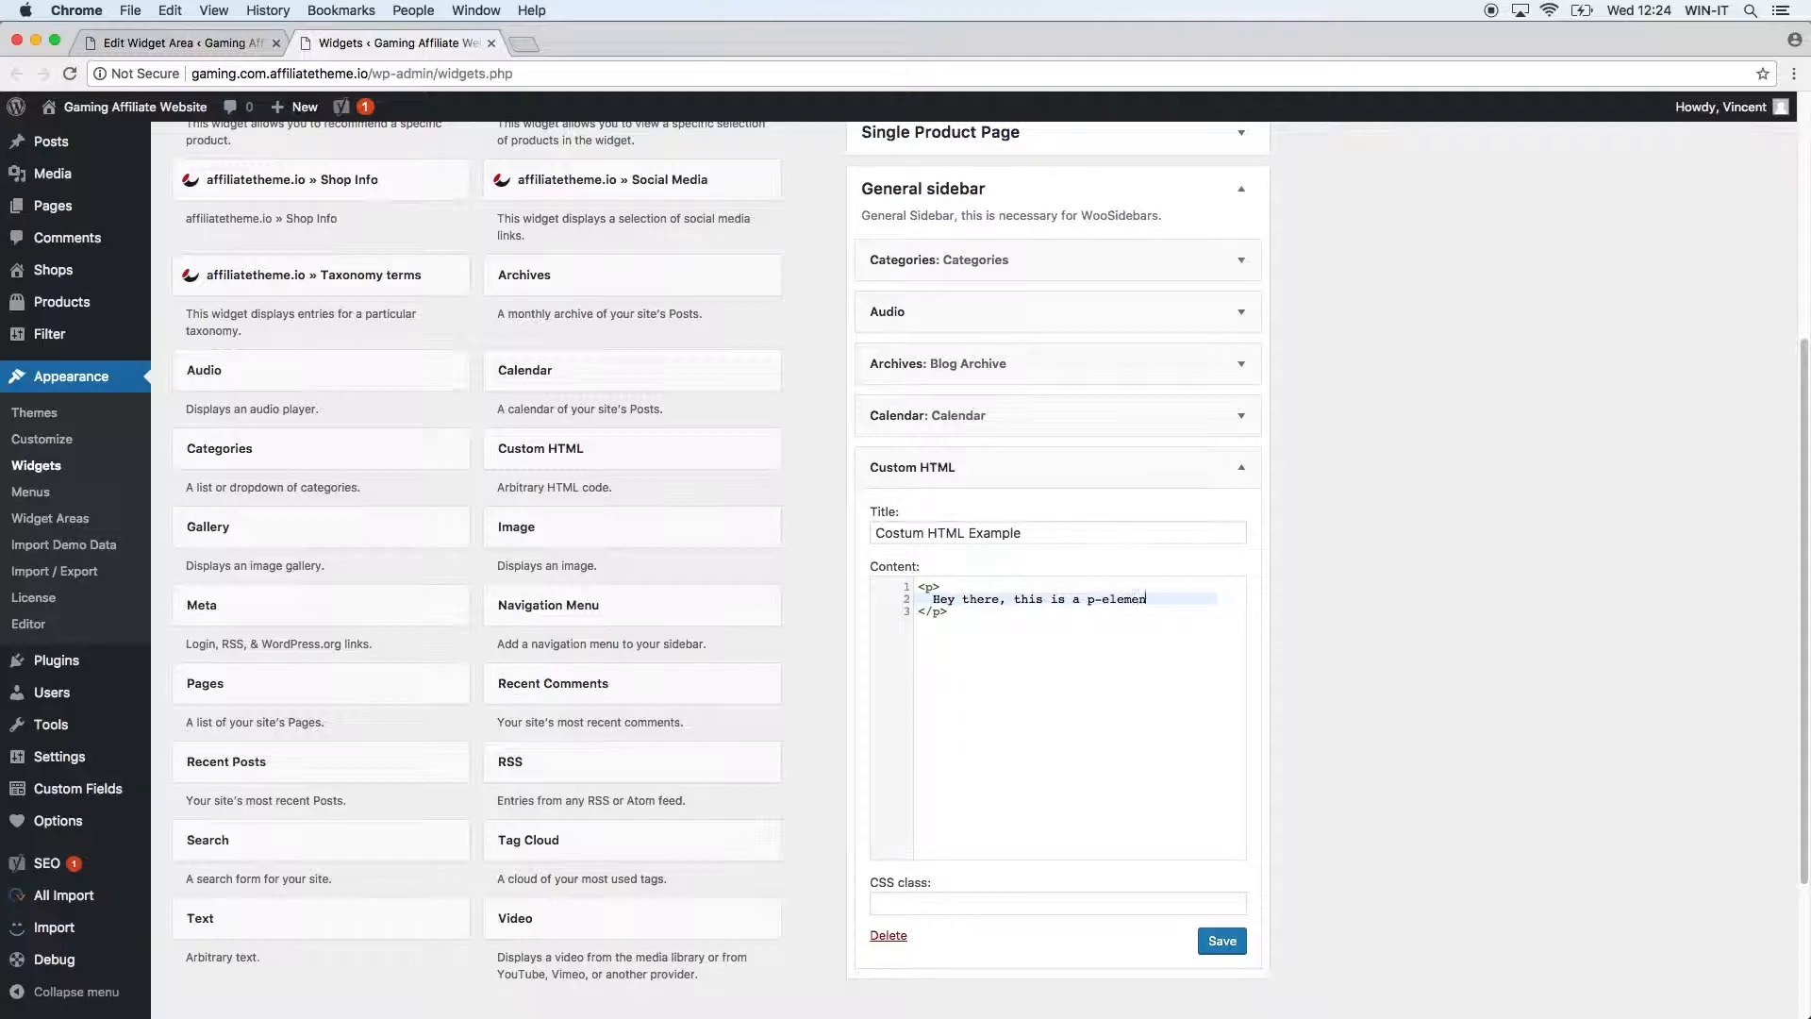
Add an <h1> heading 'This is our first H1-Heading' below the paragraph, save, and open the site.
key("Down")
key("Return")
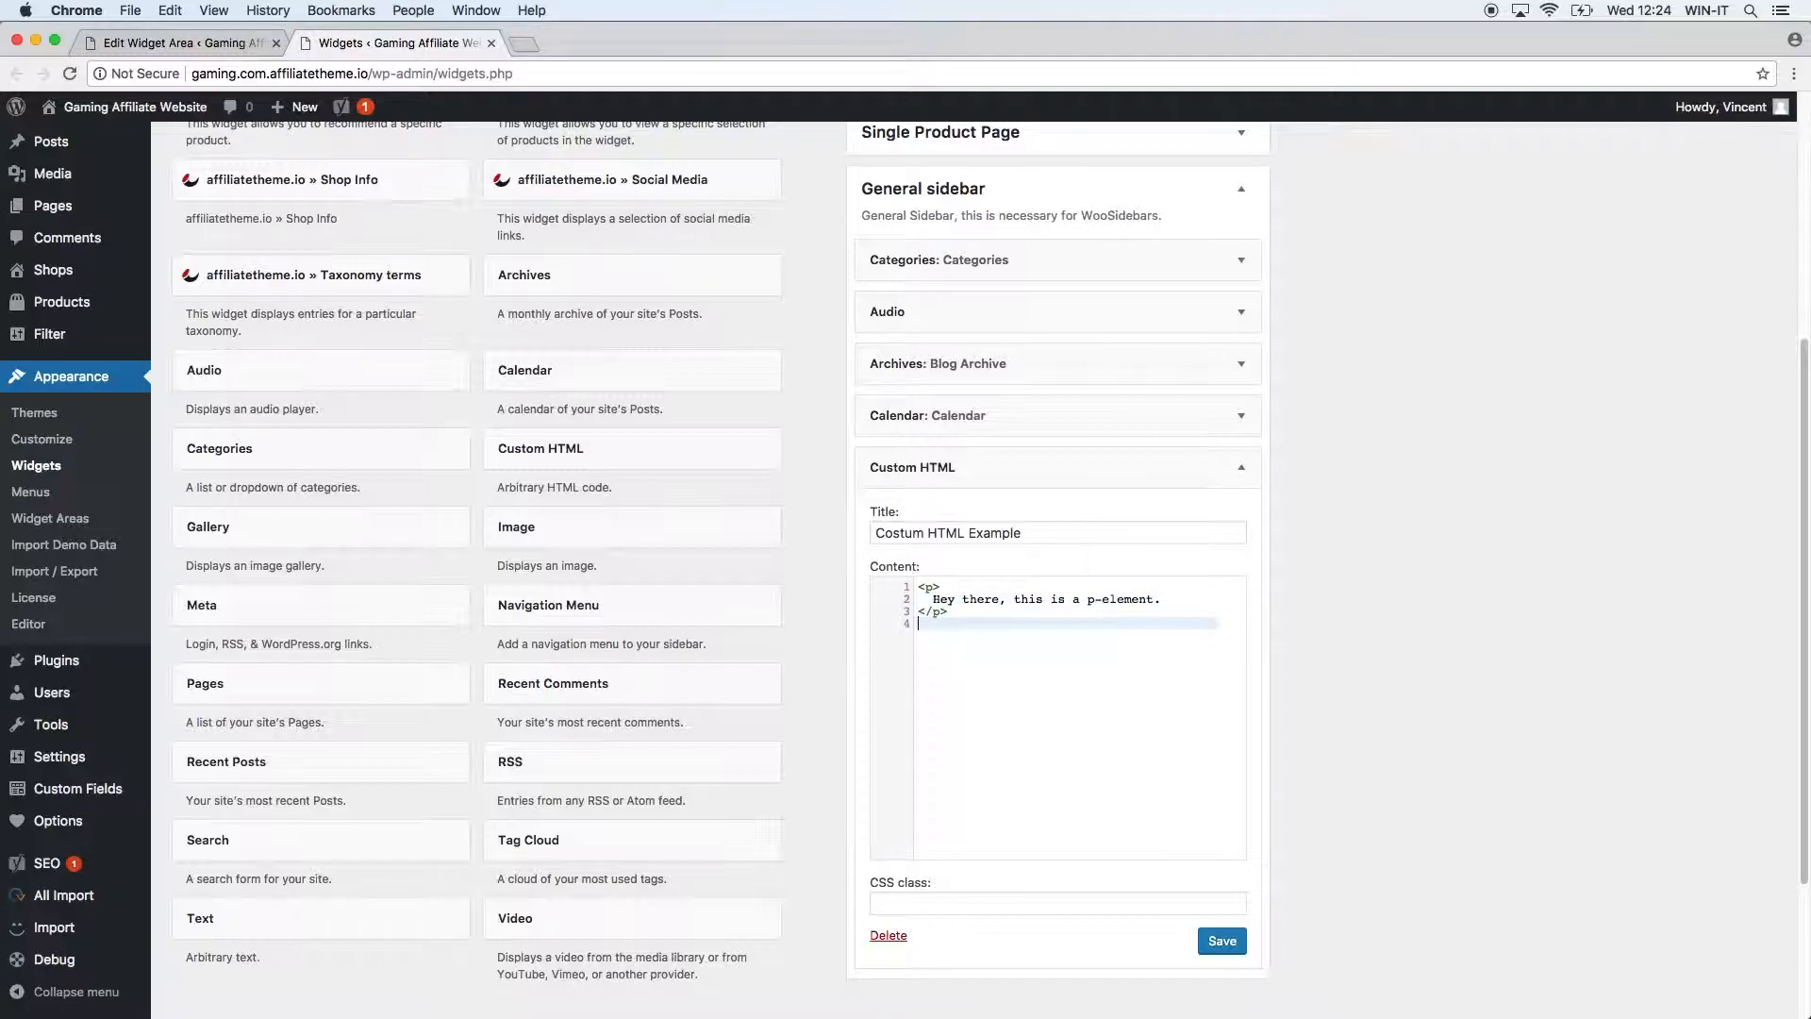
type("<h1<h")
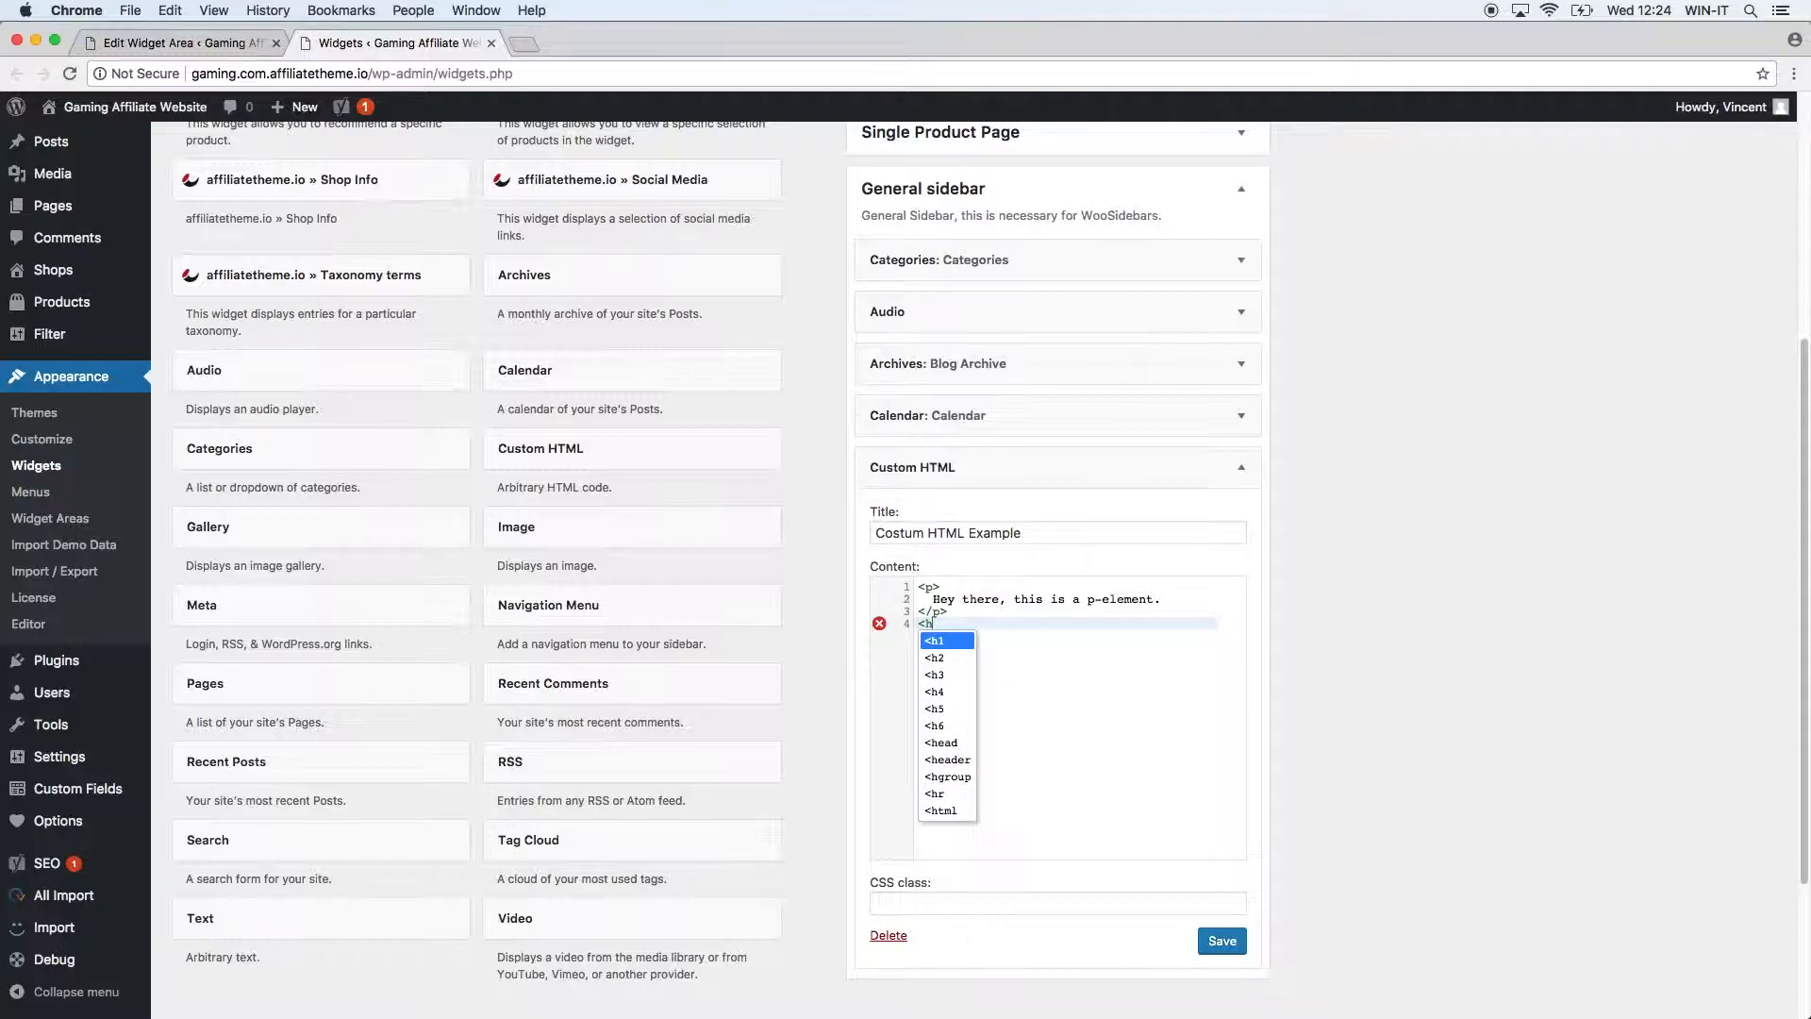
type("11")
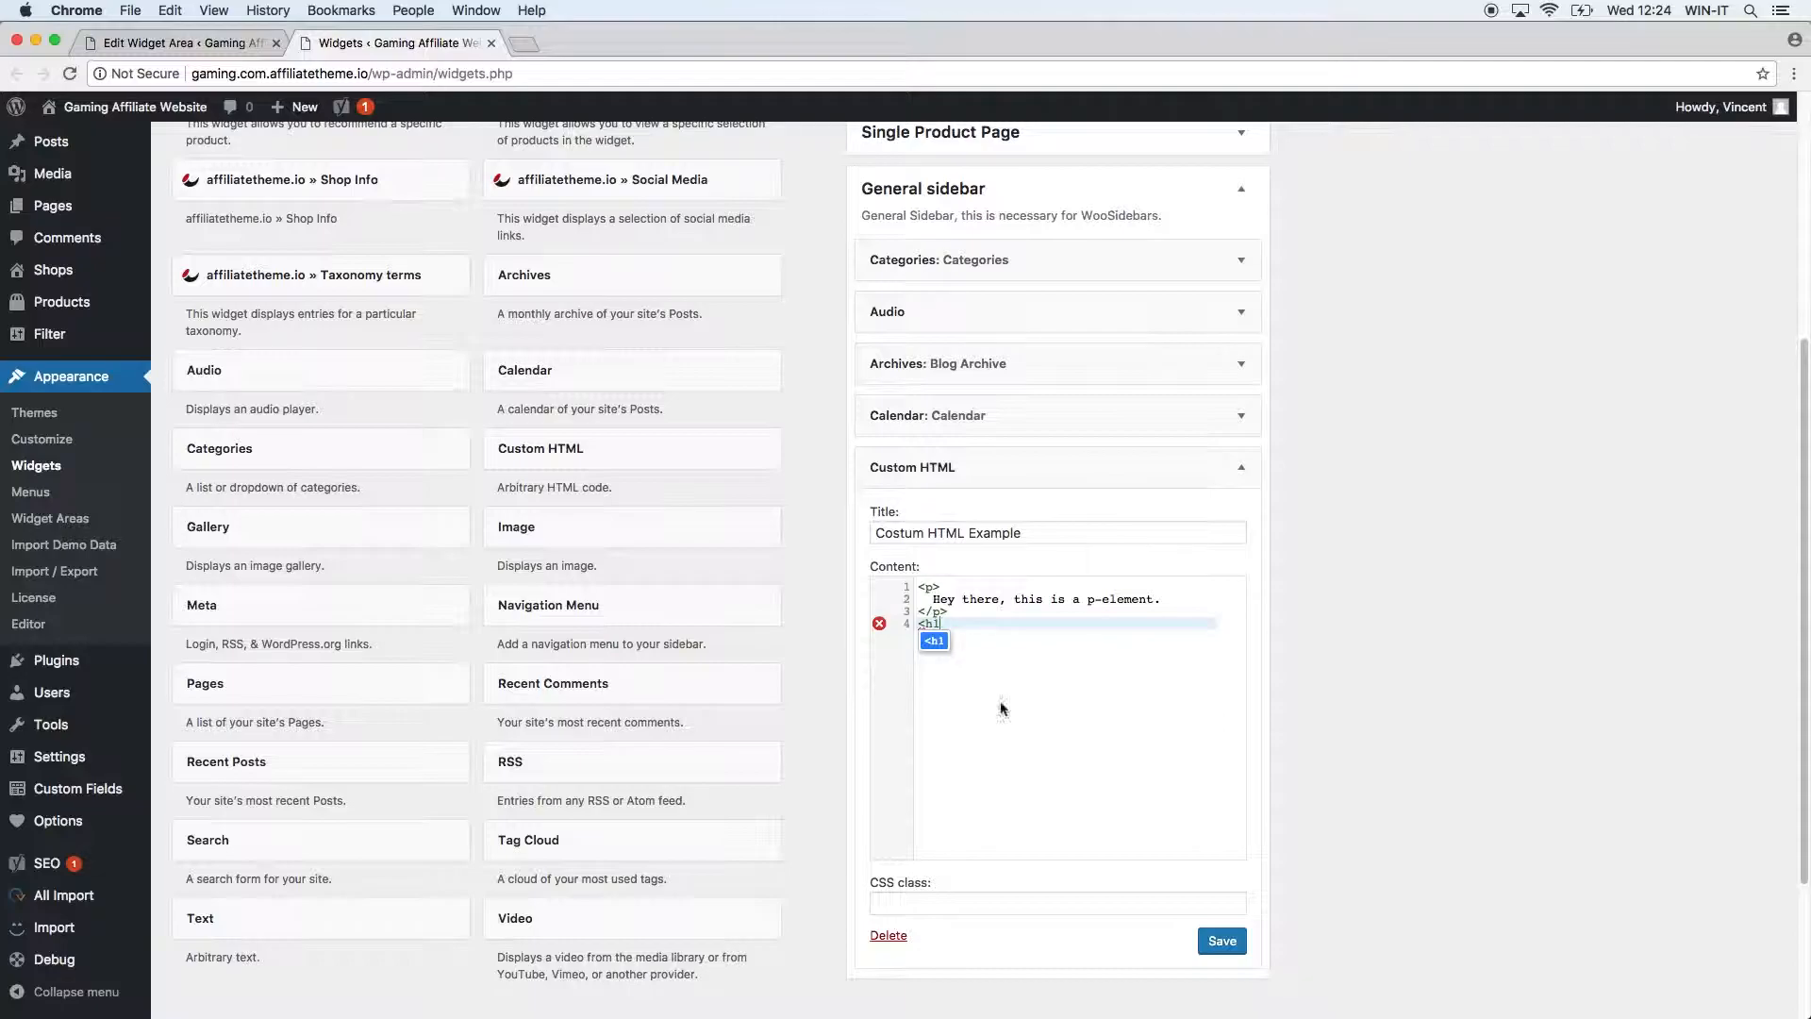
left_click(934, 641)
type(">")
key("Return")
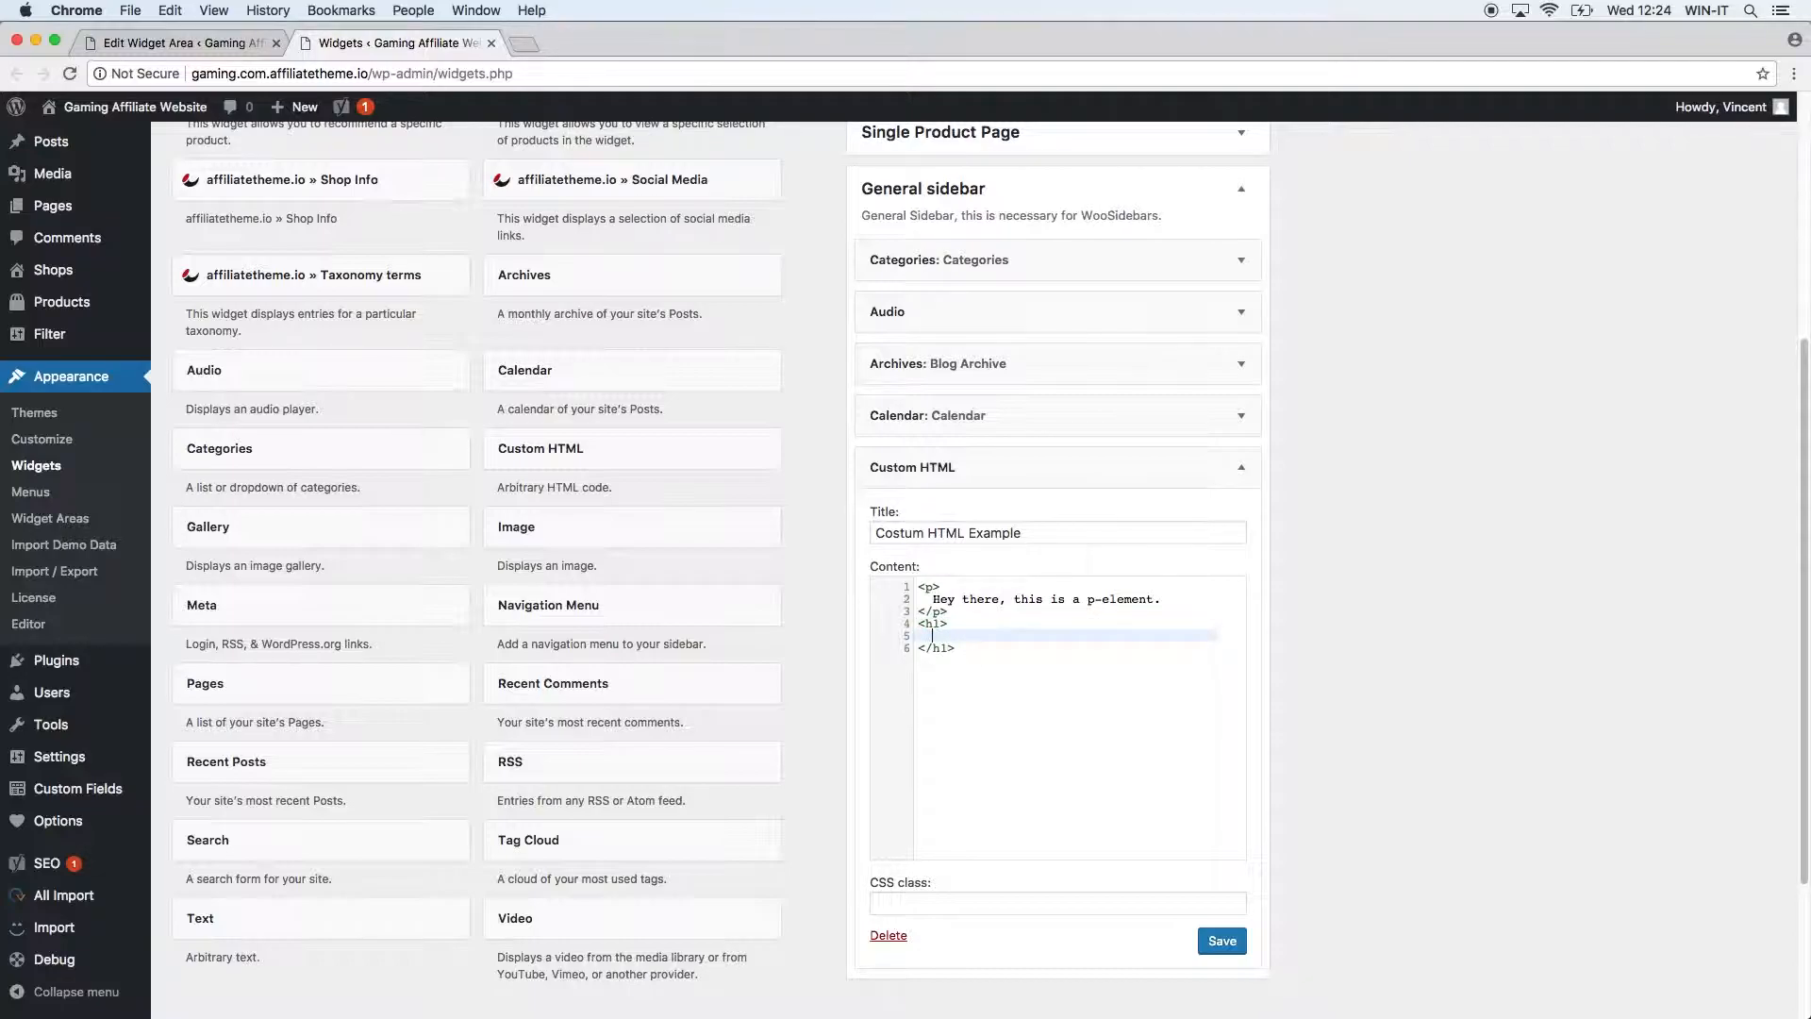
type("This is our first H1-Heading")
left_click(1222, 940)
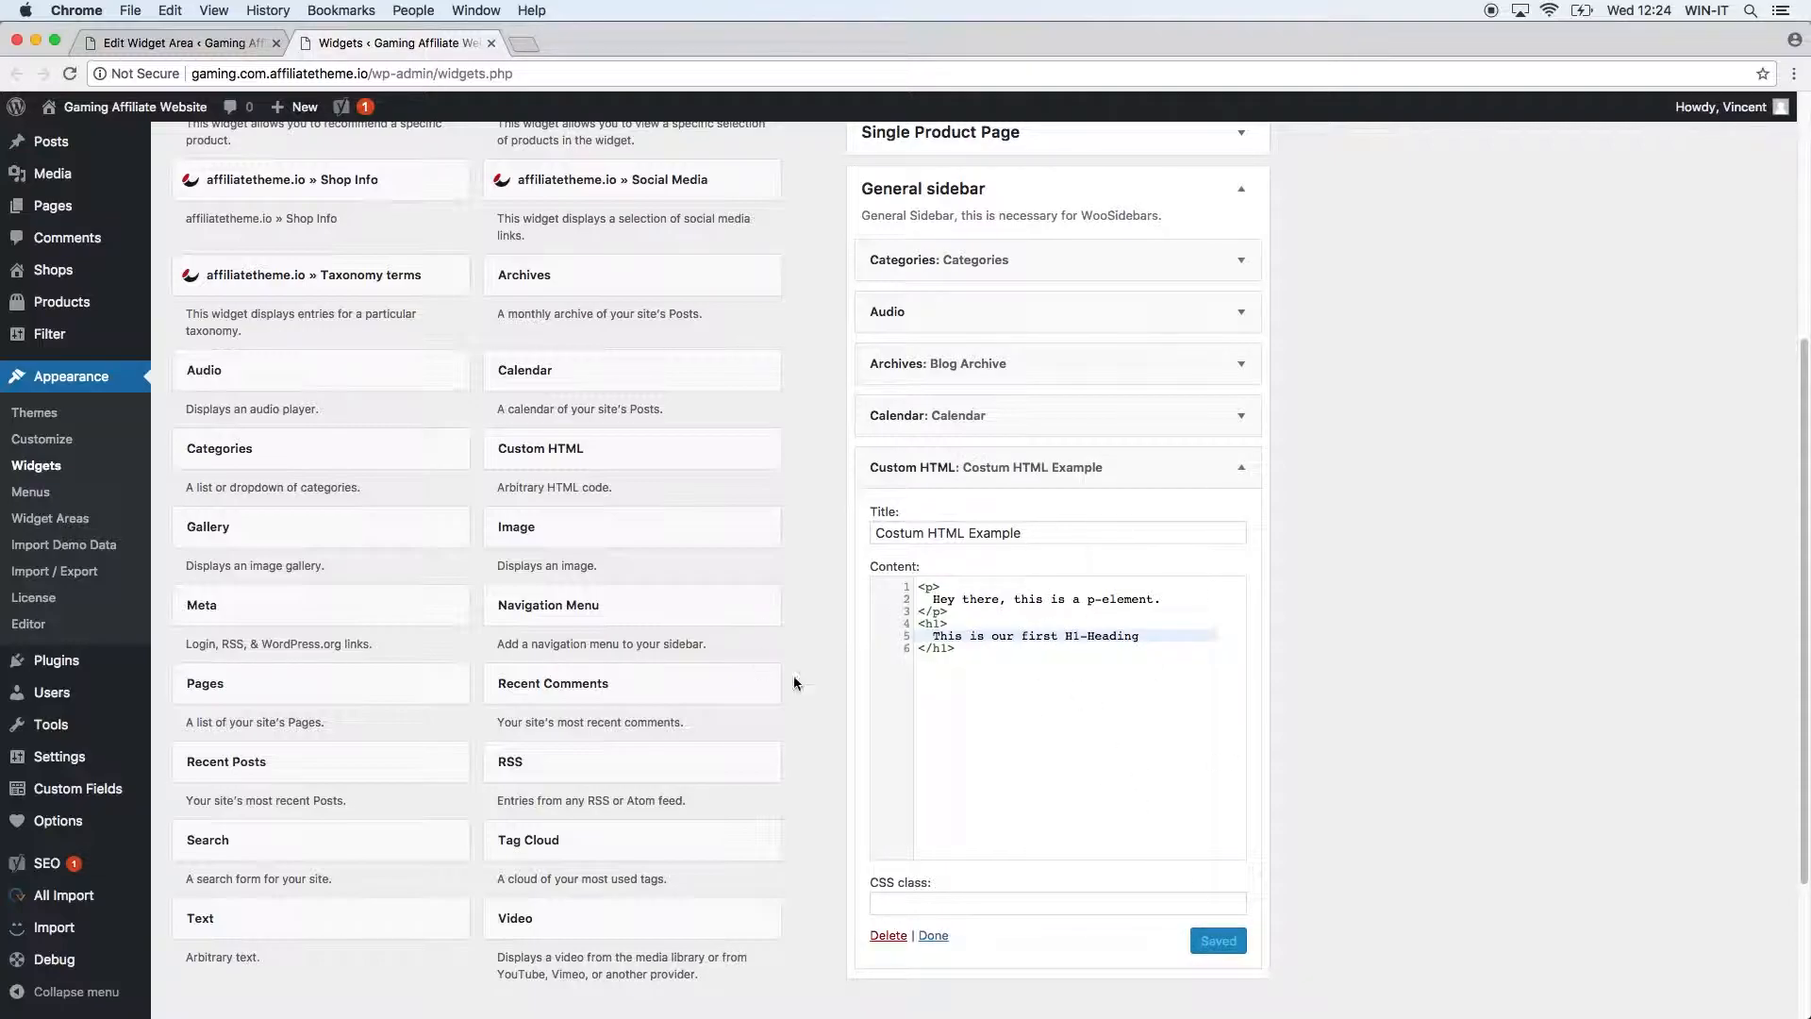
left_click(135, 107, "super")
left_click(523, 43)
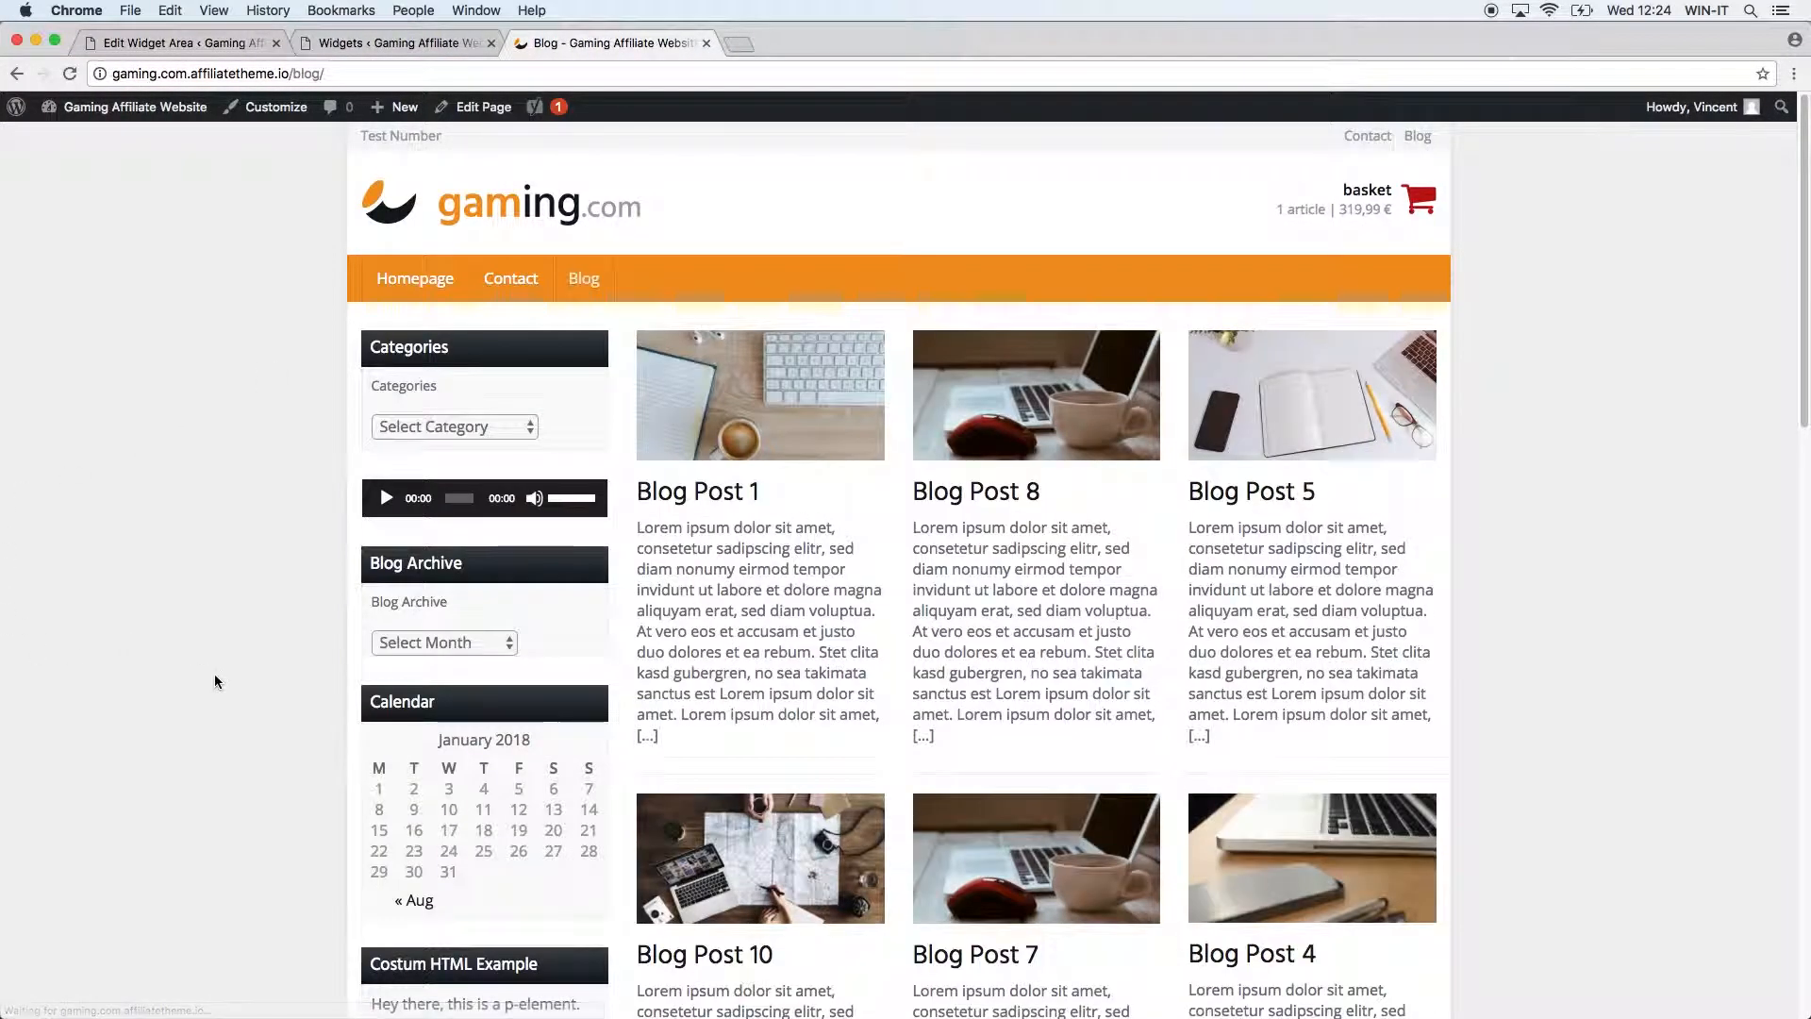
Highlight the Costum HTML Example paragraph and H1 heading on the blog, then go back to Widgets.
scroll(240, 696, "down", 7)
scroll(254, 669, "up", 2)
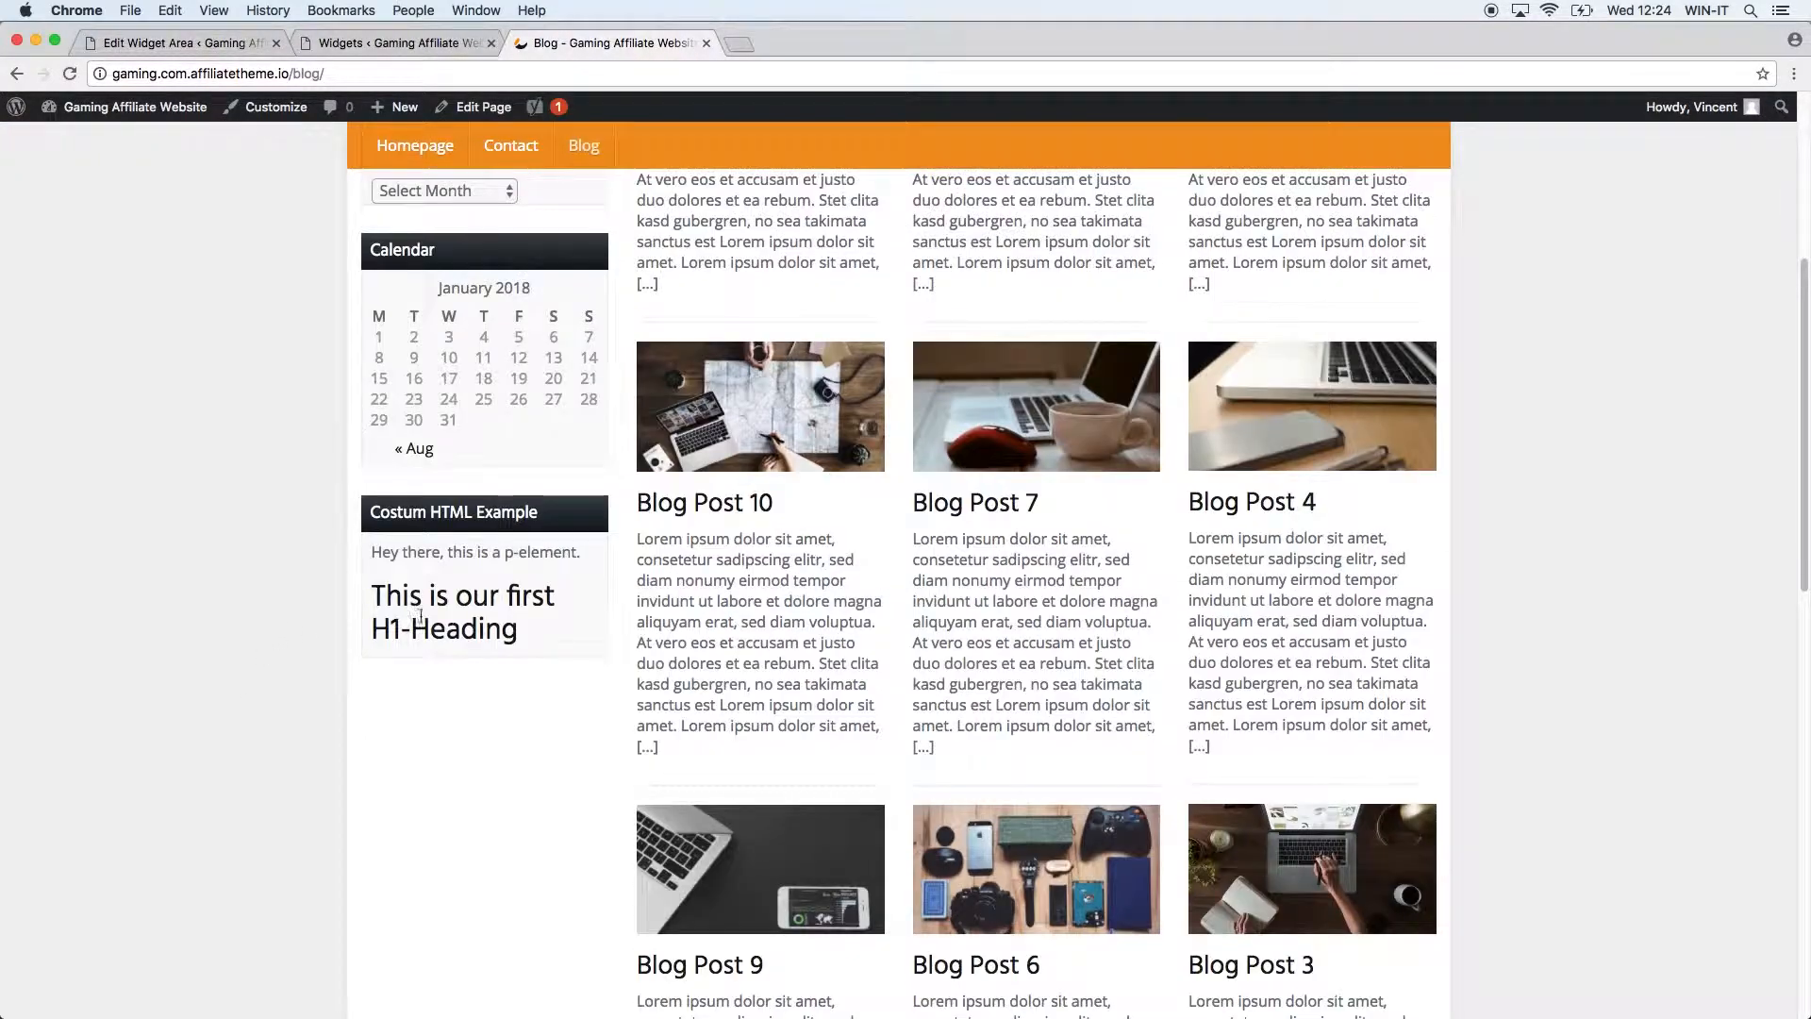
left_click_drag(371, 555, 604, 556)
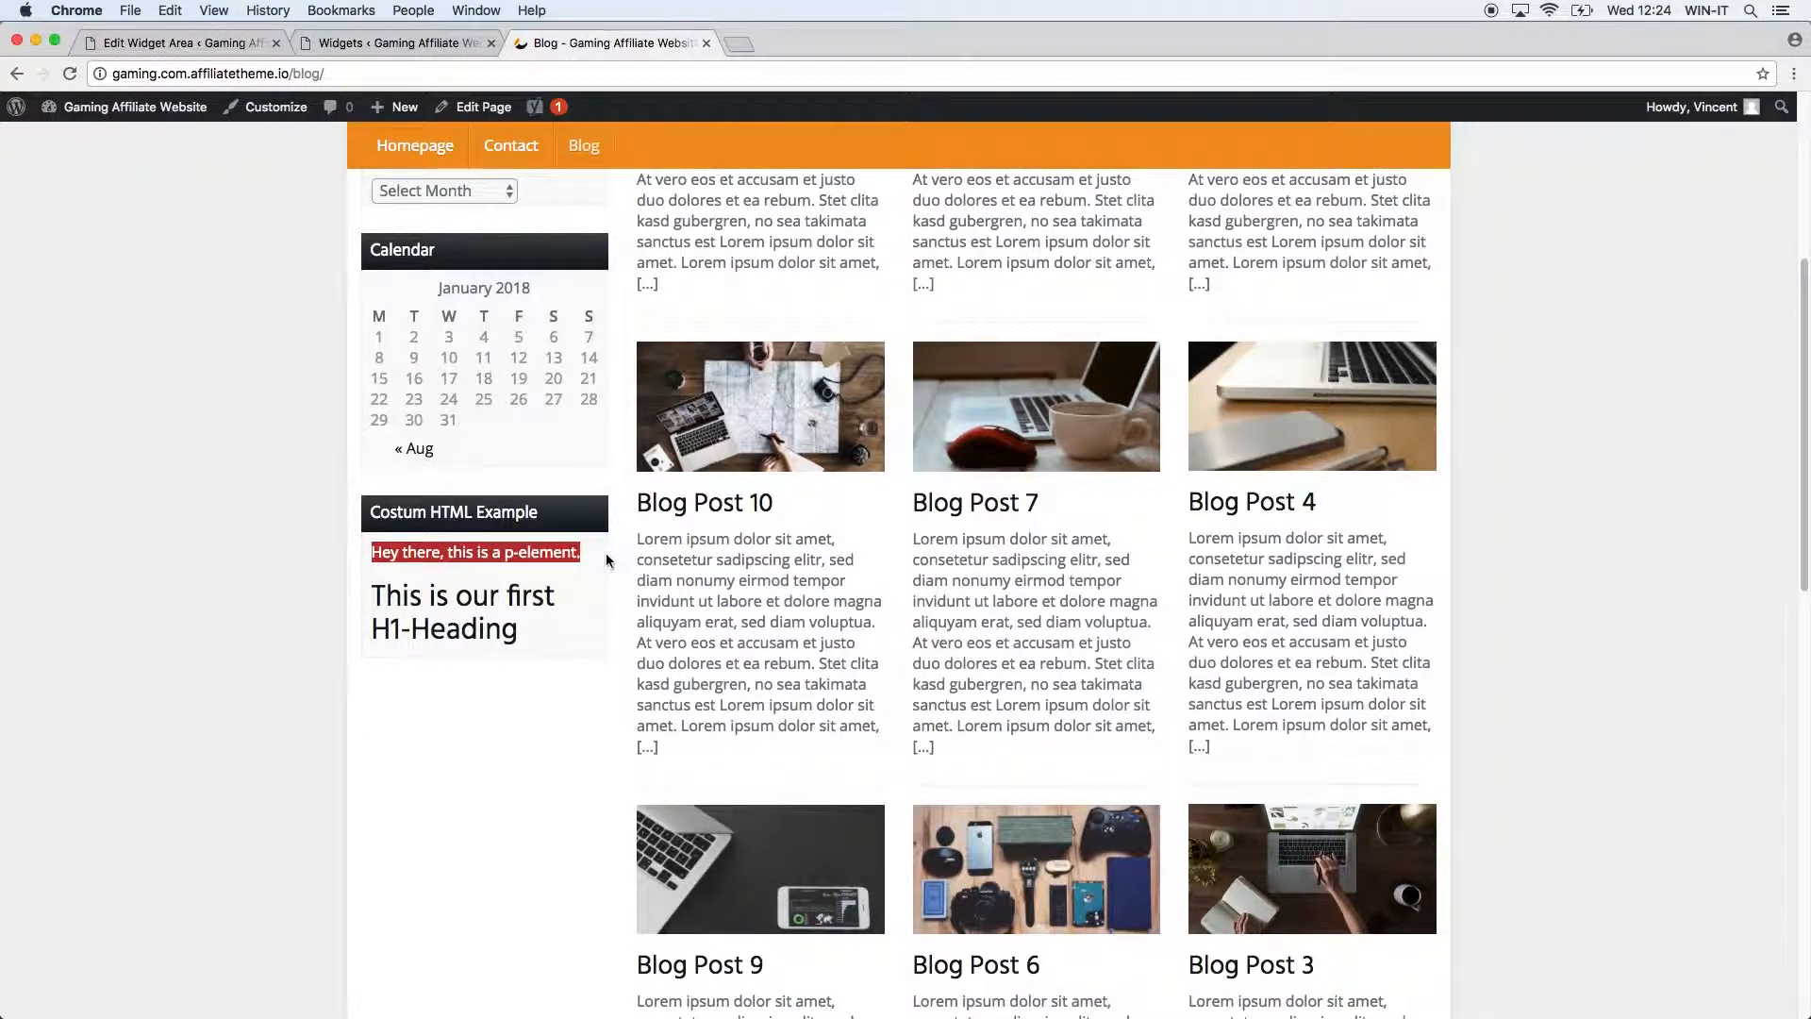
left_click(603, 561)
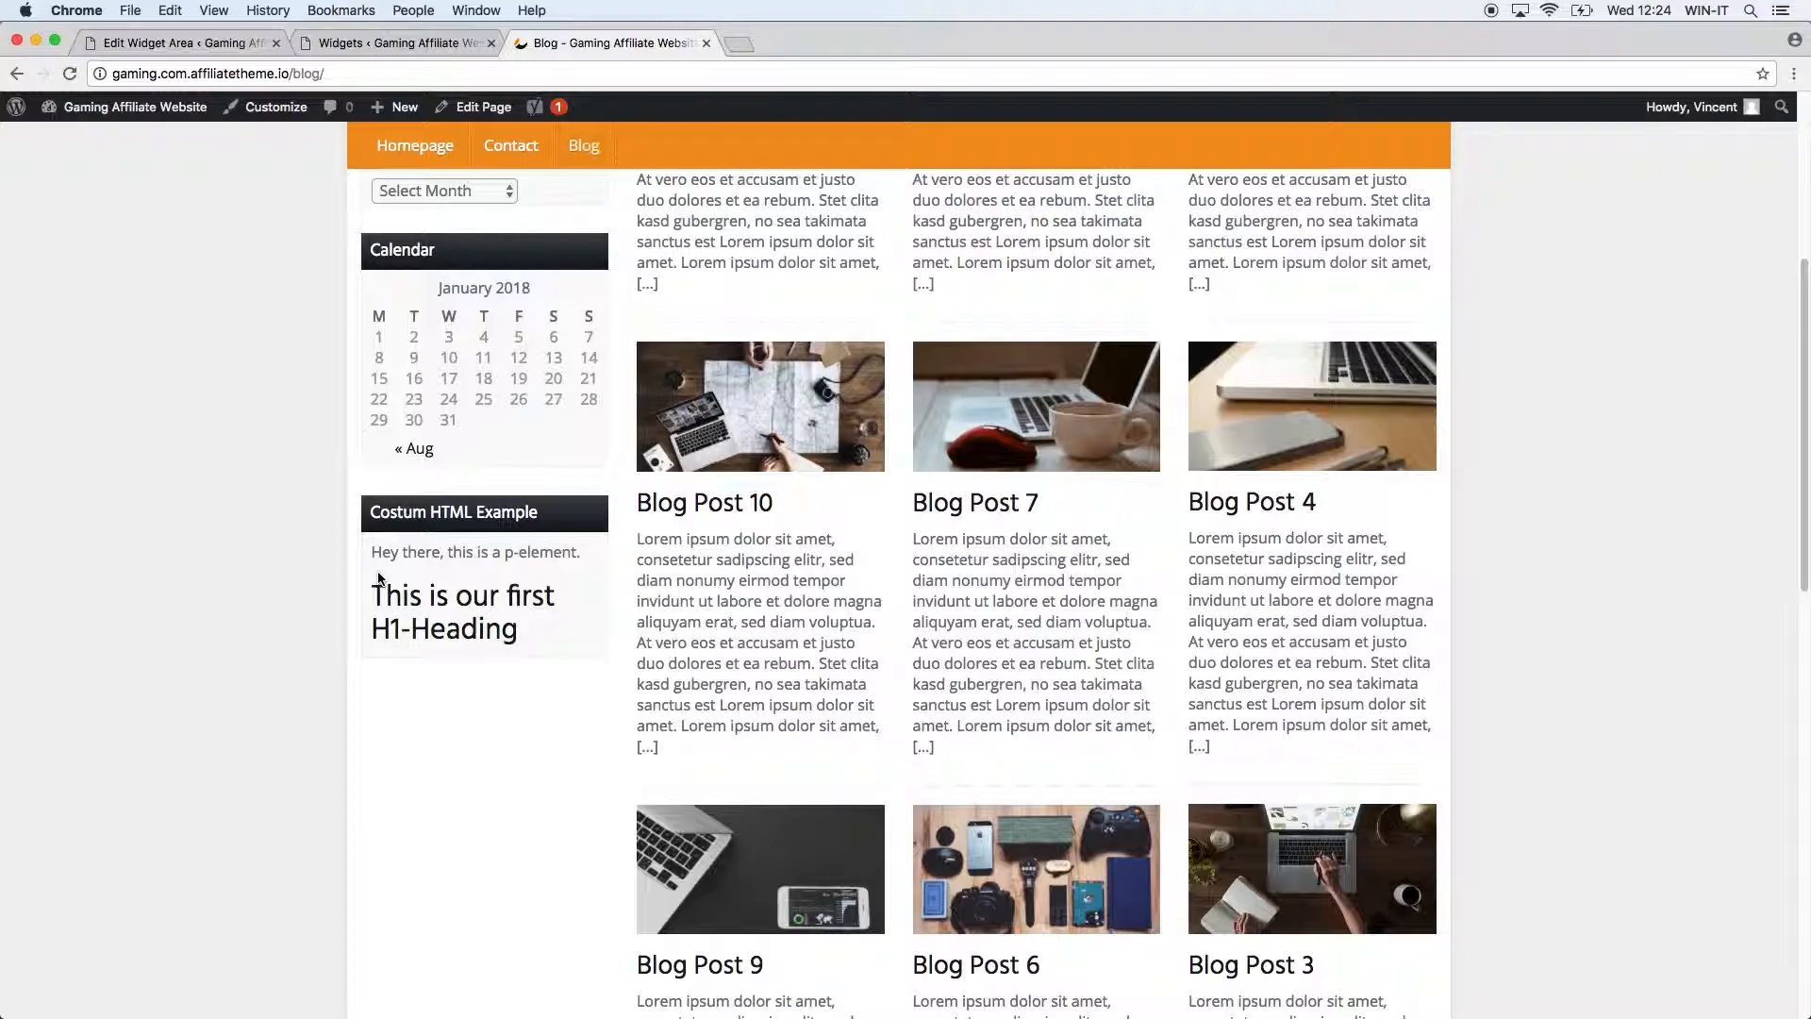
left_click_drag(375, 594, 578, 659)
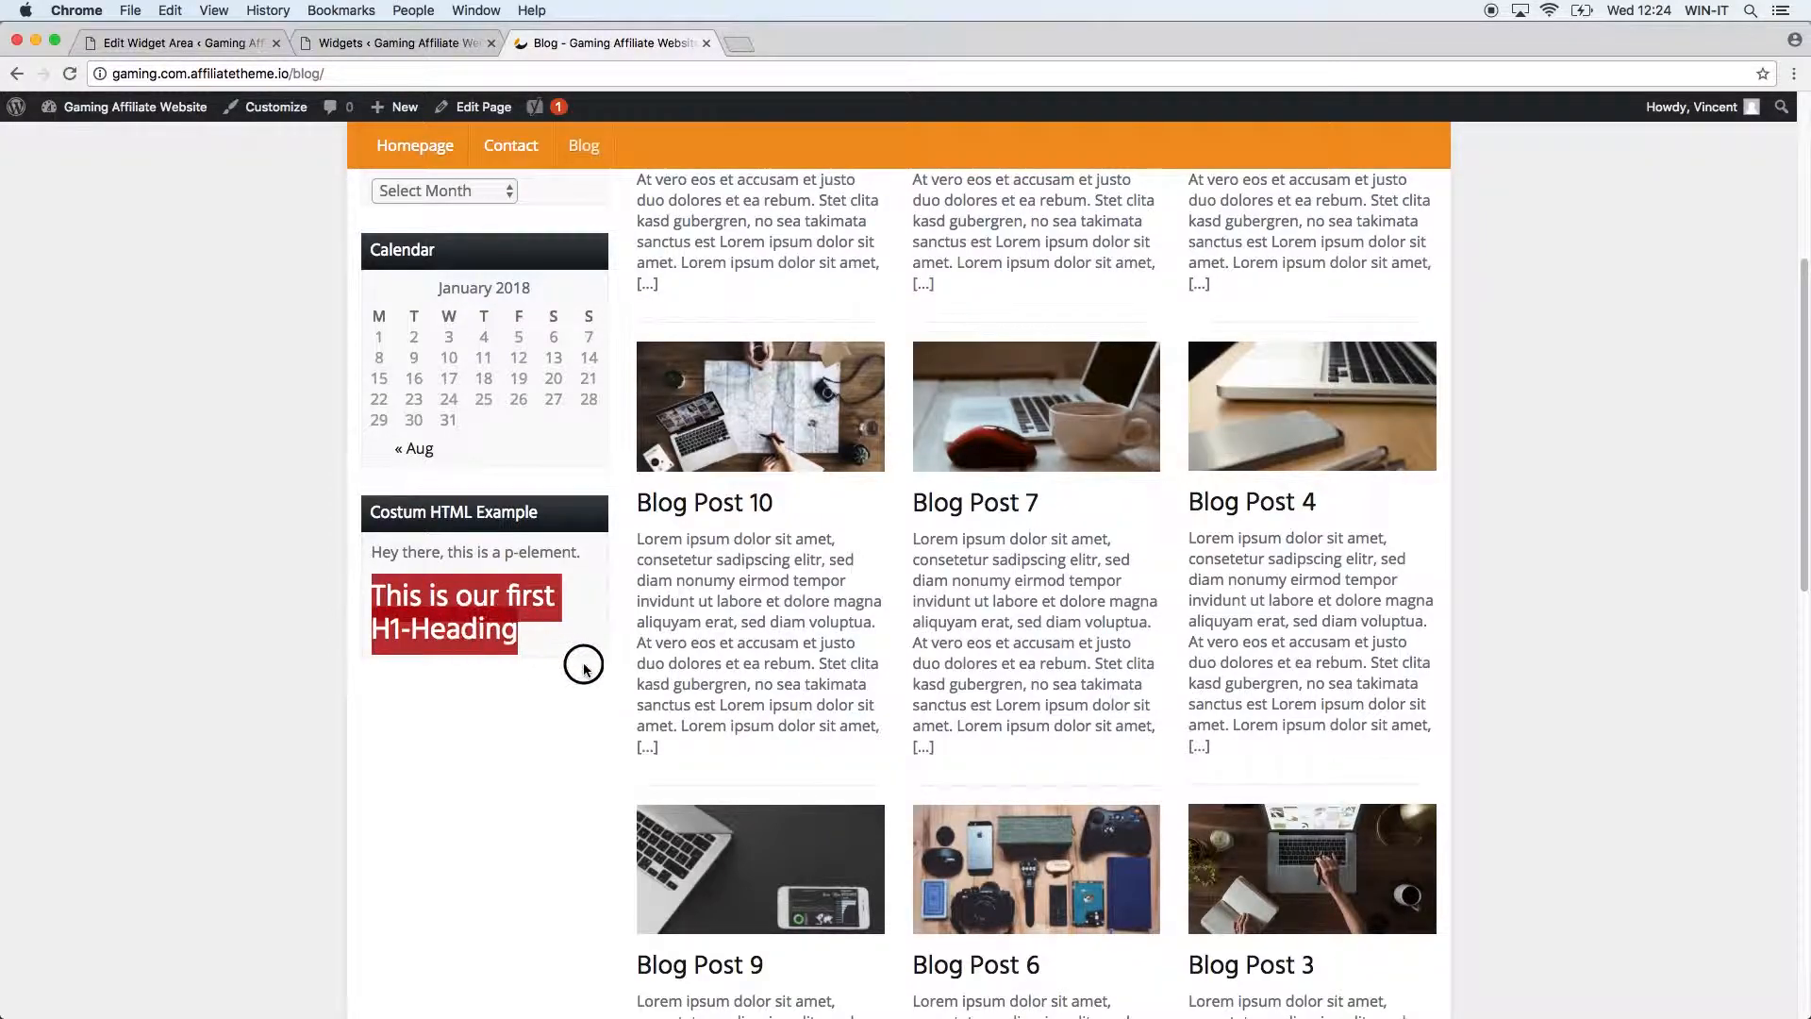
left_click(539, 676)
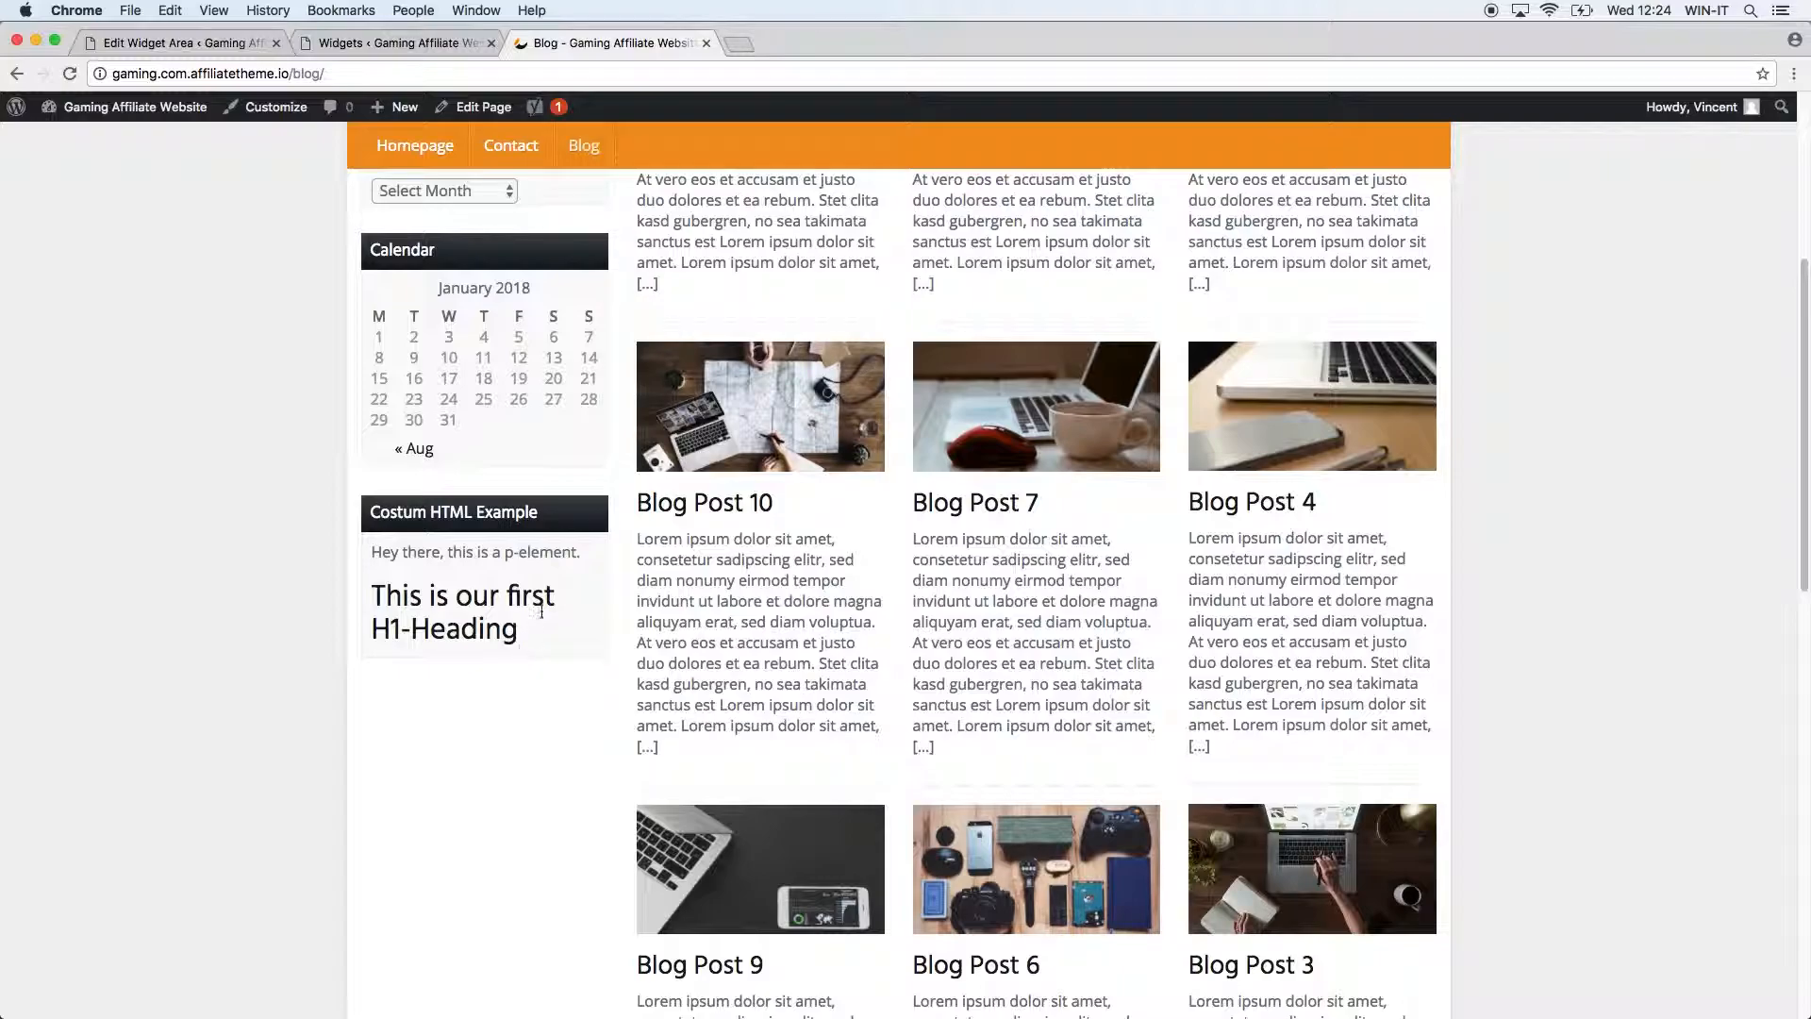
left_click(353, 40)
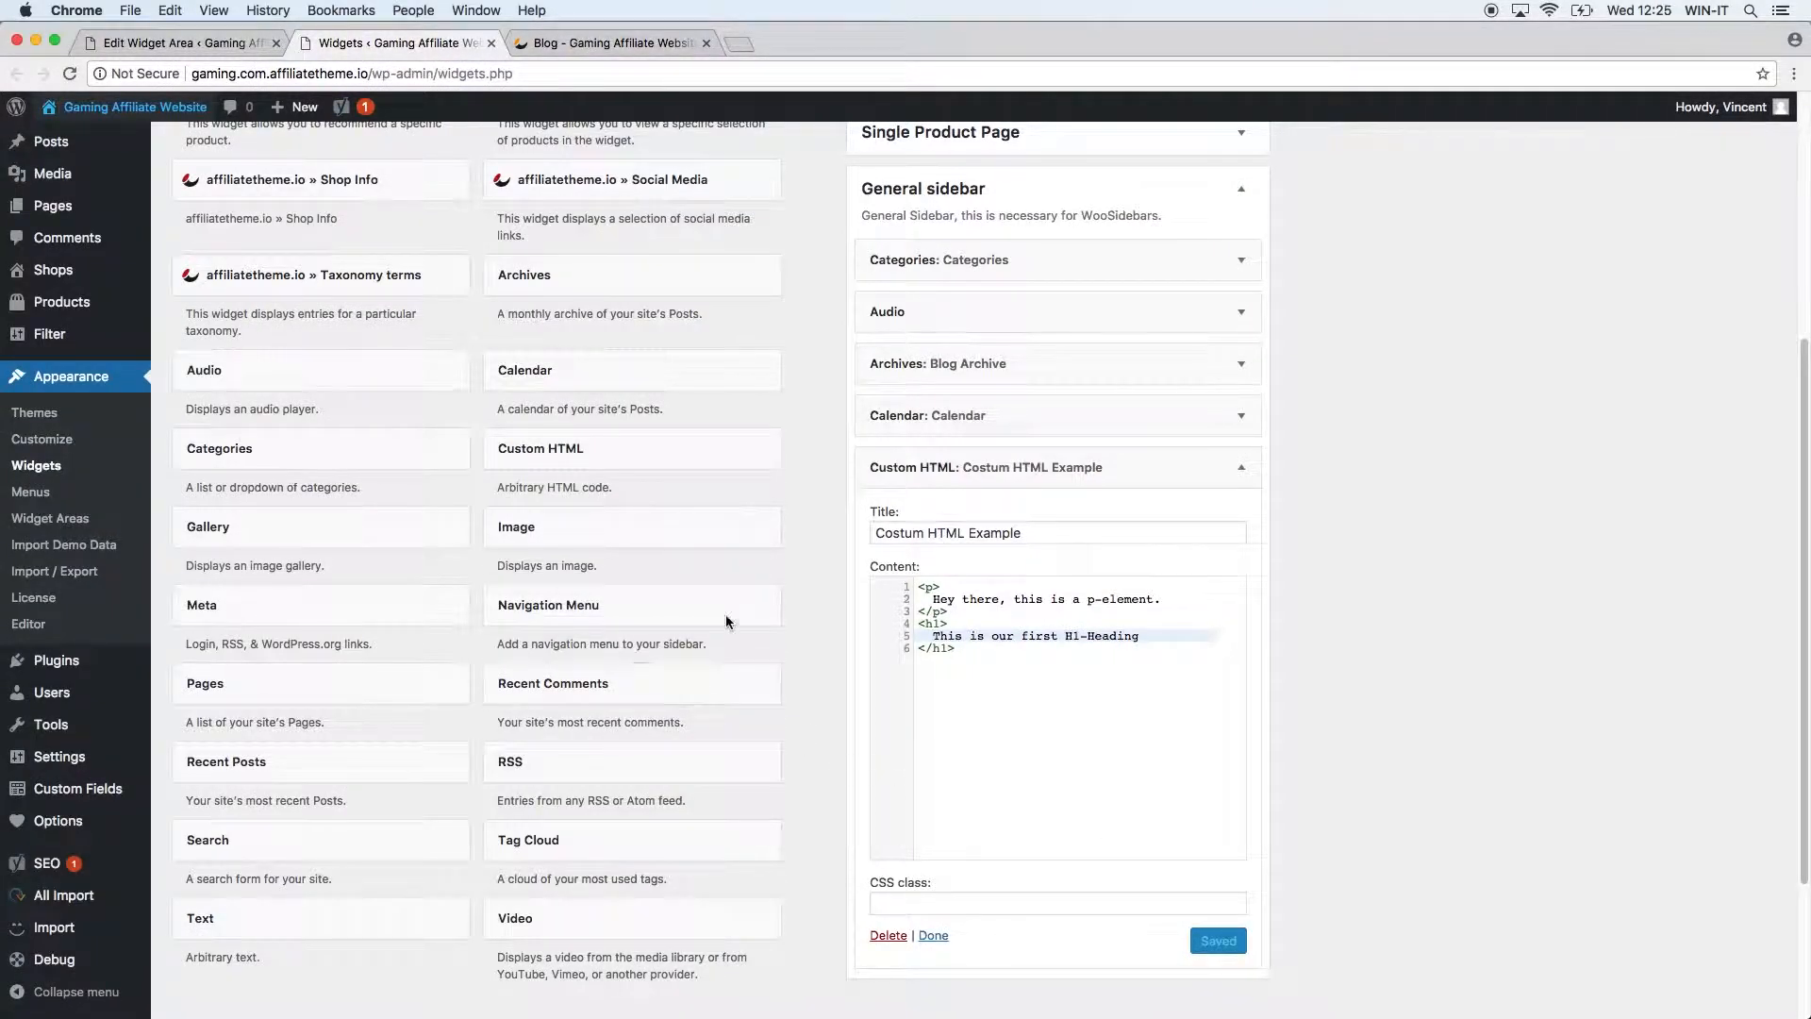
Add a Gallery widget titled 'Gallery' to the General sidebar.
left_click(410, 536)
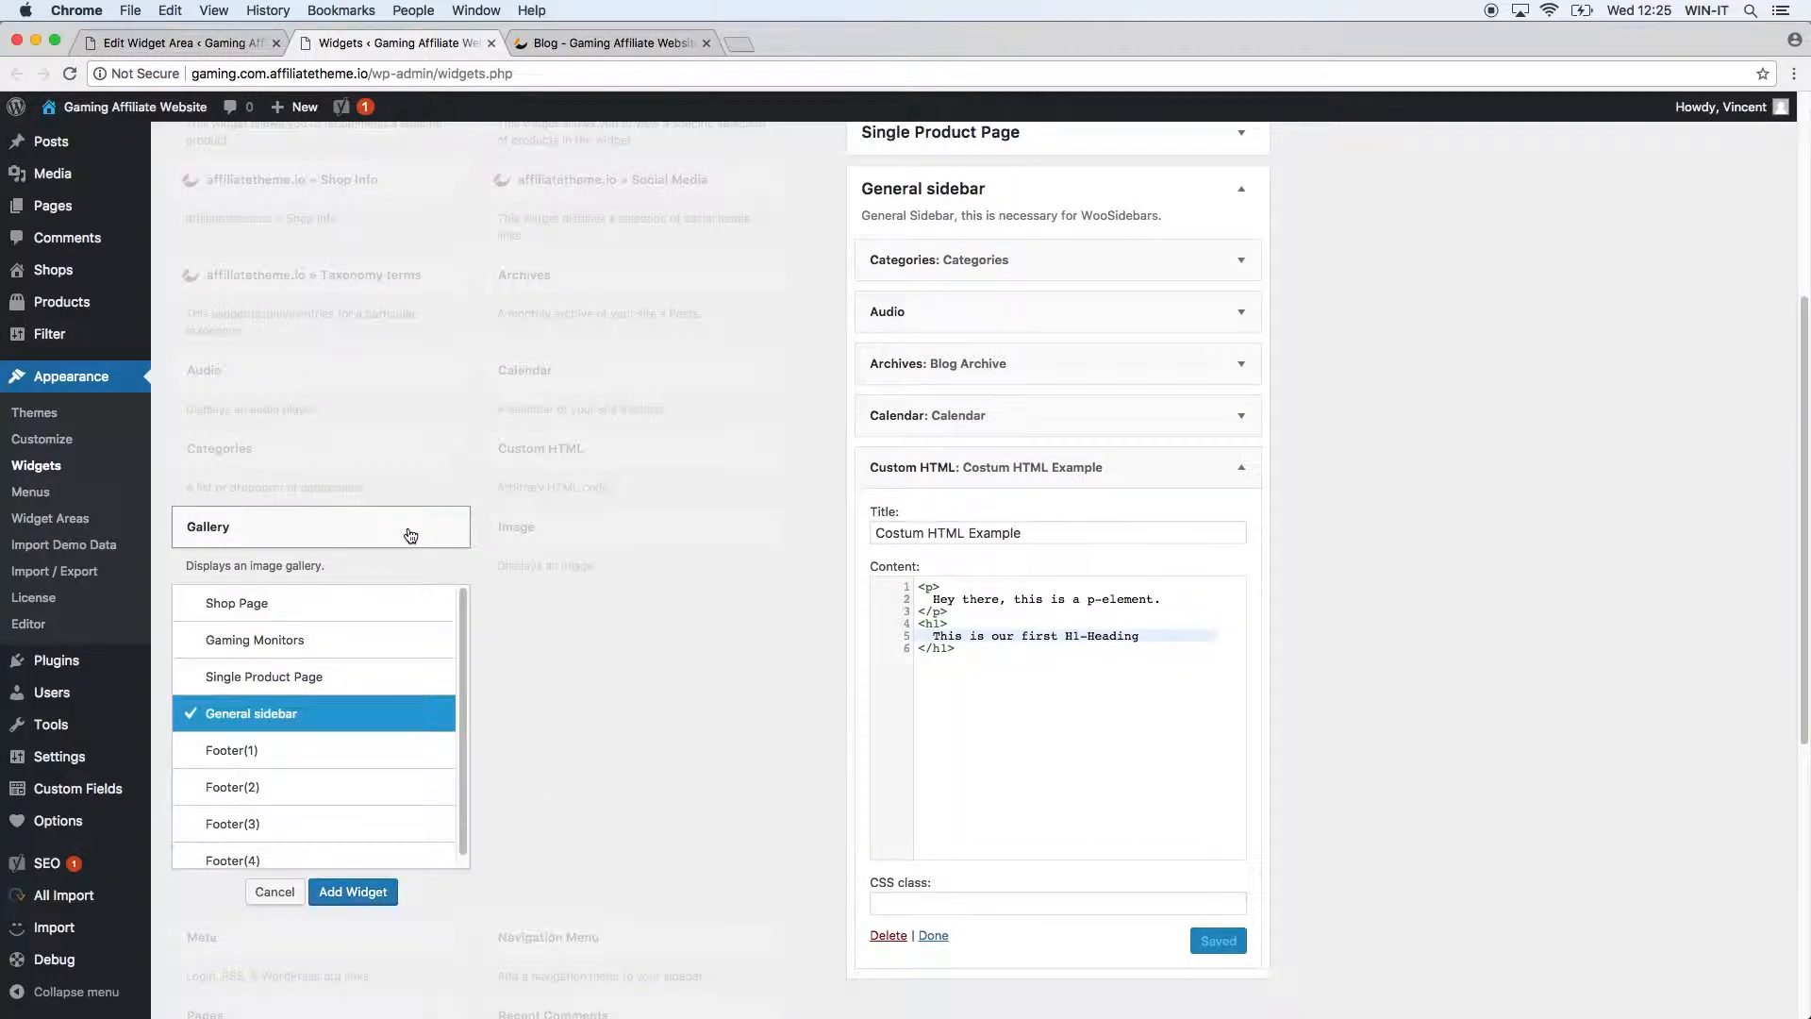
left_click(366, 901)
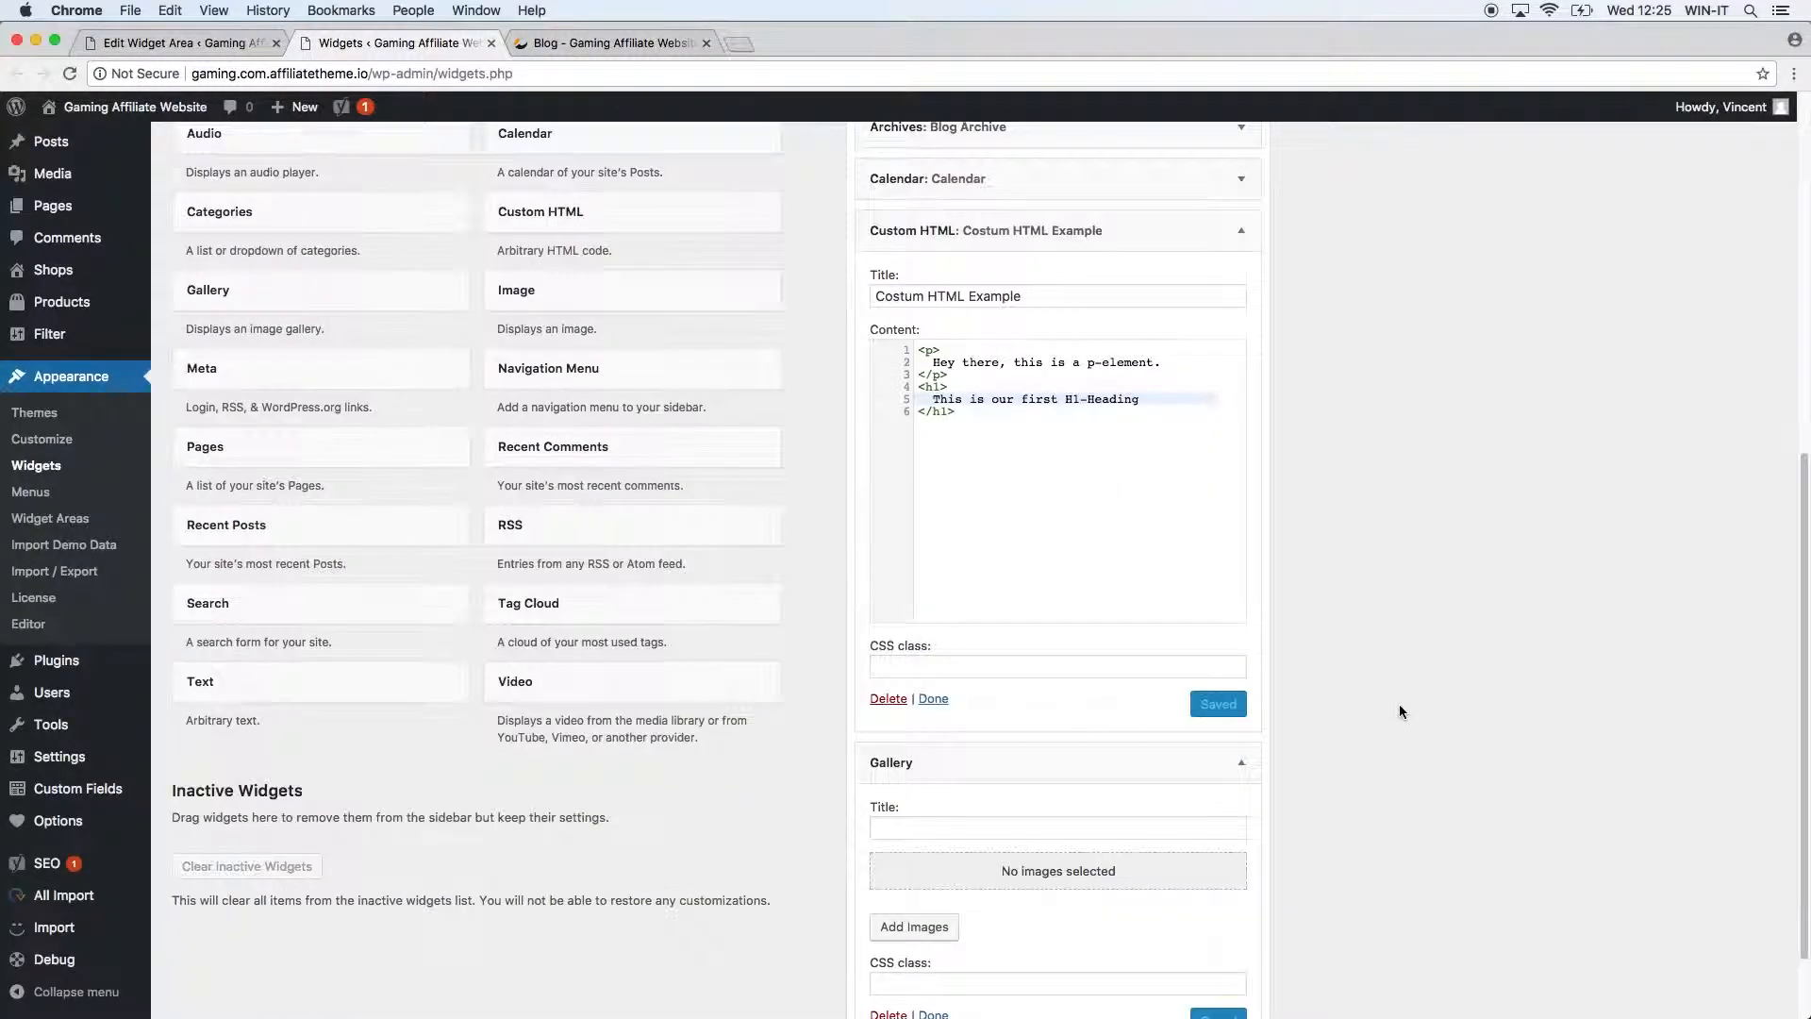
left_click(1032, 733)
type("Gallery")
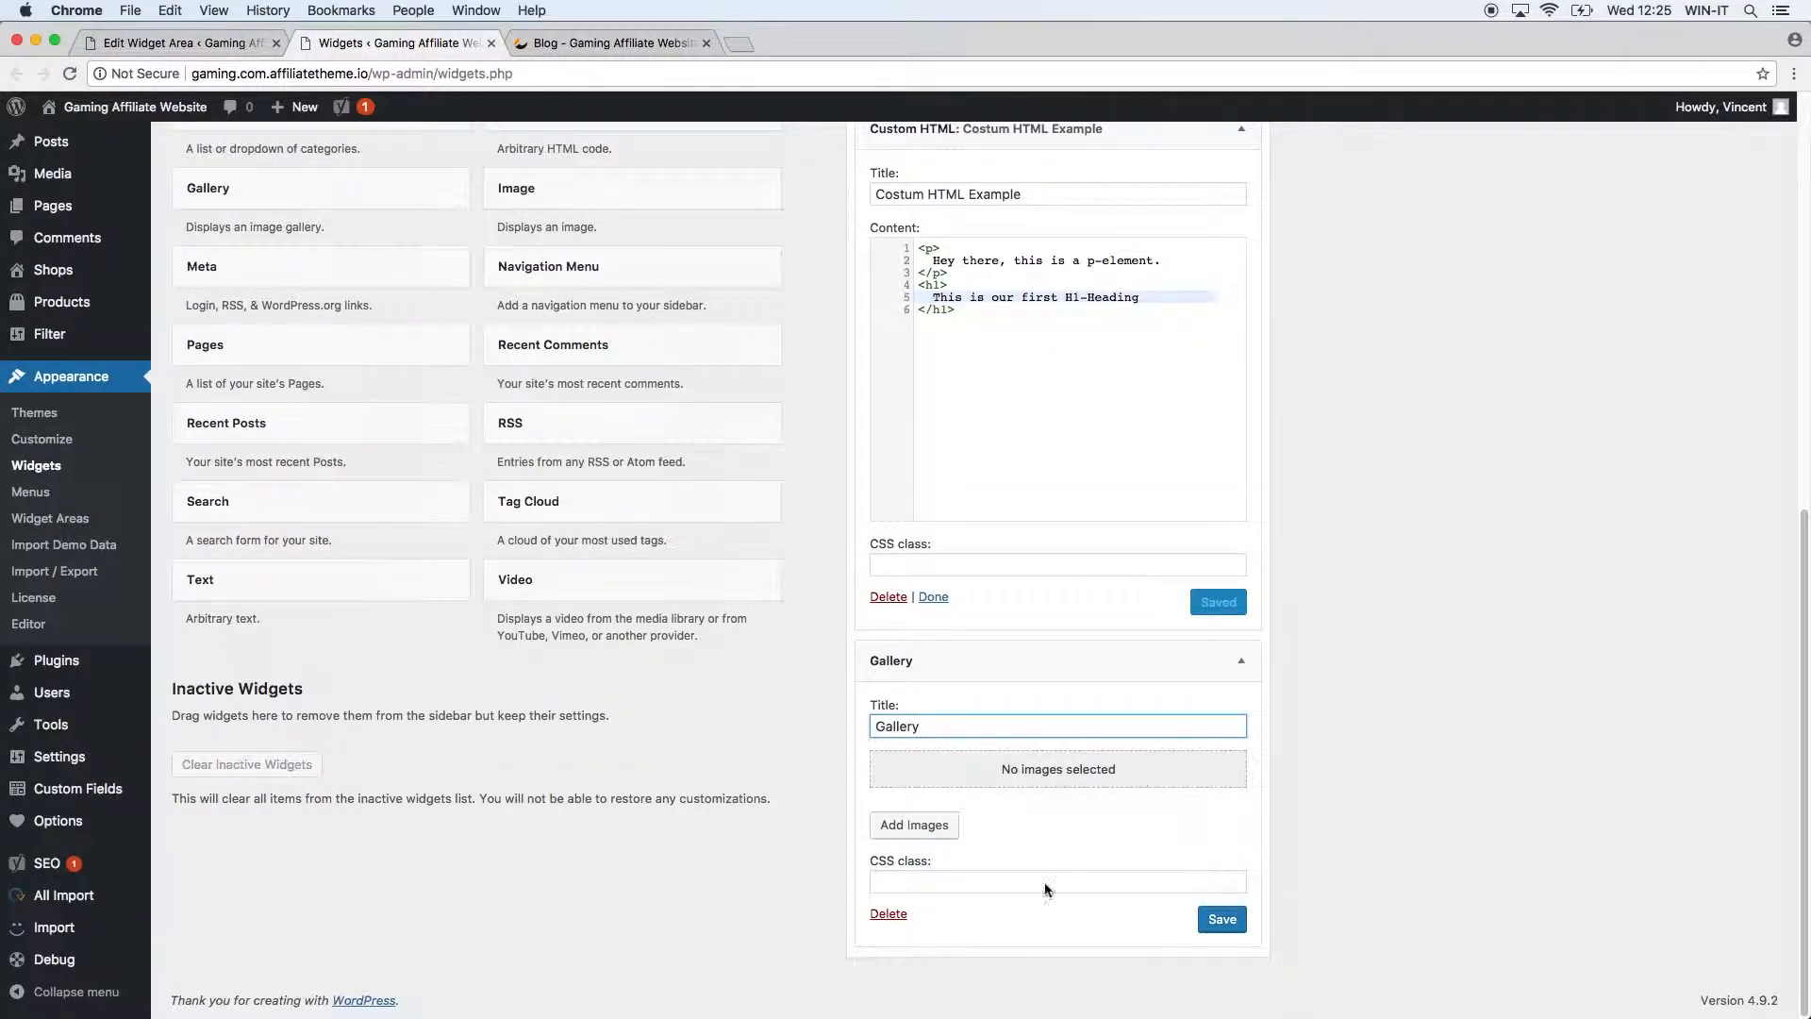
Build the gallery from five Zowie monitor images, insert it, and save the widget.
left_click(914, 825)
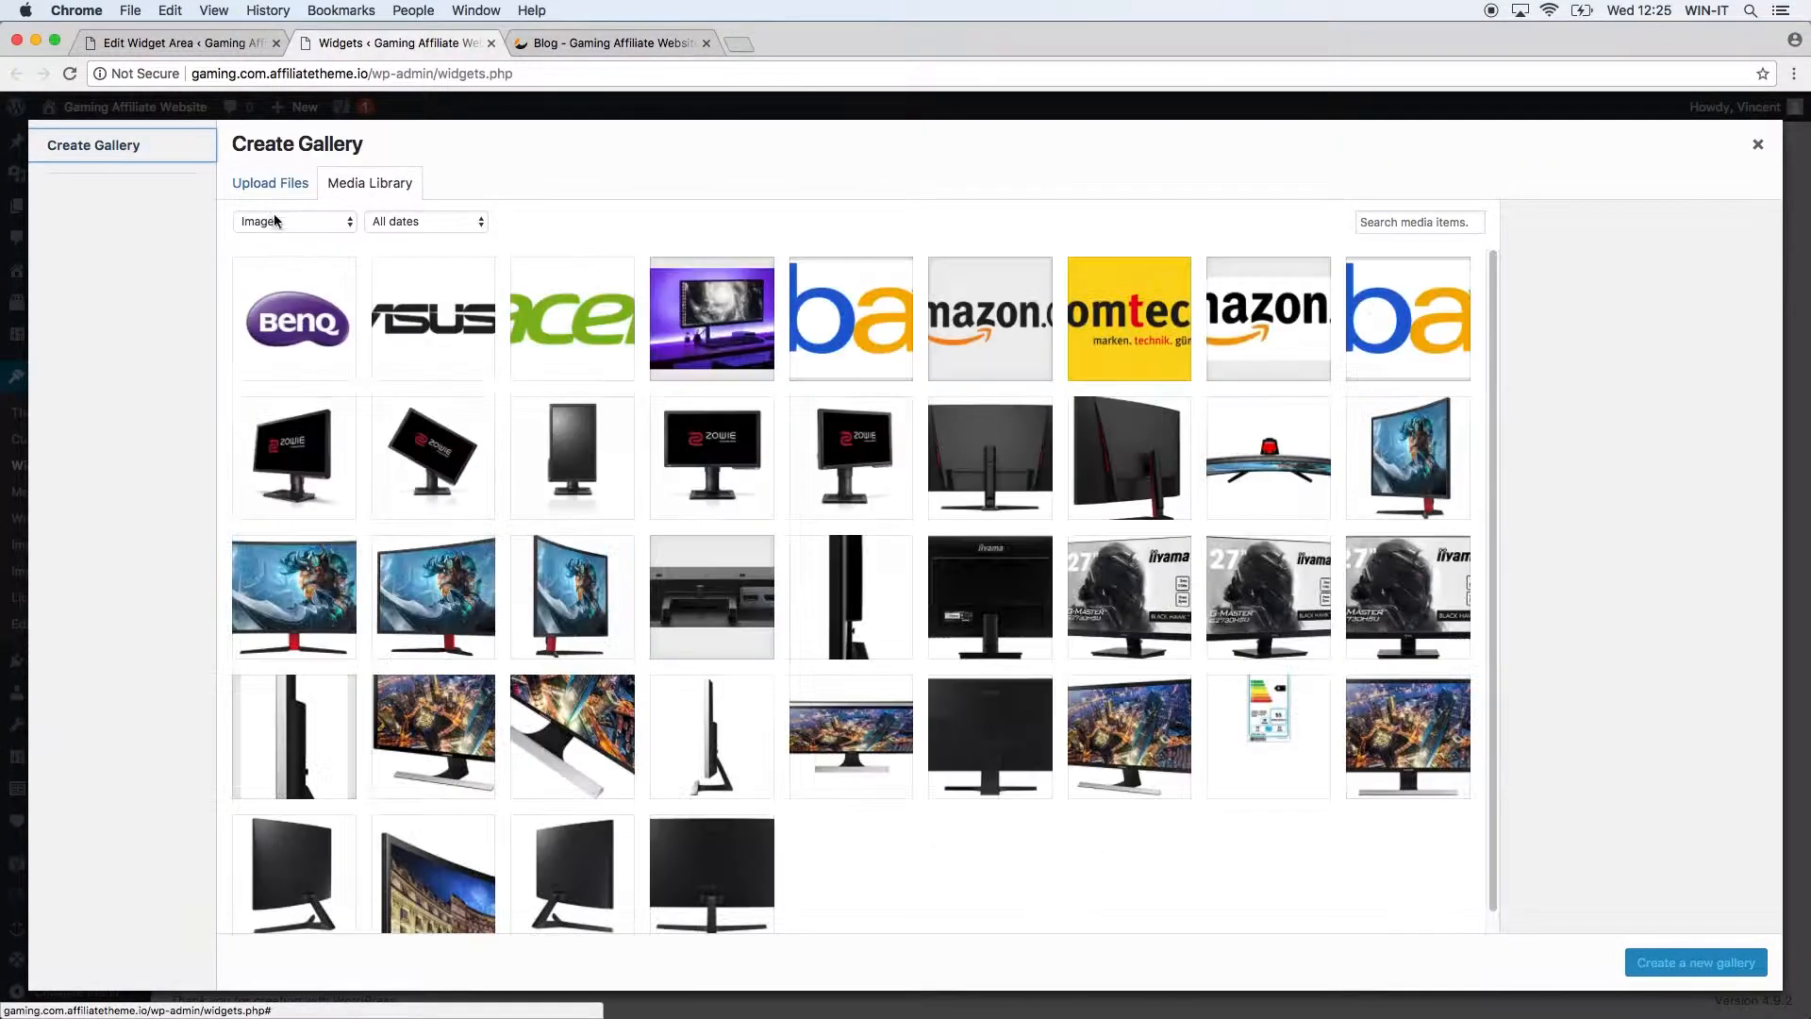
left_click(290, 450)
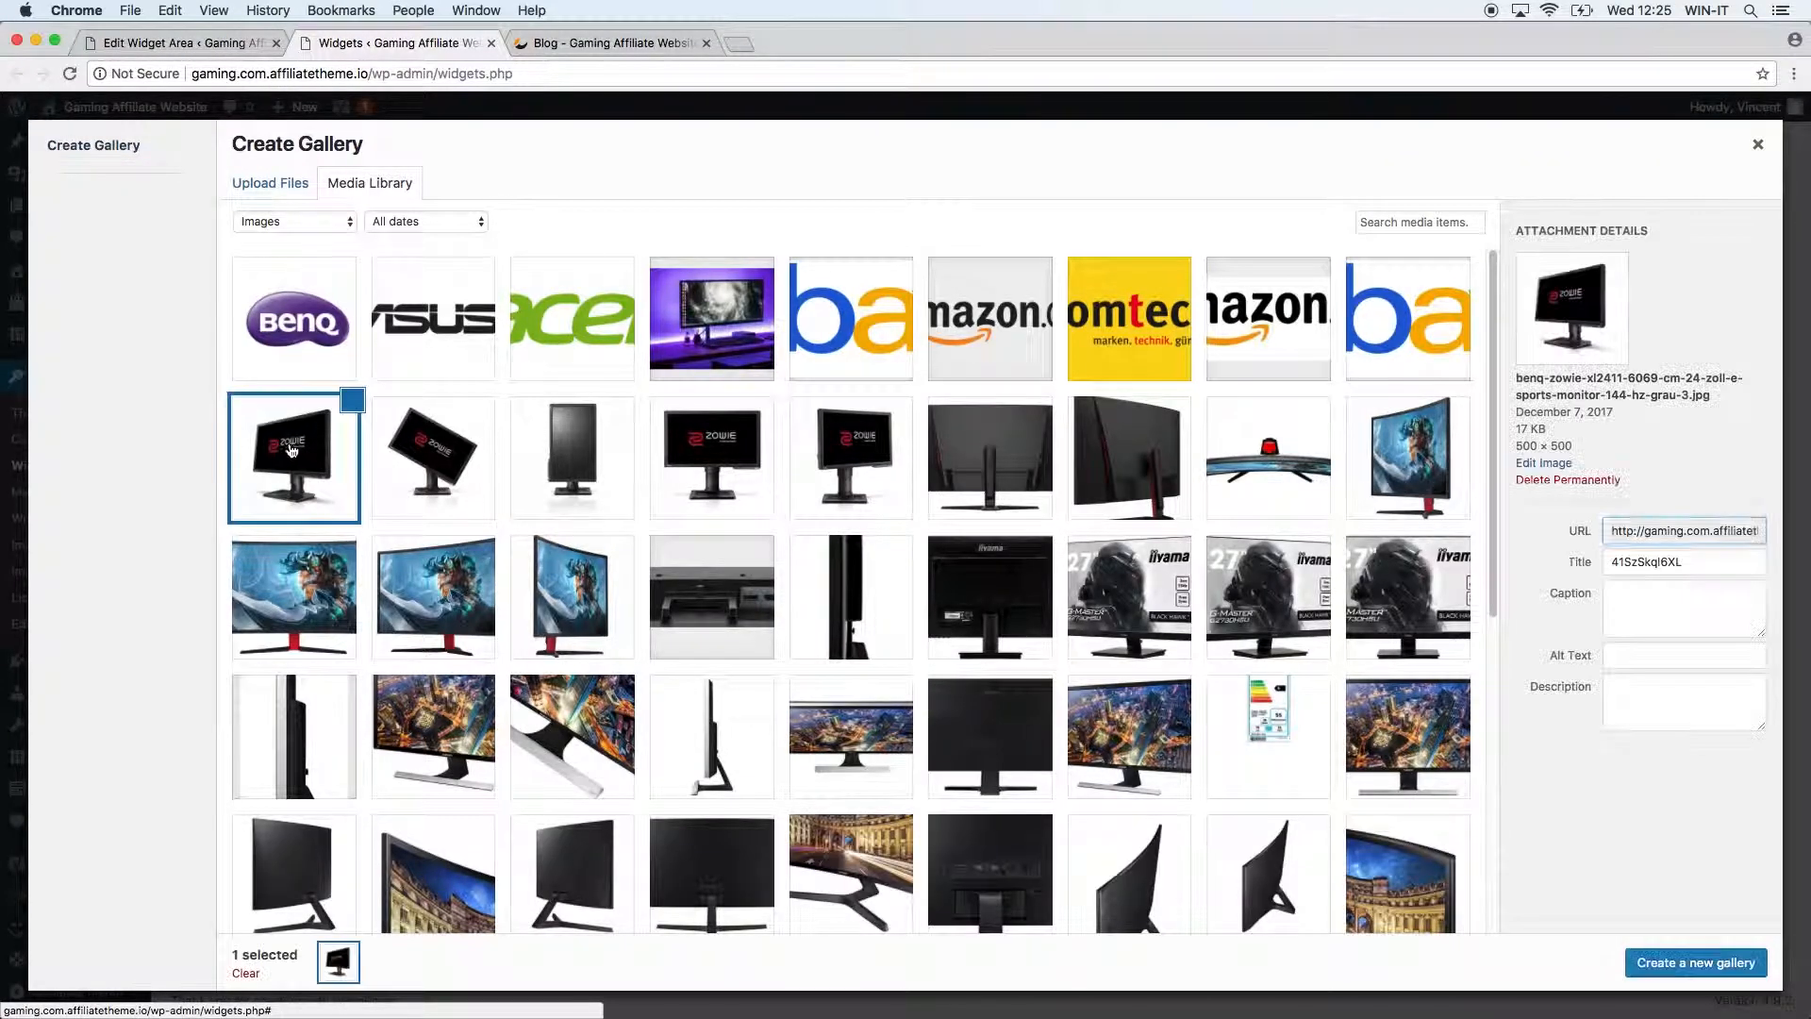
left_click(436, 454)
left_click(556, 456)
left_click(715, 454)
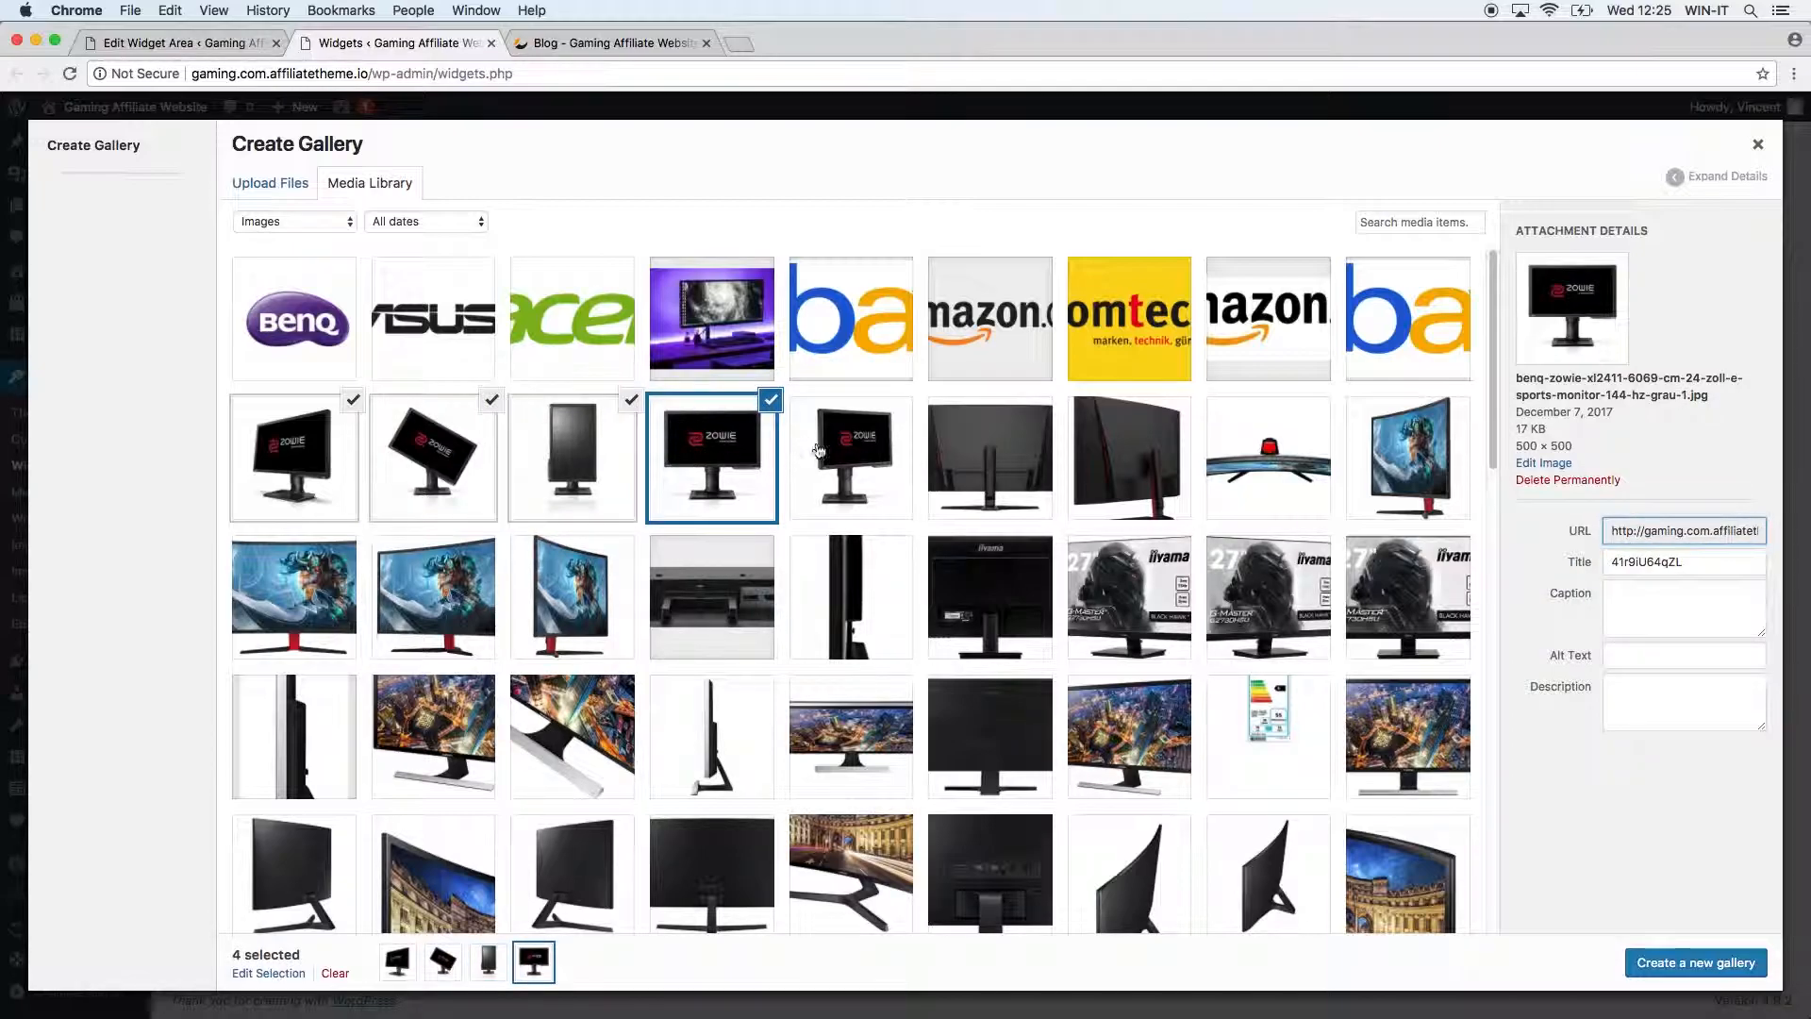
left_click(852, 455)
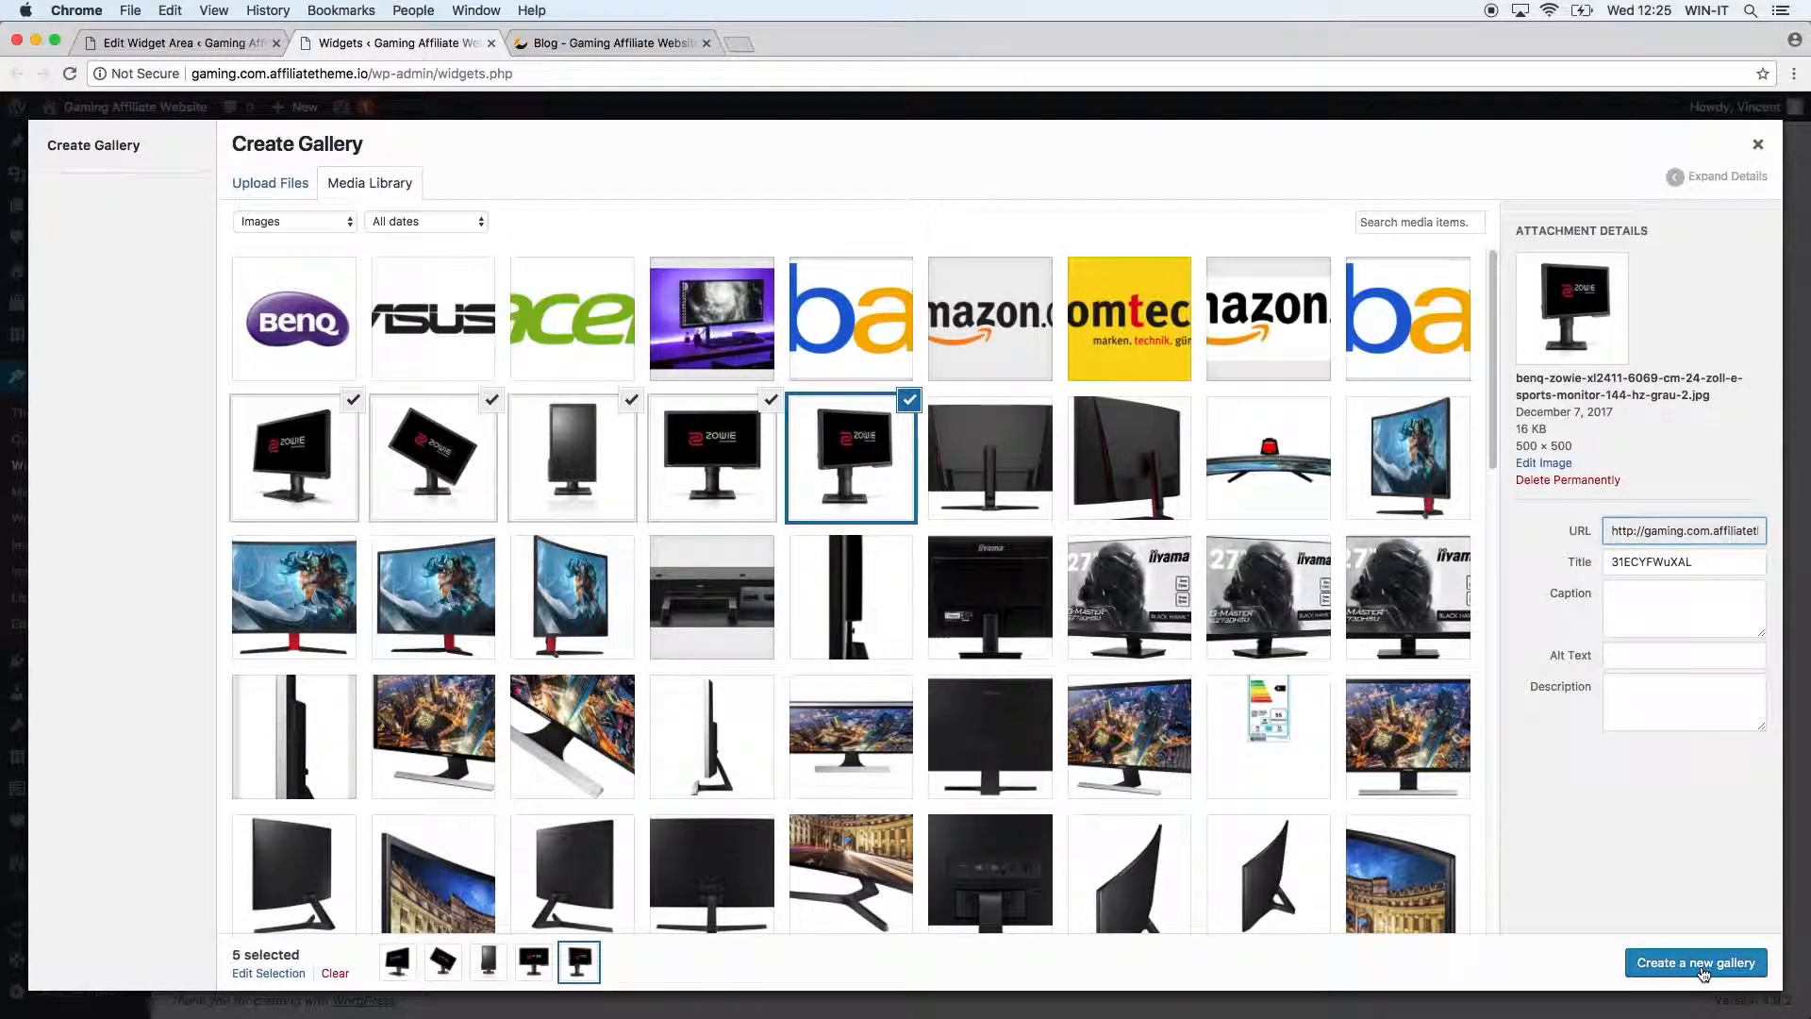
left_click(1652, 960)
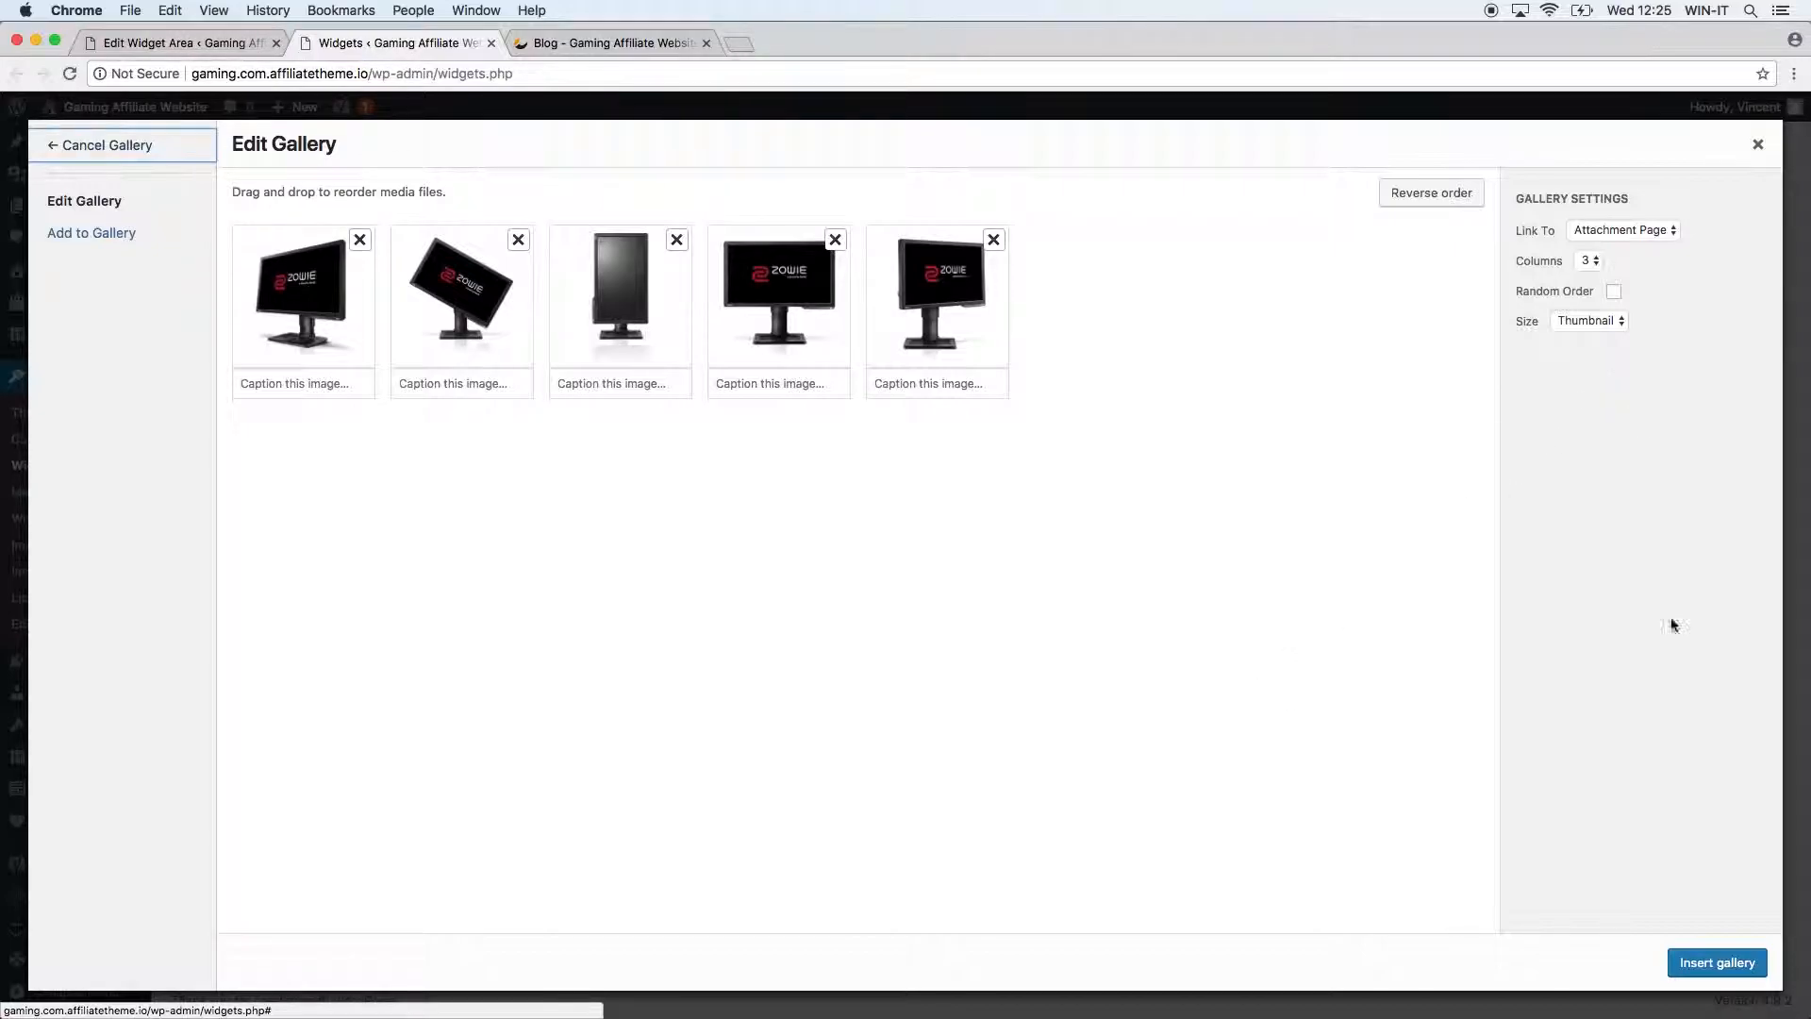
left_click(1705, 976)
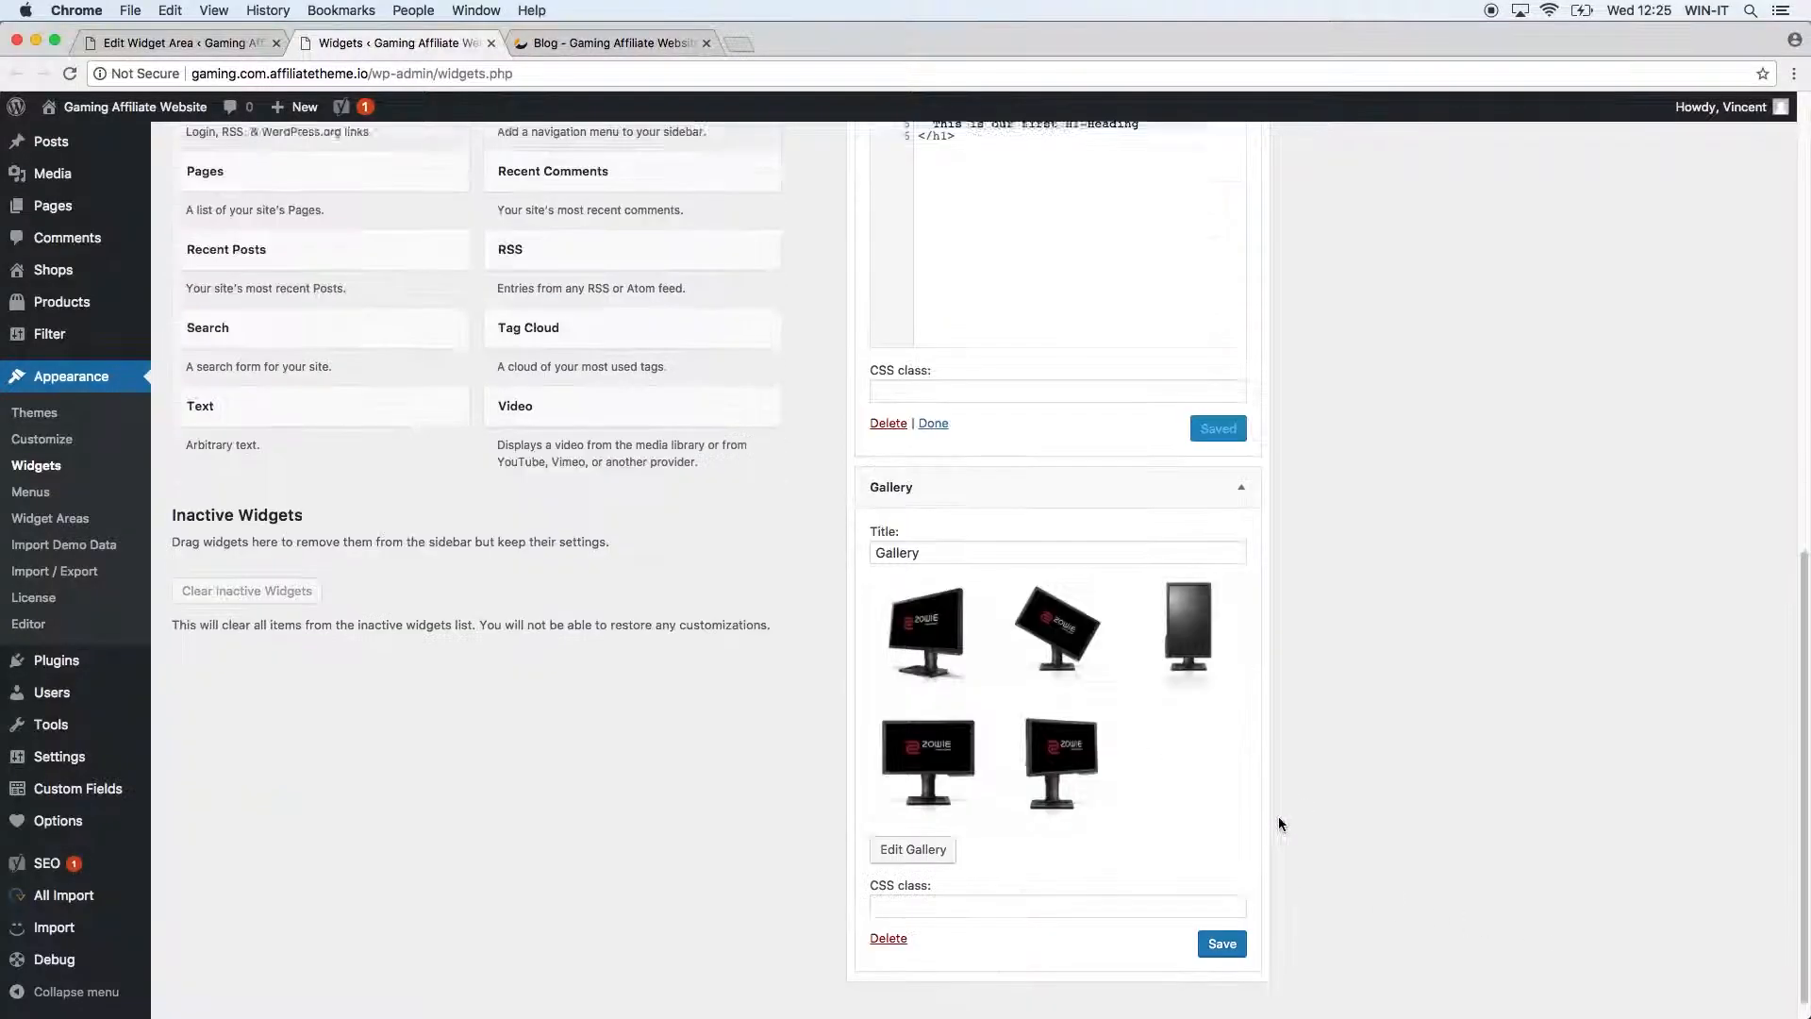
scroll(1273, 821, "down", 1)
left_click(1229, 926)
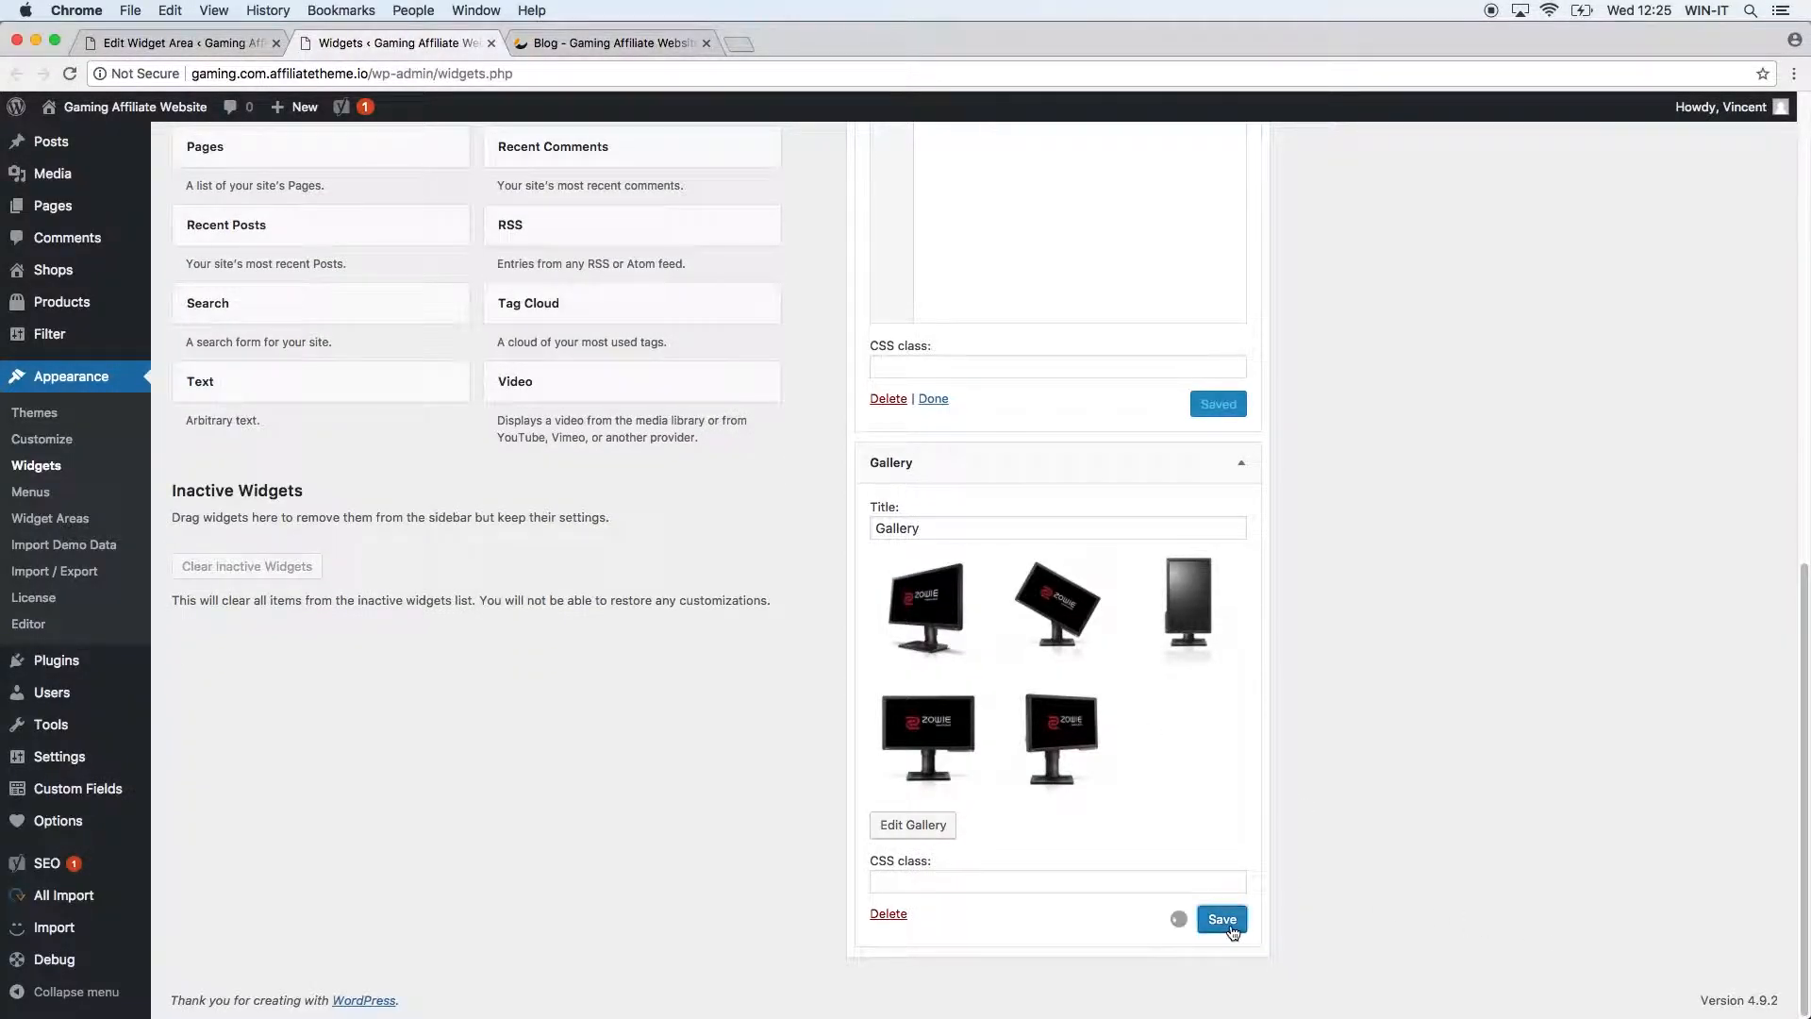
Reload the blog page and scroll to view the new gallery below the HTML example.
left_click(547, 45)
left_click(70, 74)
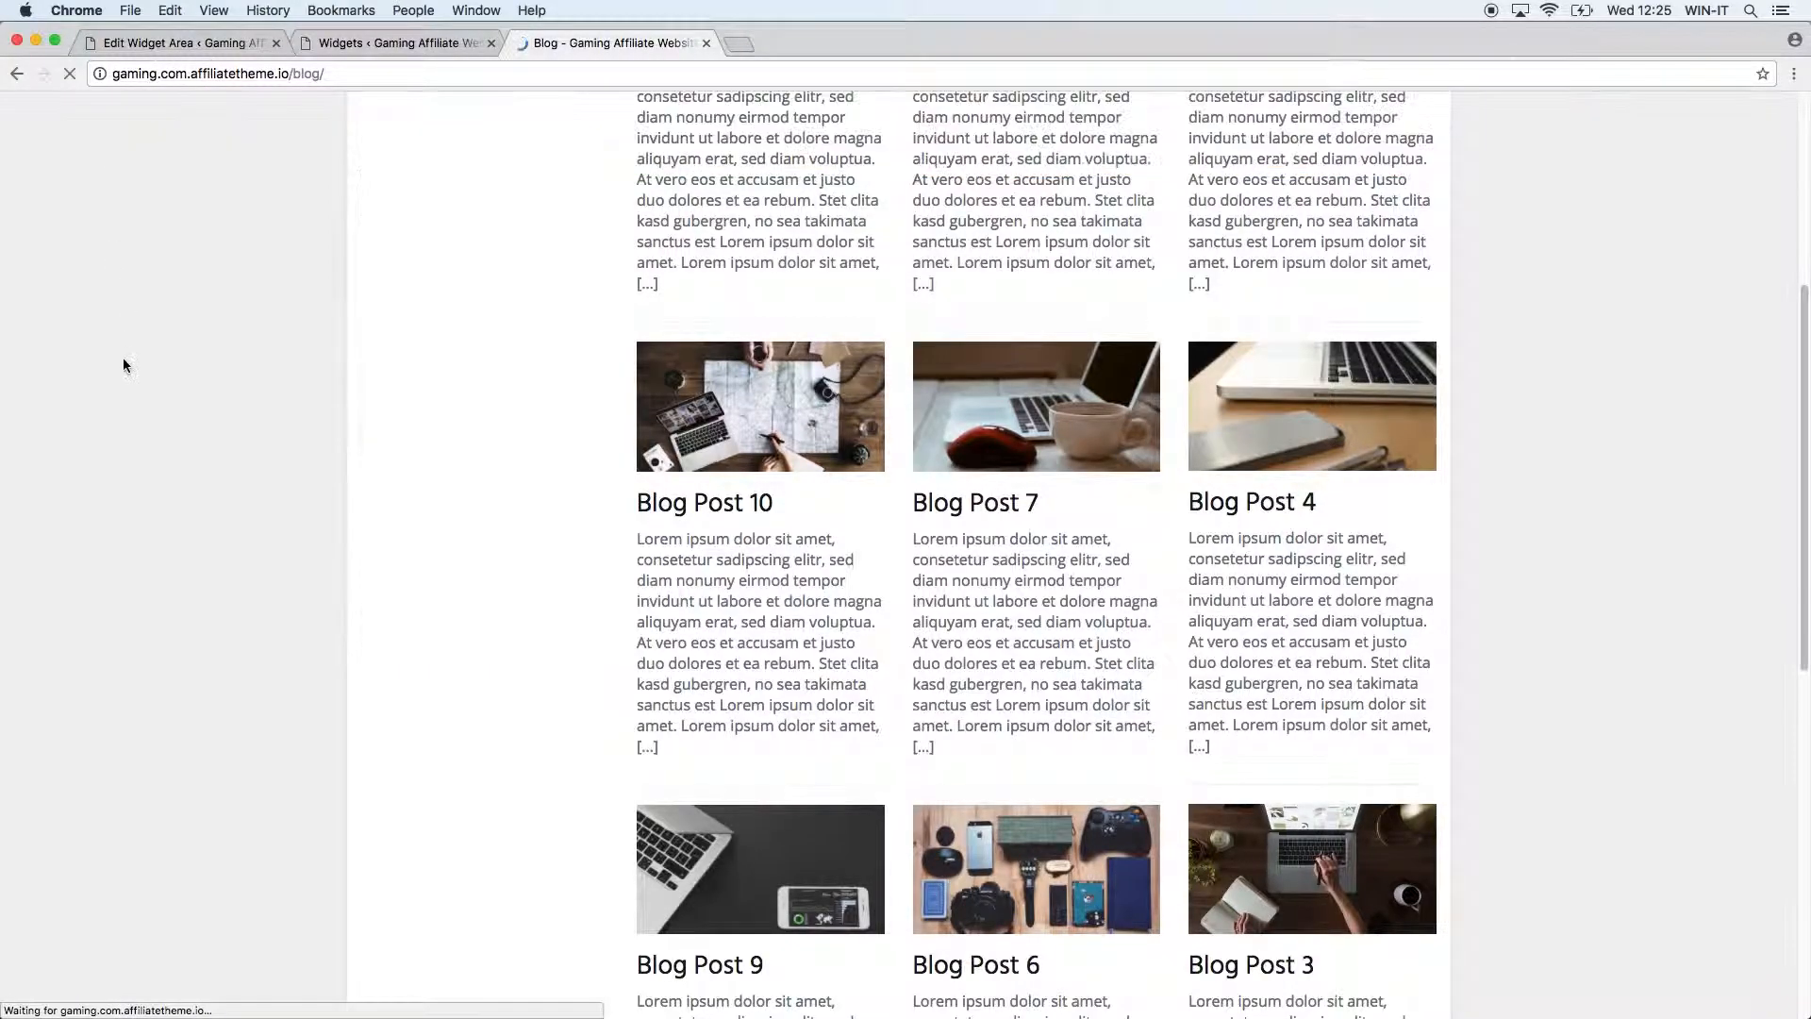
scroll(188, 585, "down", 5)
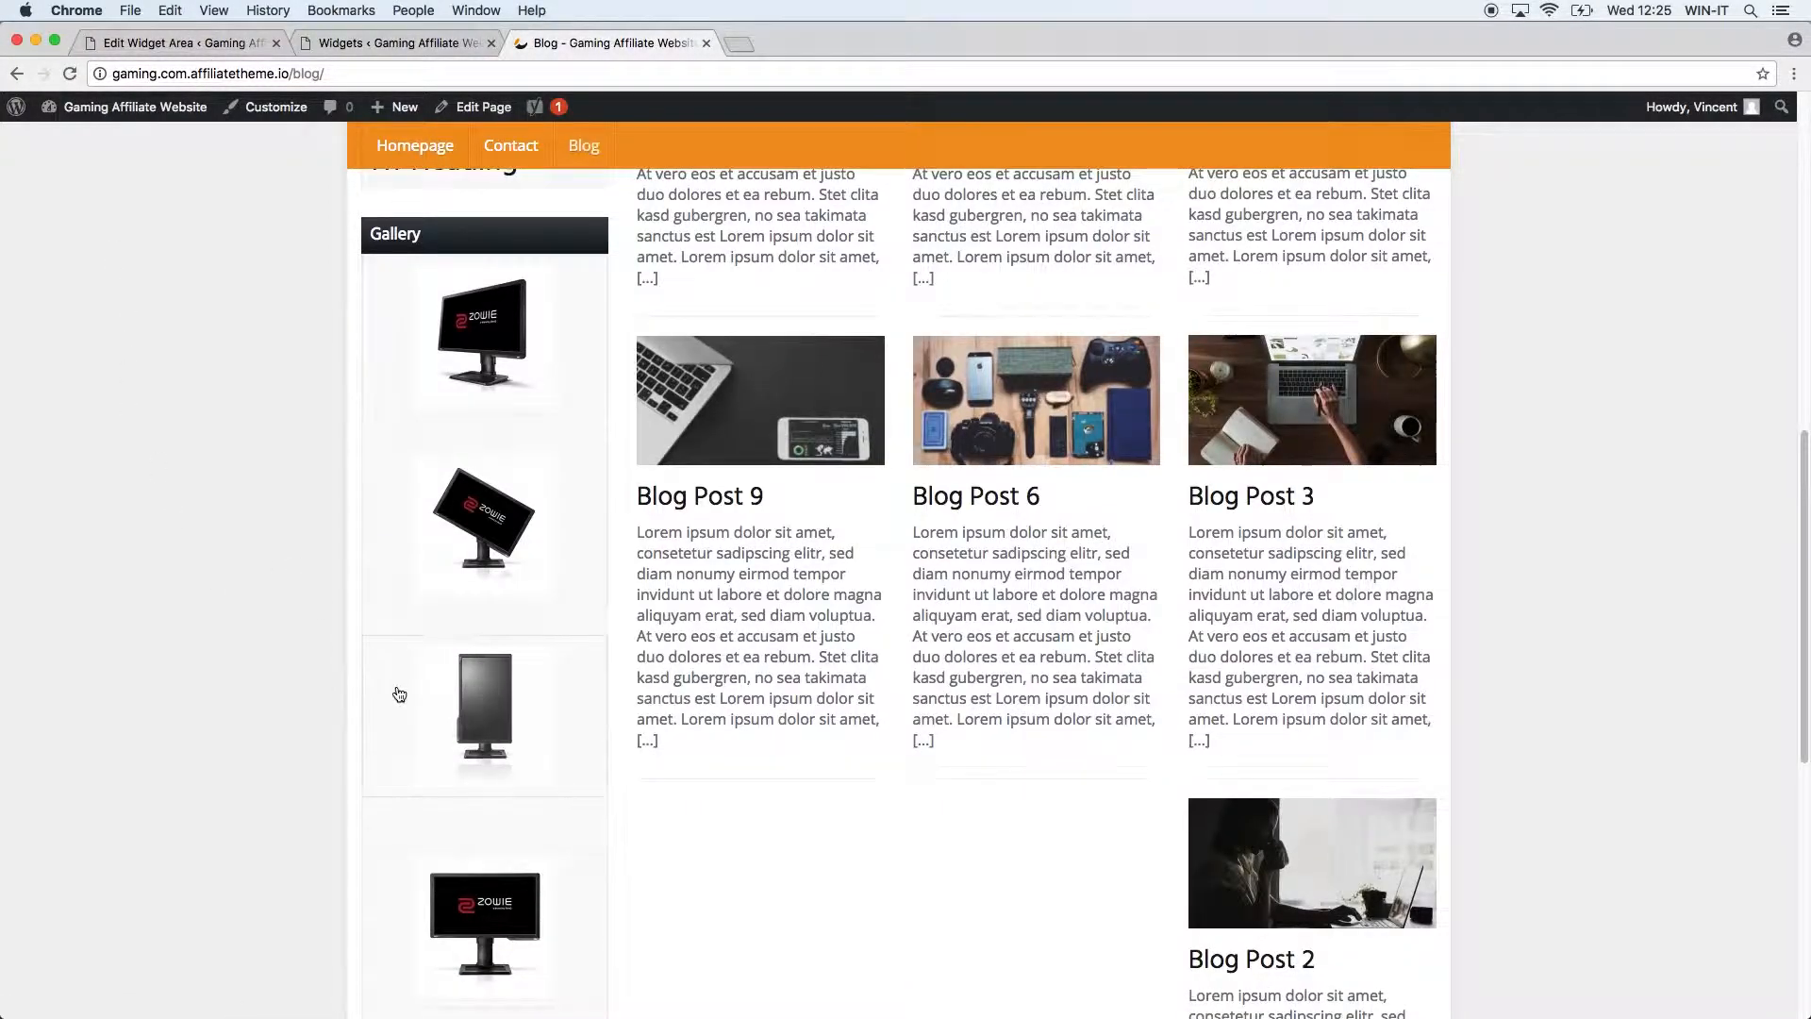
scroll(500, 707, "down", 7)
scroll(505, 613, "up", 10)
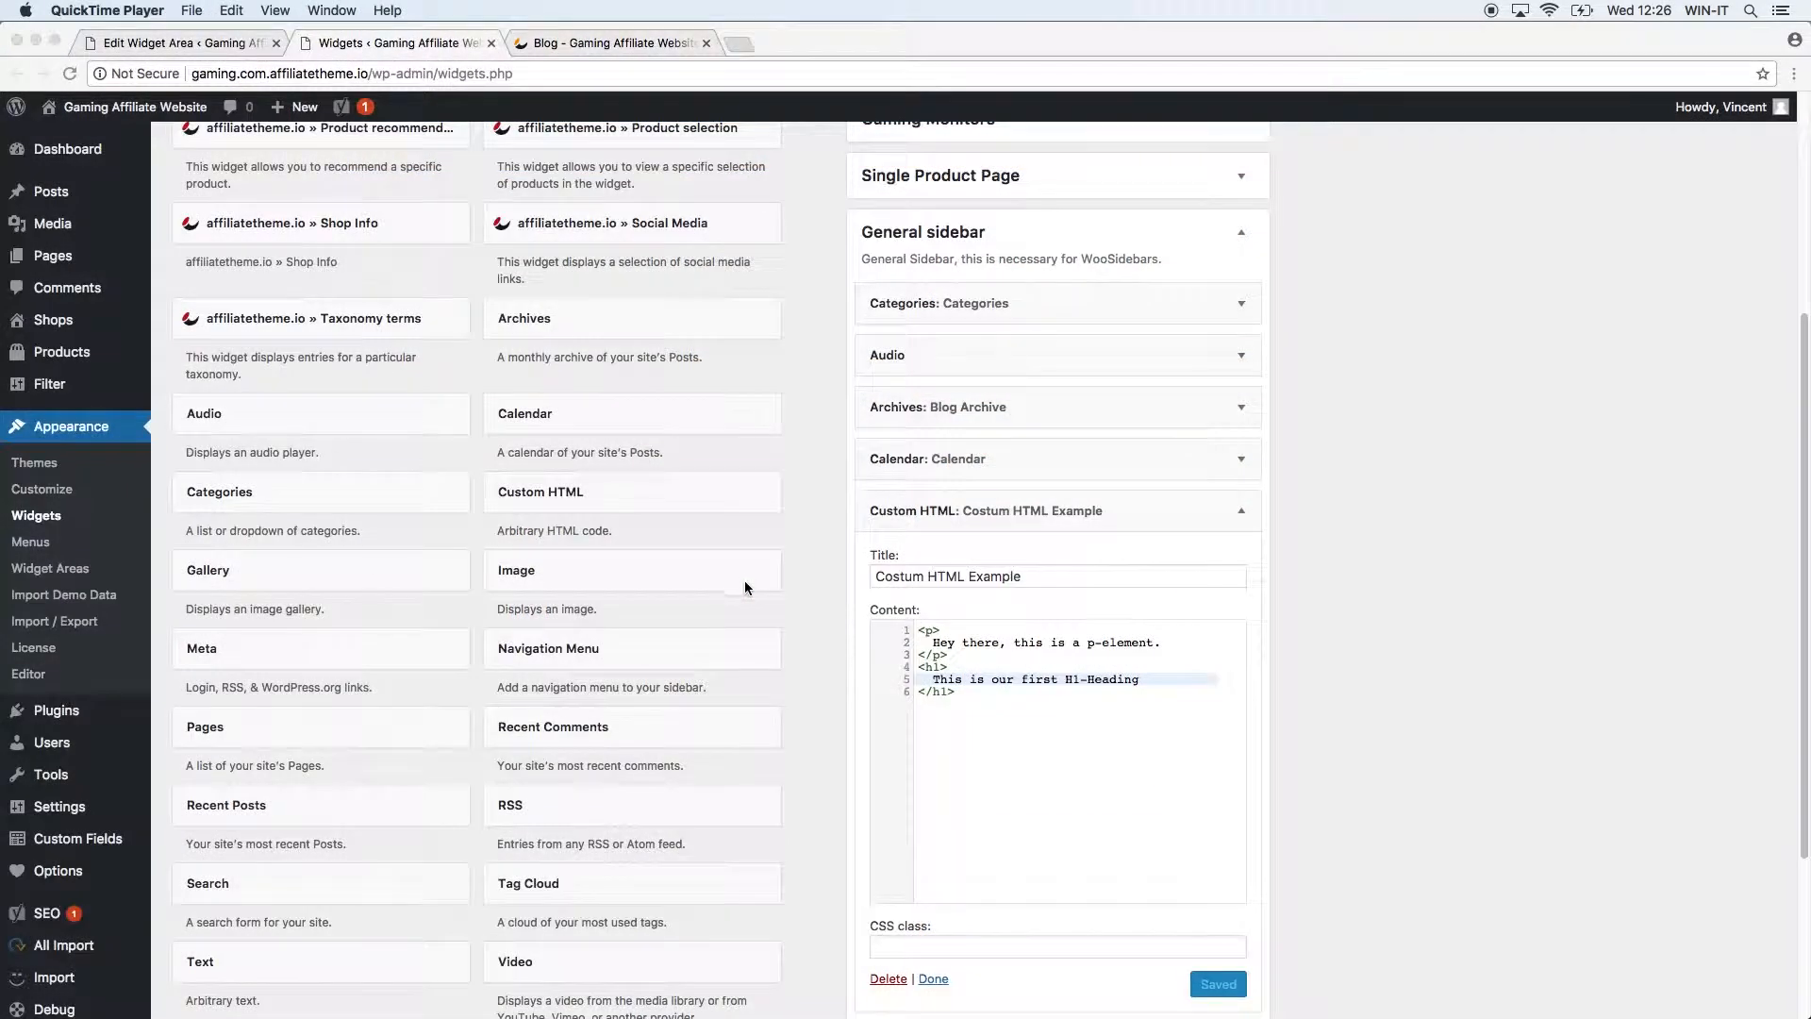
Add an Image widget titled 'Sample Image' showing the tilted Zowie monitor image.
left_click(695, 569)
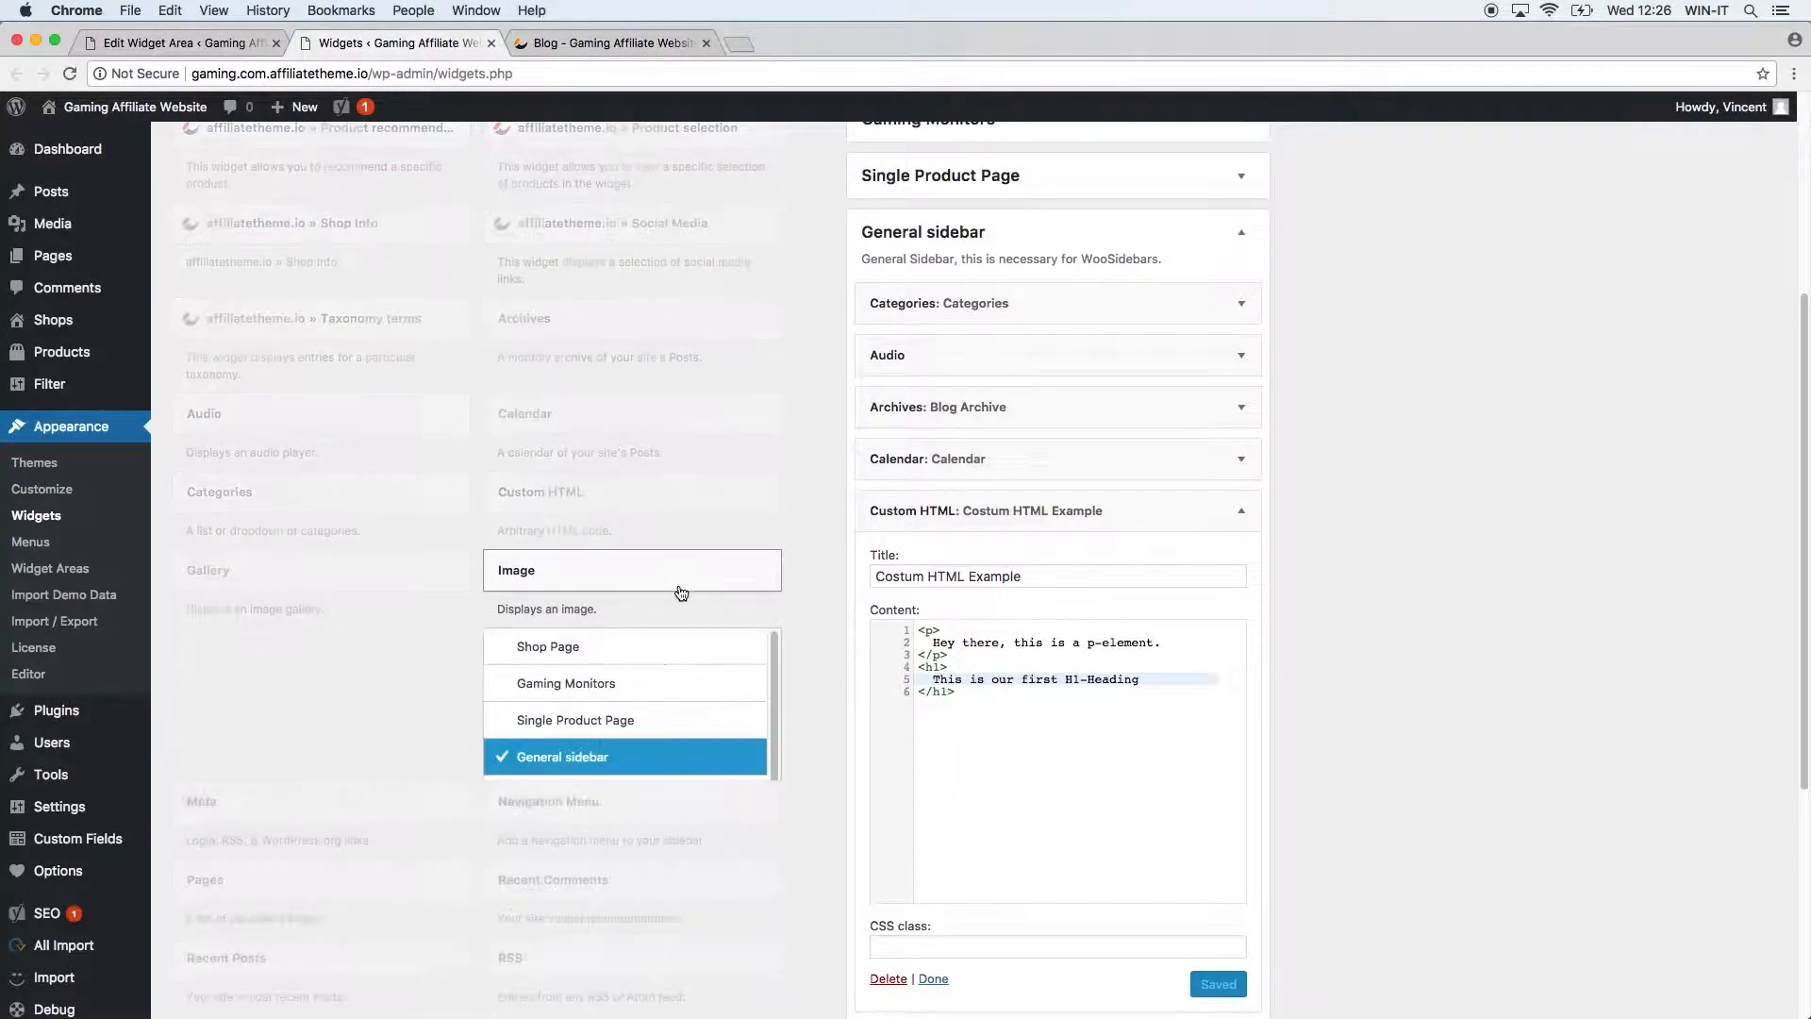
left_click(677, 578)
left_click(664, 934)
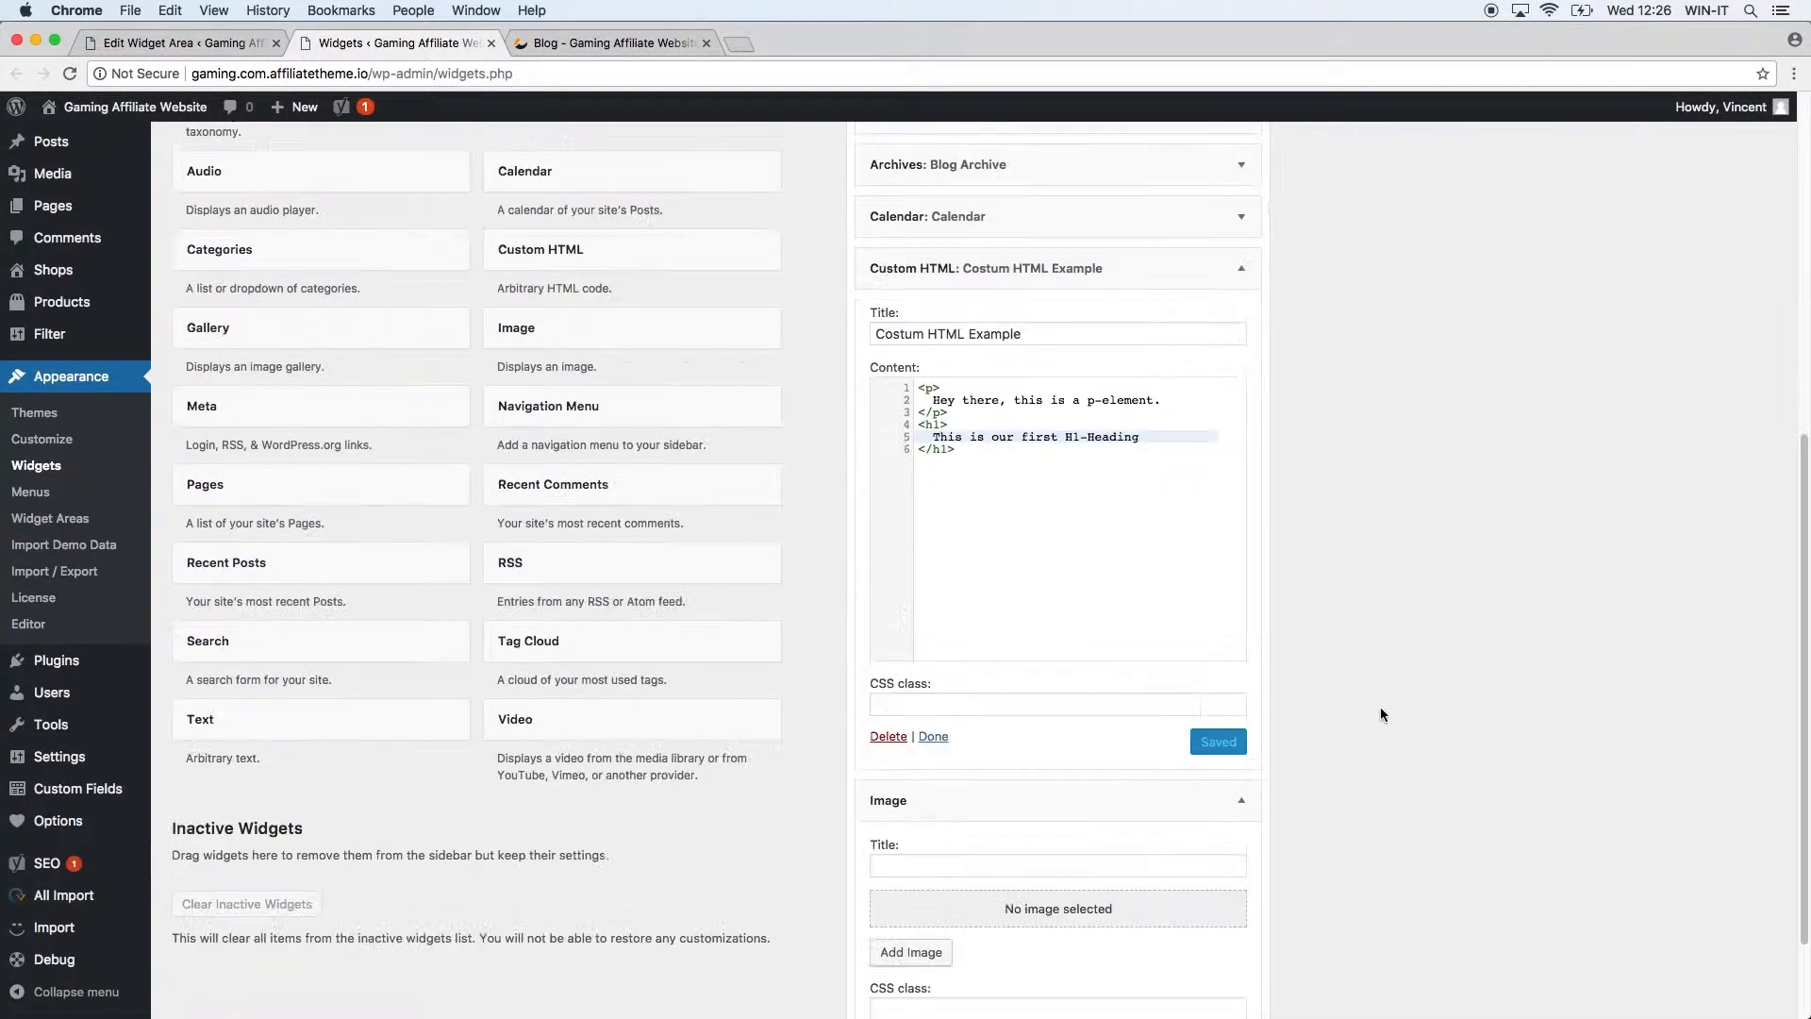
left_click(951, 730)
type("Sam")
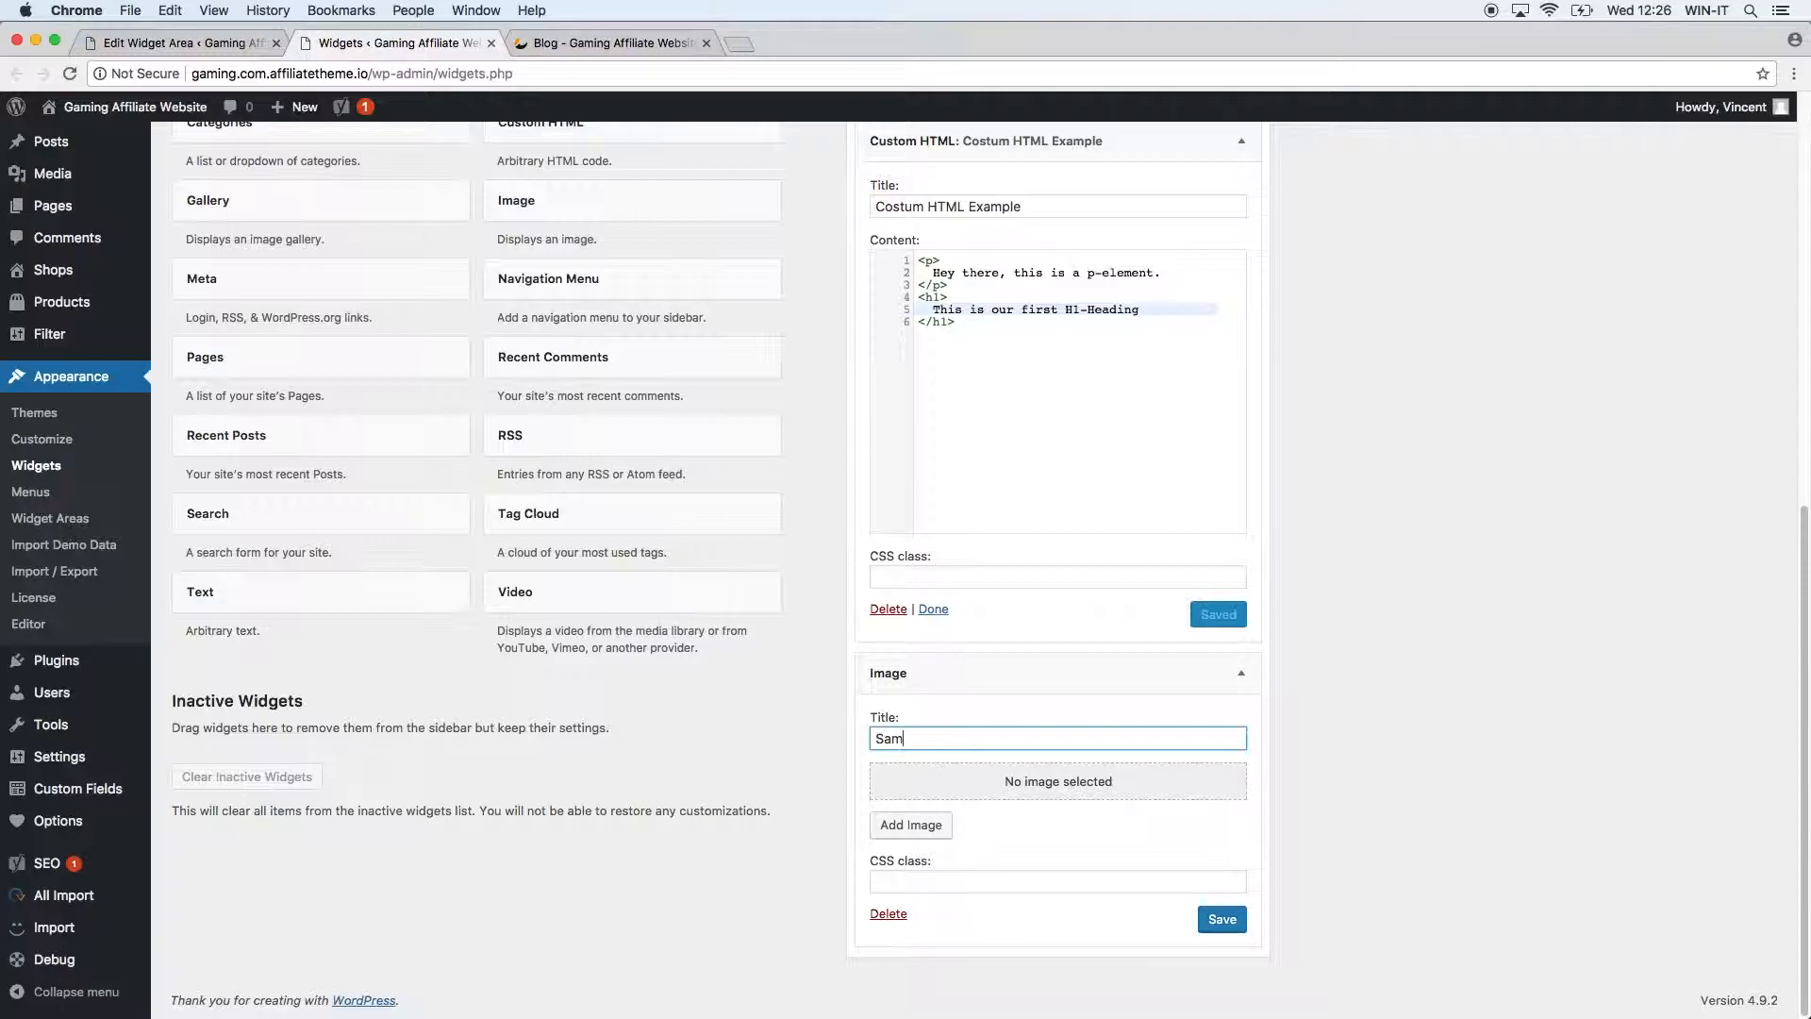
type("ple Image")
left_click(934, 826)
left_click(415, 417)
left_click(1714, 962)
scroll(1311, 849, "down", 5)
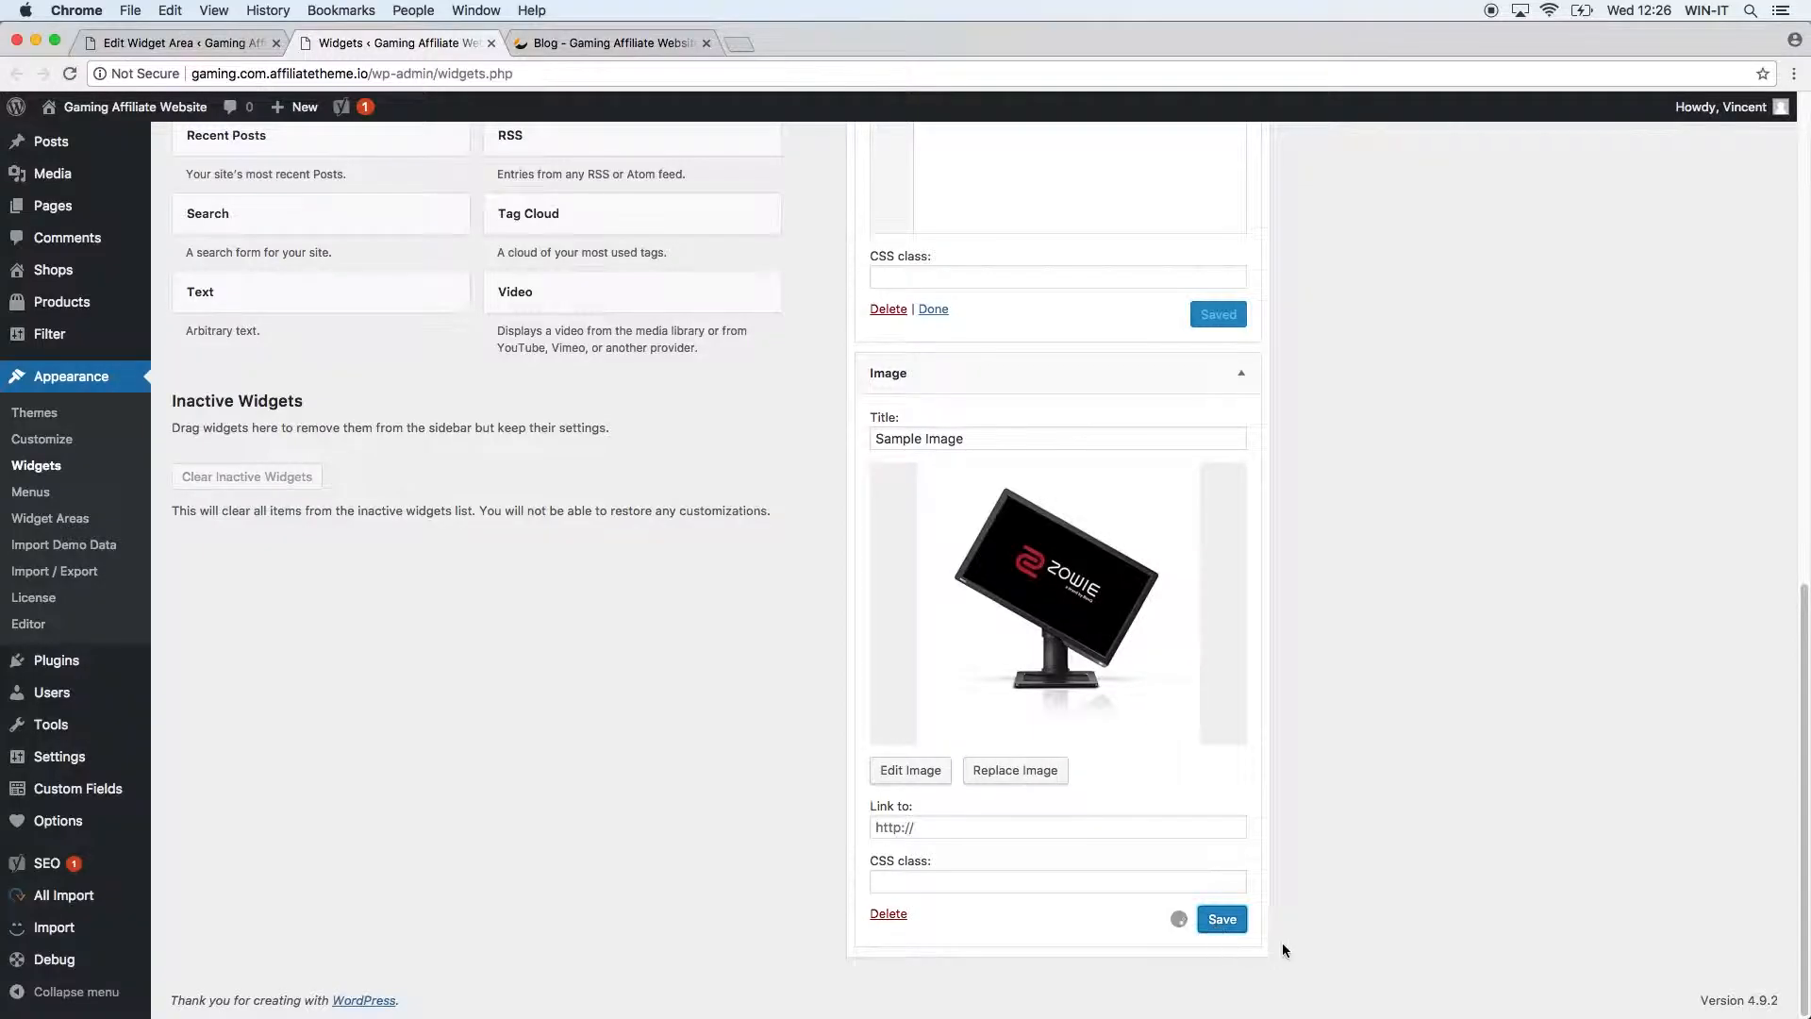
Copy the homepage URL into the image's Link to field and save the widget.
left_click(981, 829)
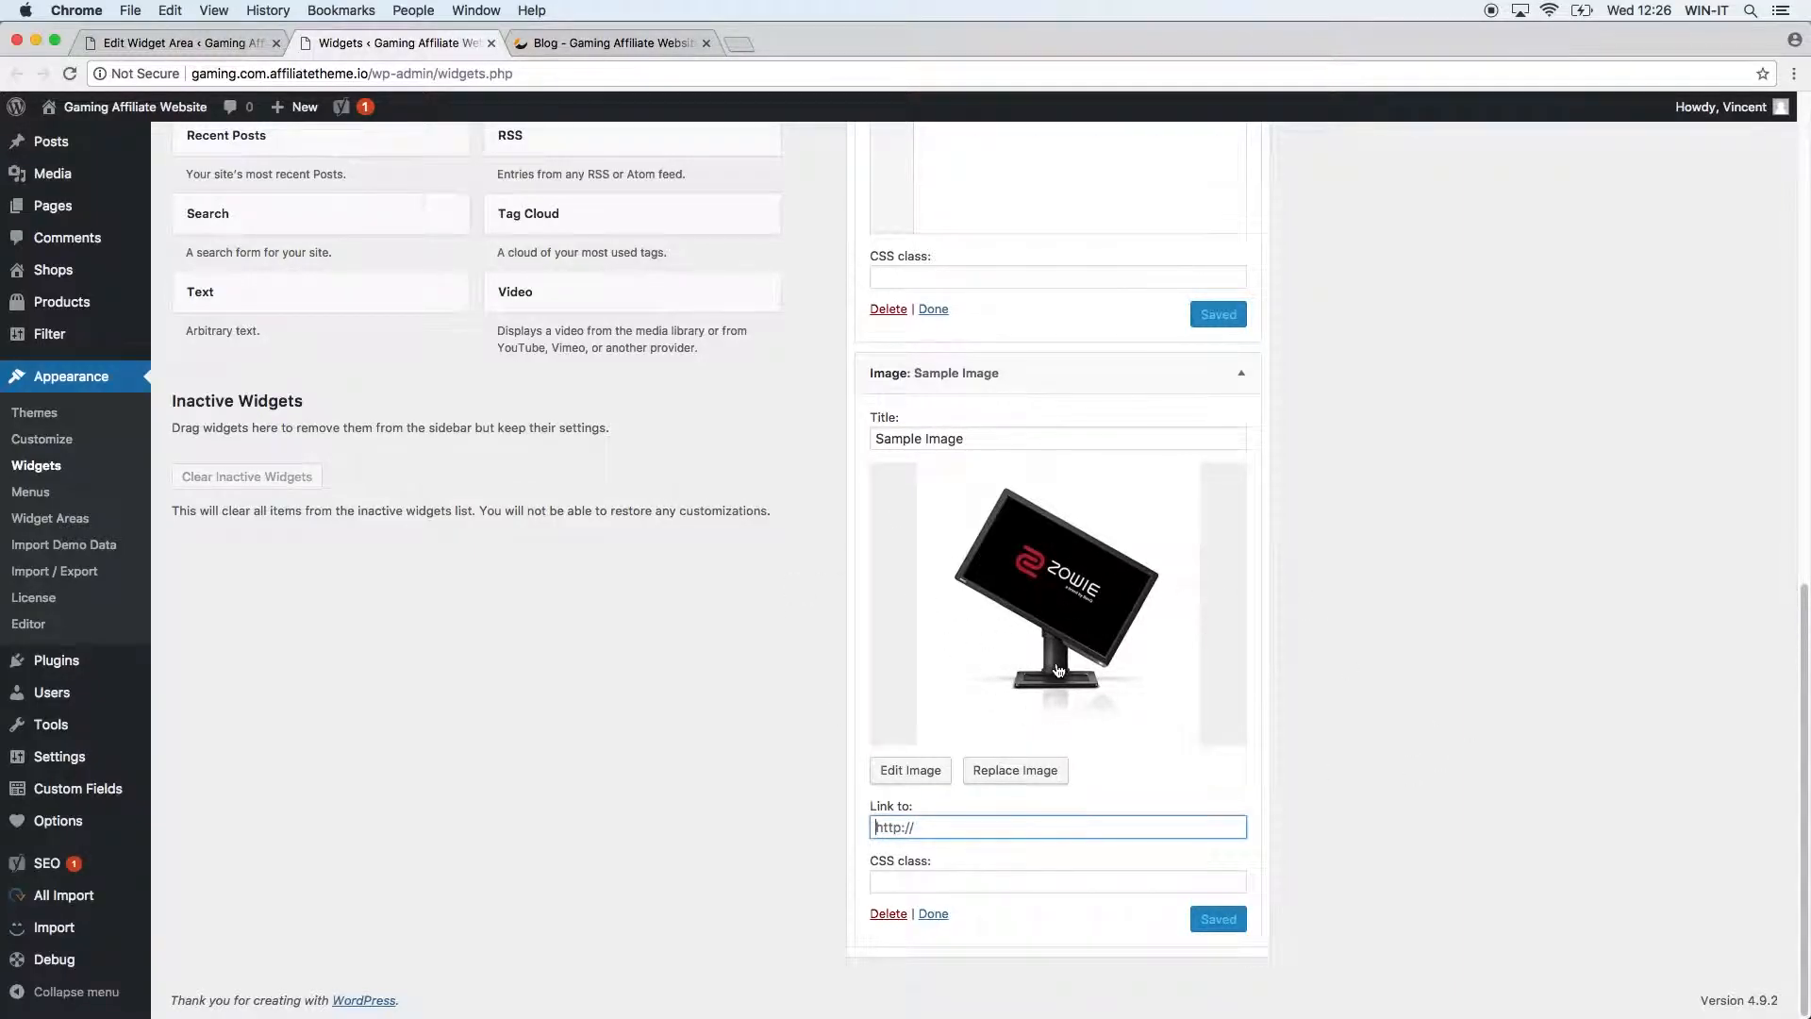
left_click(604, 44)
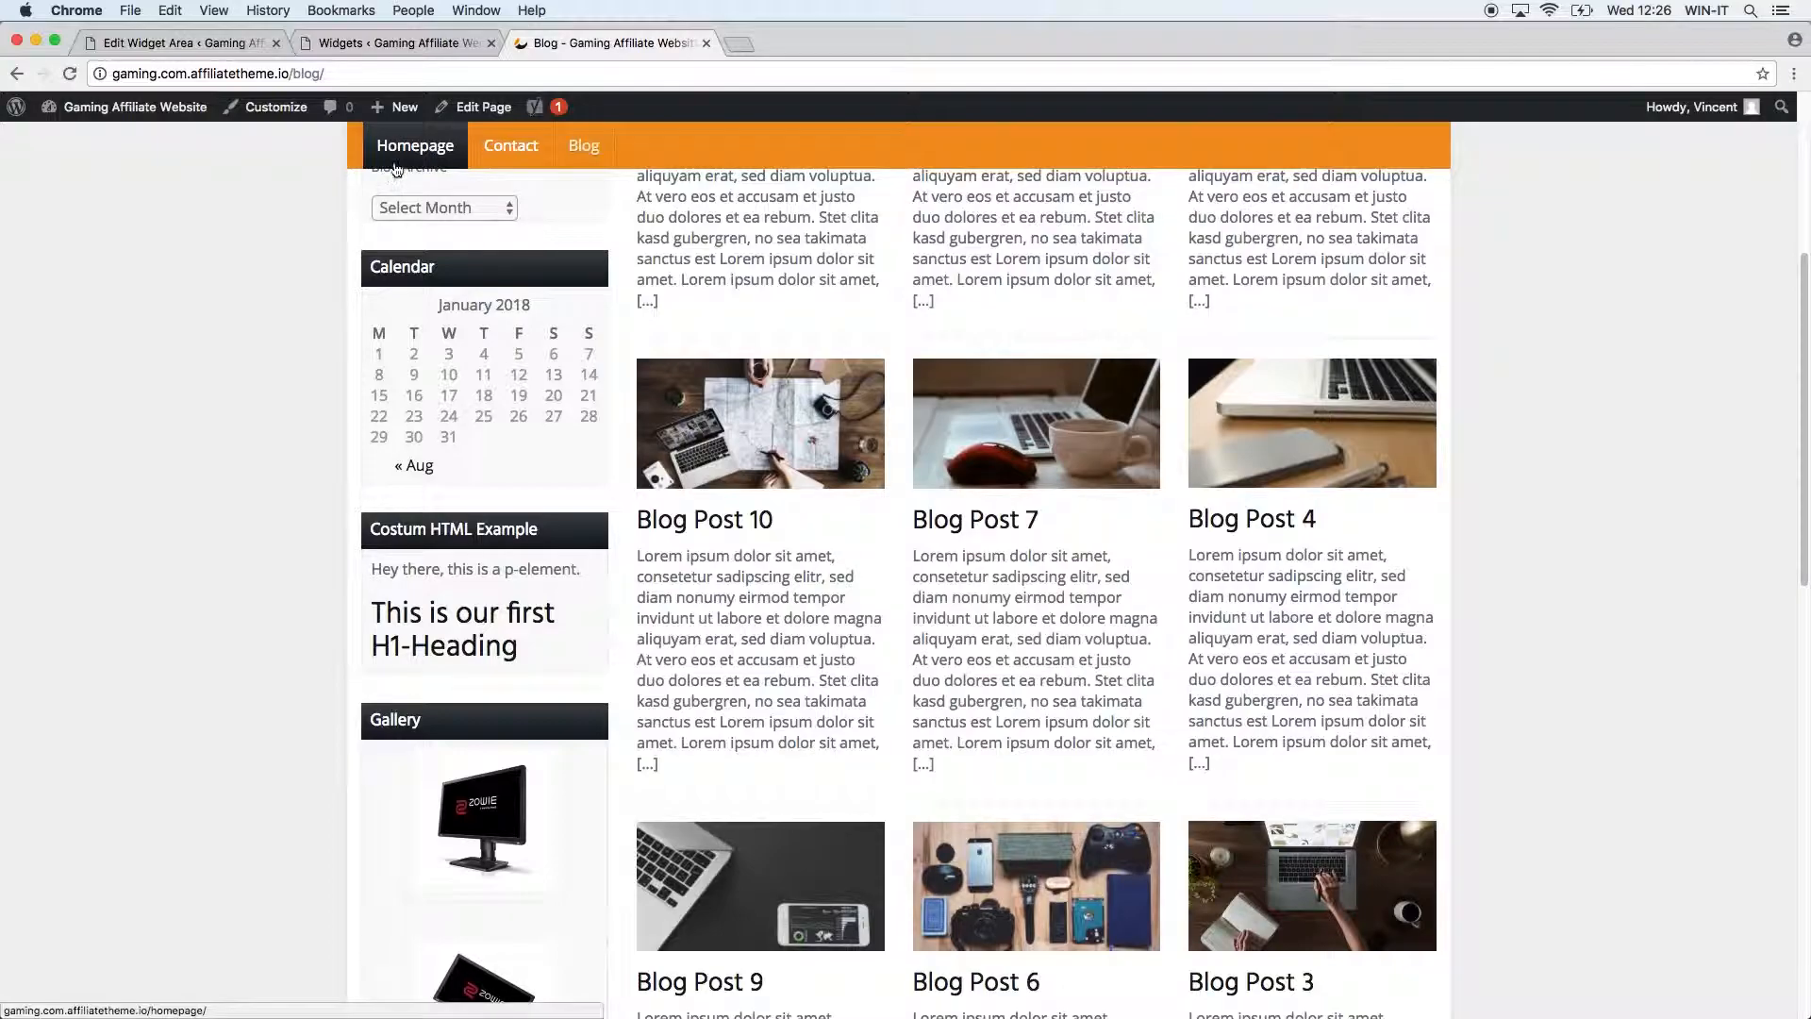
left_click(583, 146, "super")
left_click(820, 57)
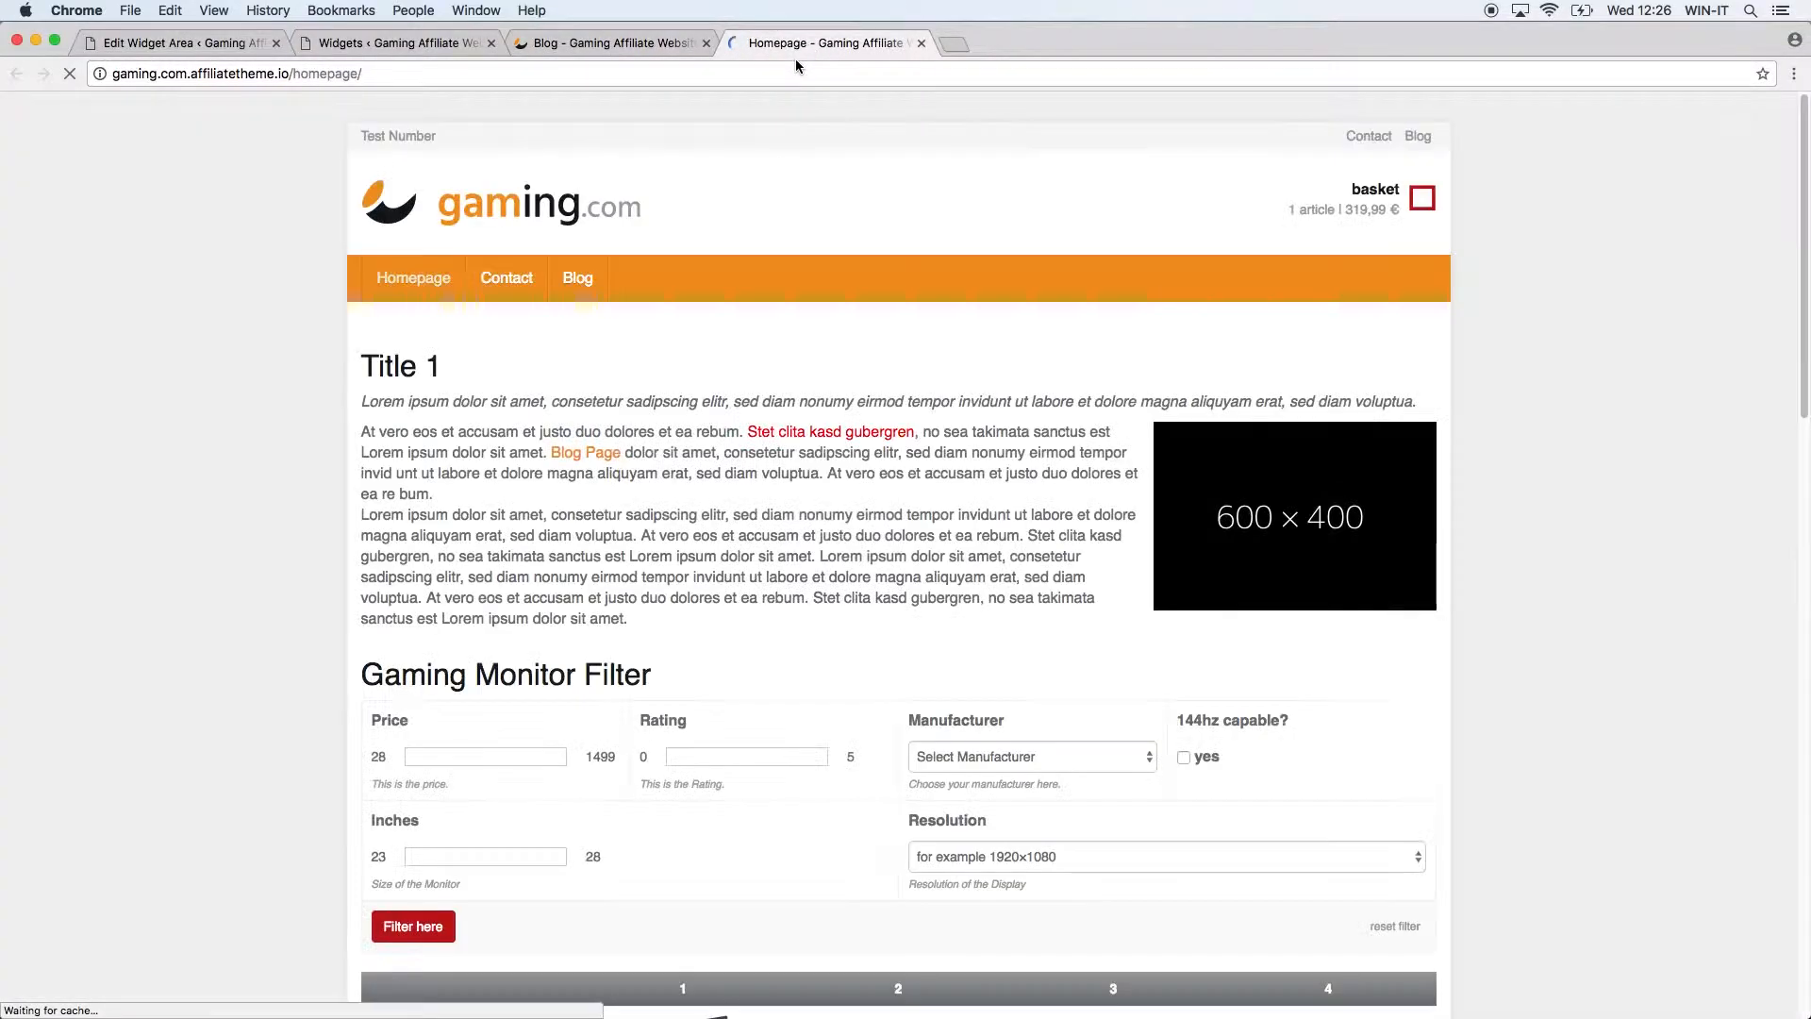
left_click(792, 66)
key("super+c")
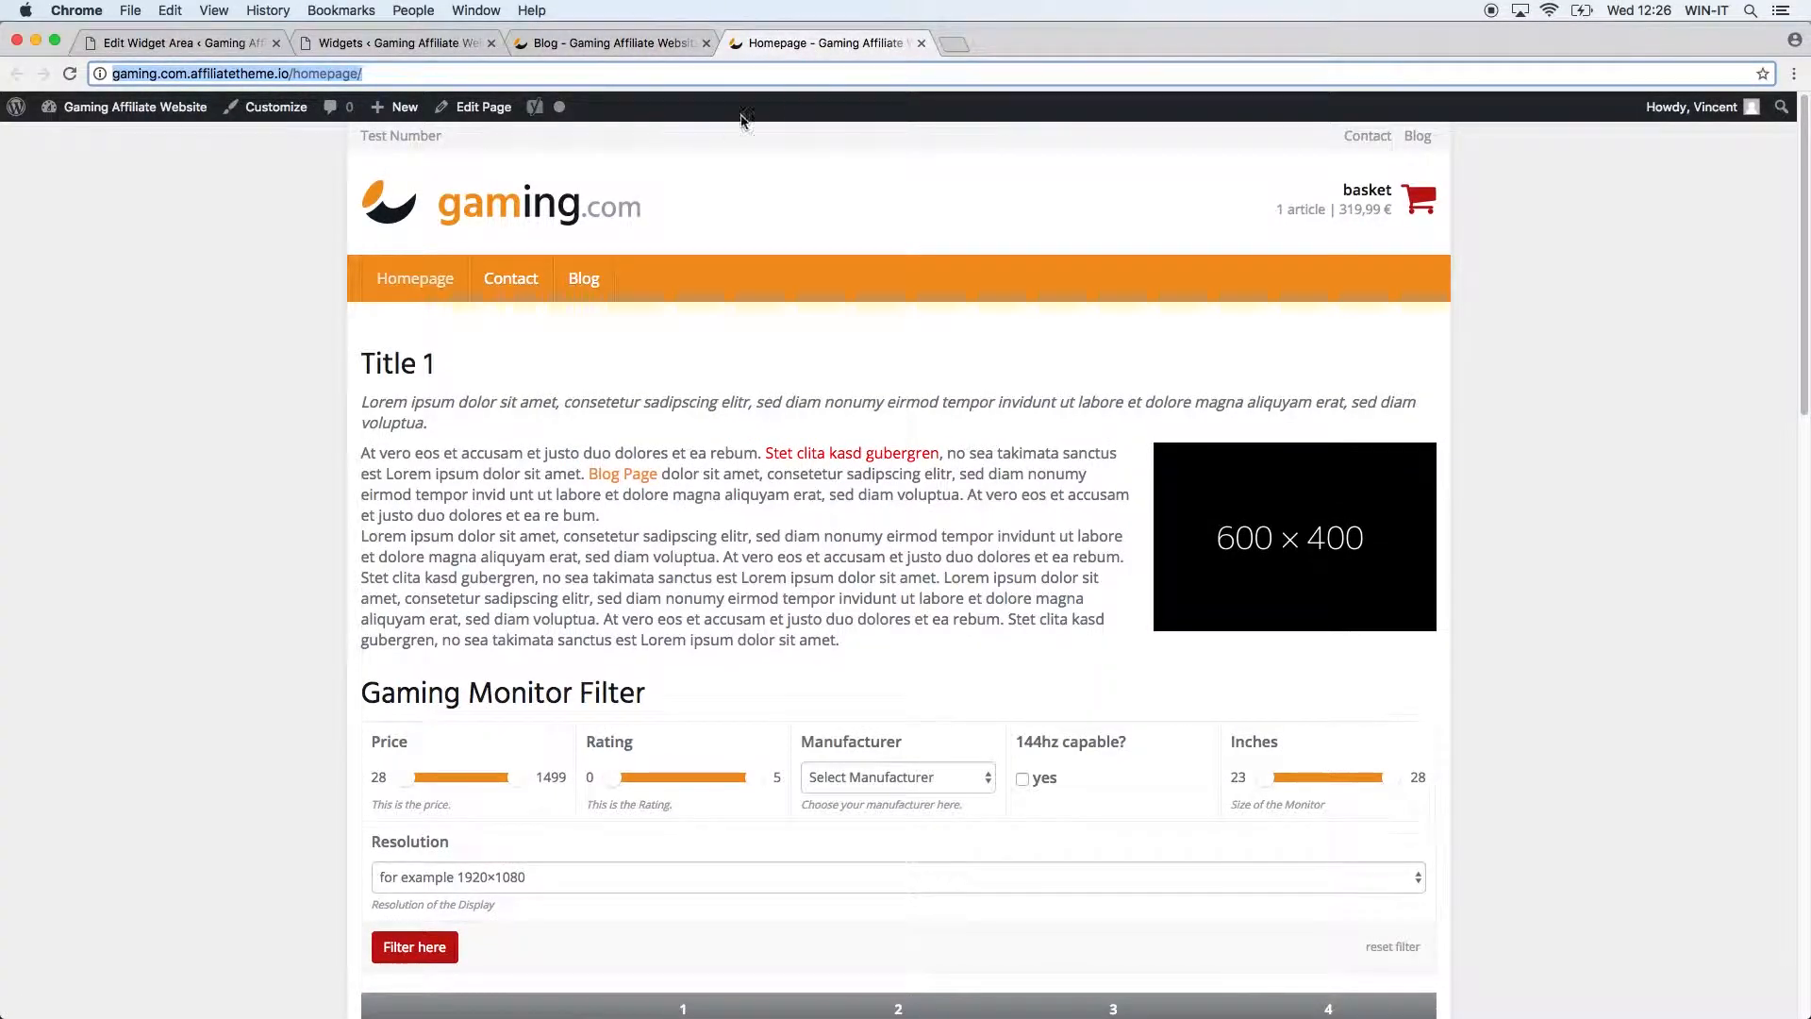
left_click(920, 43)
left_click(462, 44)
key("super+v")
left_click(1208, 923)
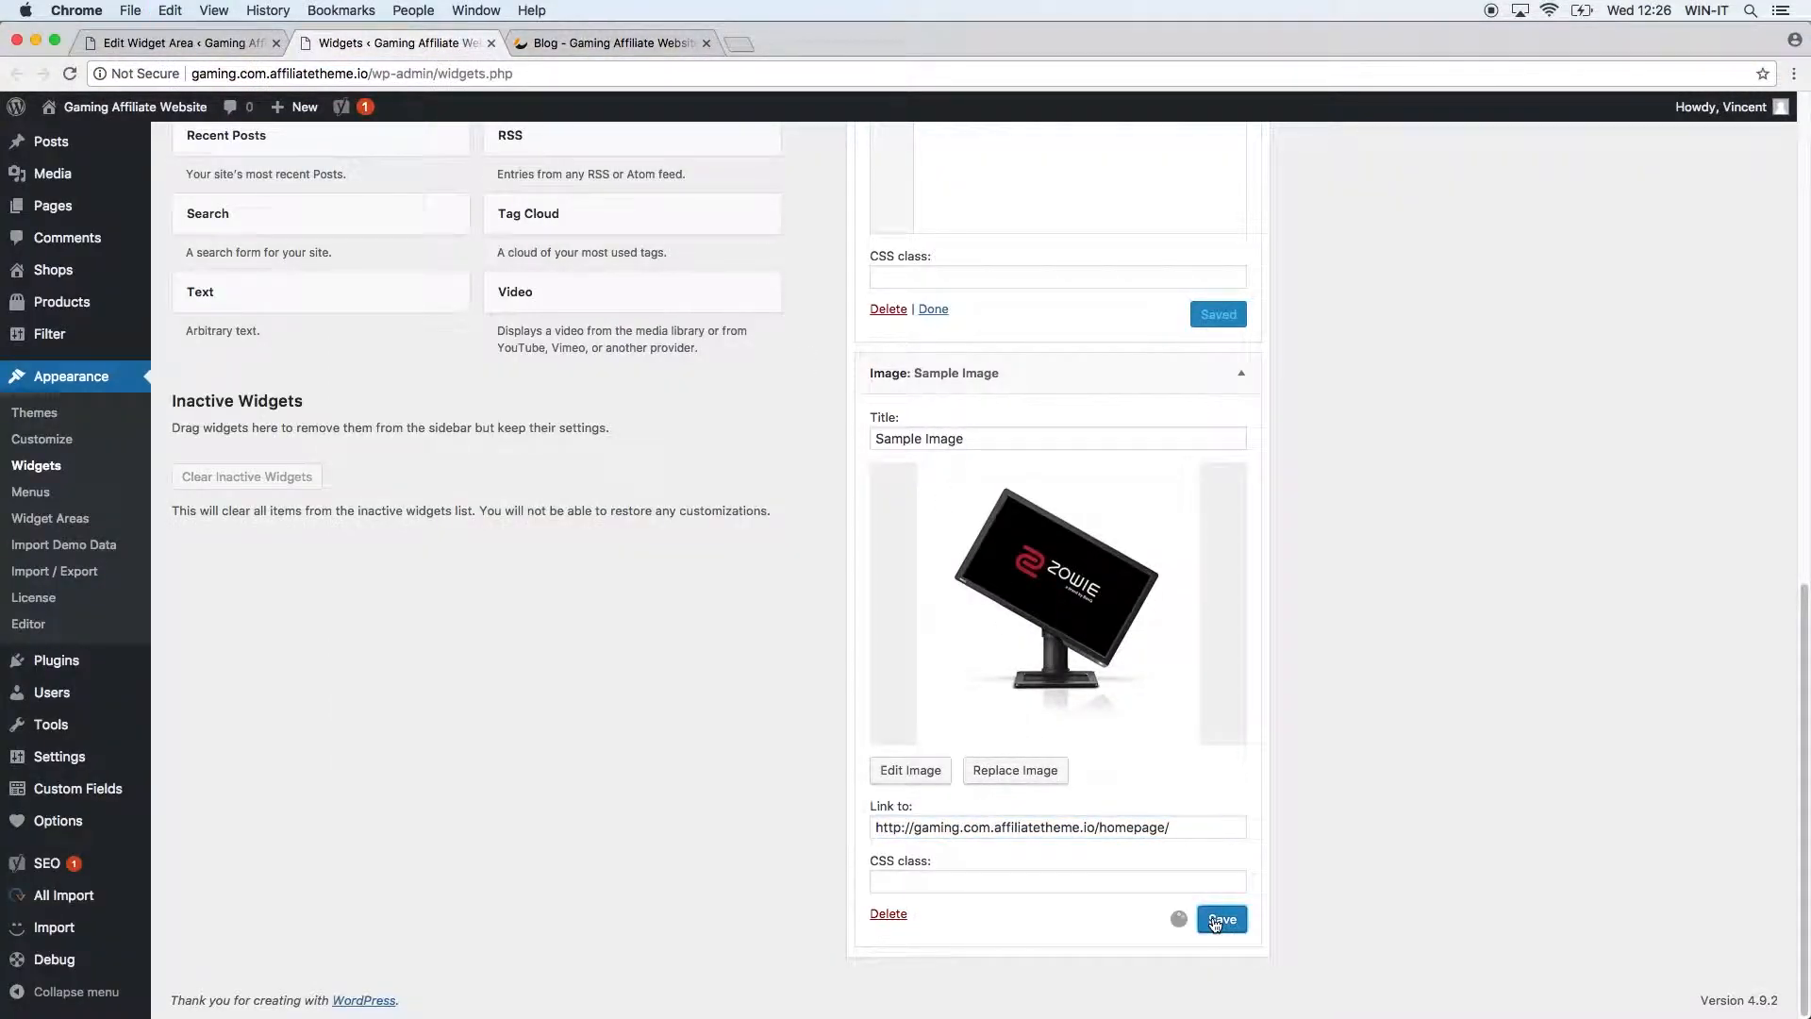
Reload the blog and follow the Sample Image link to confirm it reaches the homepage.
left_click(565, 43)
left_click(68, 73)
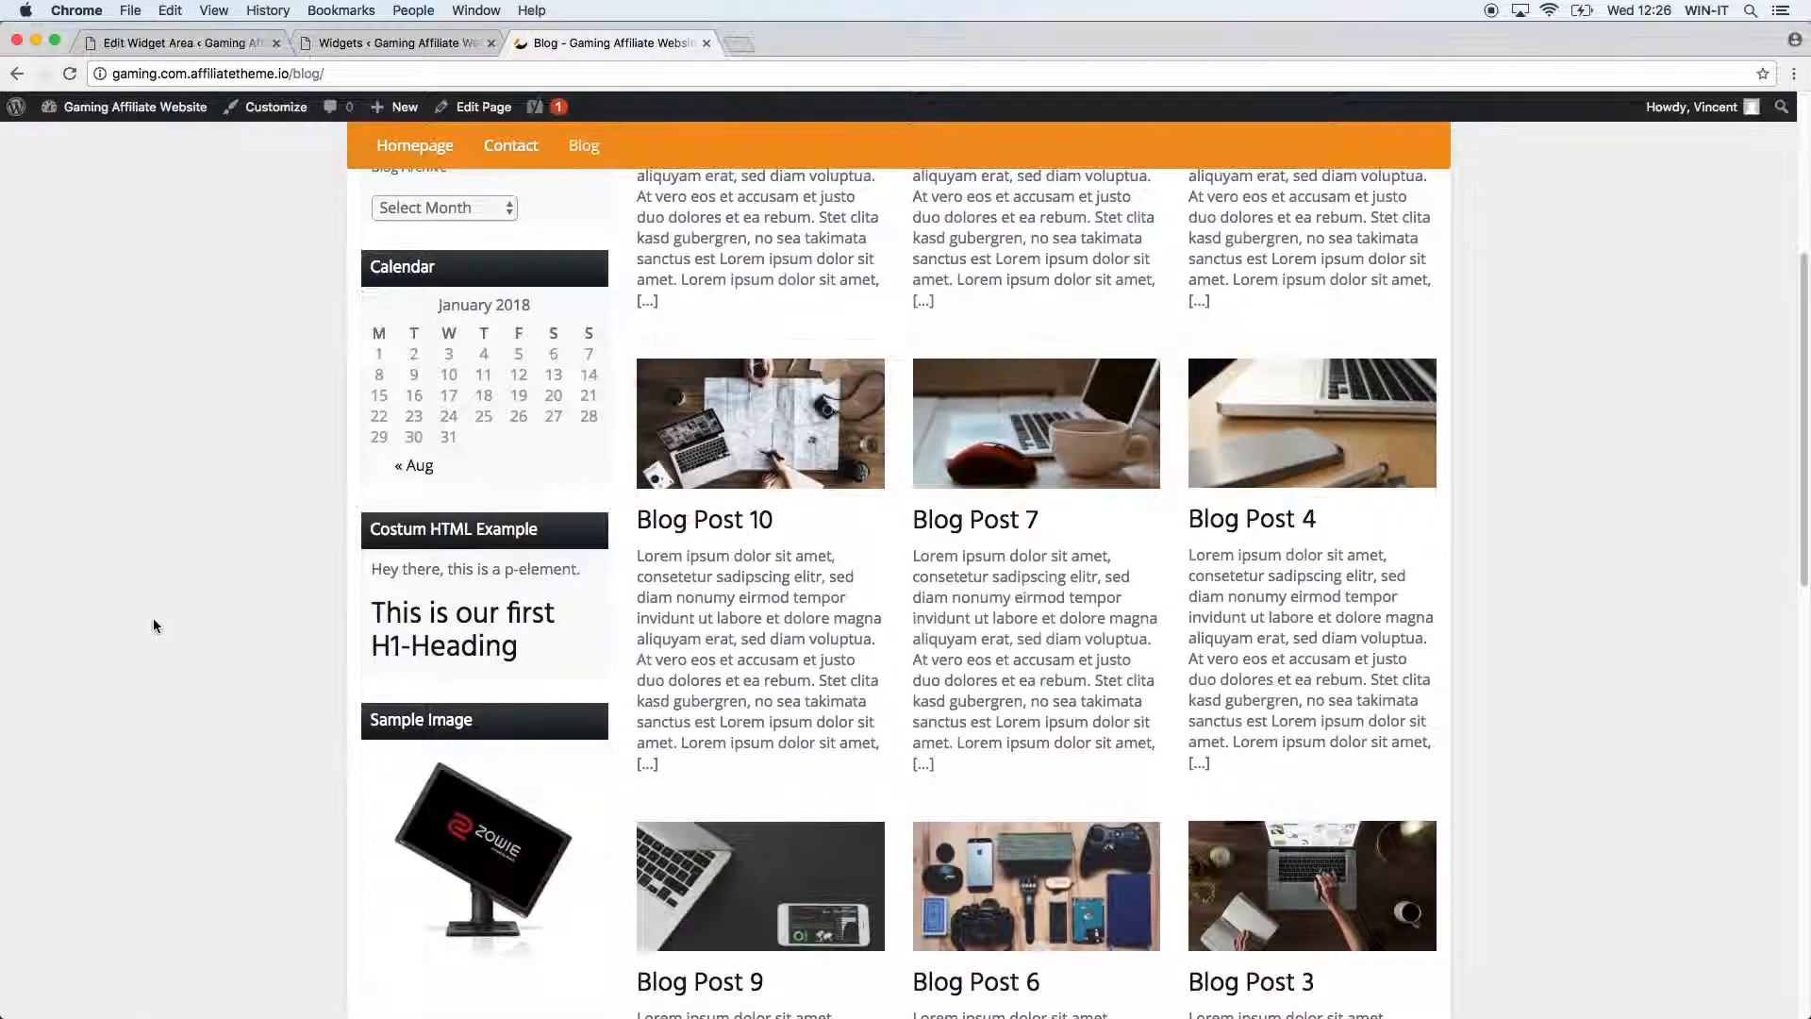
scroll(154, 625, "down", 3)
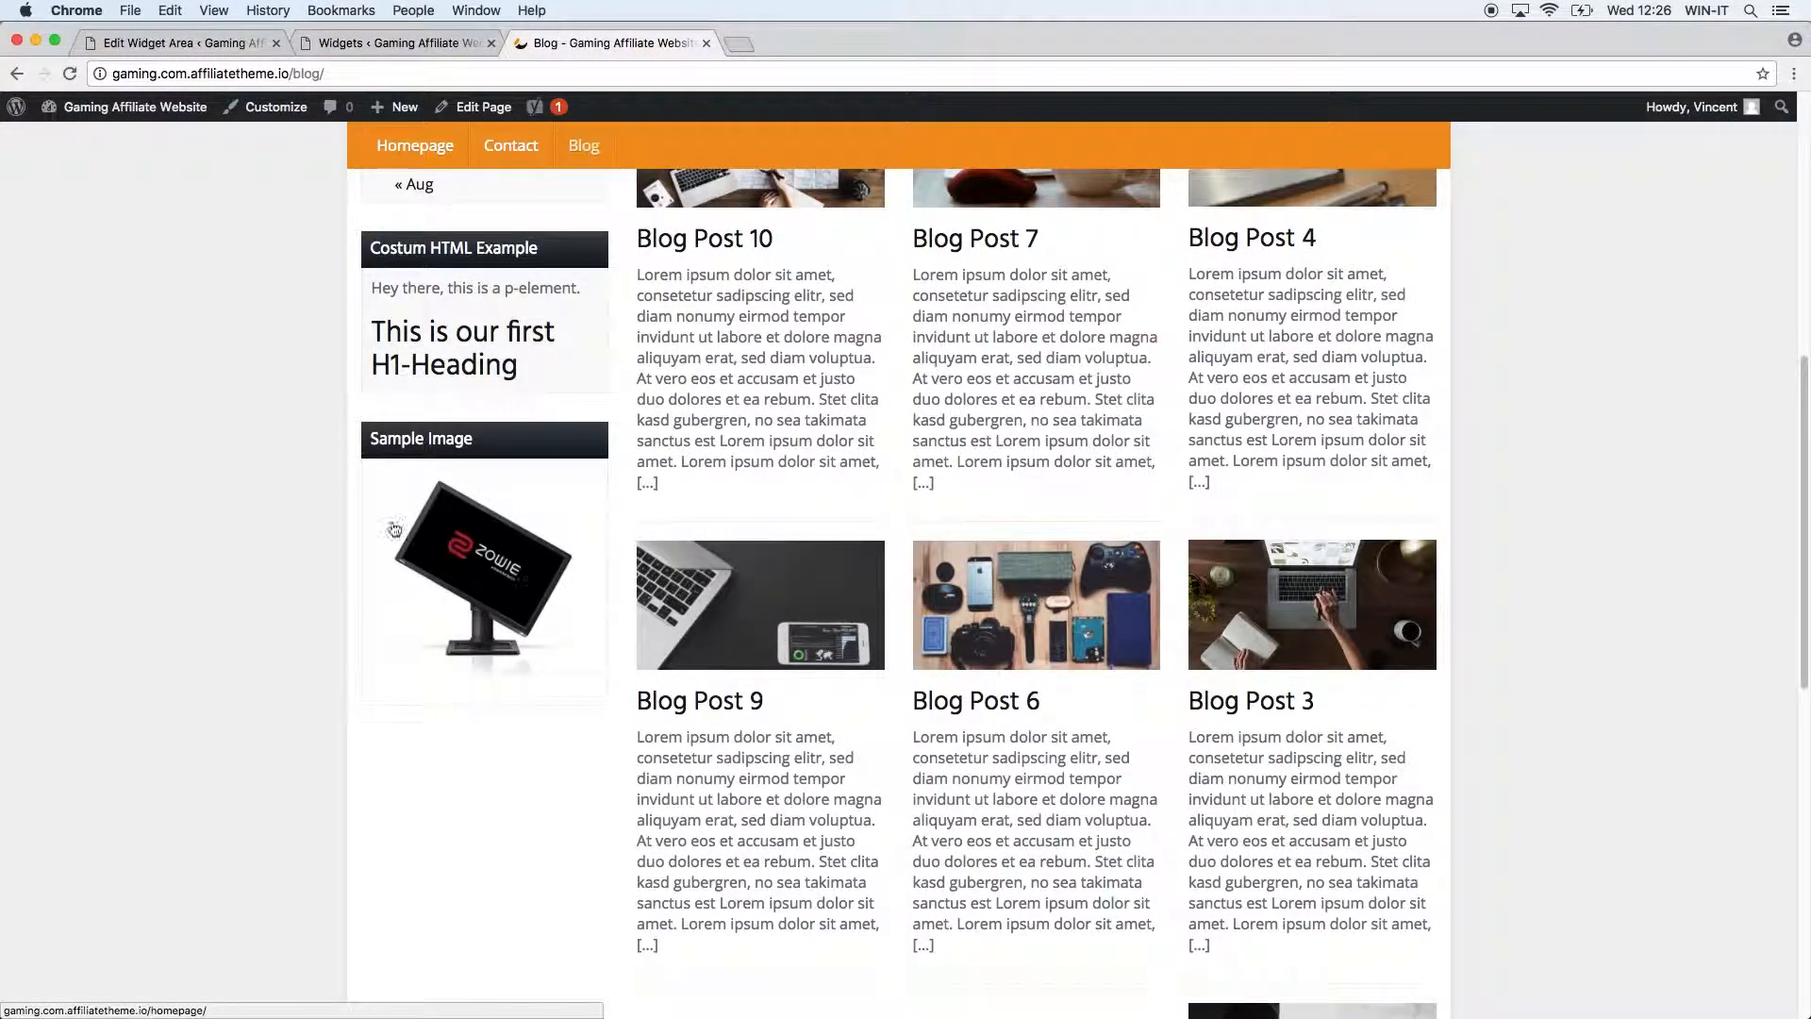
left_click(500, 599)
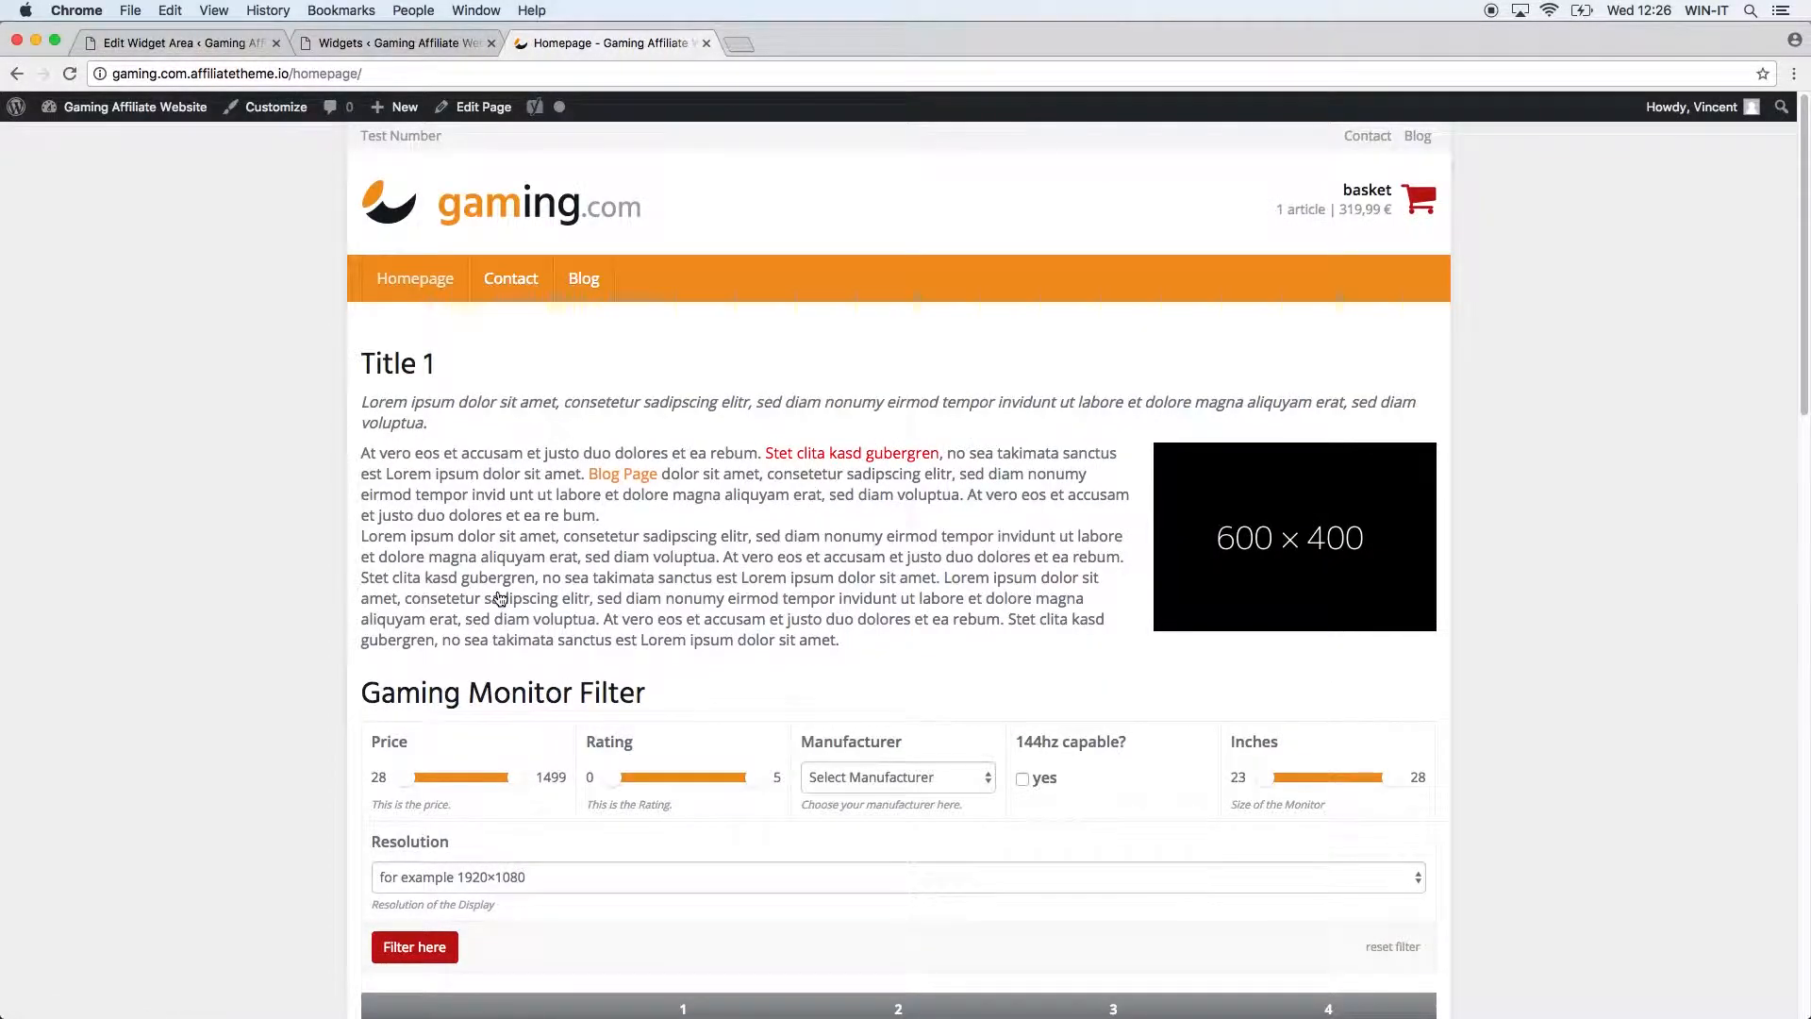
scroll(295, 586, "down", 20)
scroll(210, 594, "up", 2)
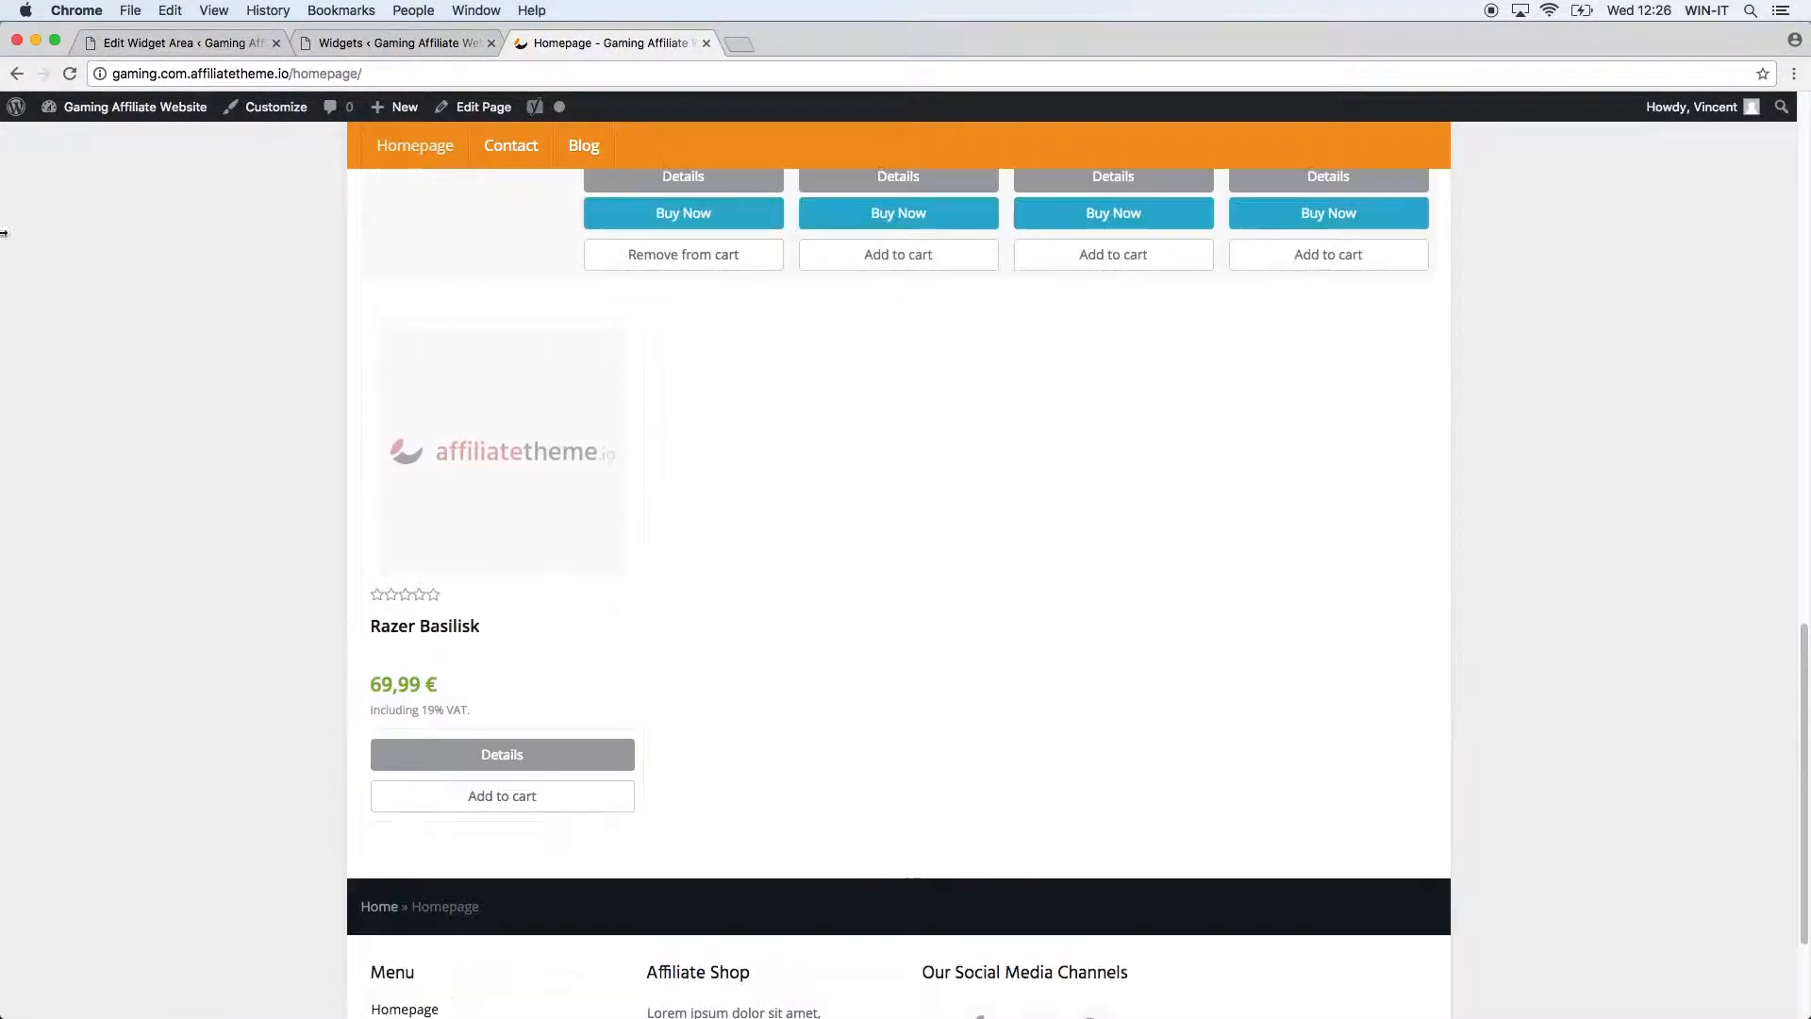
left_click(18, 74)
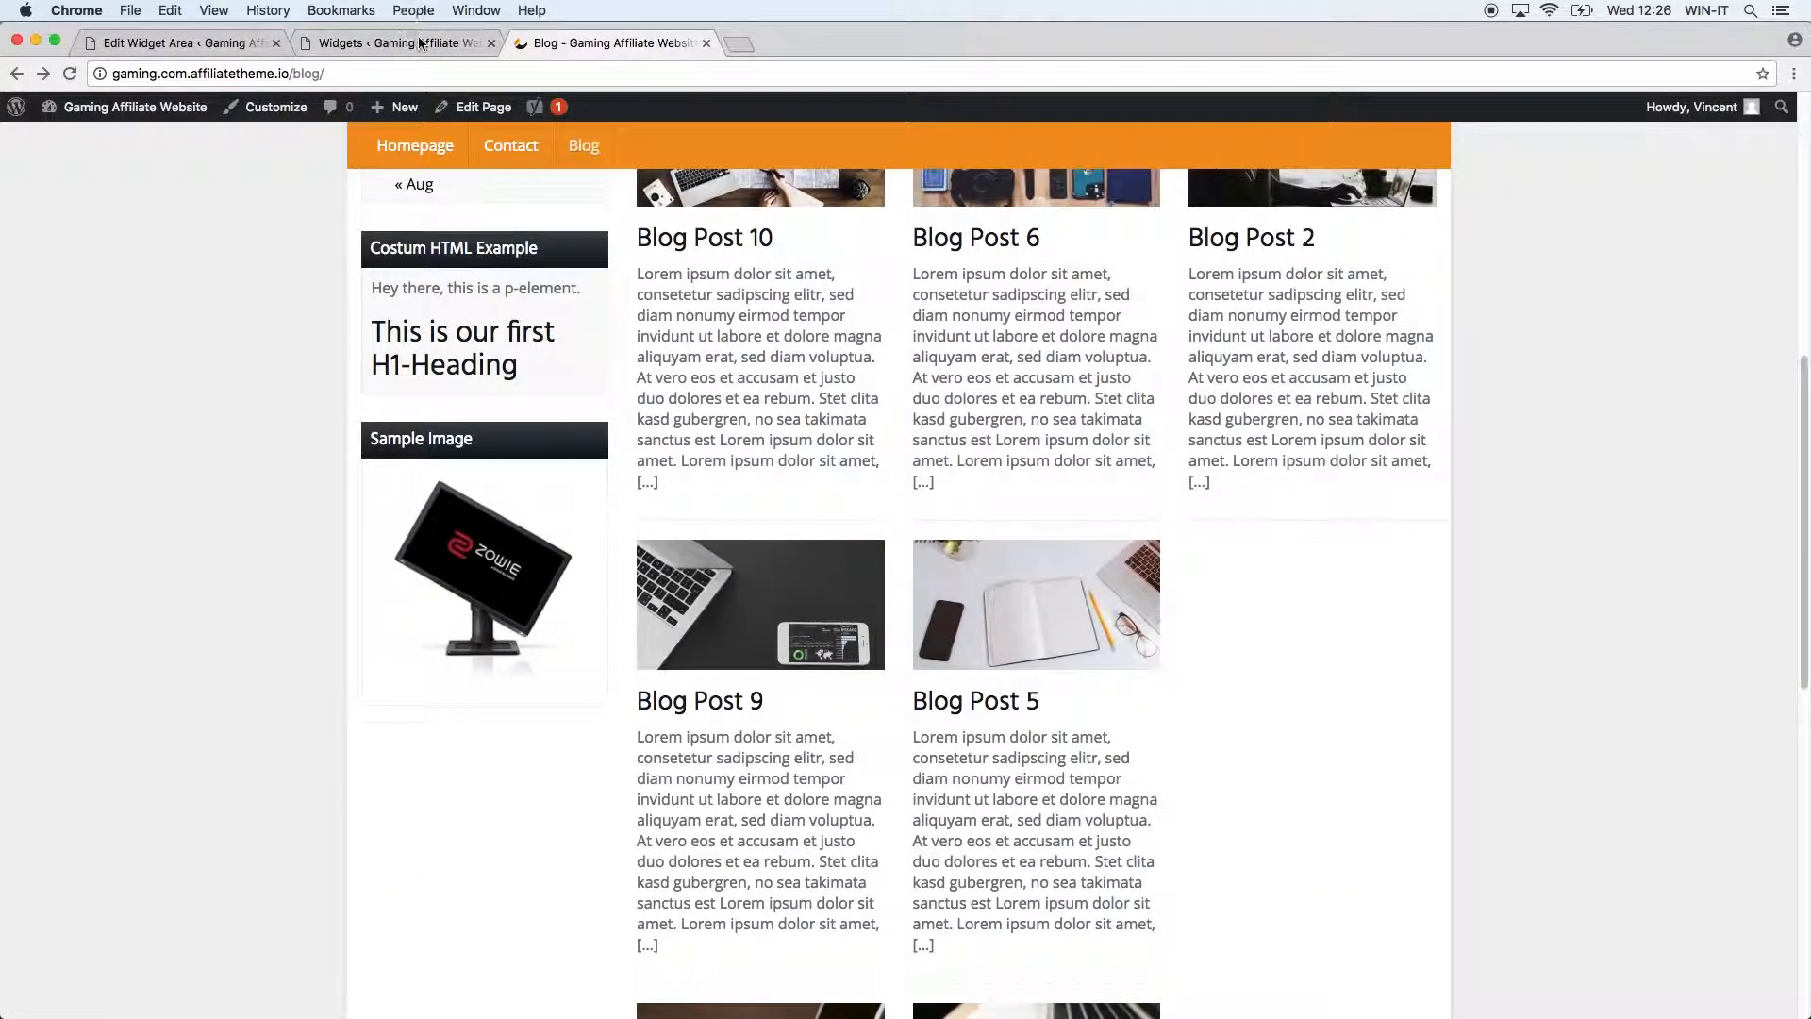
left_click(421, 43)
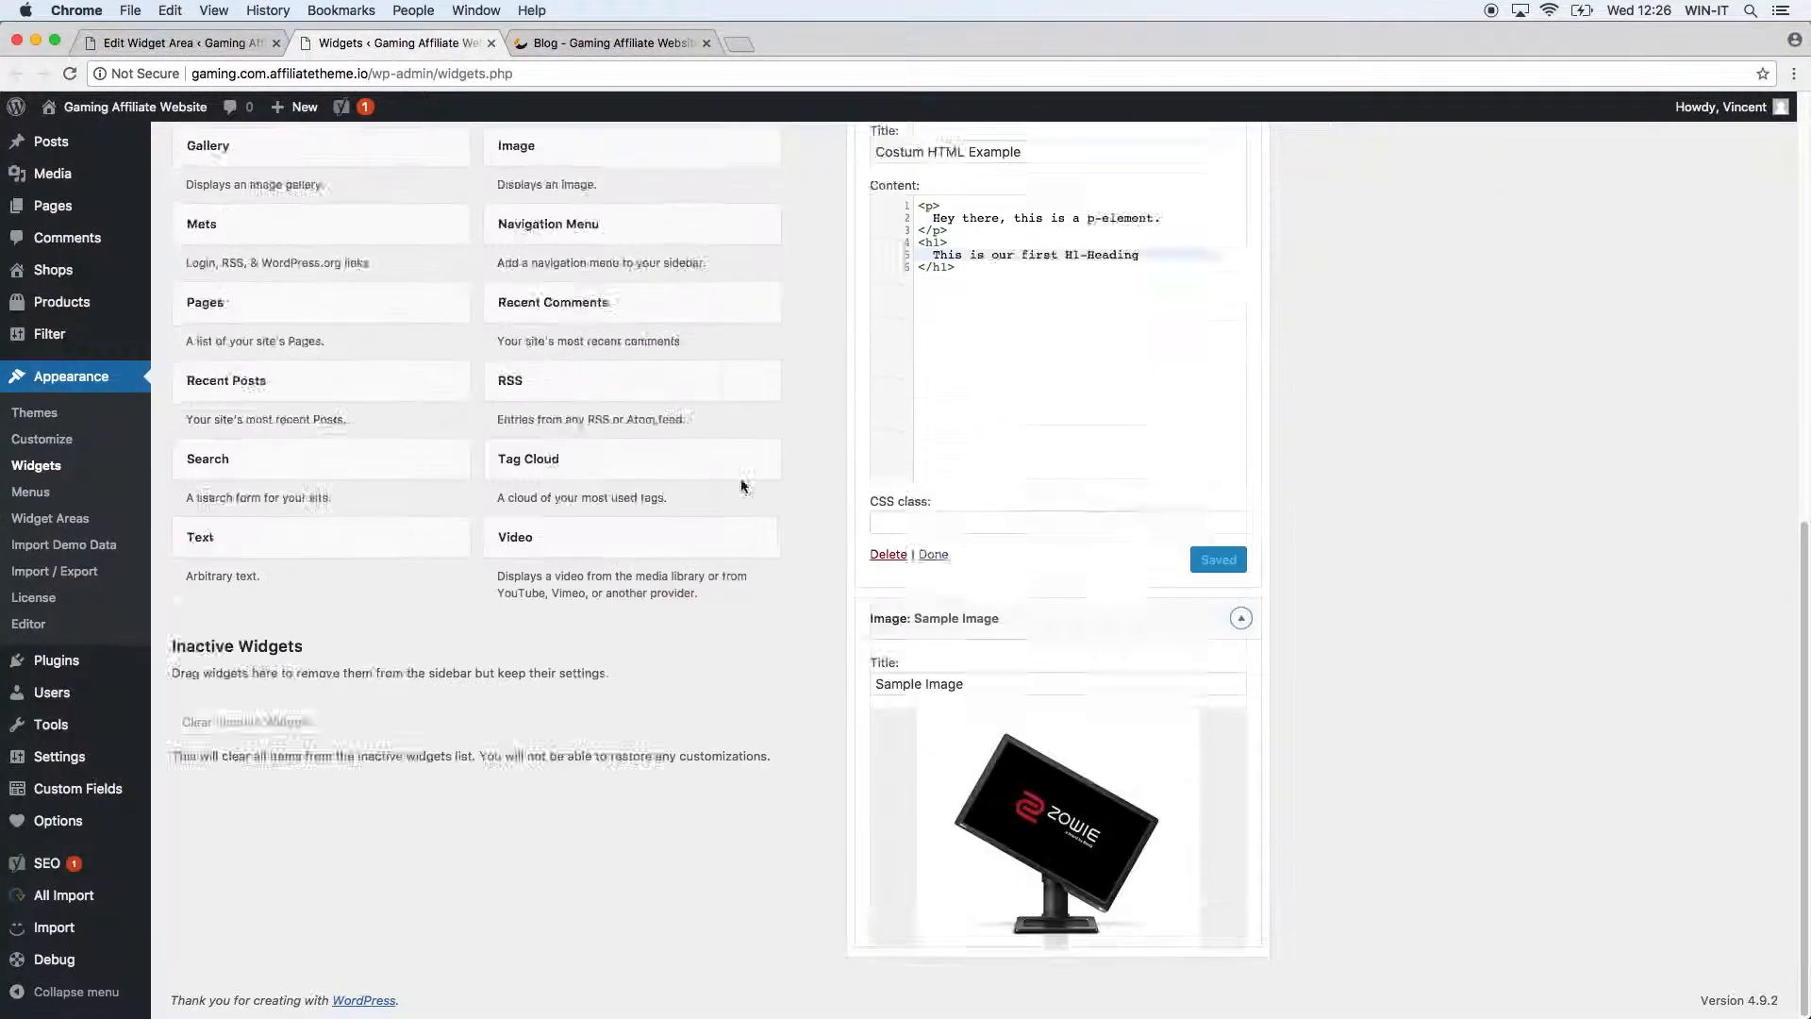
Add the Meta widget to the General sidebar below Sample Image, then view the blog.
scroll(826, 468, "up", 10)
scroll(688, 547, "down", 2)
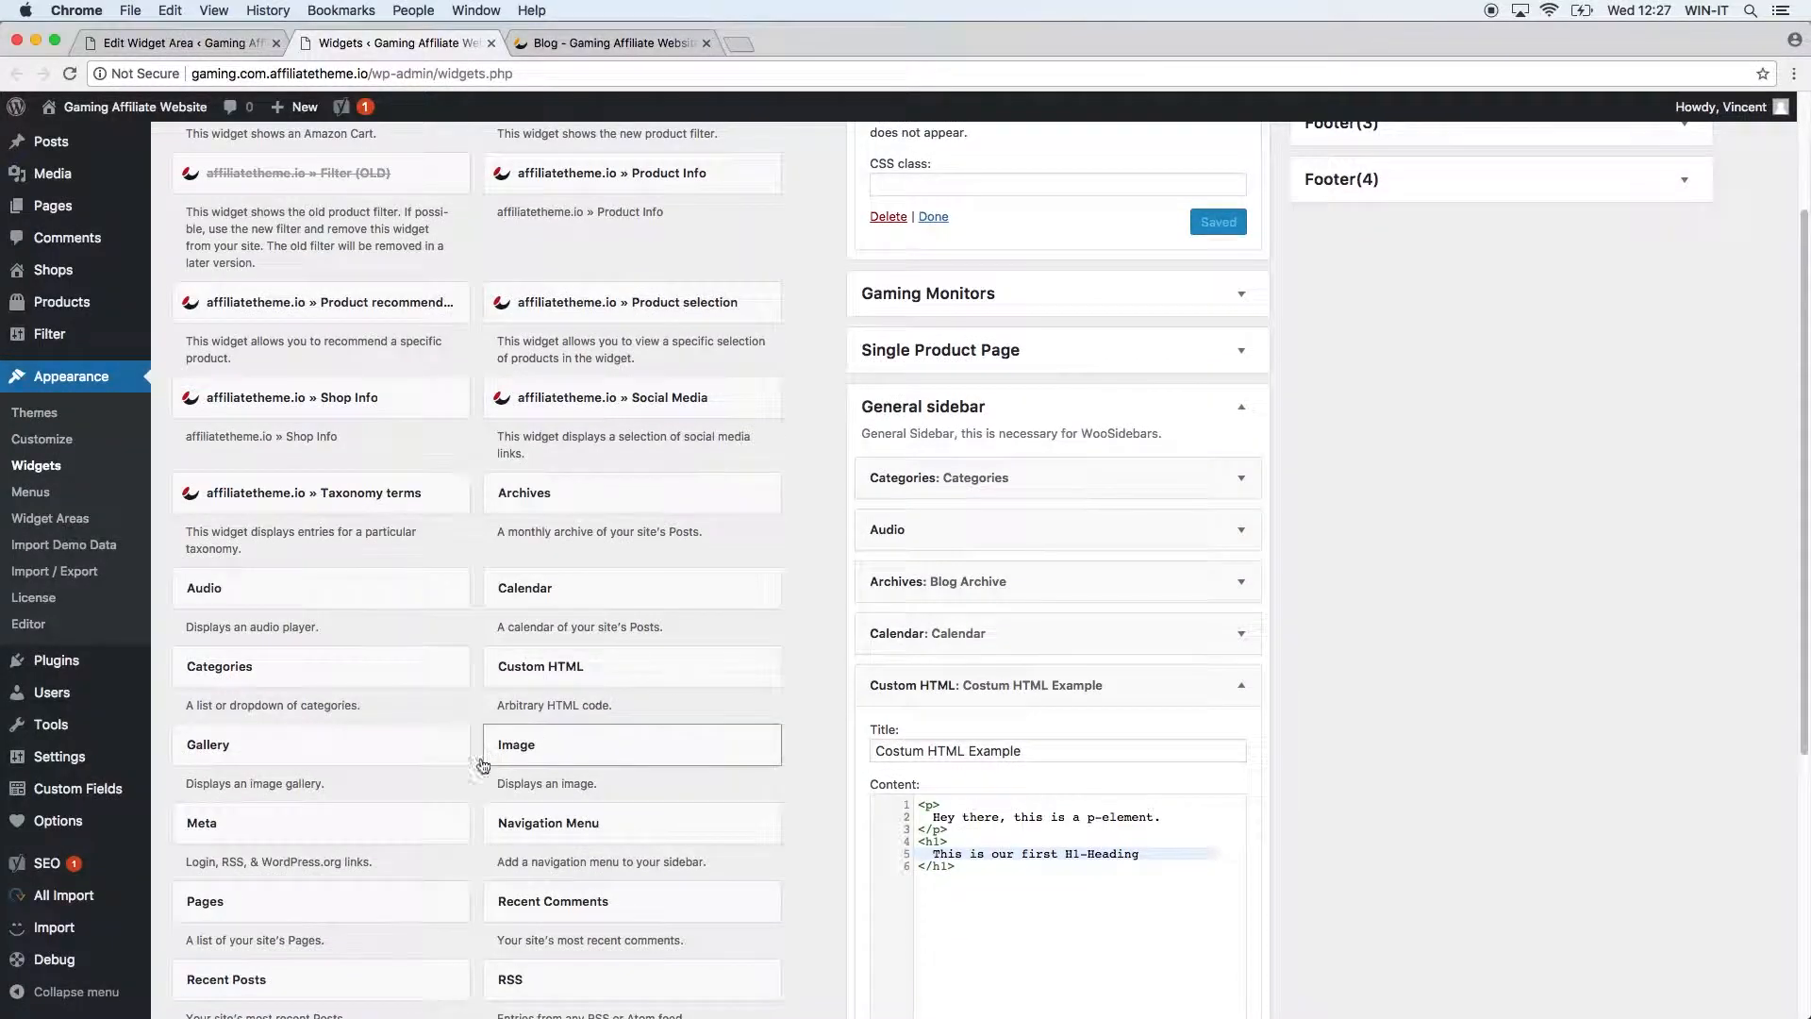
left_click(423, 822)
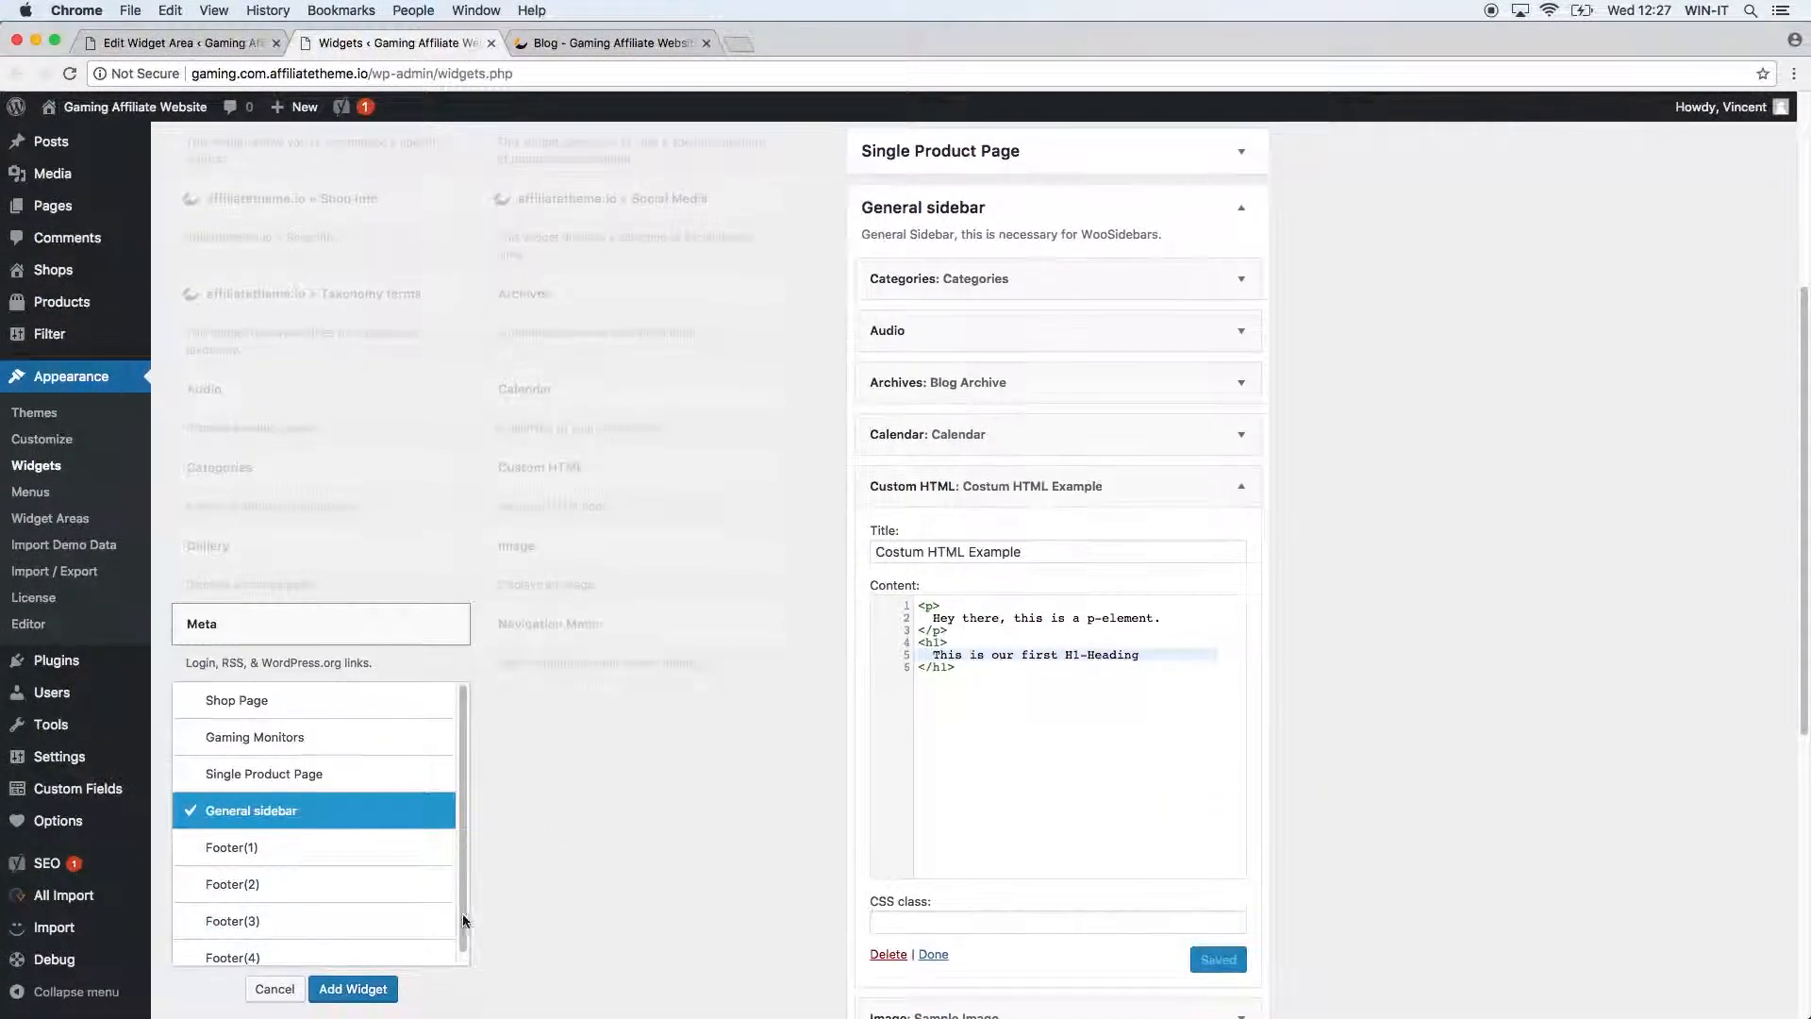
left_click(352, 988)
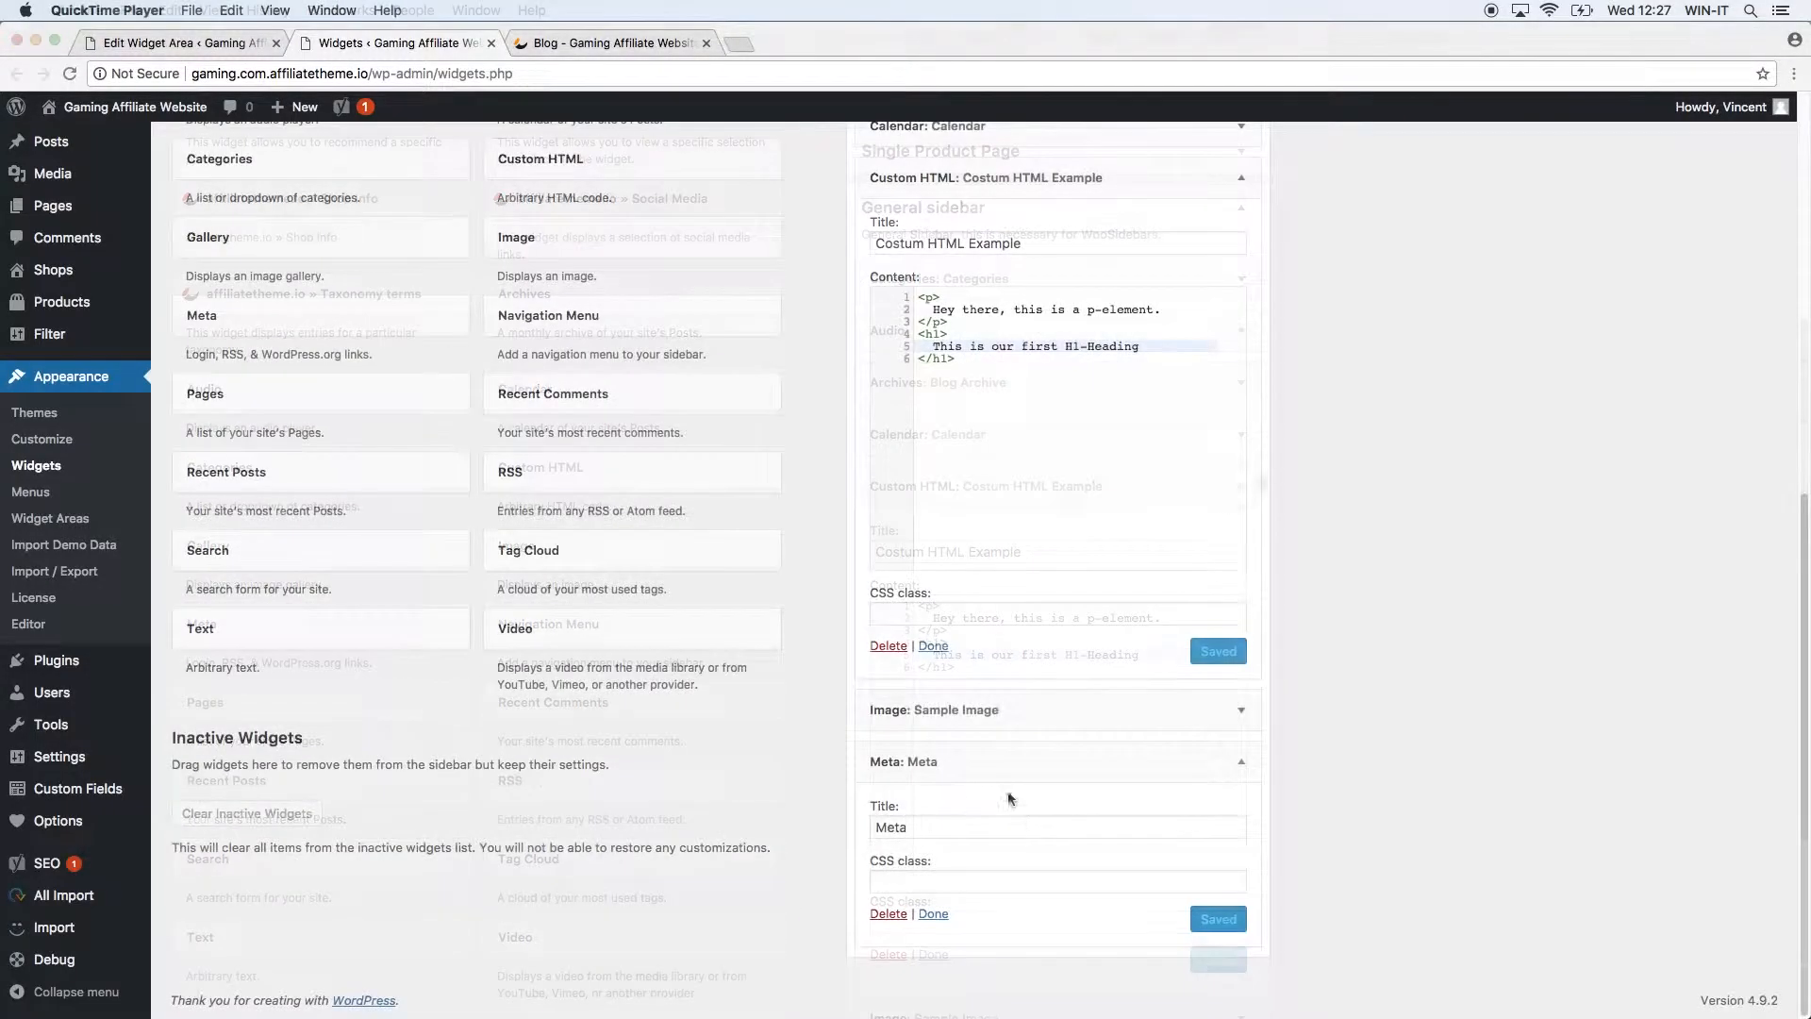
left_click(939, 826)
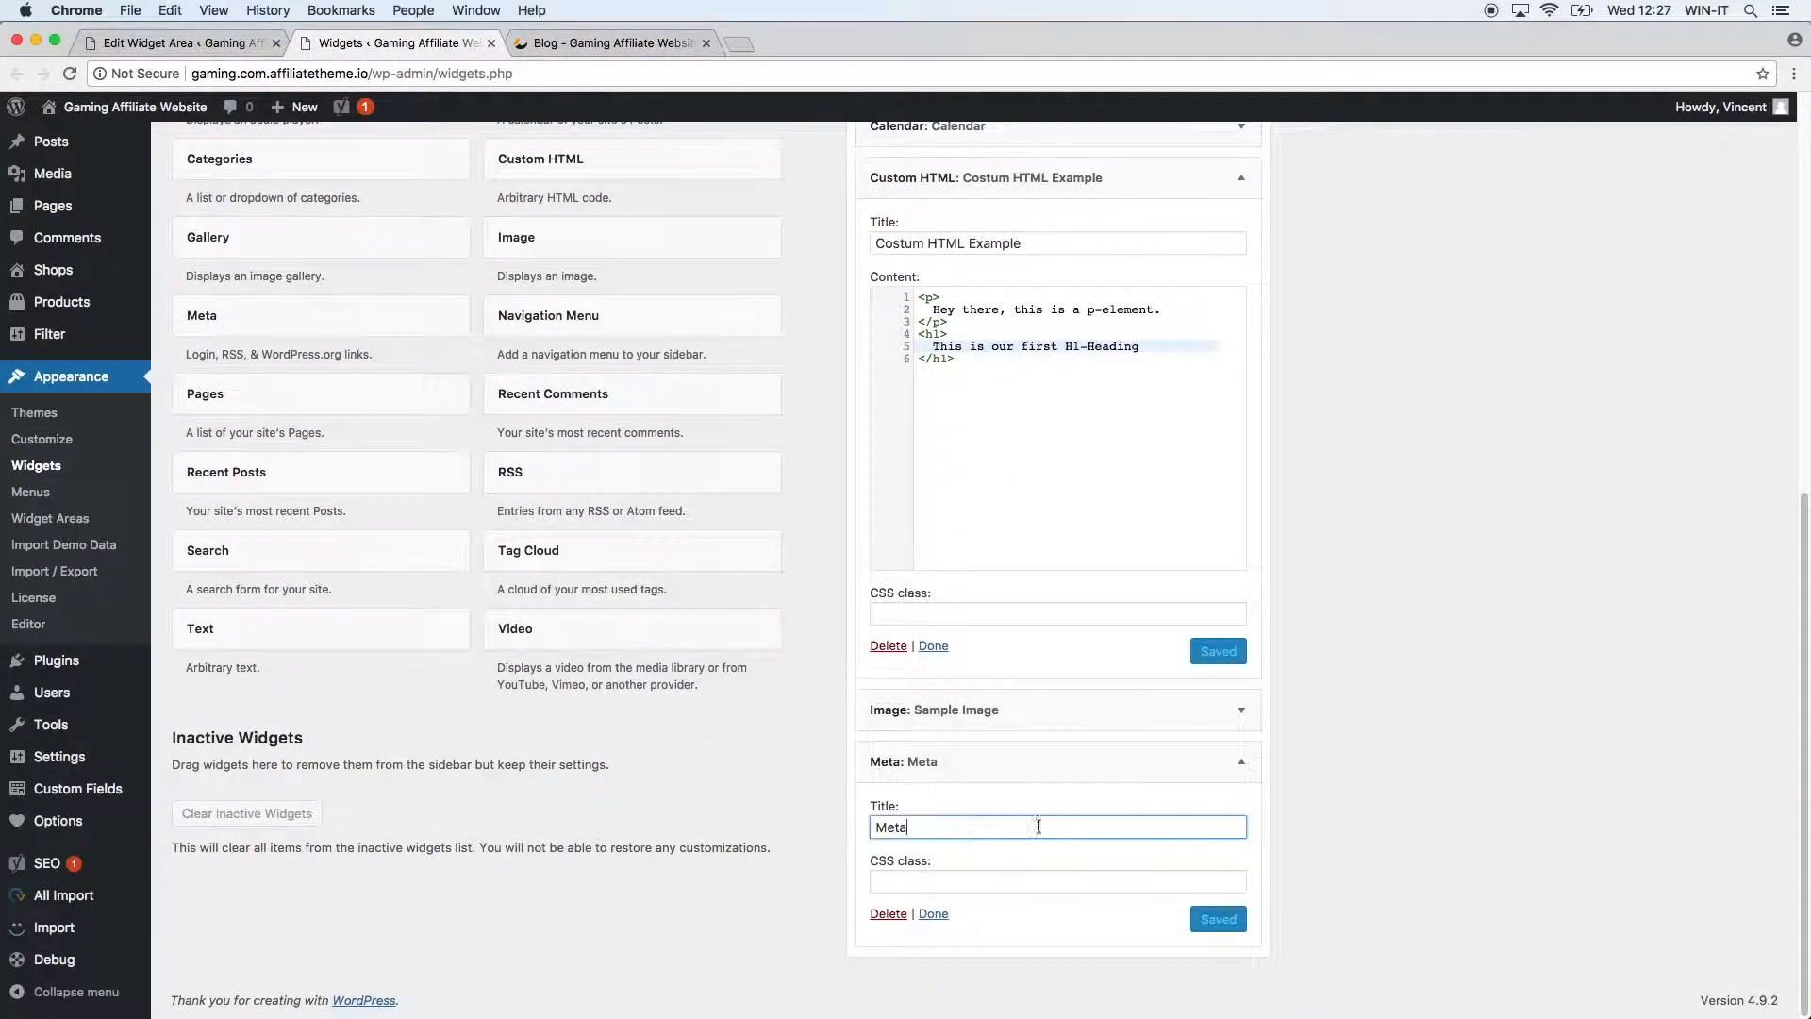
left_click_drag(909, 826, 869, 827)
left_click(531, 42)
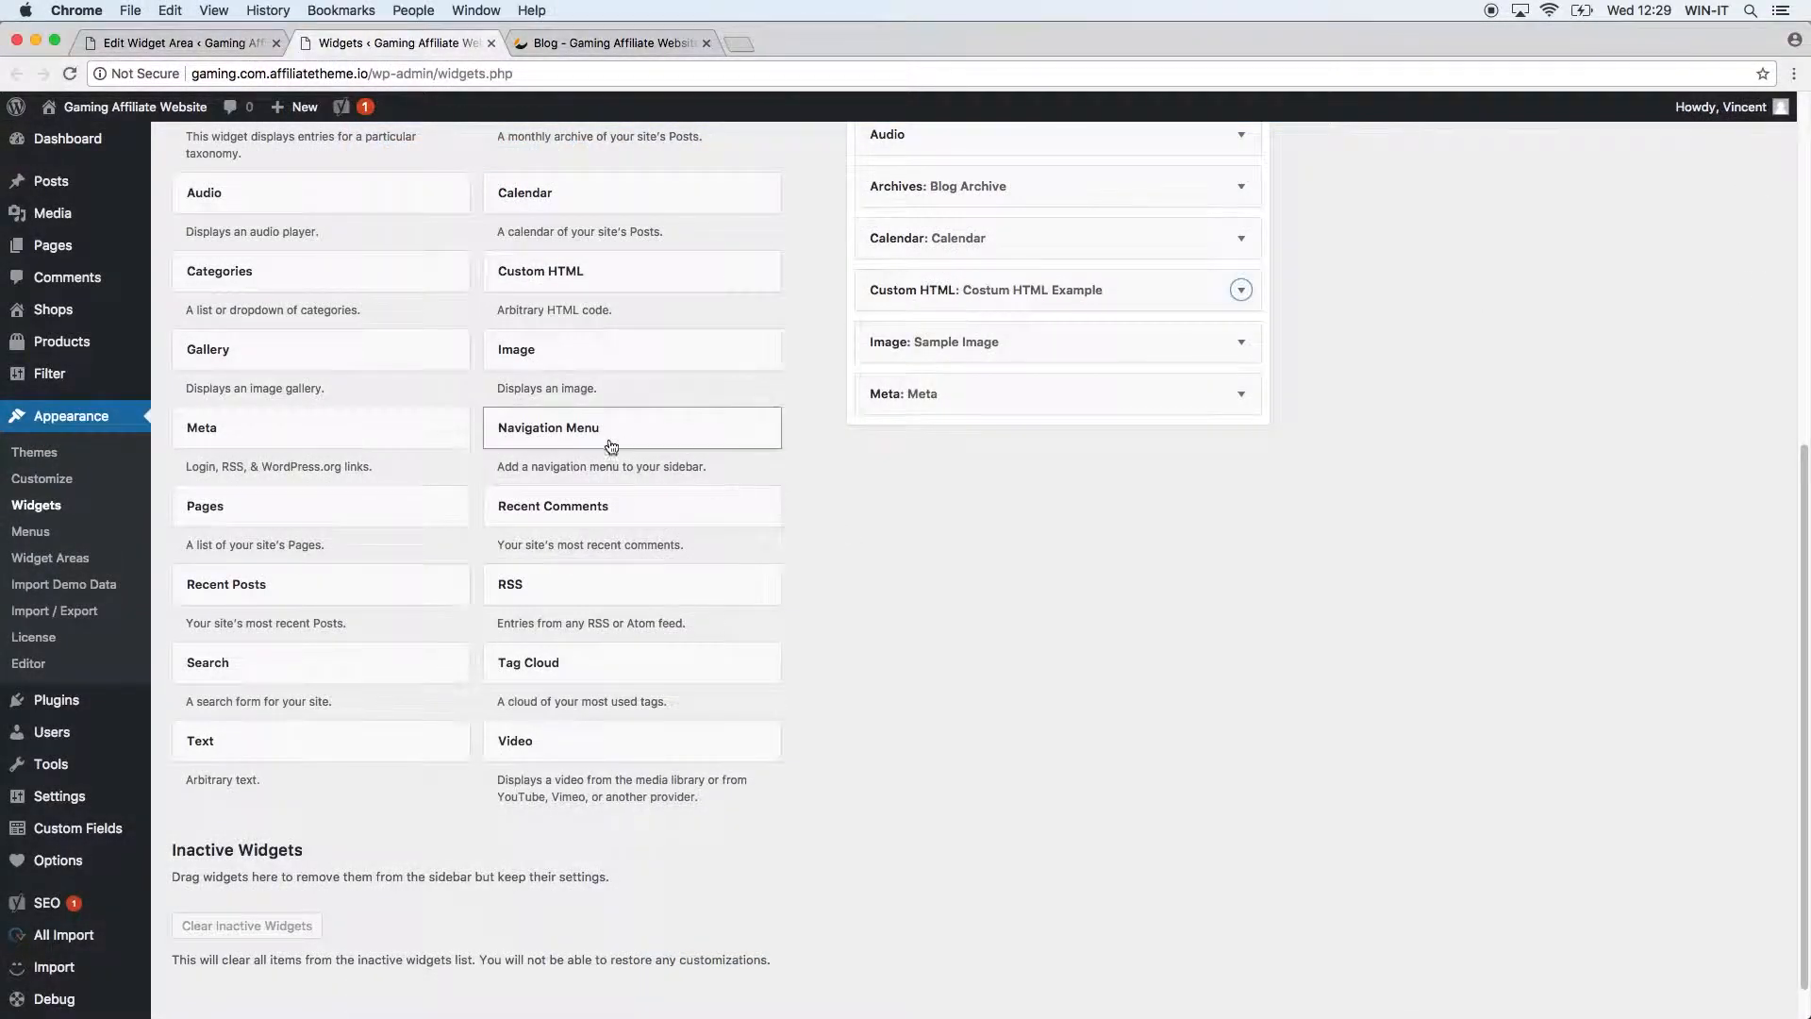
Add a Navigation Menu widget titled 'Menu' that uses the MainNav menu, and save it.
left_click(613, 430)
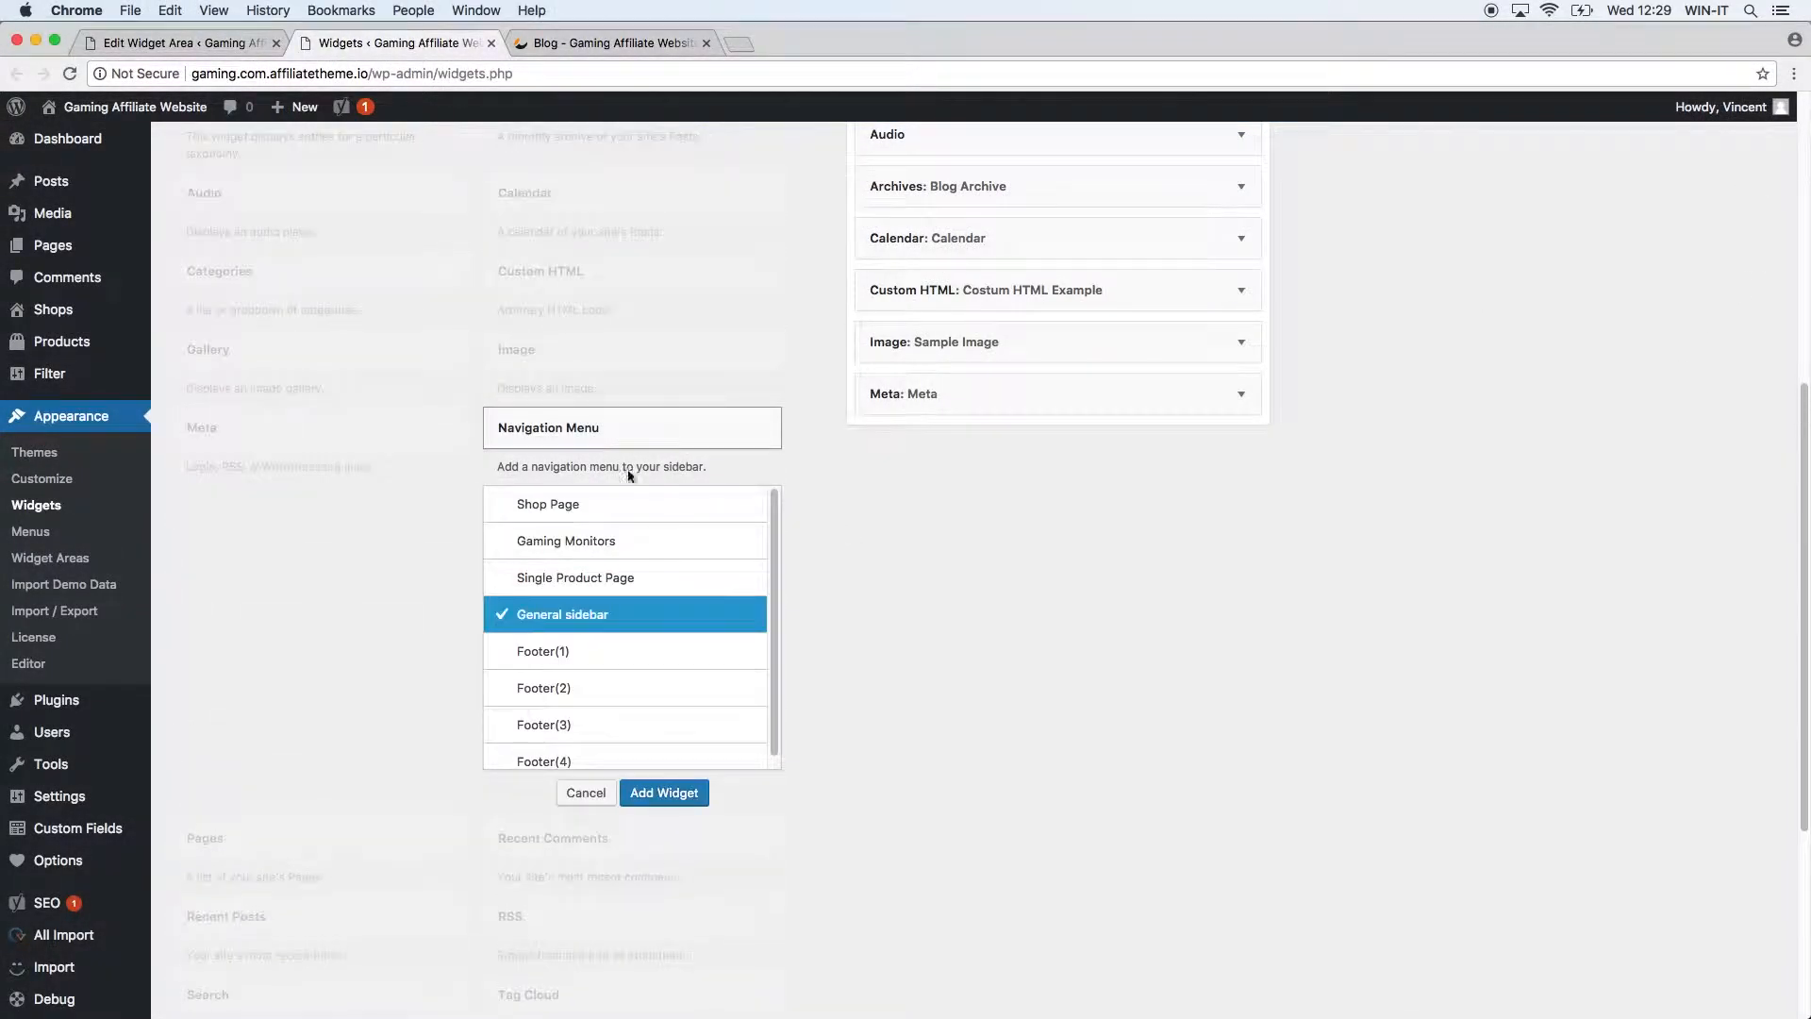
left_click(678, 797)
left_click(1105, 510)
type("Menu")
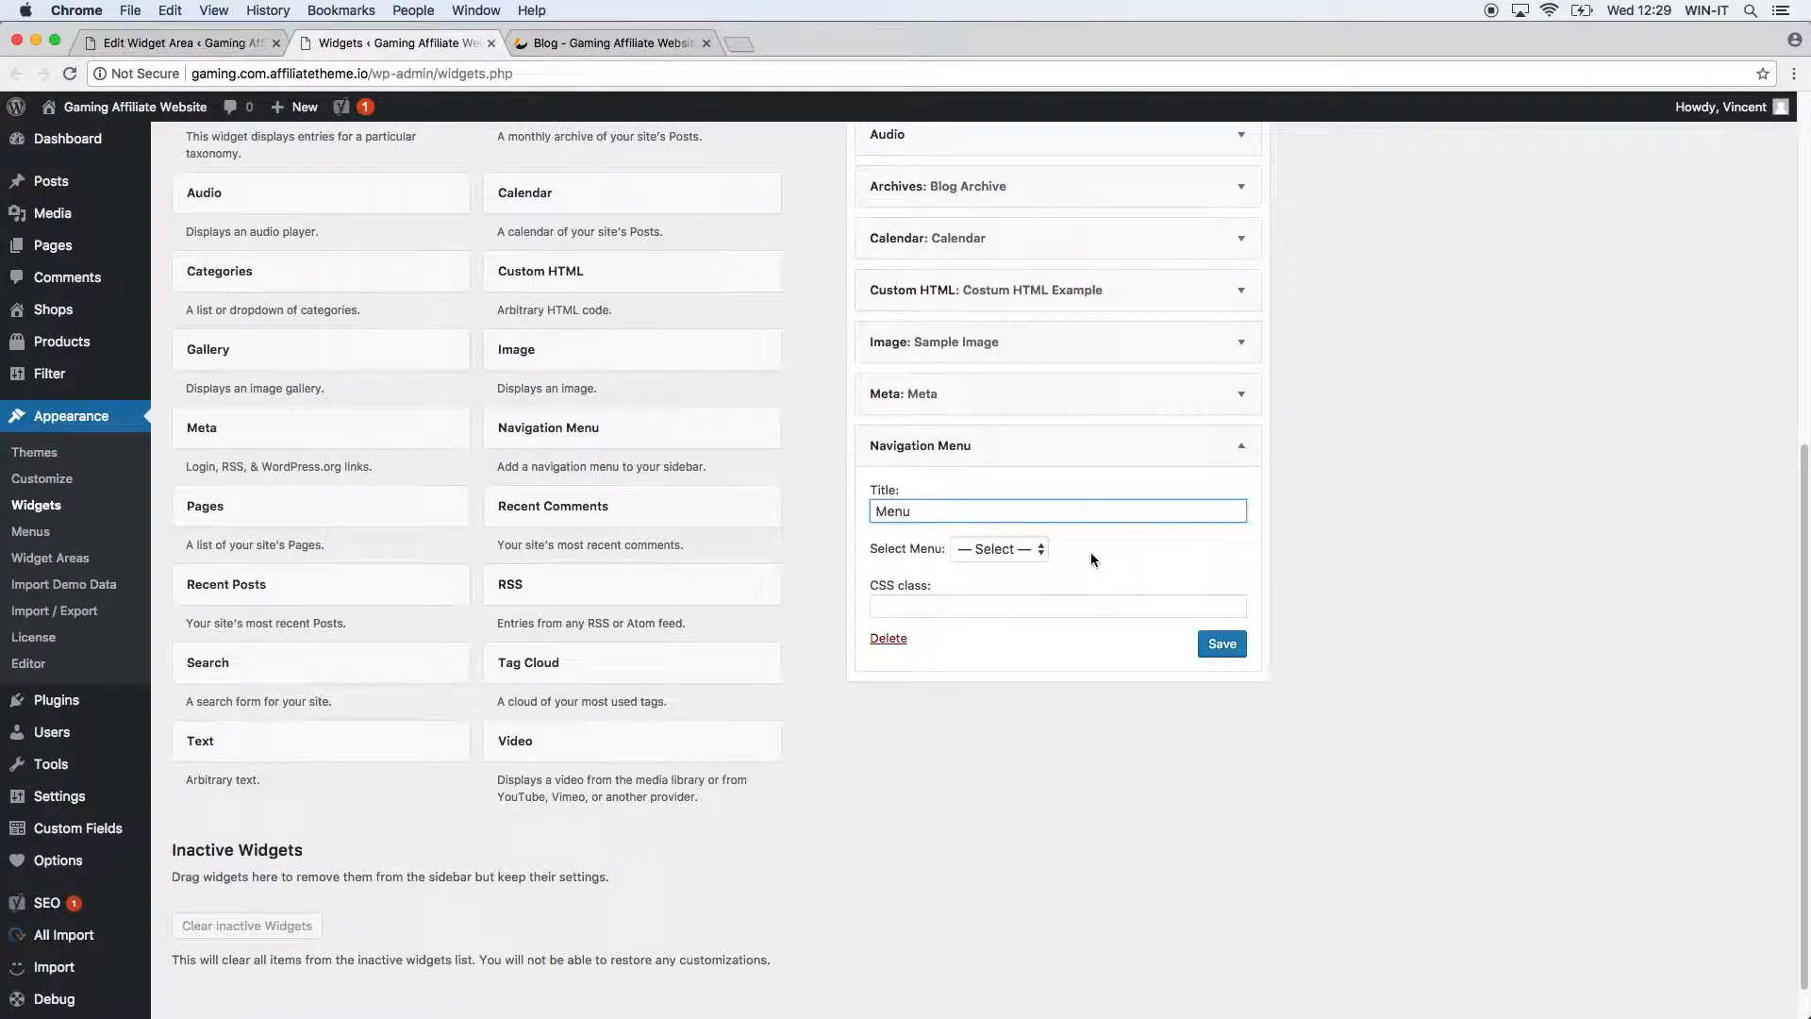
left_click(1014, 549)
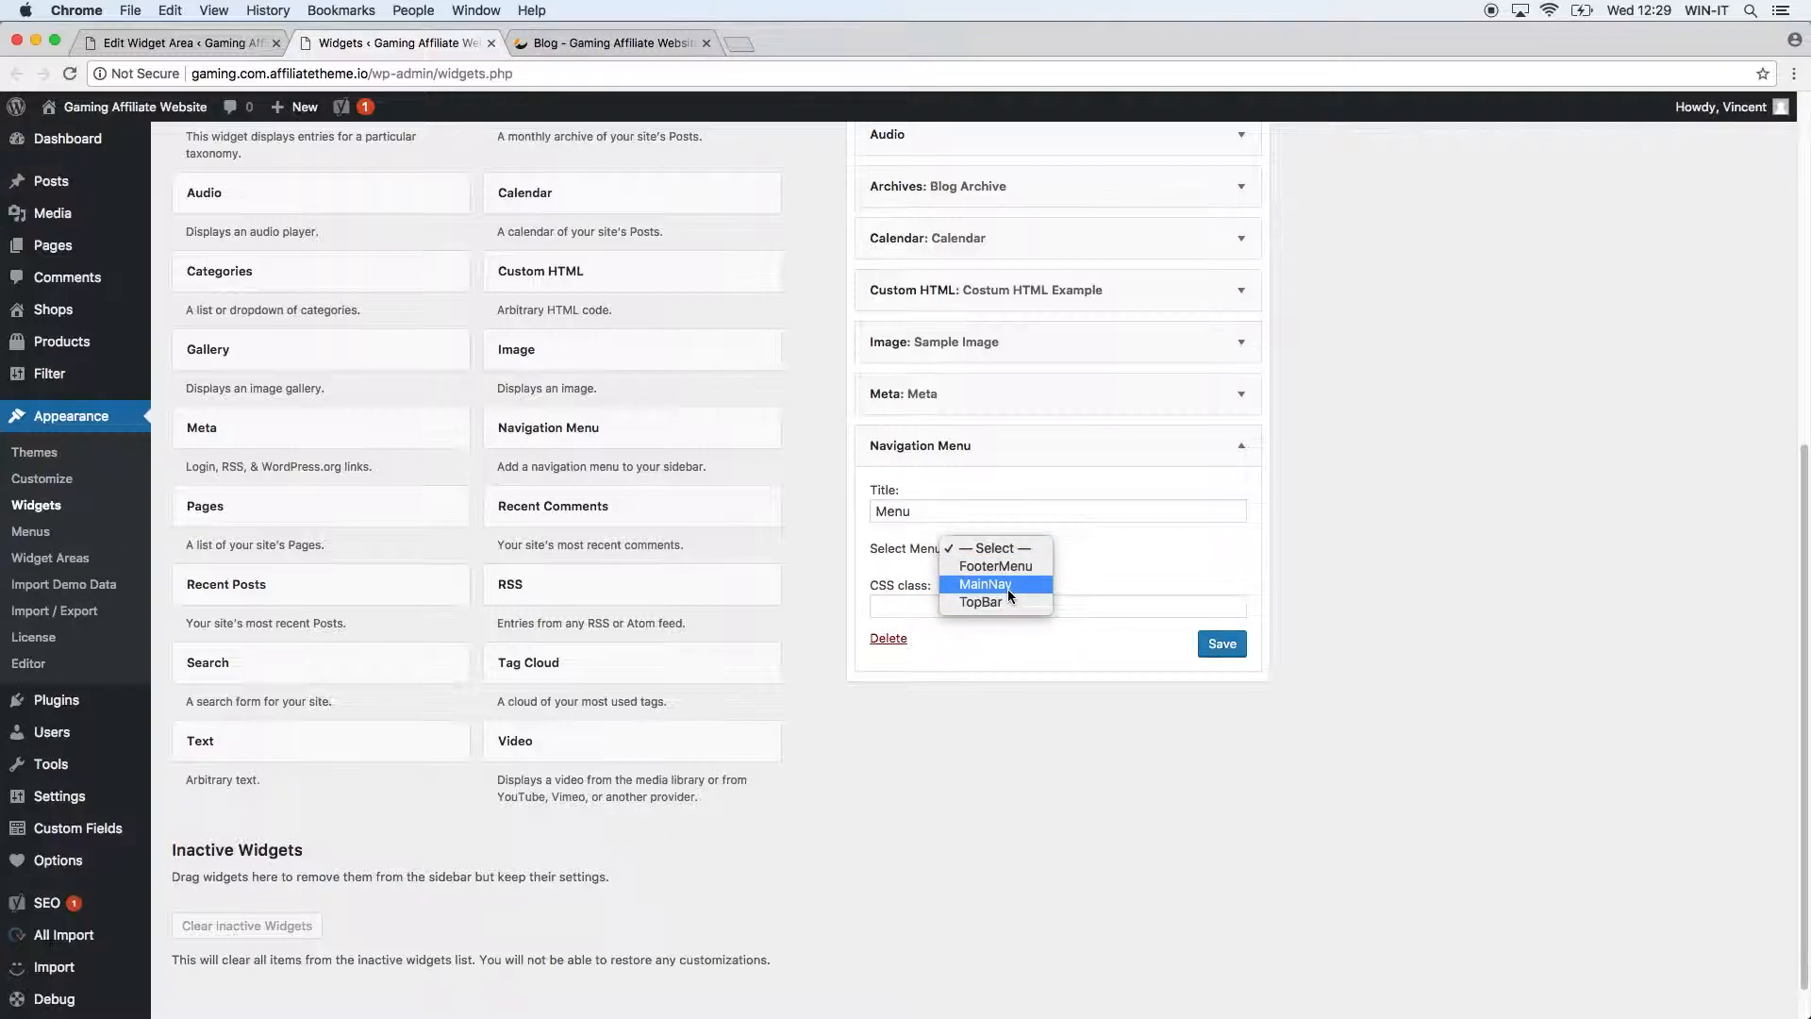
left_click(1007, 586)
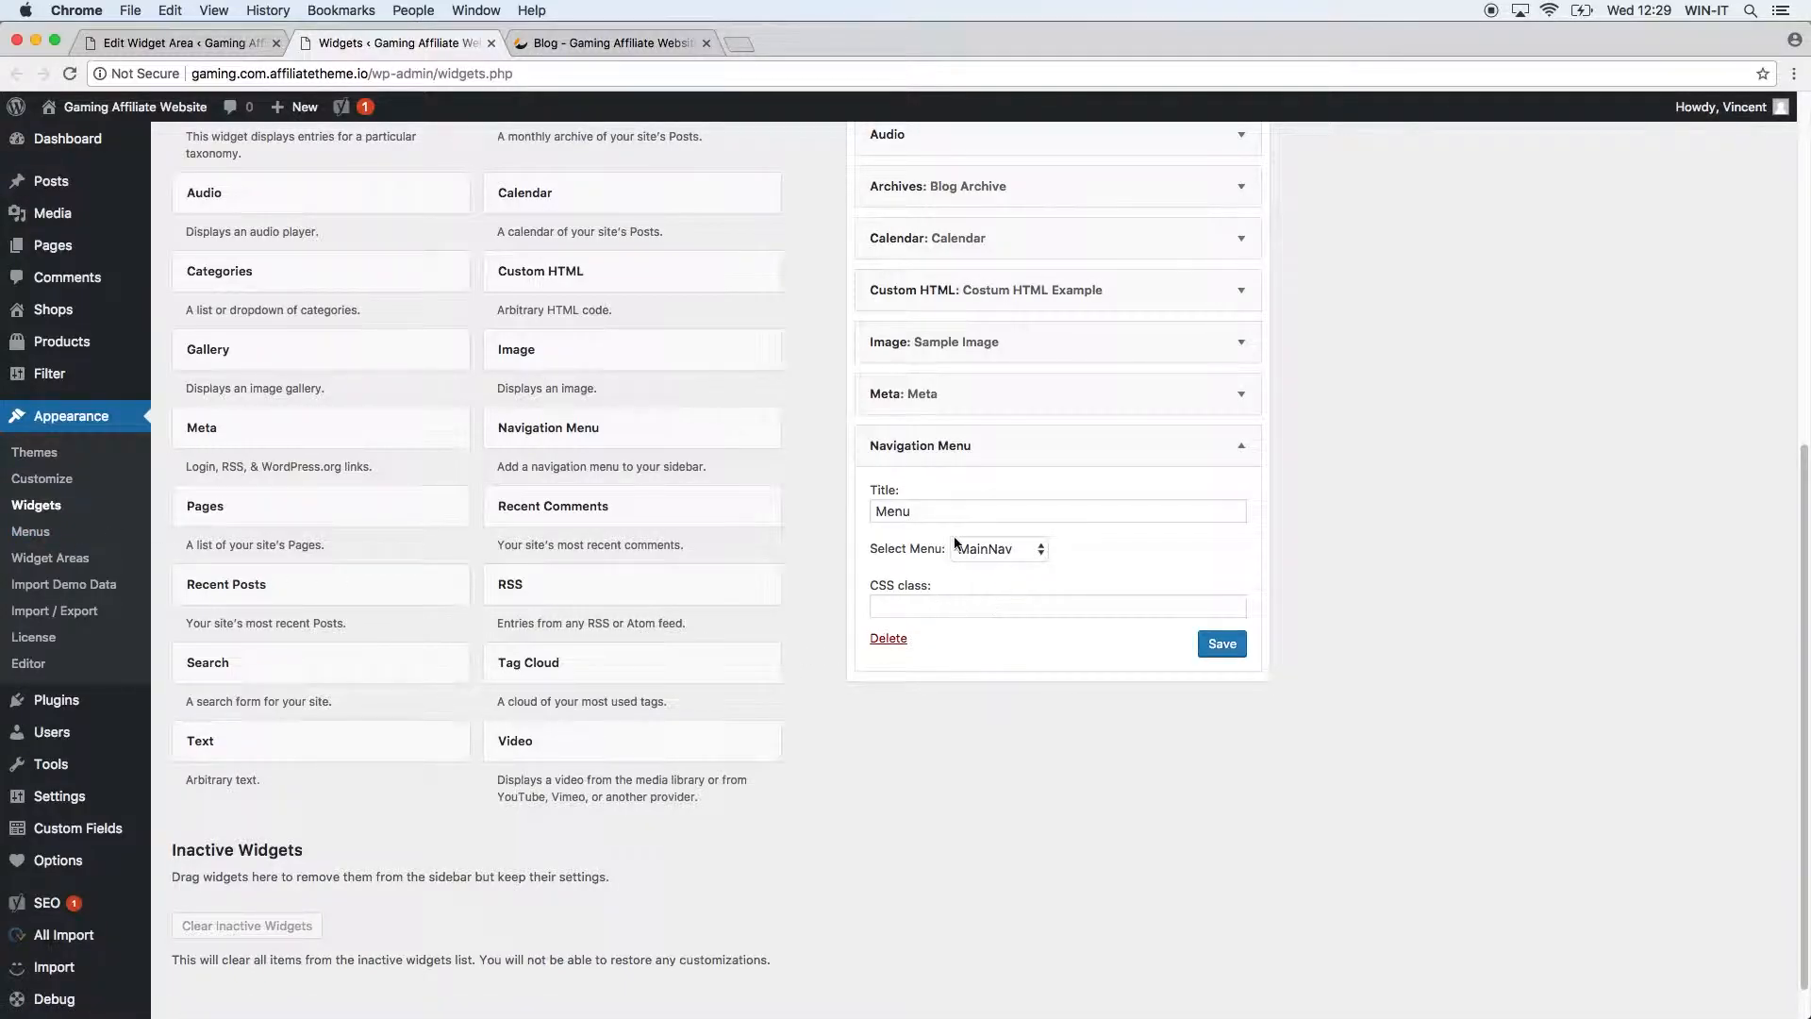
left_click(1233, 660)
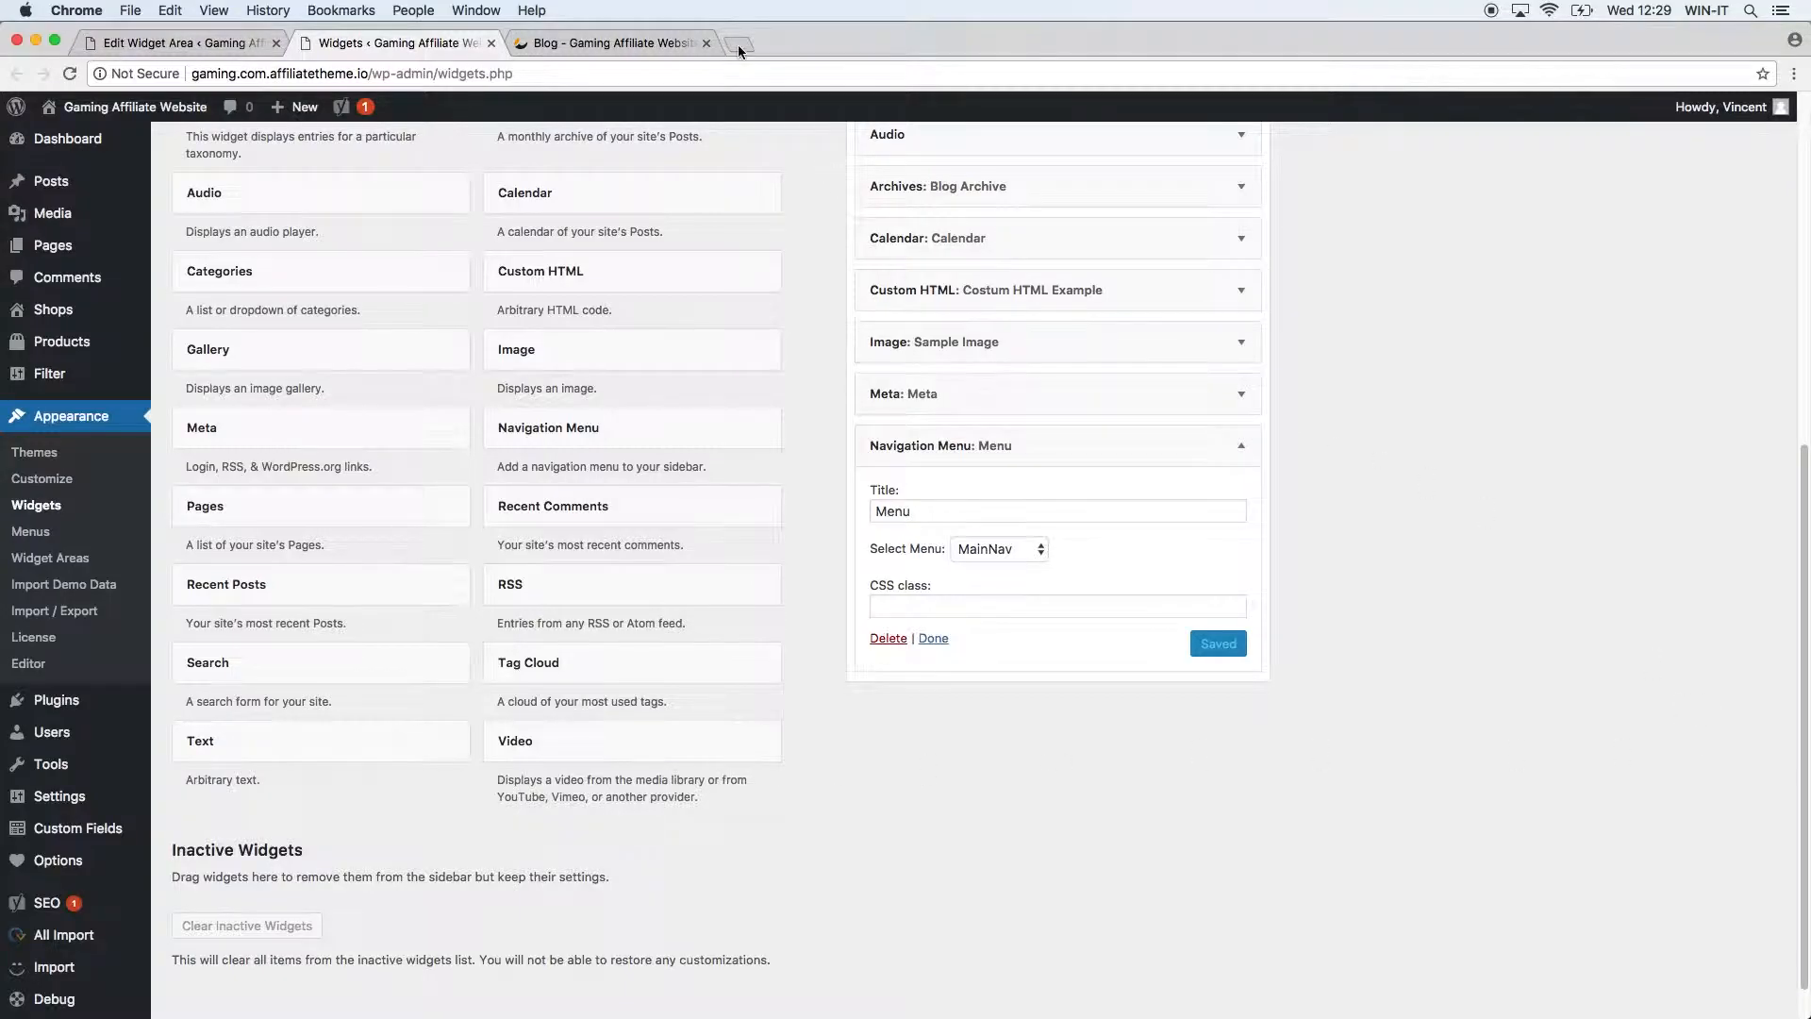
Reload the blog to confirm the Menu widget lists Homepage, Contact and Blog.
left_click(645, 45)
left_click(74, 71)
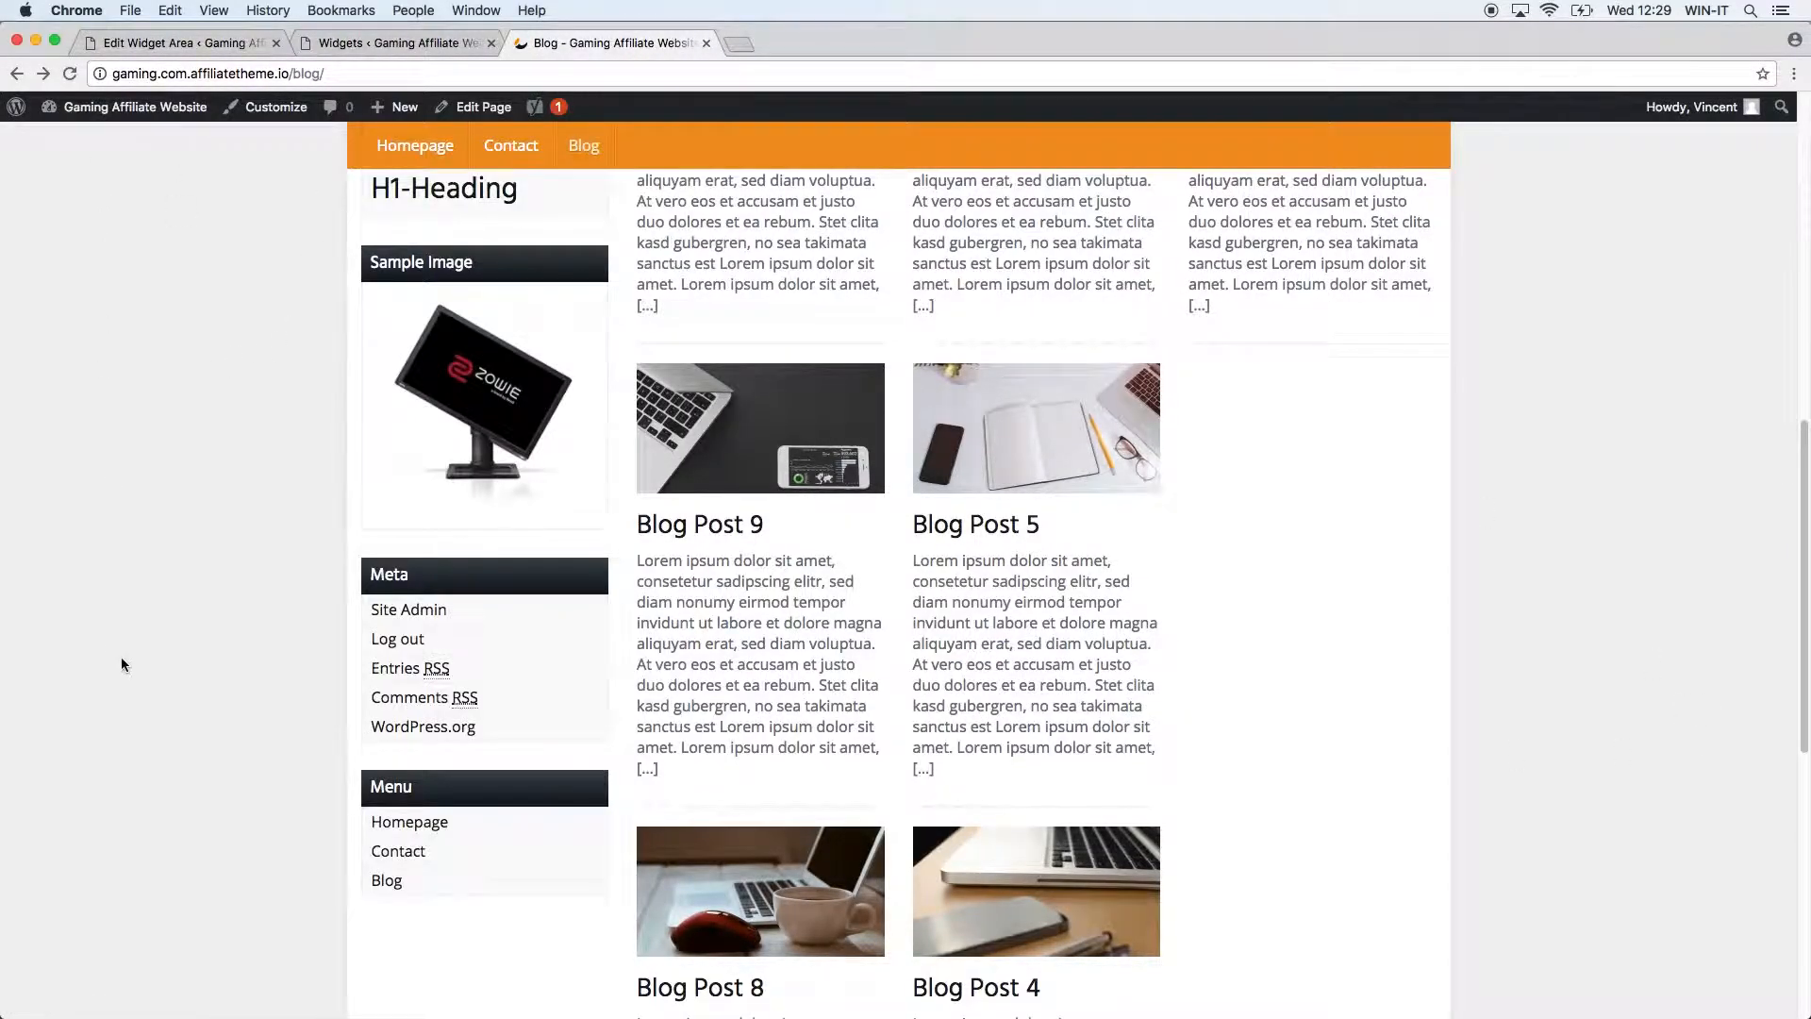
scroll(156, 619, "down", 5)
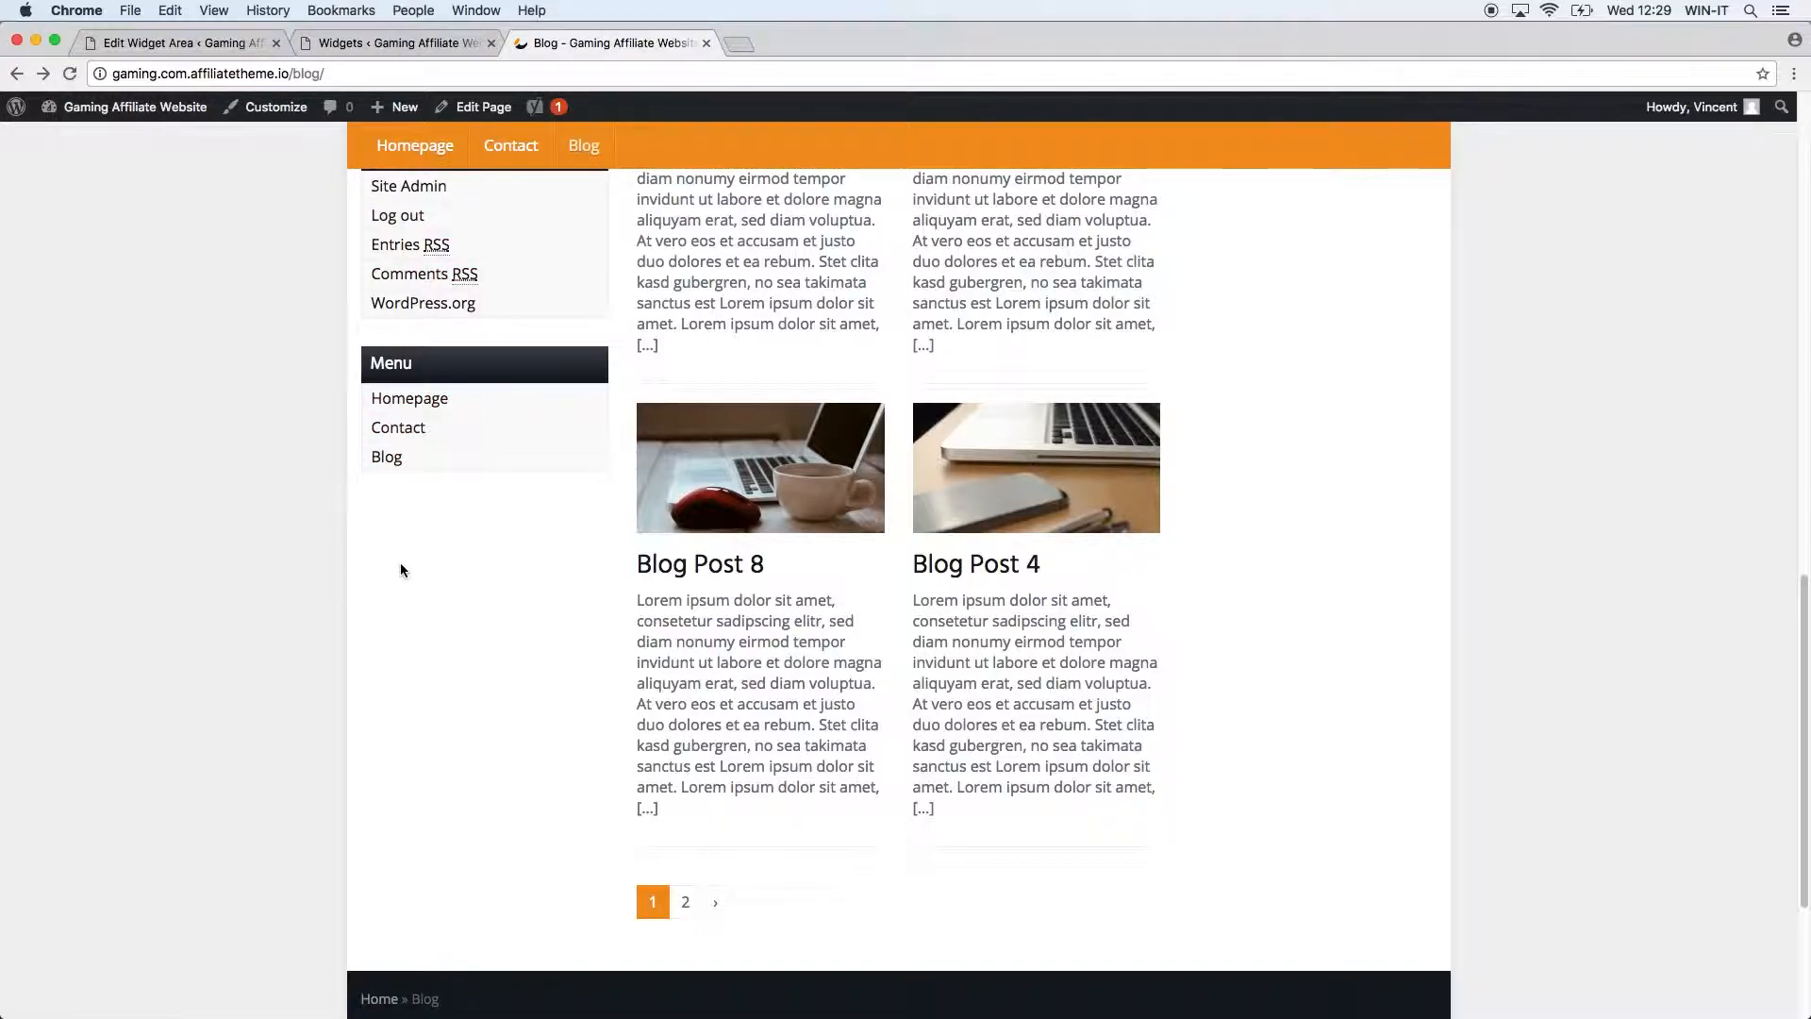
left_click(416, 45)
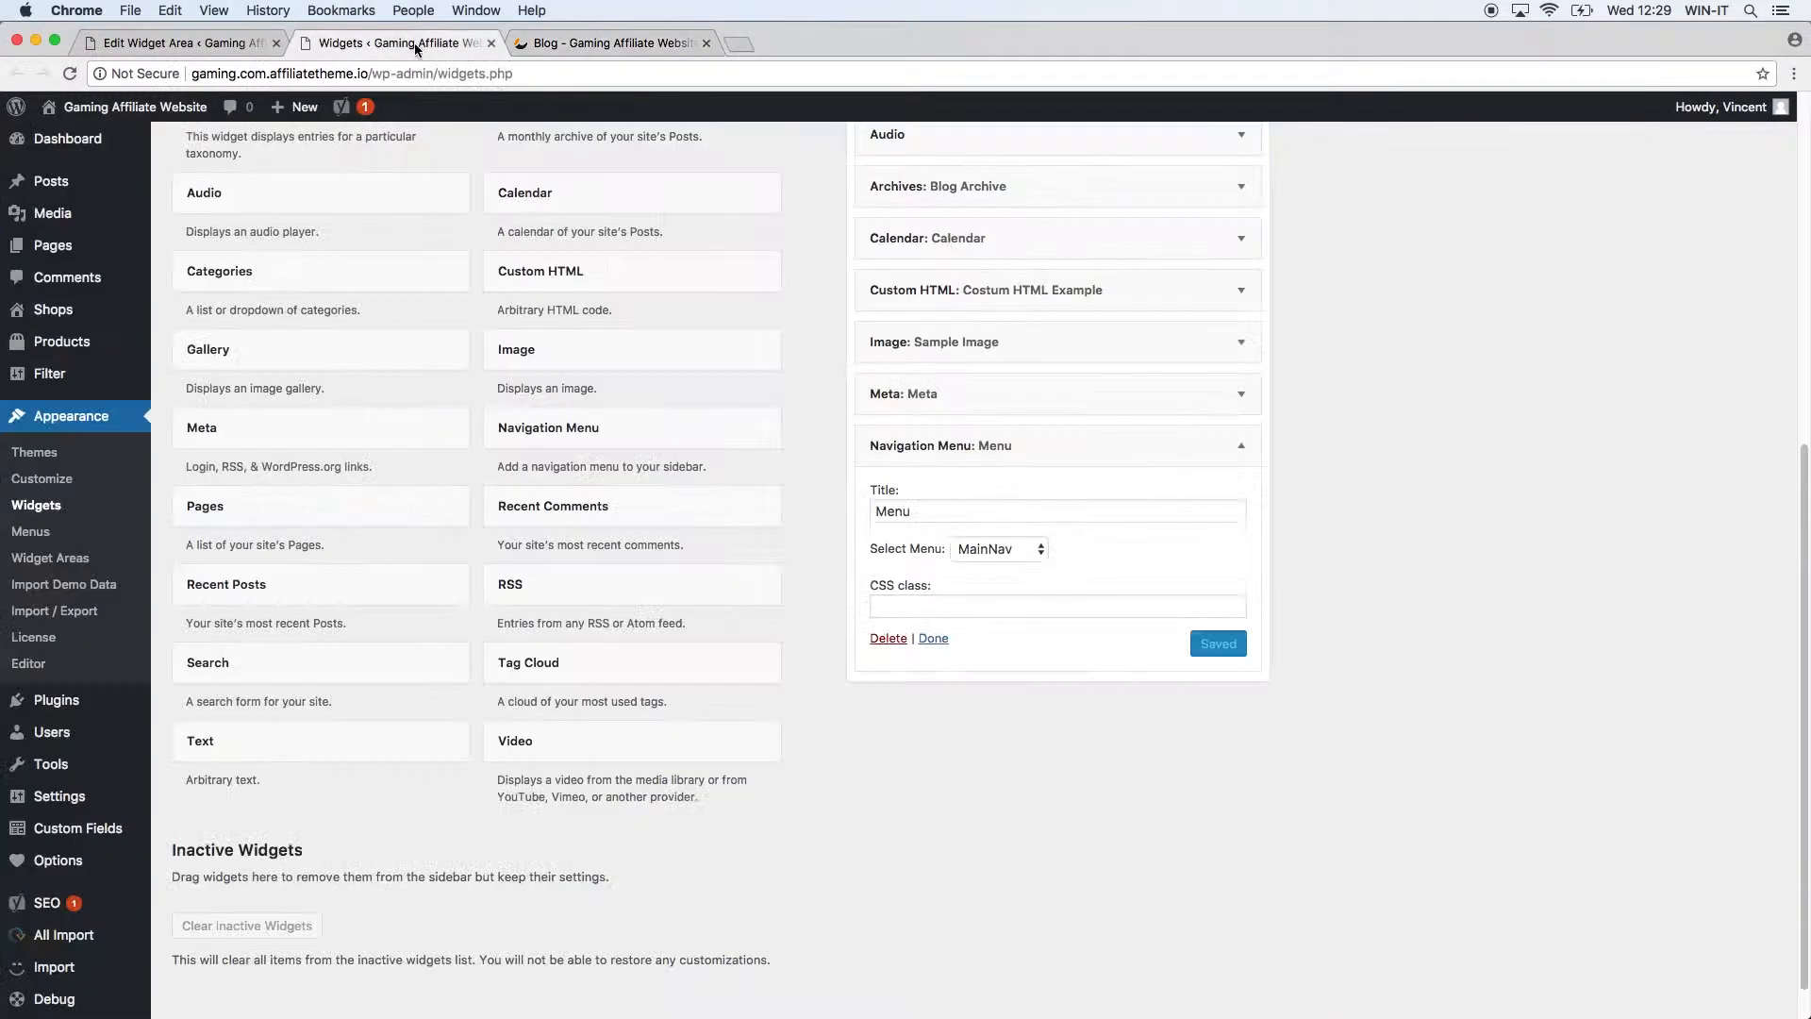
Add a Pages widget titled 'Pages', sorted by page title, to the General sidebar and save it.
left_click(338, 522)
left_click(355, 870)
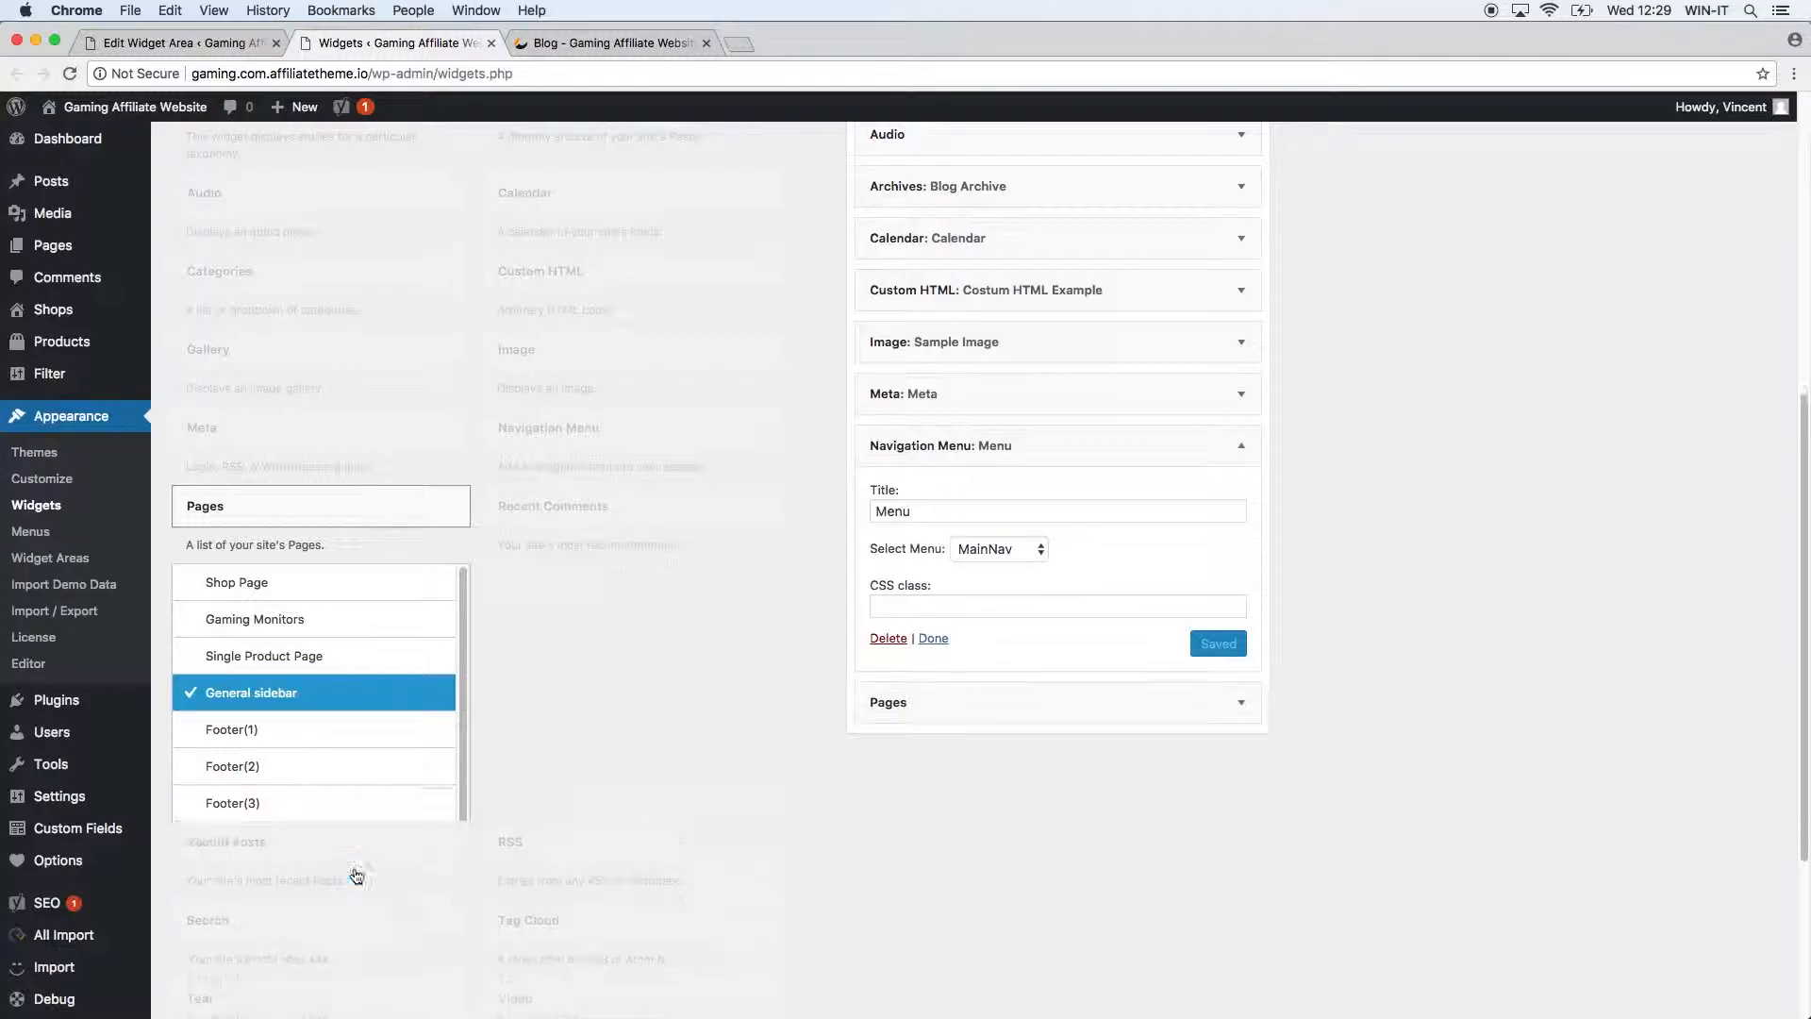
scroll(1423, 758, "down", 2)
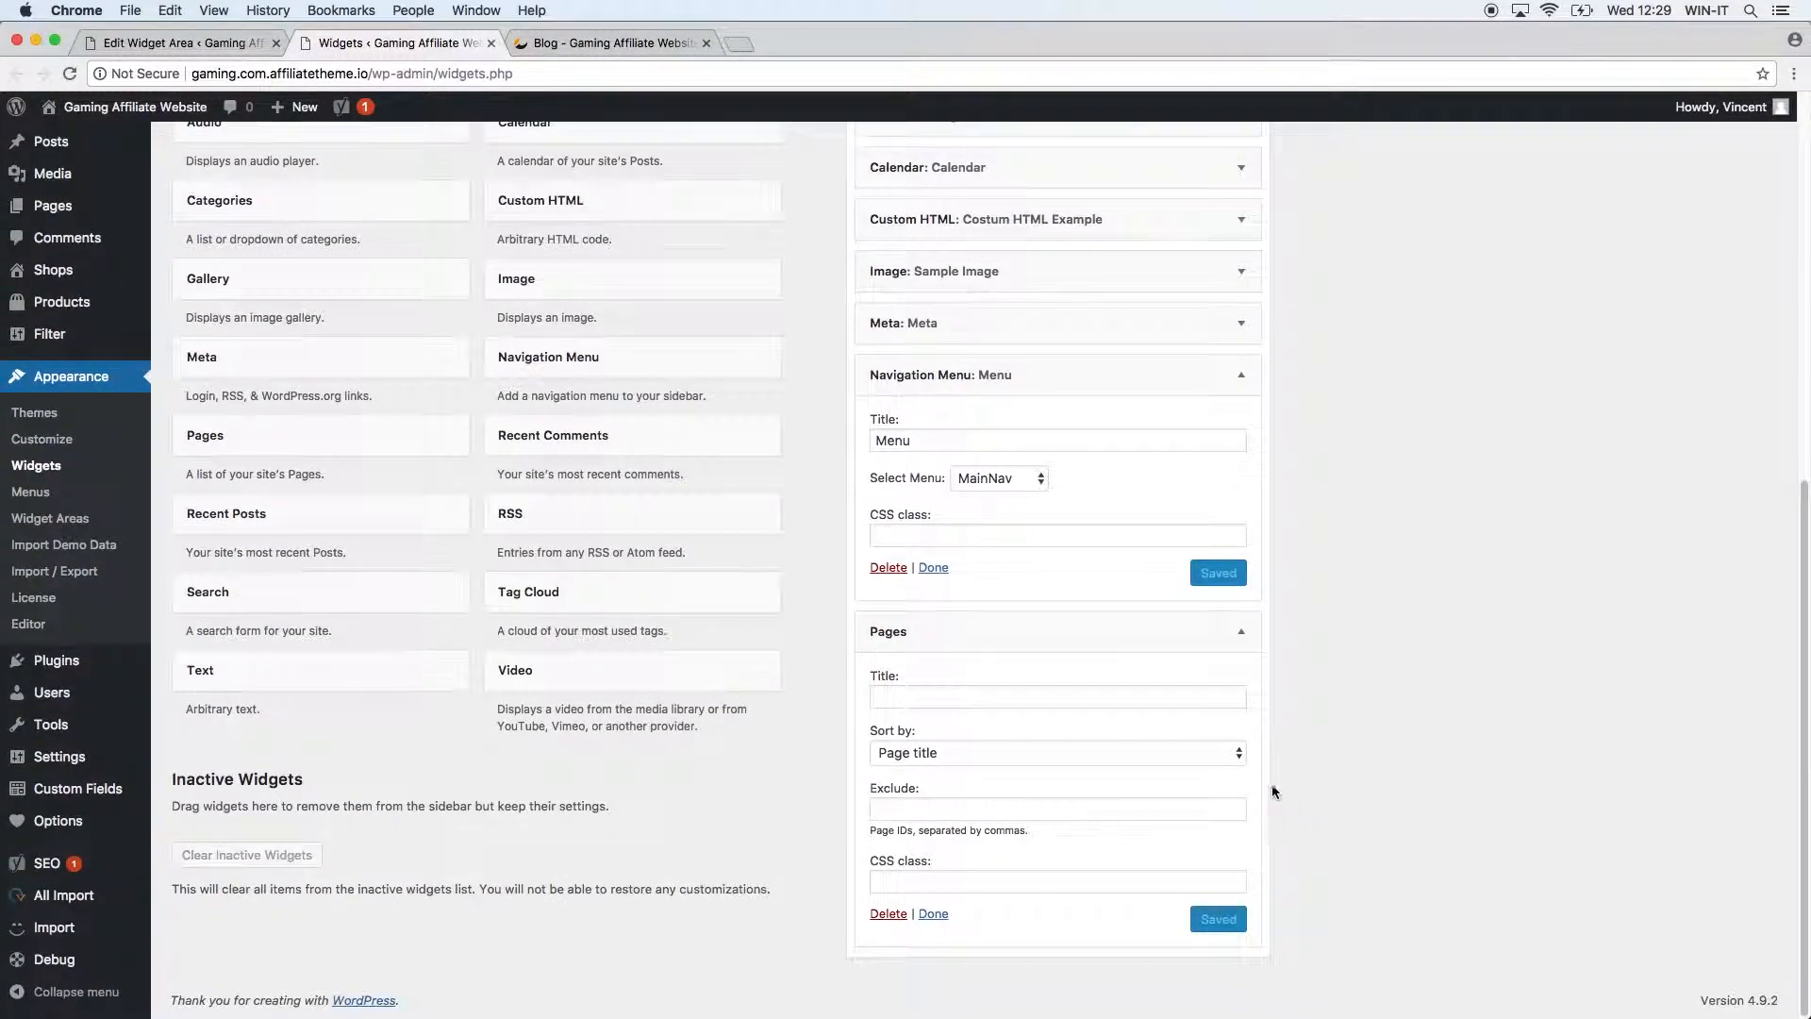
left_click(943, 695)
type("Pages")
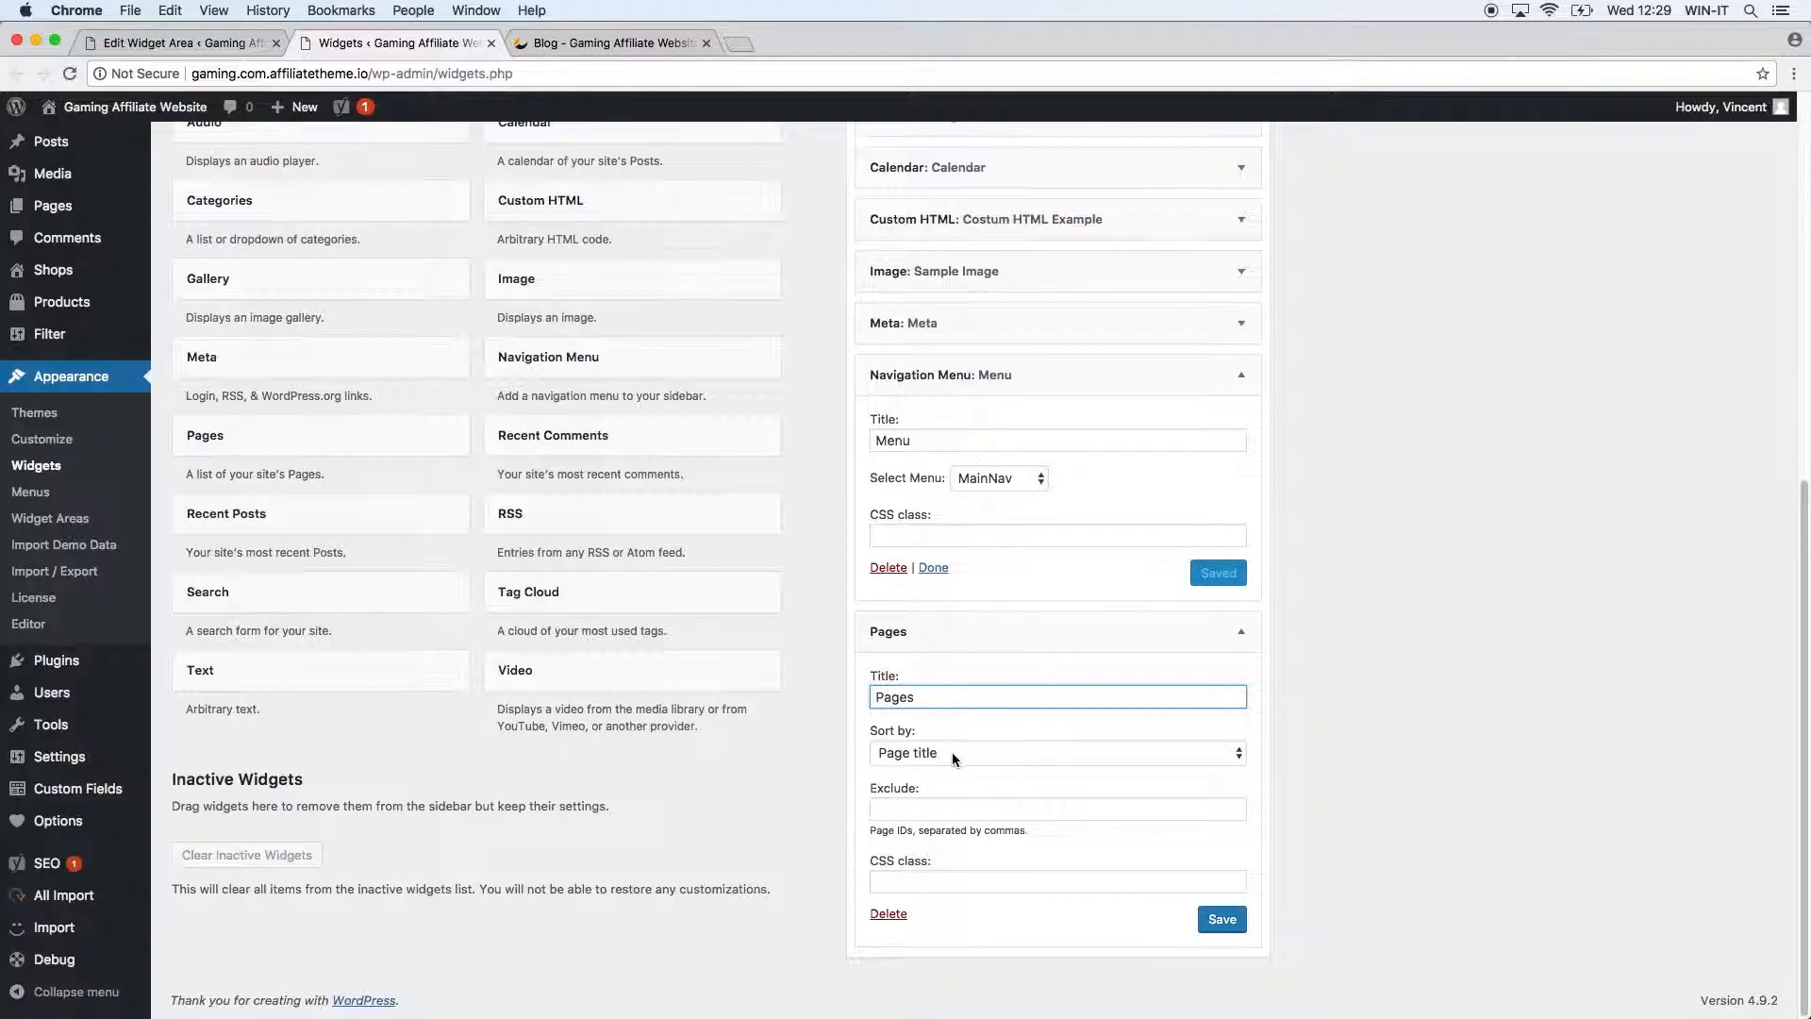
left_click(953, 754)
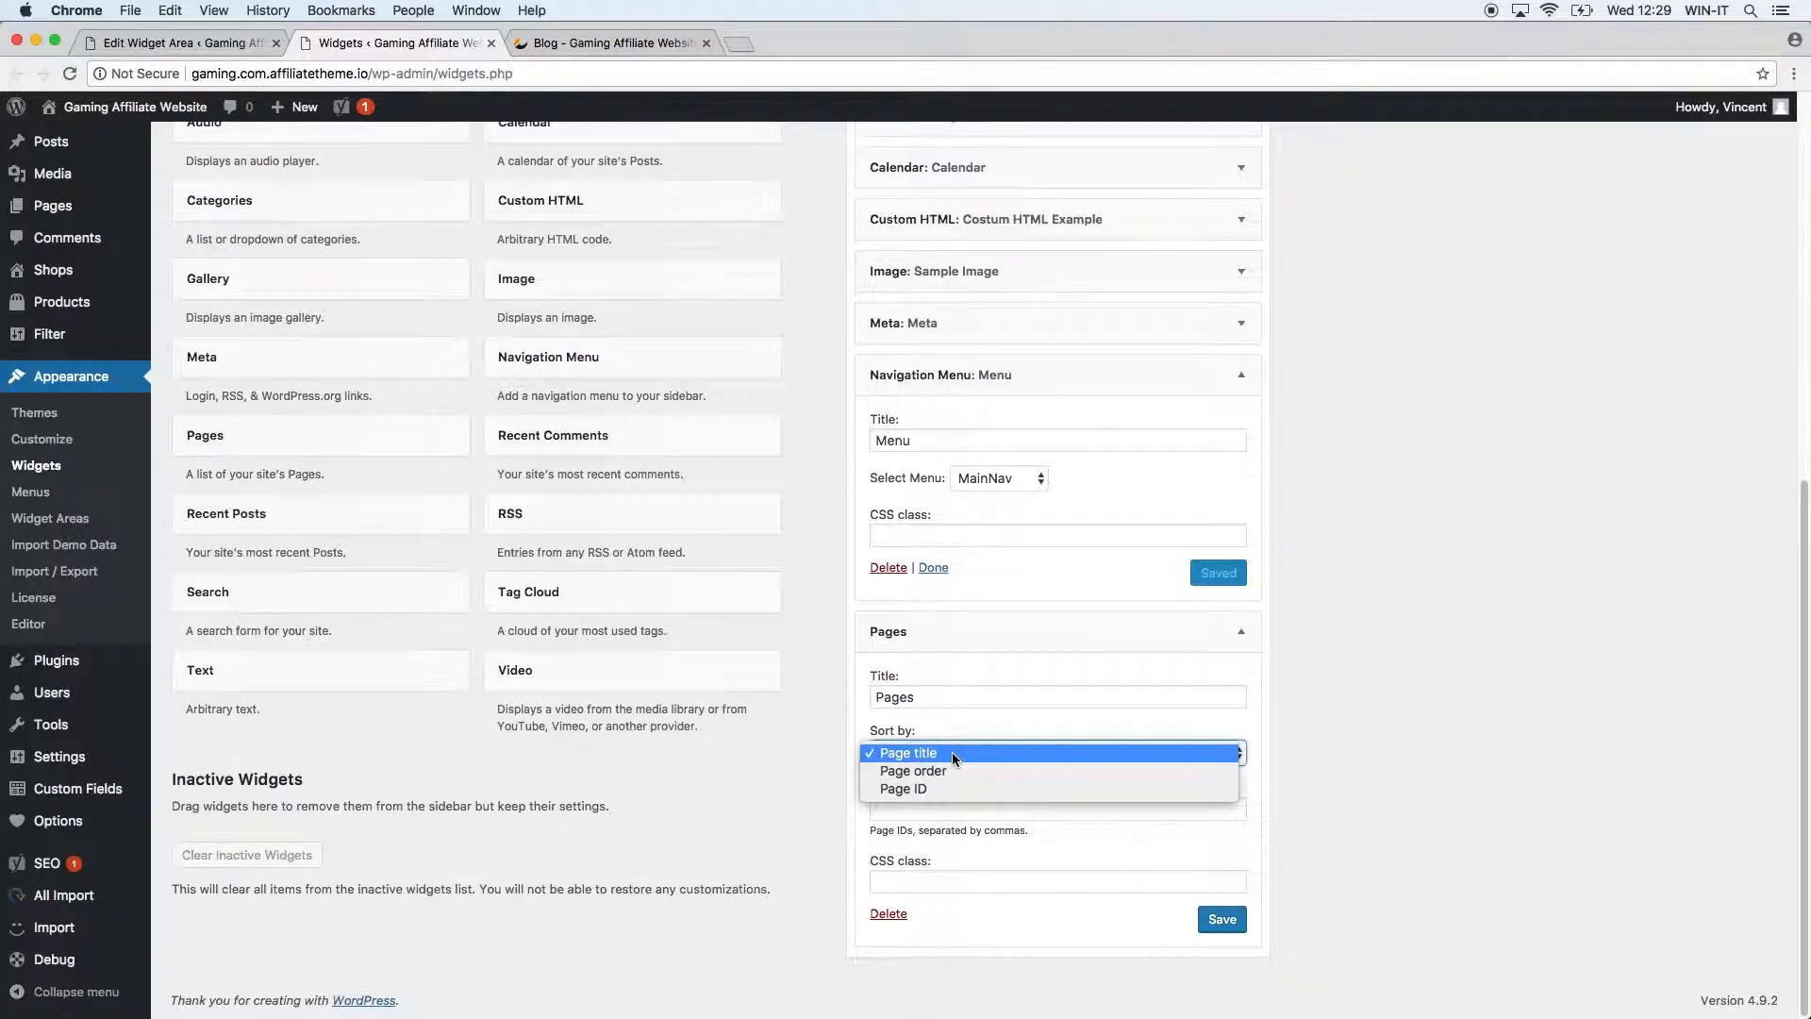
left_click(952, 752)
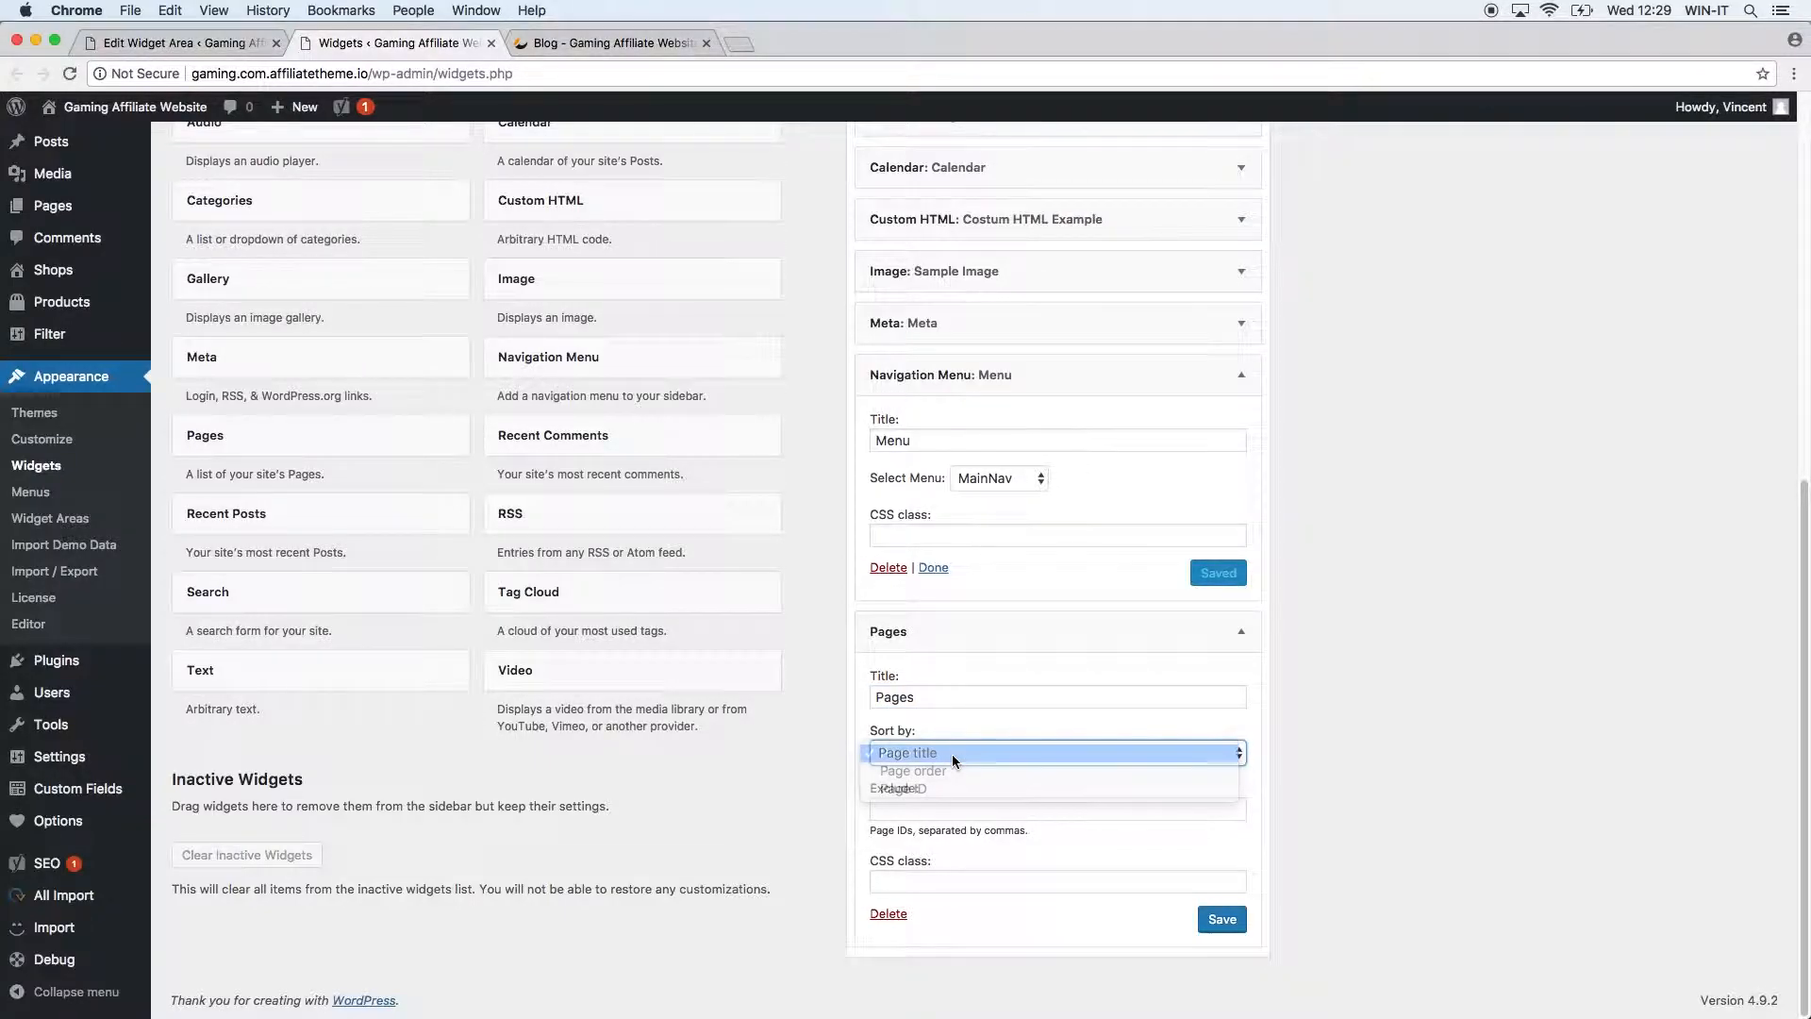
left_click(945, 816)
left_click(1218, 921)
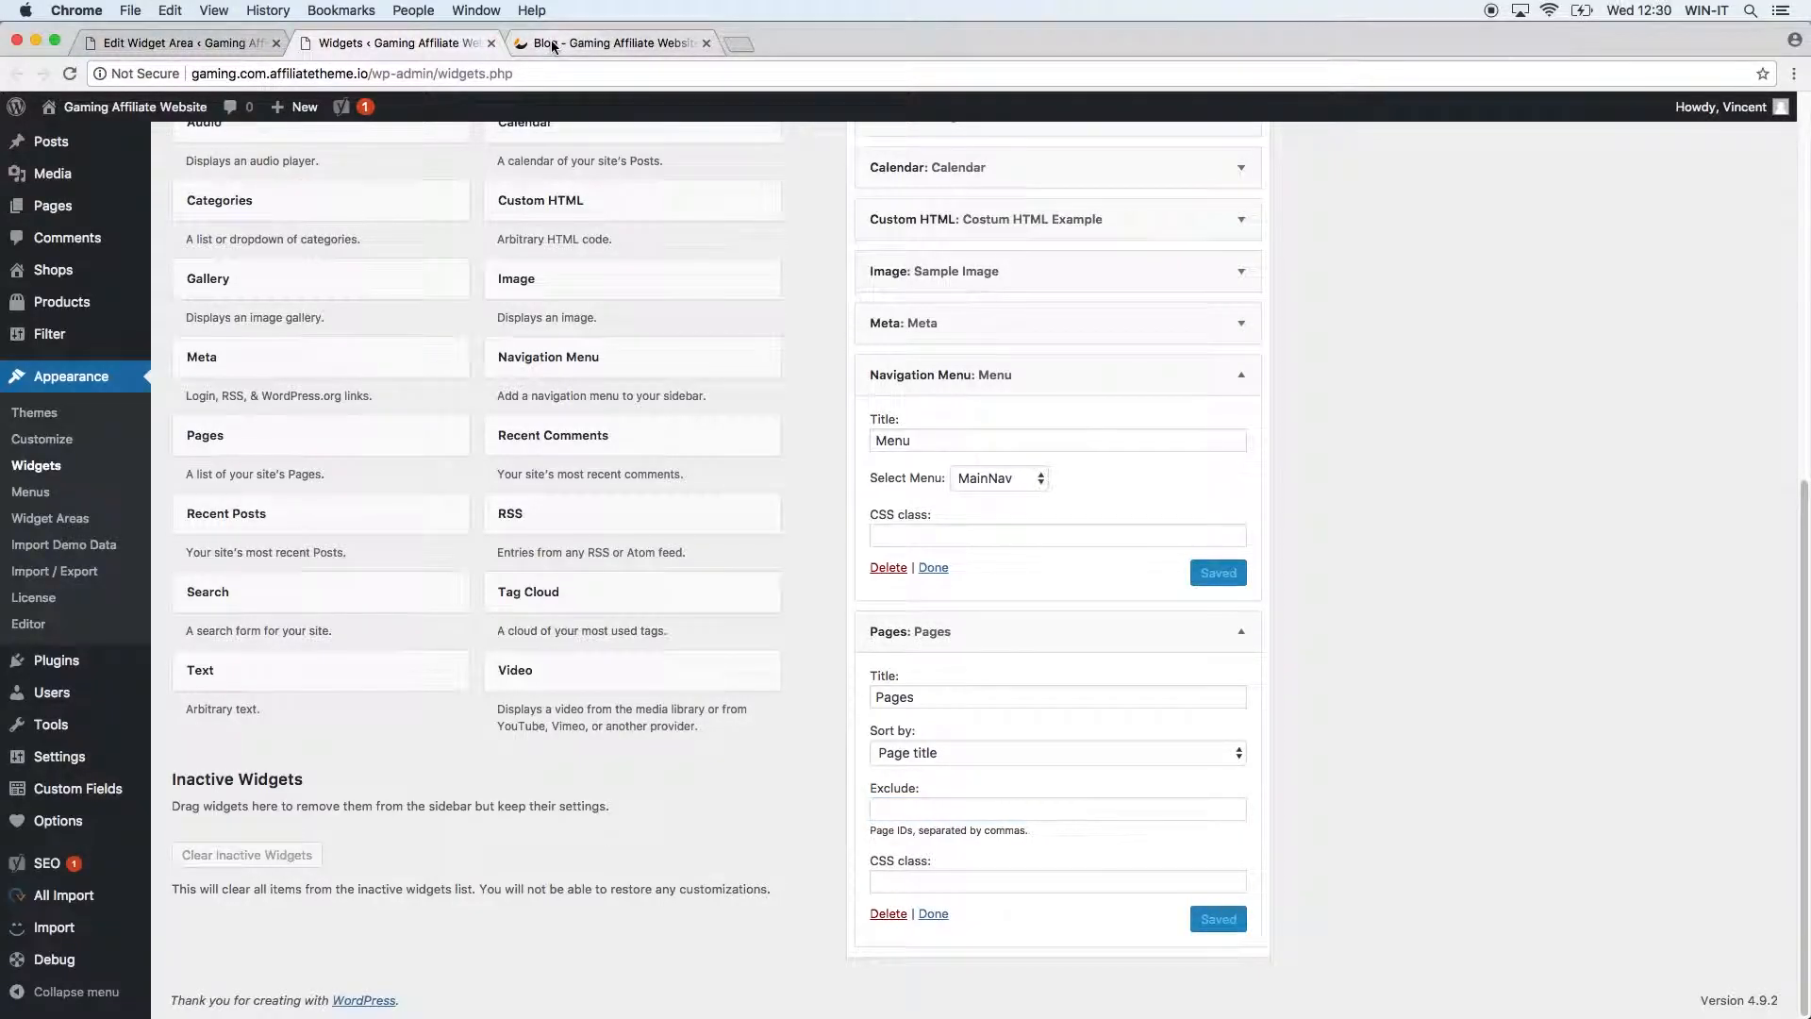
Compare the blog sidebar's seven-page list with the Widgets admin page, ending on Widgets.
left_click(550, 42)
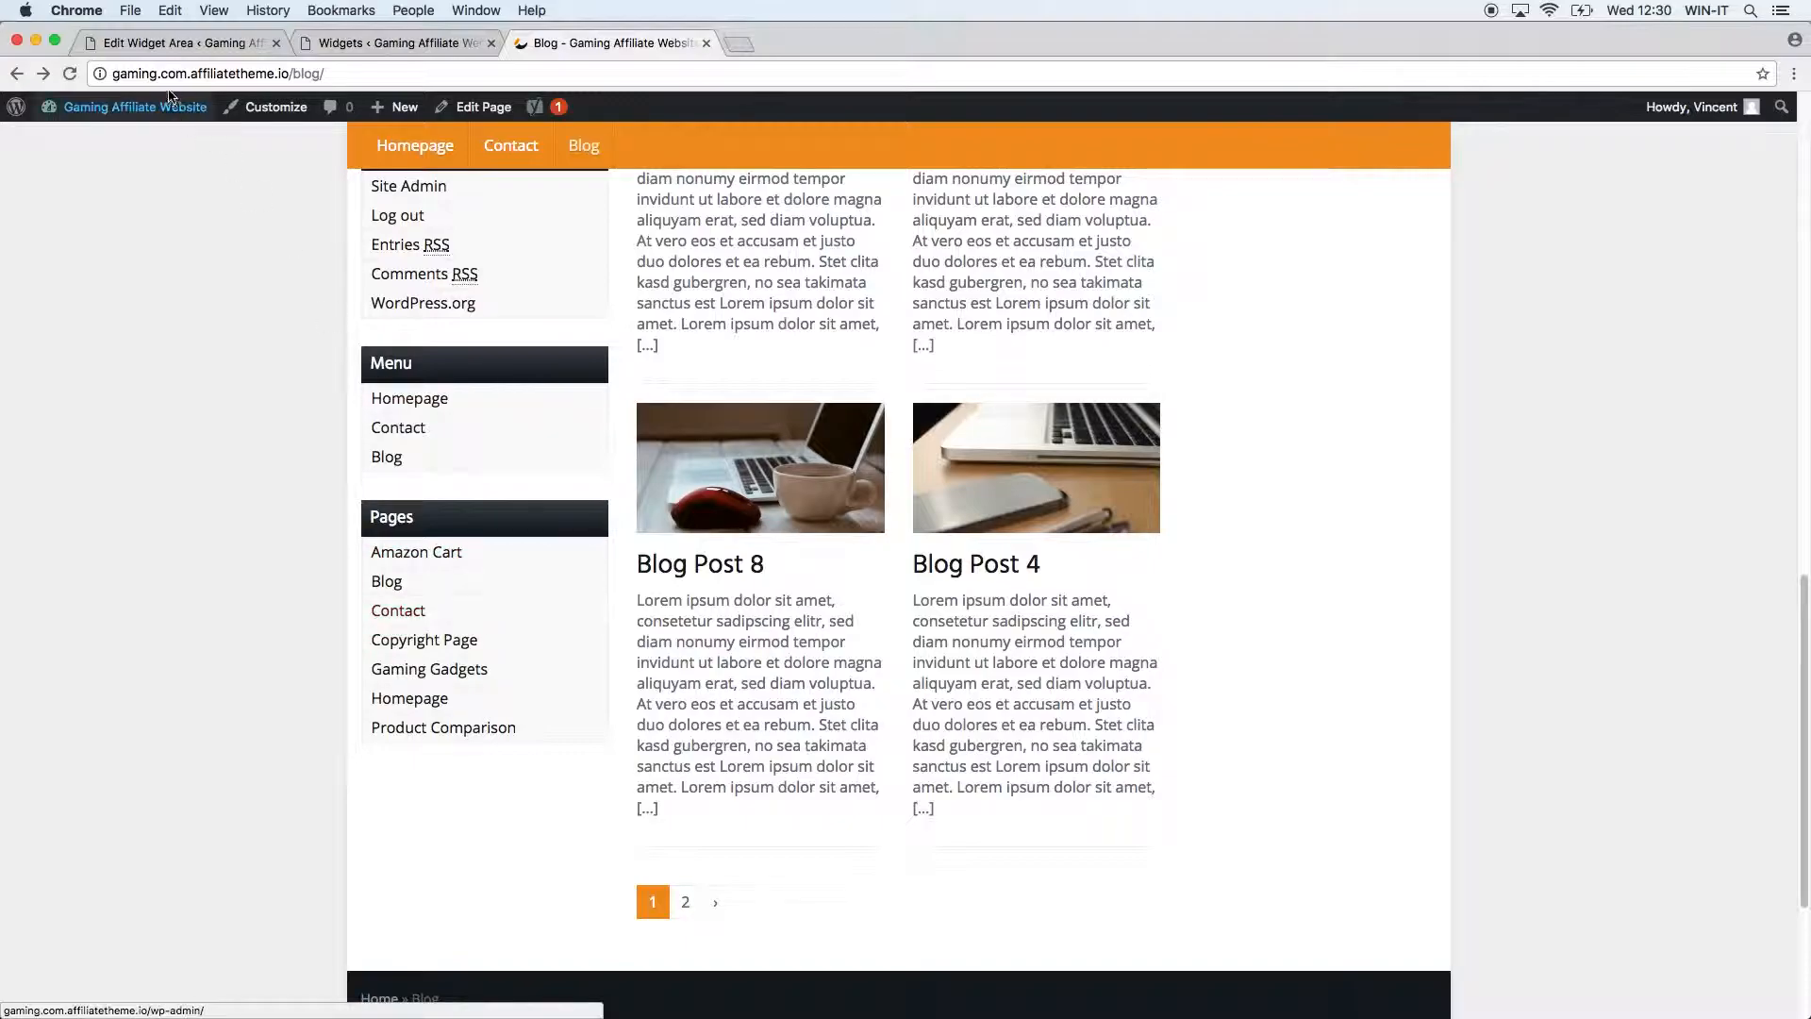
left_click(397, 42)
mouse_move(81, 208)
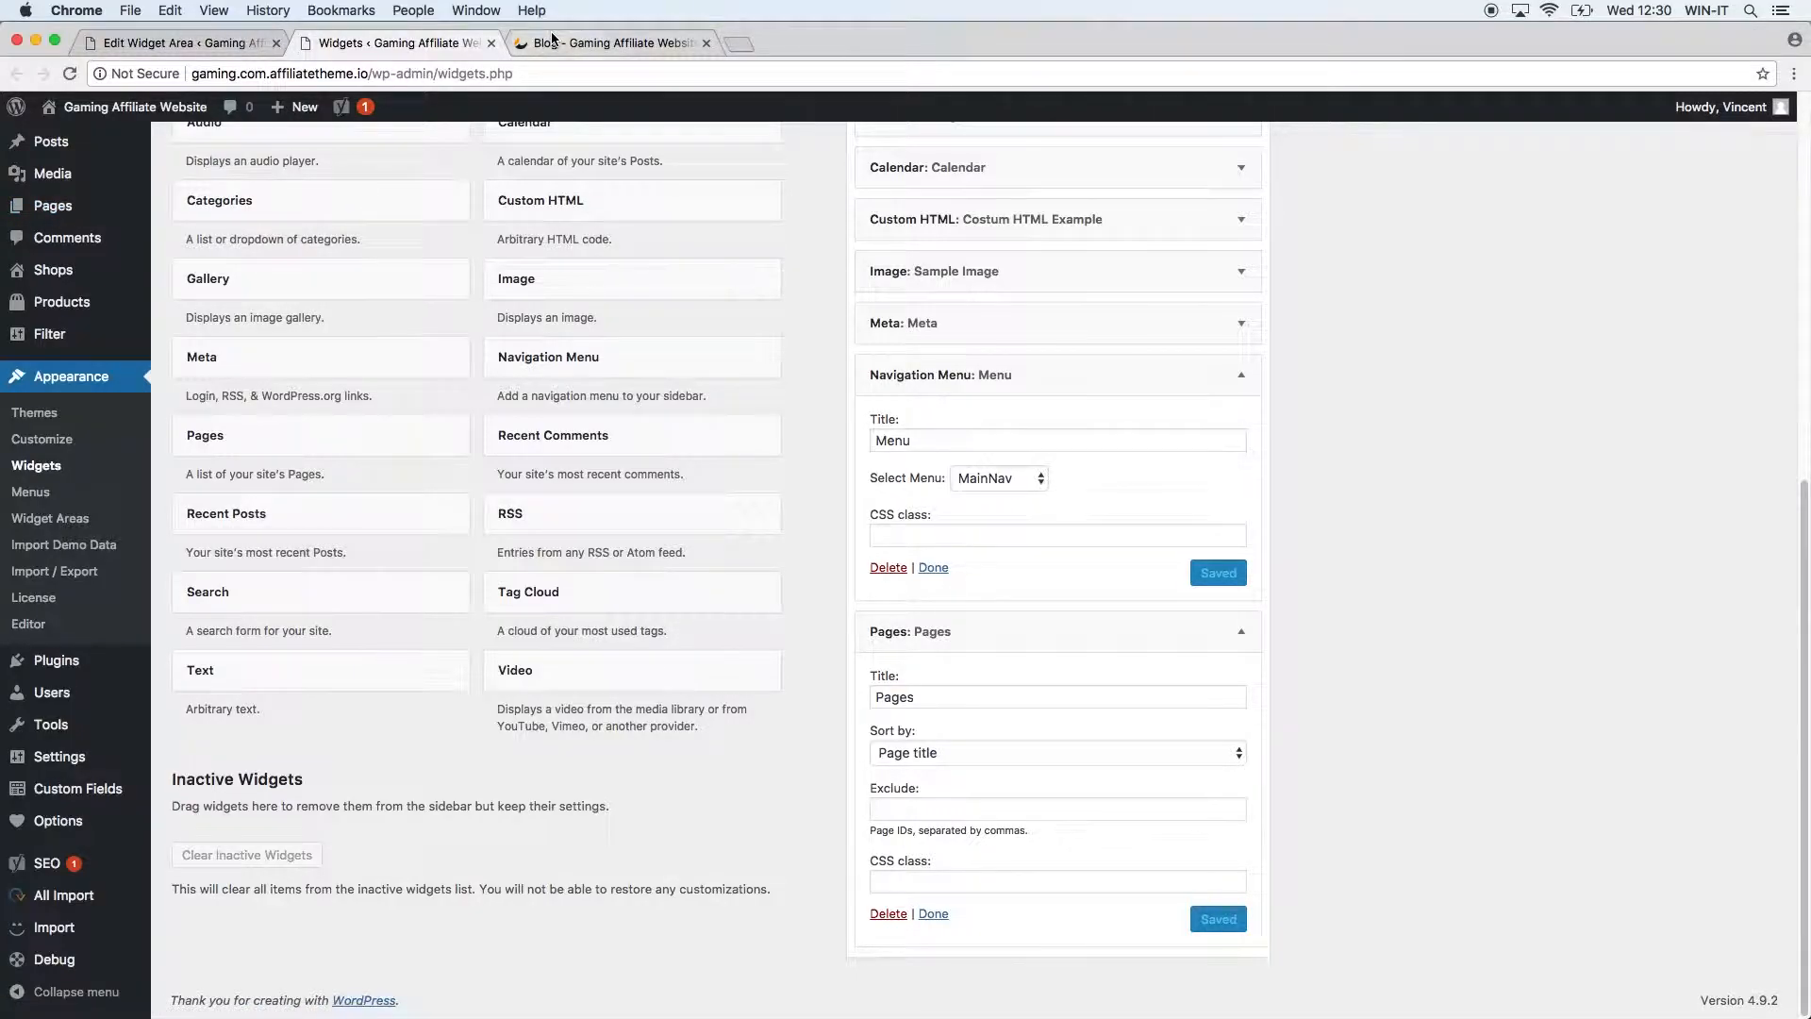
left_click(613, 42)
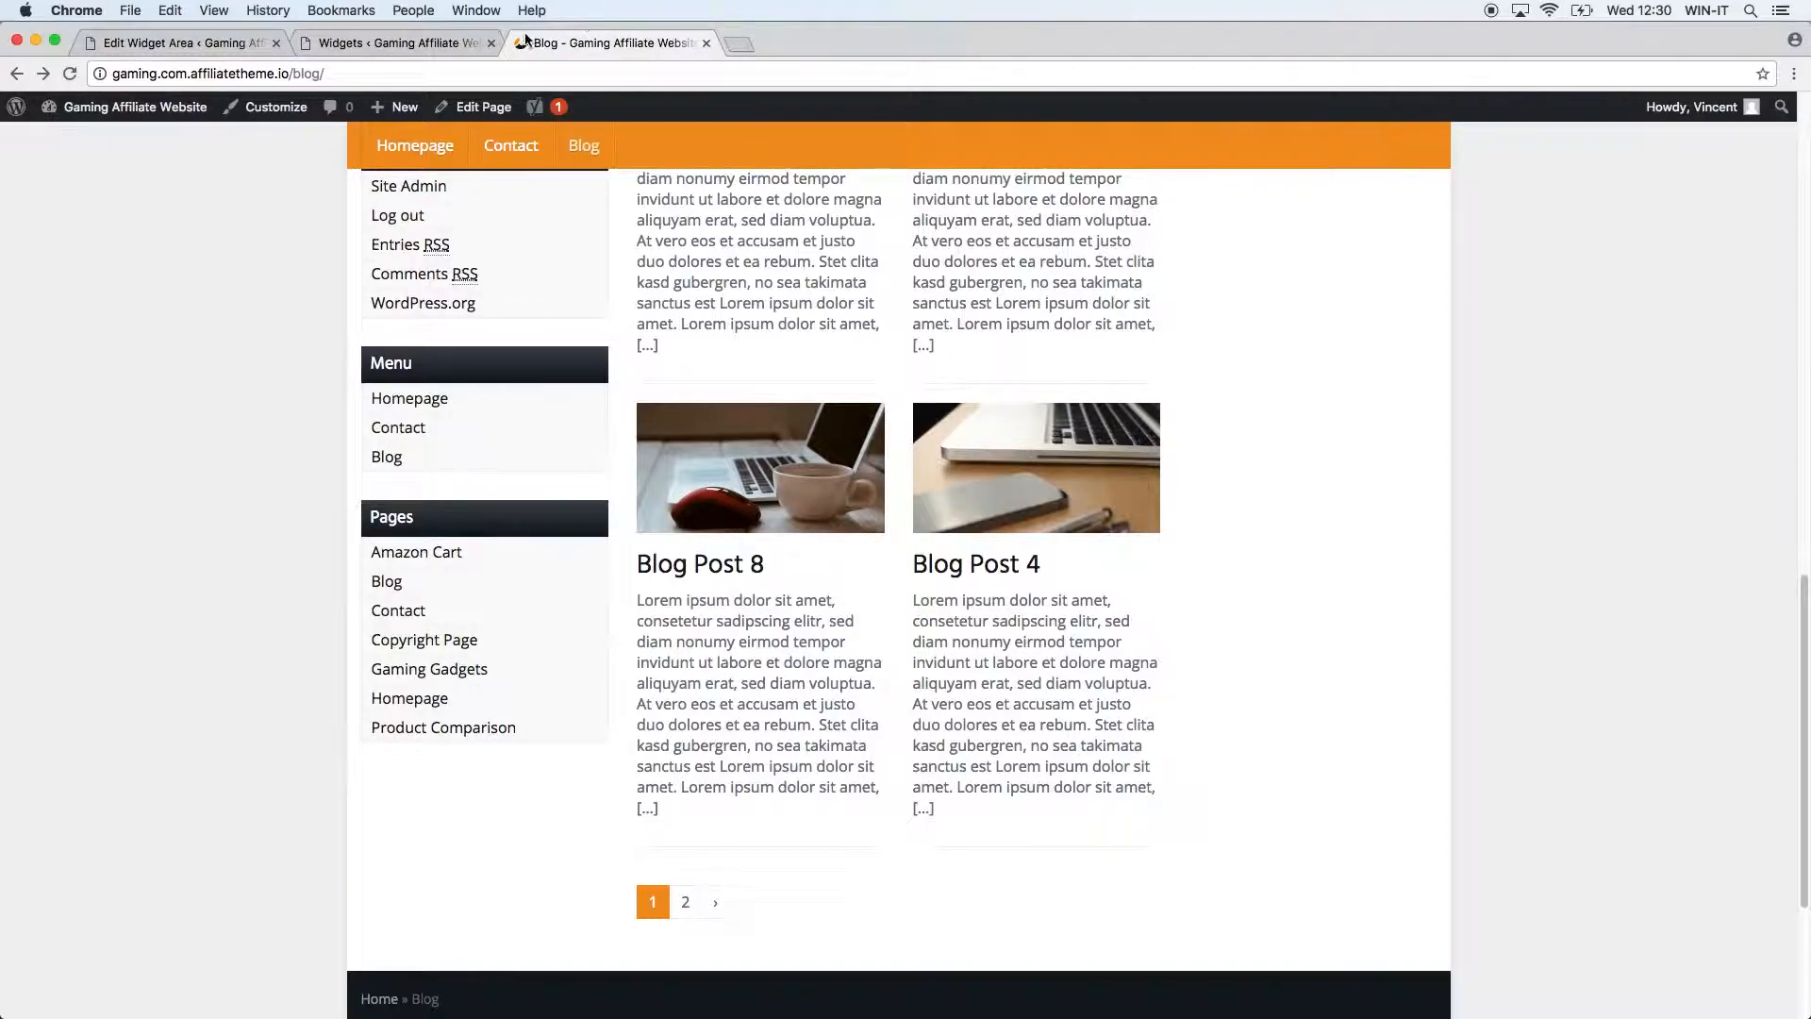
left_click(396, 42)
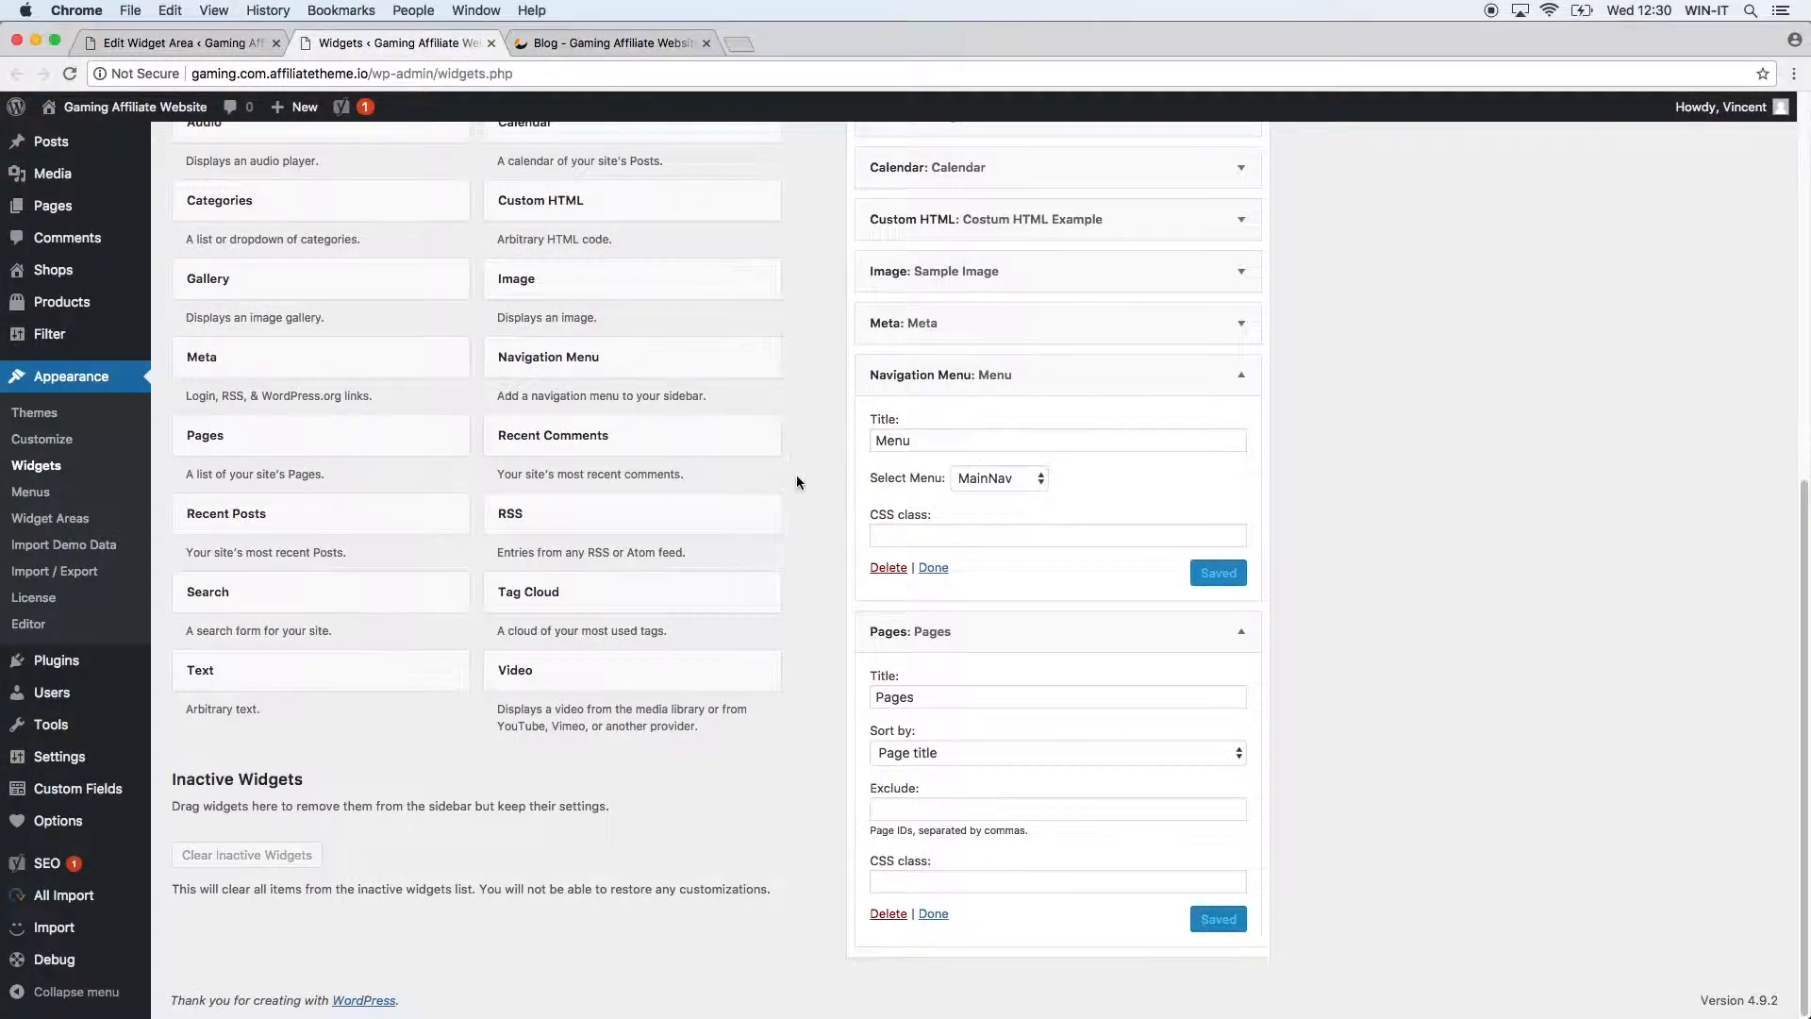
Add a 'Recent Comments' widget to the General sidebar, save it, and reload the blog.
left_click(679, 444)
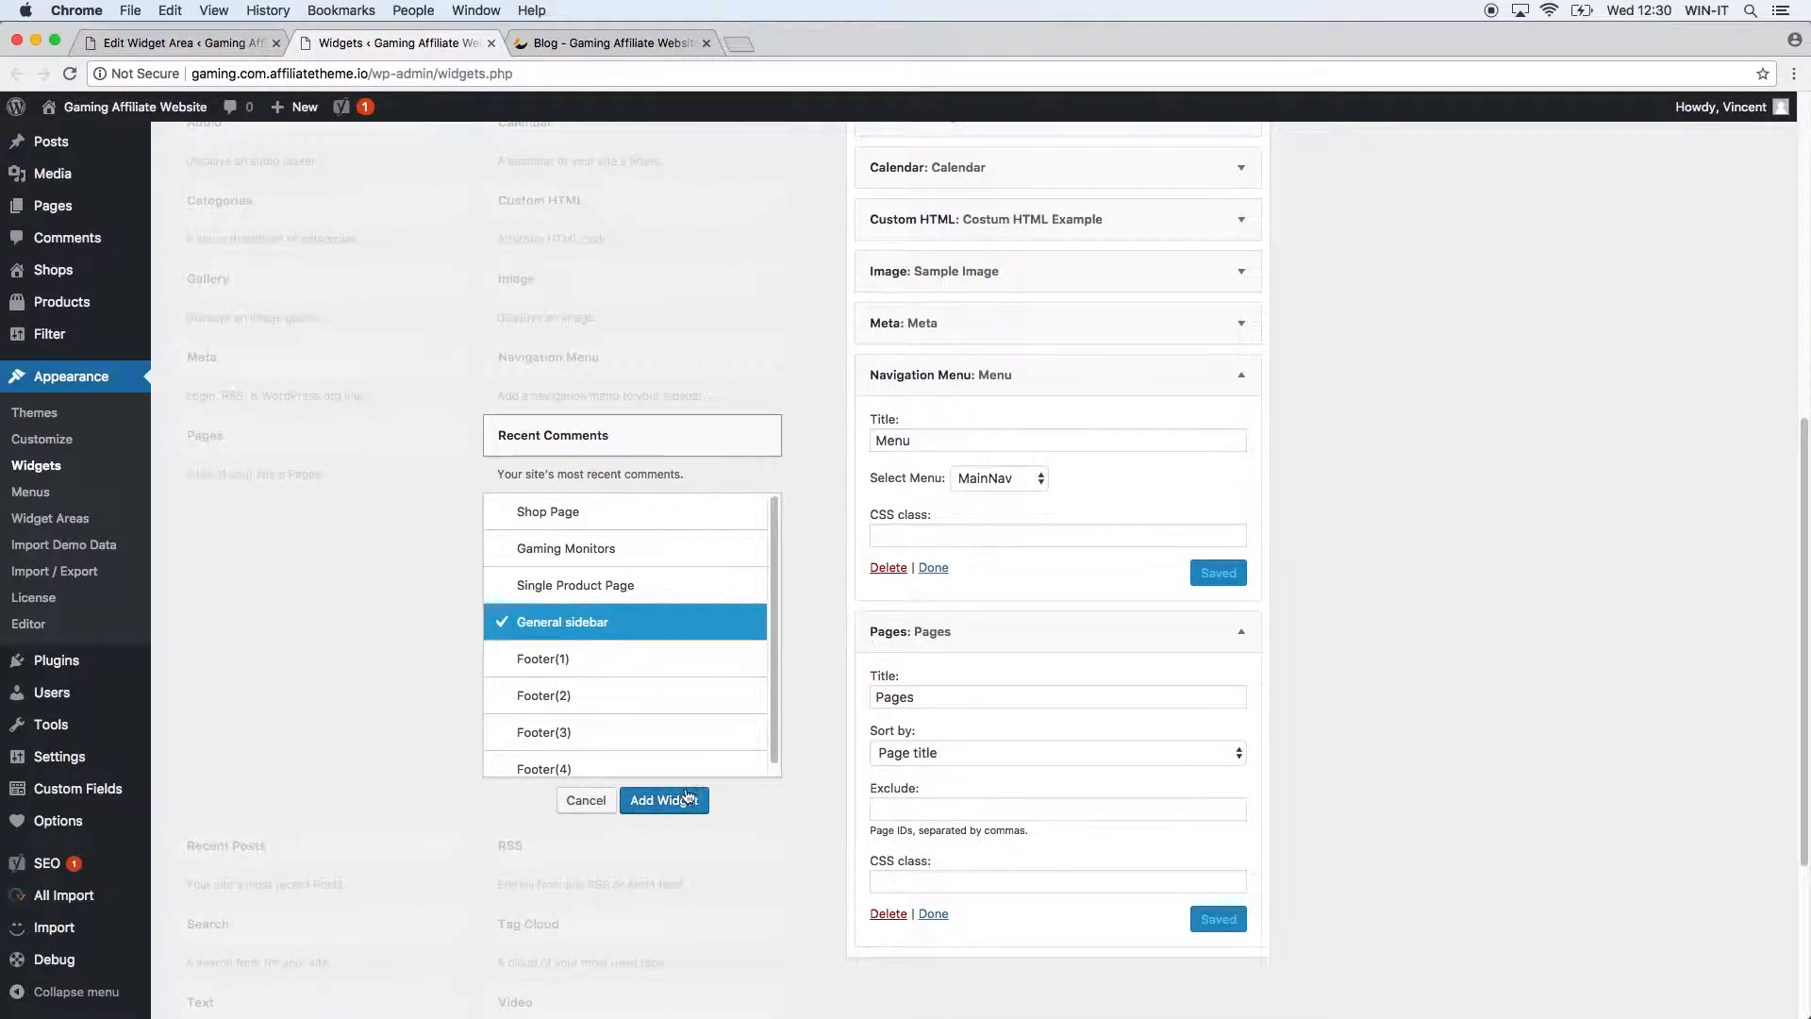
left_click(664, 799)
left_click(1051, 783)
type("Recent Comments")
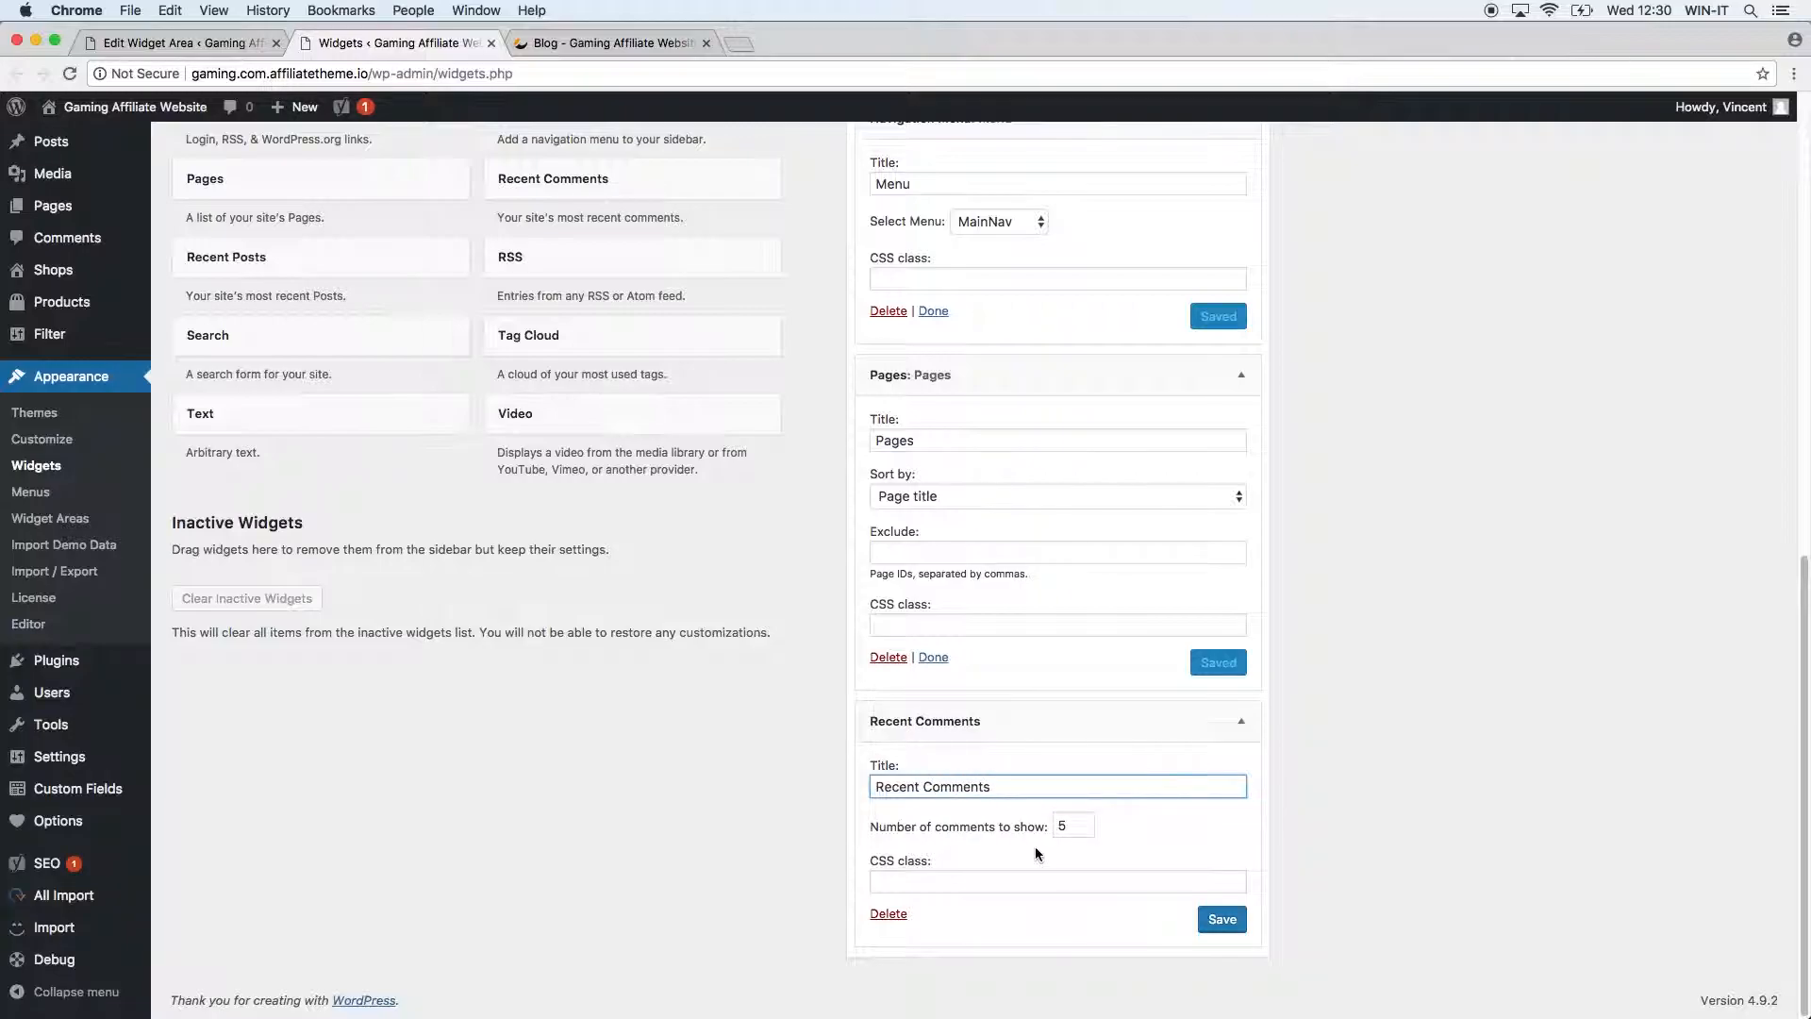
left_click(1209, 930)
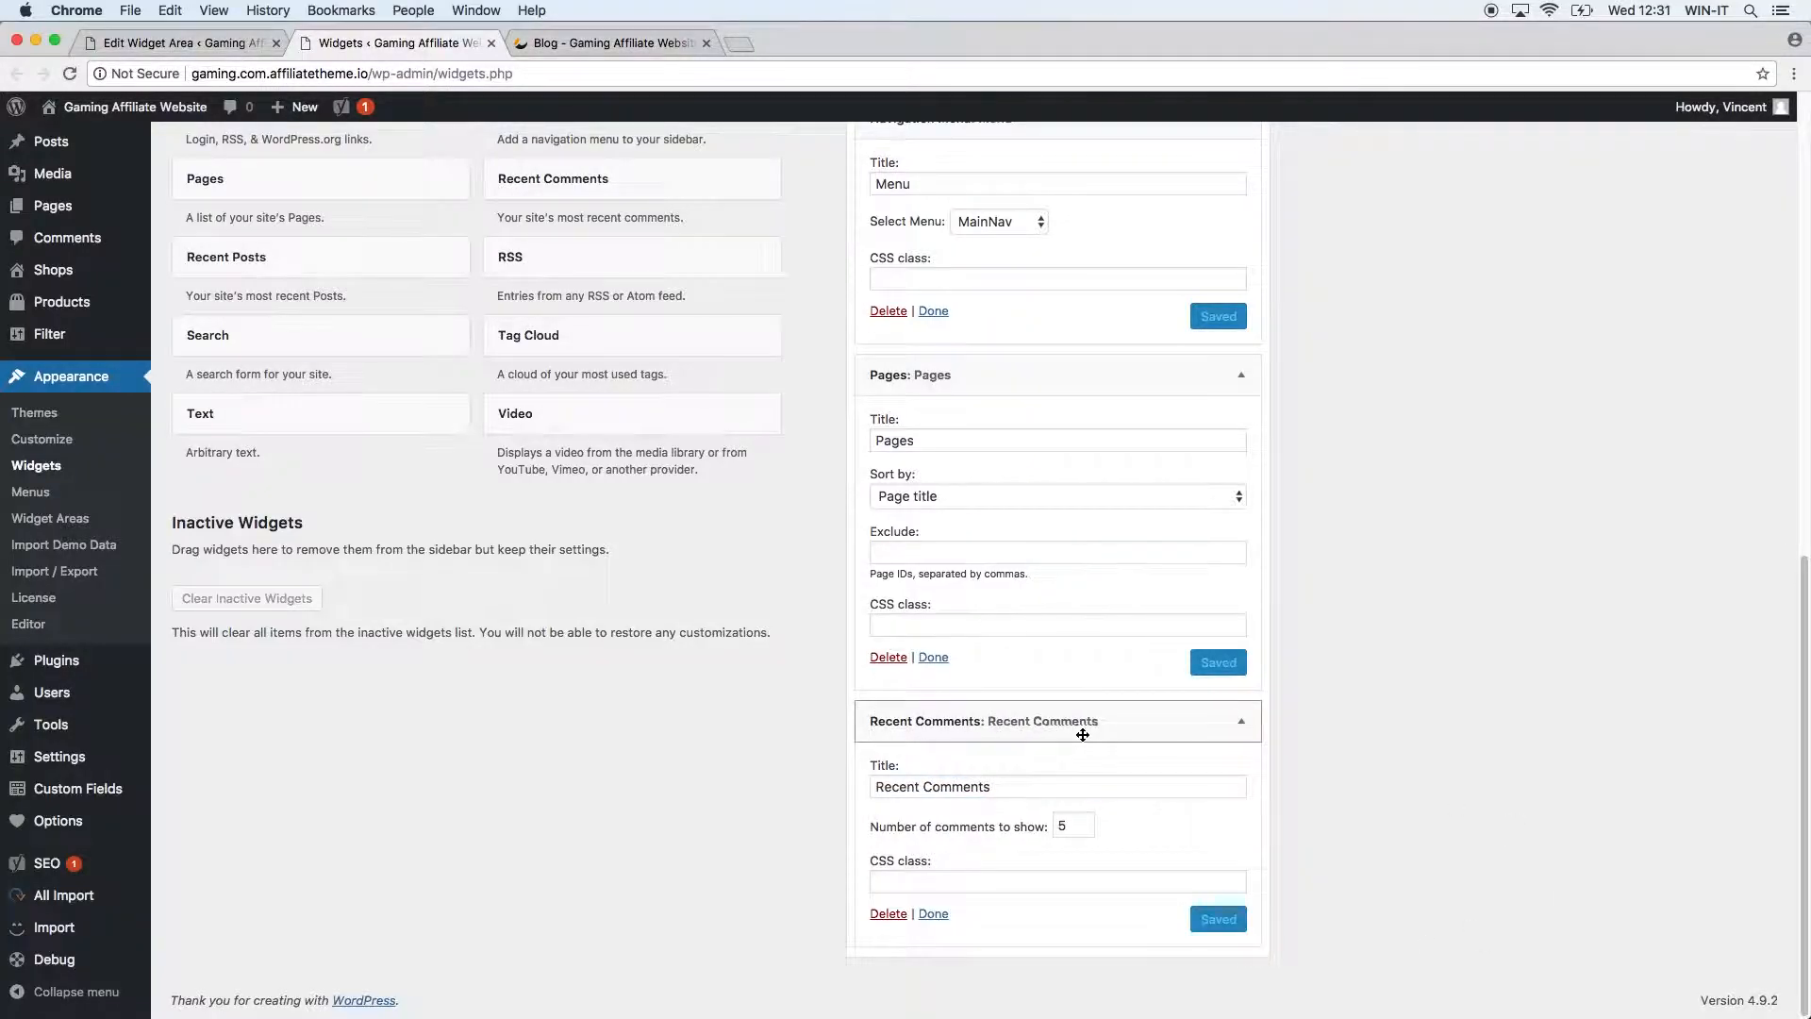
left_click(580, 52)
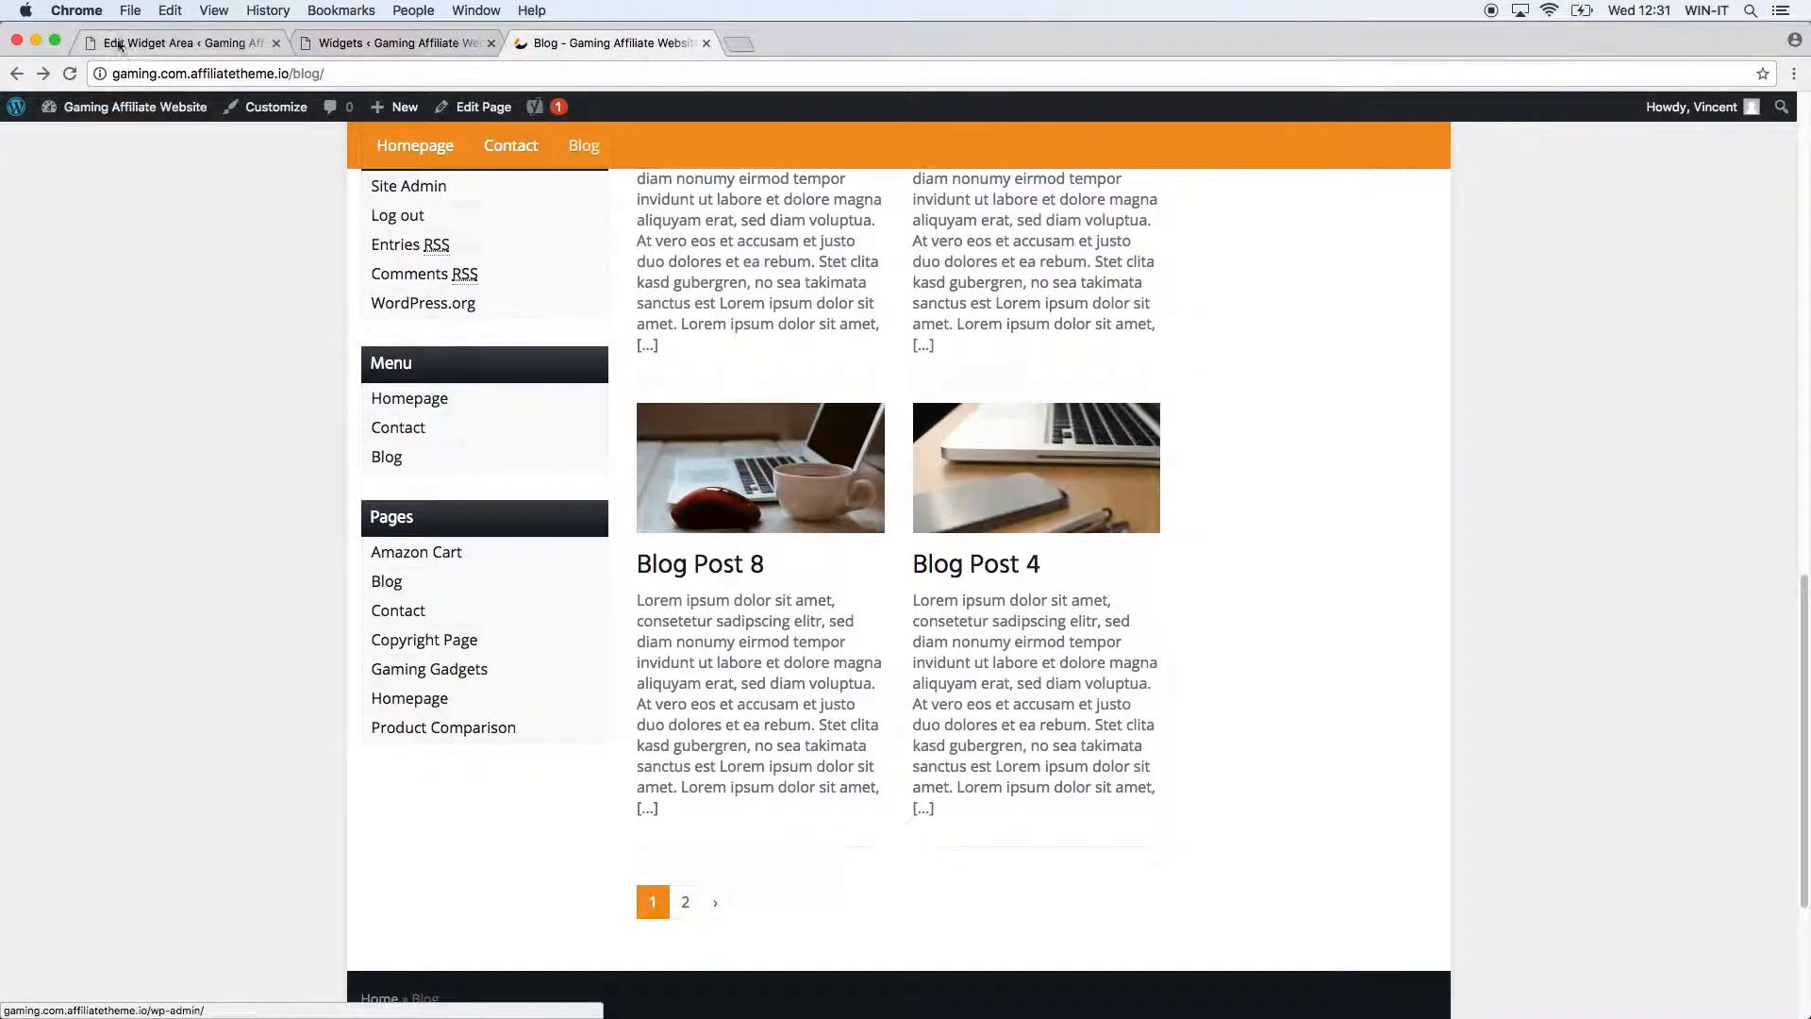
left_click(70, 75)
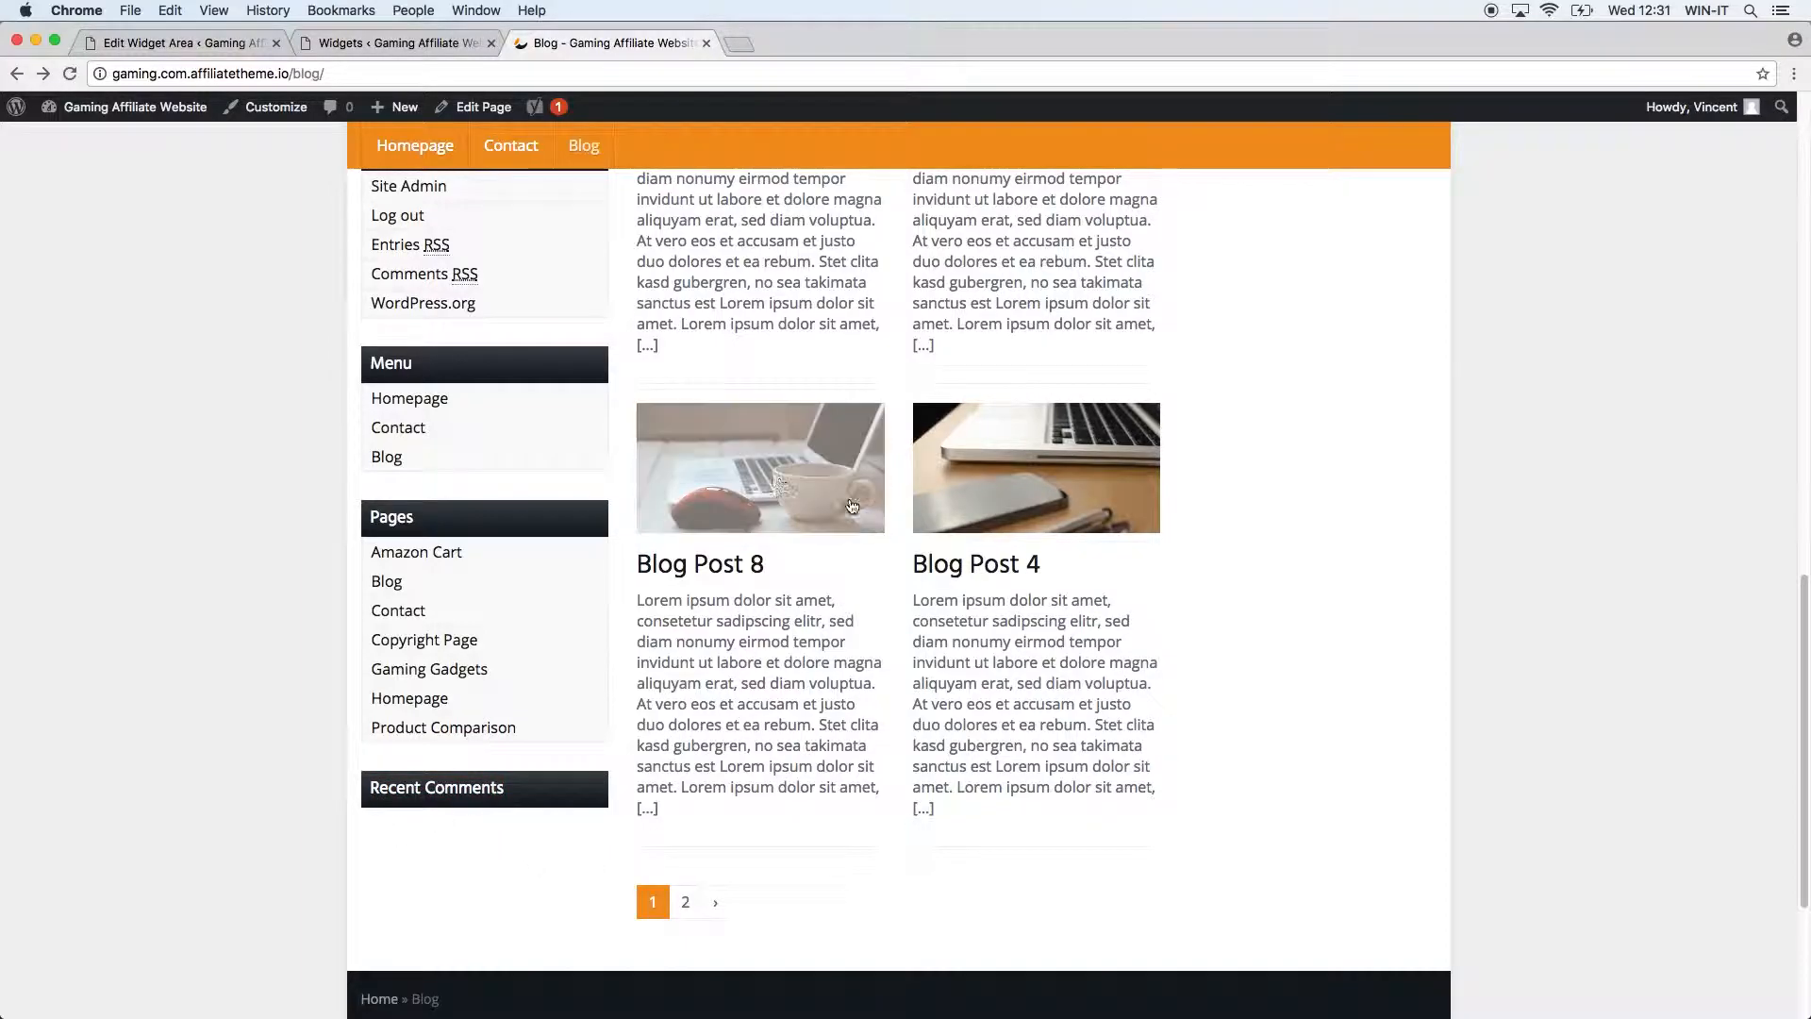
On Blog Post 8, post the comment 'This is a test Comment, Ch'.
left_click(734, 565)
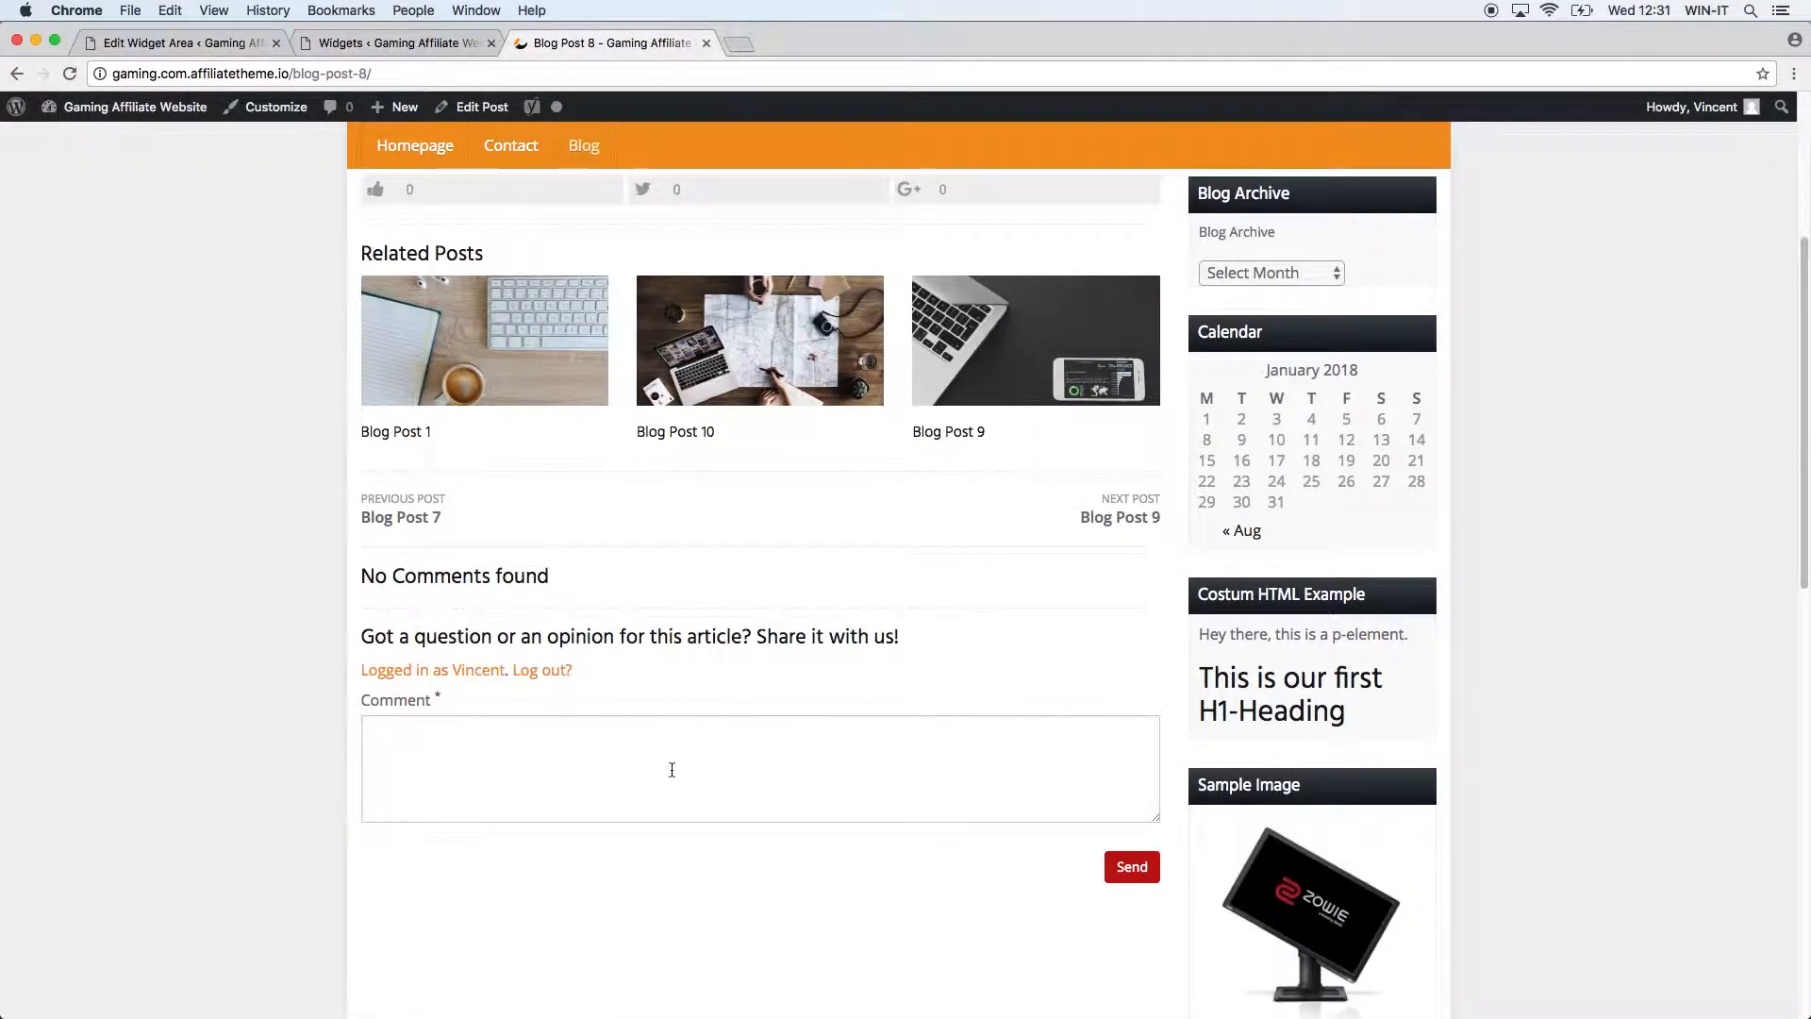
left_click(623, 743)
type("Thi")
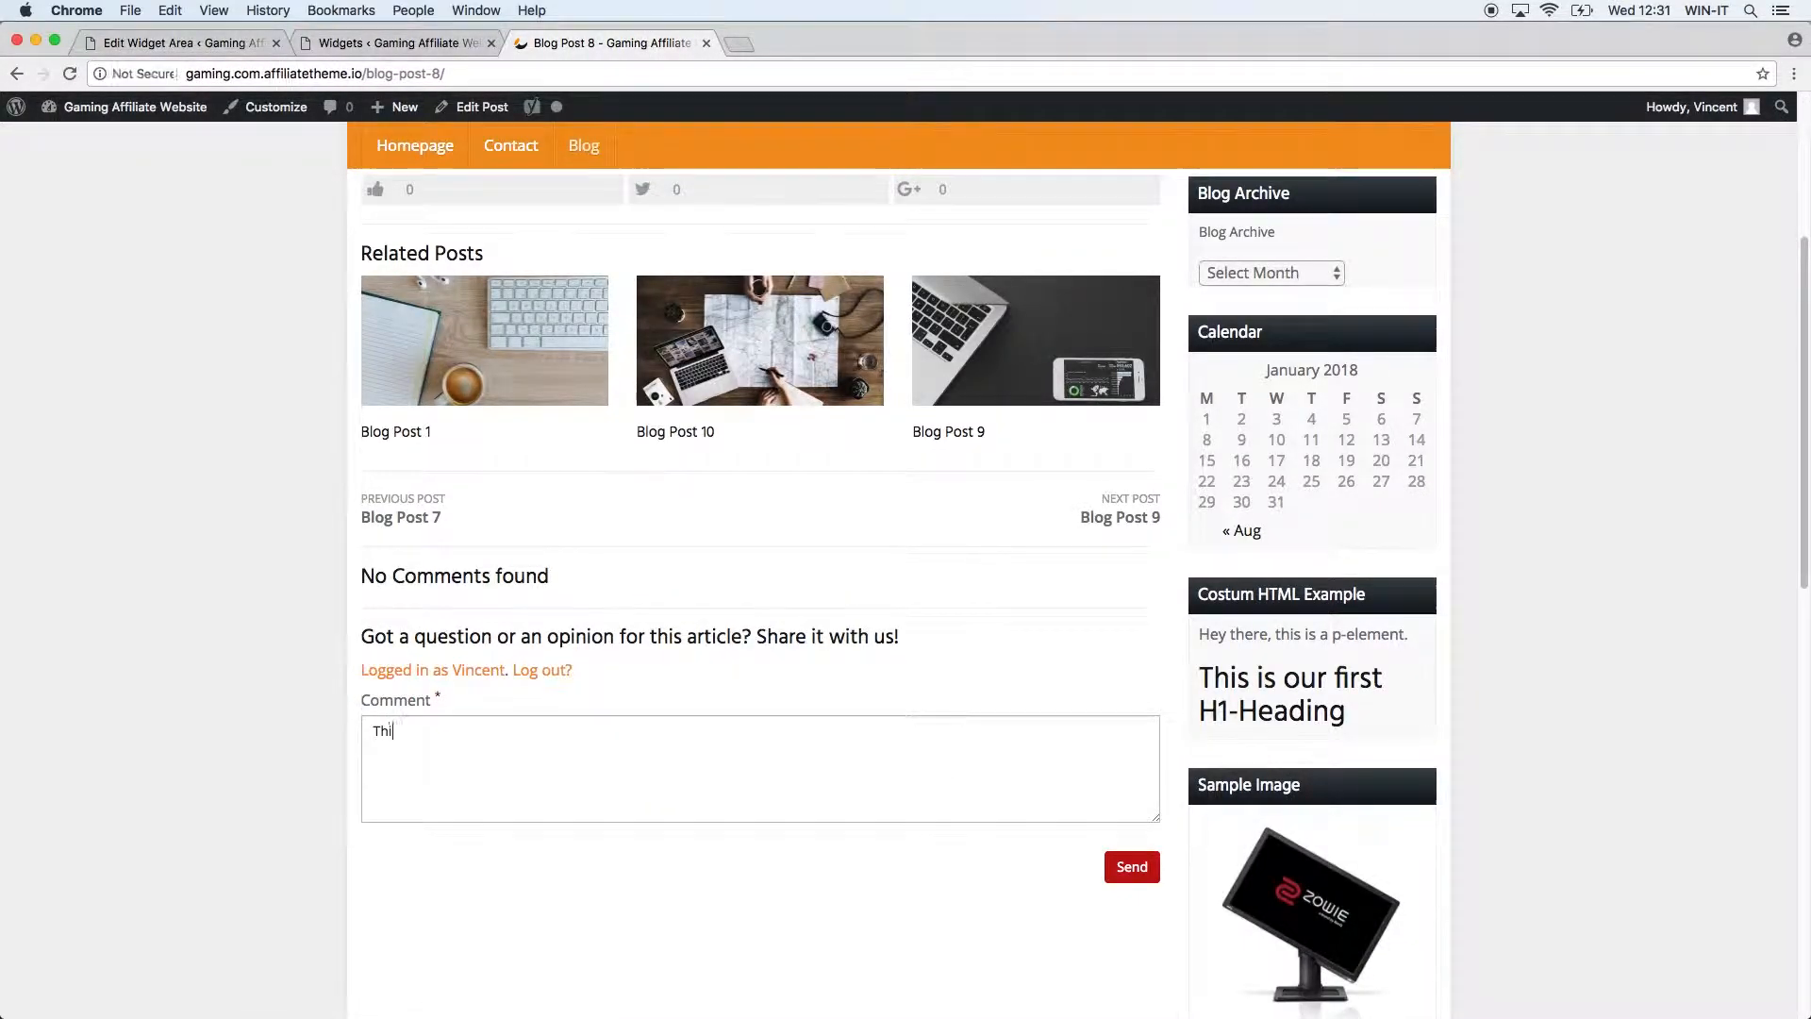
type("s is a test Comment, Ch")
left_click(1131, 867)
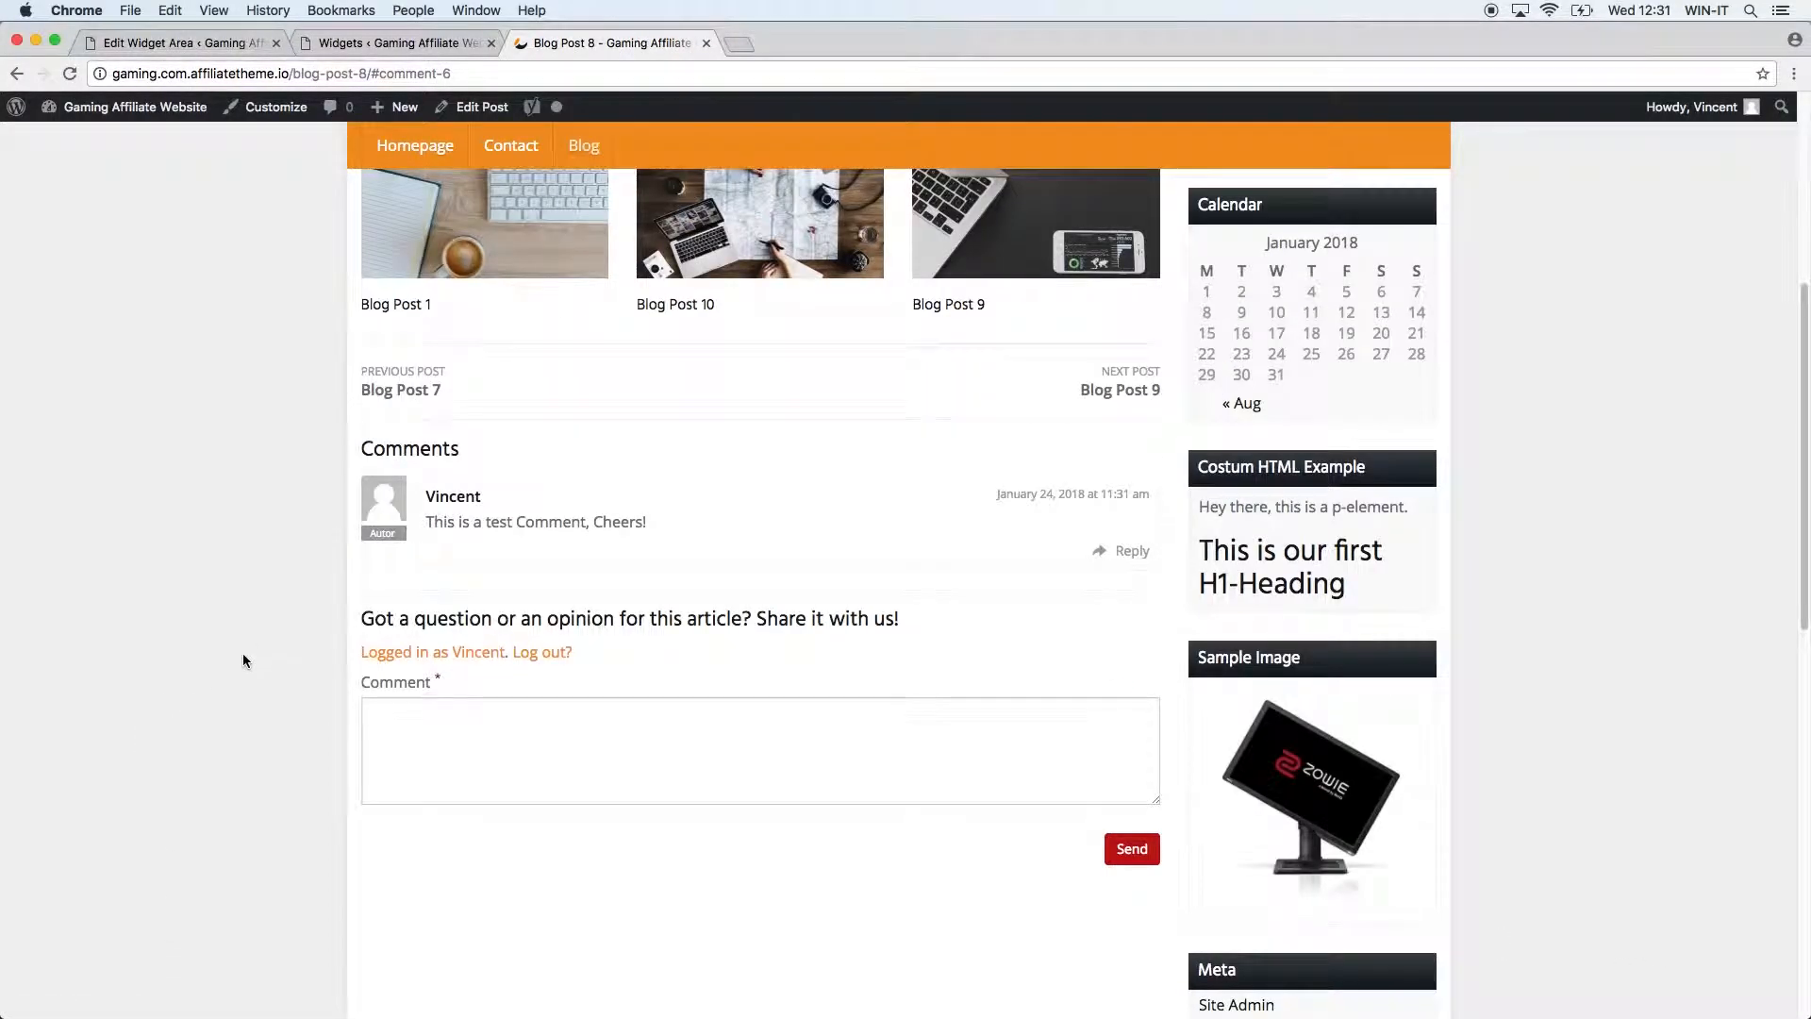
Open the Blog page and follow the new Recent Comments link back to Blog Post 8.
scroll(241, 660, "up", 5)
left_click(584, 278)
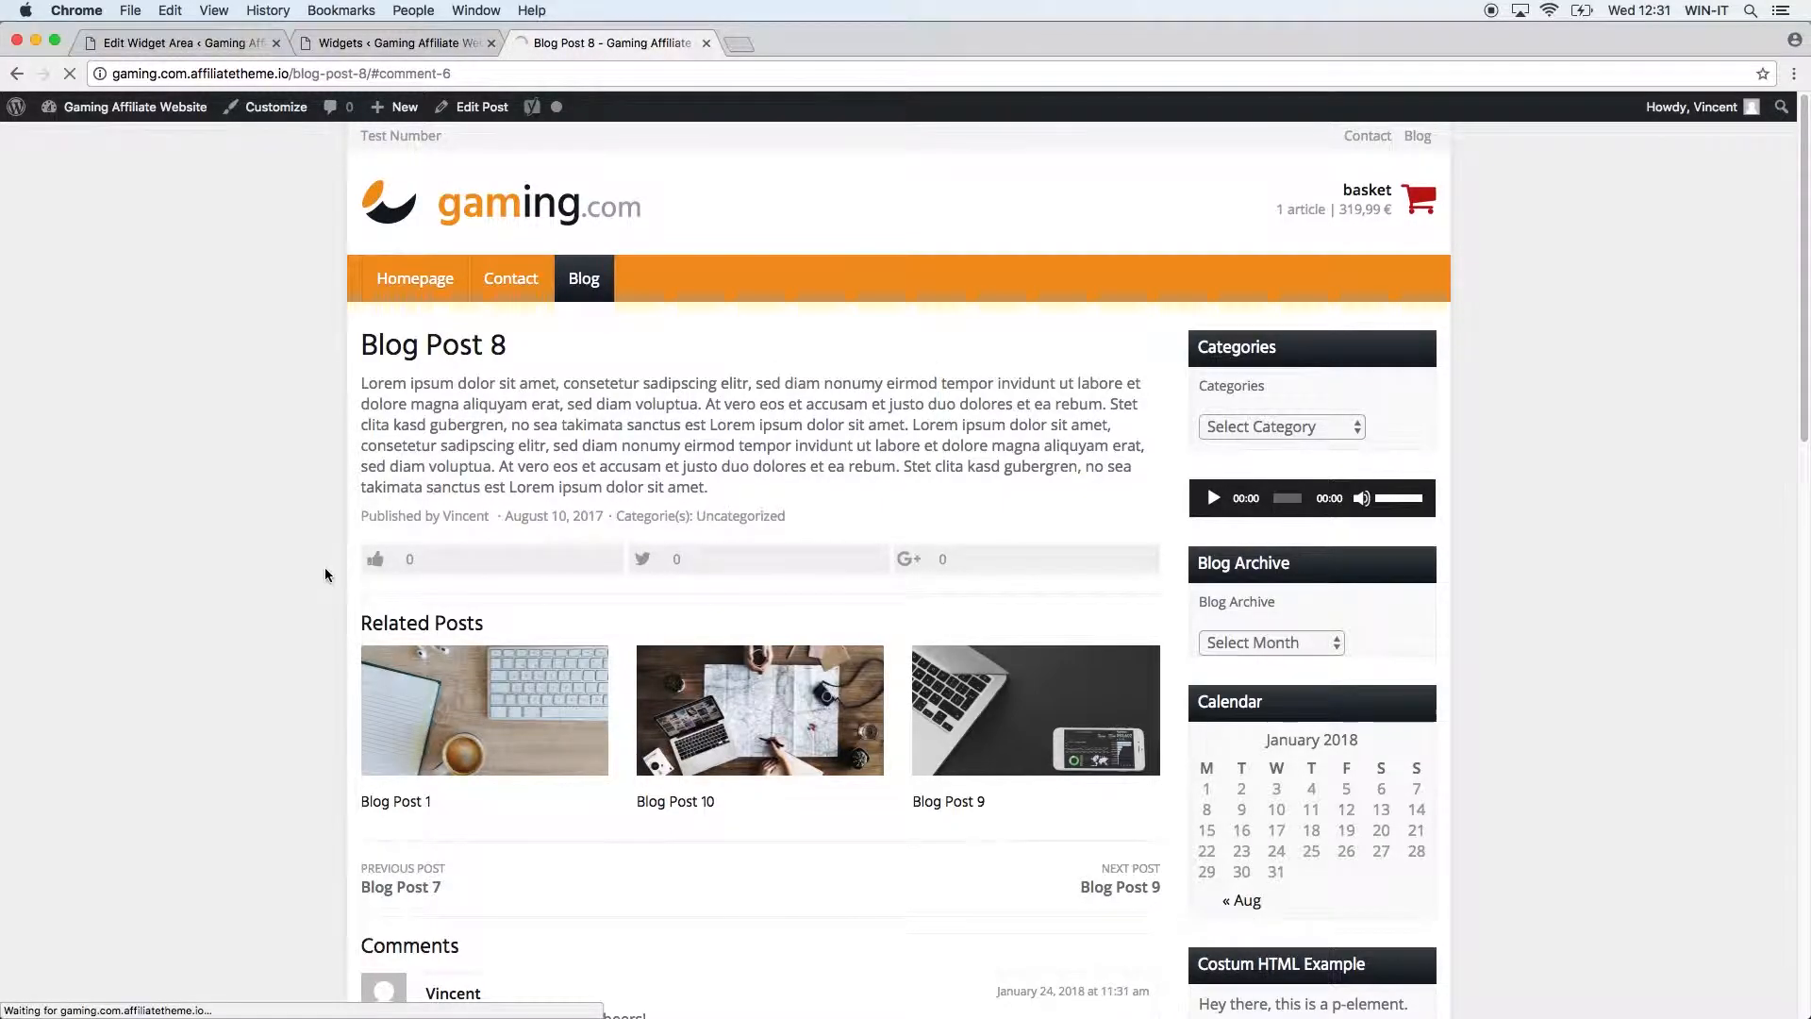
scroll(254, 630, "down", 10)
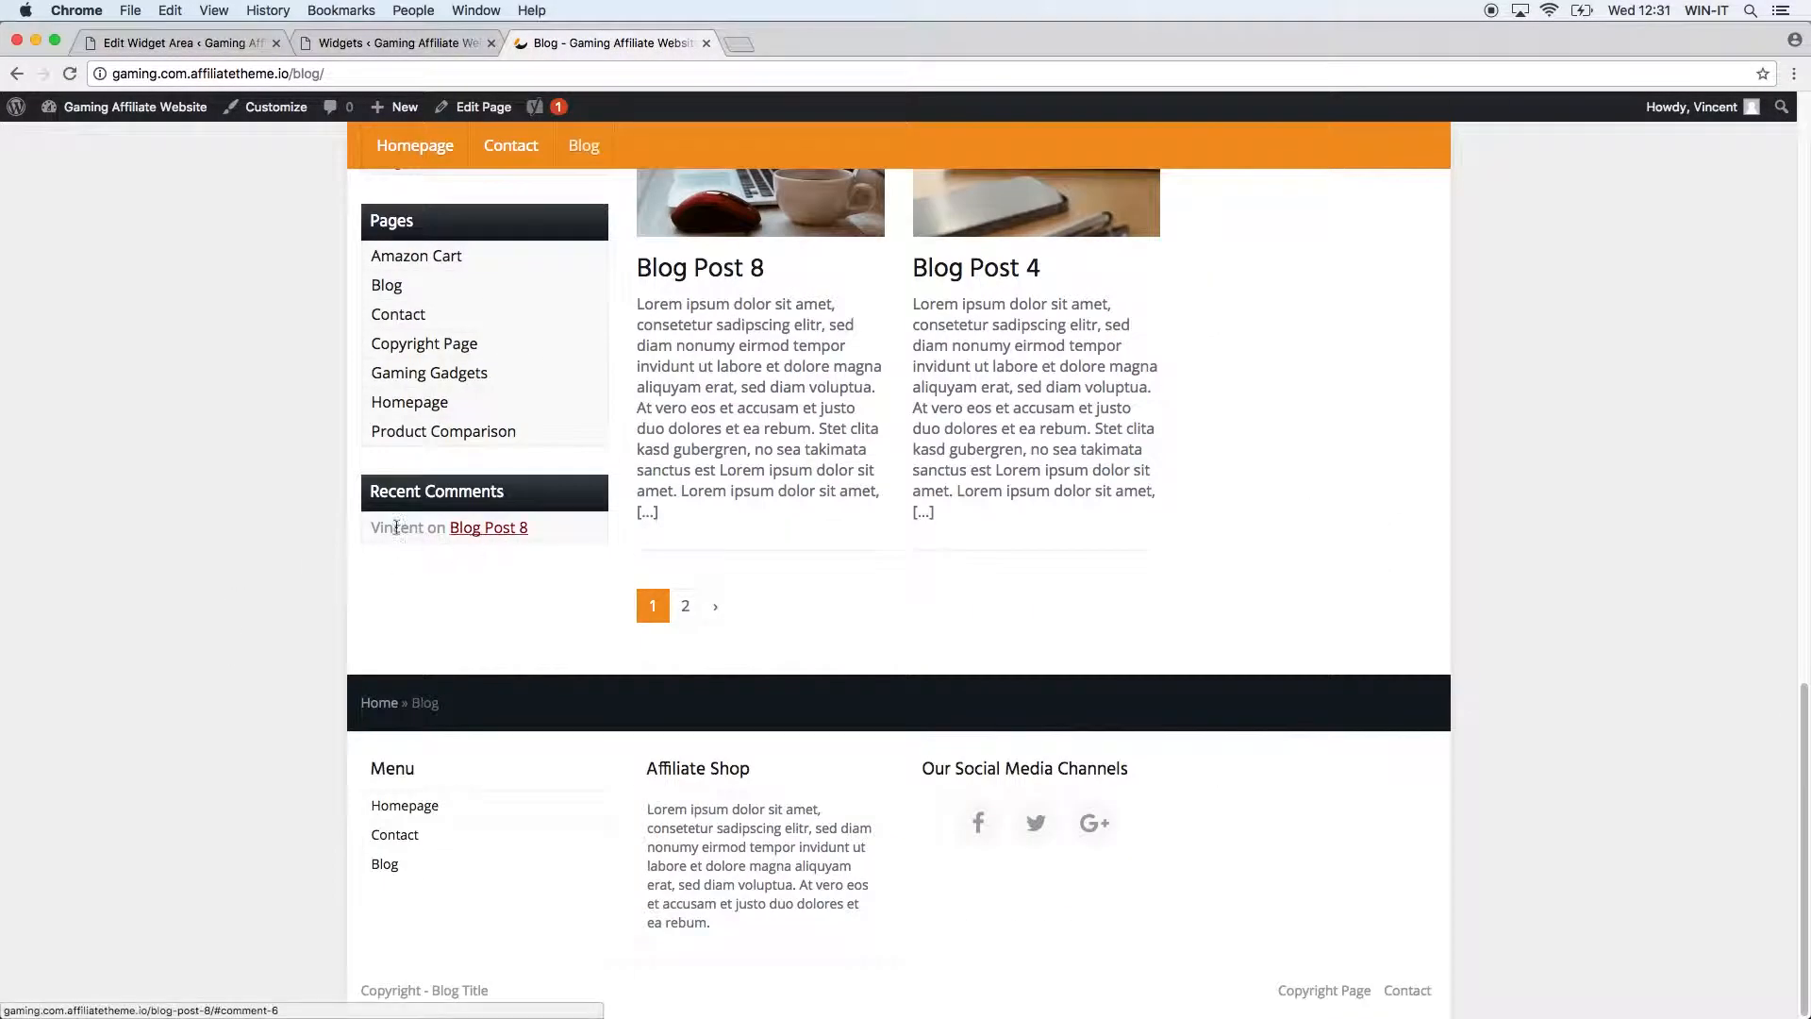
left_click_drag(375, 527, 439, 530)
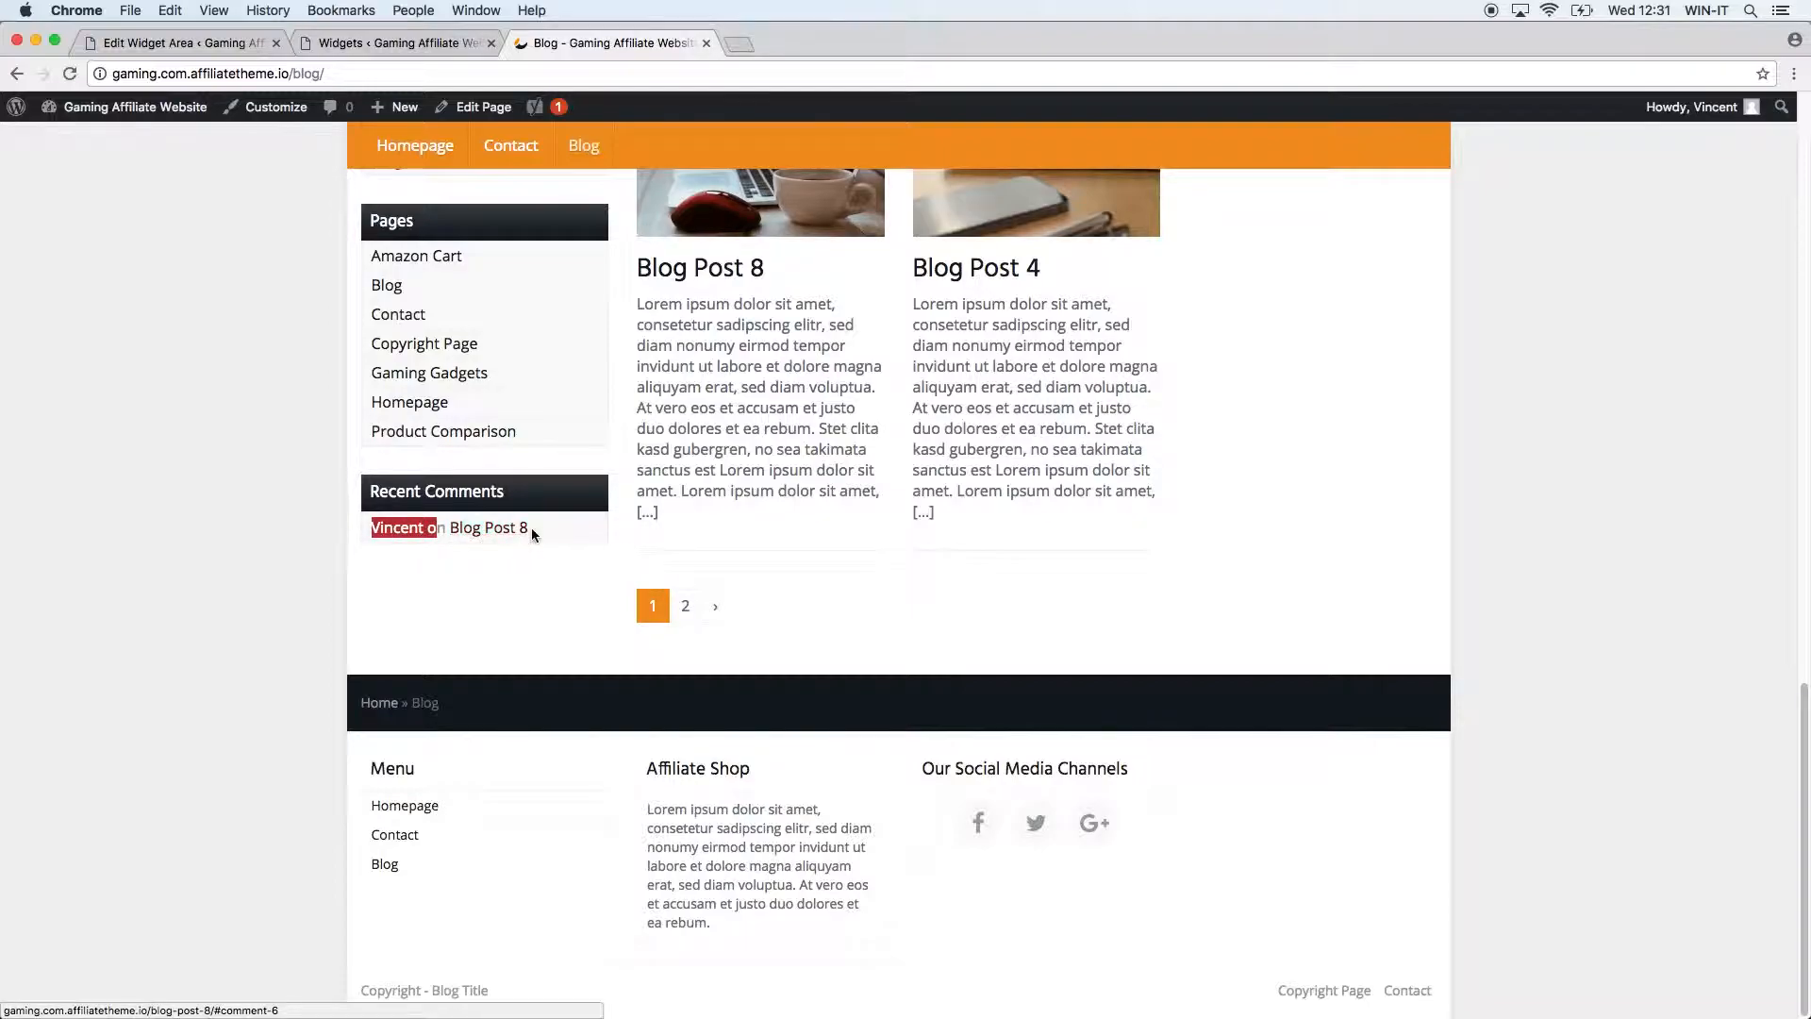
left_click(524, 533)
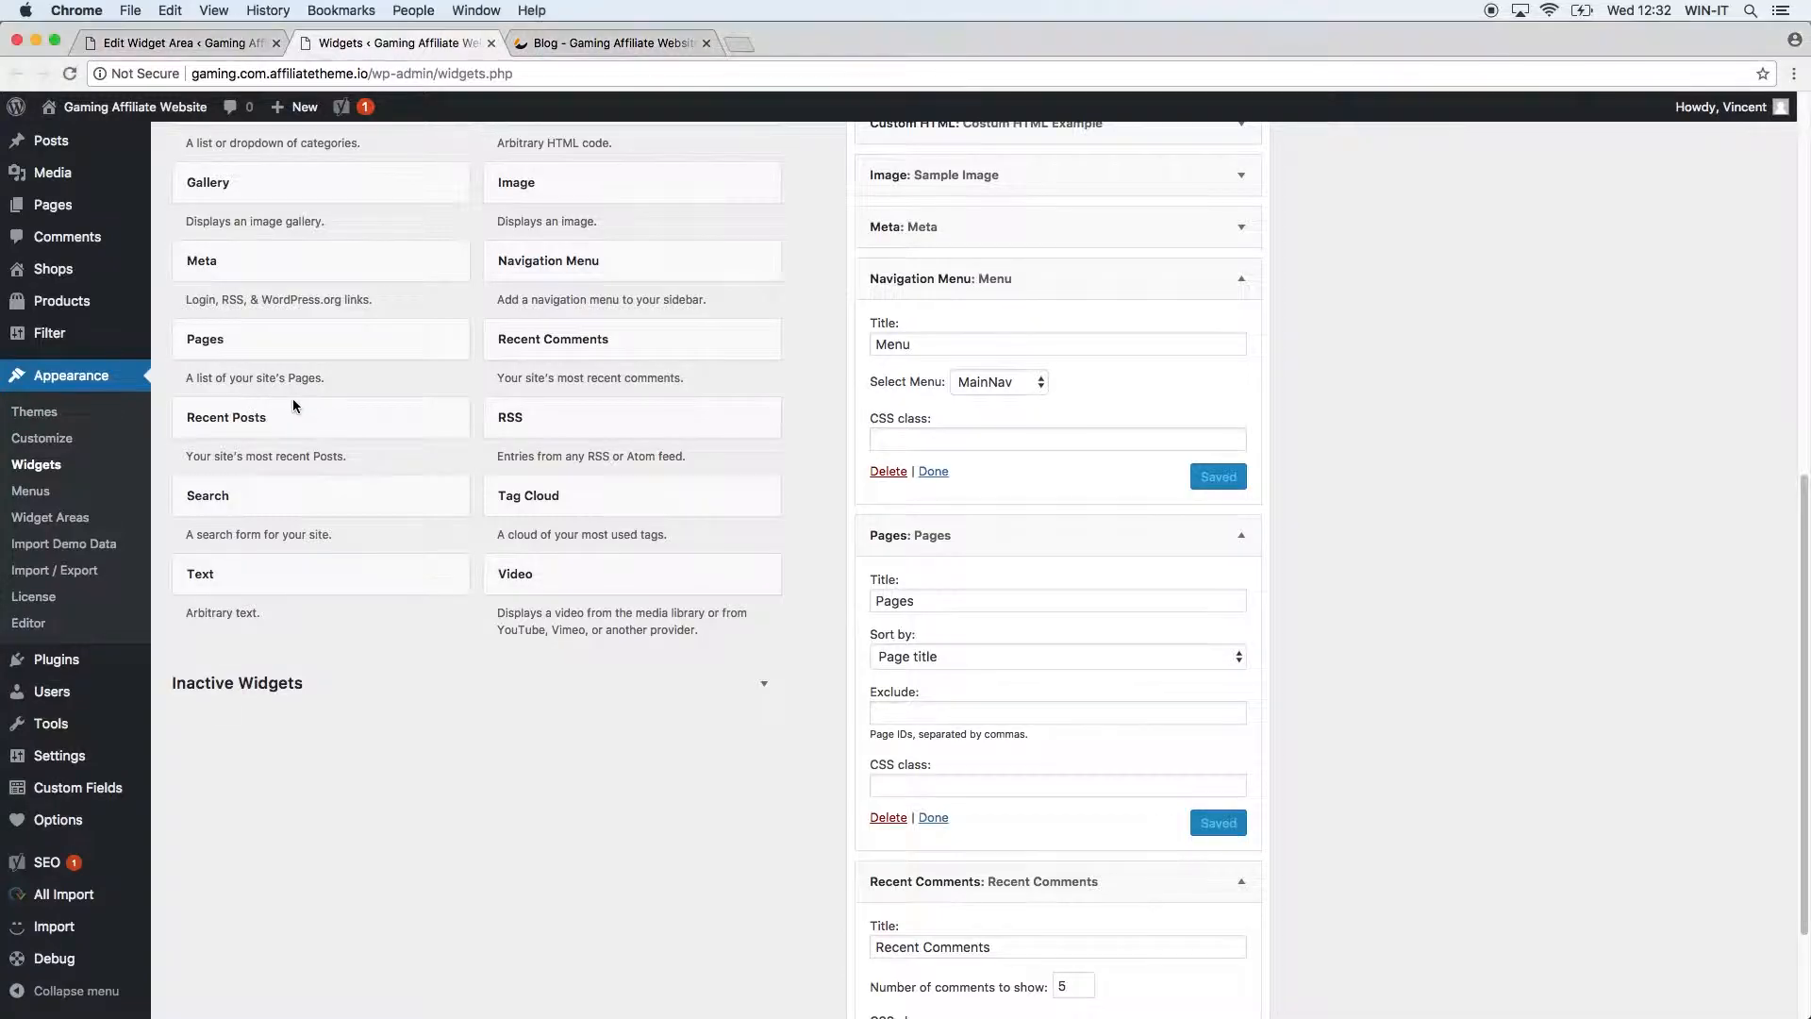
left_click(293, 405)
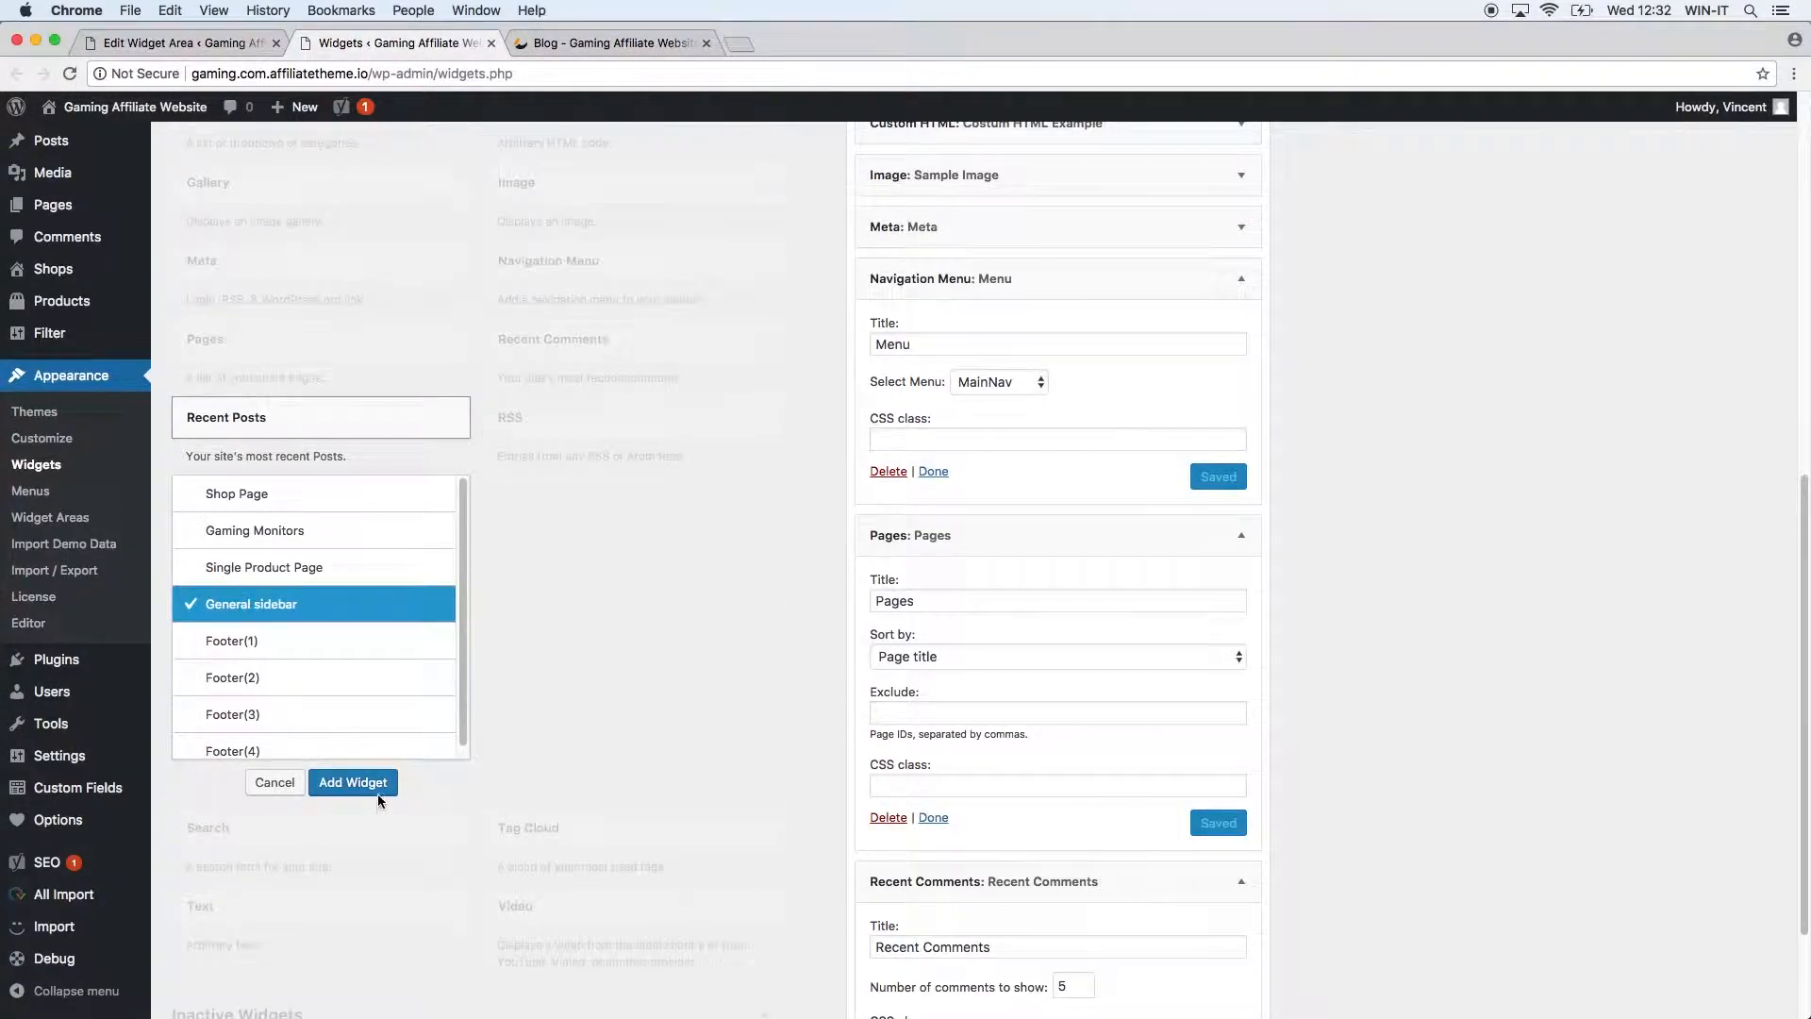
Add a Recent Posts widget showing 10 posts with post dates, and save it.
left_click(376, 788)
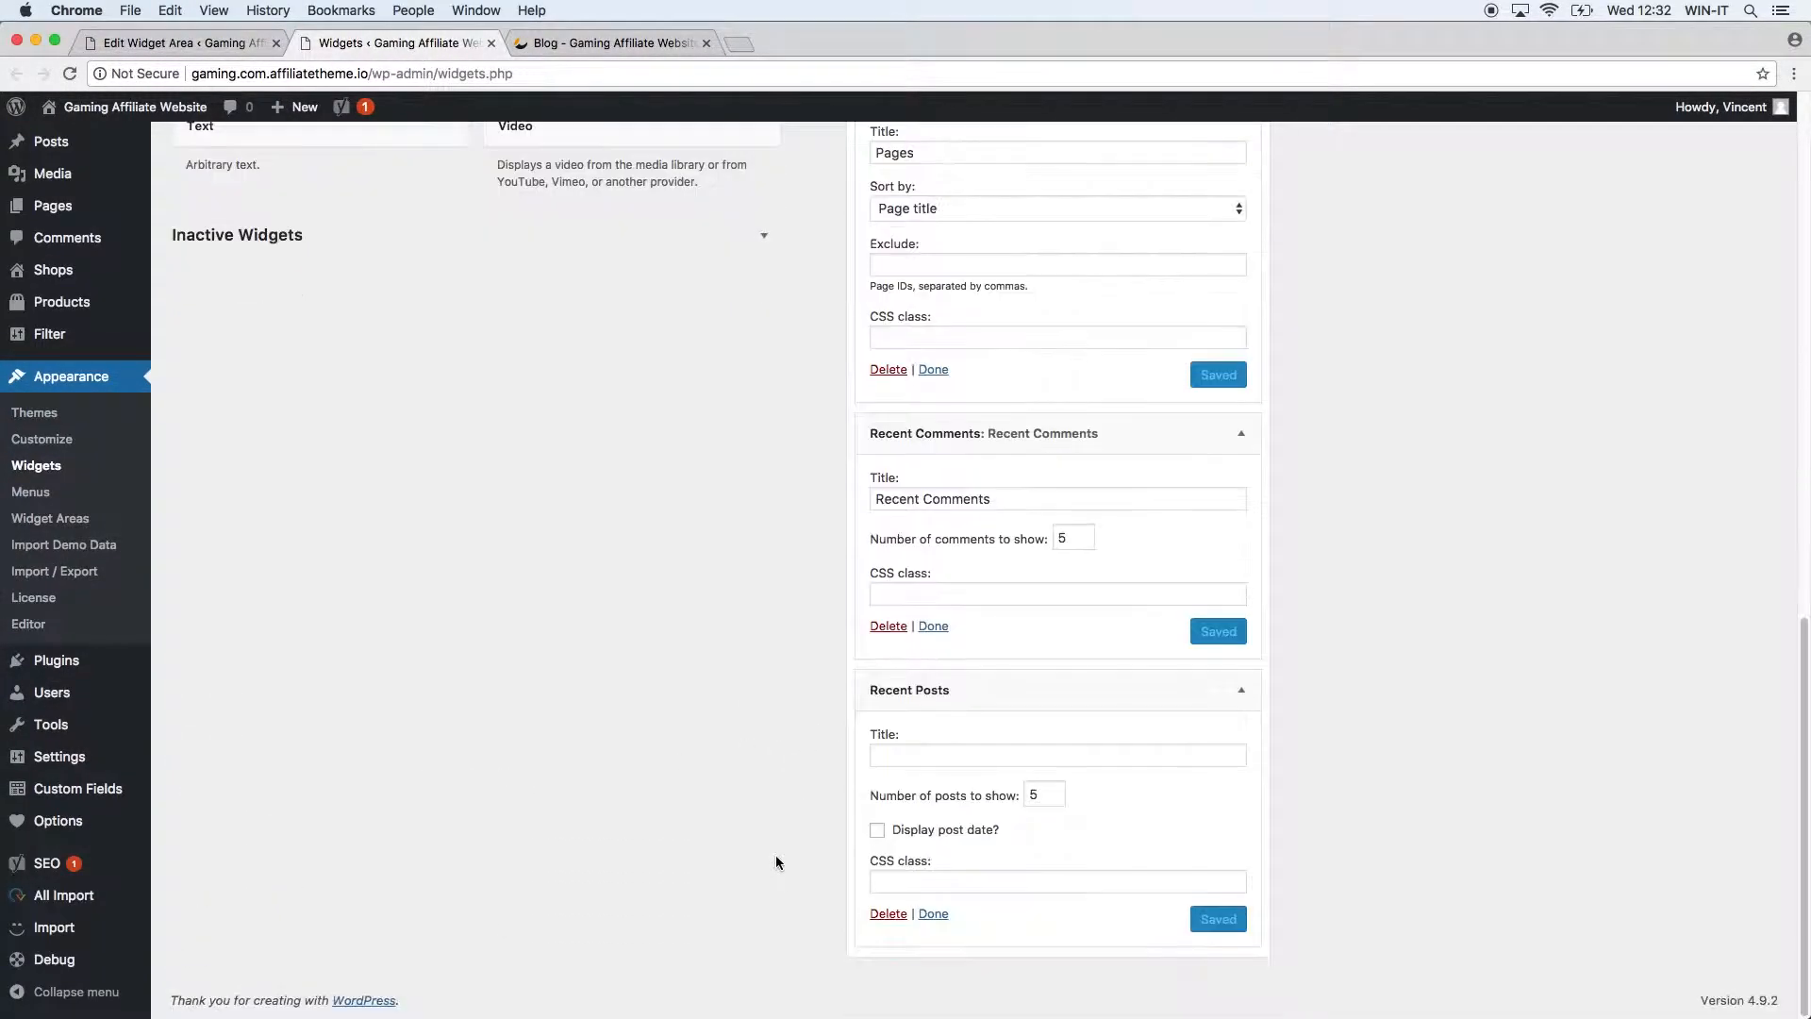
left_click(913, 758)
type("Recent Posts")
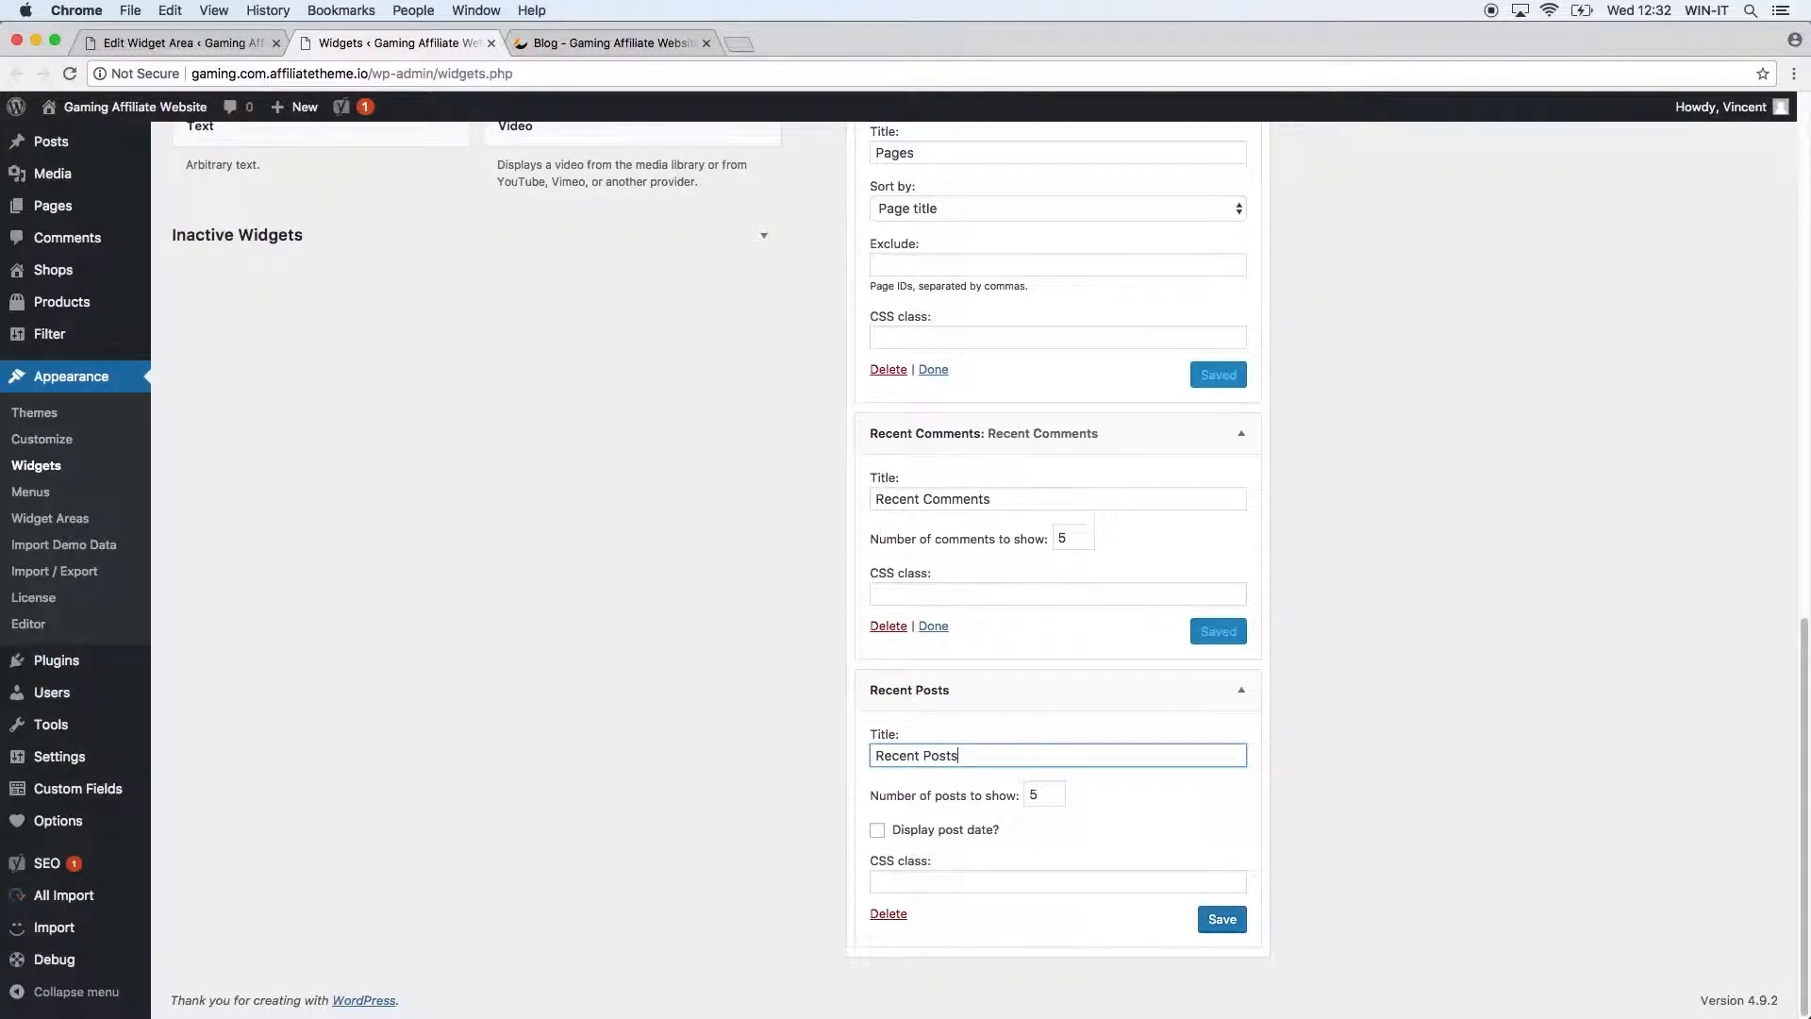
left_click_drag(1046, 796, 1006, 789)
type("4")
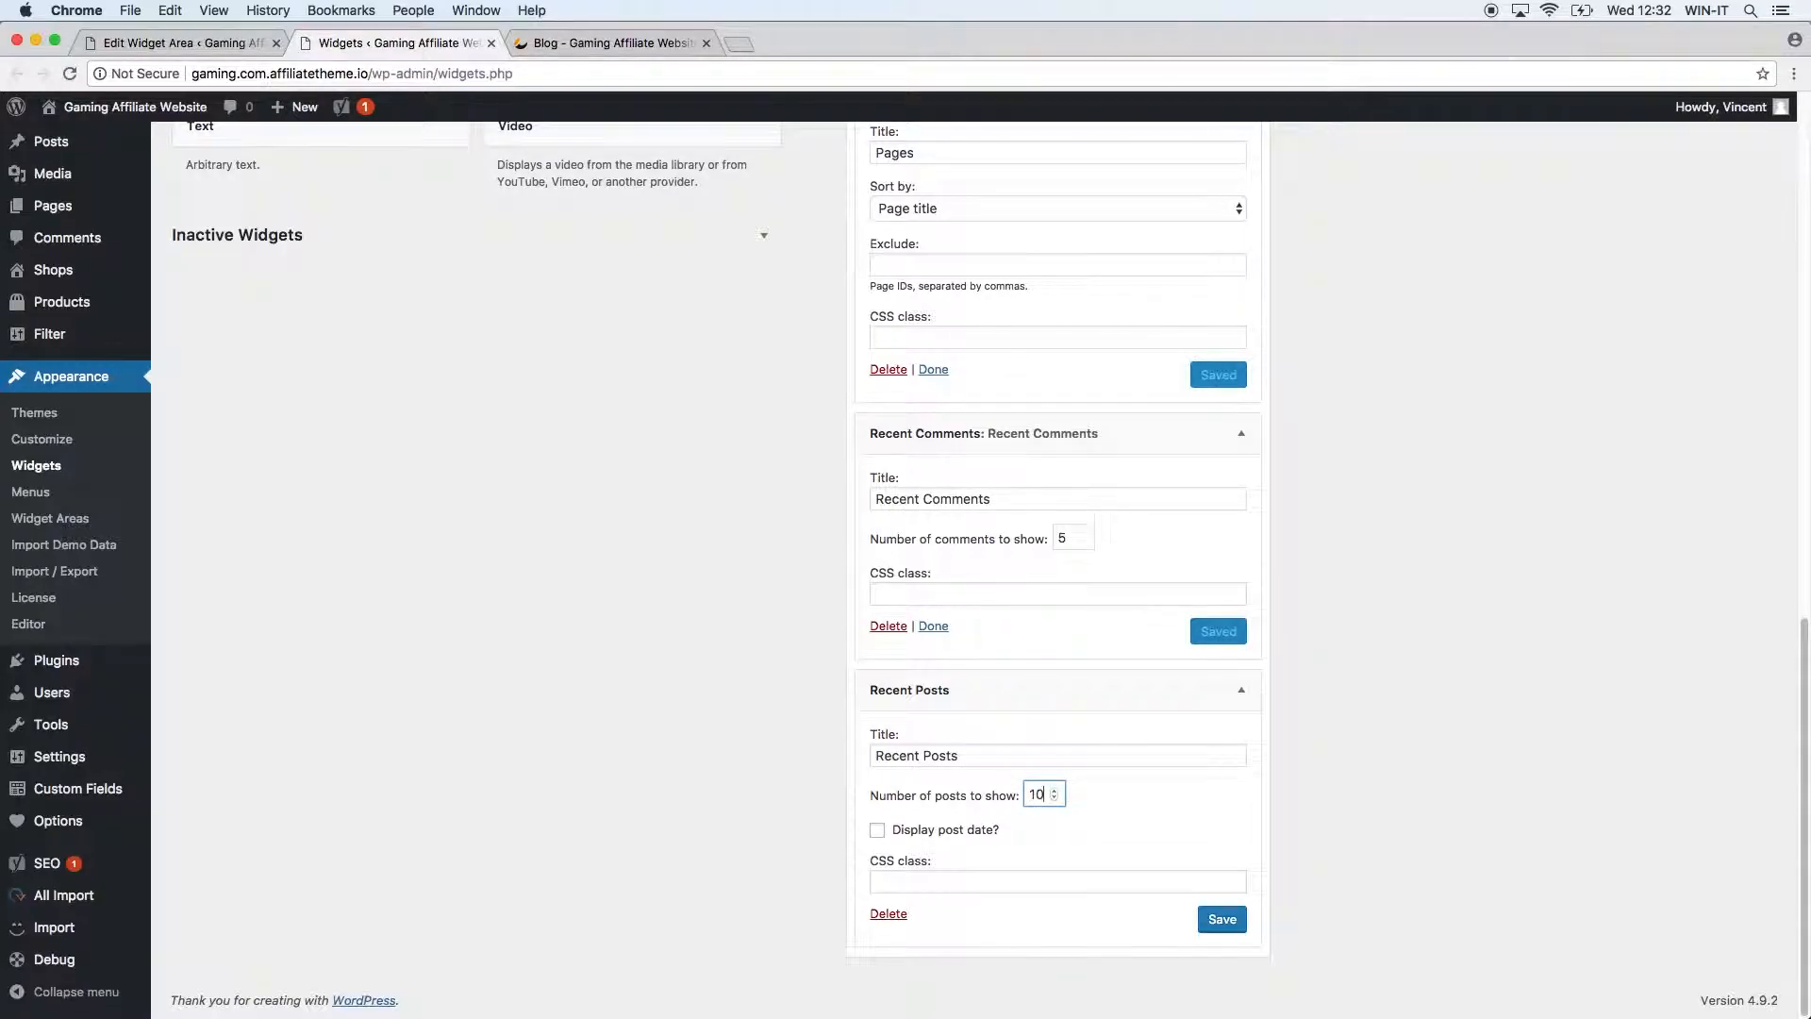
left_click(877, 830)
left_click(1237, 932)
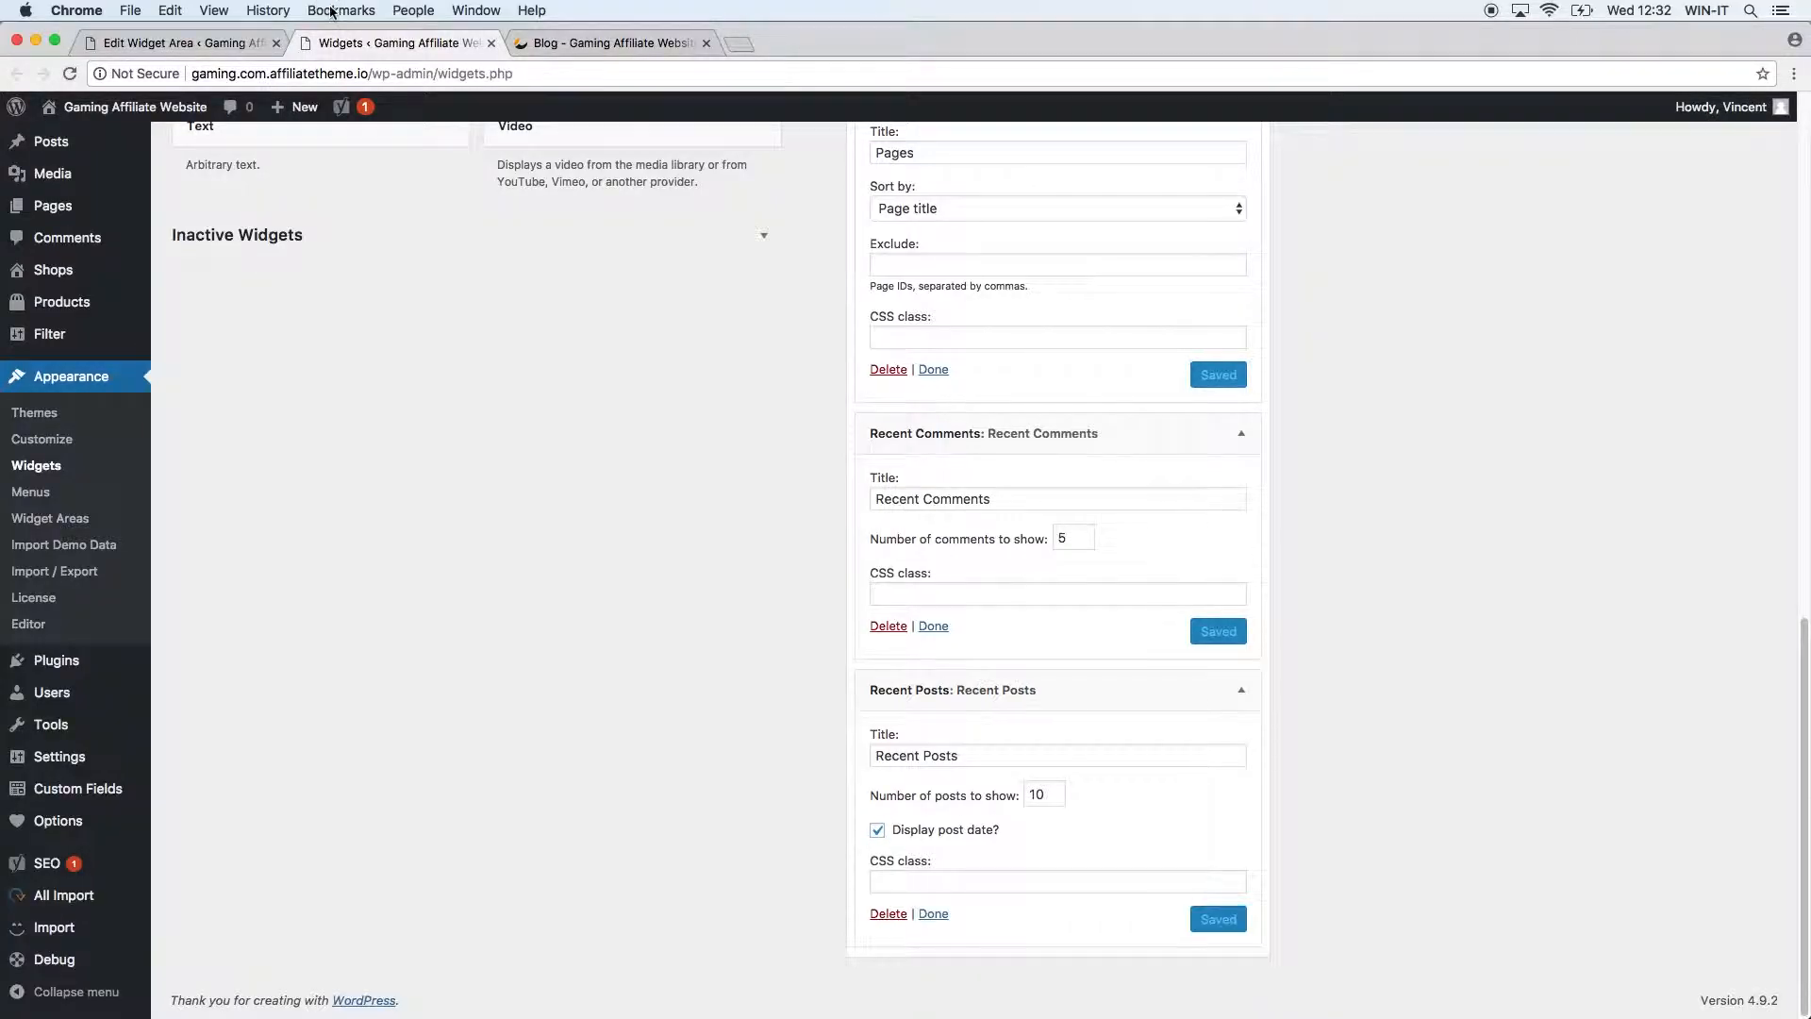
Reload the blog to check the Recent Posts list and Archive dropdown, then return to Widgets.
left_click(696, 44)
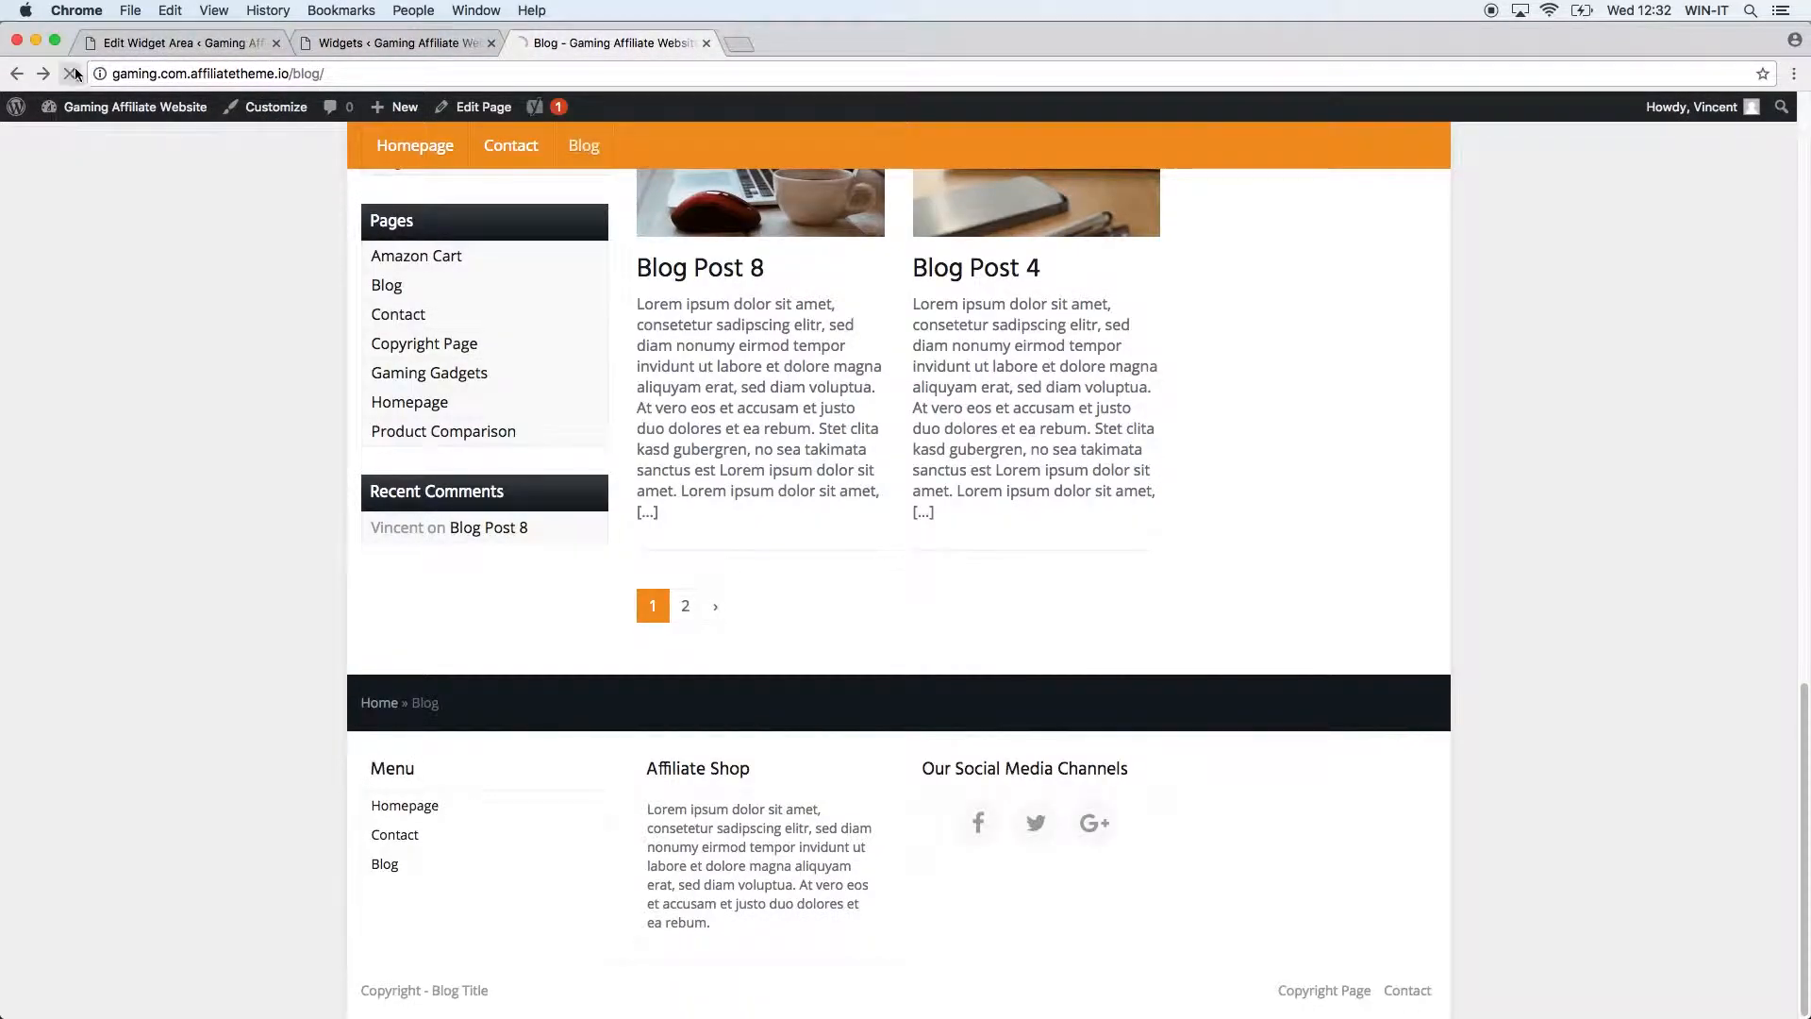
left_click(70, 73)
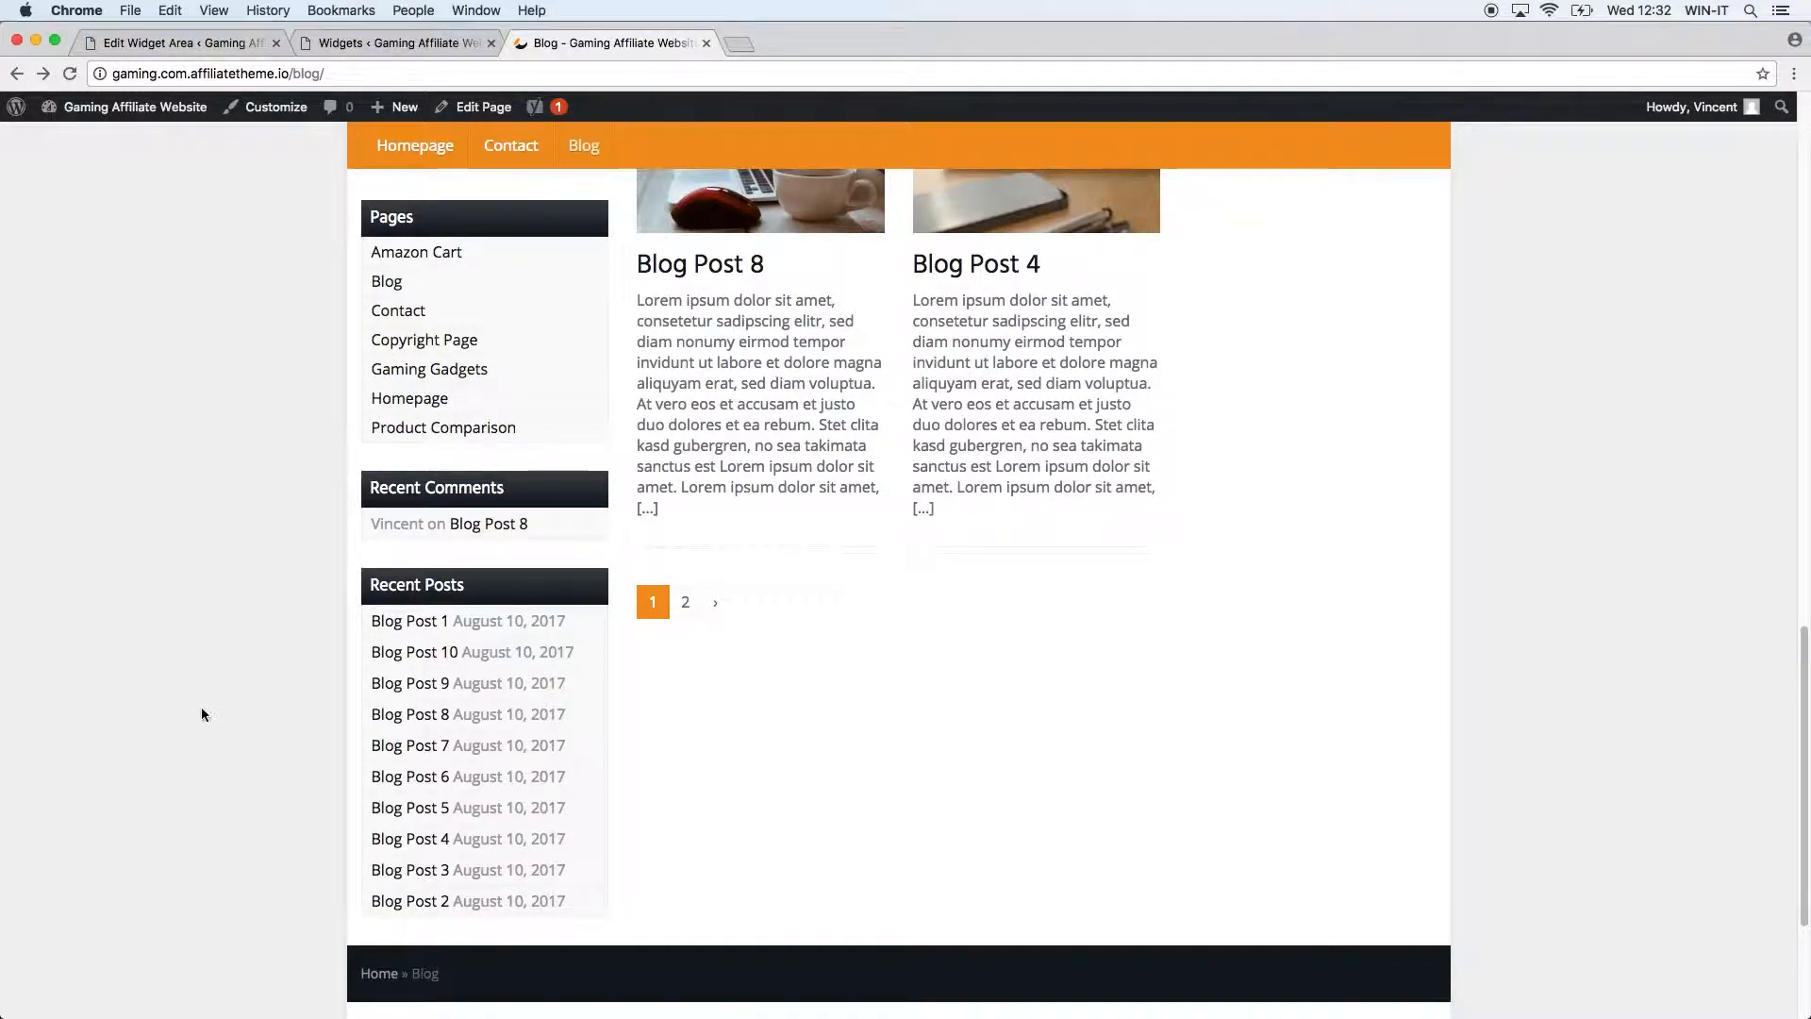
scroll(189, 693, "up", 15)
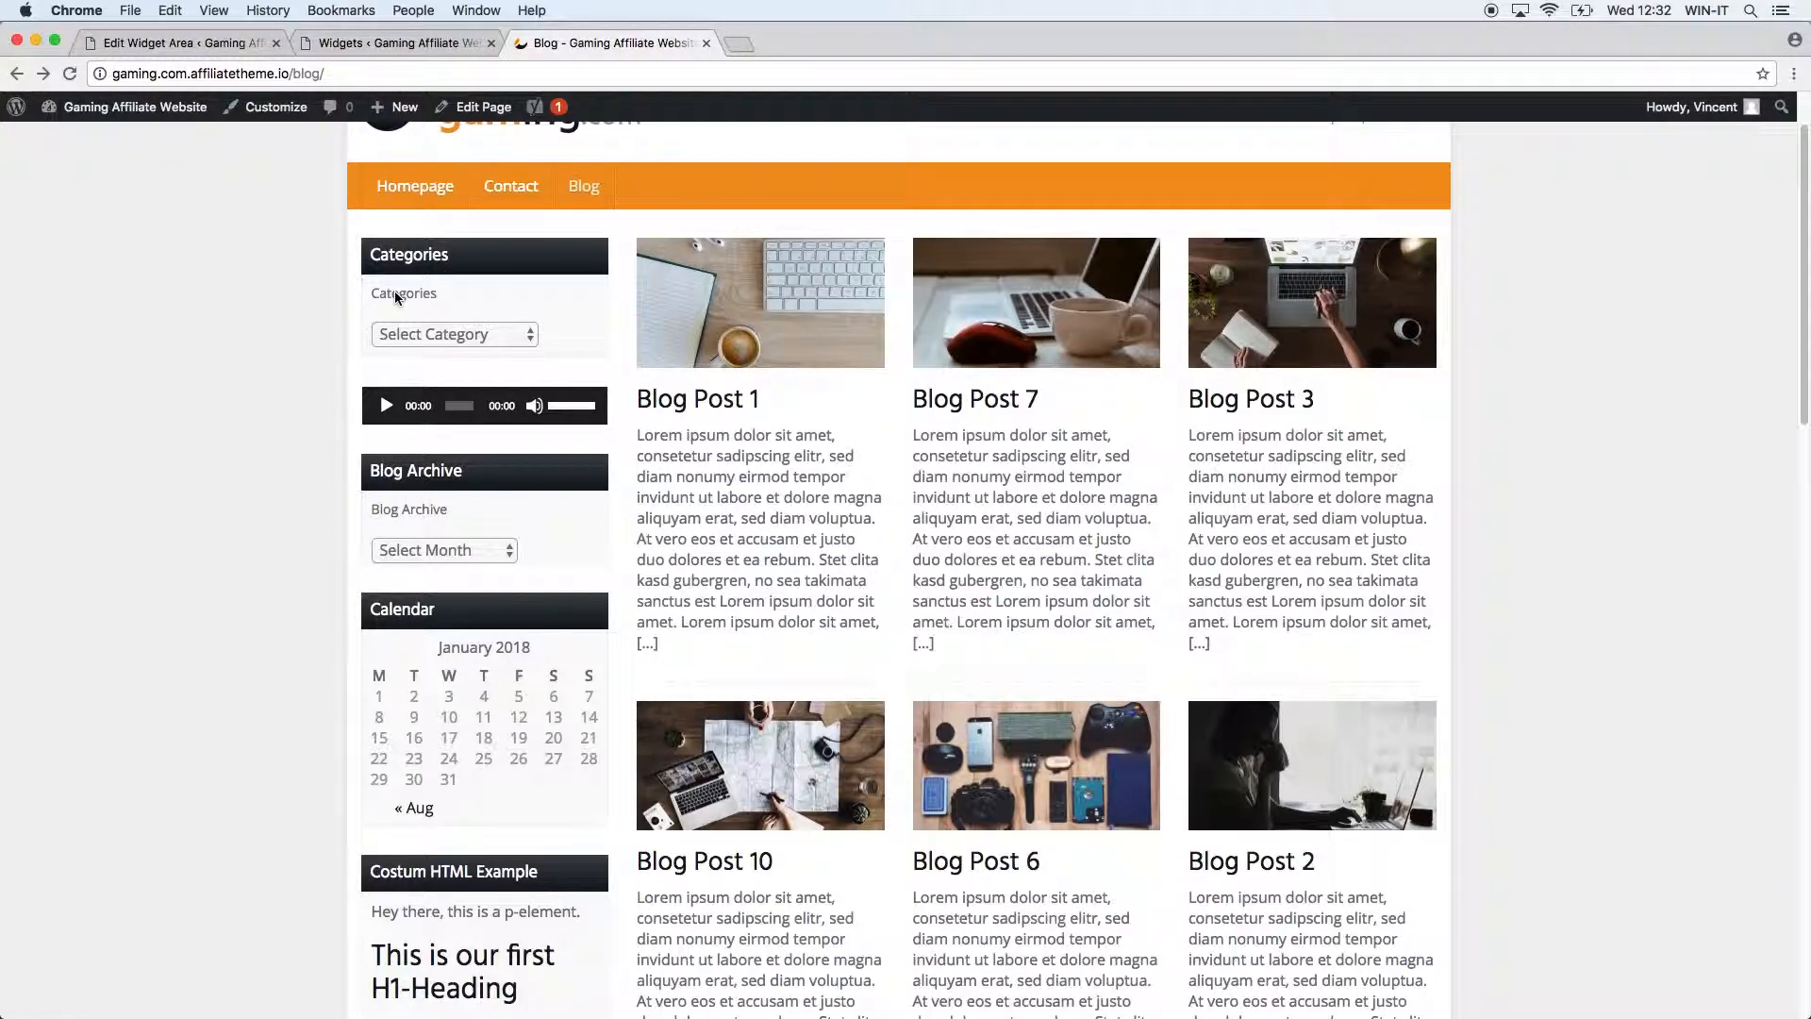
left_click(426, 550)
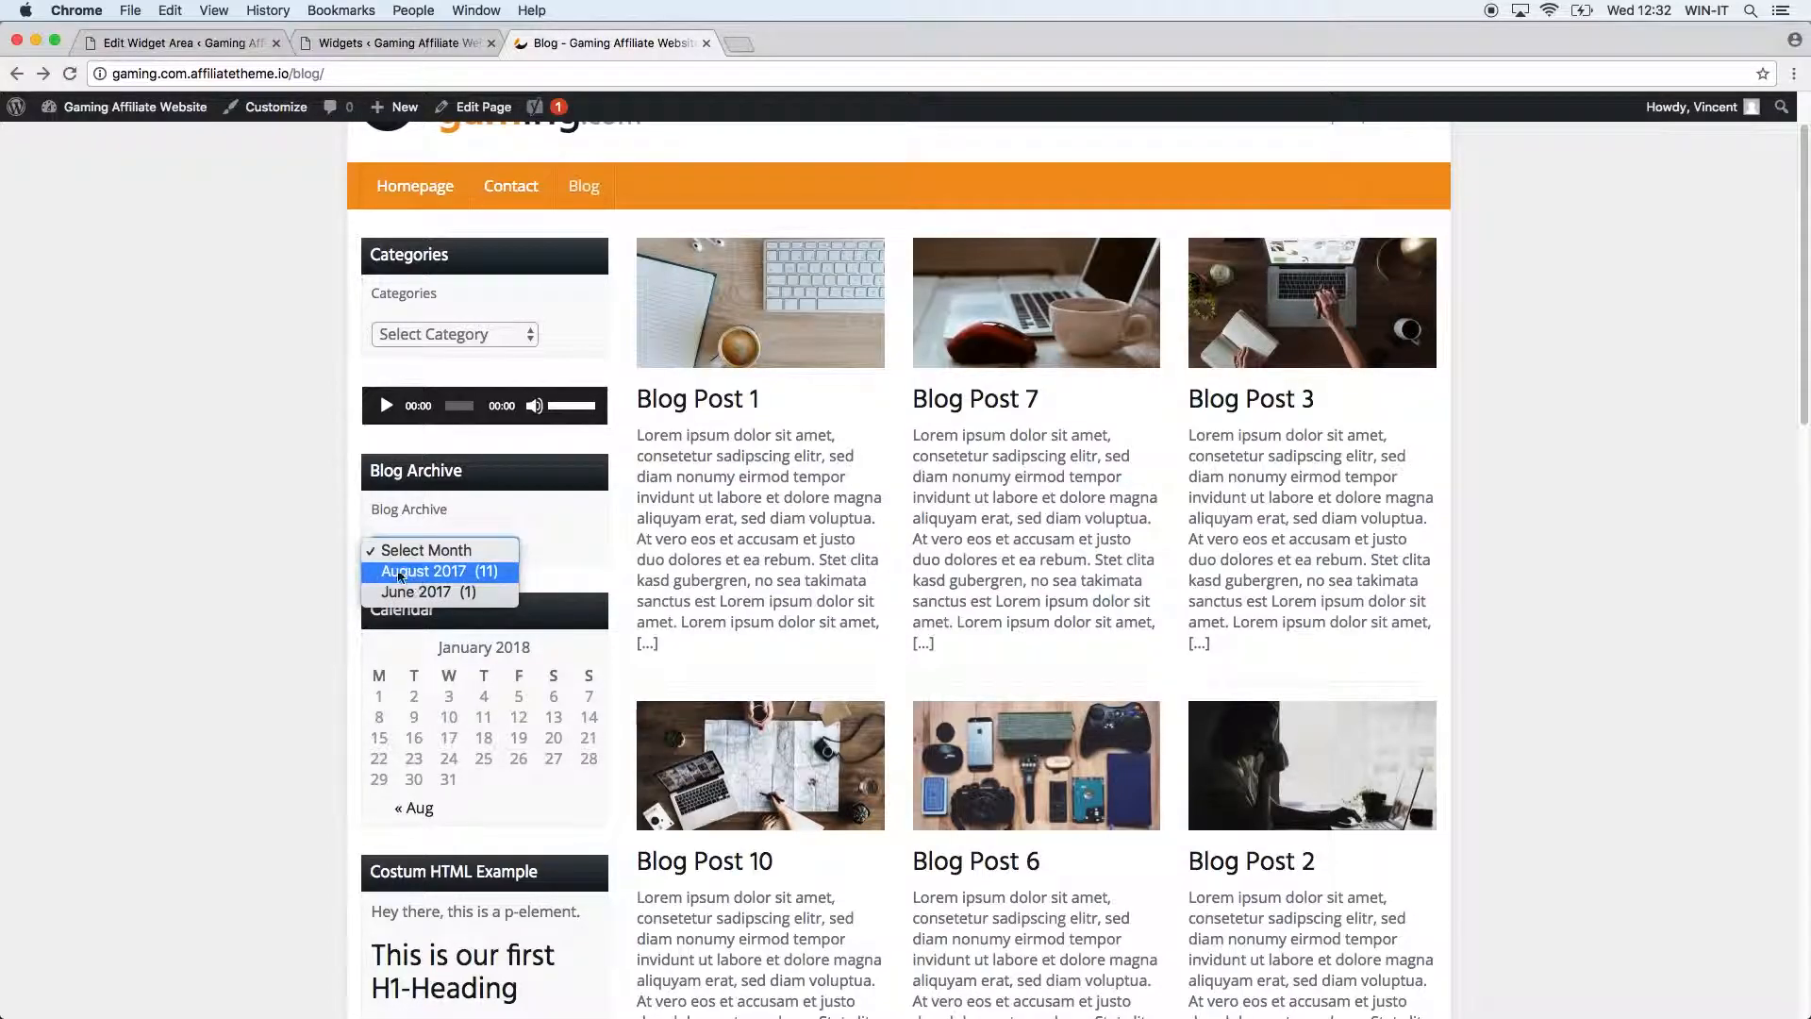
left_click(485, 547)
scroll(323, 556, "down", 10)
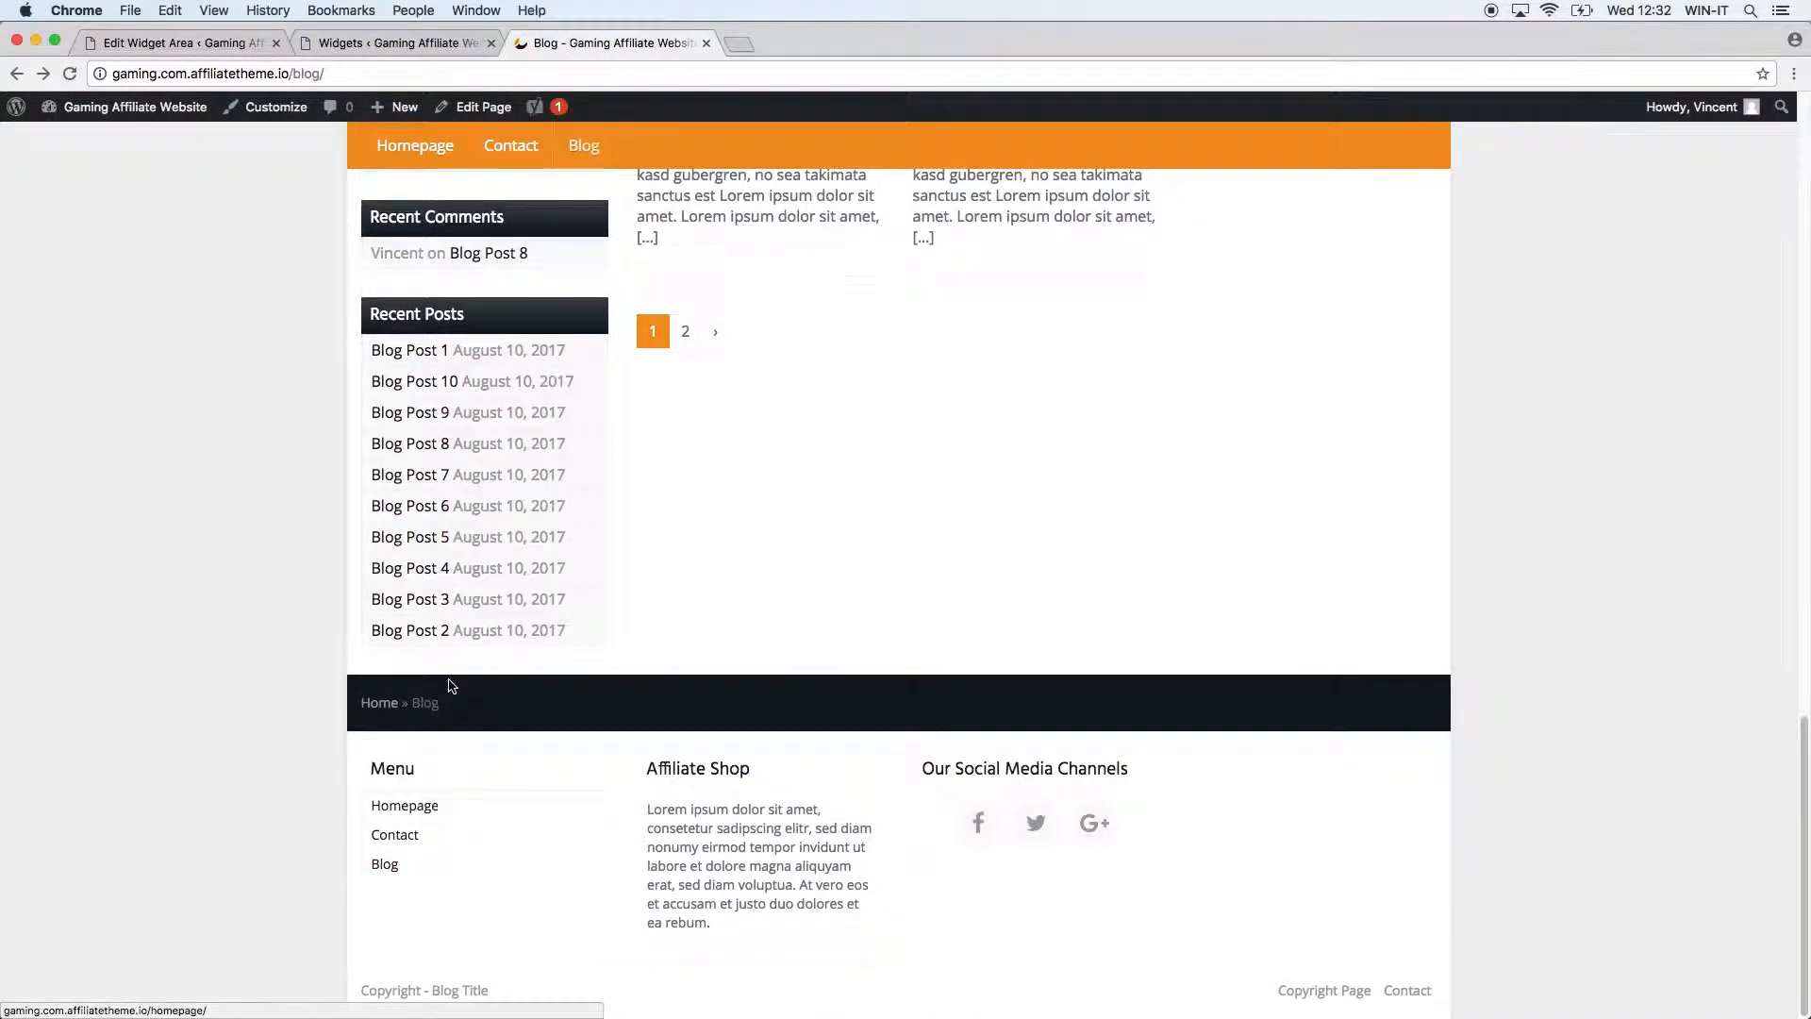
left_click(434, 44)
scroll(405, 575, "up", 10)
scroll(462, 585, "down", 2)
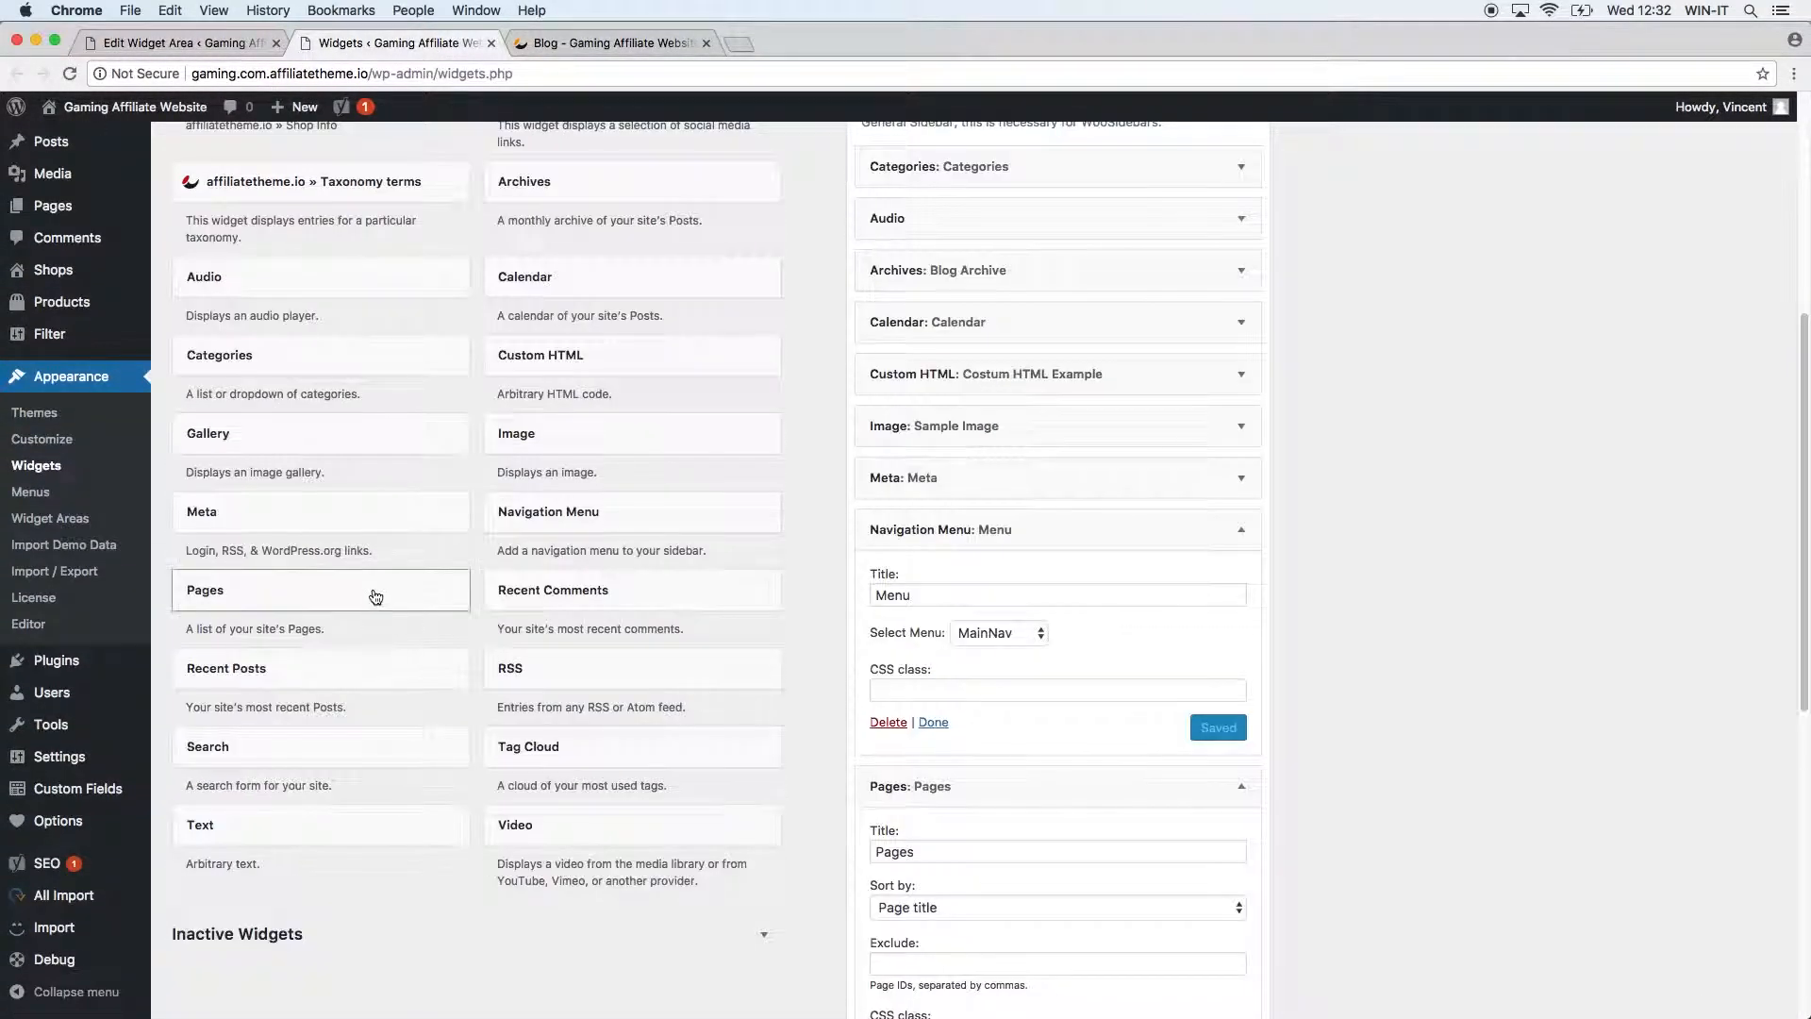
Add an RSS widget titled 'RSS Feed Example' with '#' as its feed URL, and save it.
left_click(587, 679)
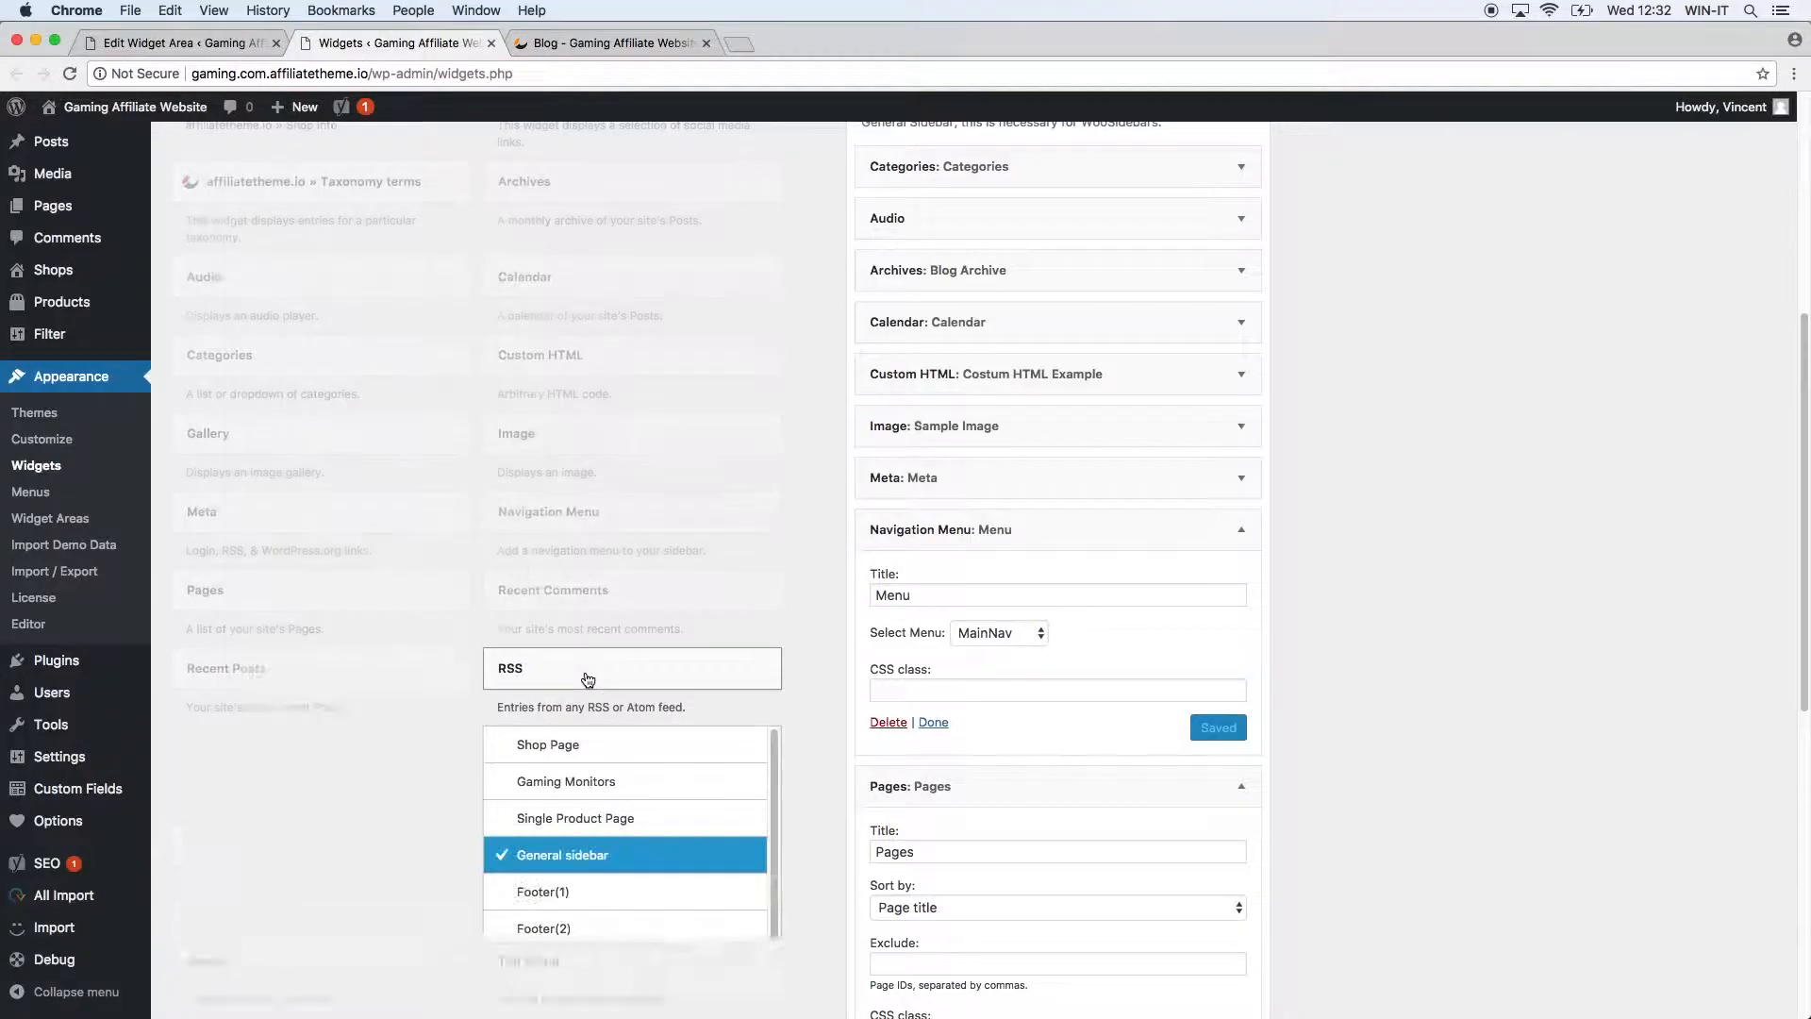
scroll(806, 792, "down", 3)
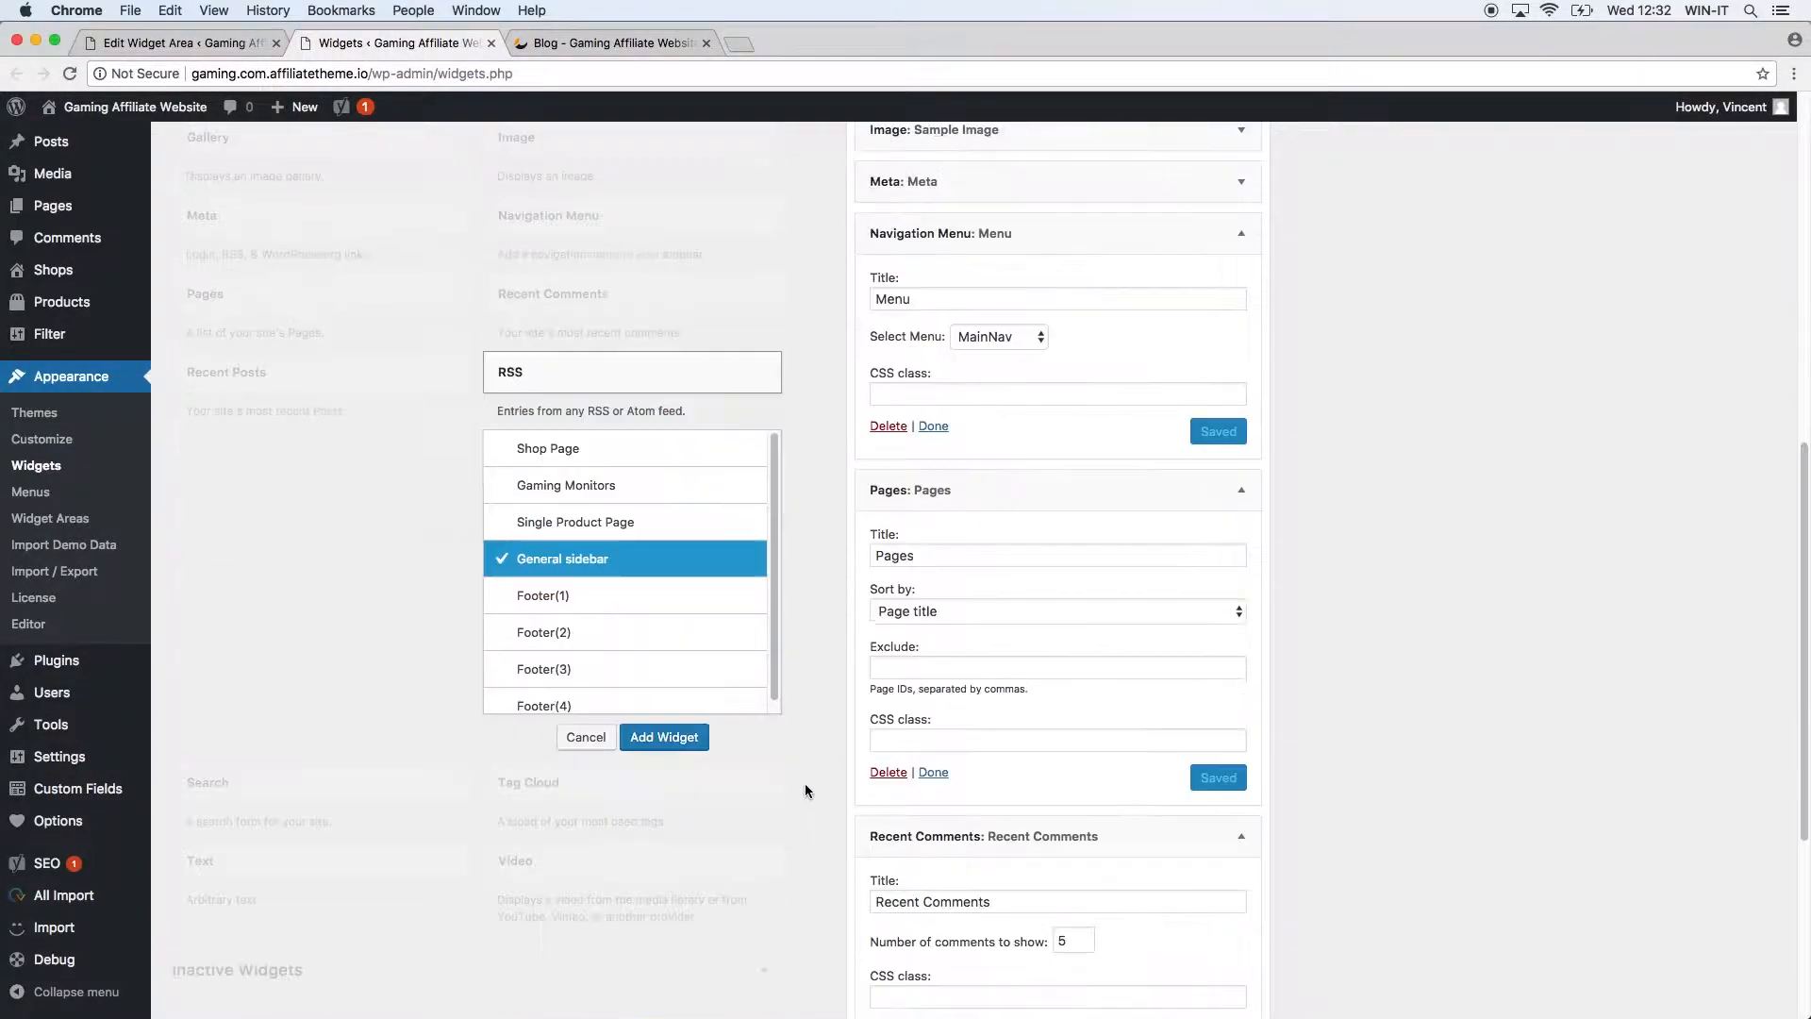
left_click(664, 737)
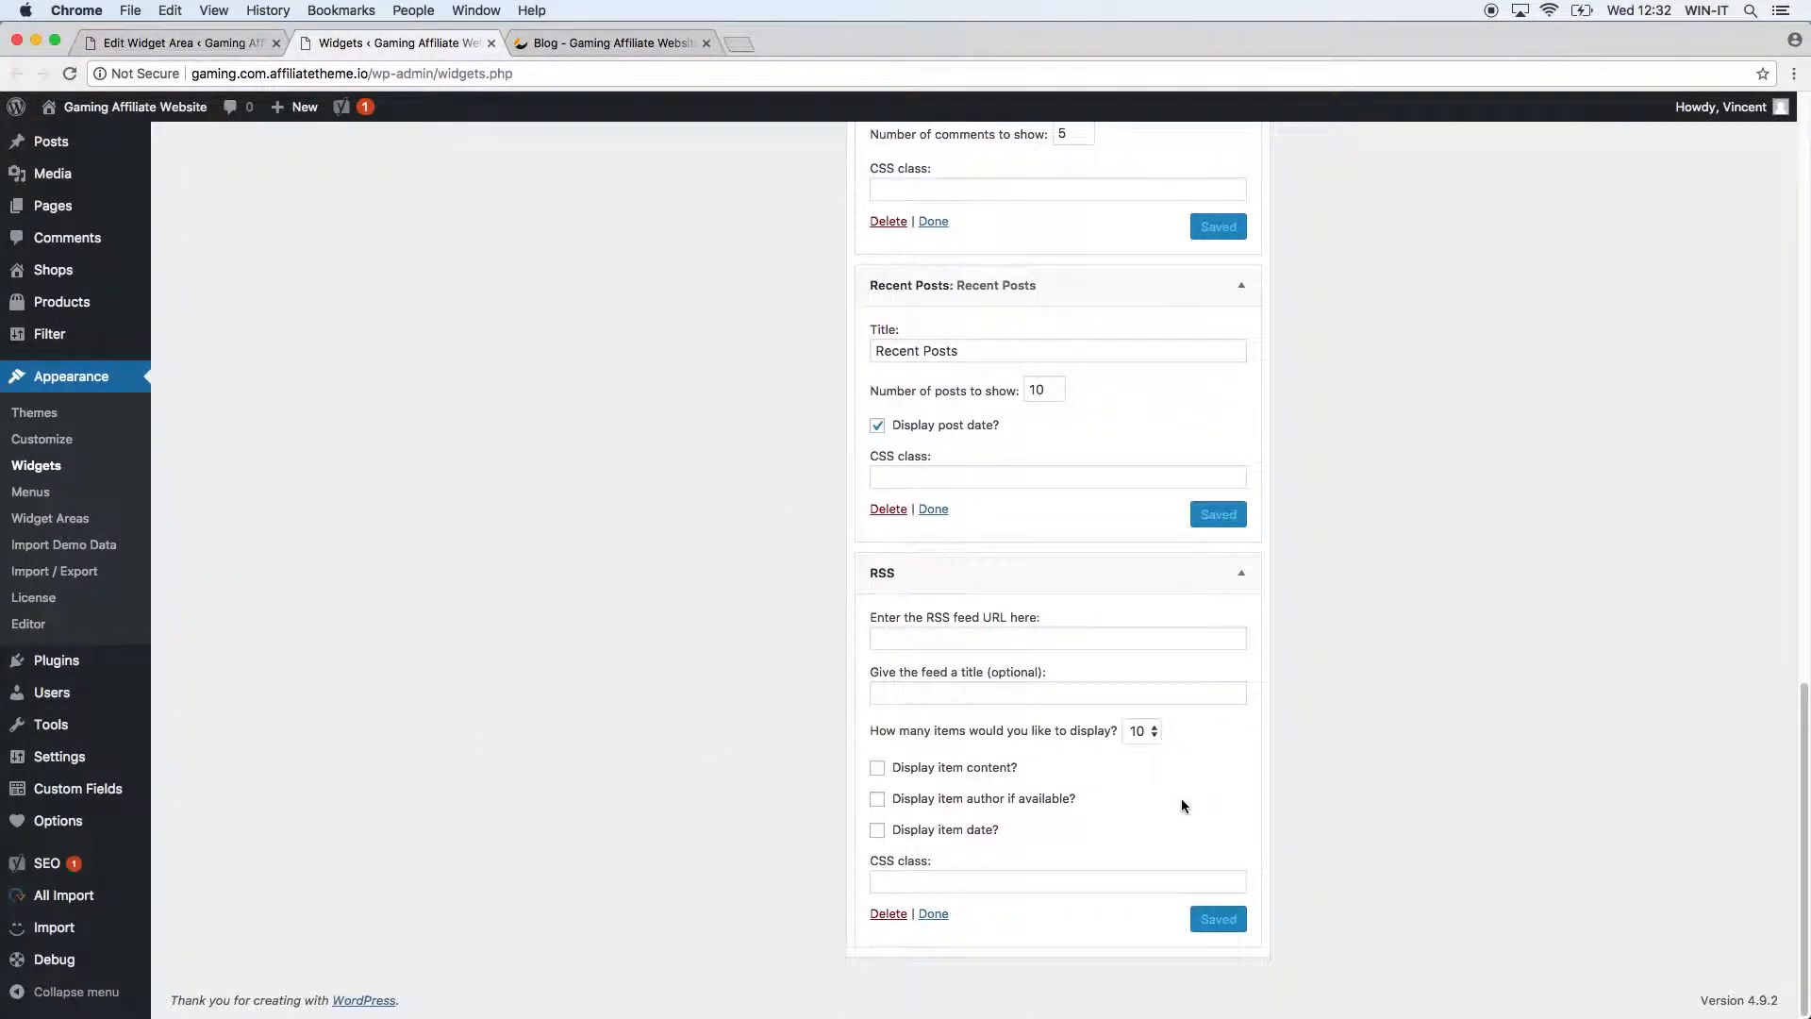
left_click(958, 643)
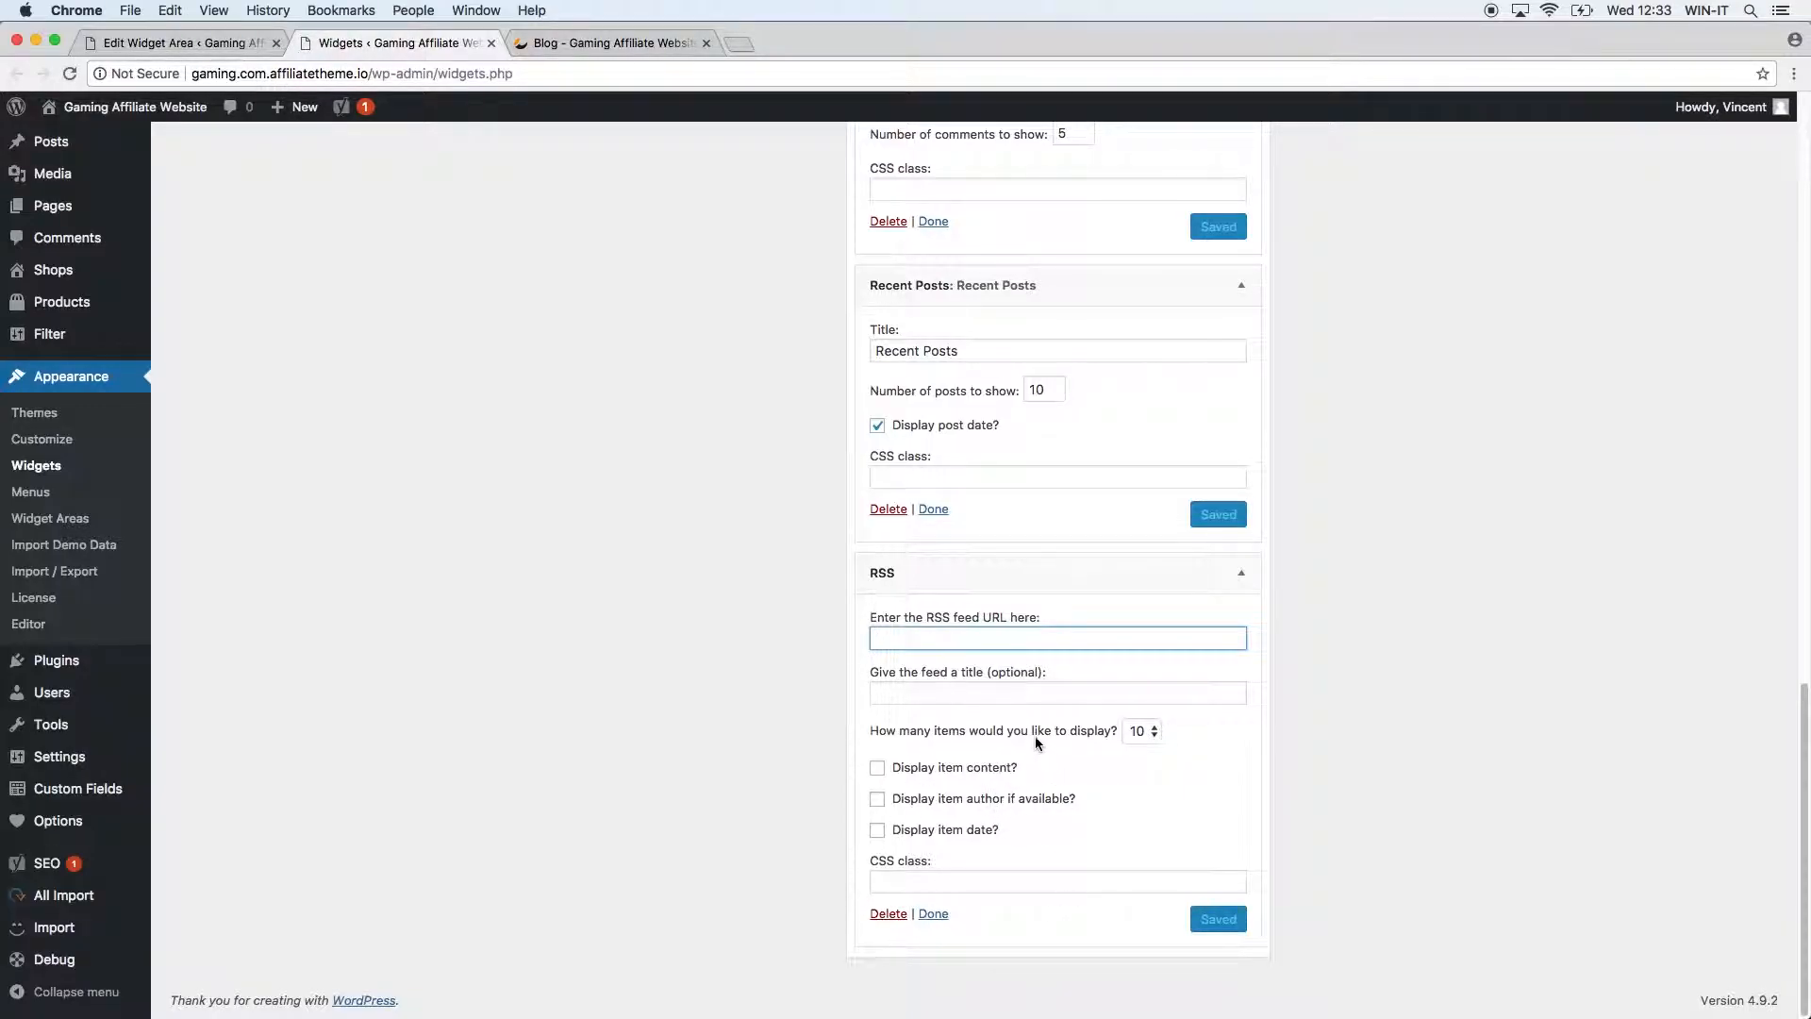
type("#")
key("Tab")
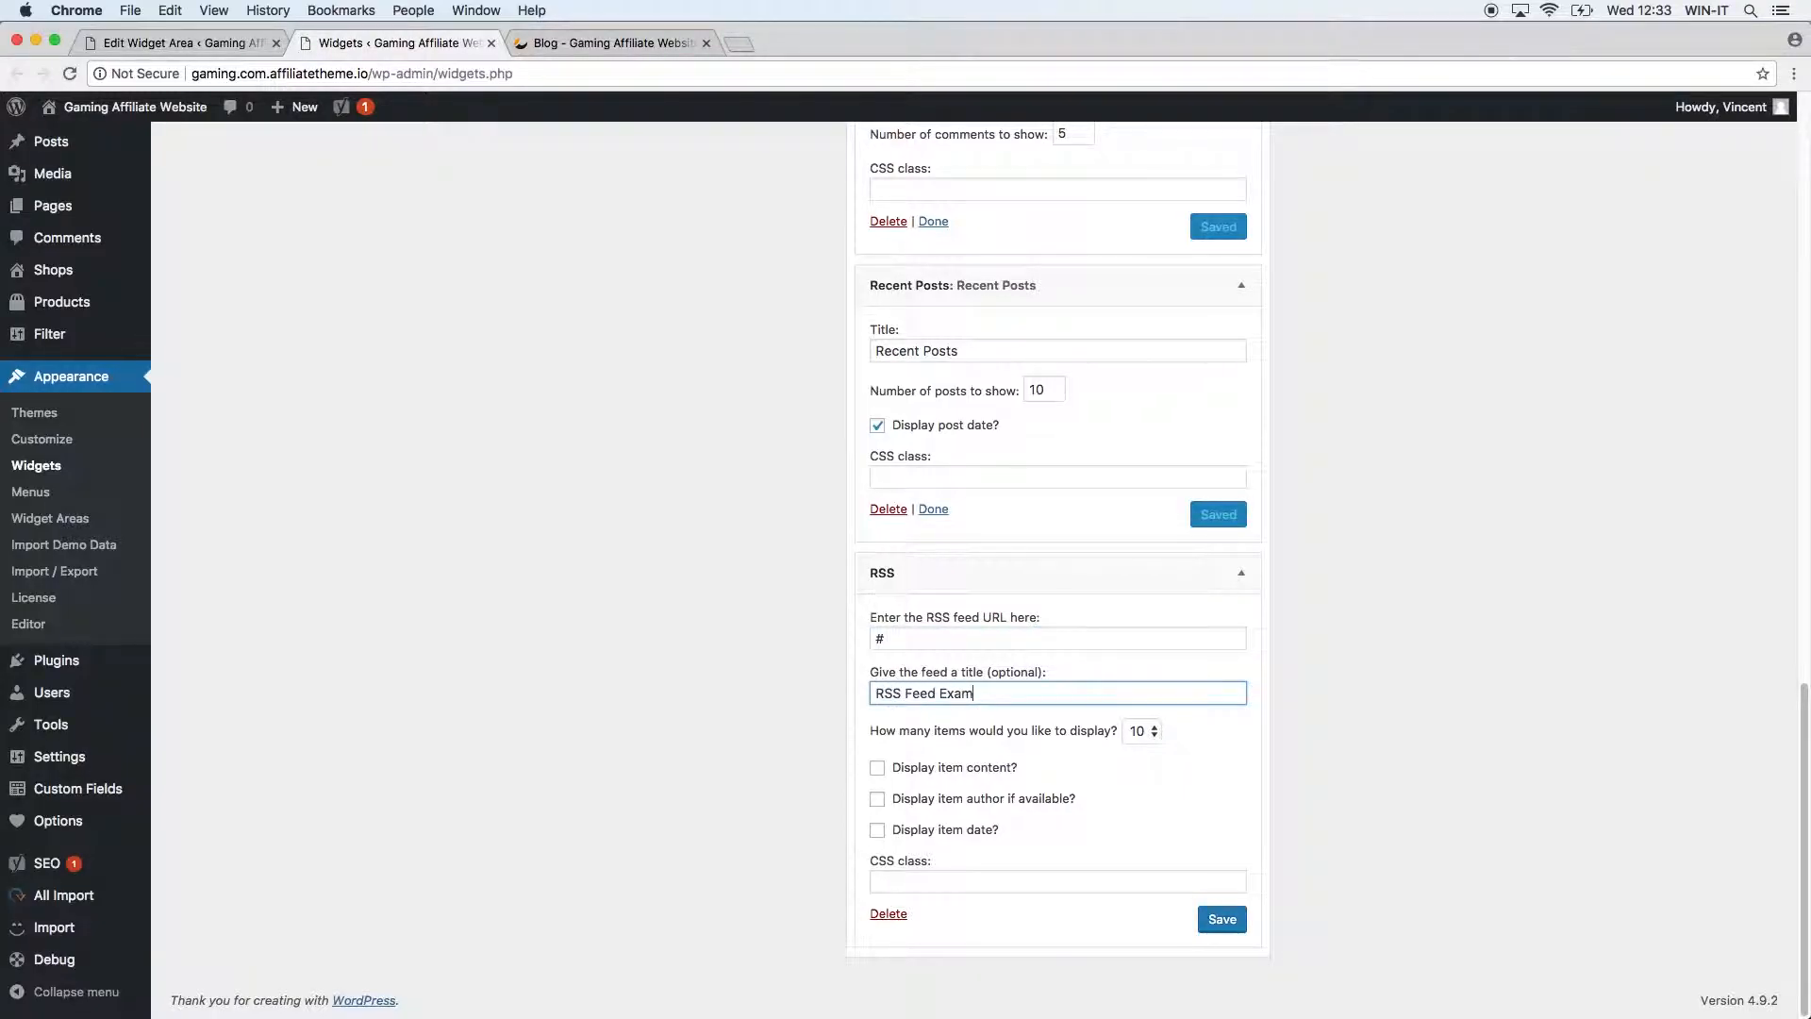
left_click(1226, 929)
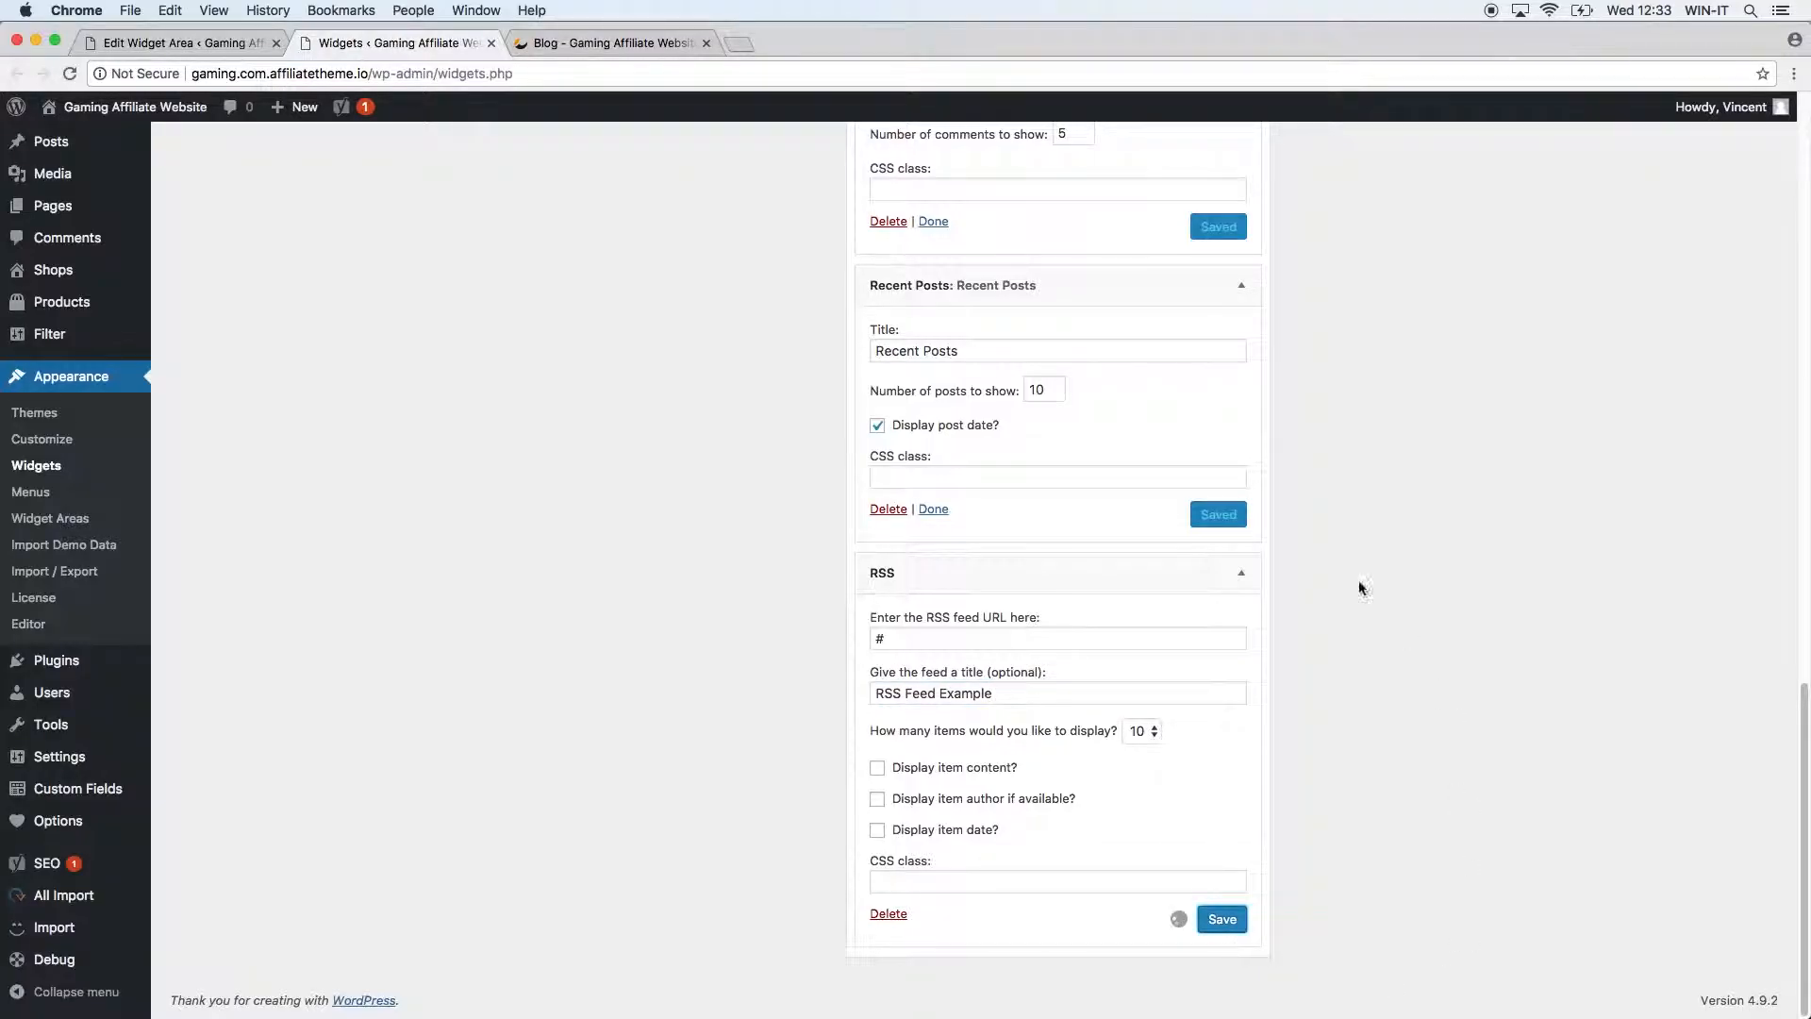
Check the blog, clear the '#' feed URL, and delete the RSS widget.
left_click(587, 45)
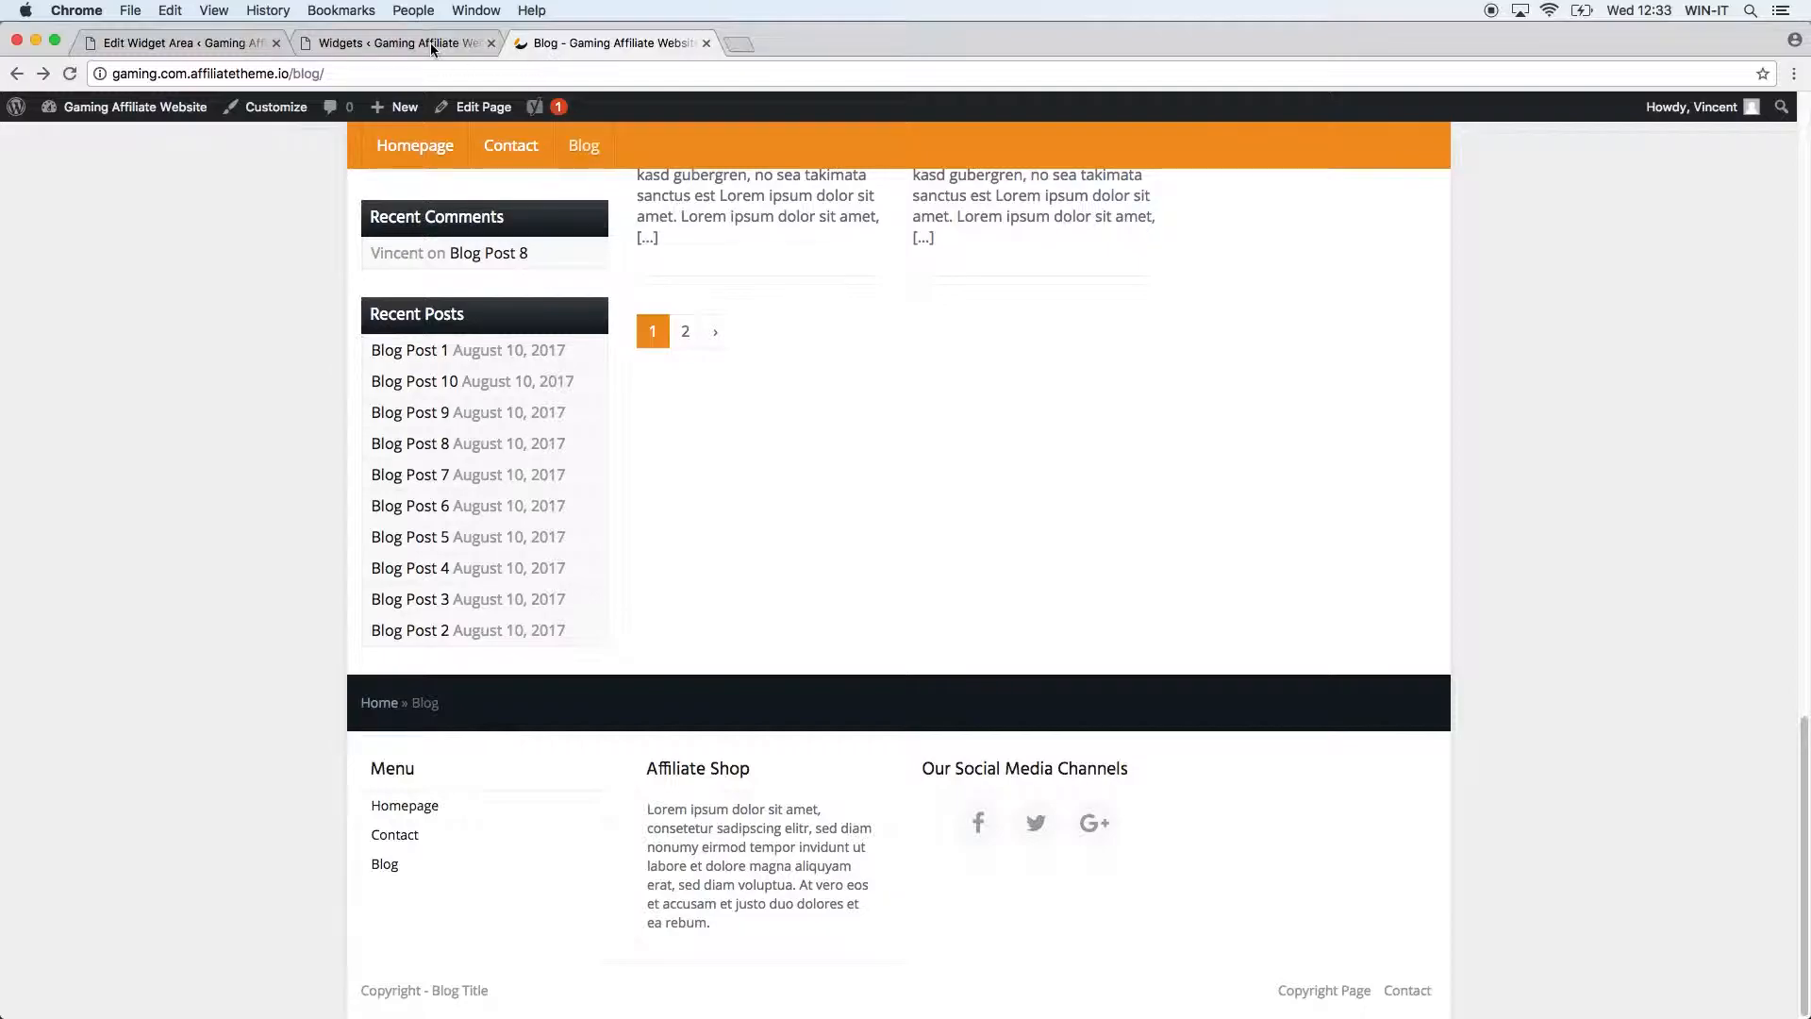
left_click(432, 43)
left_click(904, 668)
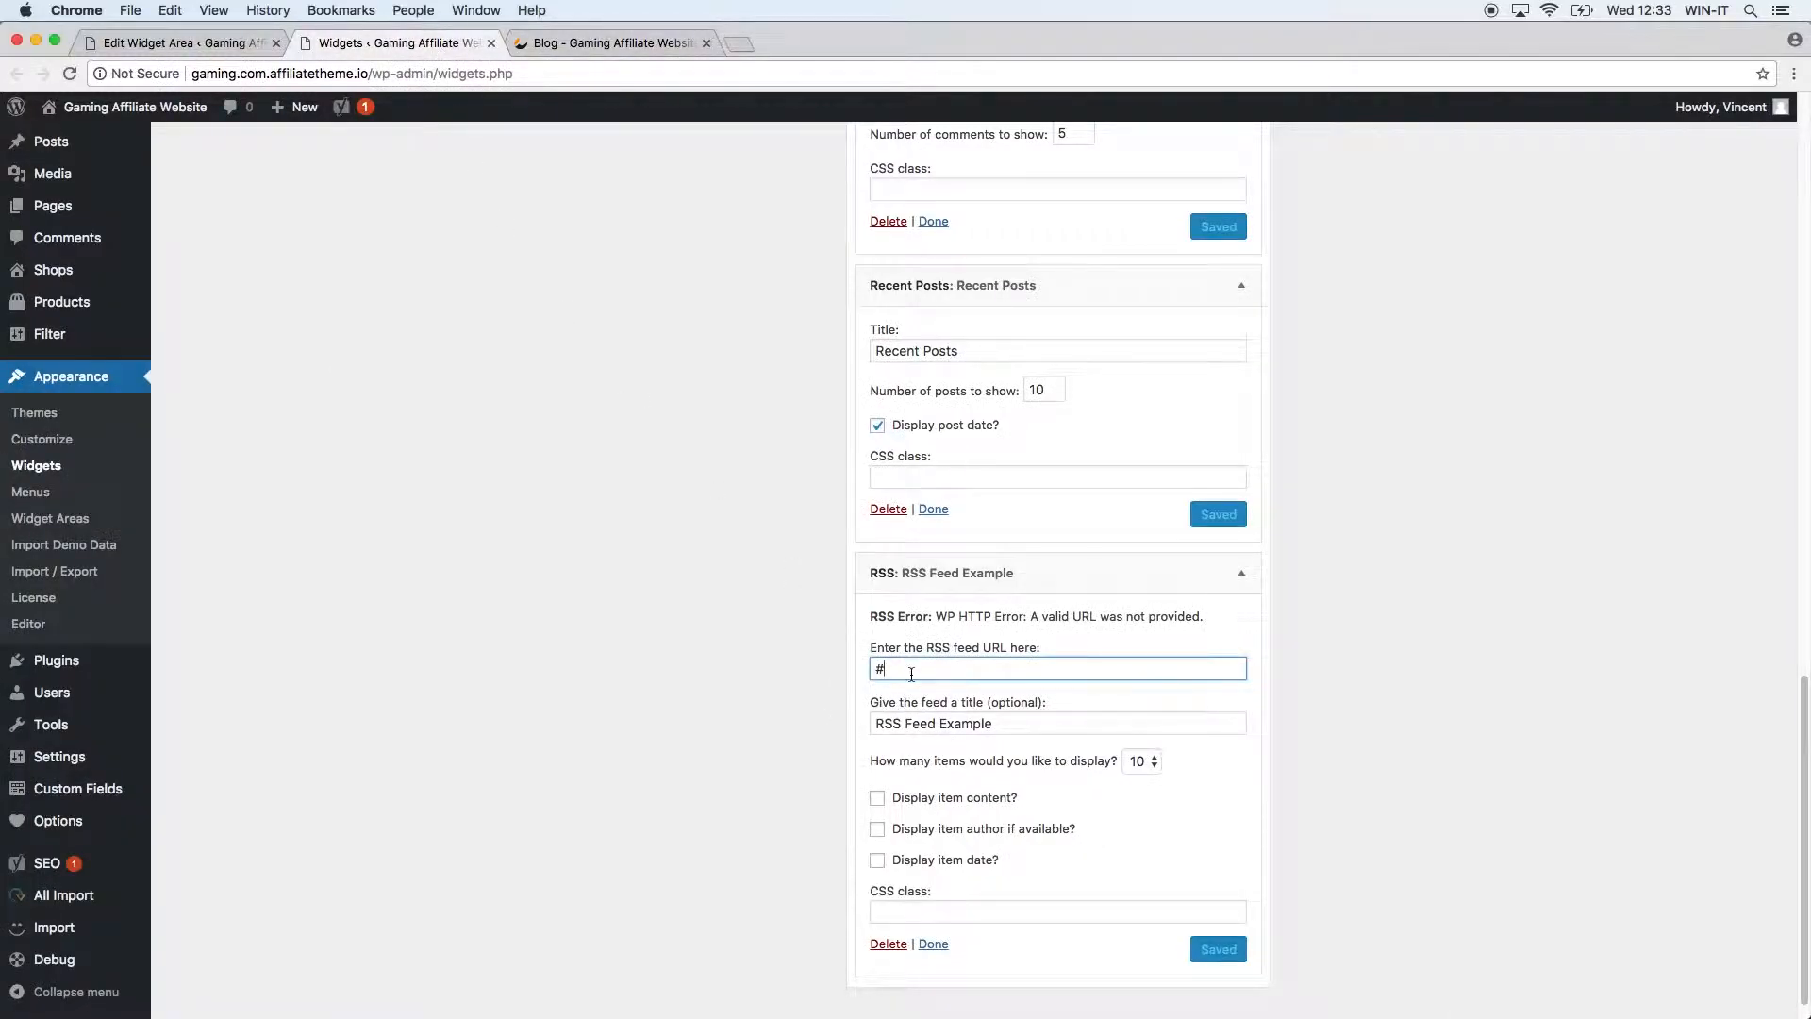
left_click(872, 669)
key("BackSpace")
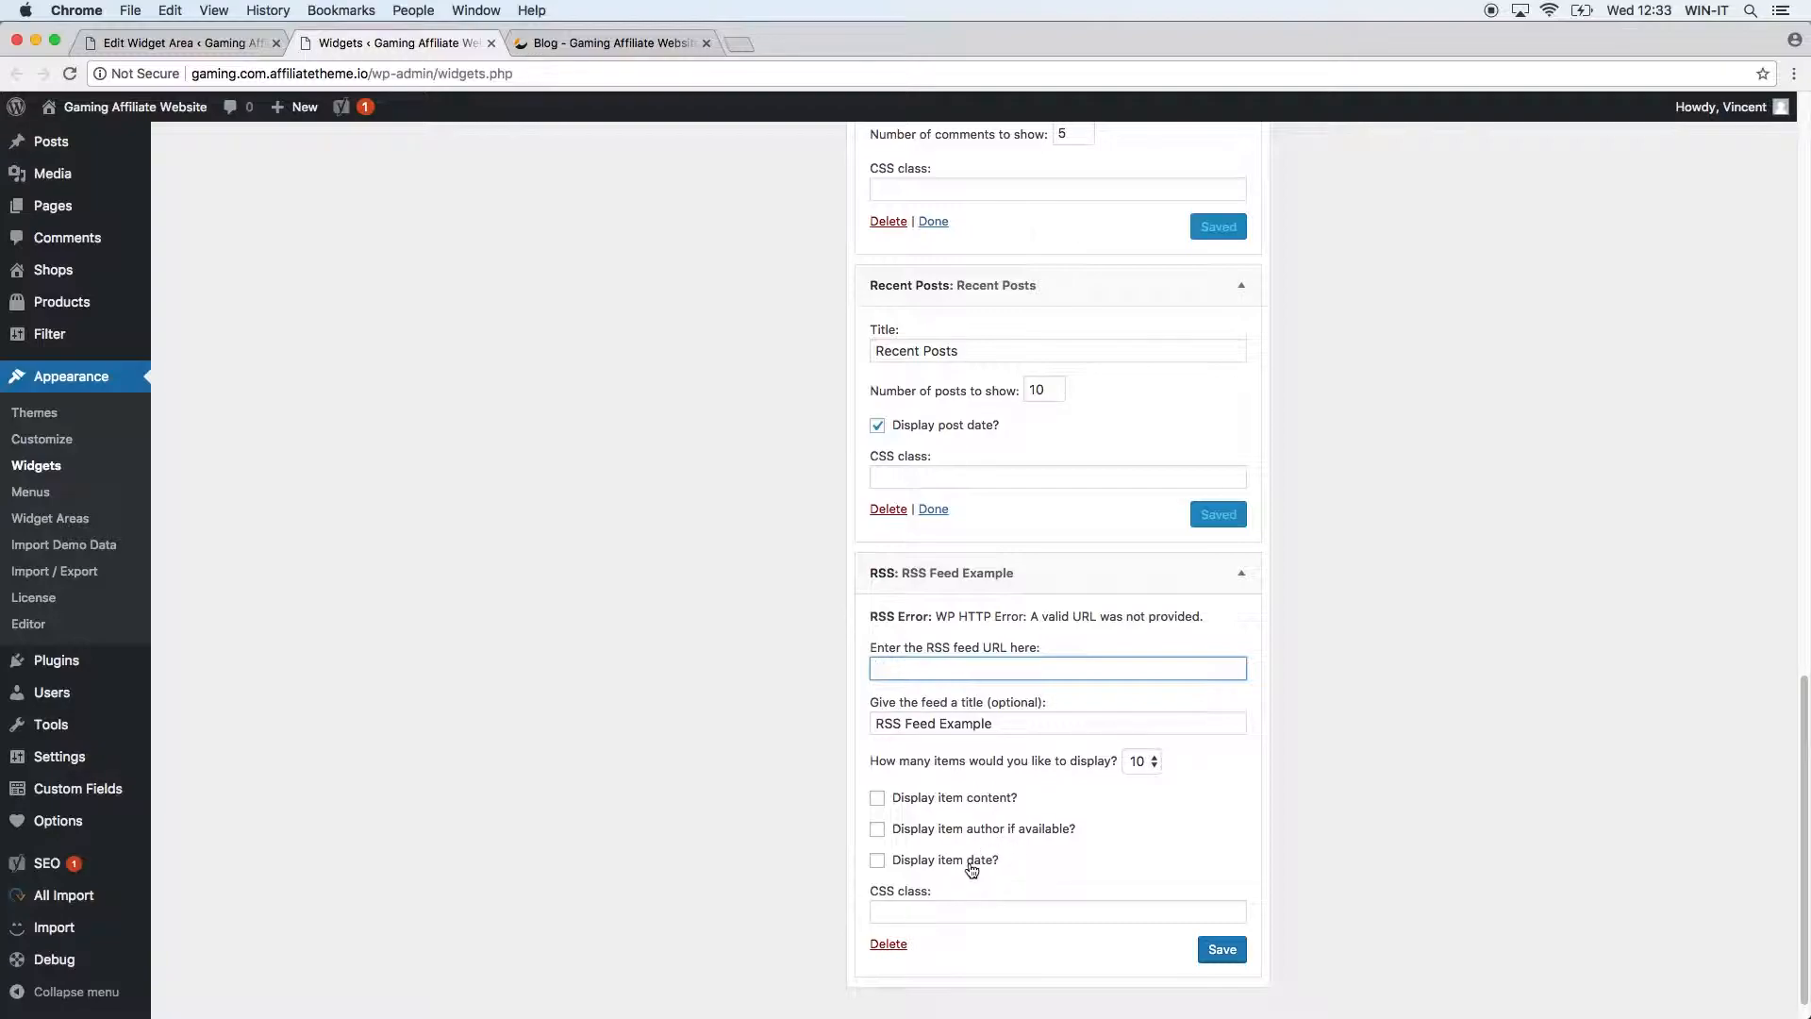
left_click(1017, 869)
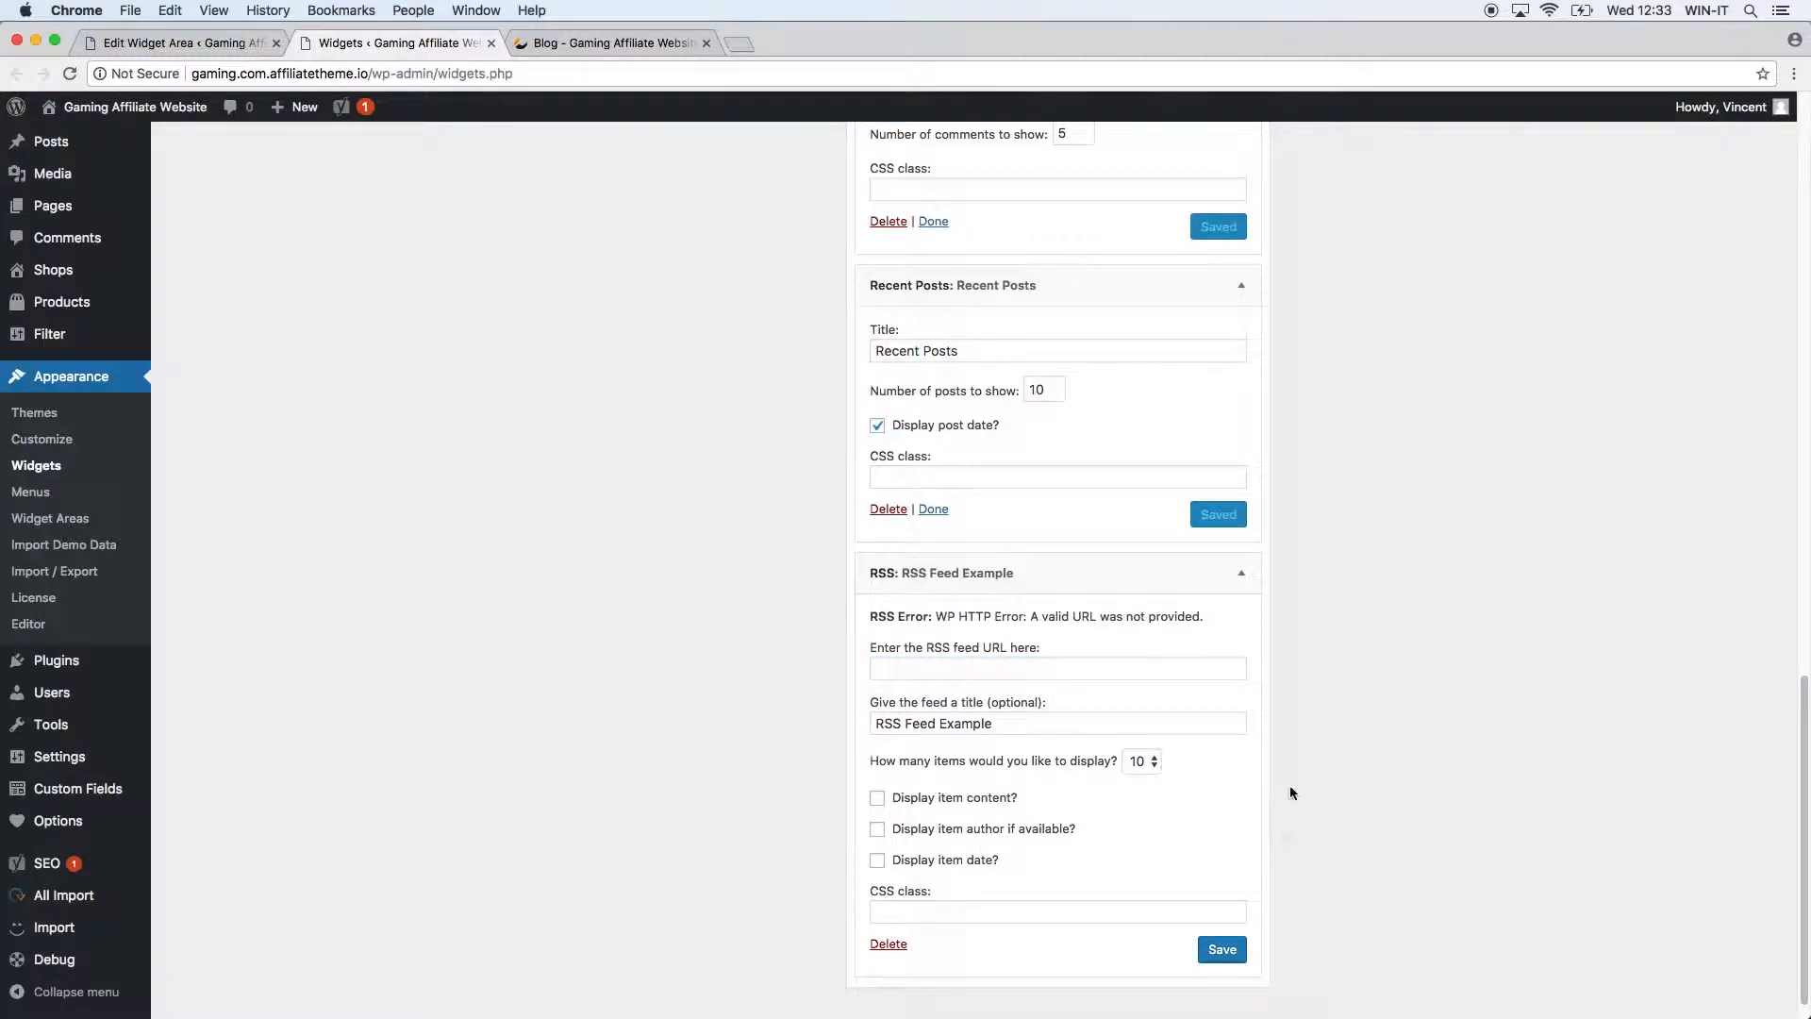
left_click(1179, 668)
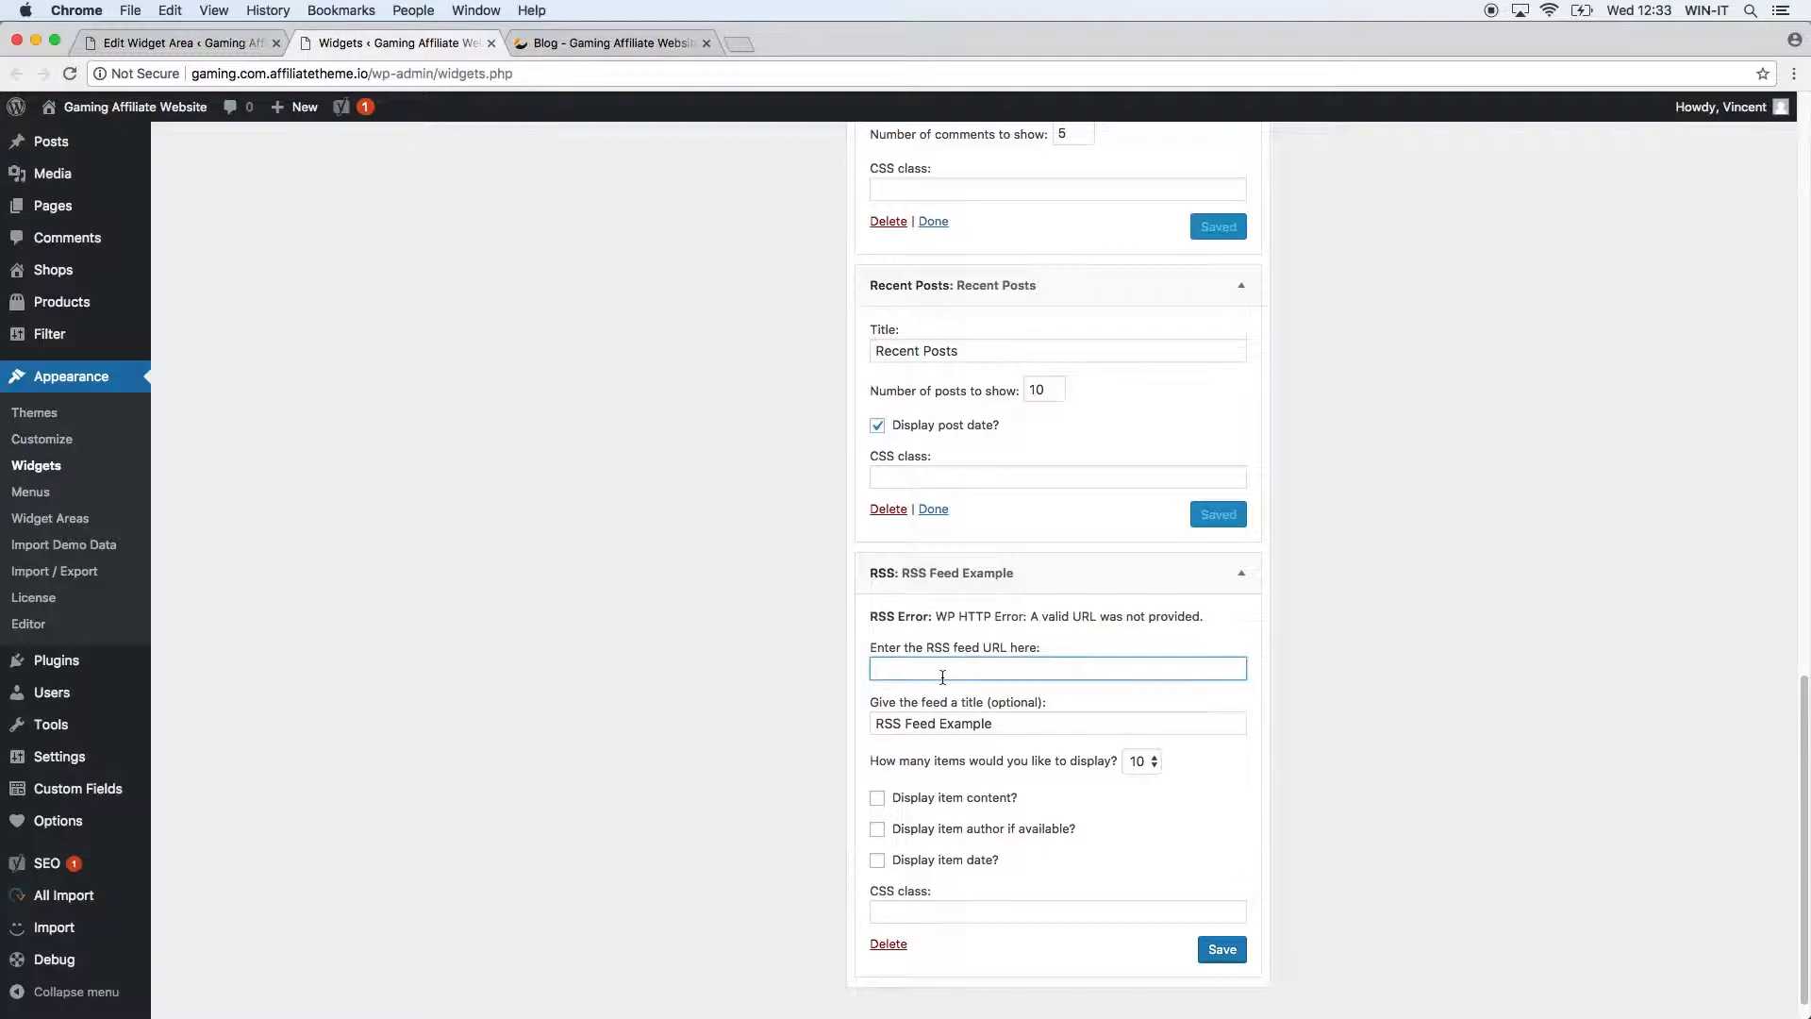
left_click(898, 950)
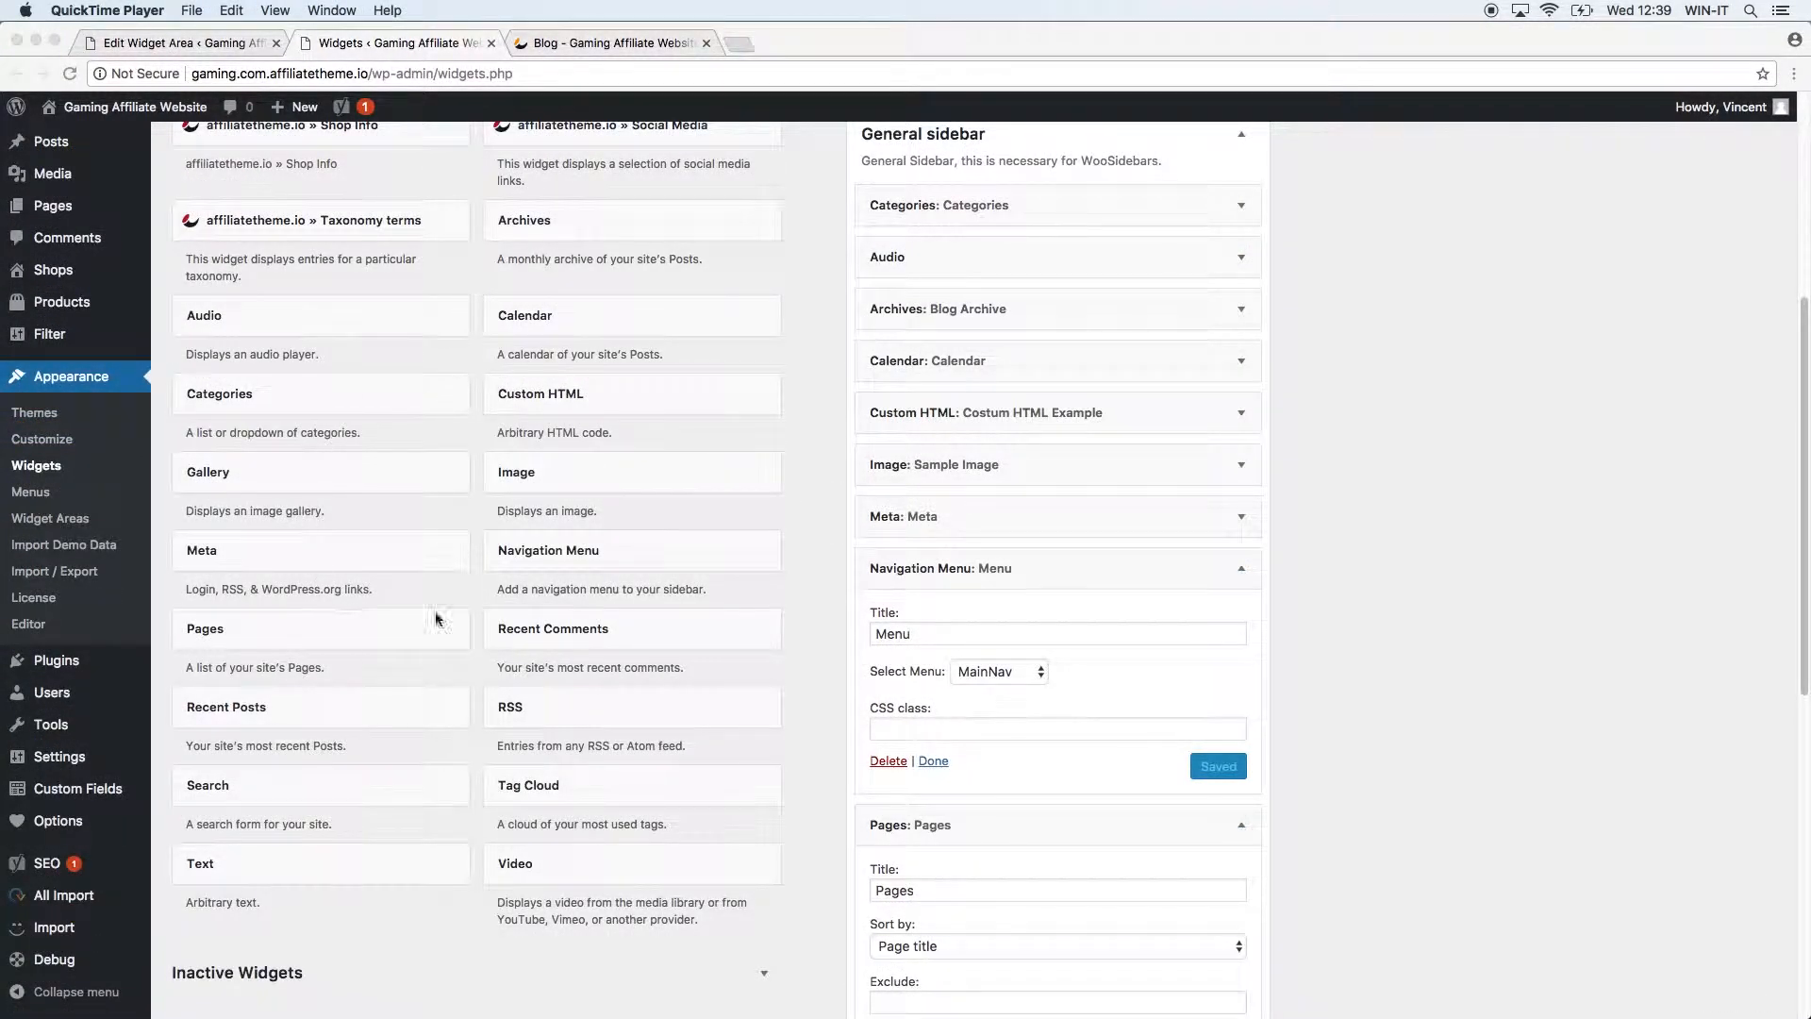
Drag a Search widget to the top of General sidebar, title it 'Search here', and save.
left_click(791, 460)
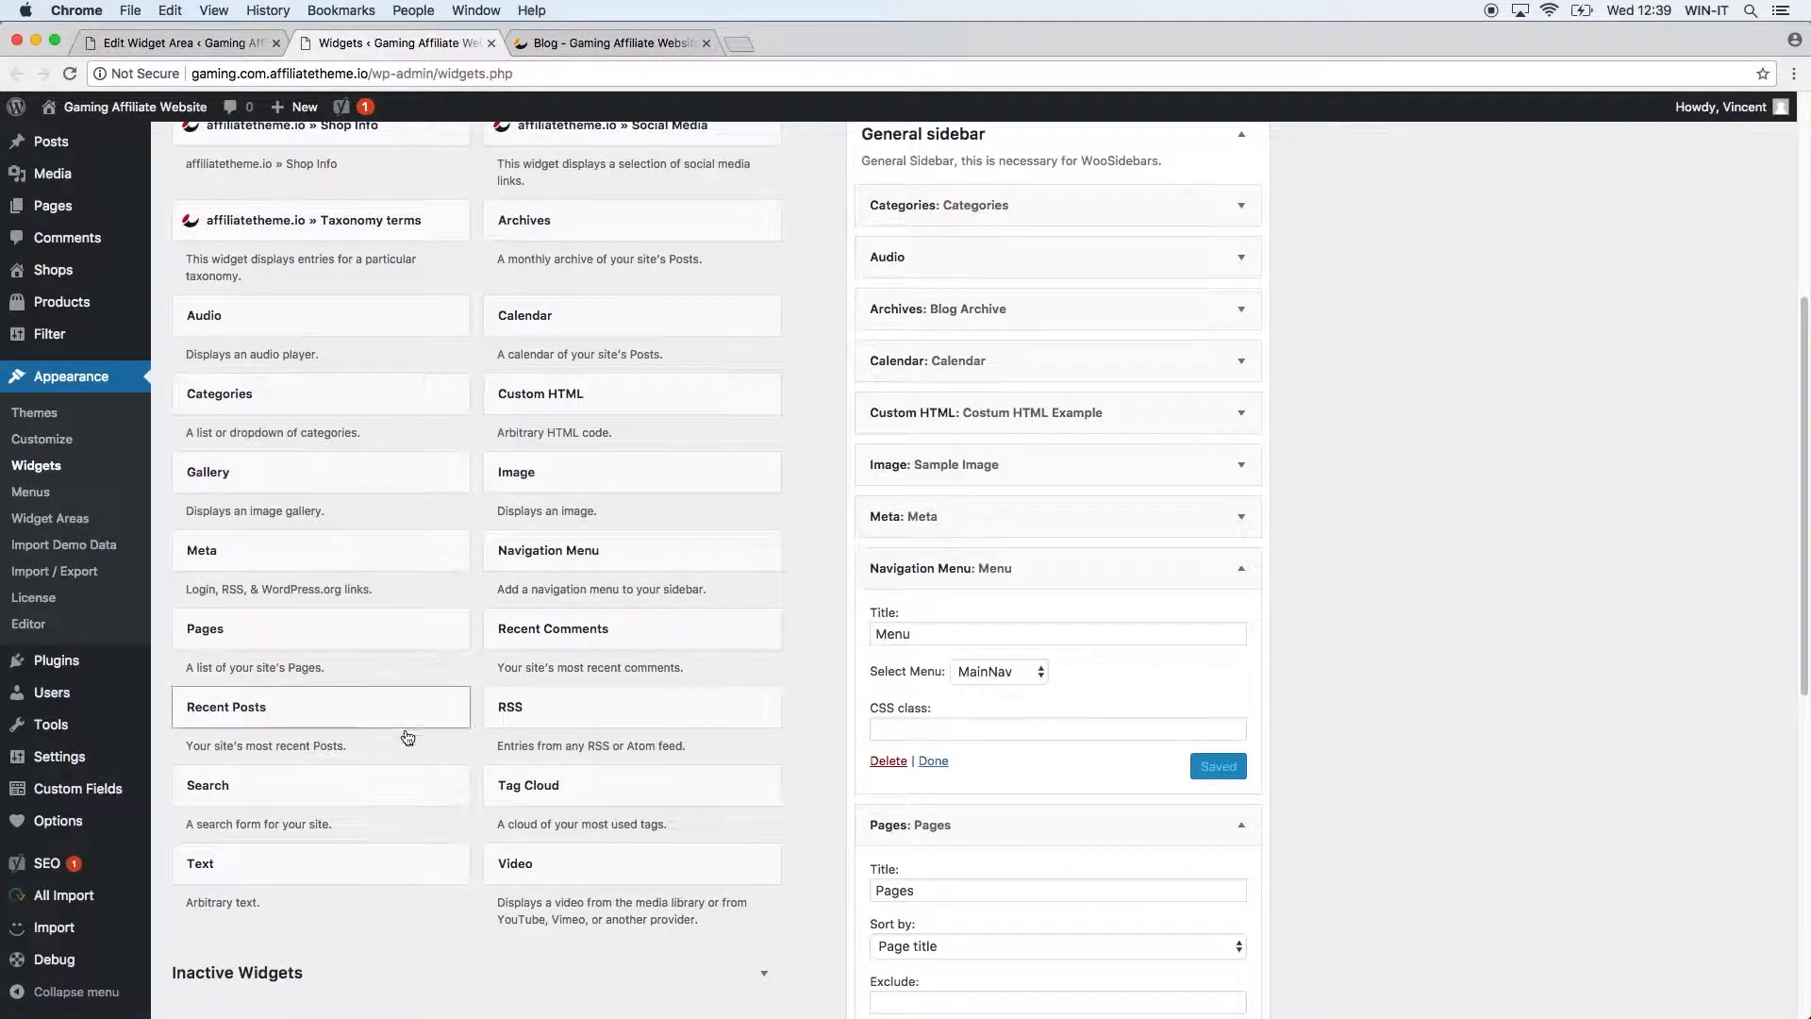
left_click_drag(366, 785, 1068, 187)
left_click(1050, 269)
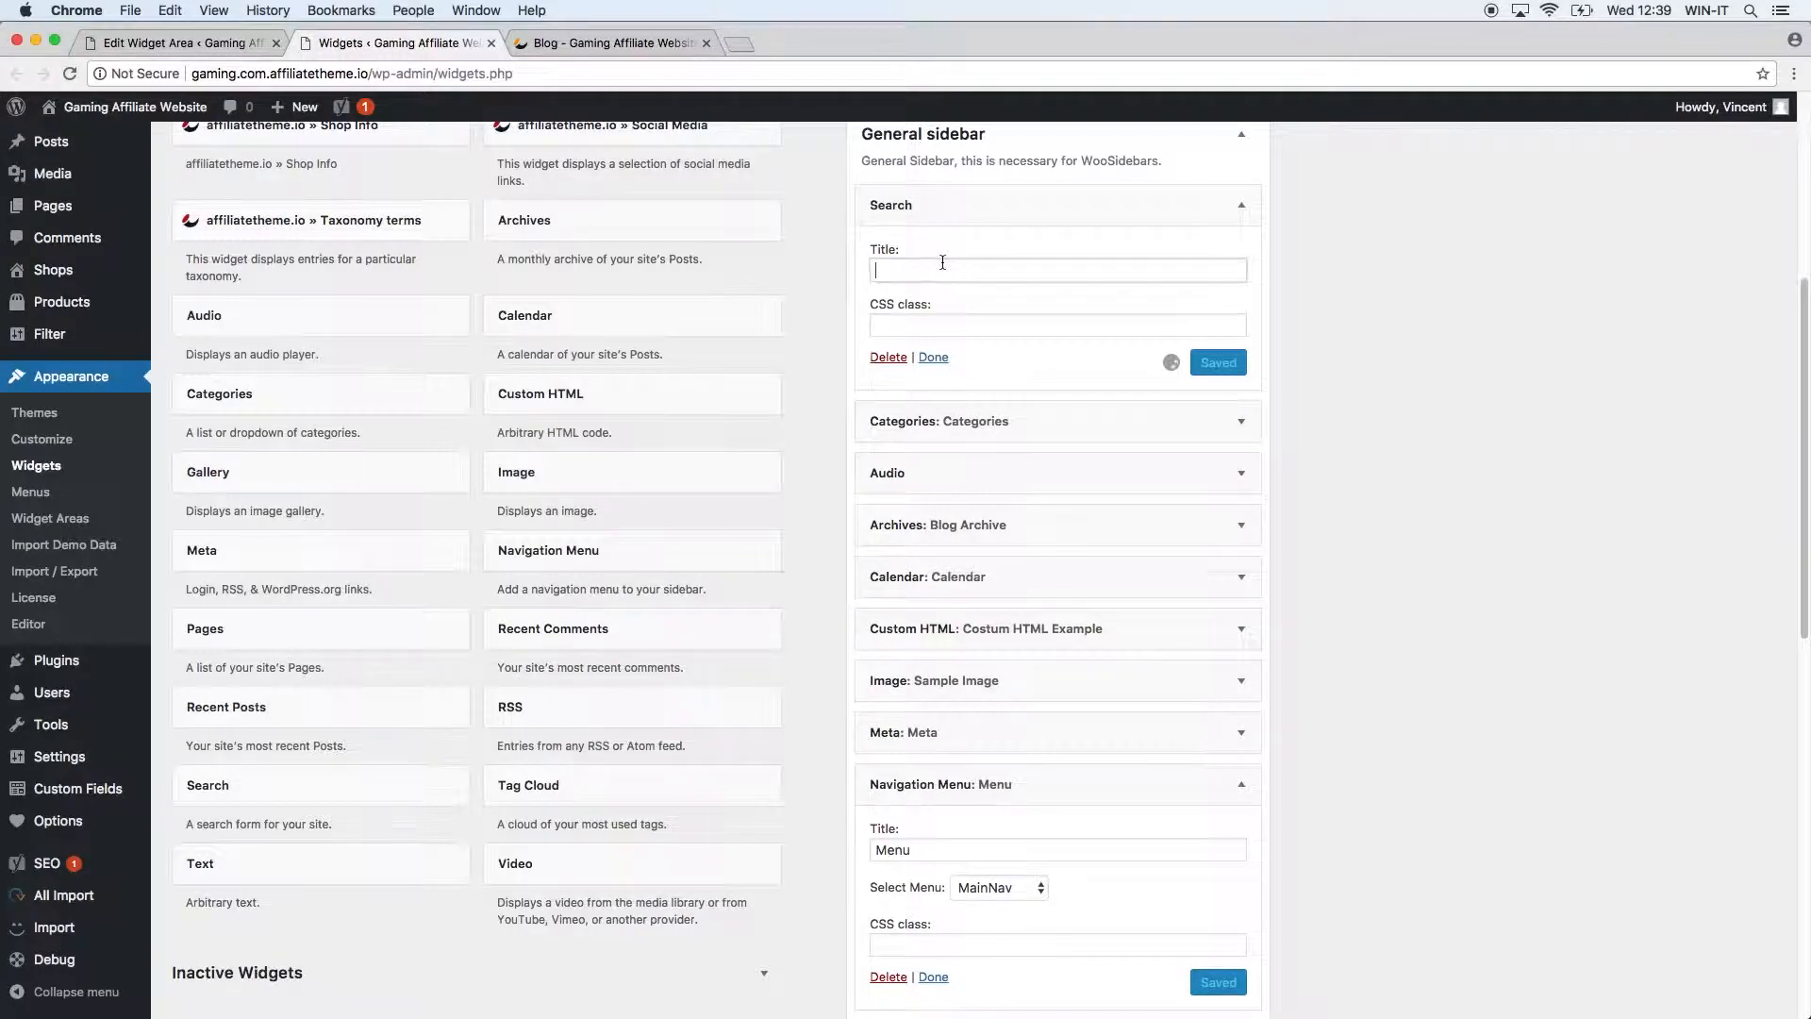
type("Srq")
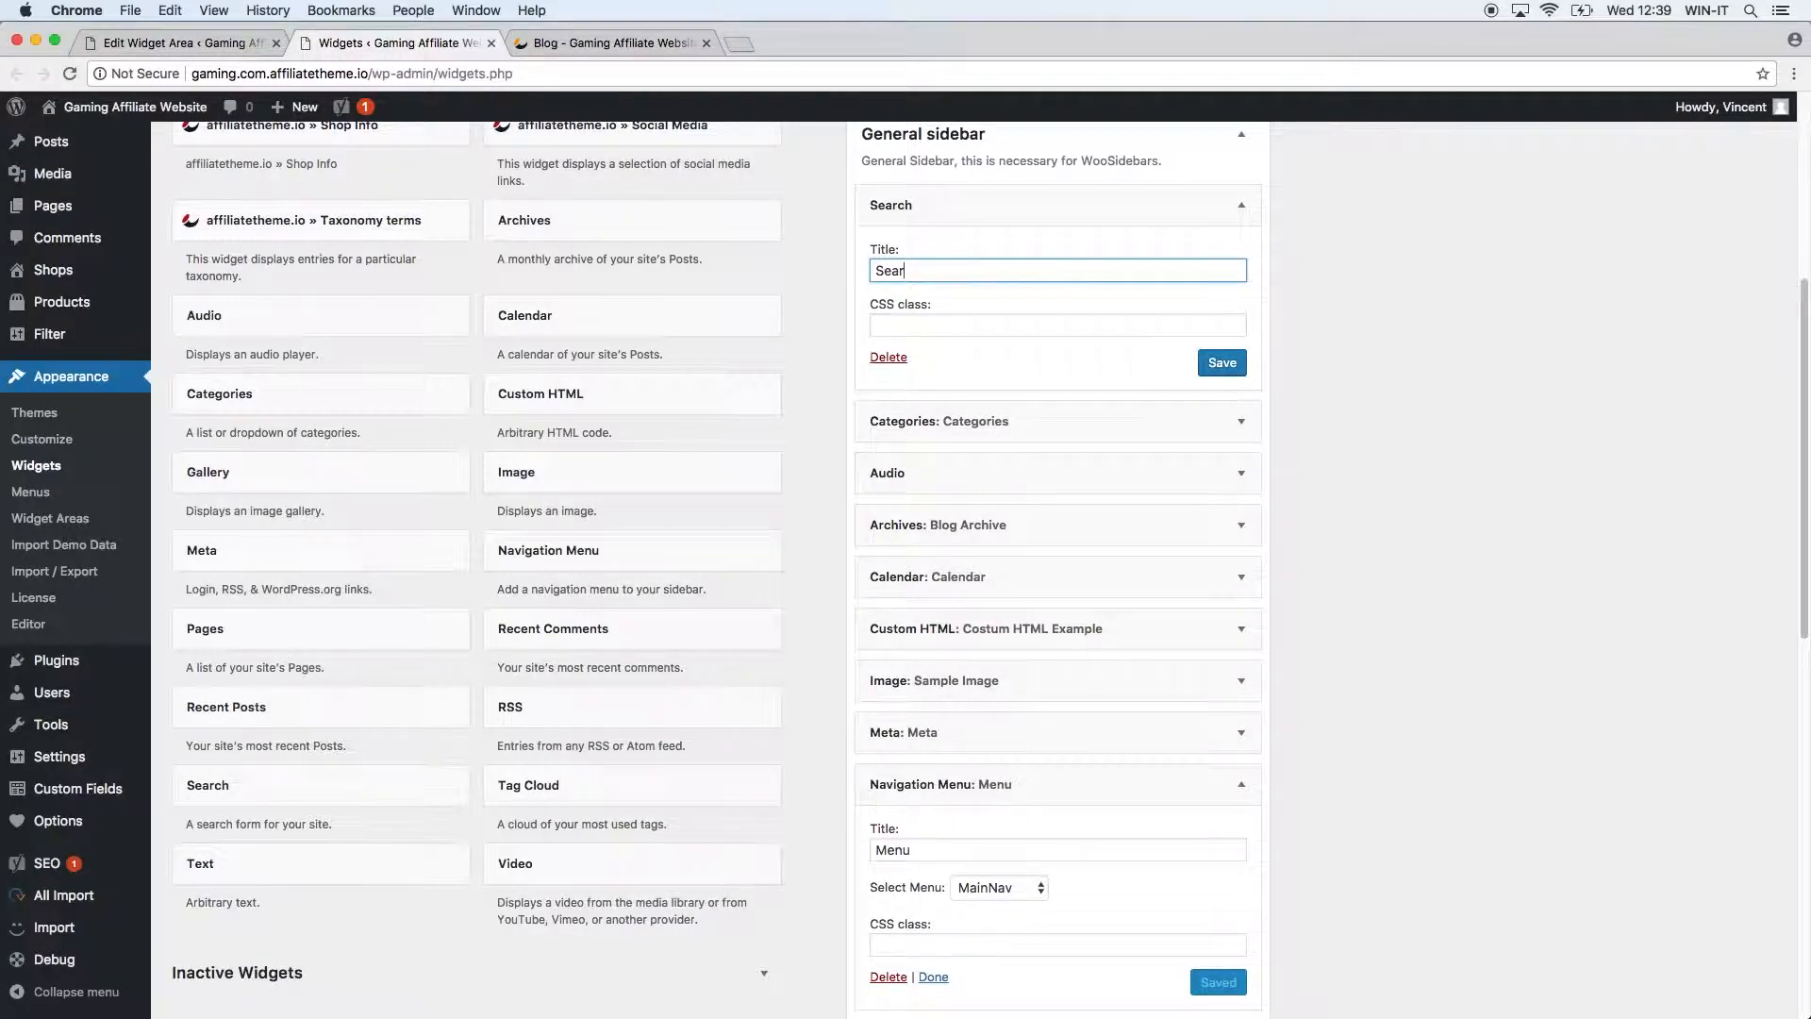
left_click(1229, 363)
left_click(627, 45)
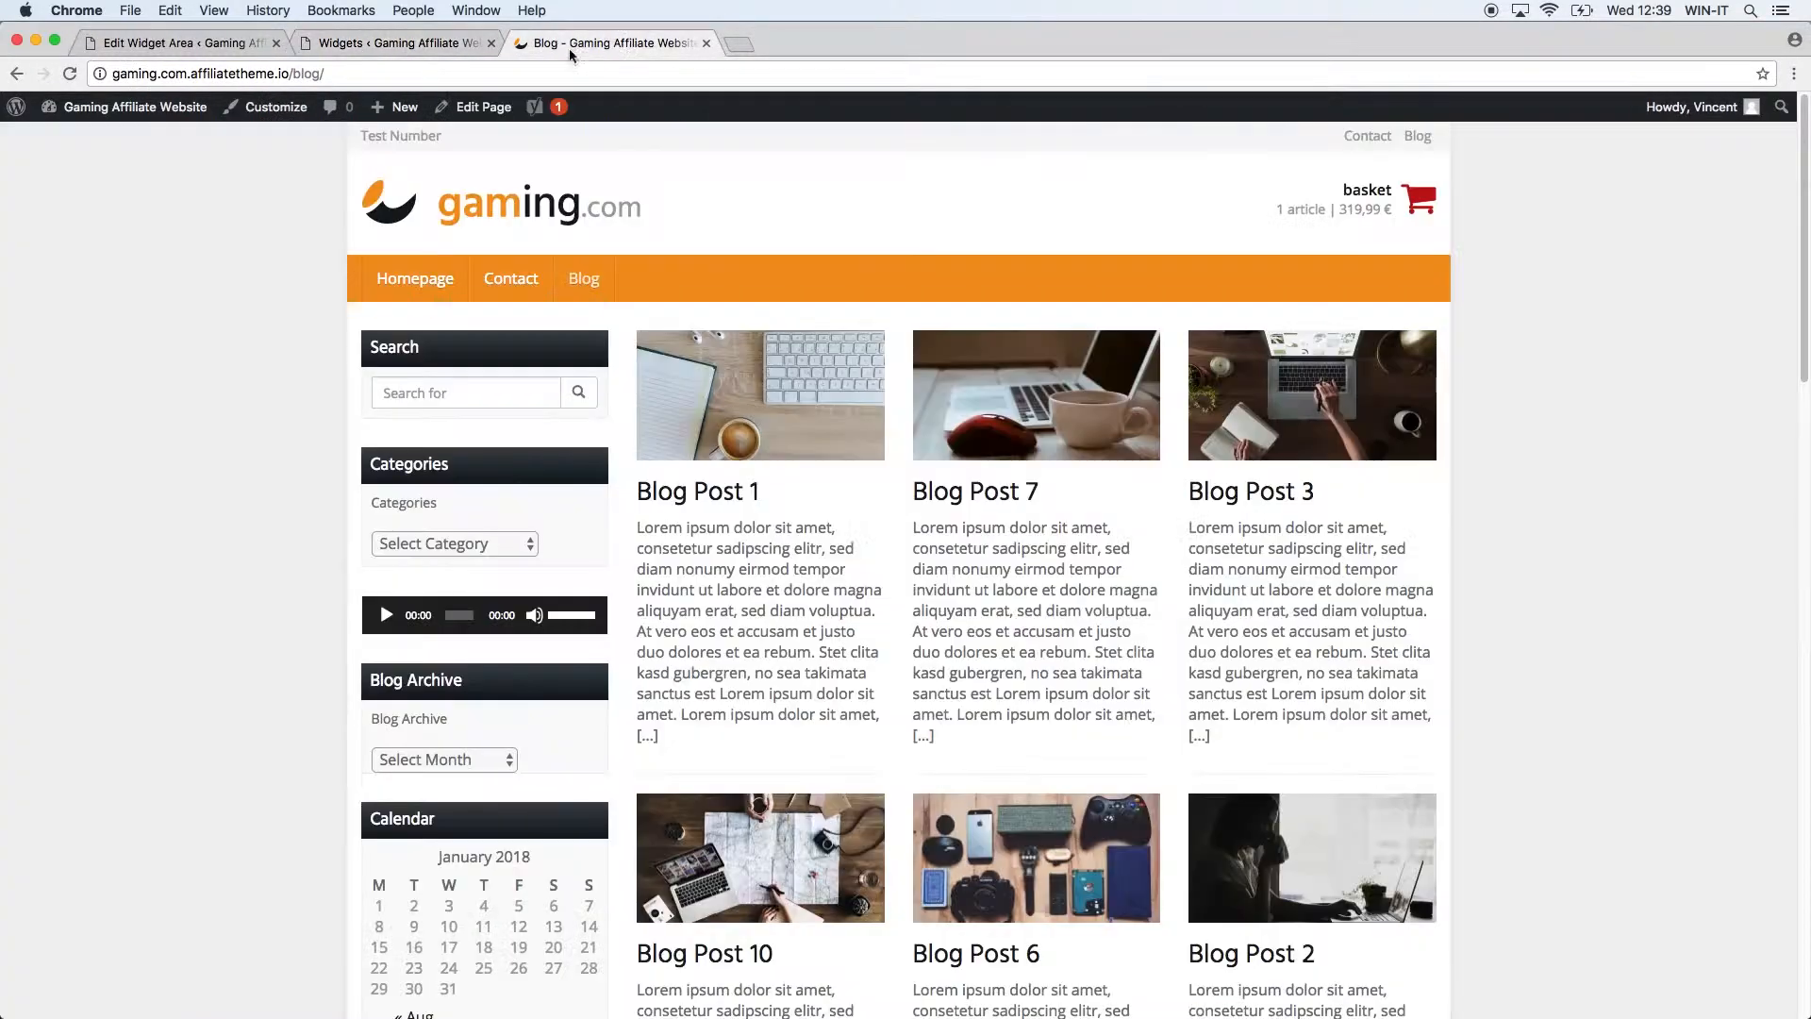
left_click(69, 74)
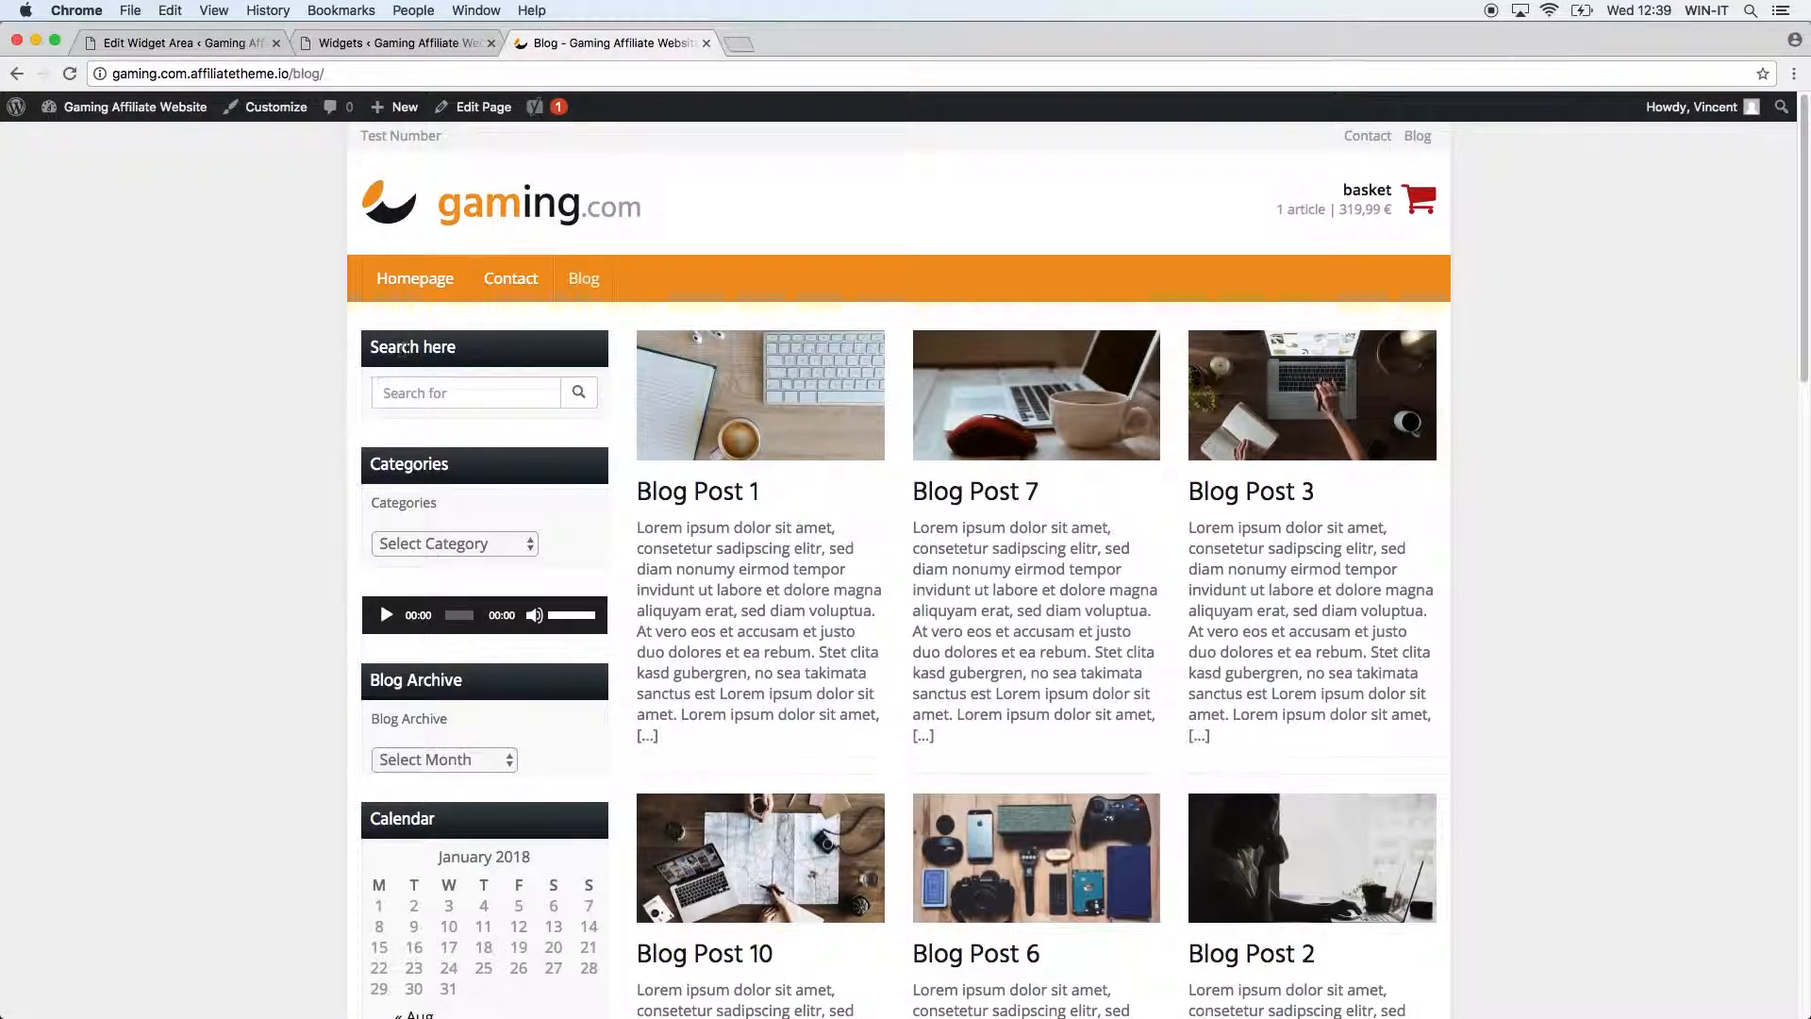
left_click(446, 400)
type("Blog post 1")
key("Return")
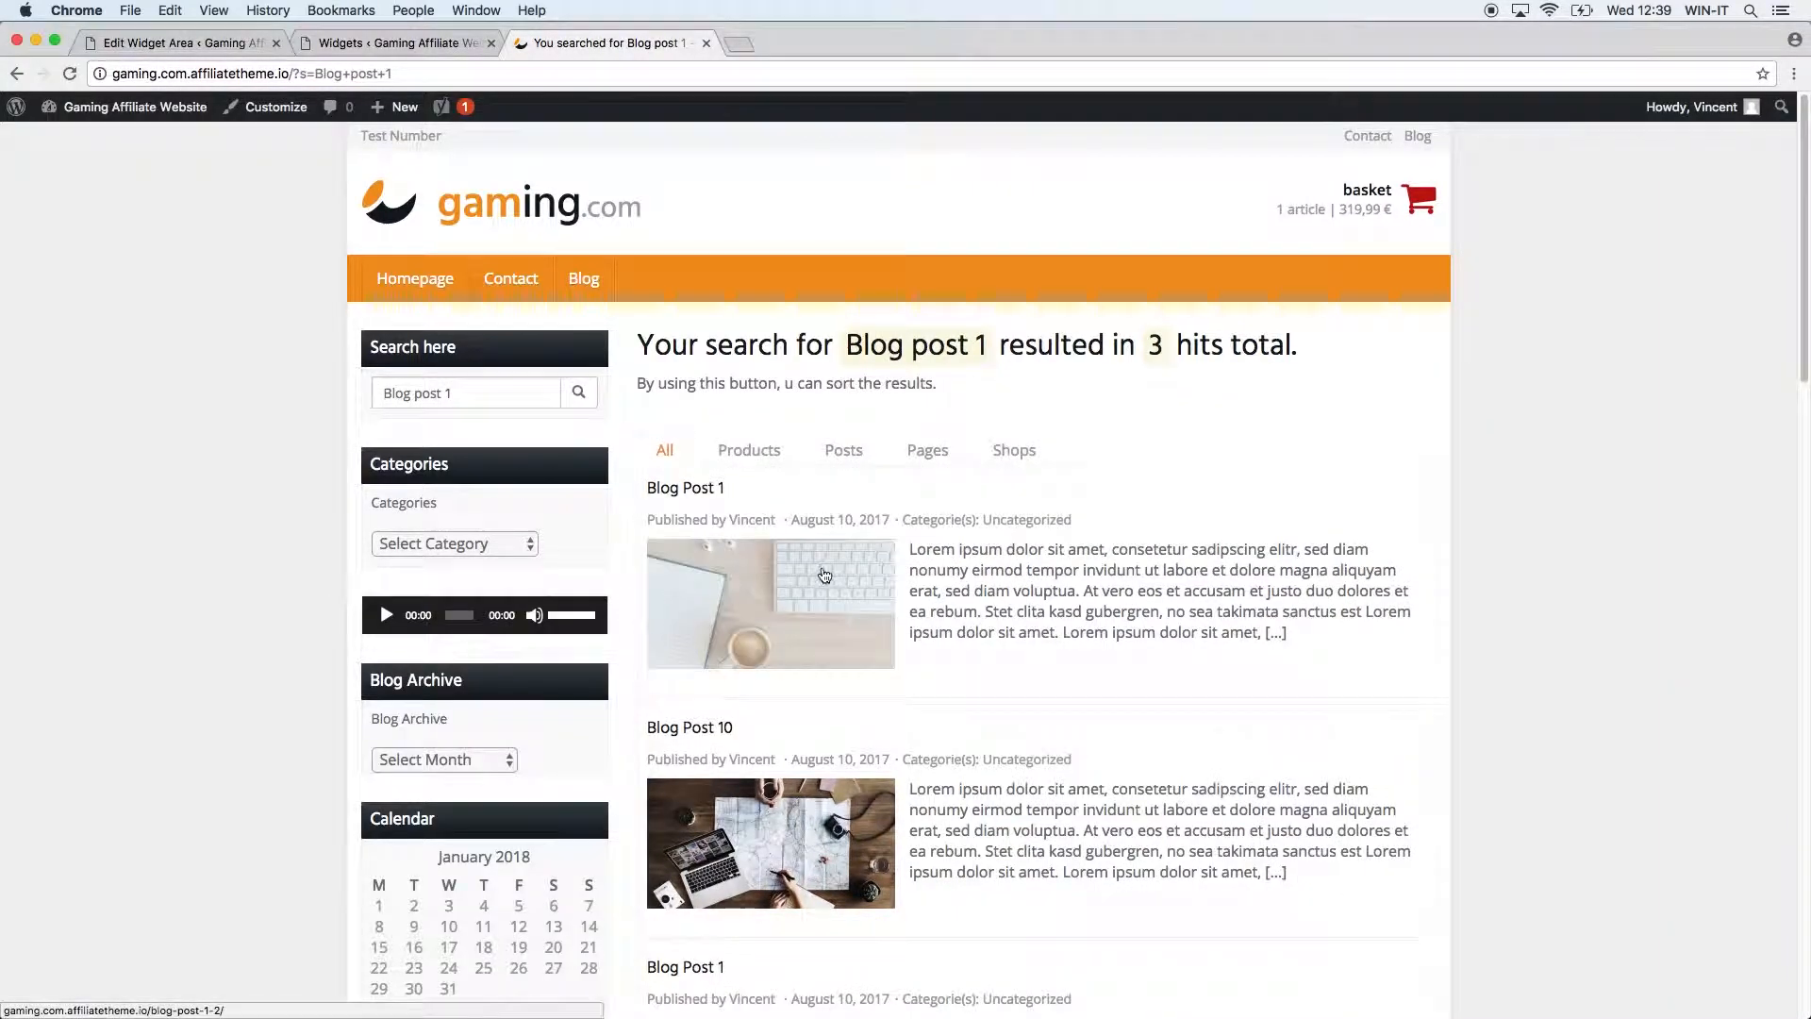
scroll(942, 739, "down", 5)
scroll(1252, 837, "up", 5)
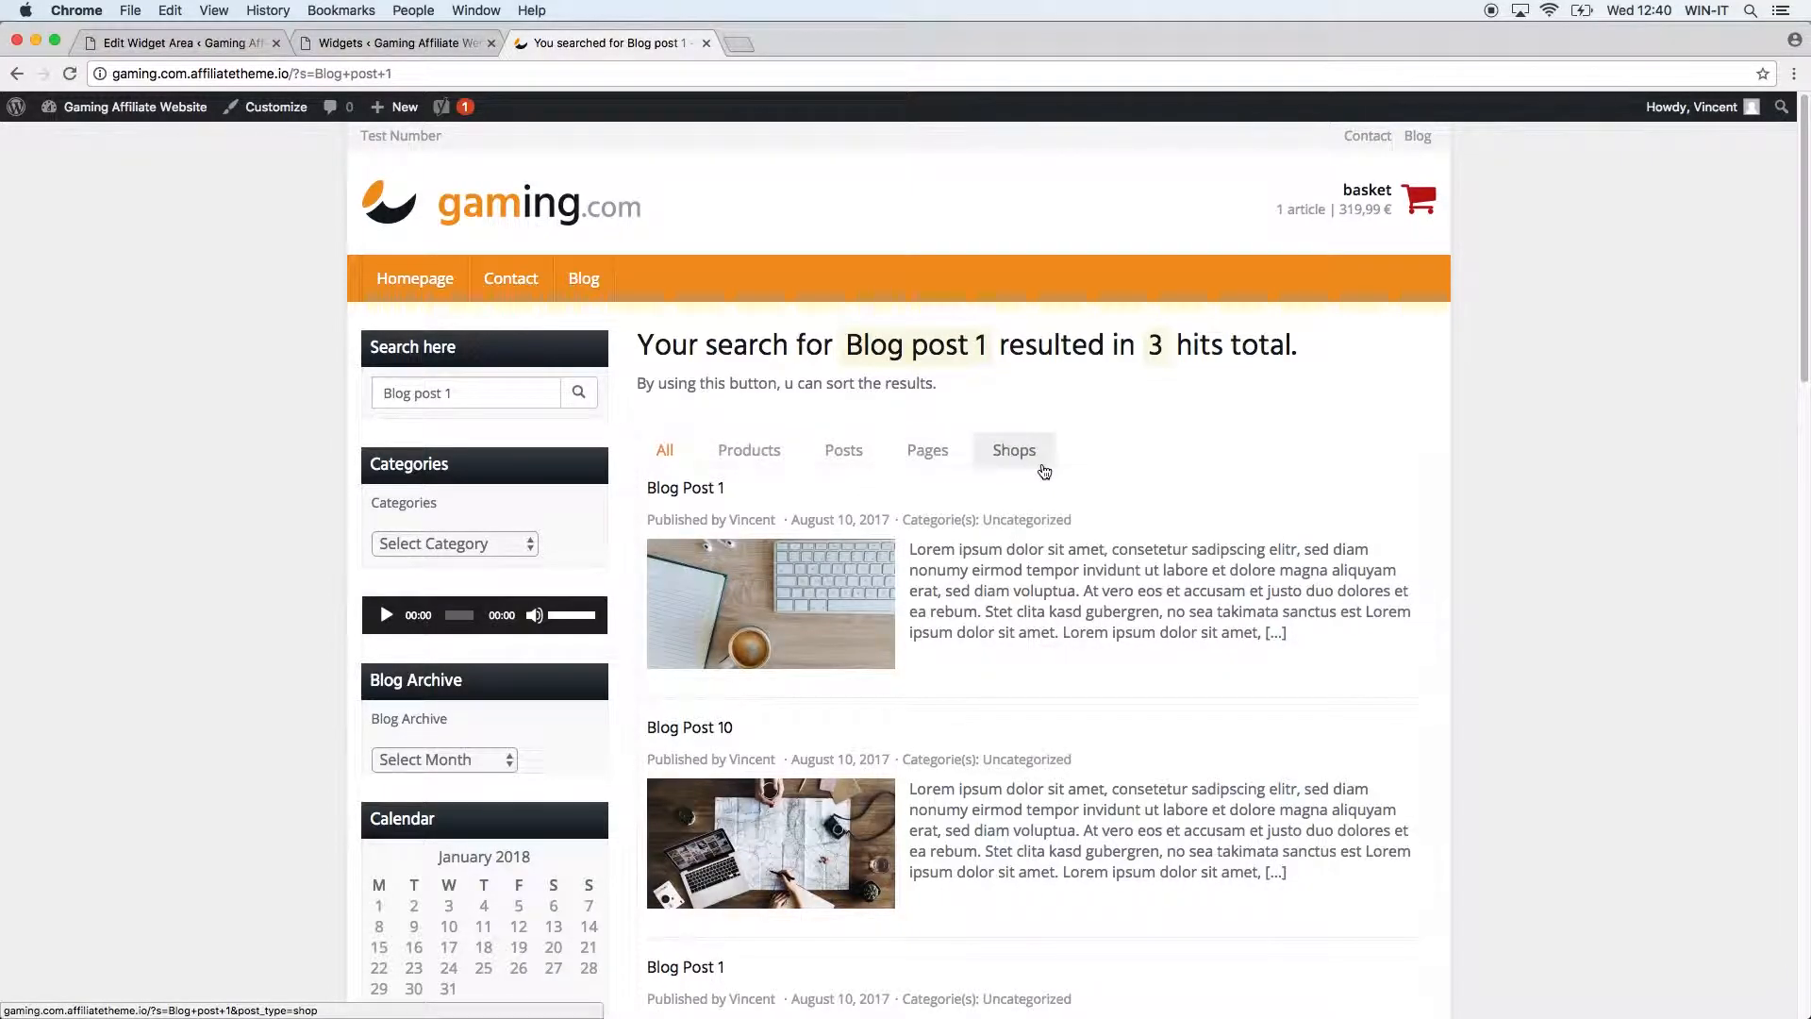
left_click(767, 453)
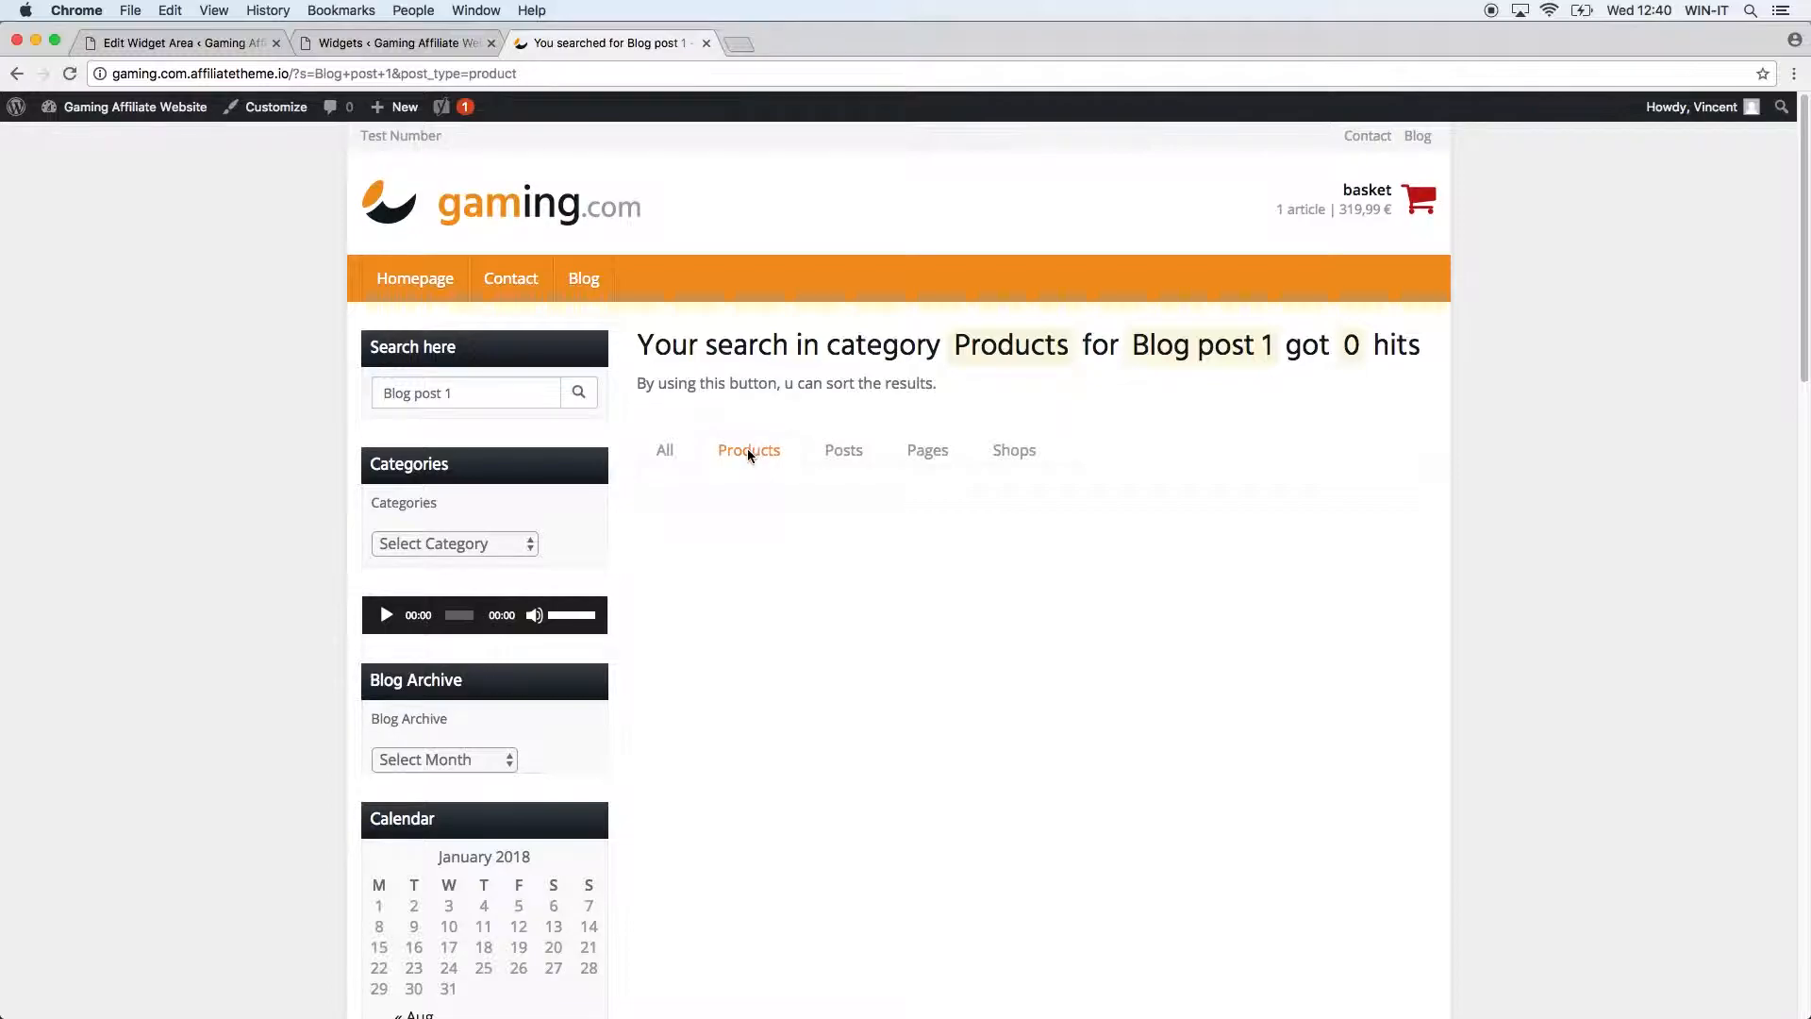
left_click_drag(462, 397, 26, 349)
type("sam")
key("Return")
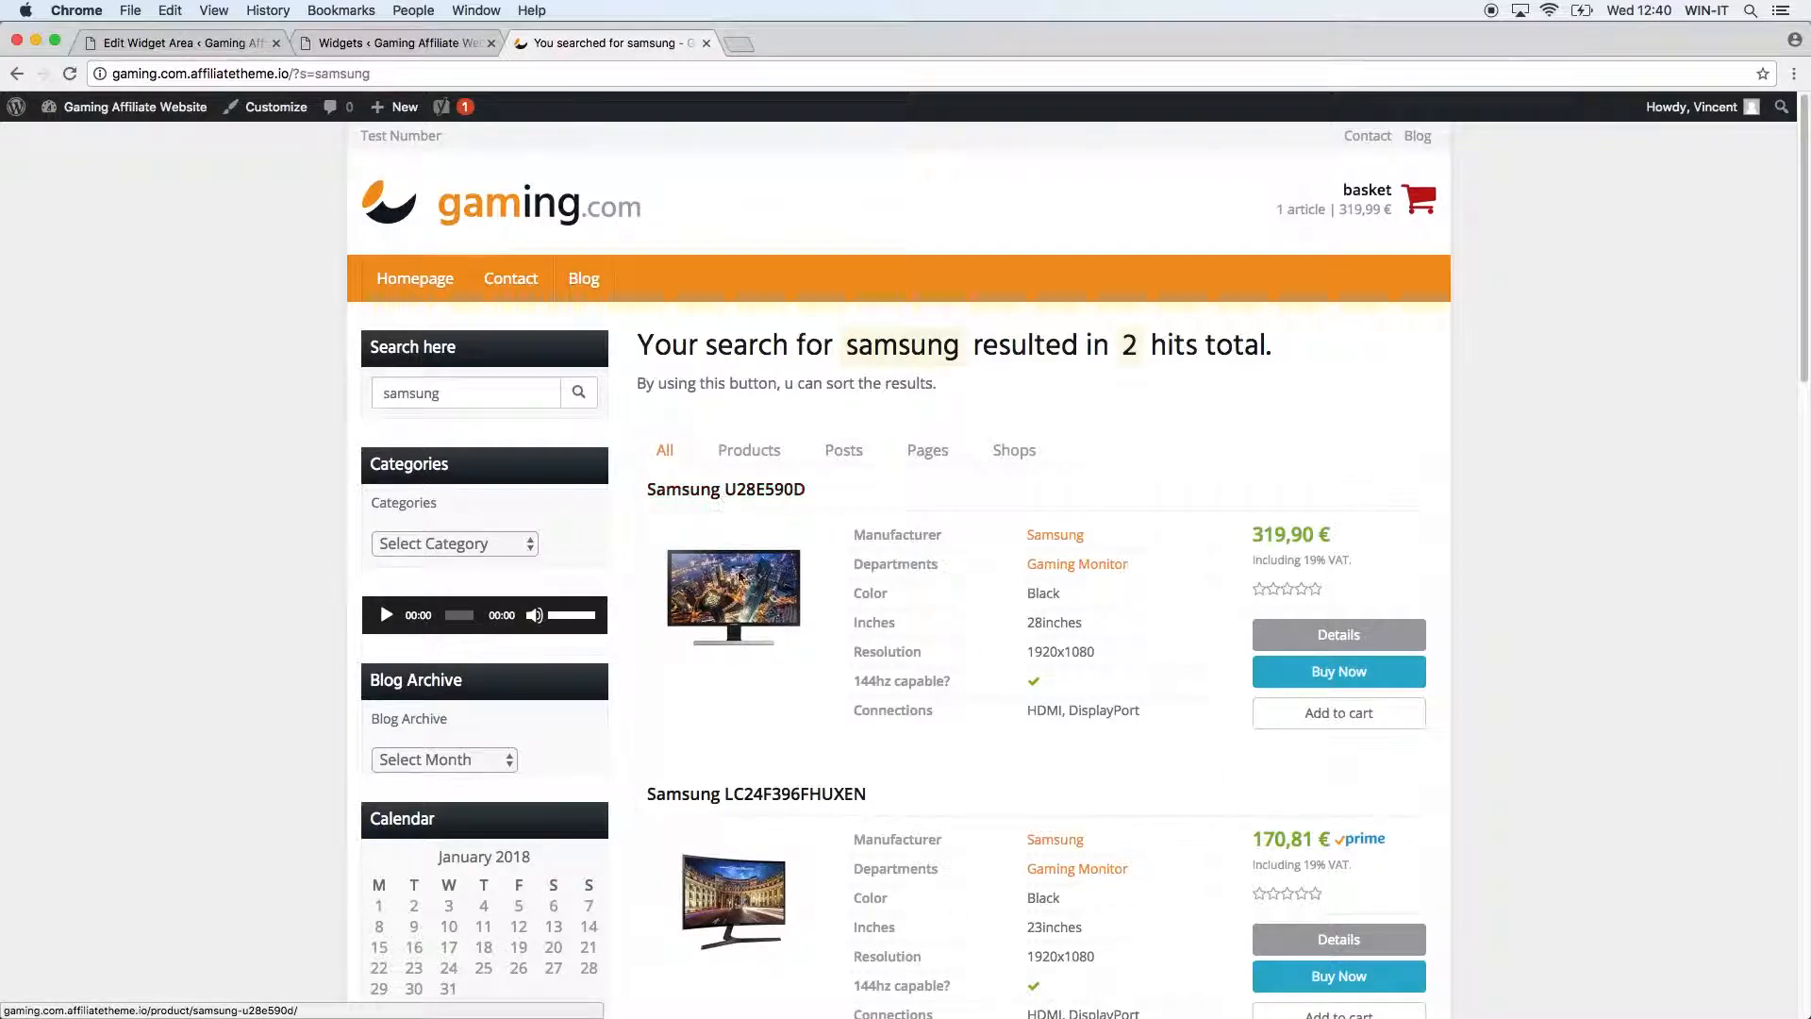
scroll(1032, 792, "down", 10)
scroll(1004, 797, "up", 10)
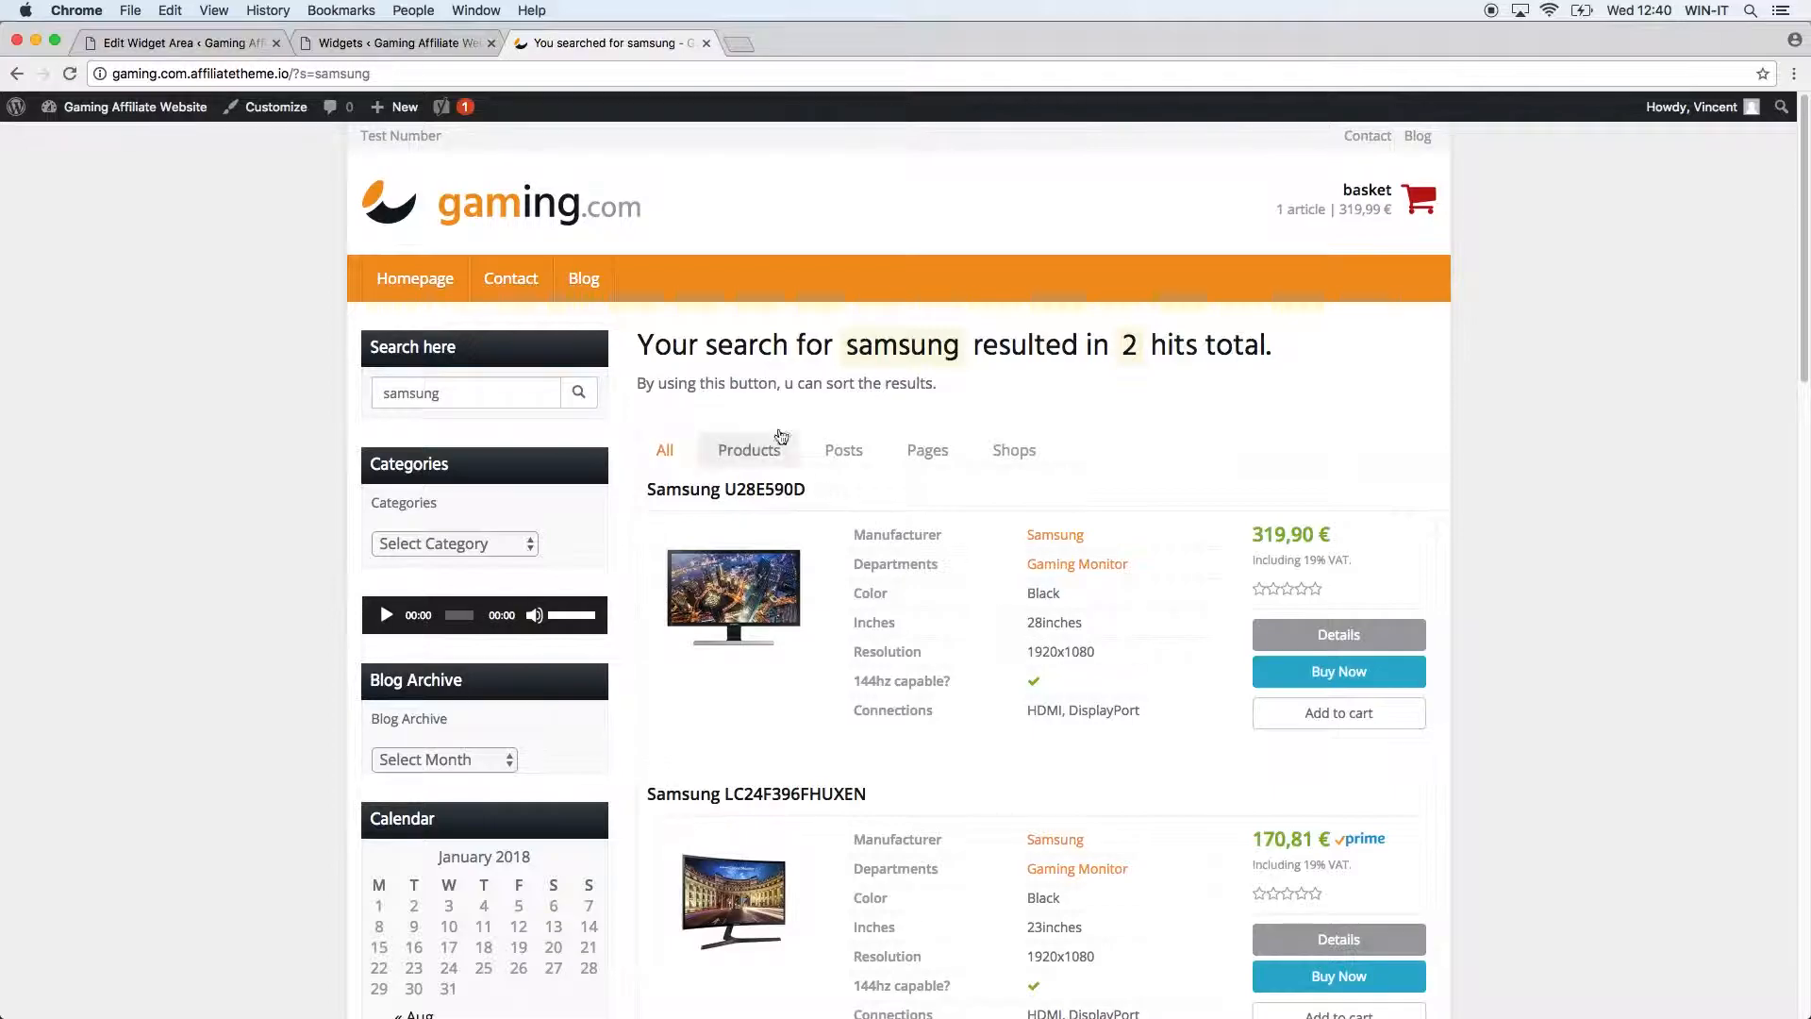
left_click(756, 450)
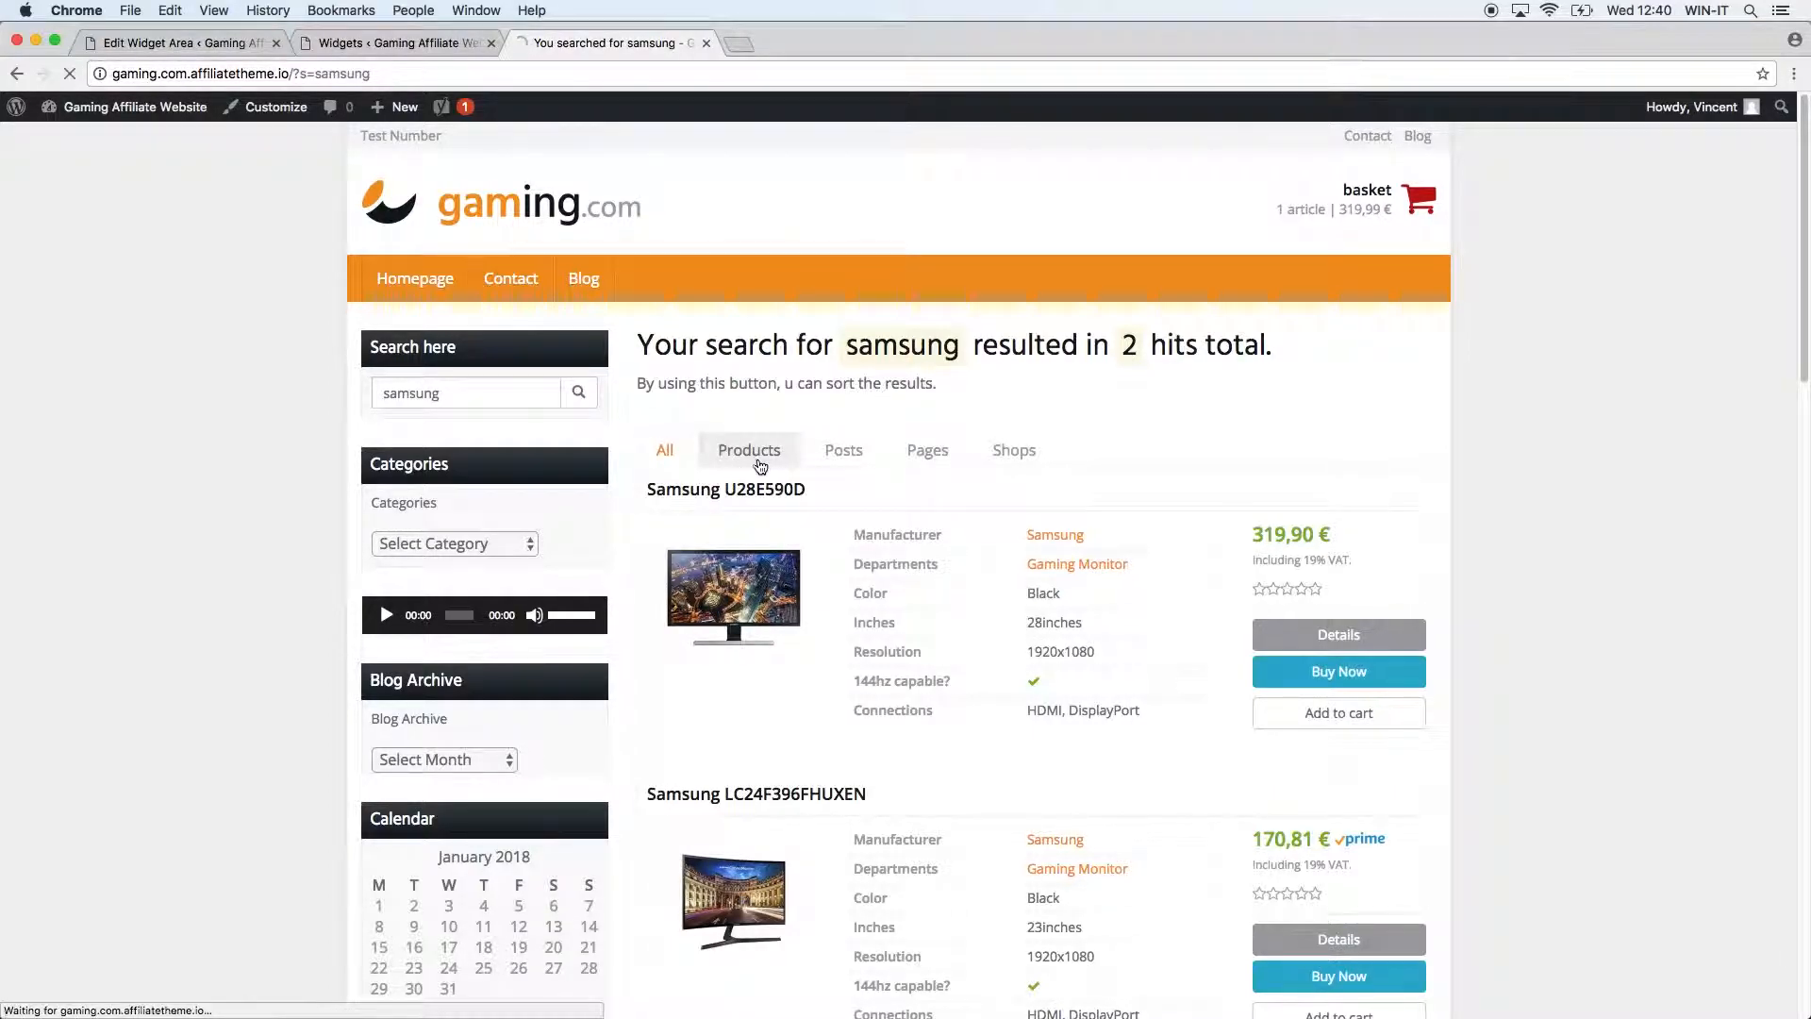
left_click(834, 456)
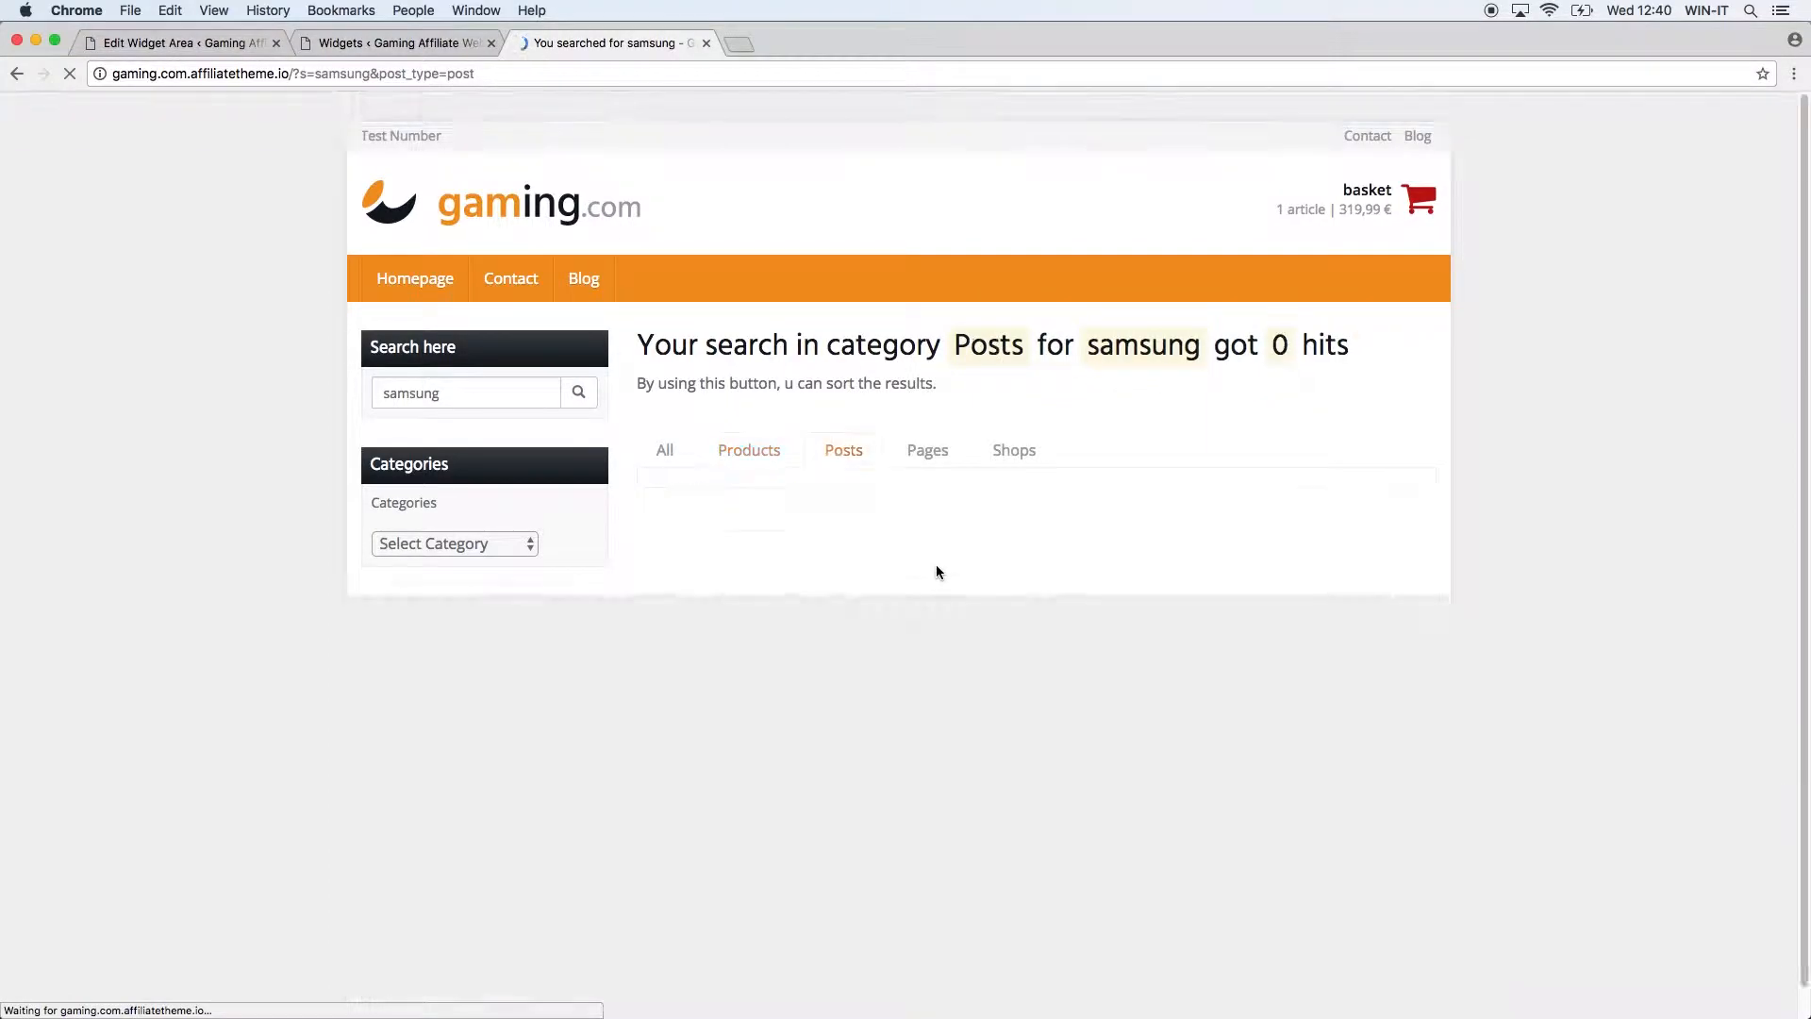
left_click(675, 451)
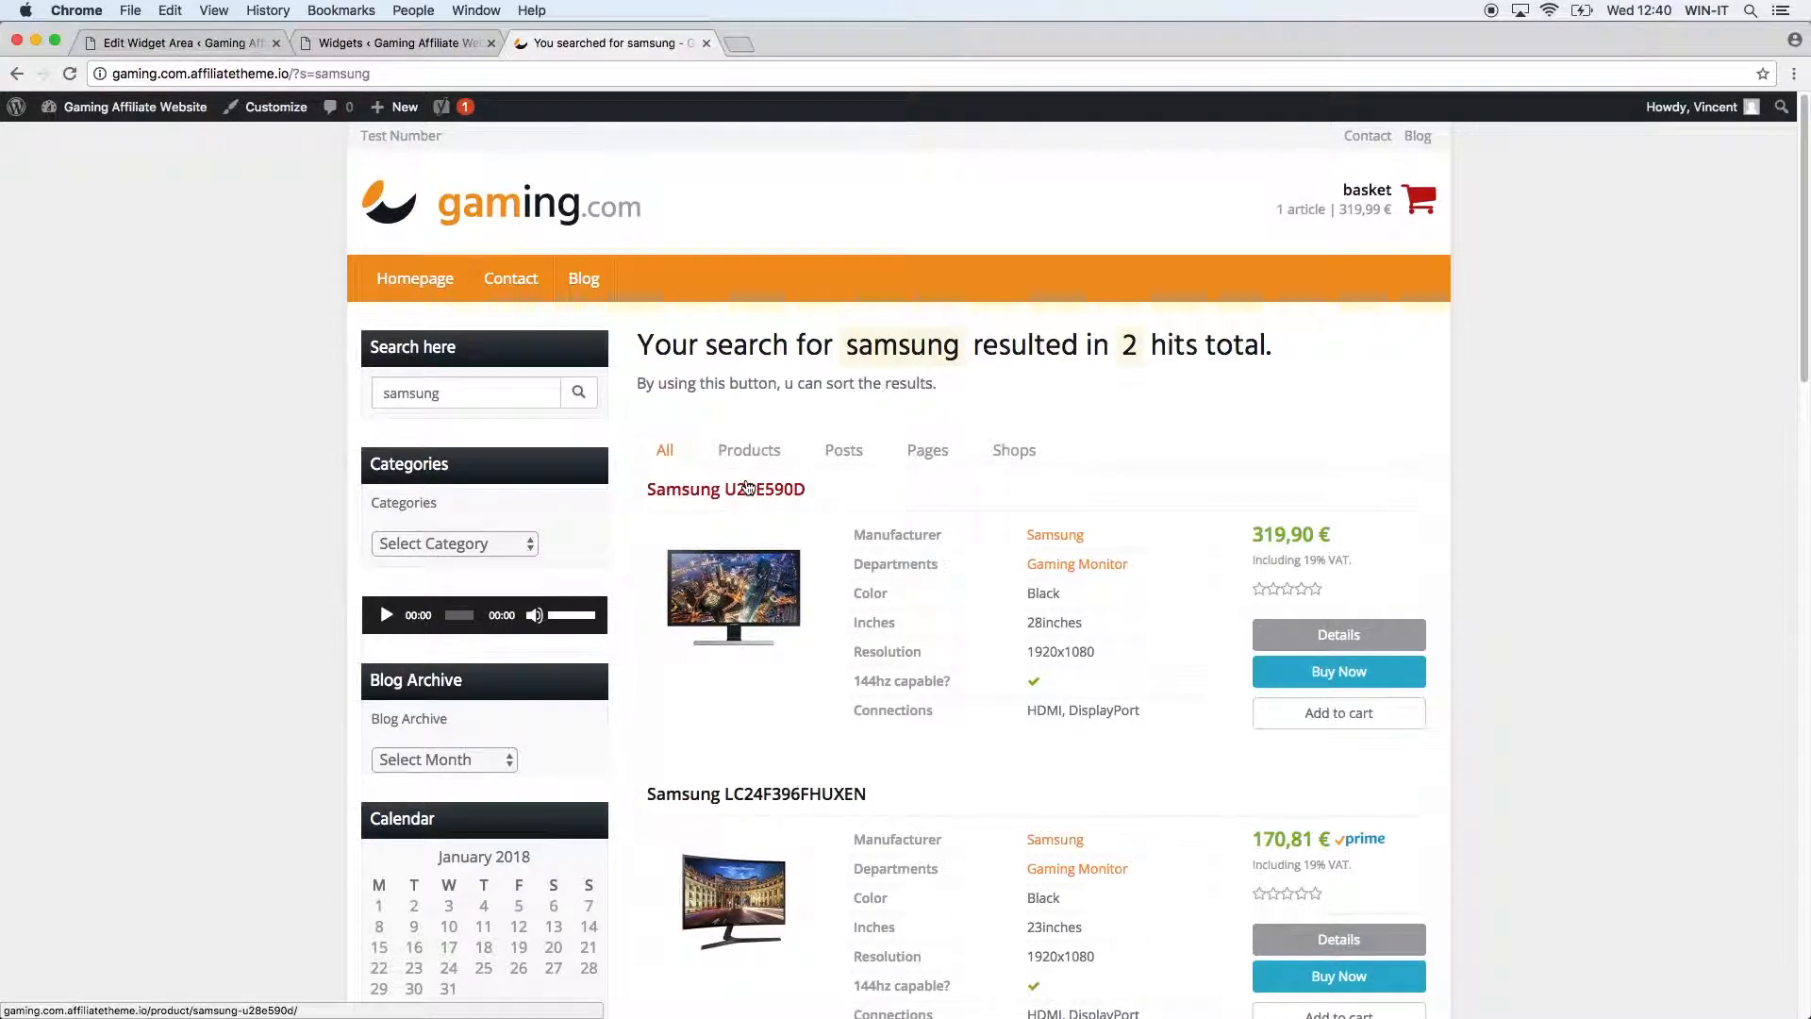
double_click(477, 396)
key("BackSpace")
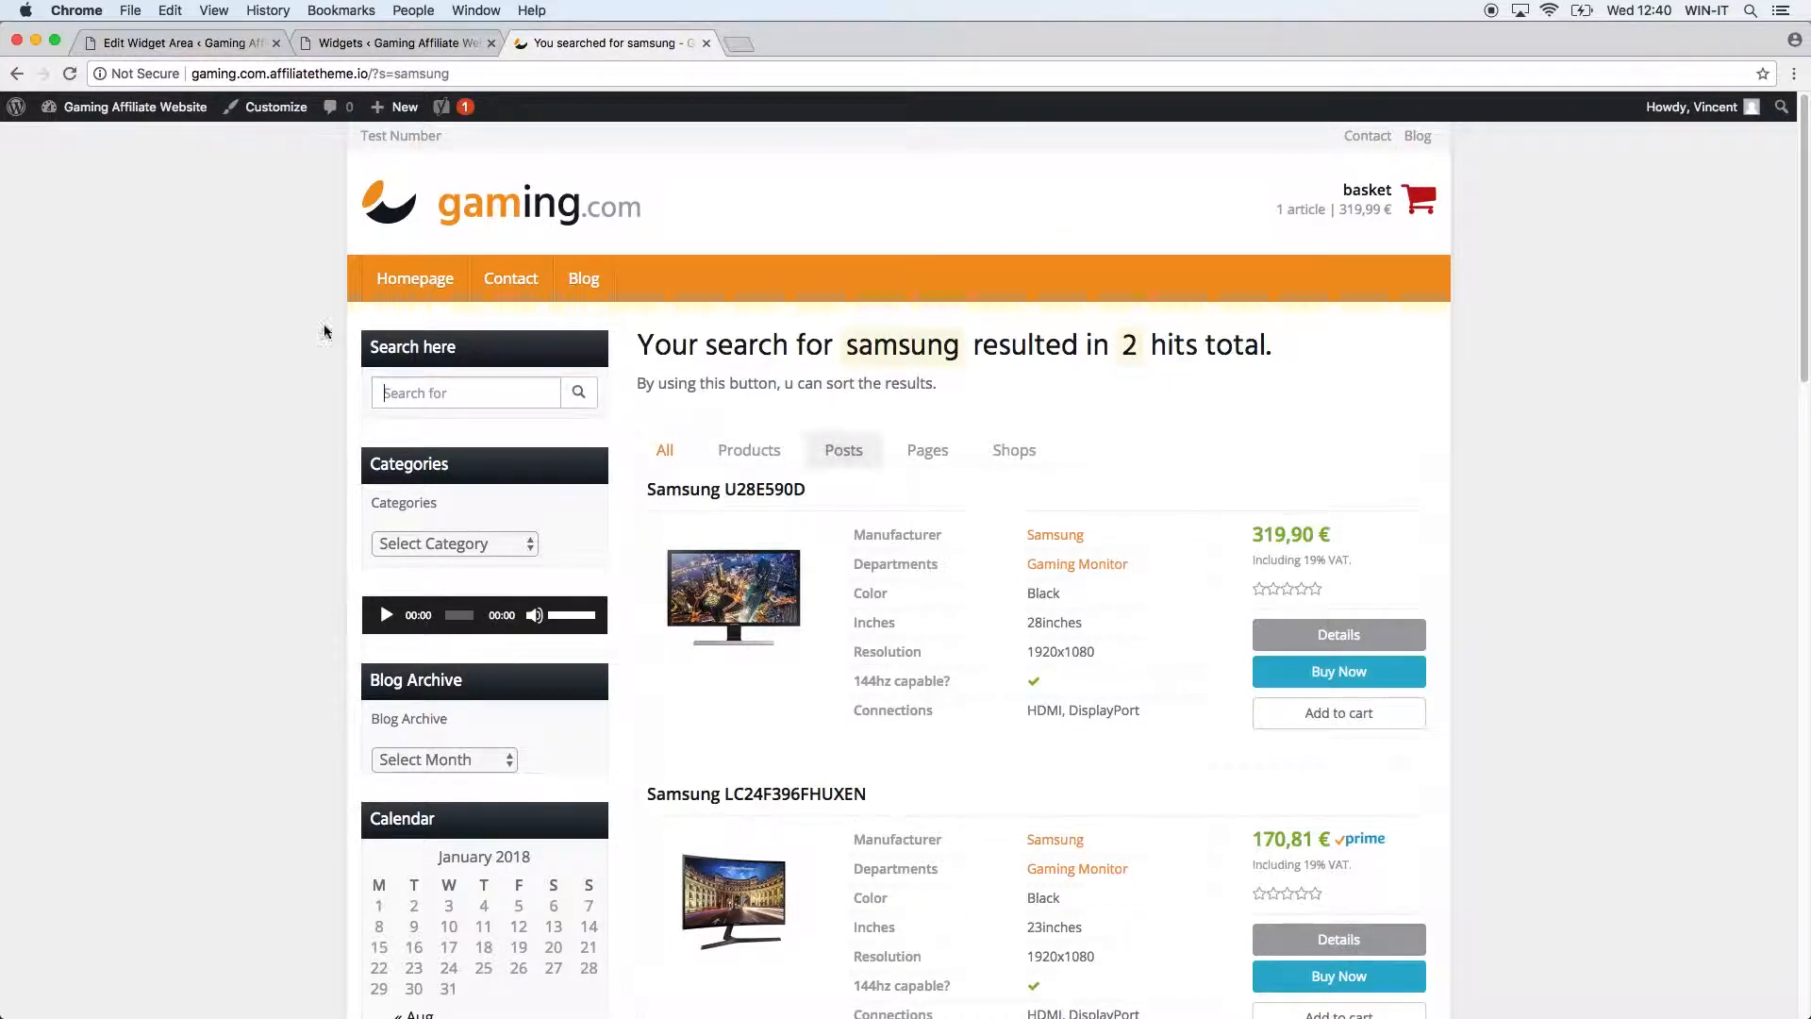
left_click(394, 47)
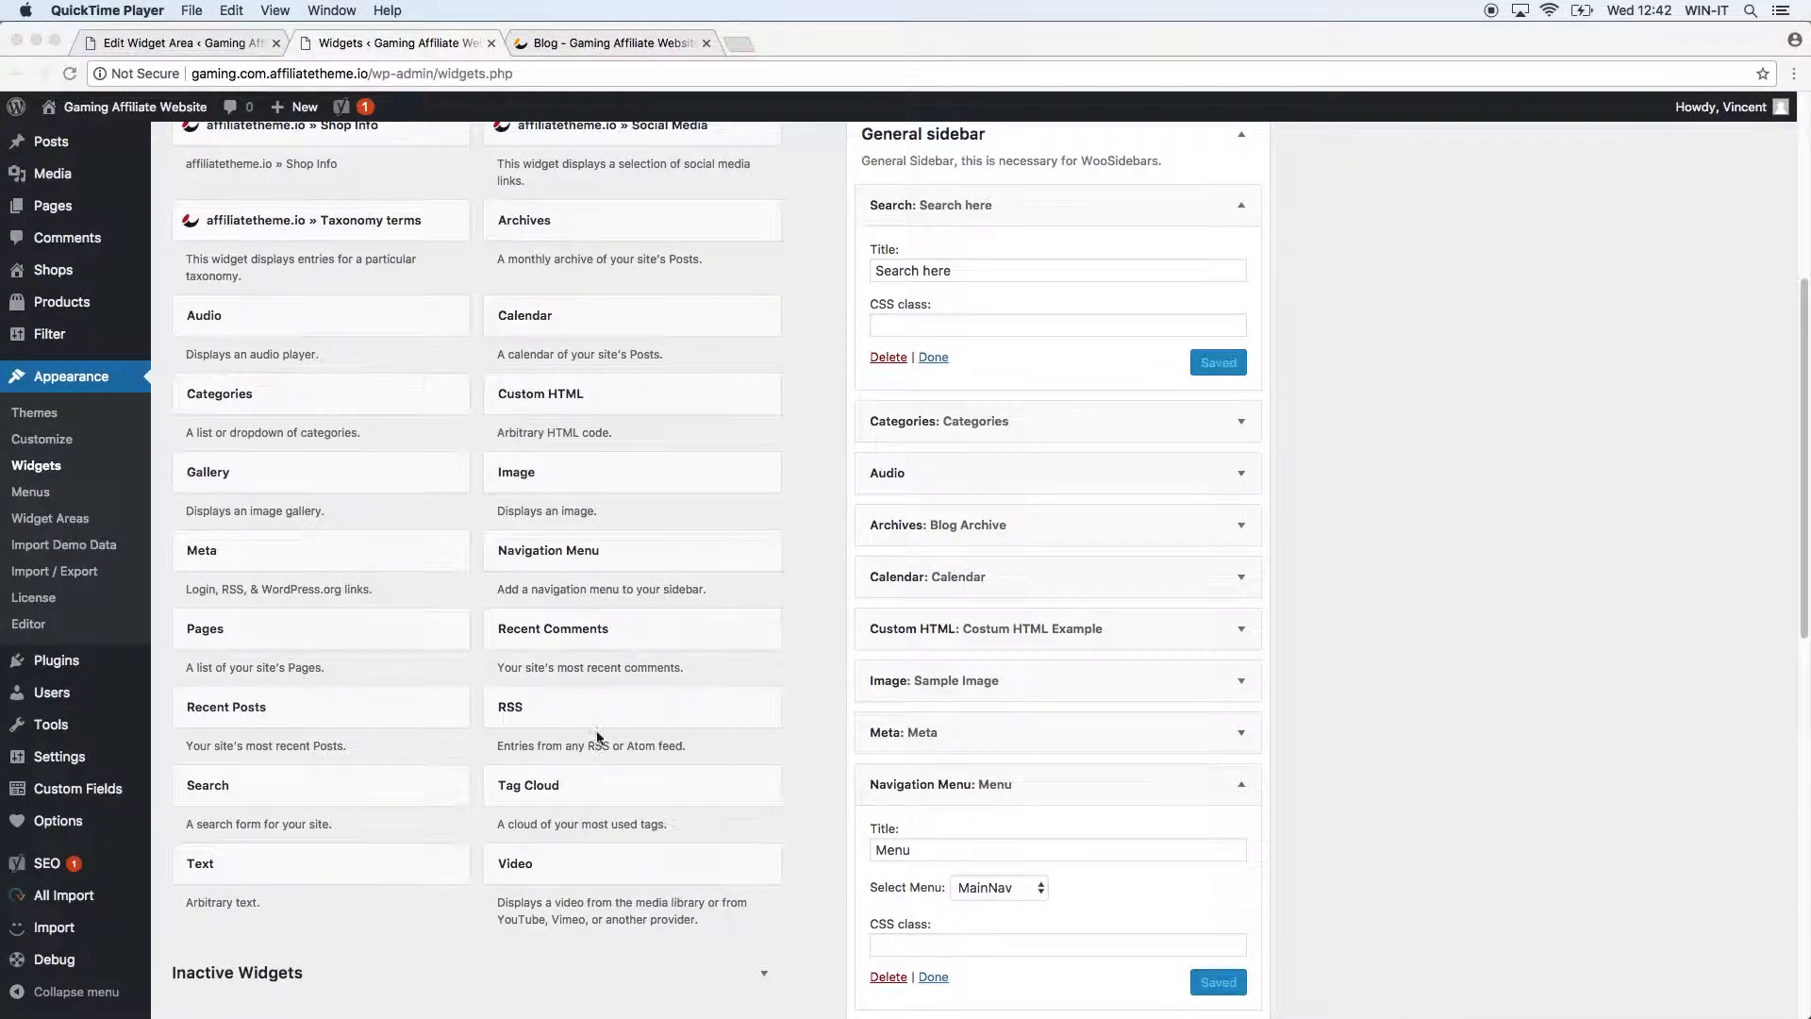
Add a Tag Cloud widget using the Tags taxonomy to the General sidebar, and save it.
left_click(651, 756)
left_click(601, 792)
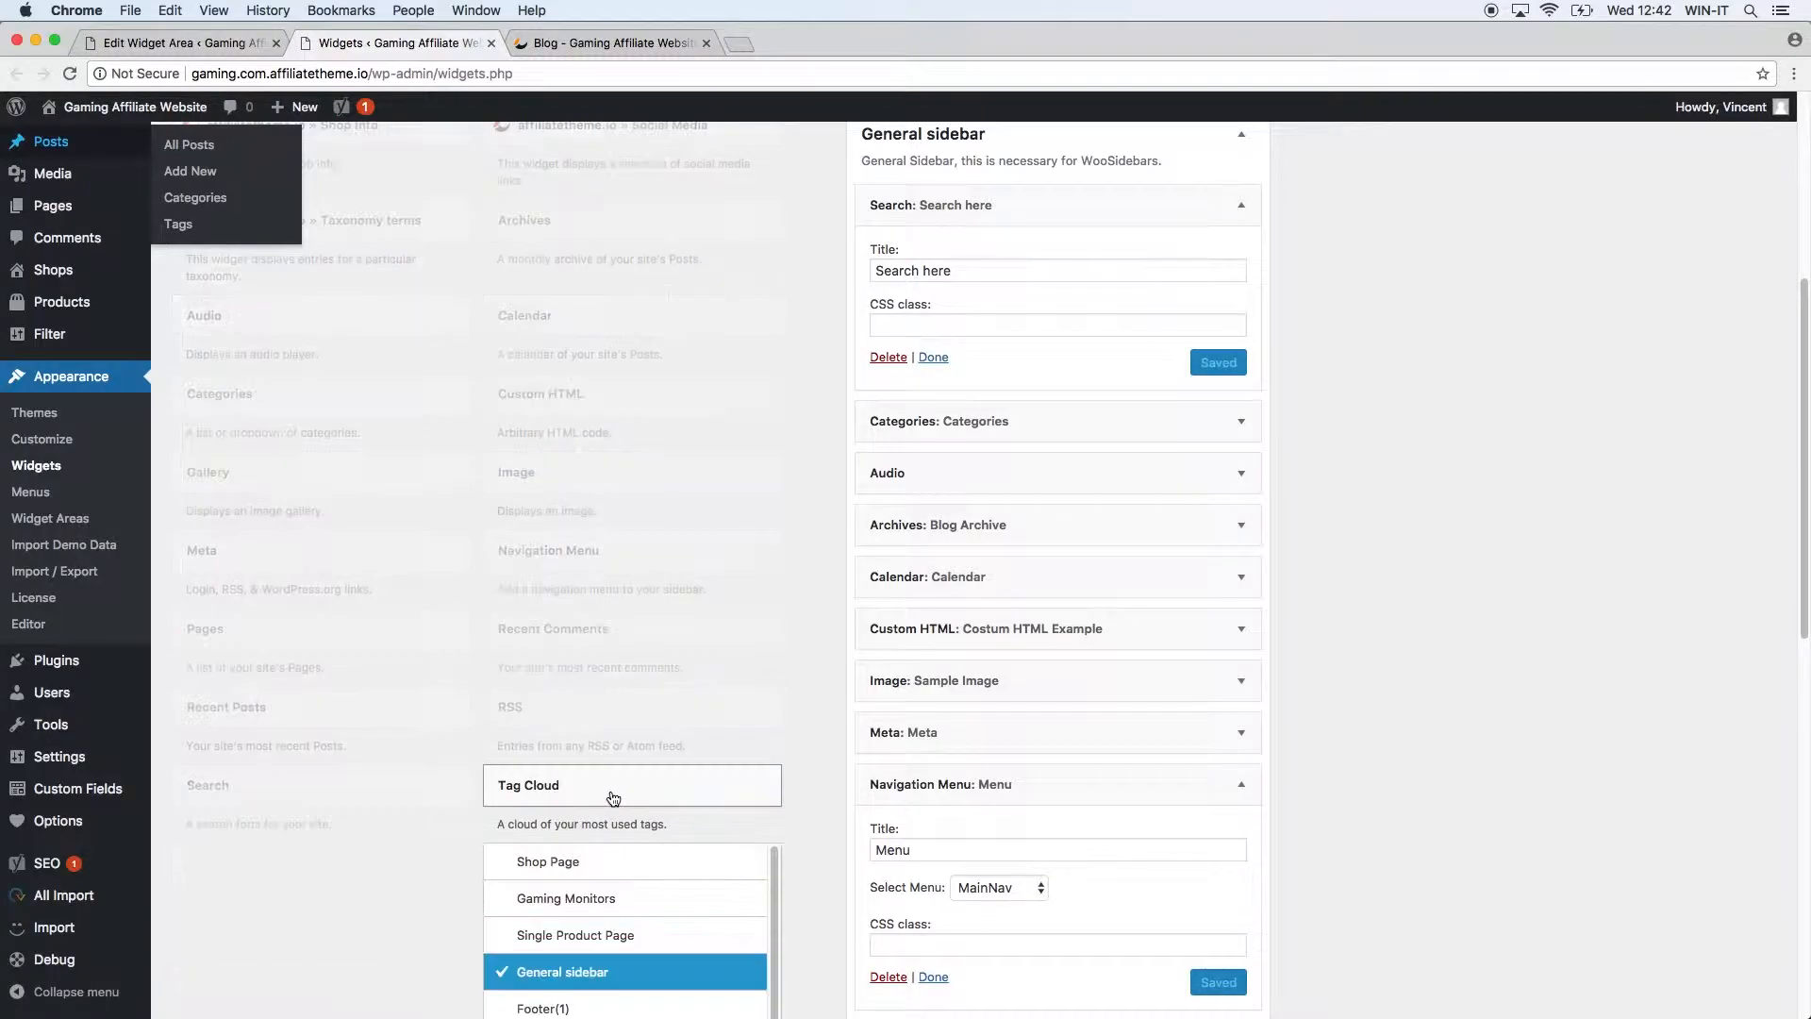
scroll(840, 828, "down", 6)
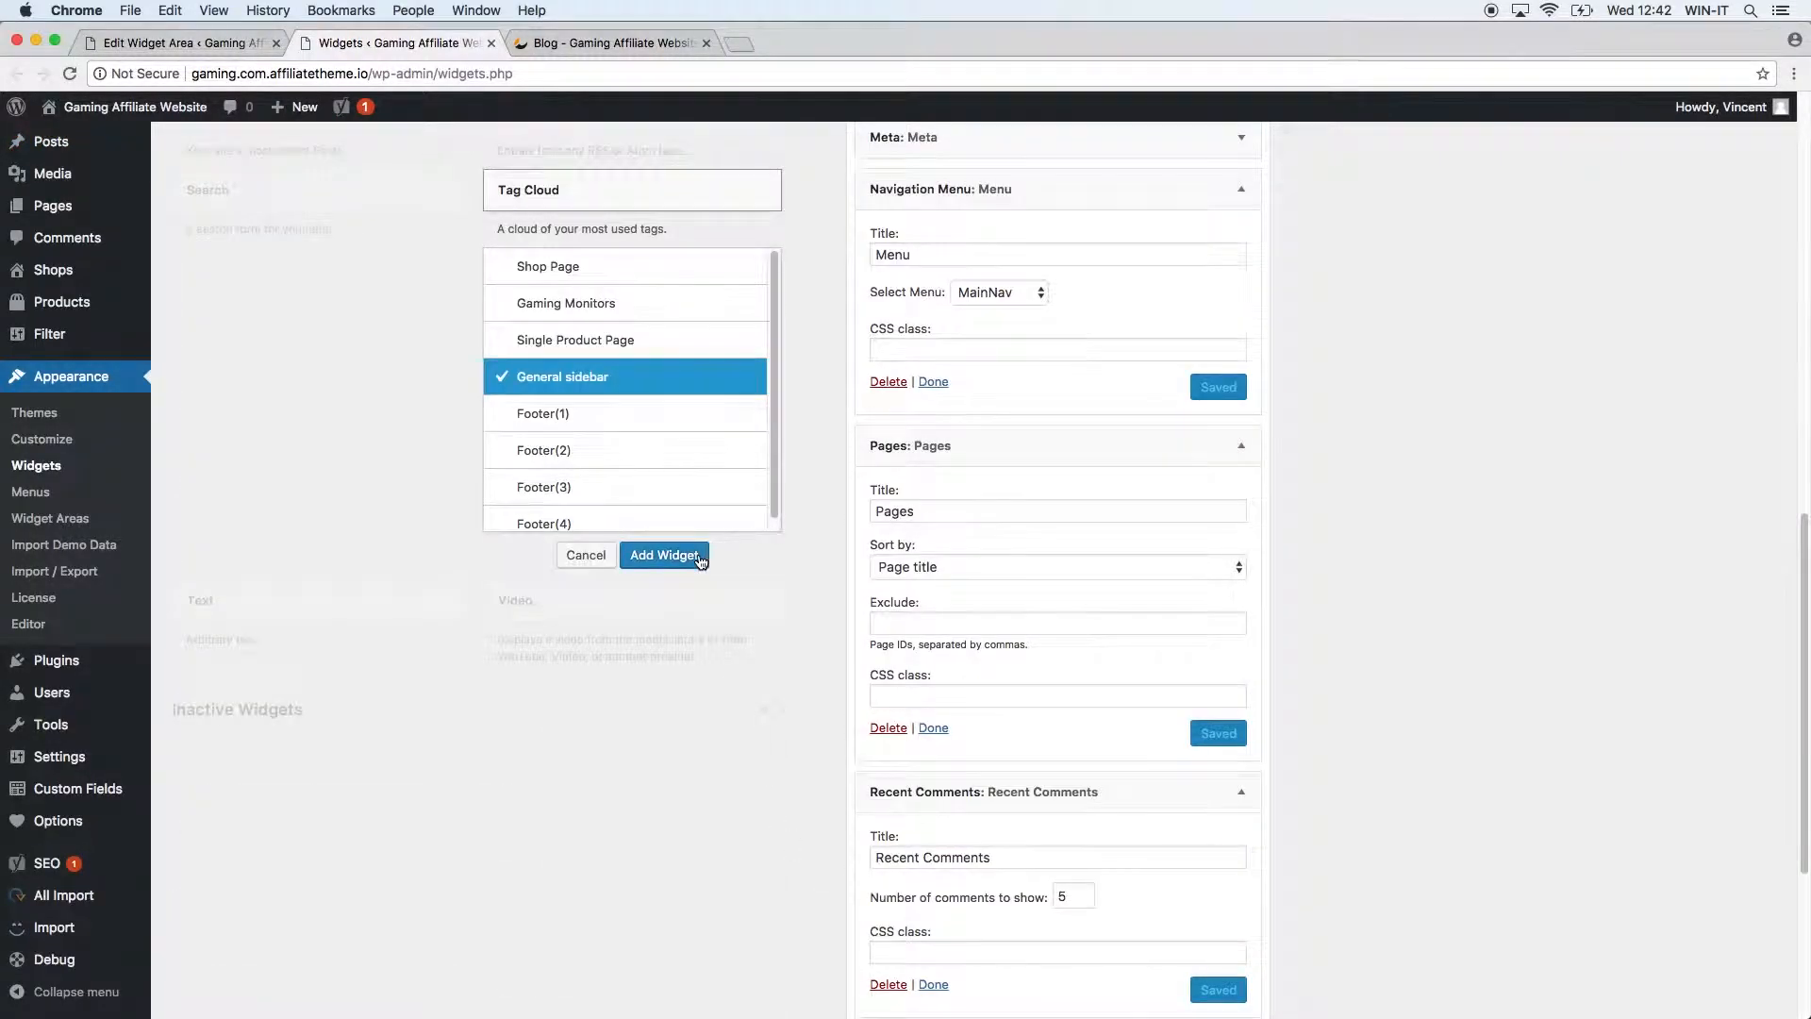
left_click(667, 557)
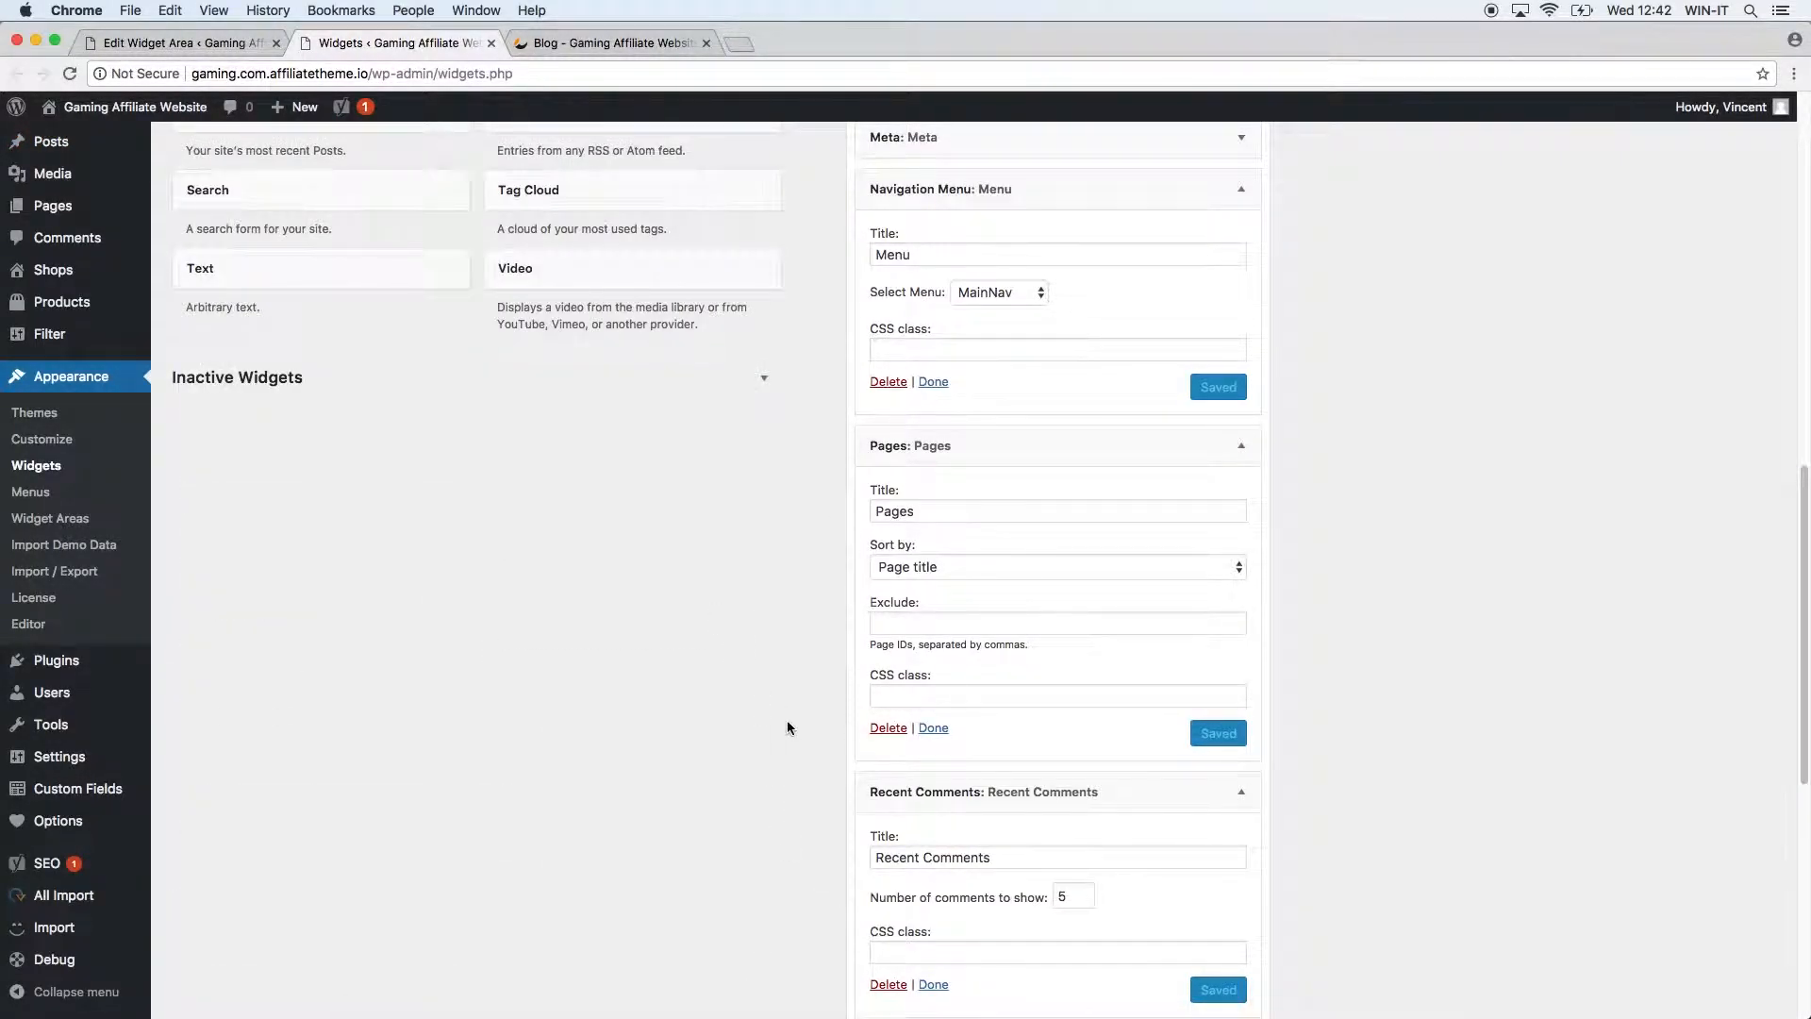
scroll(789, 724, "down", 7)
left_click(1017, 734)
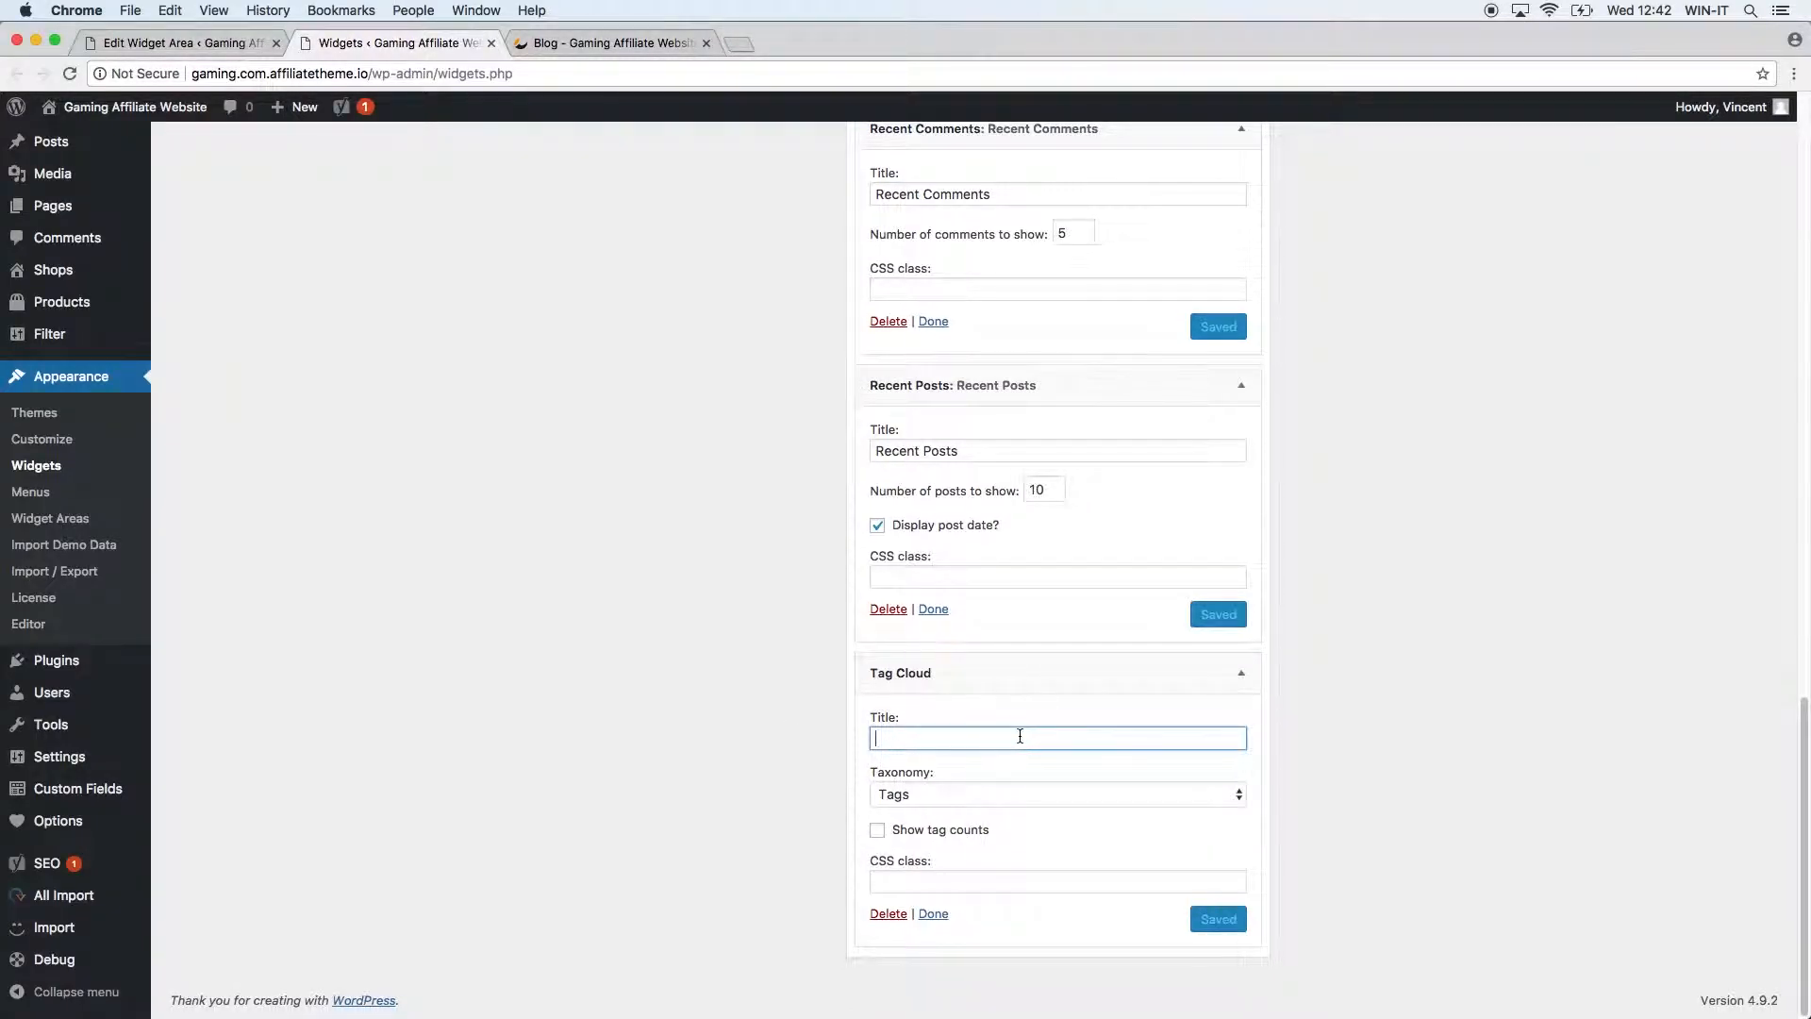
type("Tag Cloud")
left_click(949, 808)
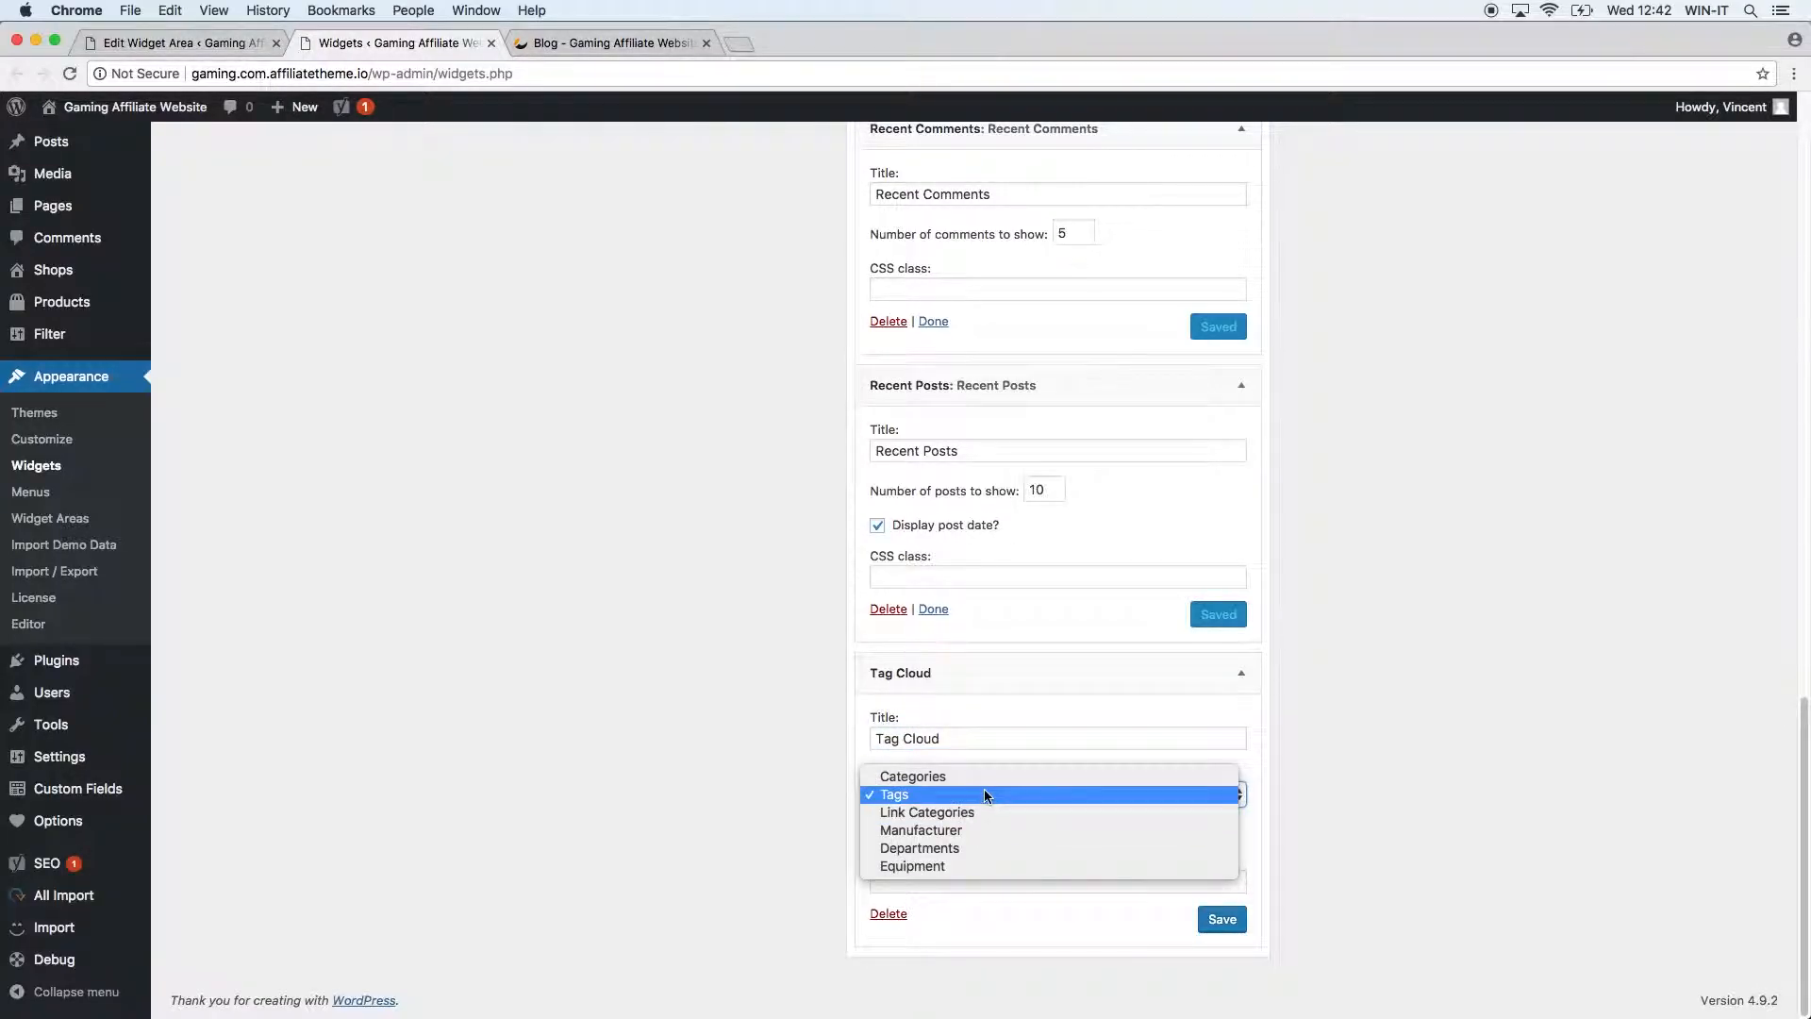
left_click(986, 795)
left_click(1222, 920)
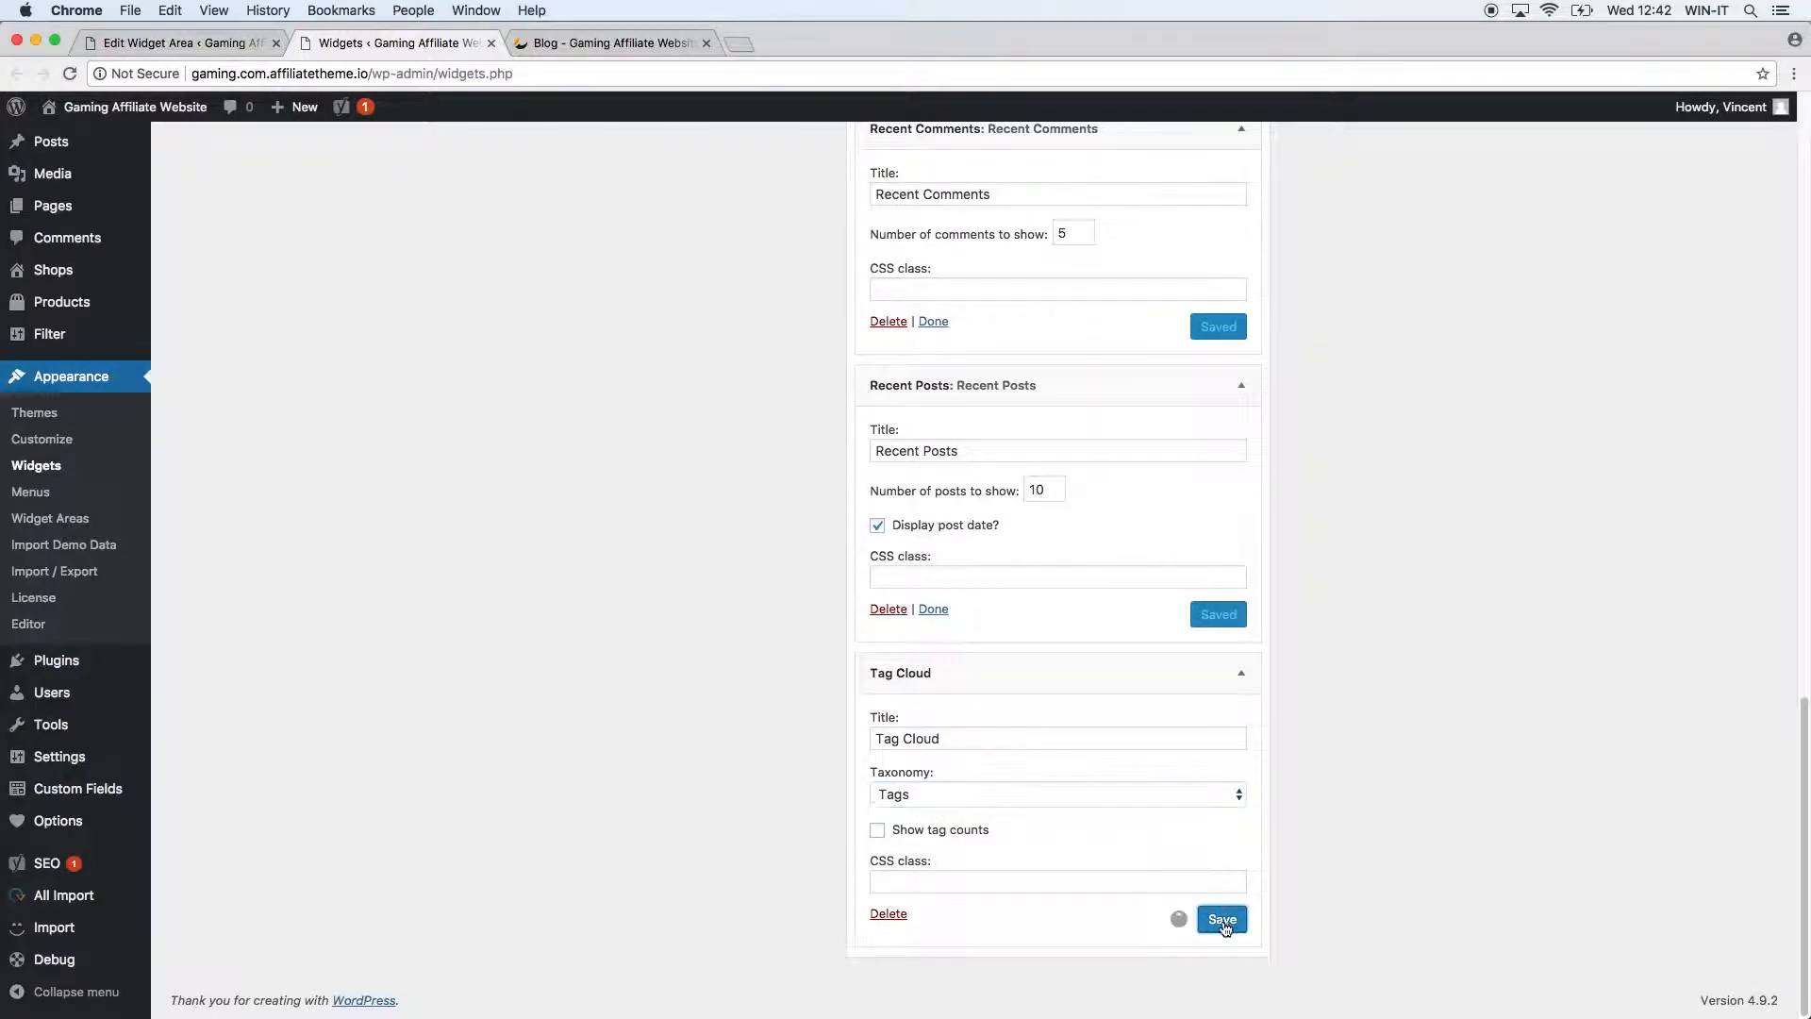
Reload the blog to see the Full-HD and Test1–Test10 tags in the Tag Cloud.
left_click(604, 43)
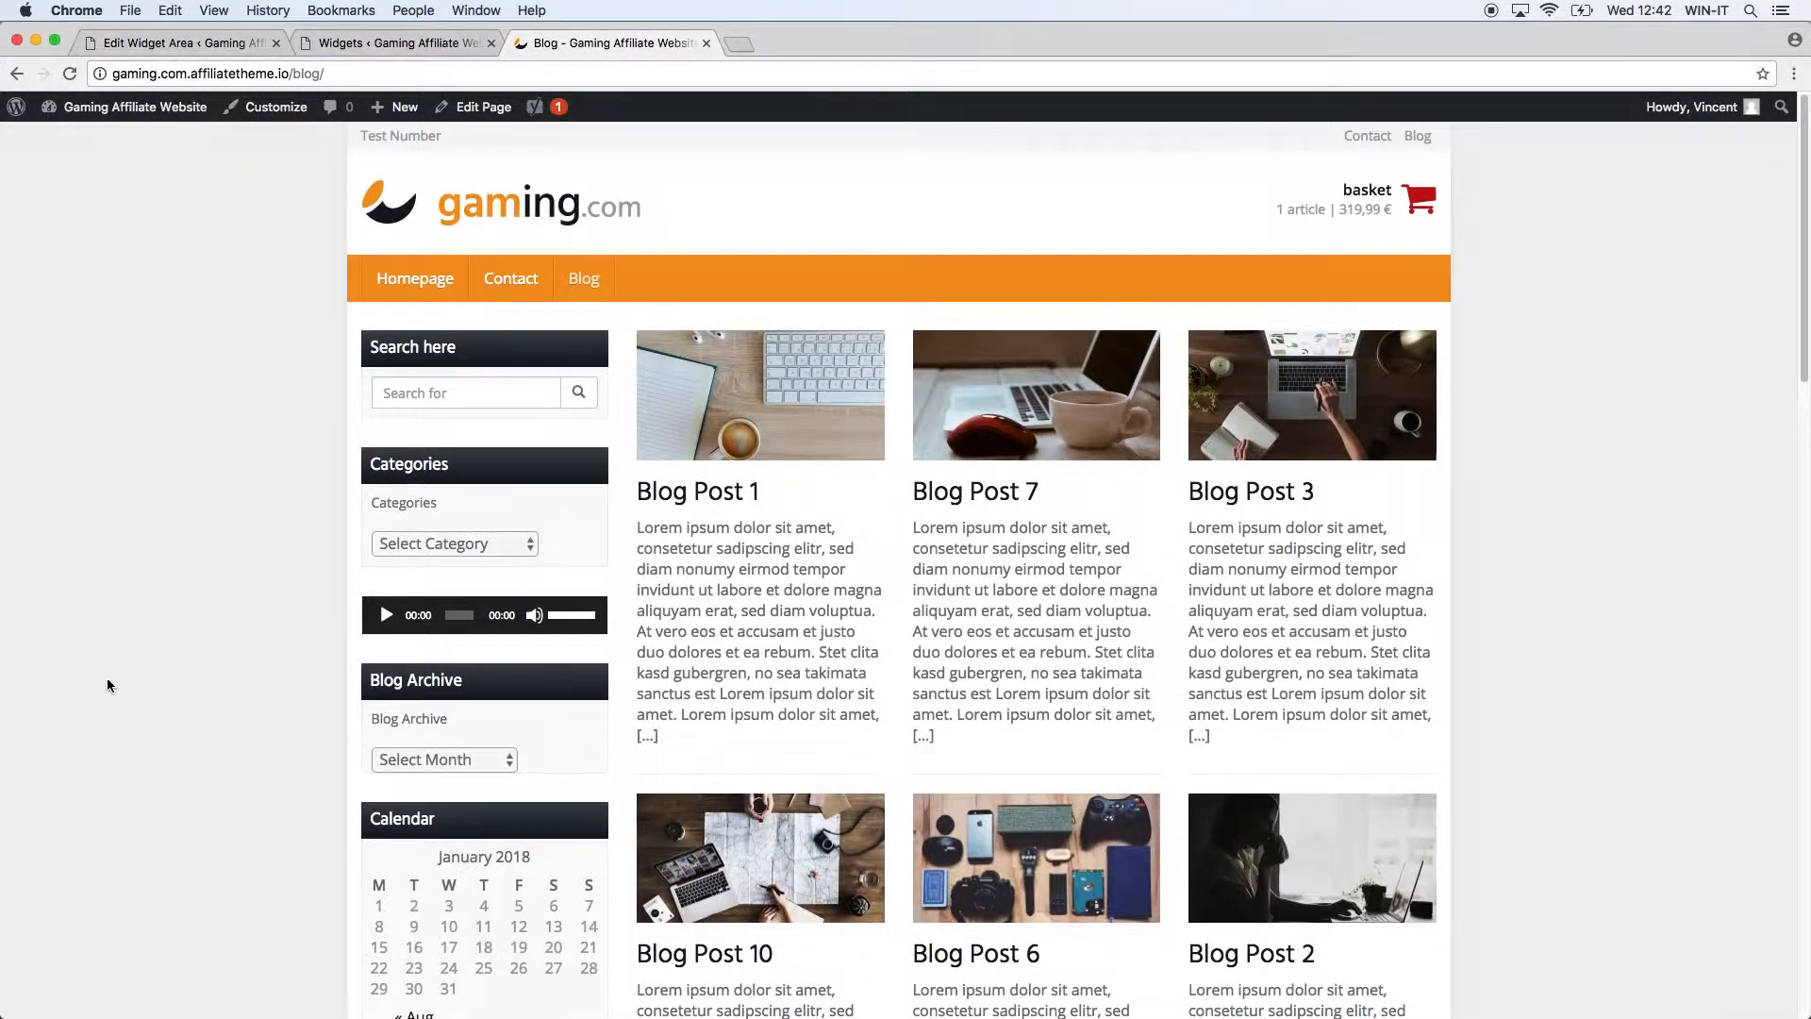
scroll(106, 647, "down", 15)
left_click(73, 68)
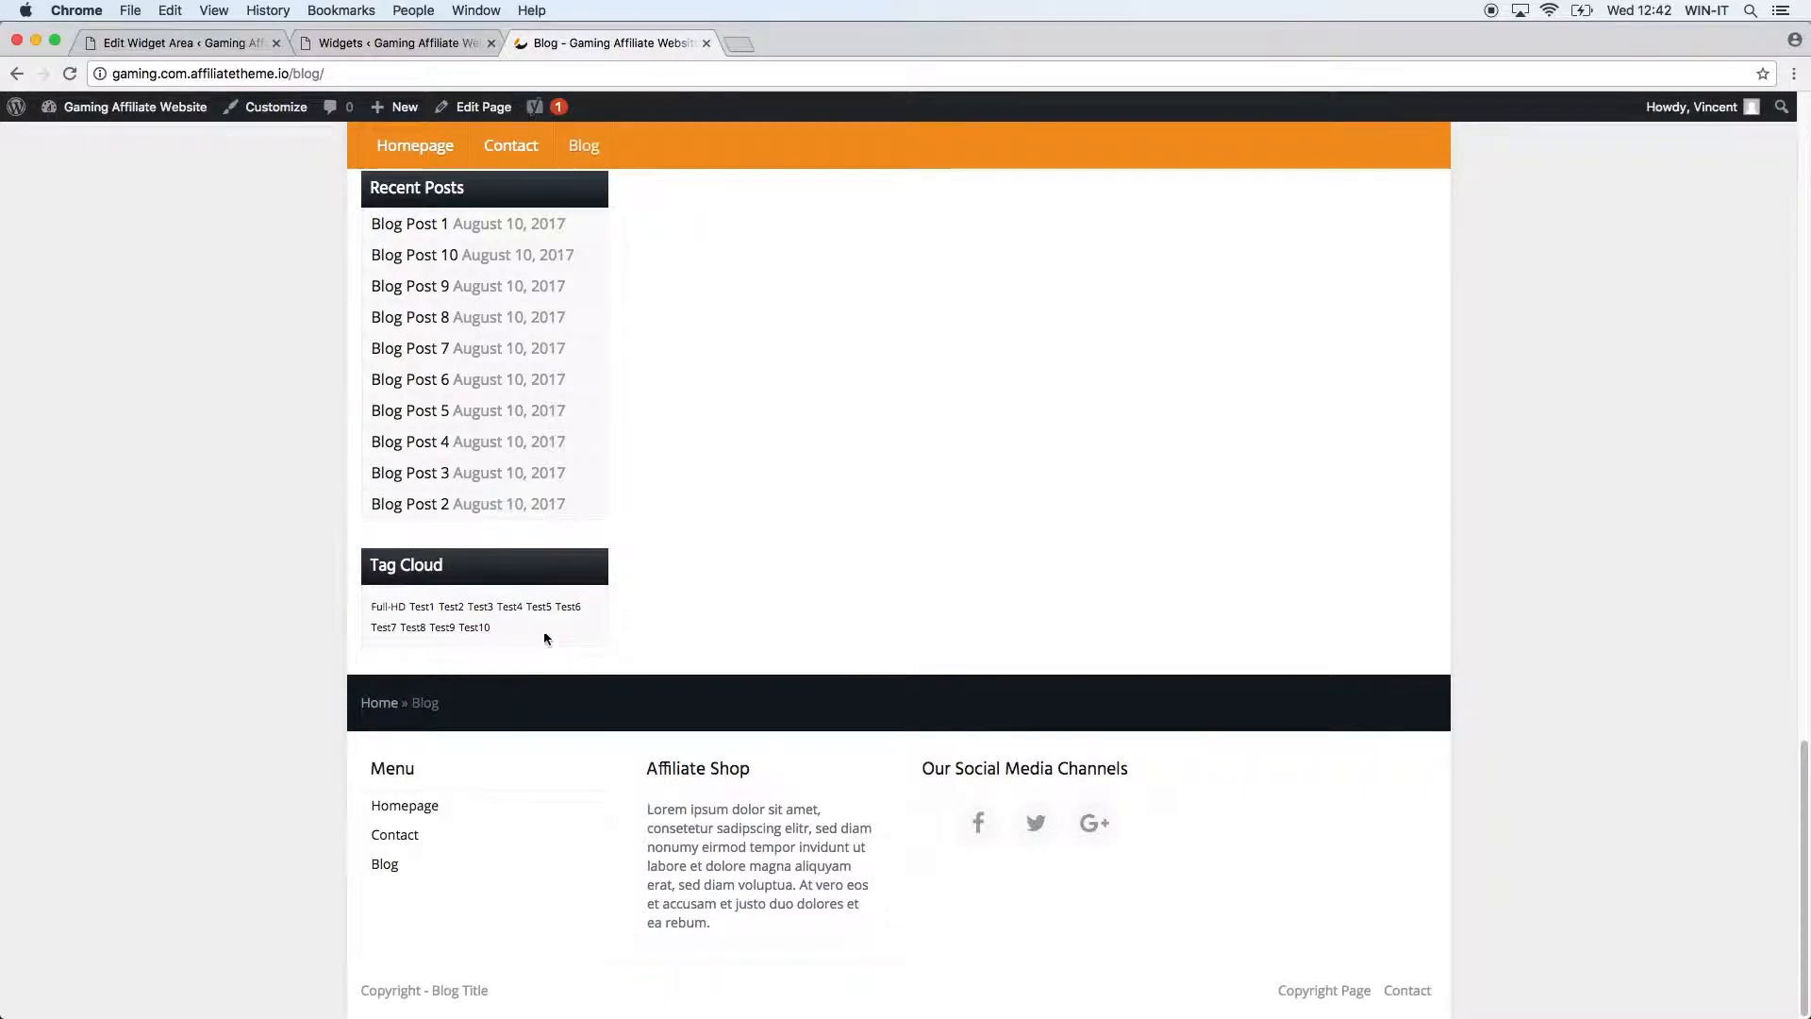
Switch the Tag Cloud taxonomy to Manufacturer, save, and reload the blog.
left_click(411, 45)
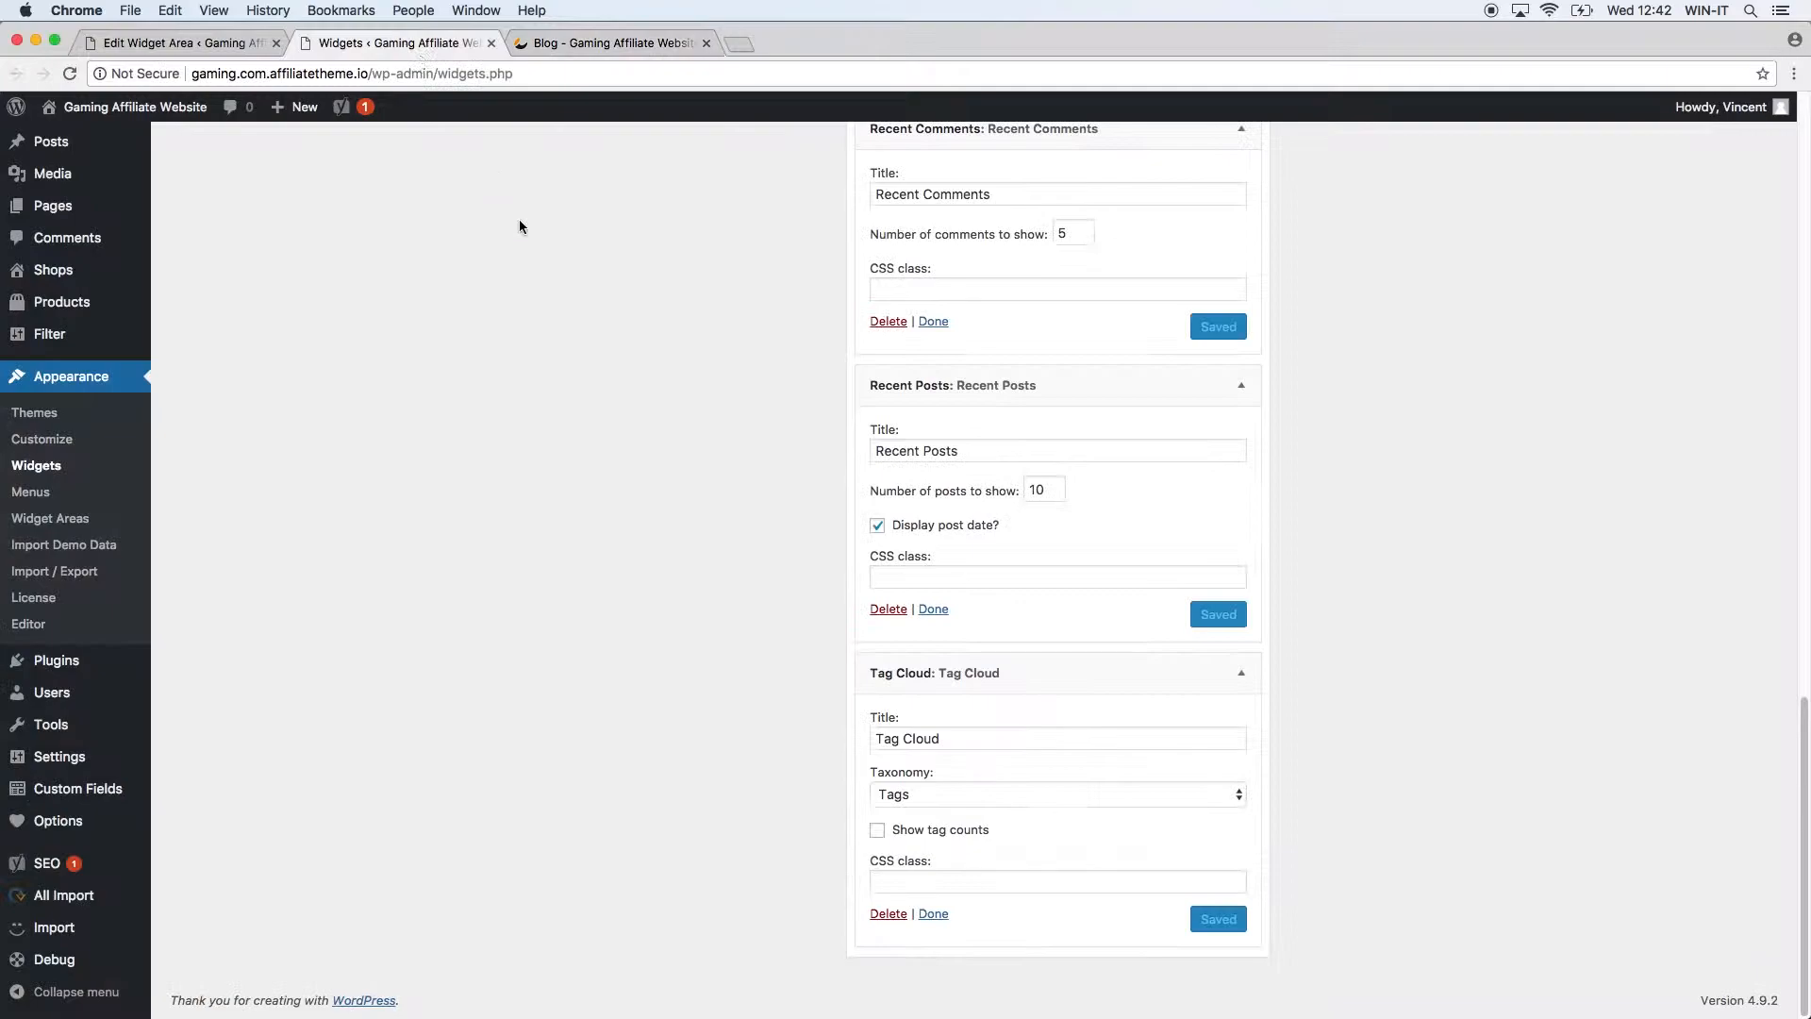
left_click(949, 793)
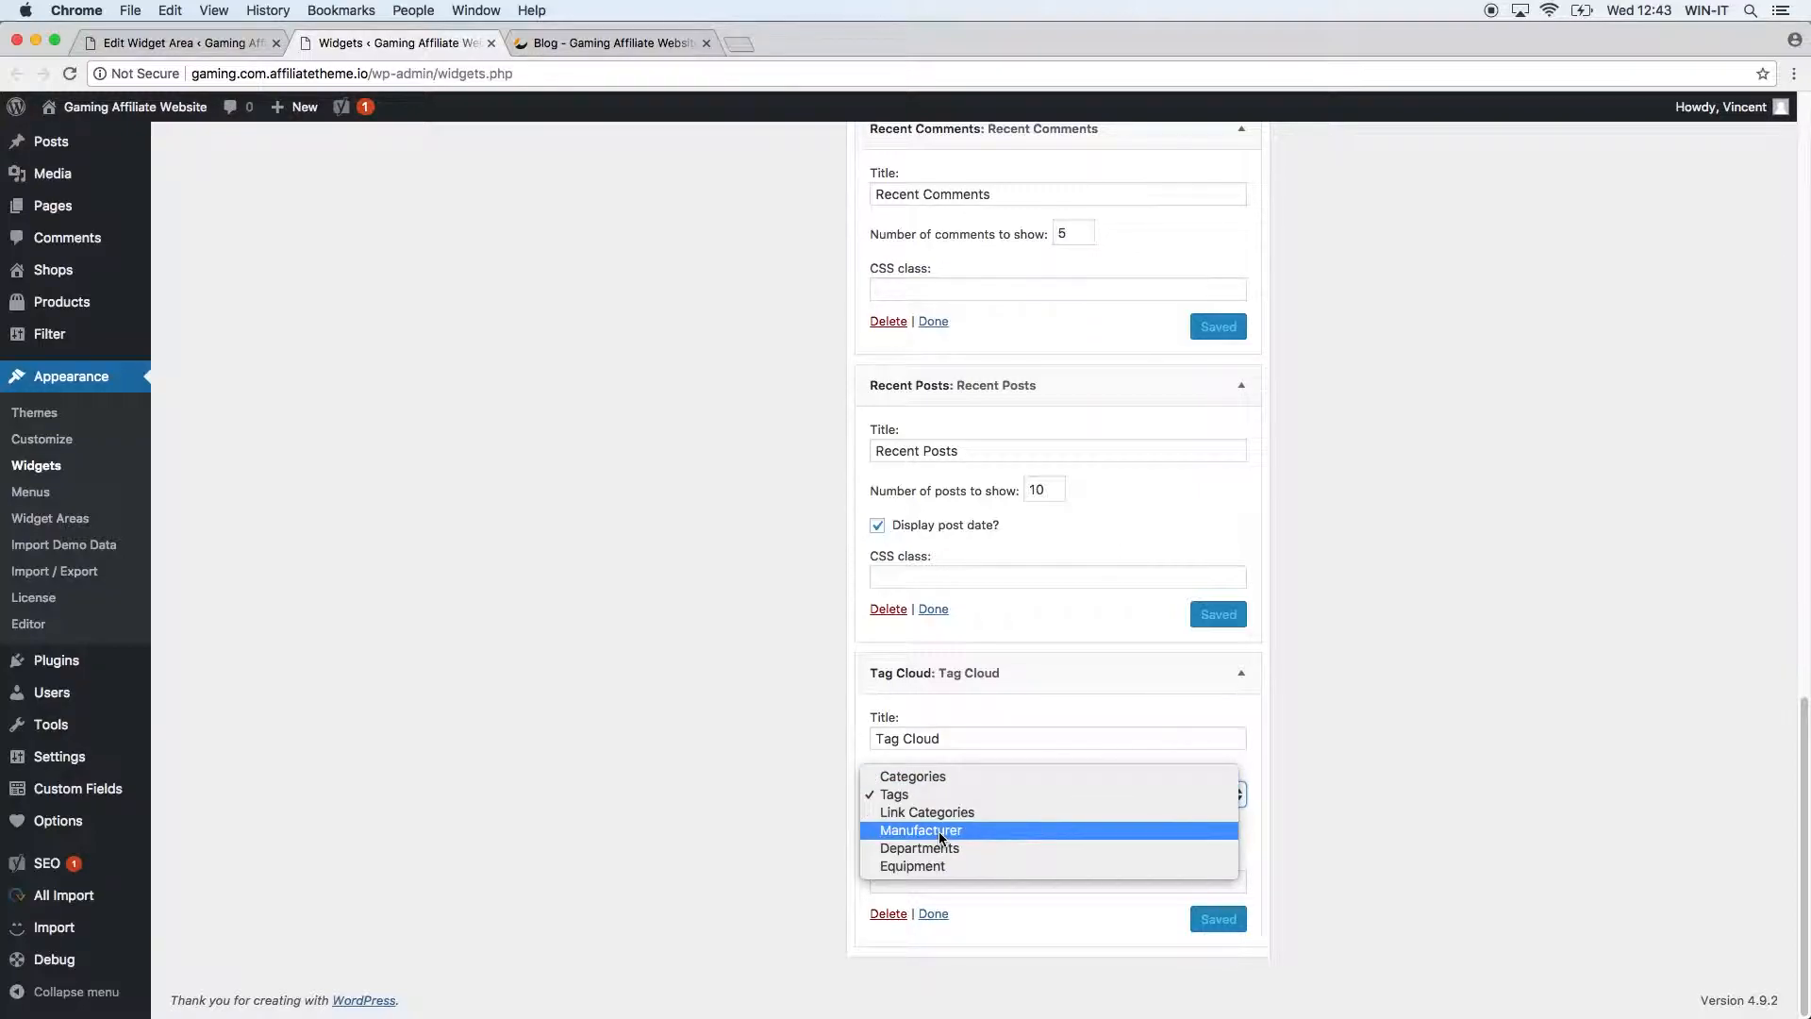
left_click(938, 830)
left_click(1216, 917)
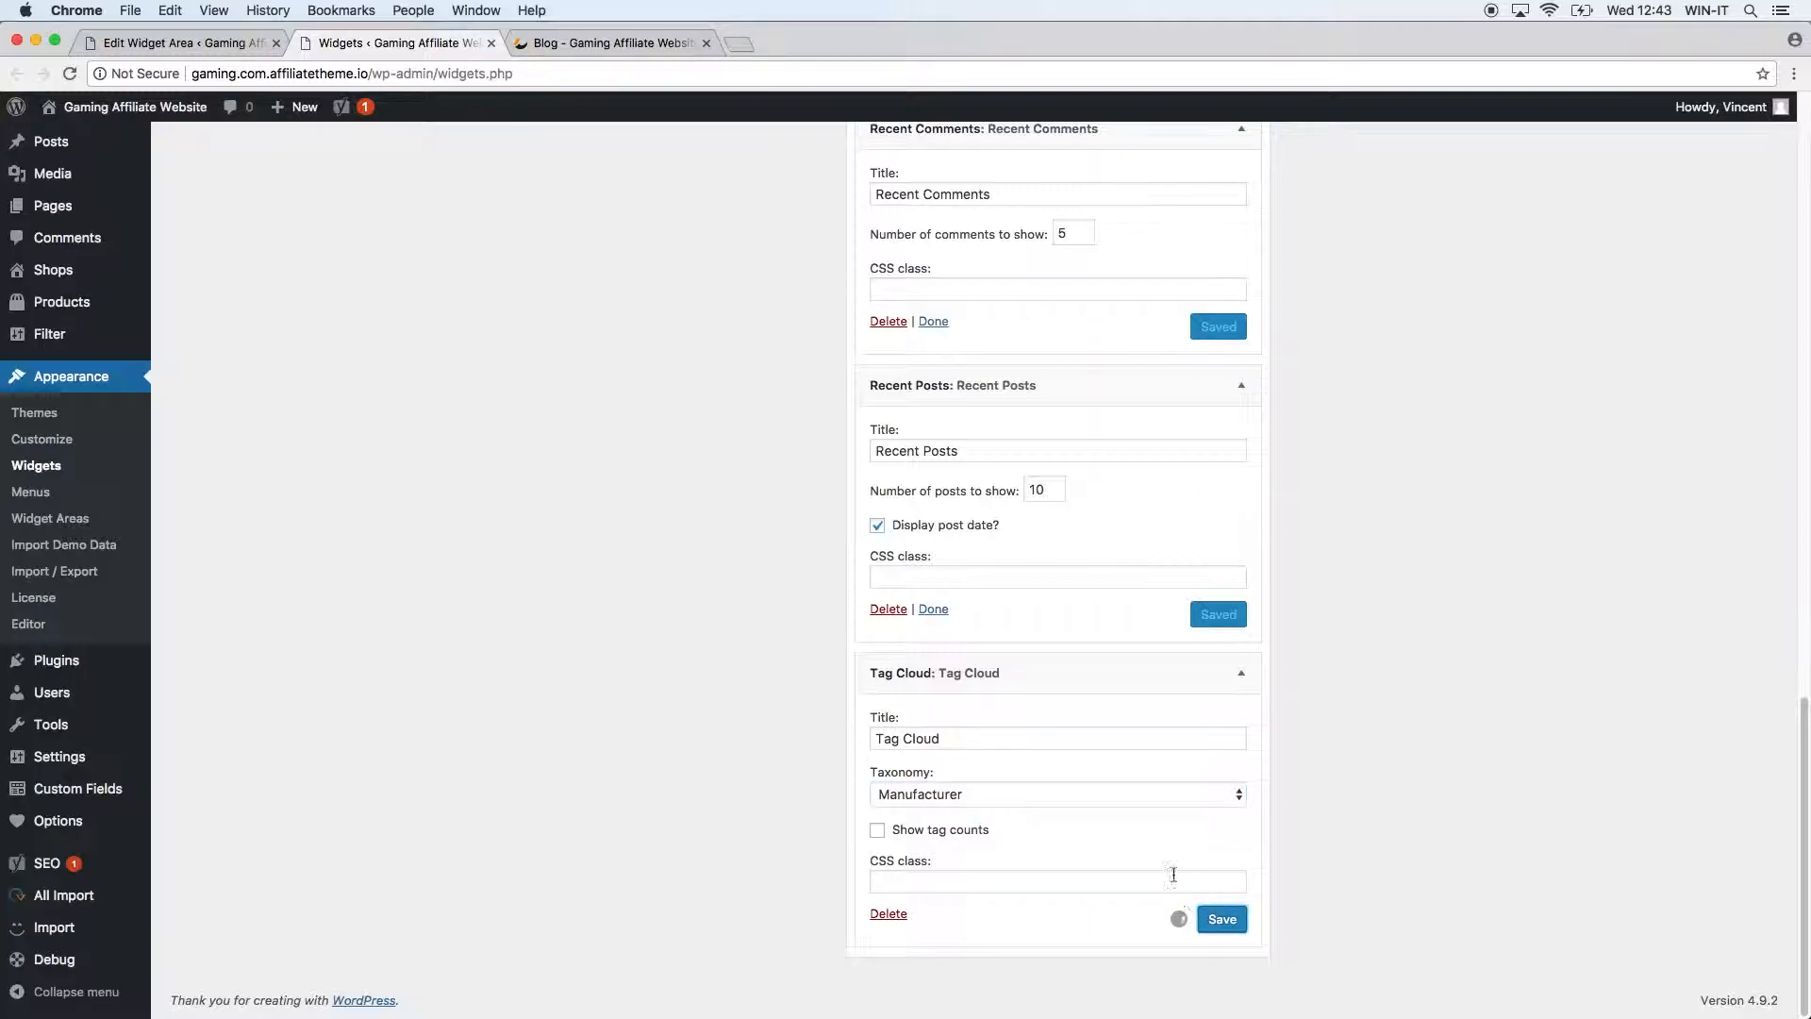
left_click(555, 44)
left_click(72, 75)
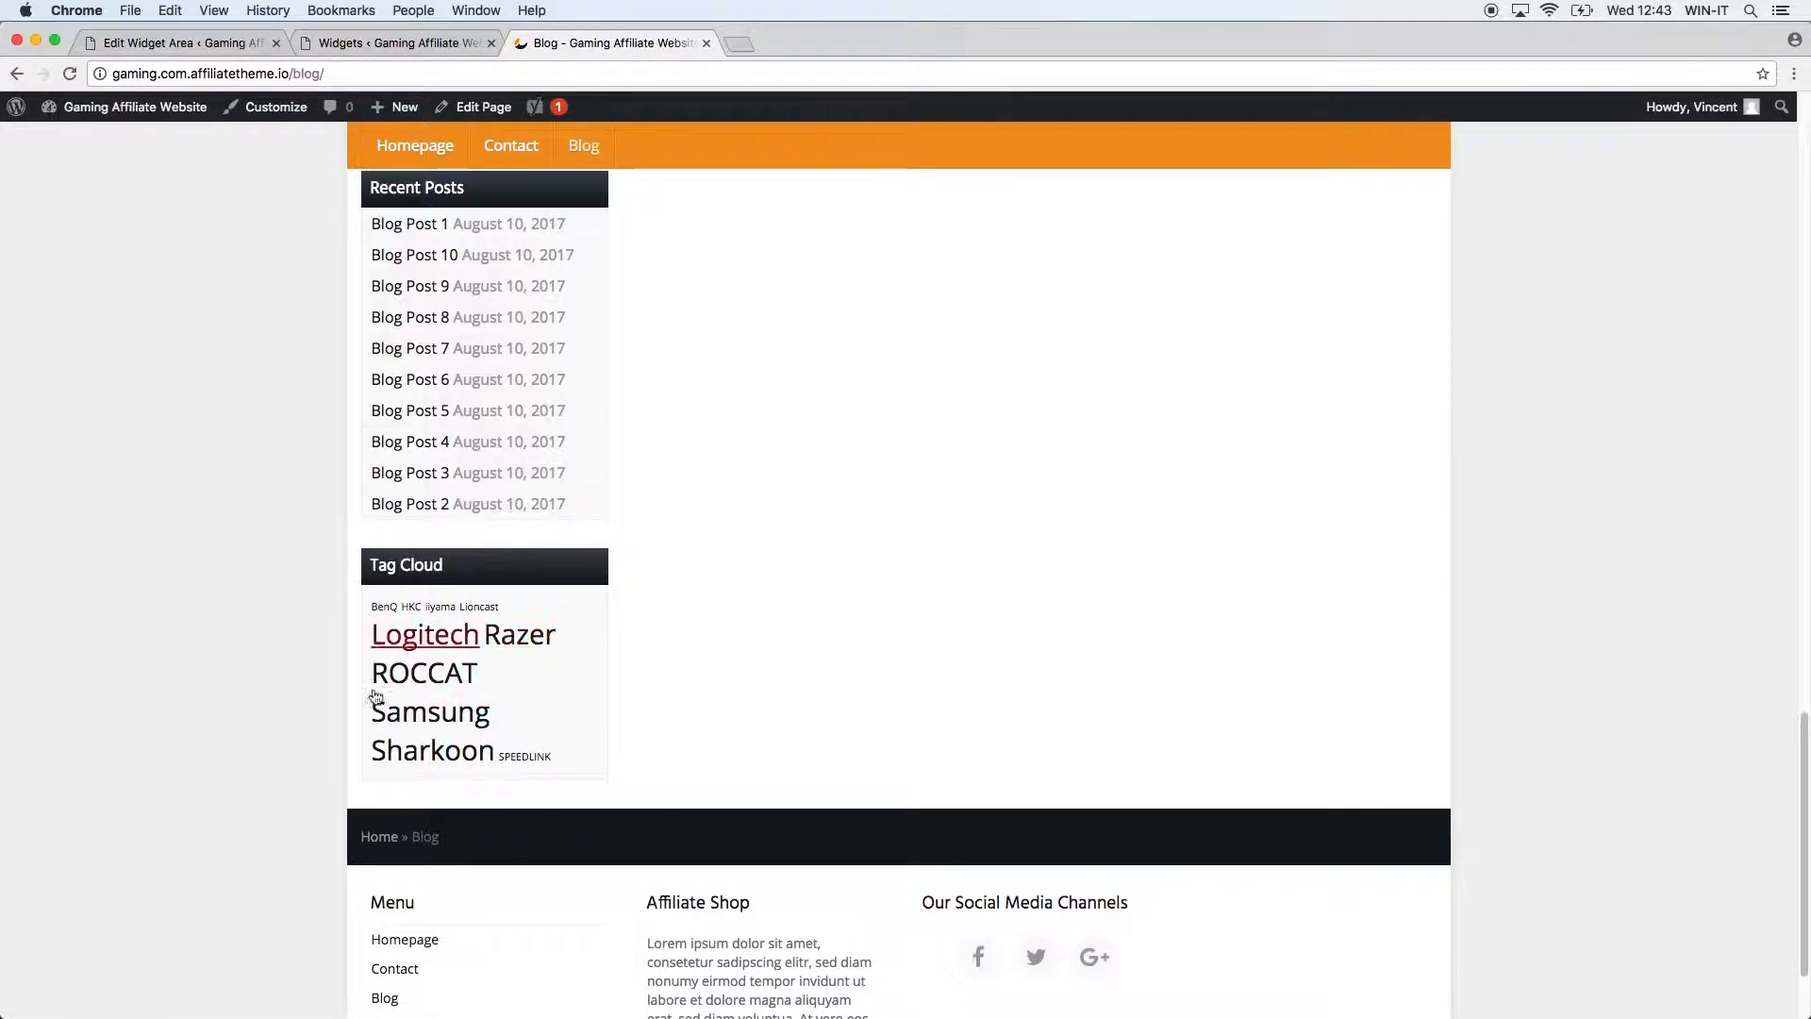
Enable tag counts on the Manufacturer Tag Cloud, save, and reload the blog to see them.
left_click(382, 43)
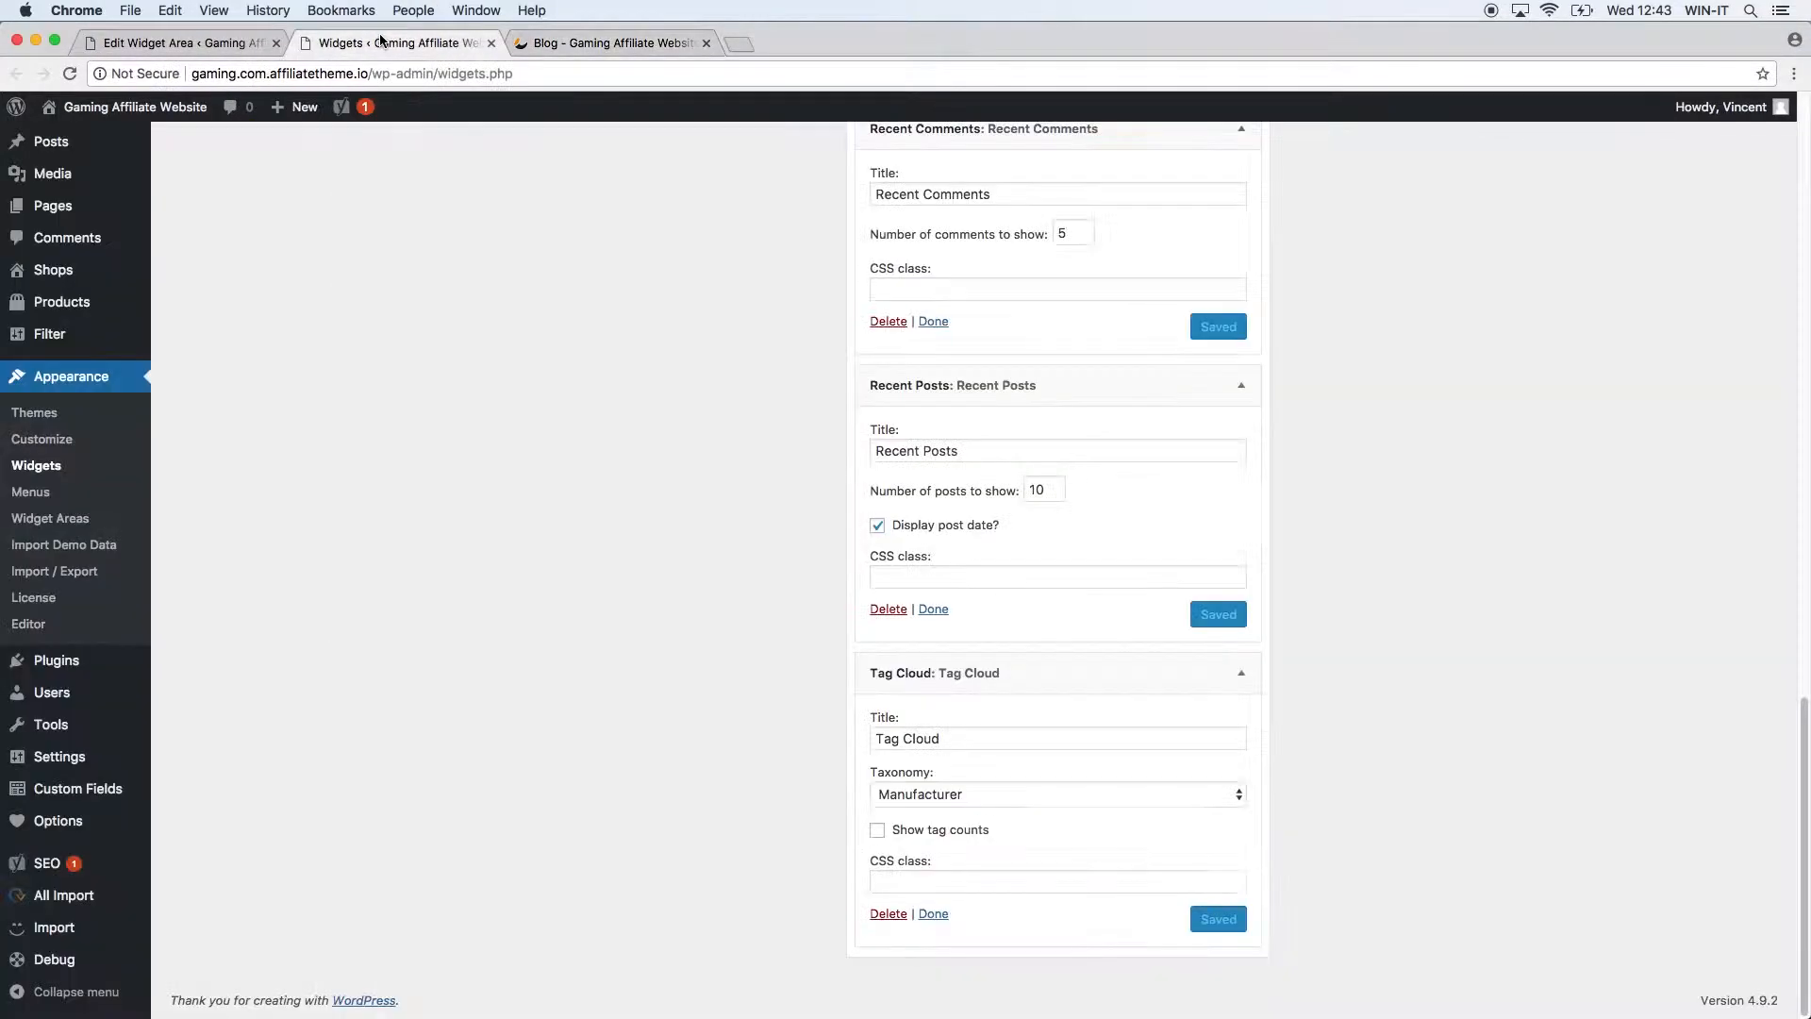
left_click(954, 830)
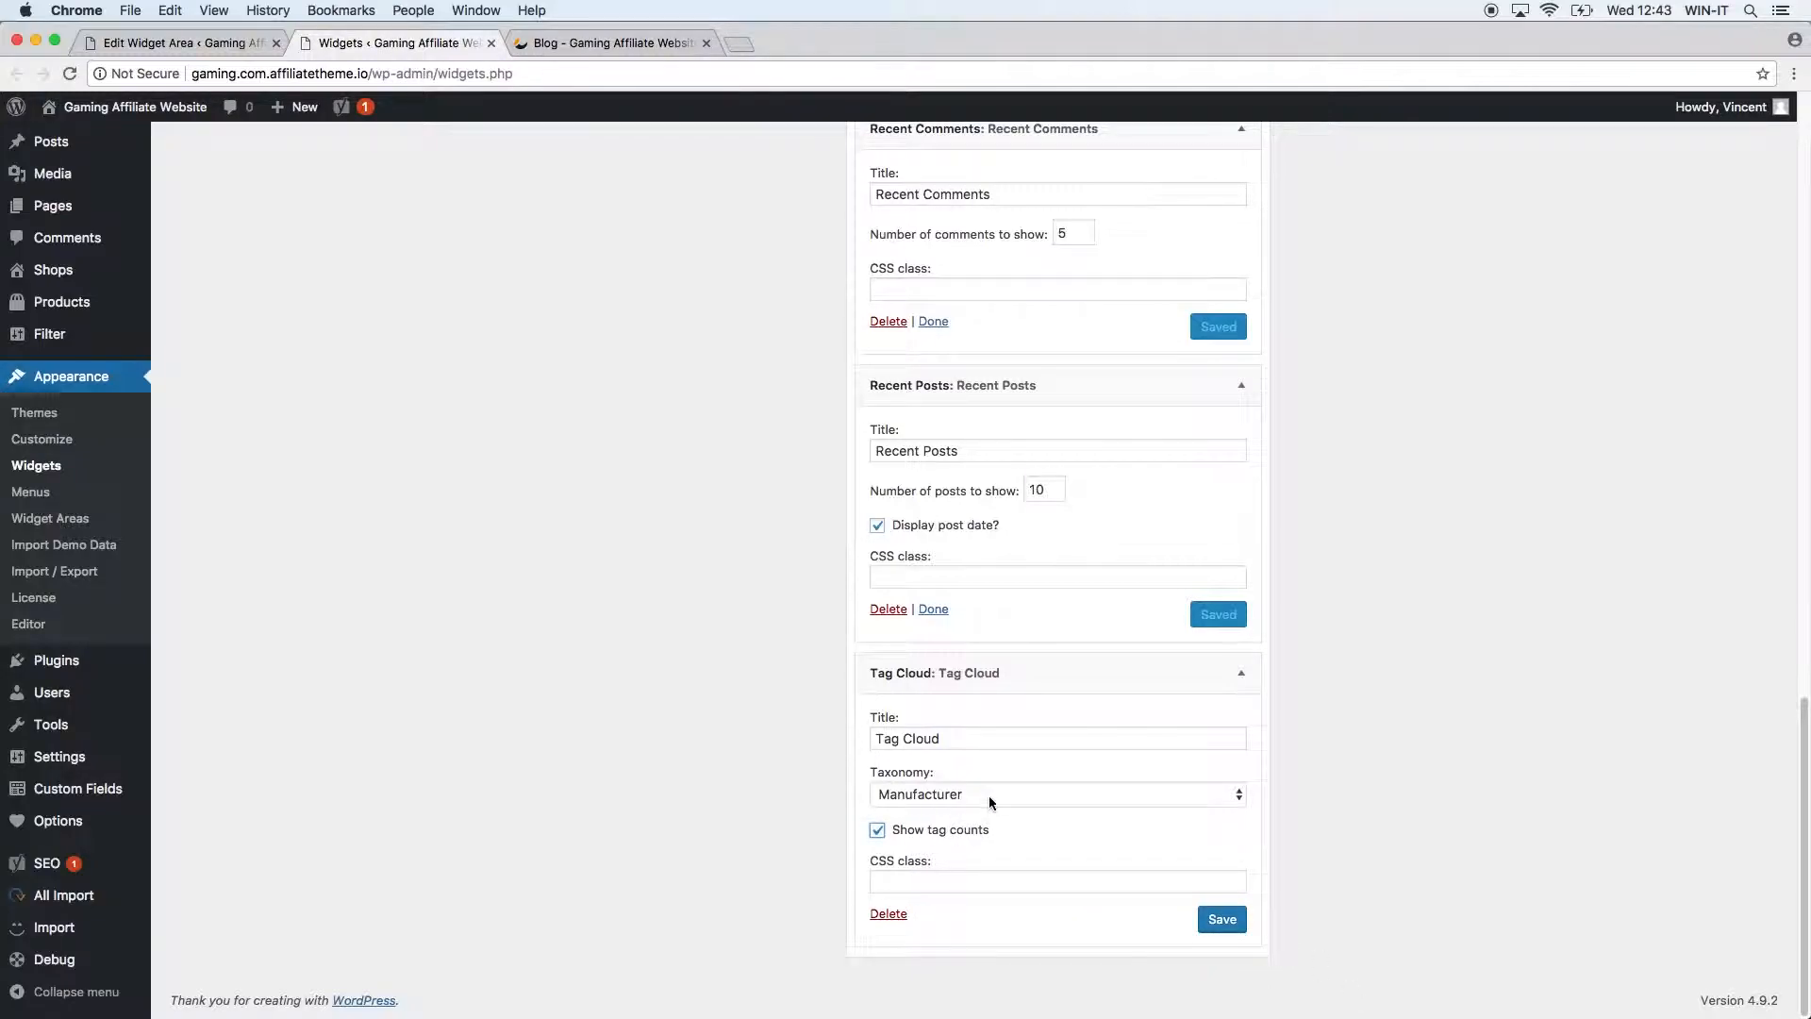
left_click(988, 795)
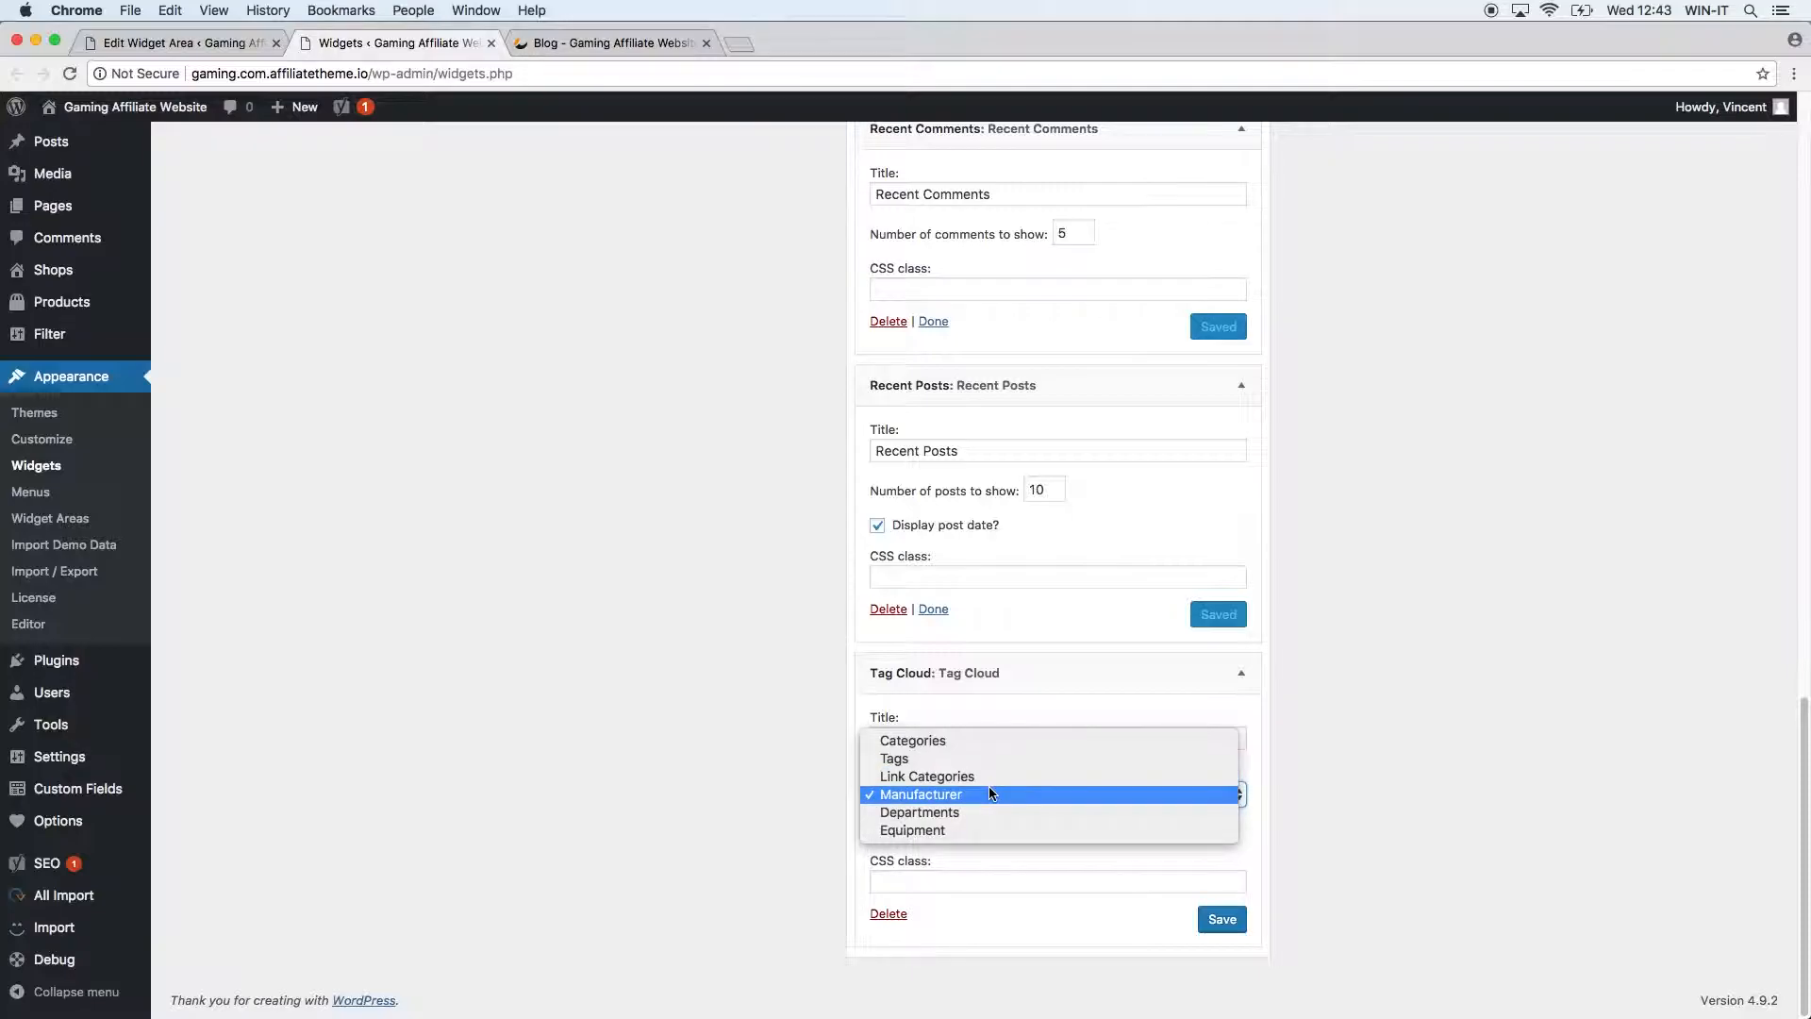
left_click(988, 794)
left_click(1222, 919)
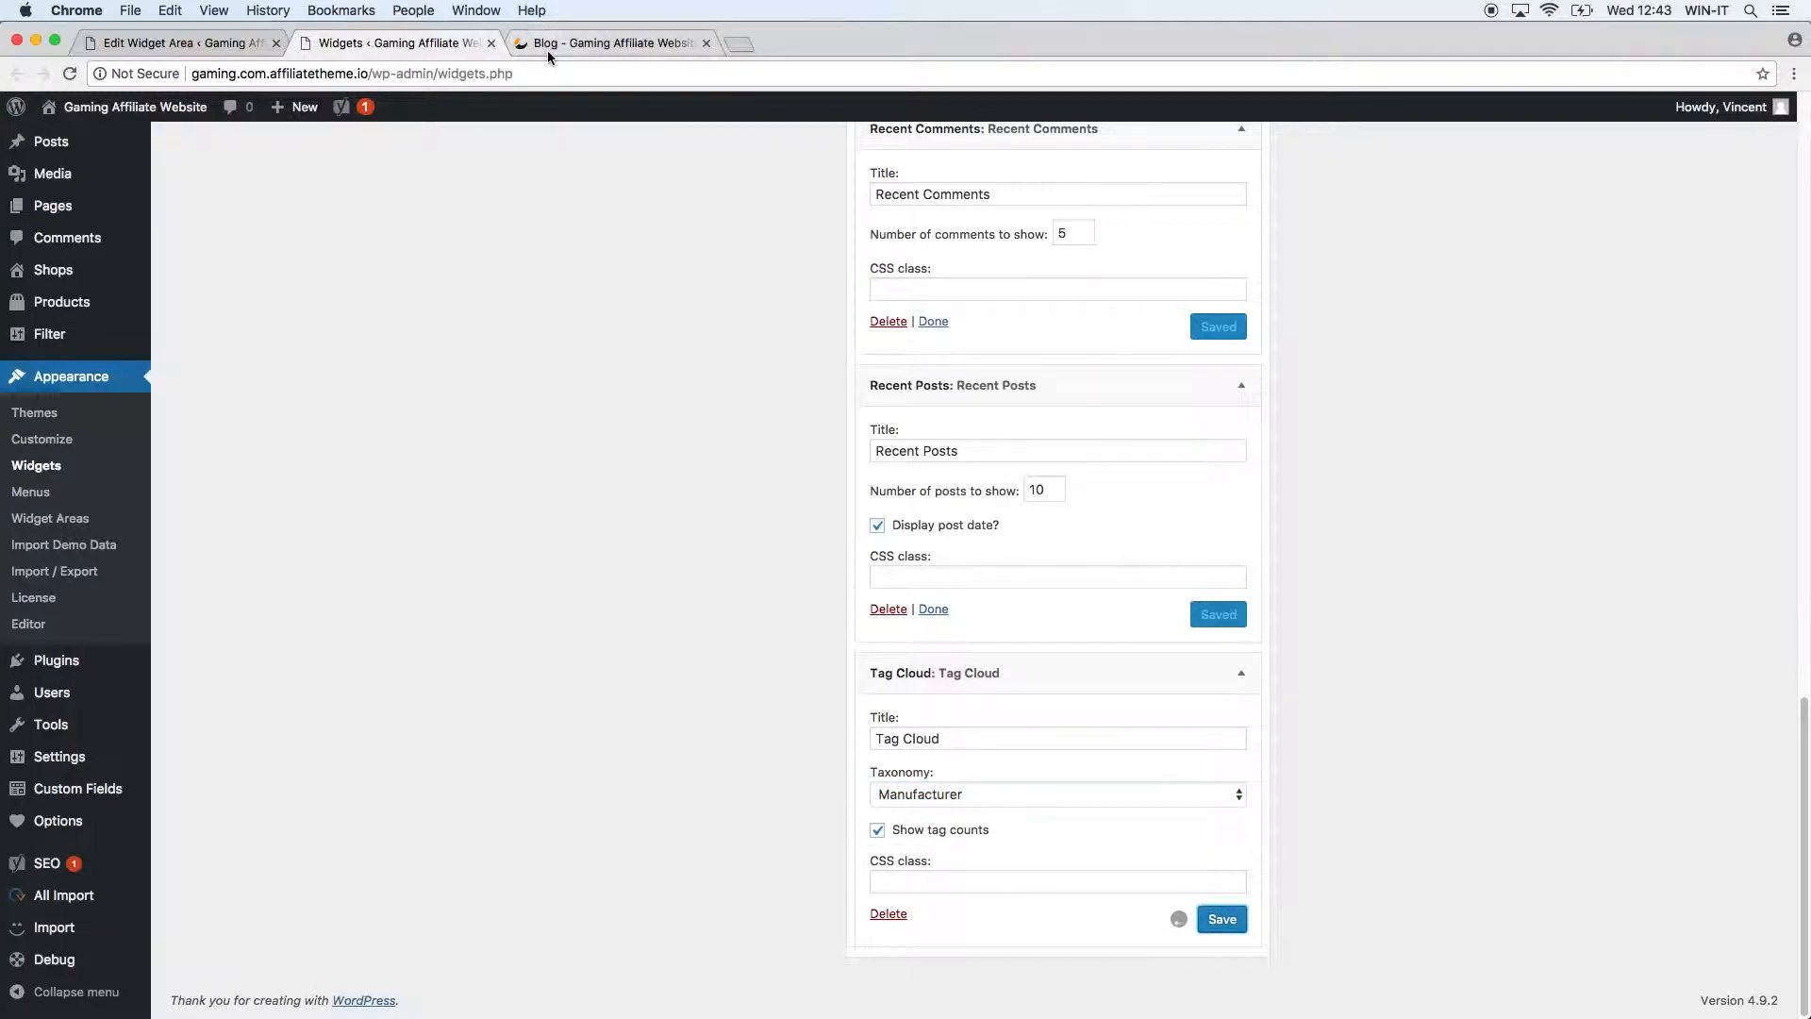
left_click(548, 47)
left_click(69, 73)
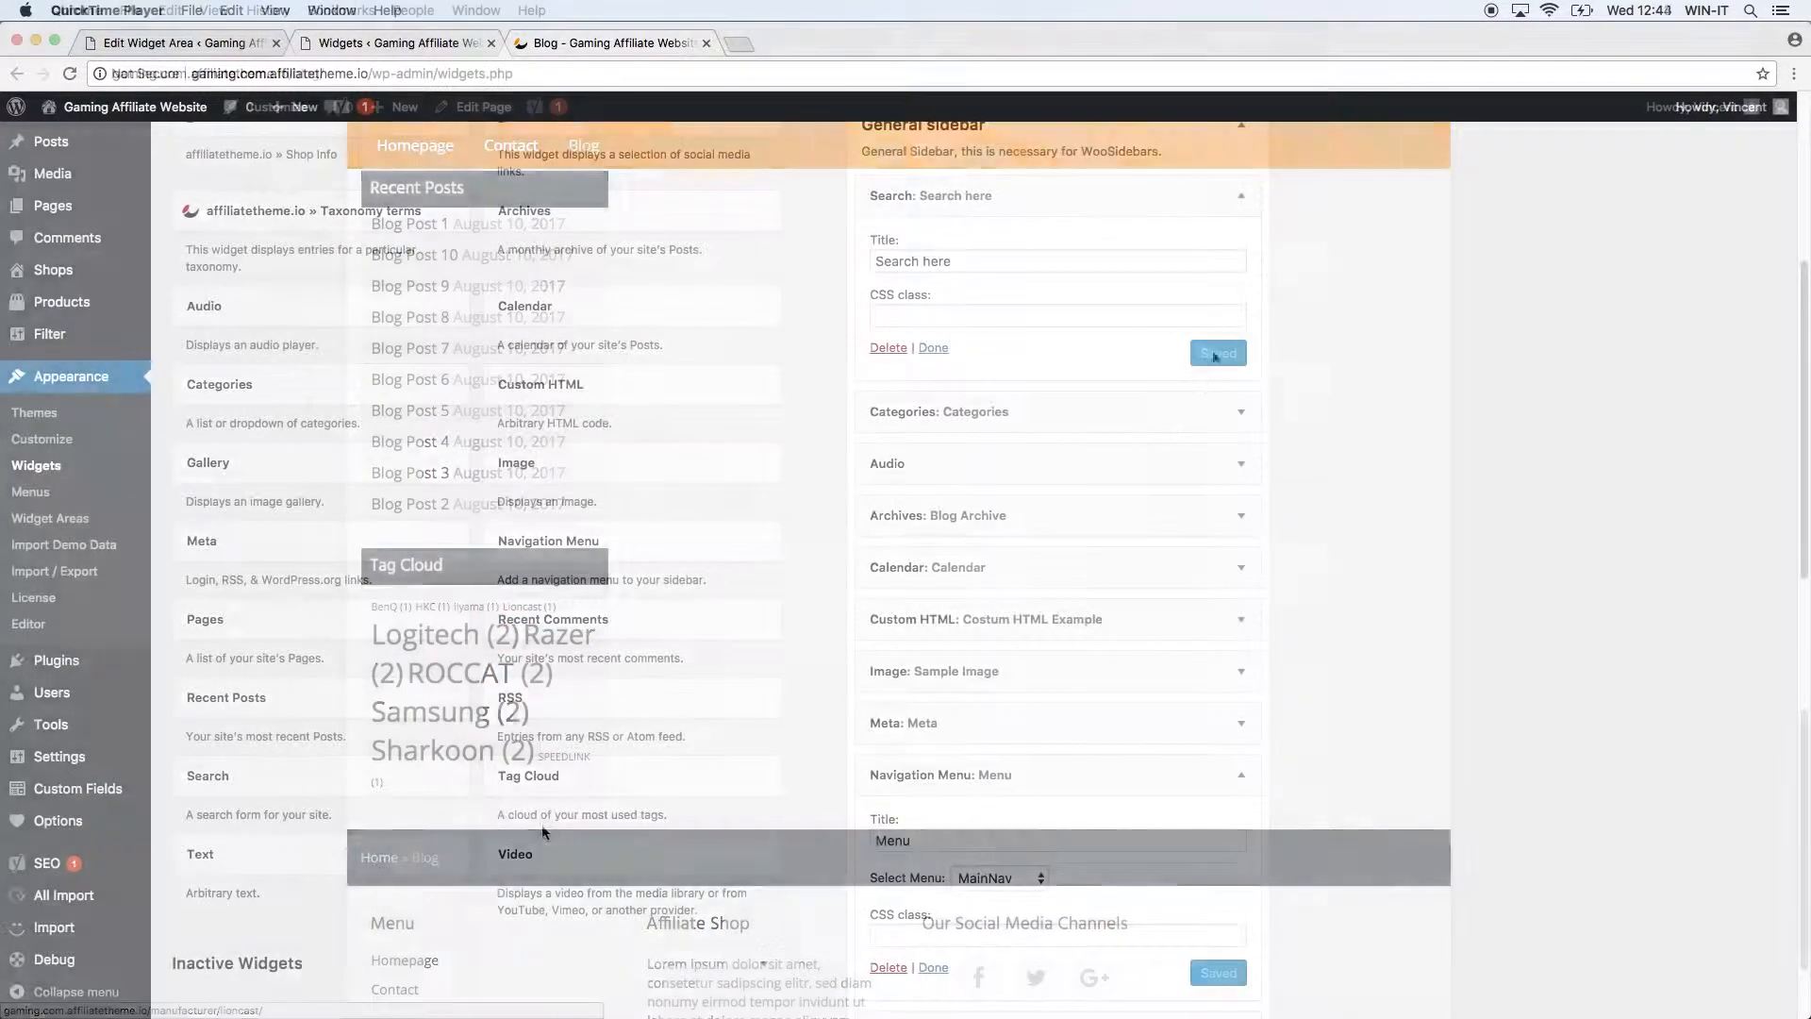
Place a Text widget below Search in the General sidebar and title it 'Text Example'.
left_click_drag(318, 864, 1140, 400)
left_click(931, 481)
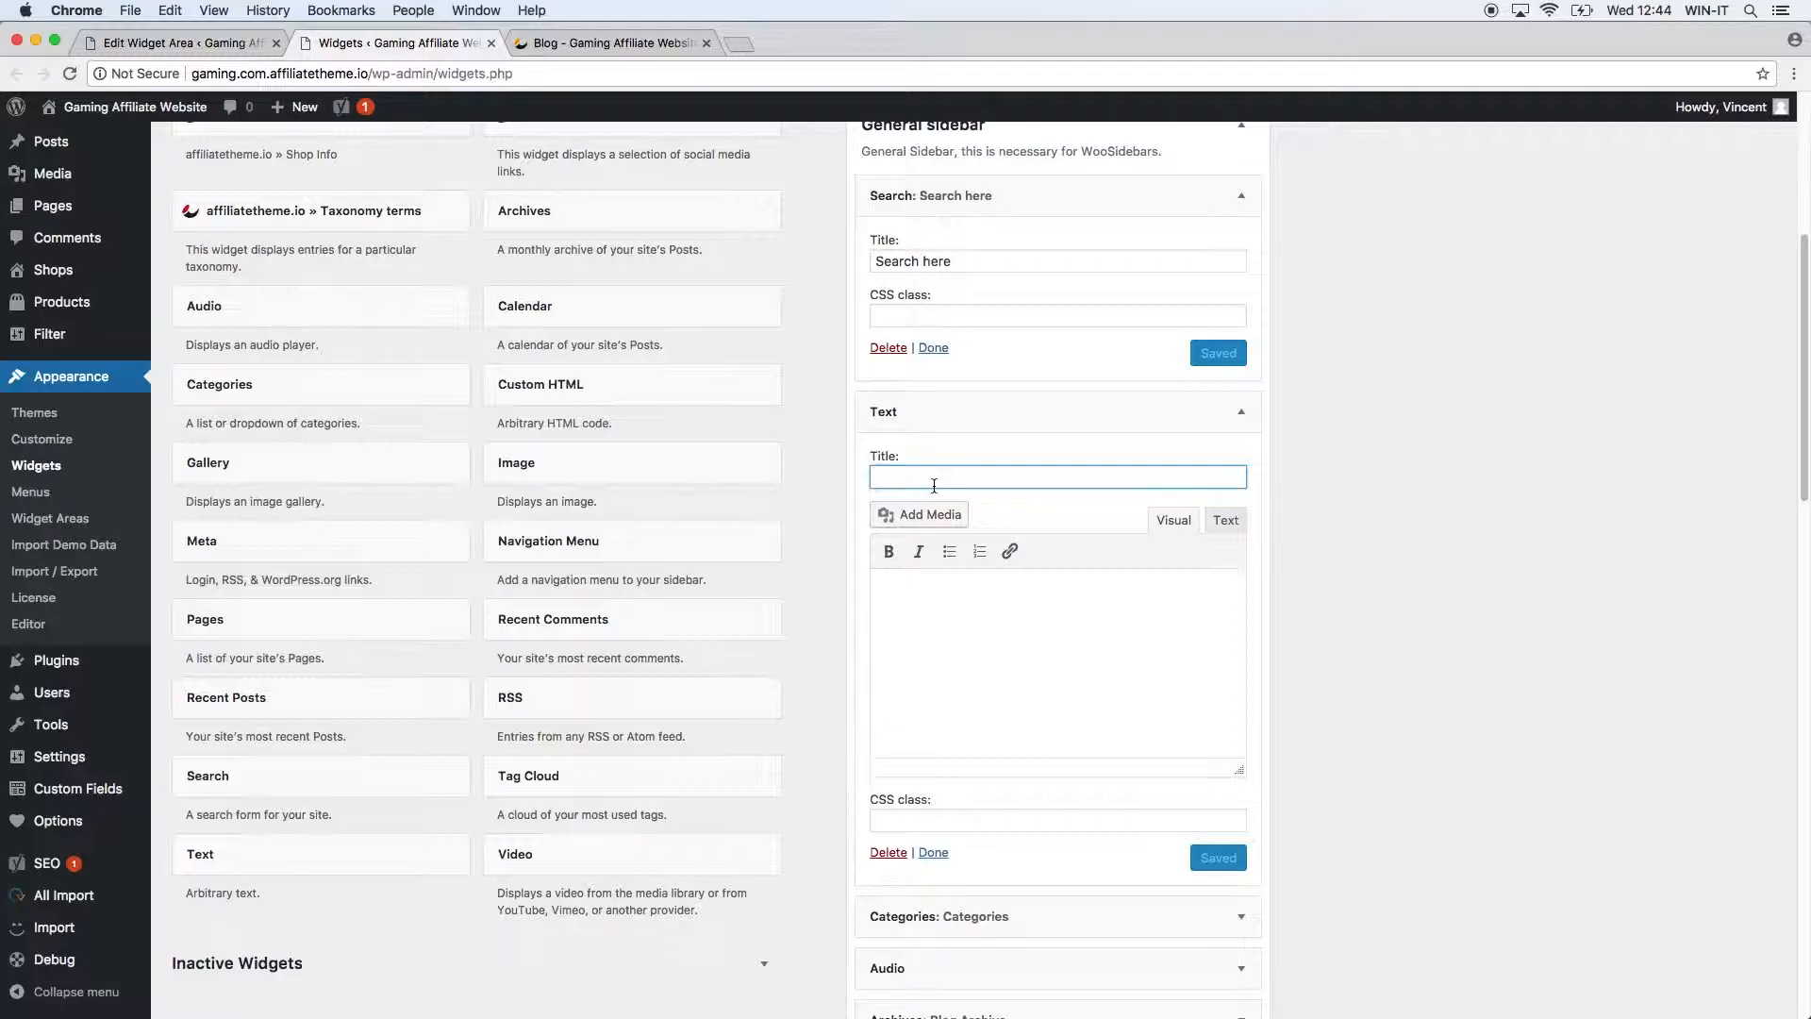
type("Text")
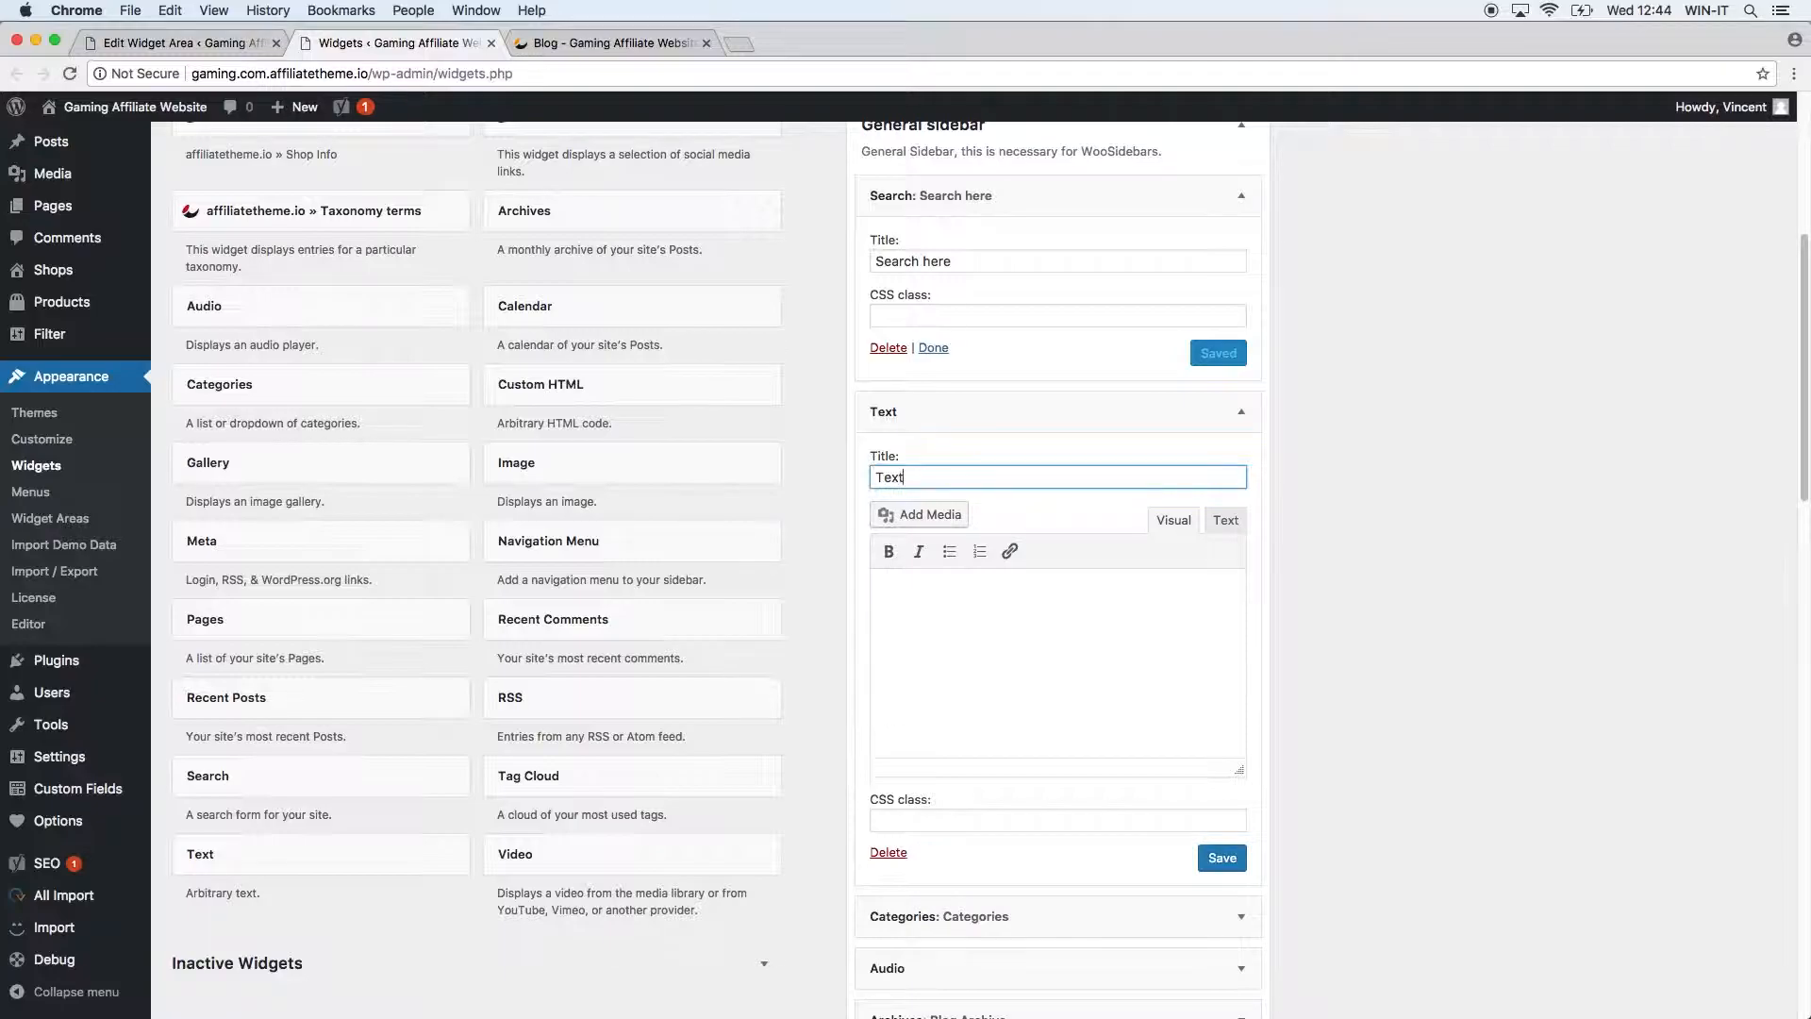
type(" Example")
key("Tab")
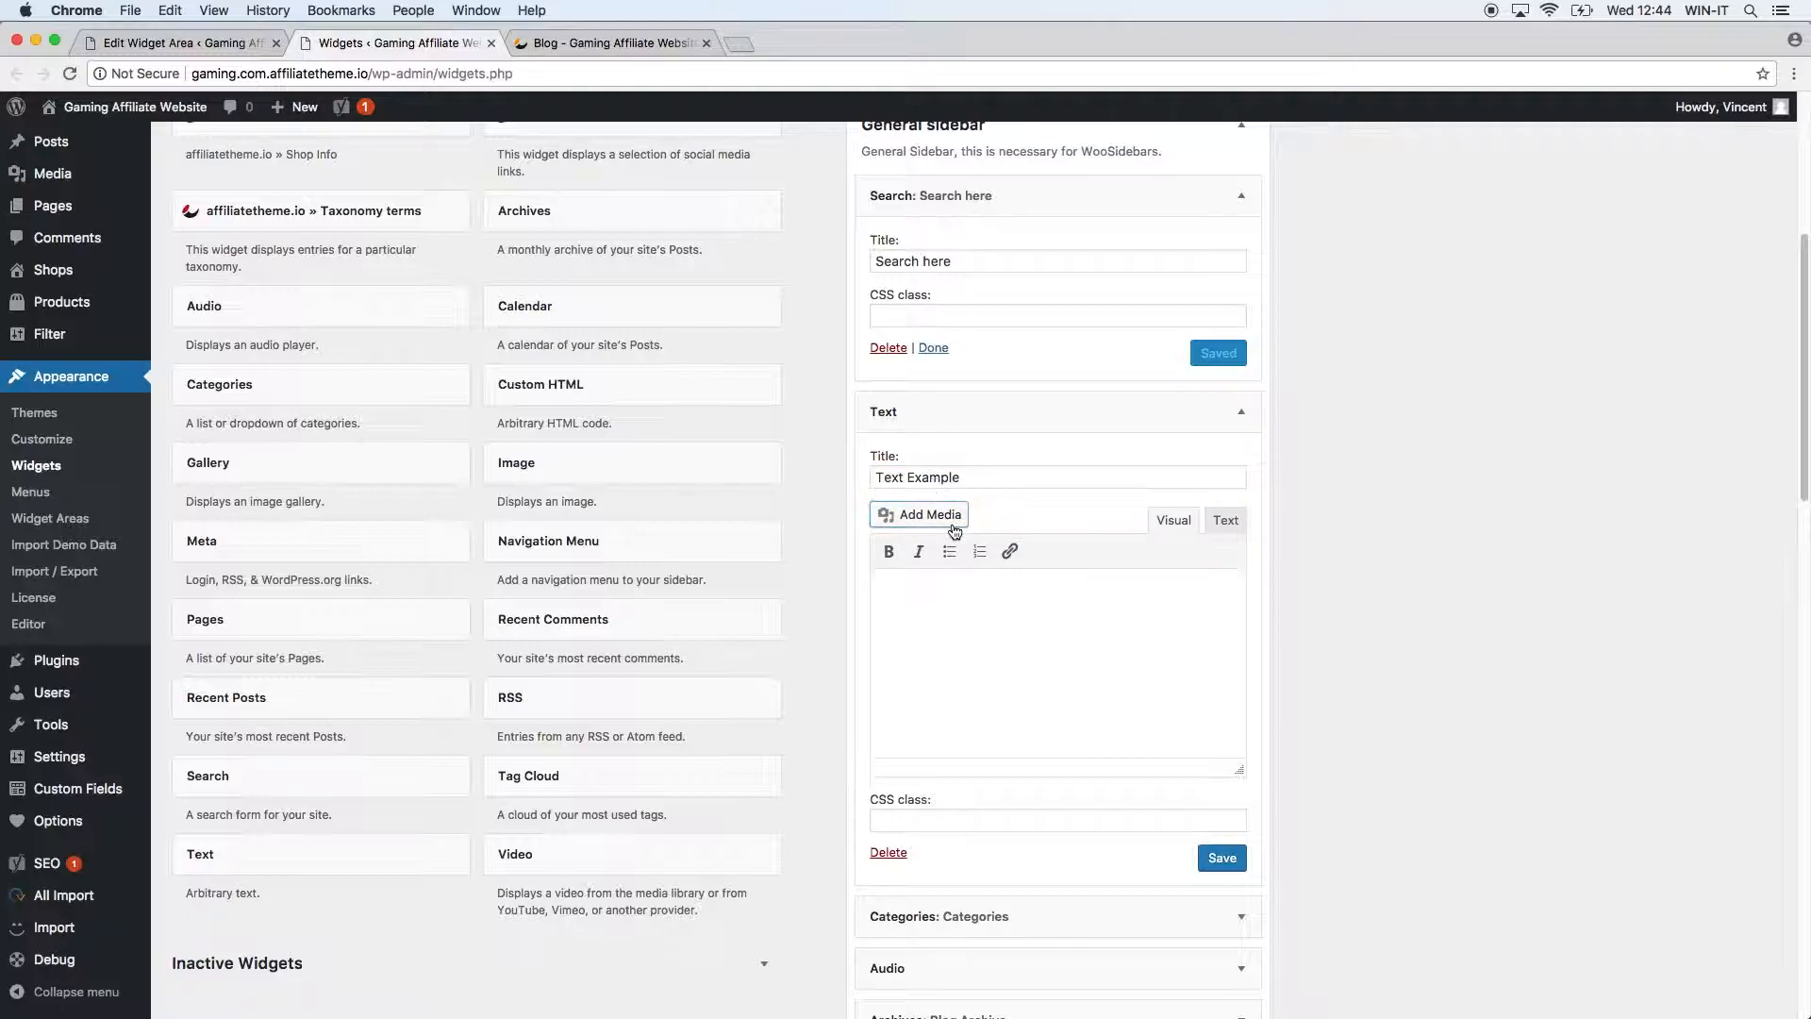
Fill the widget body with a numbered list: First Item, Second Item, Third Item, then save.
left_click(949, 654)
left_click(979, 551)
type("First Item")
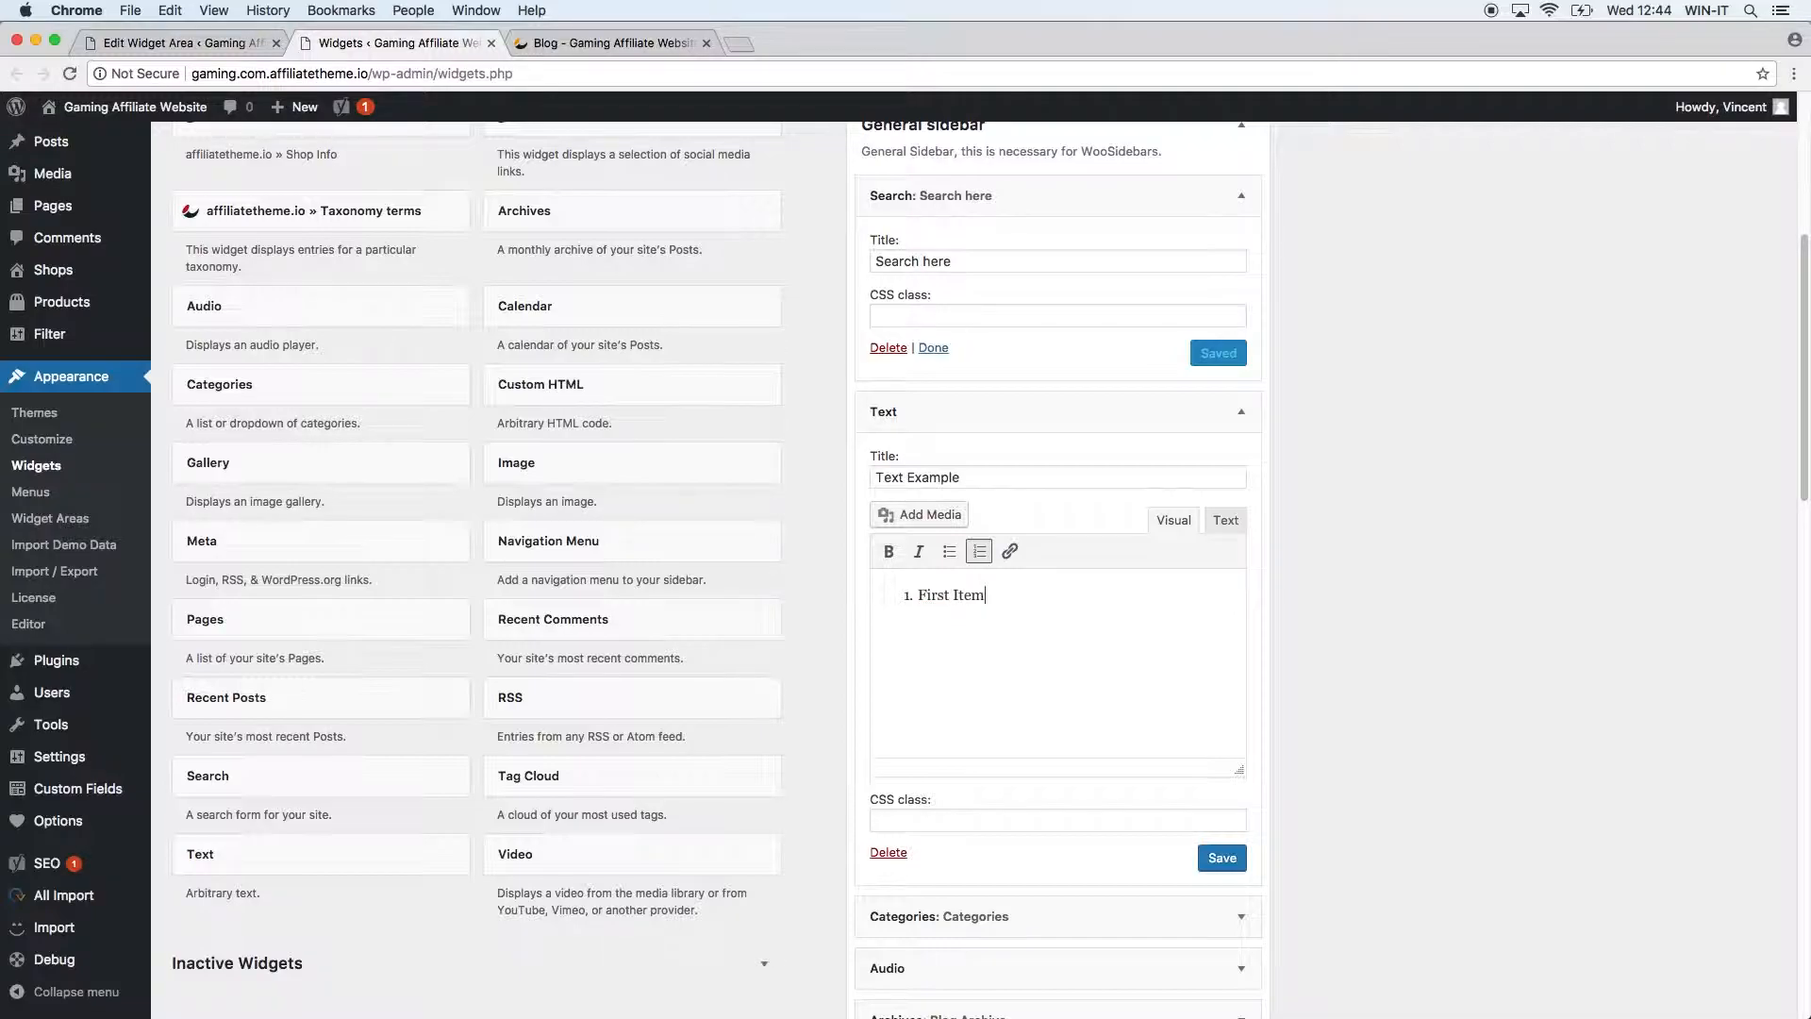
type("Sceond")
key("BackSpace")
key("BackSpace")
key("BackSpace")
key("BackSpace")
left_click(1235, 858)
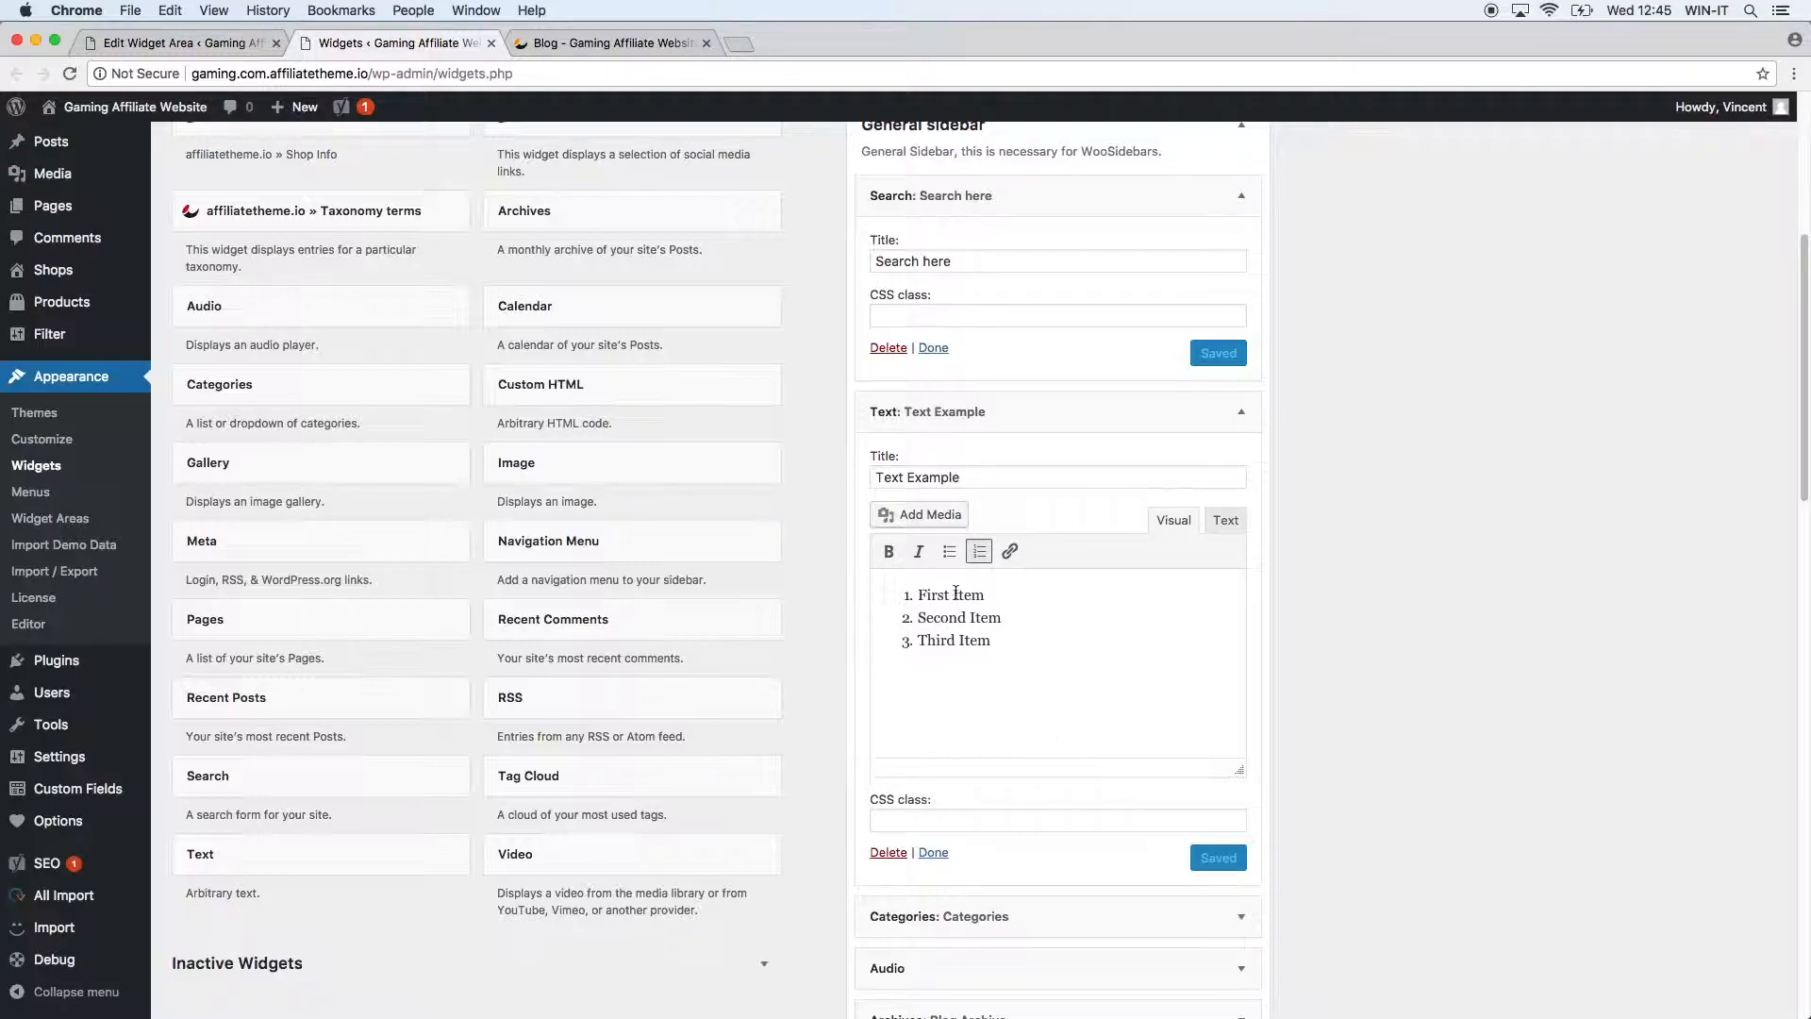
Check the blog sidebar's Text Example widget listing First Item, Second Item and Third Item under Search.
left_click(586, 42)
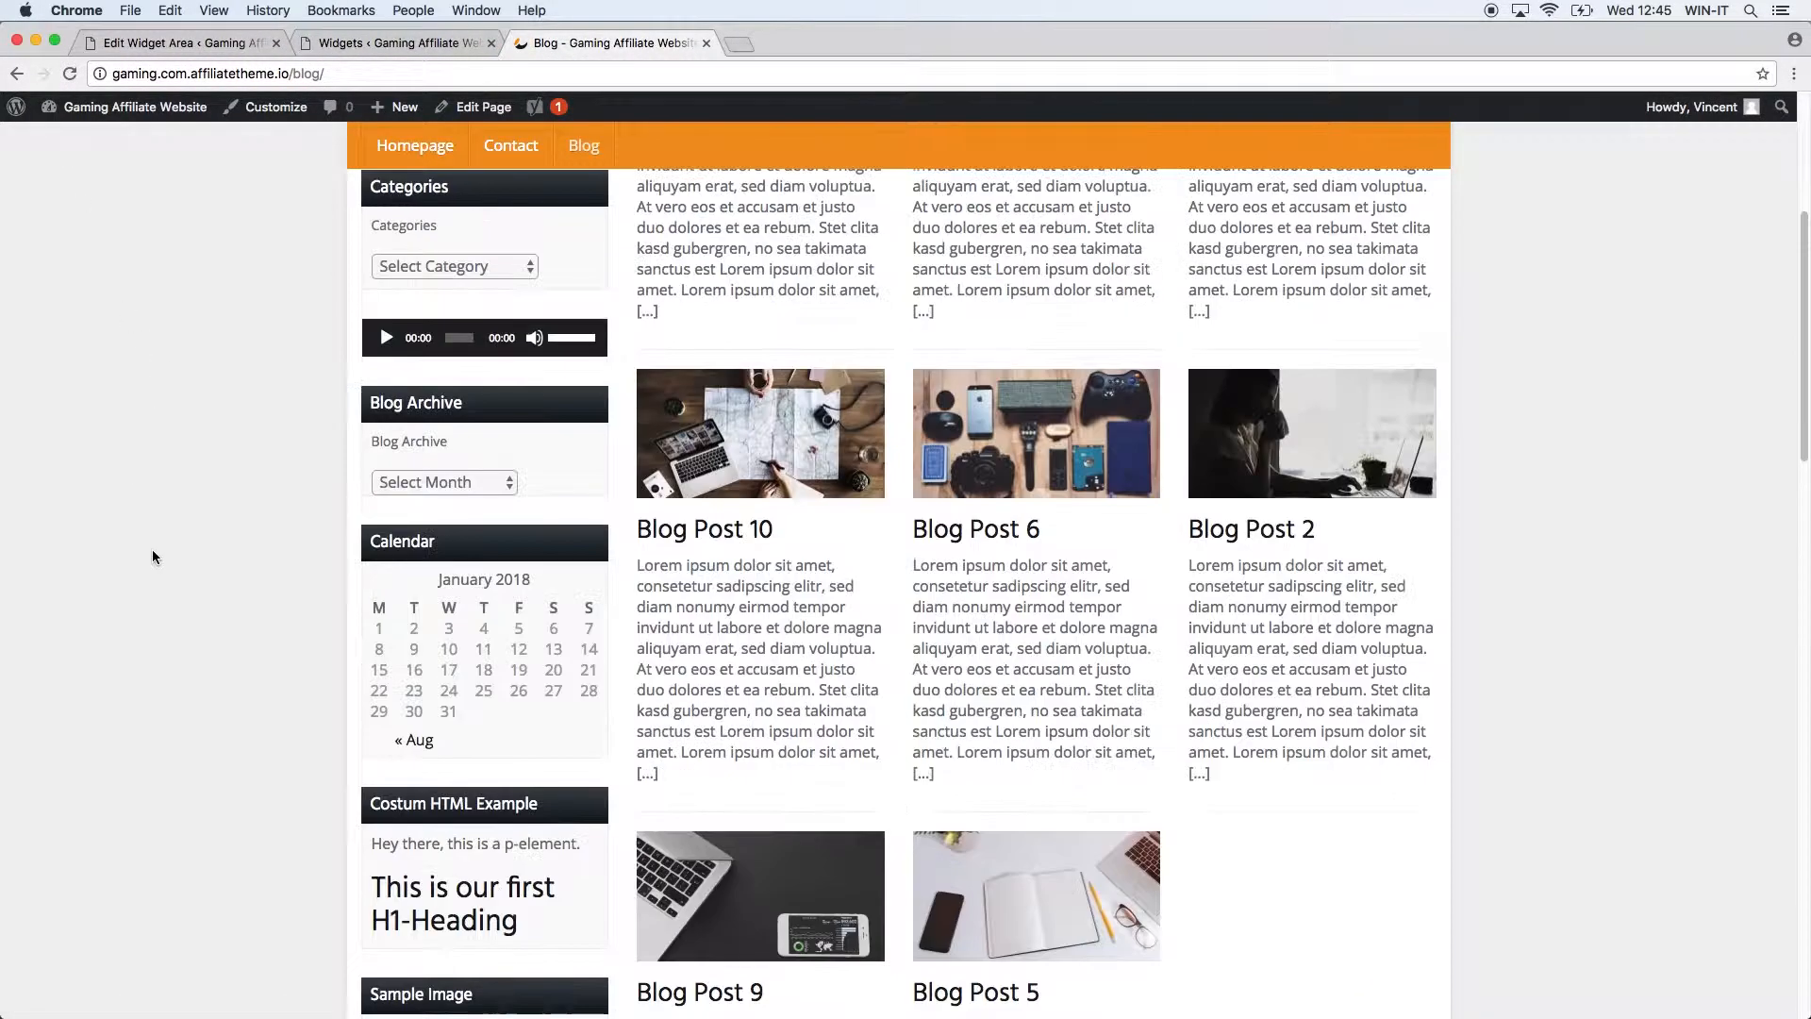
scroll(151, 499, "up", 5)
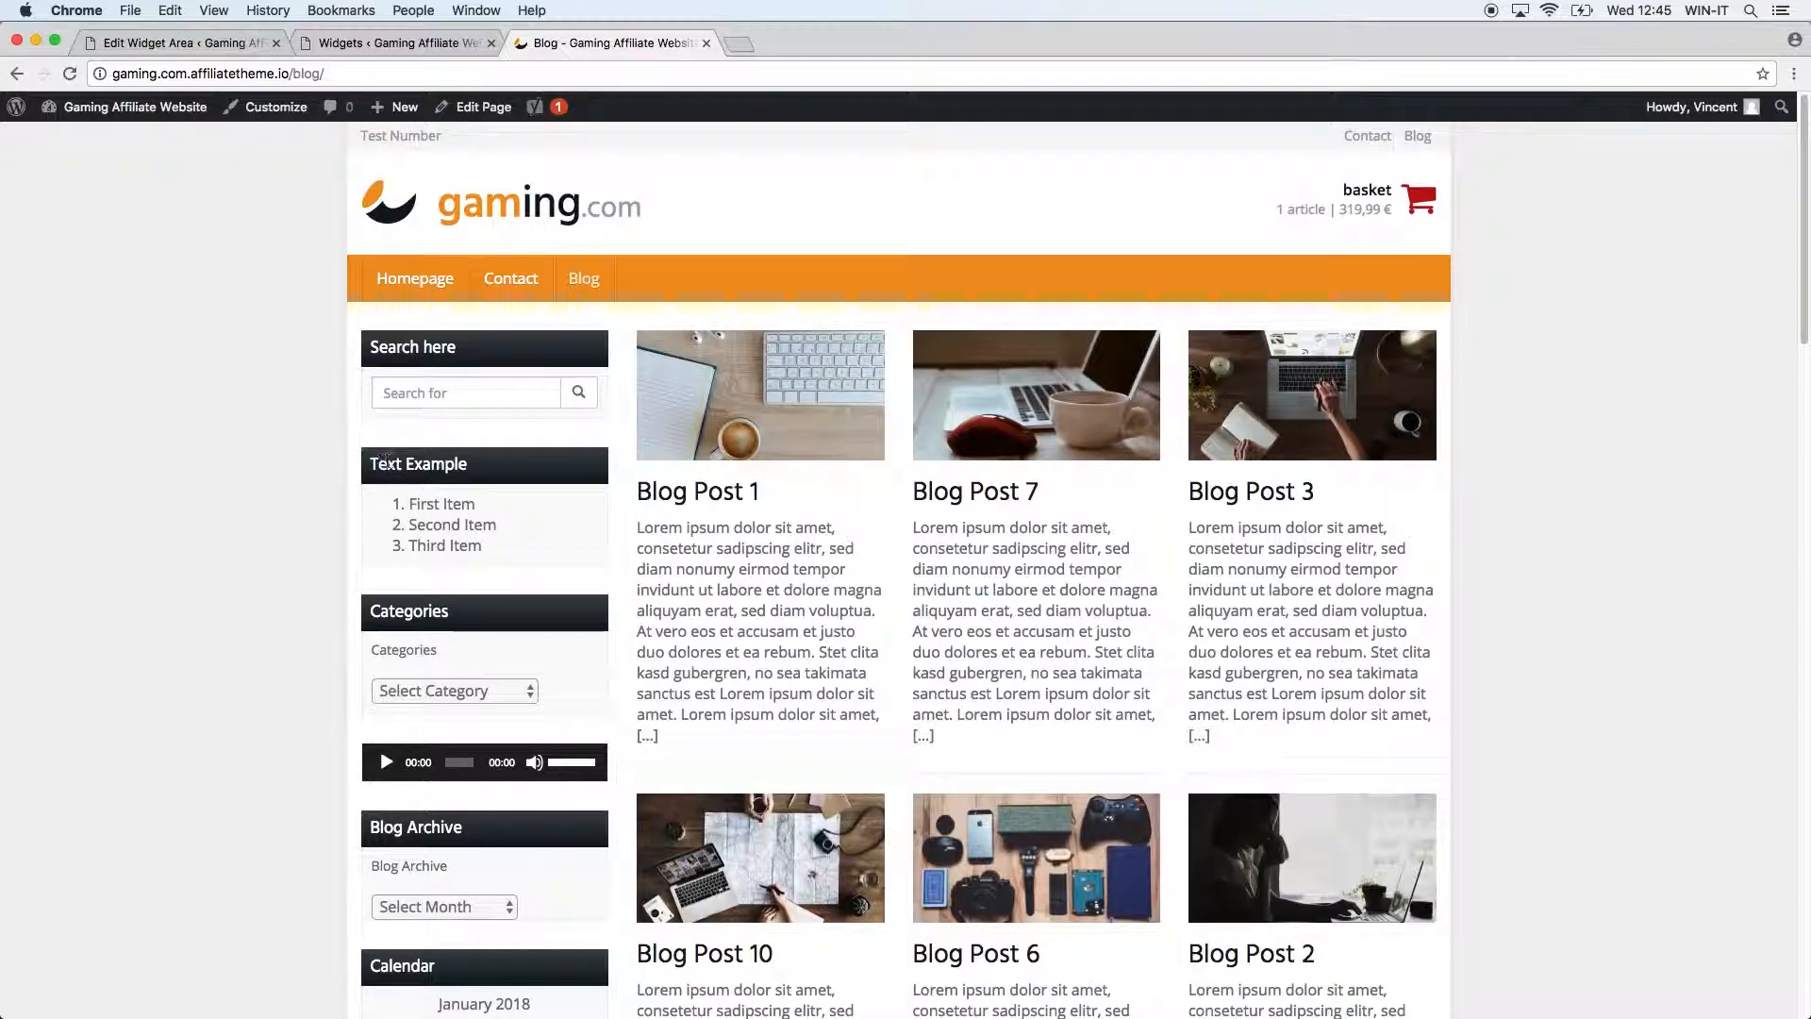
left_click_drag(406, 504, 491, 560)
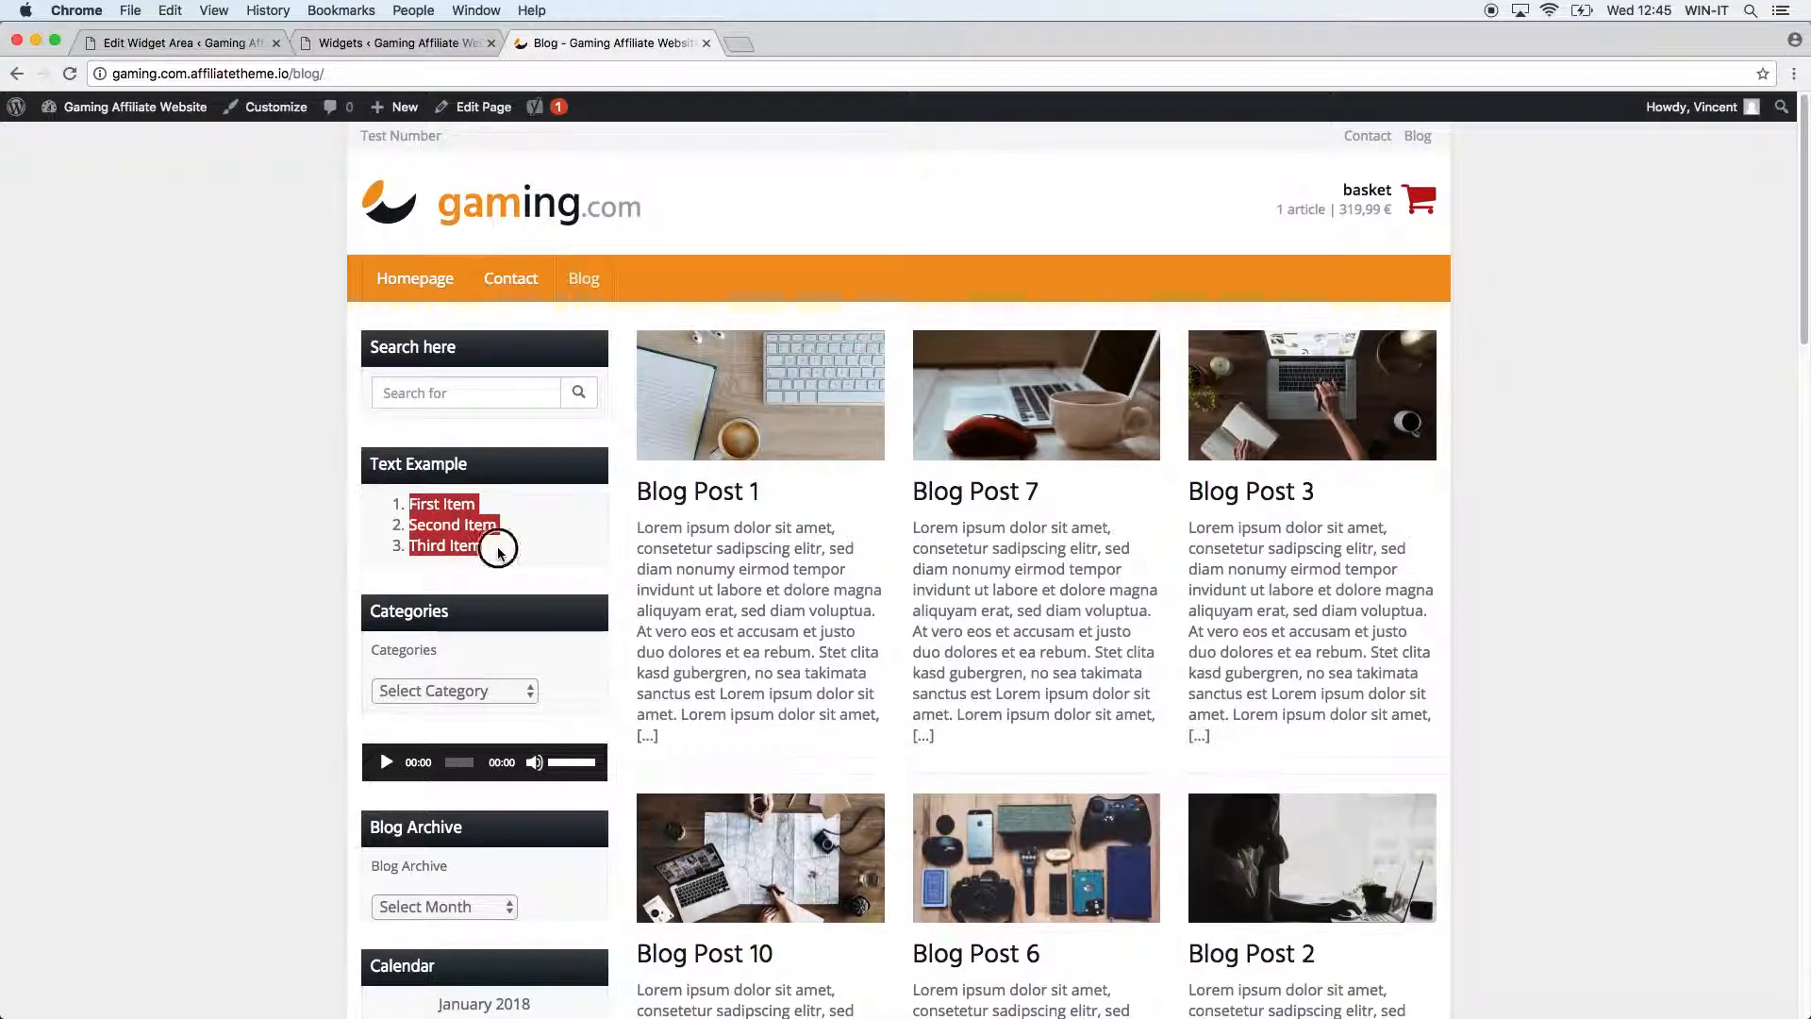
left_click(495, 547)
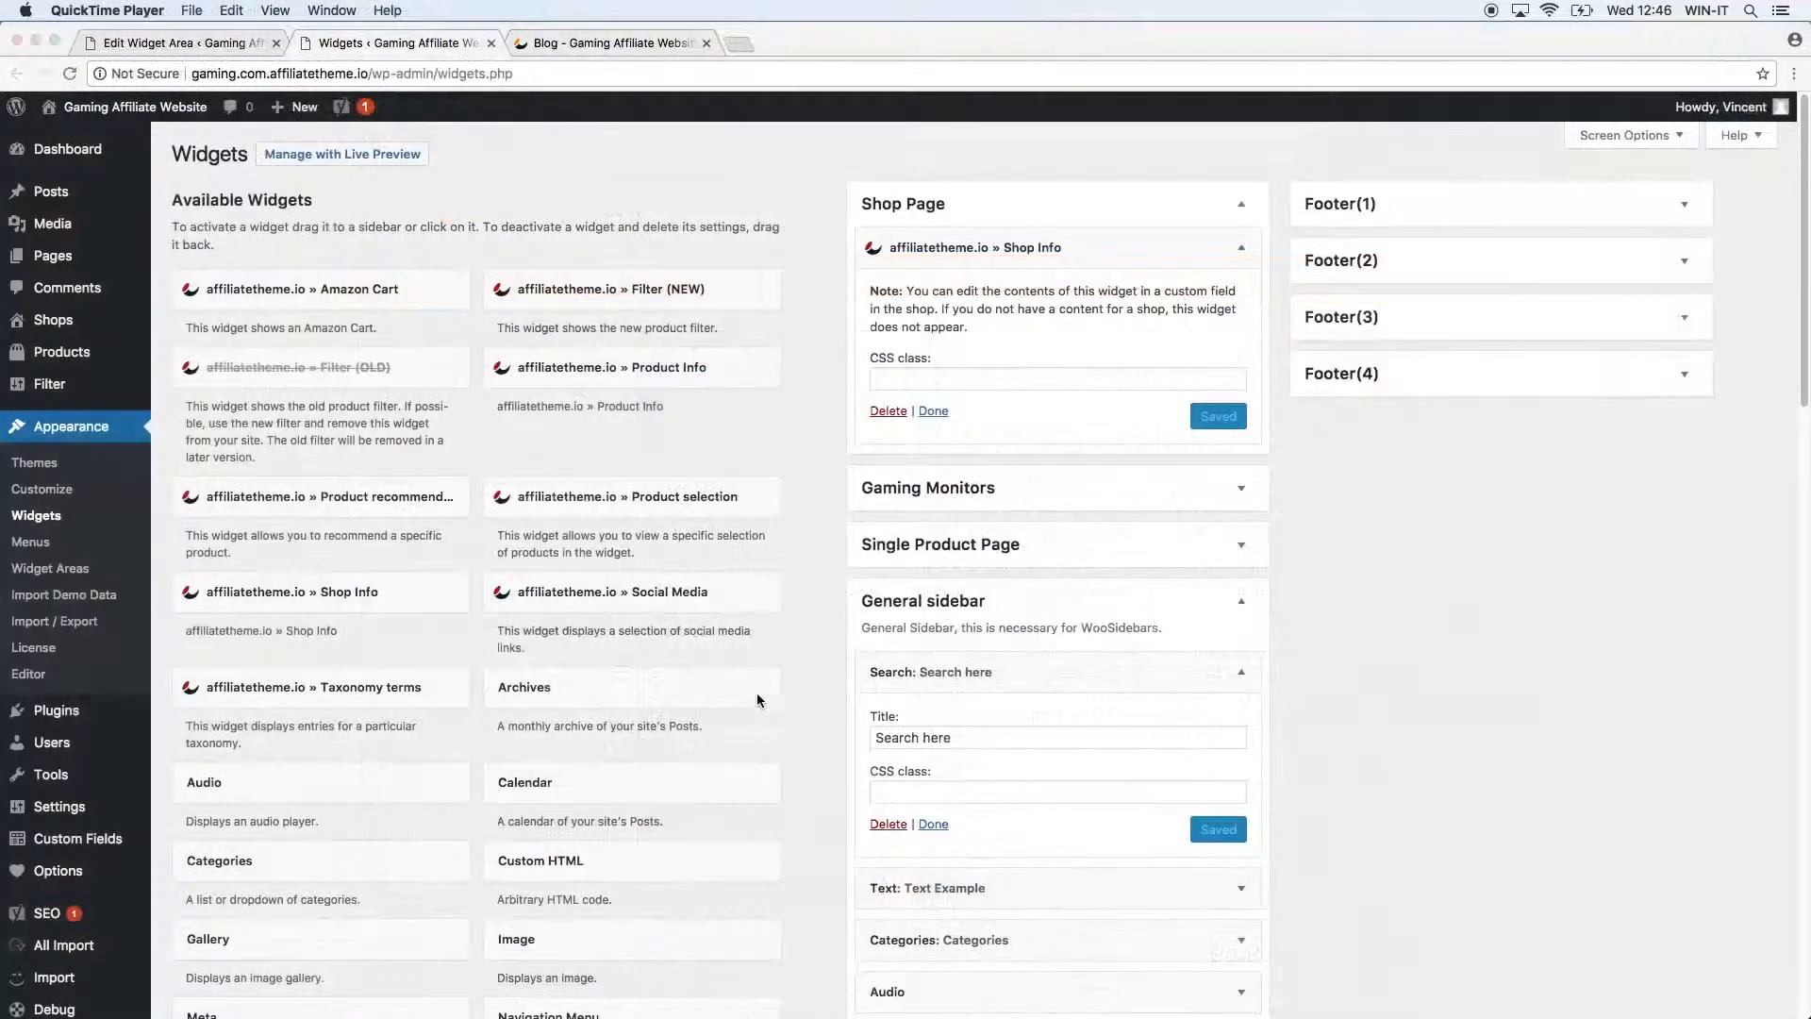
Add a Video widget to the General sidebar, positioned just below Search.
scroll(758, 698, "down", 10)
left_click(590, 462)
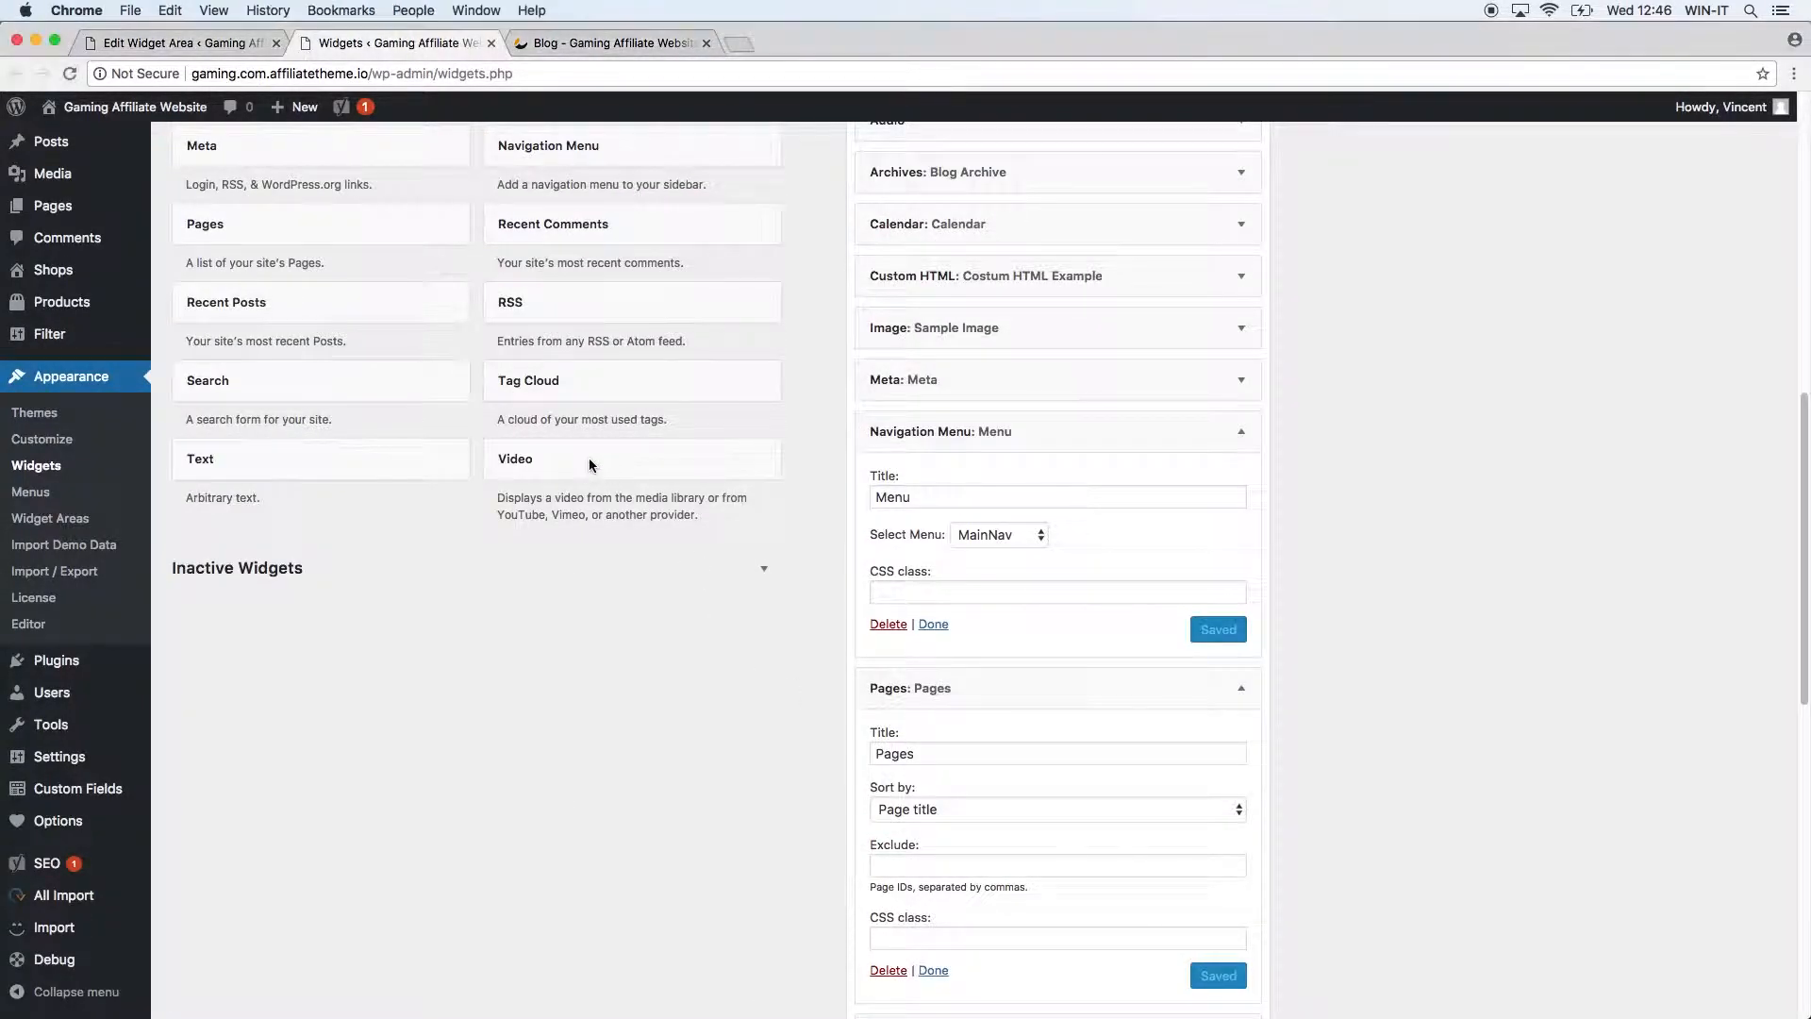
left_click(580, 470)
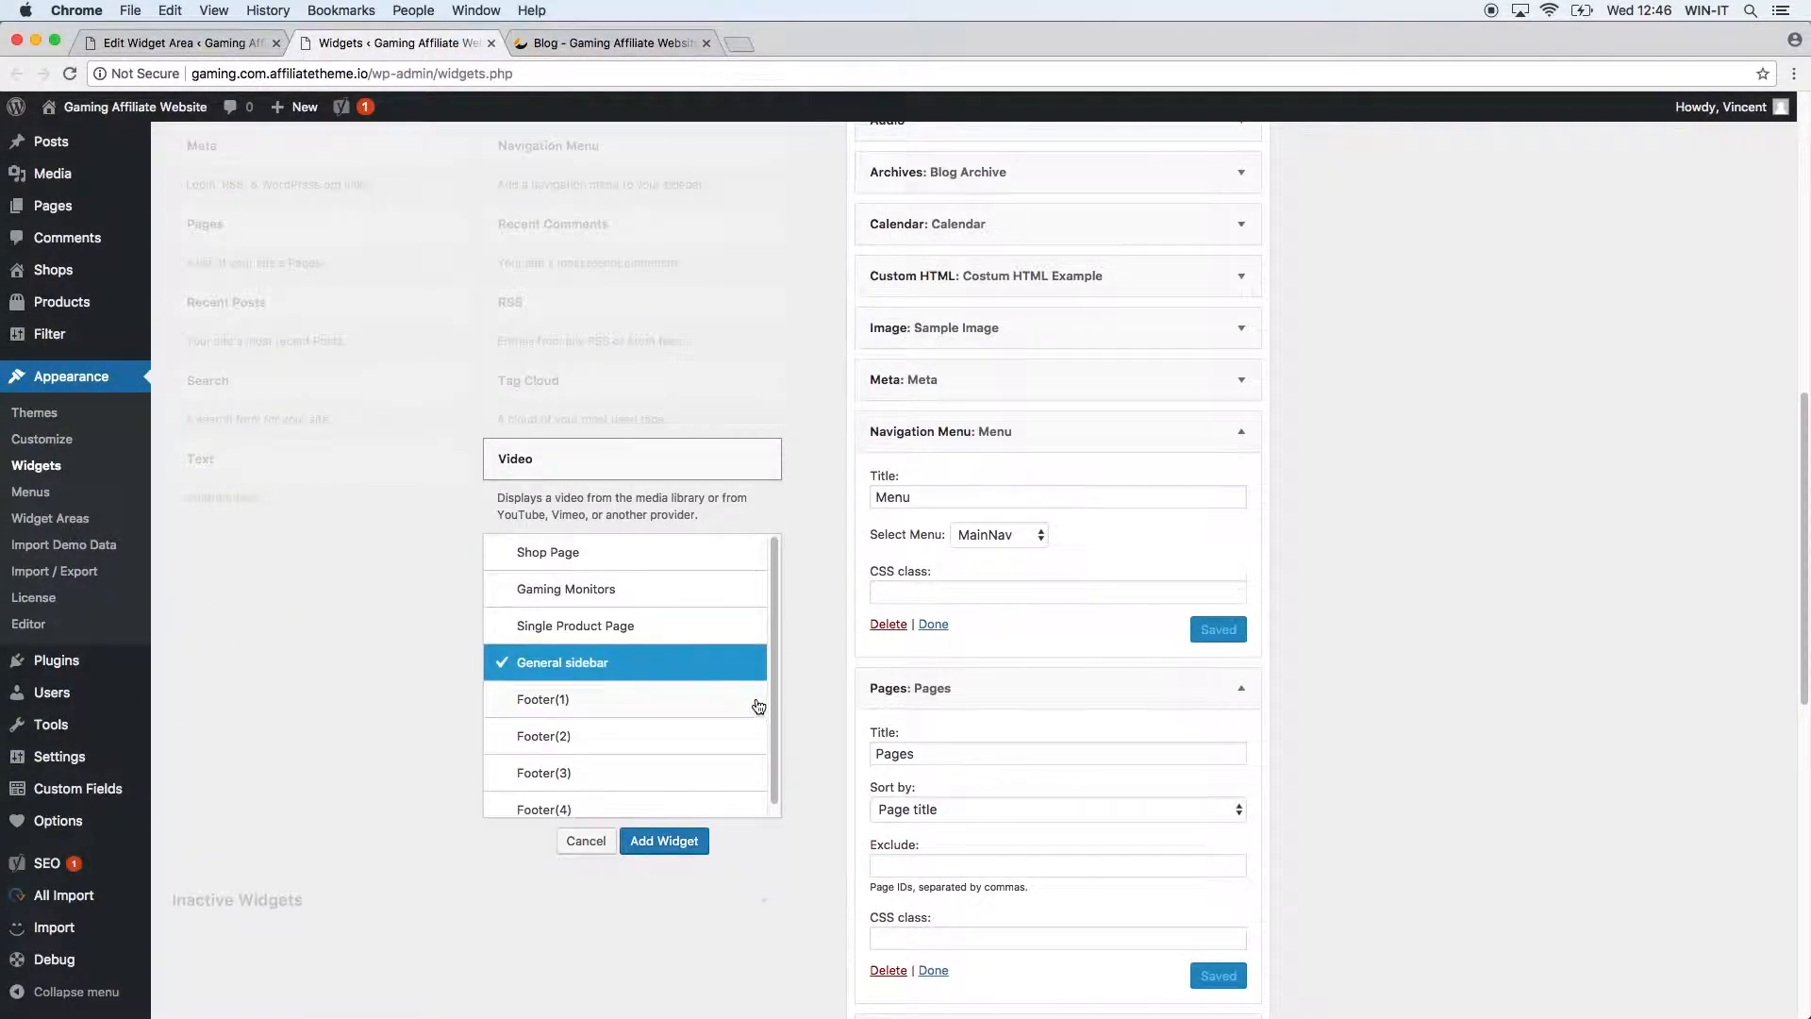
left_click(665, 842)
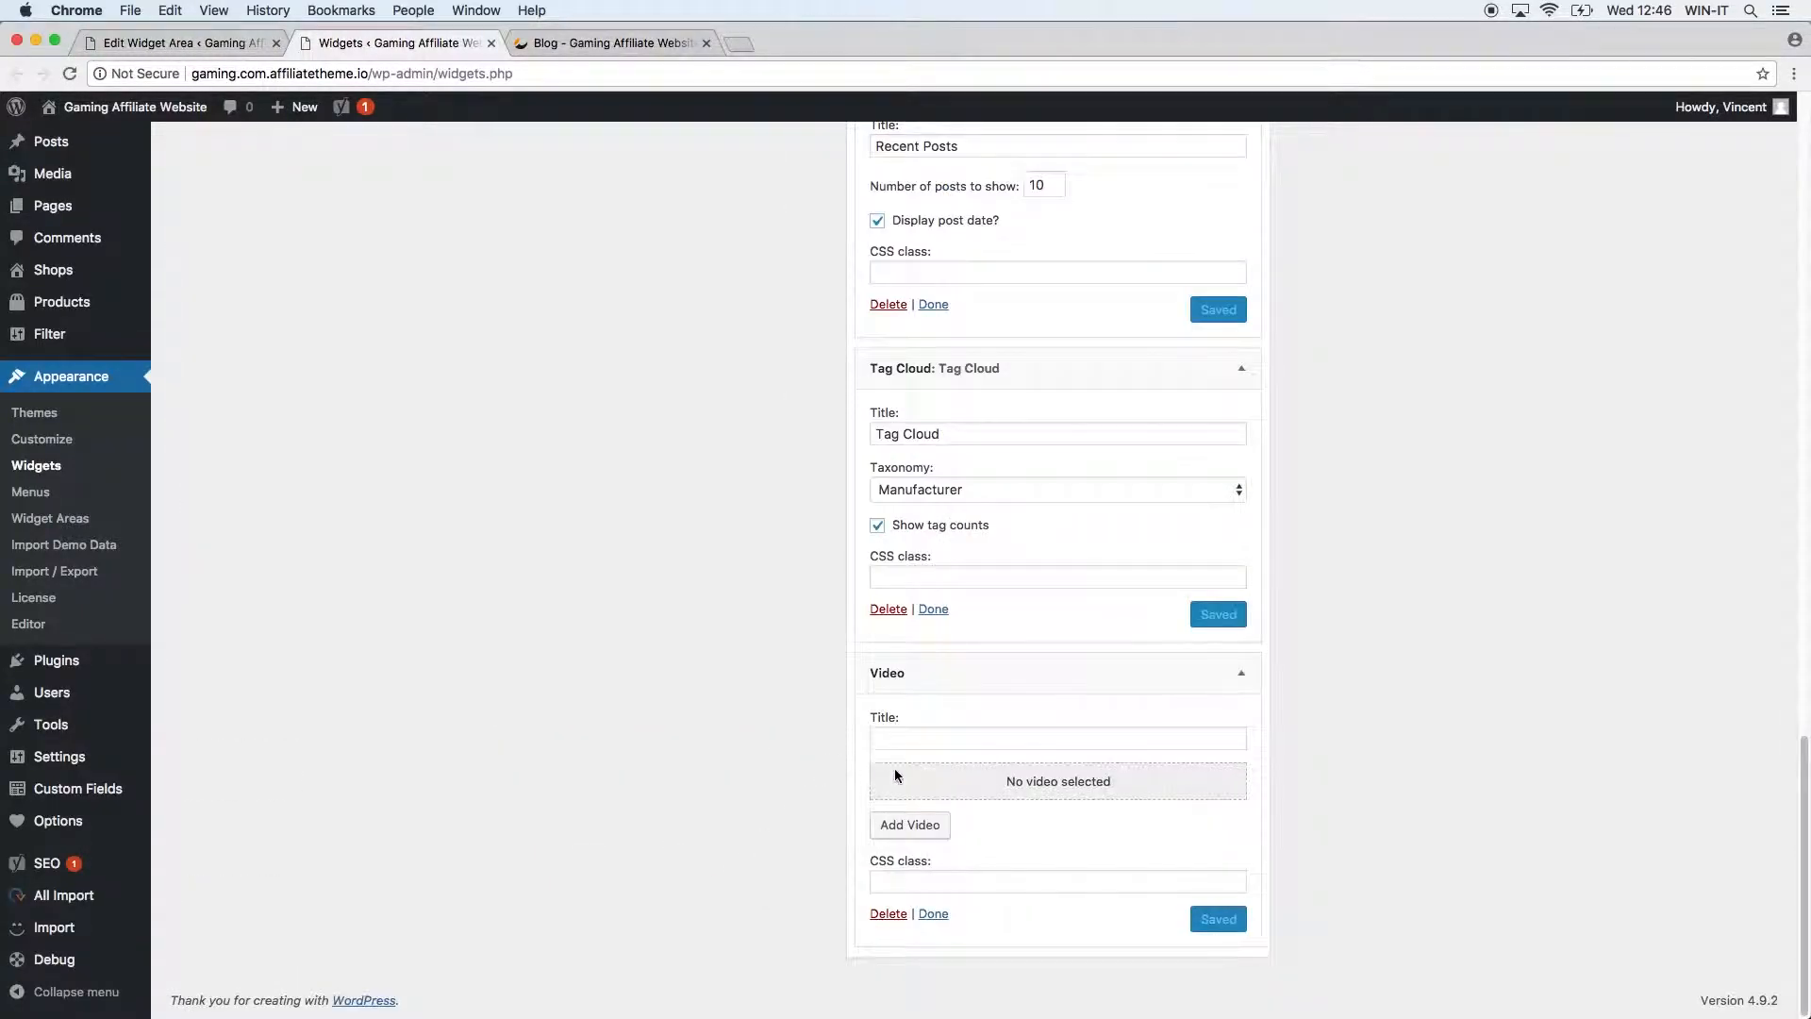
mouse_move(1007, 688)
left_mouse_down()
mouse_move(978, 68)
mouse_move(1002, 8)
mouse_move(978, 164)
mouse_move(1002, 31)
mouse_move(990, 574)
mouse_move(1015, 687)
left_mouse_up()
left_click_drag(1021, 753, 1061, 754)
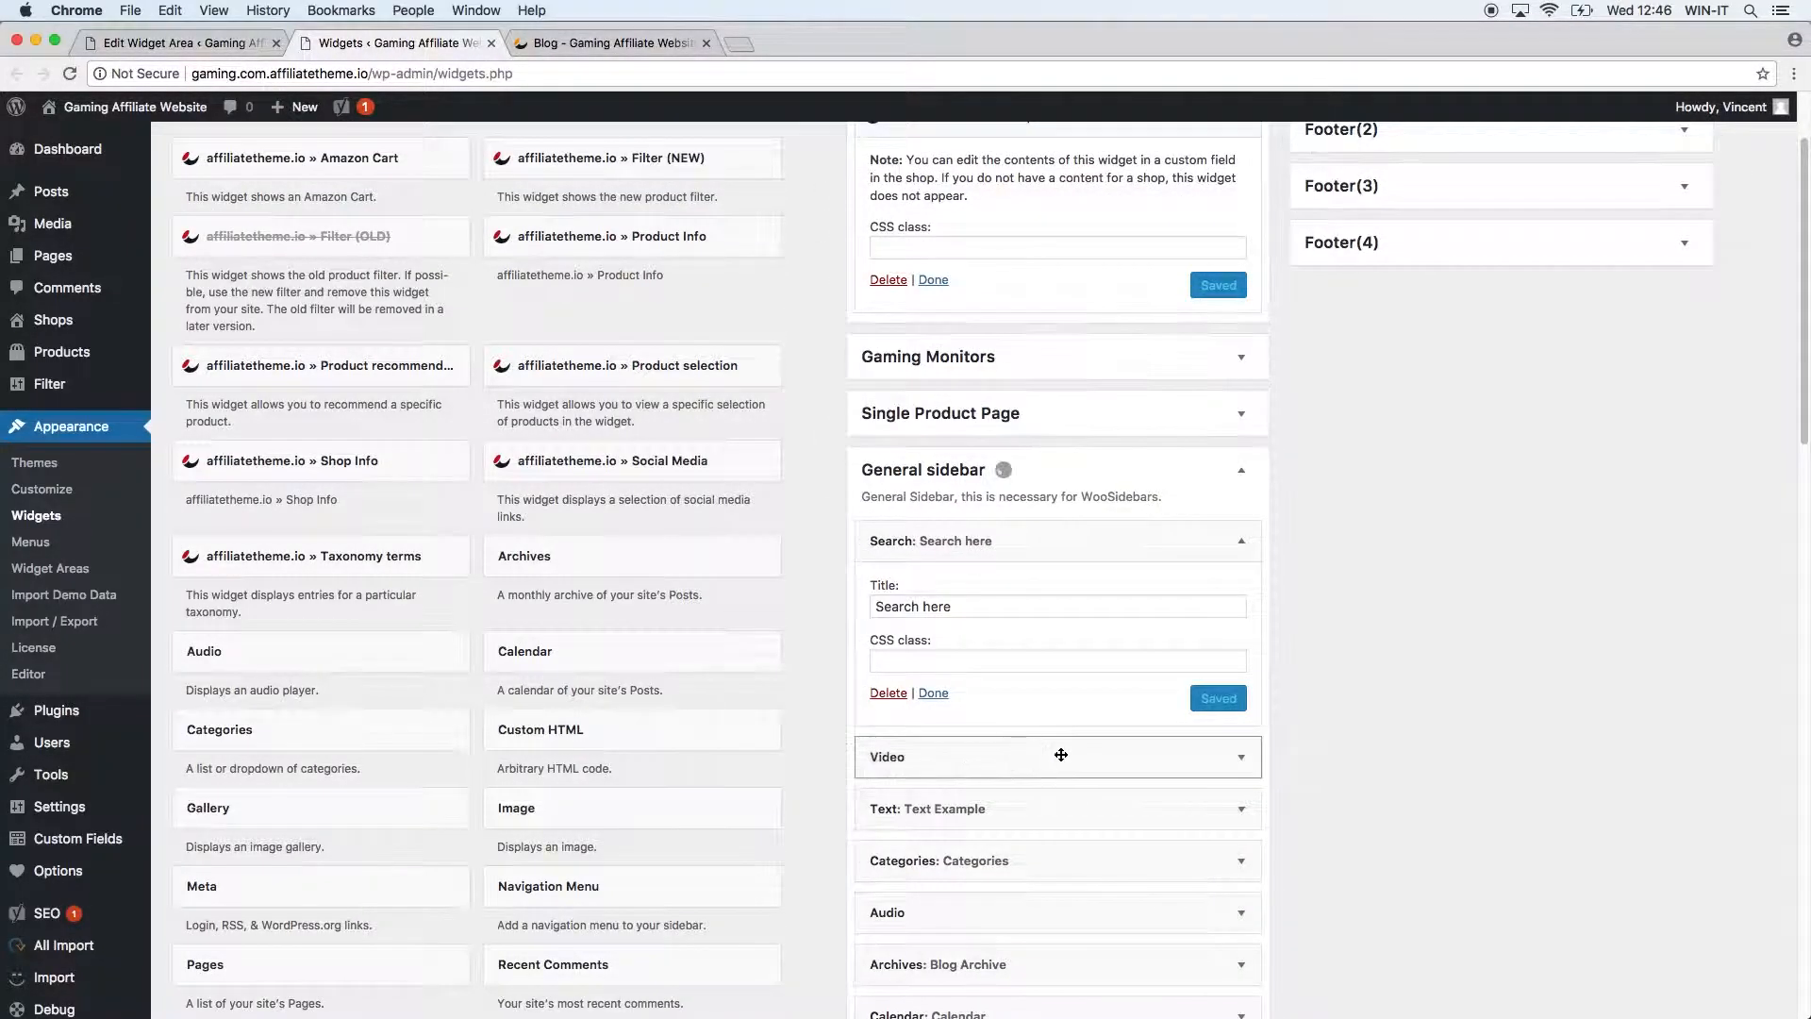
Title the Video widget 'Video Example' and bring up its media library.
left_click(1241, 757)
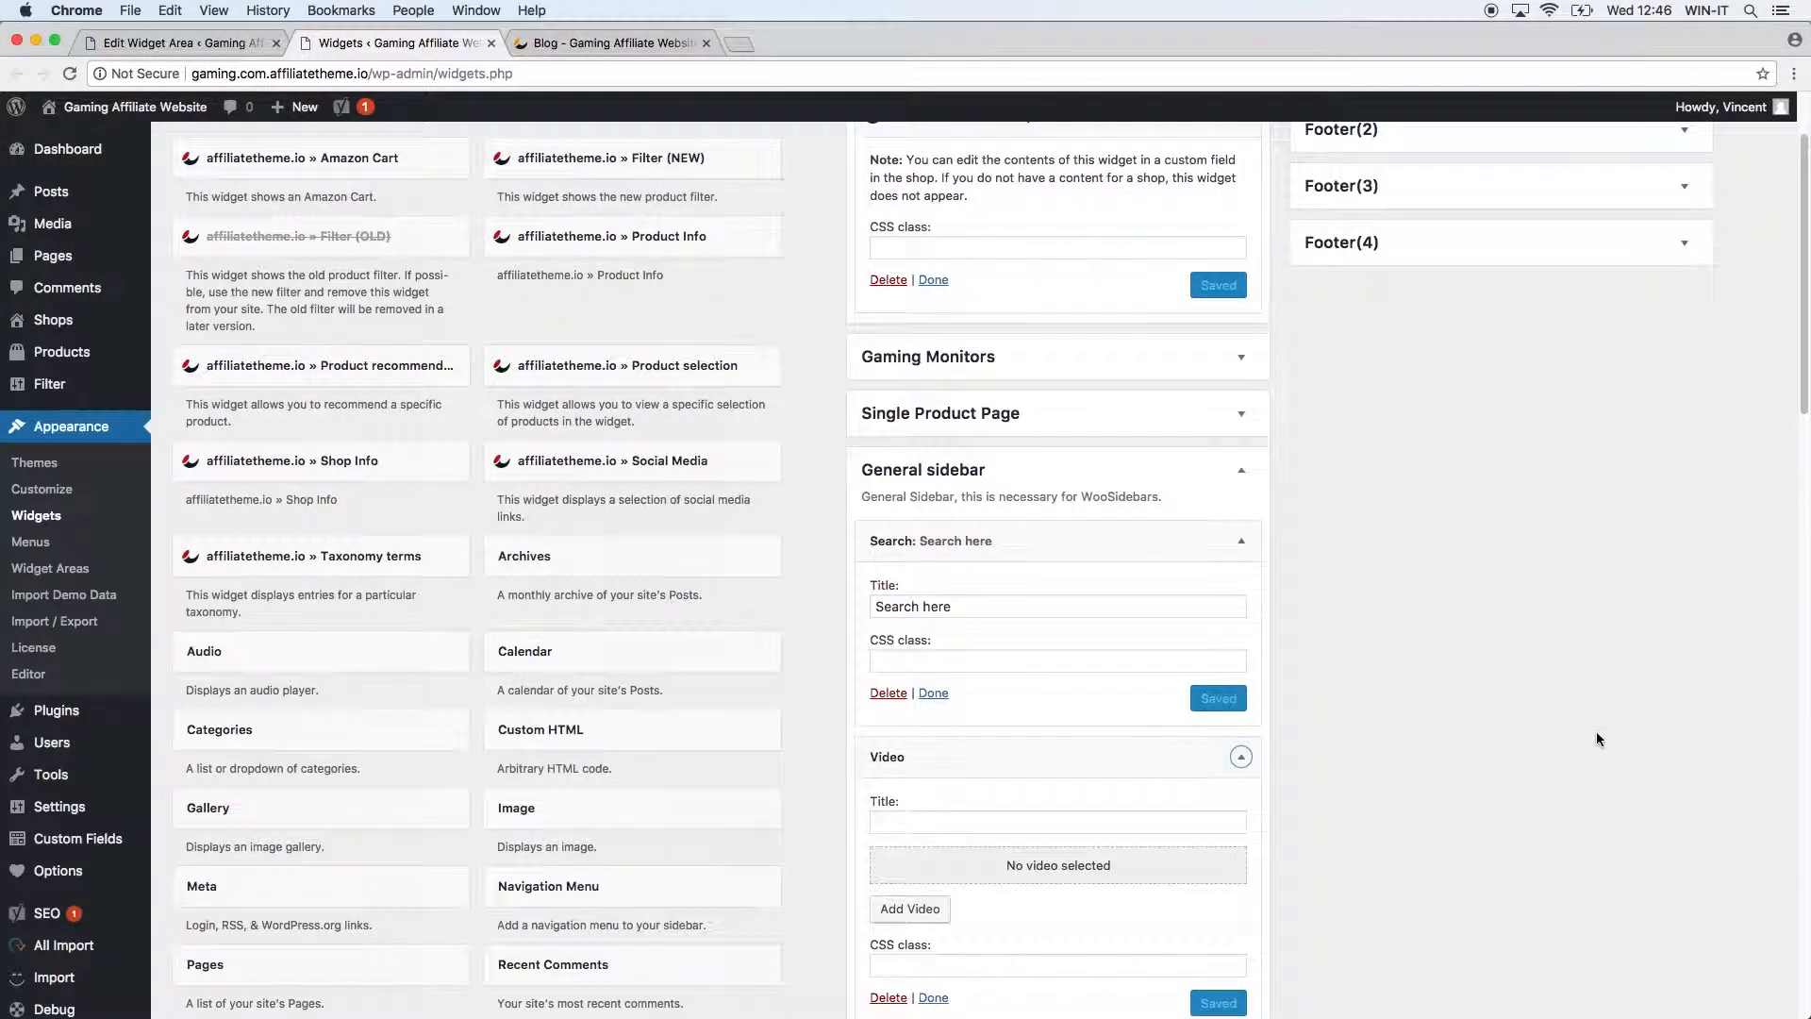
scroll(1595, 732, "down", 2)
scroll(1443, 752, "down", 2)
left_click(935, 671)
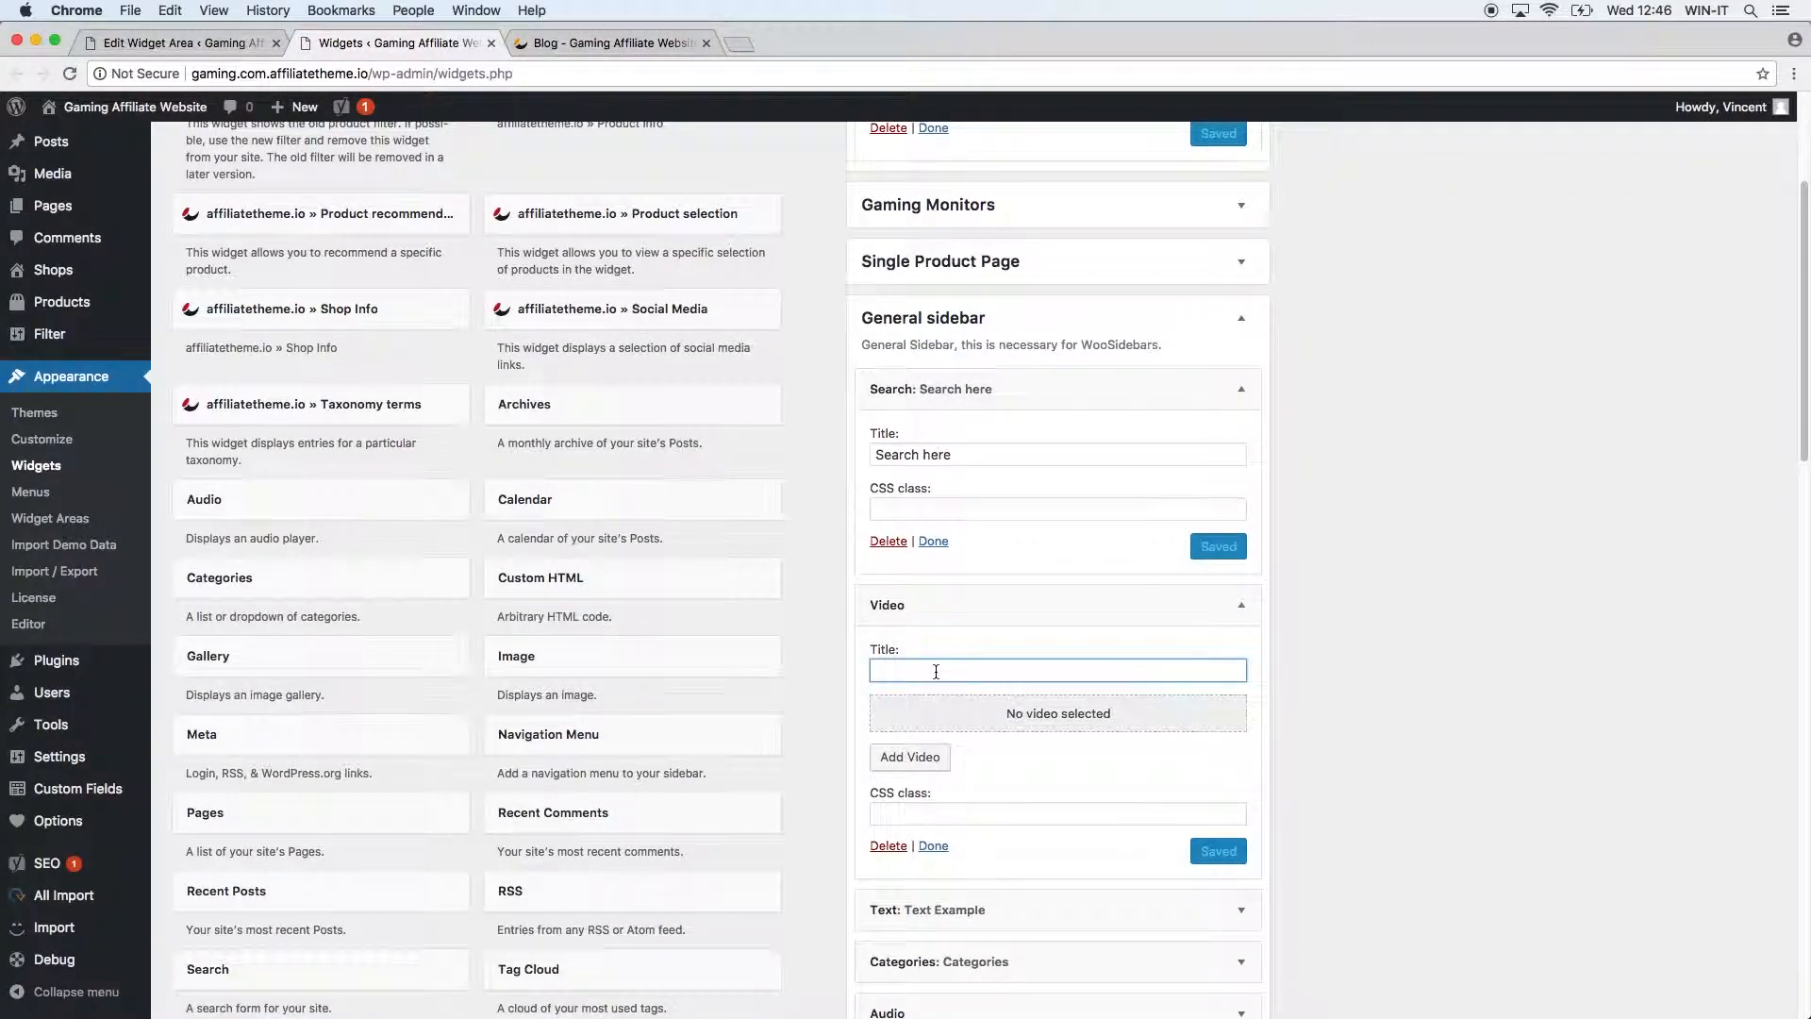
type("Video Example")
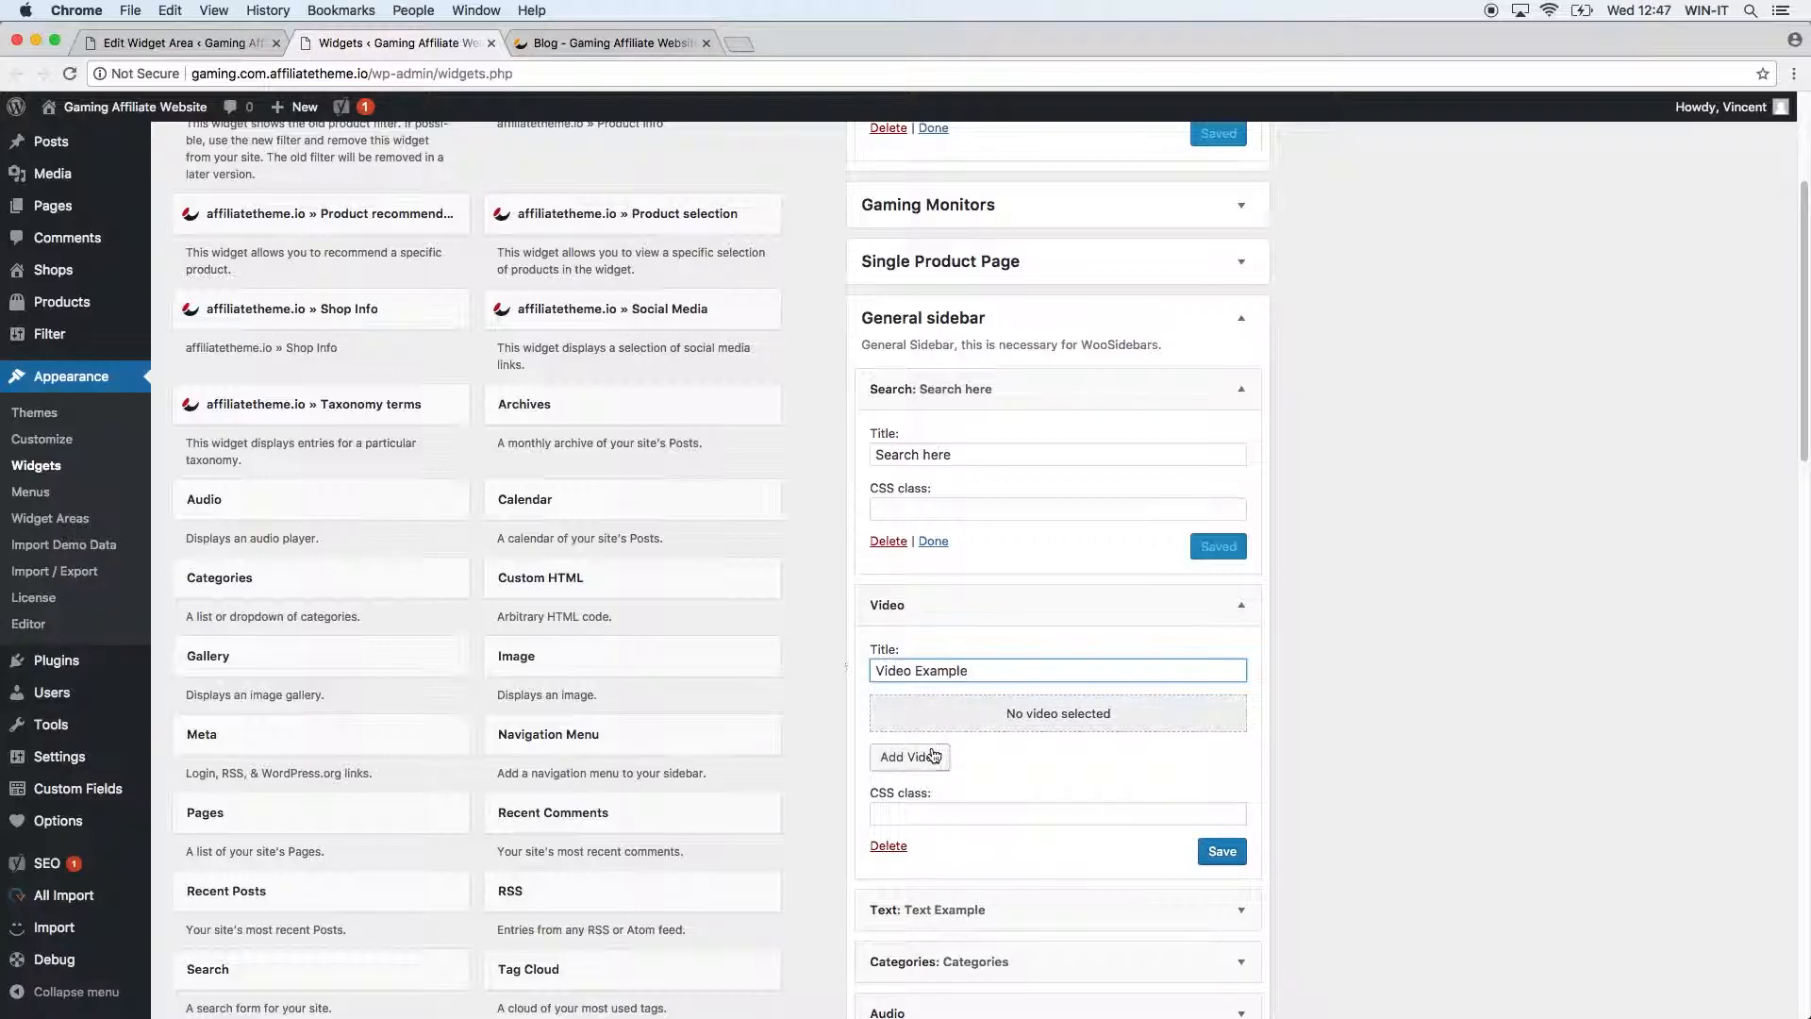
left_click(933, 754)
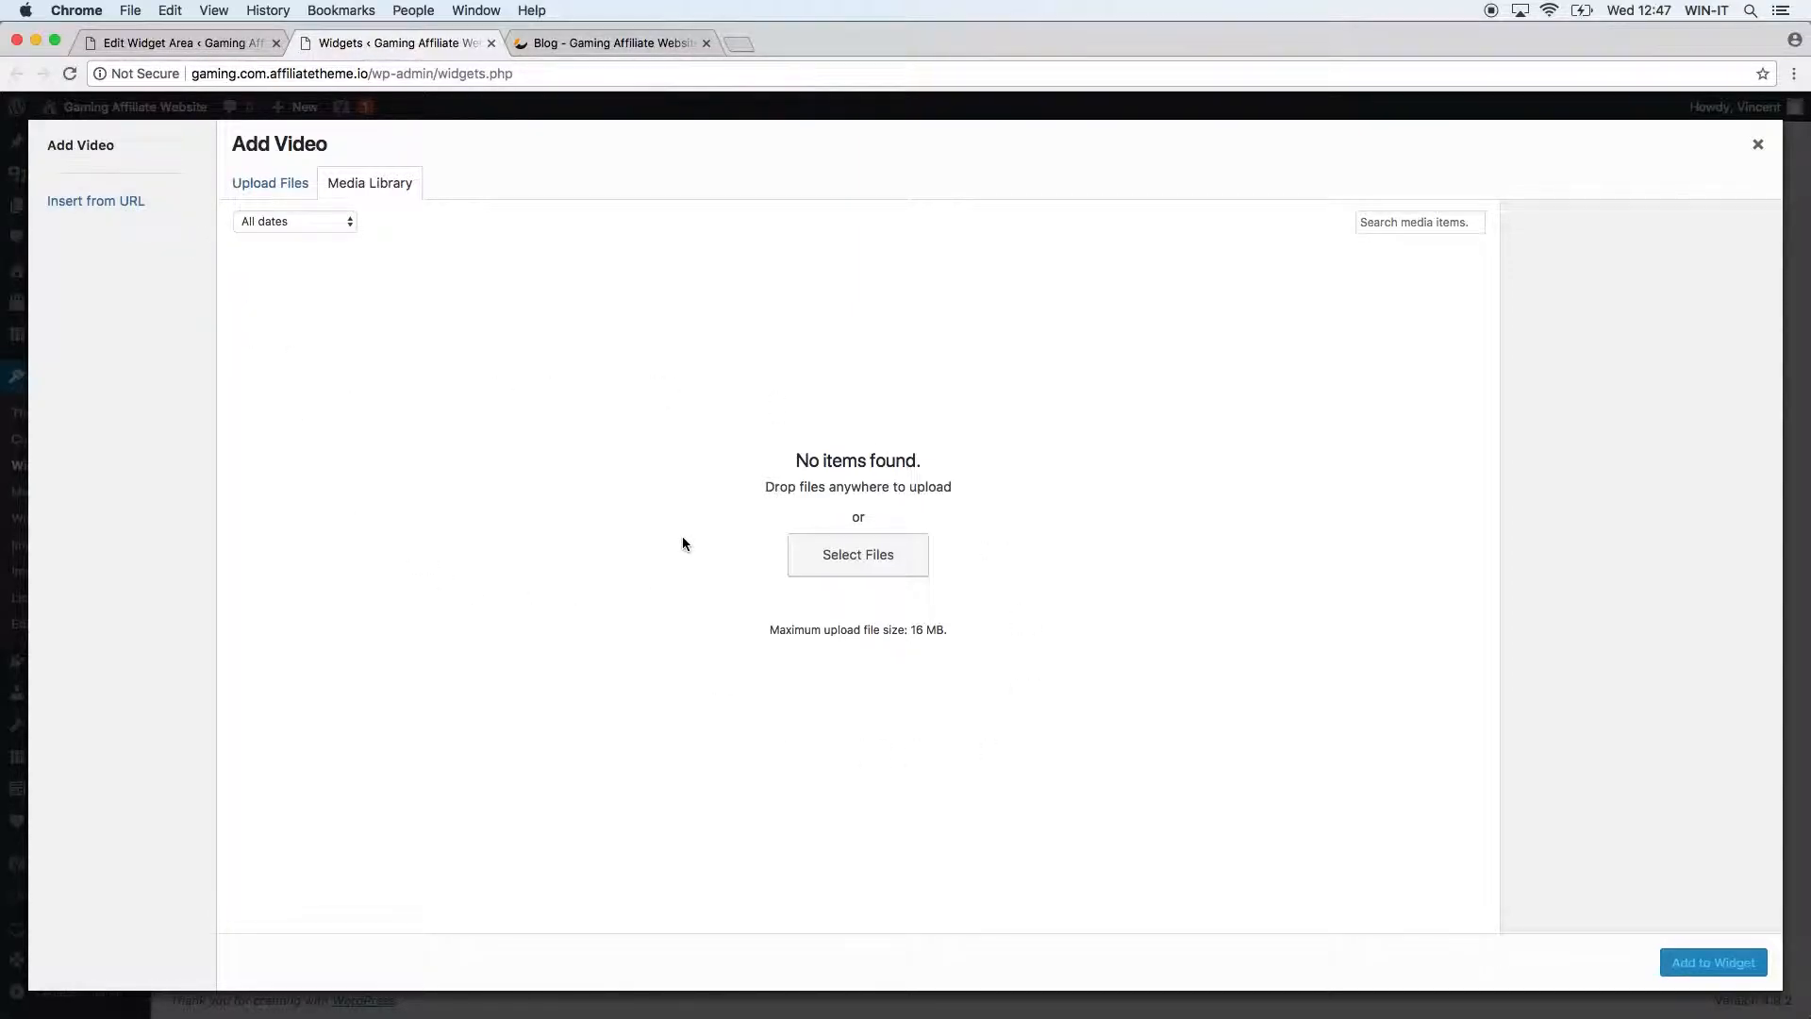
Upload SampleVideo_1280x720_1mb.mp4, insert it into the Video widget, and save.
left_click(851, 557)
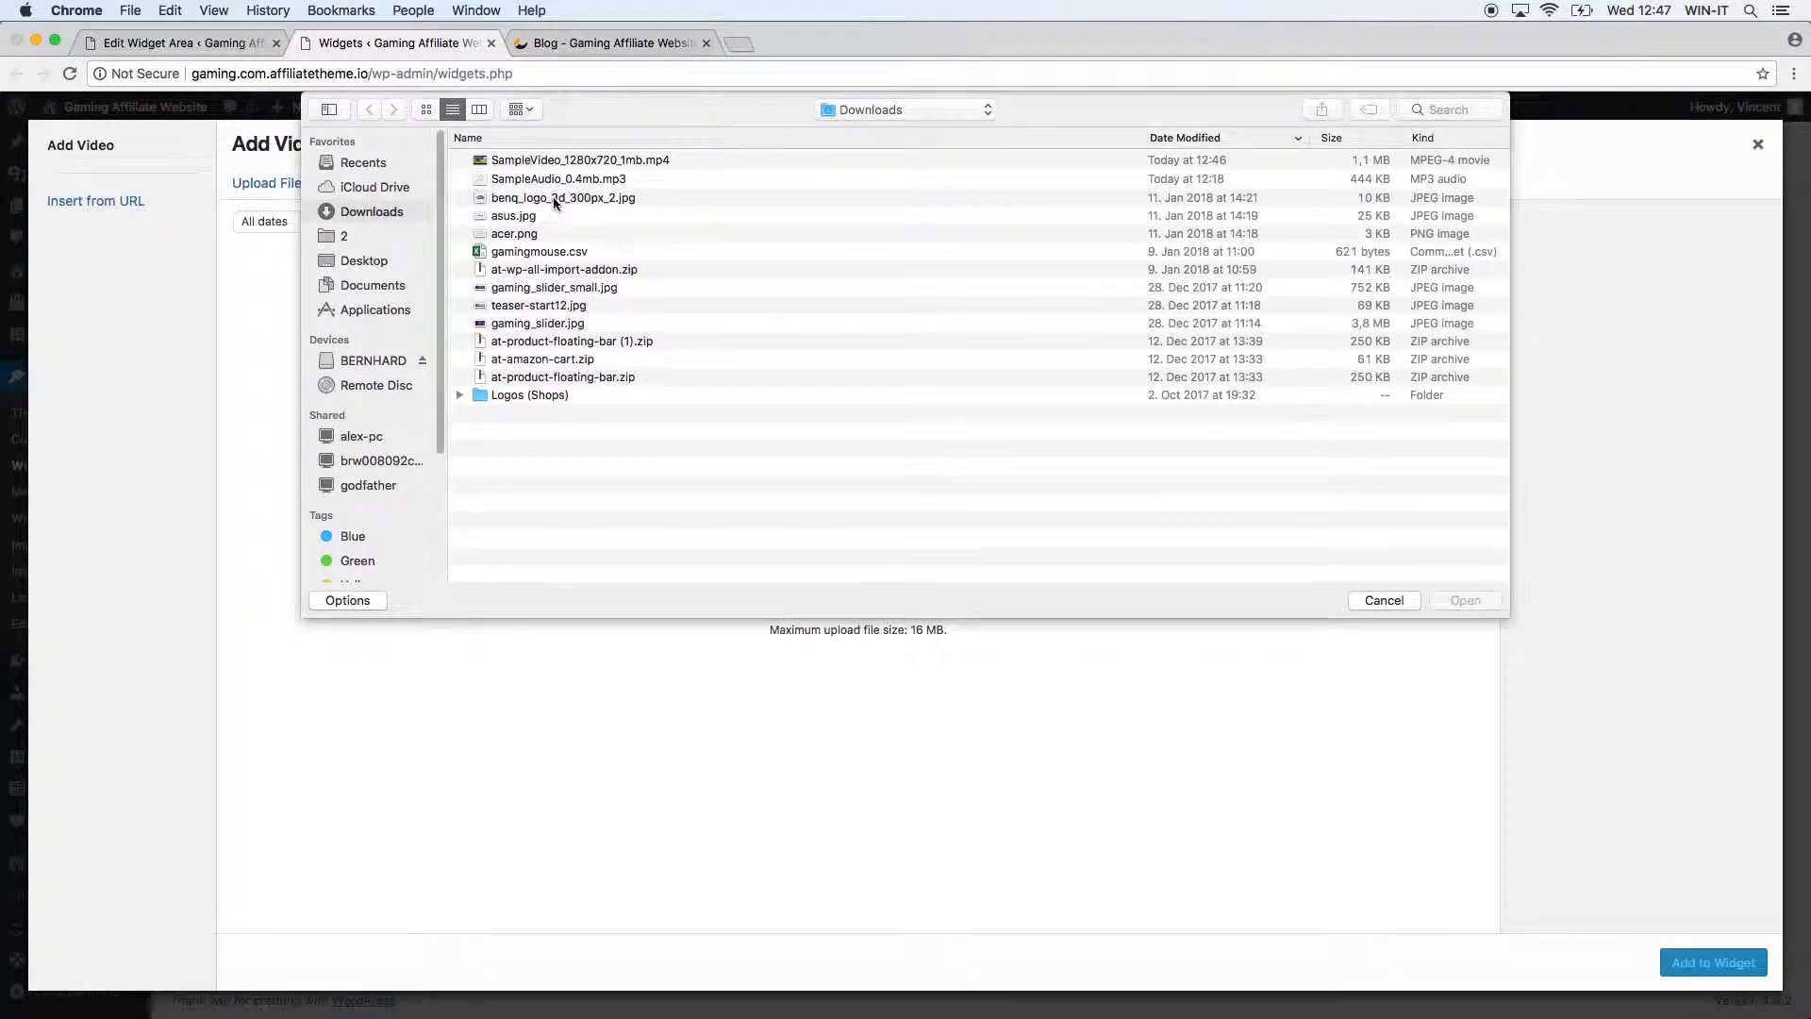
left_click(570, 162)
left_click(1465, 600)
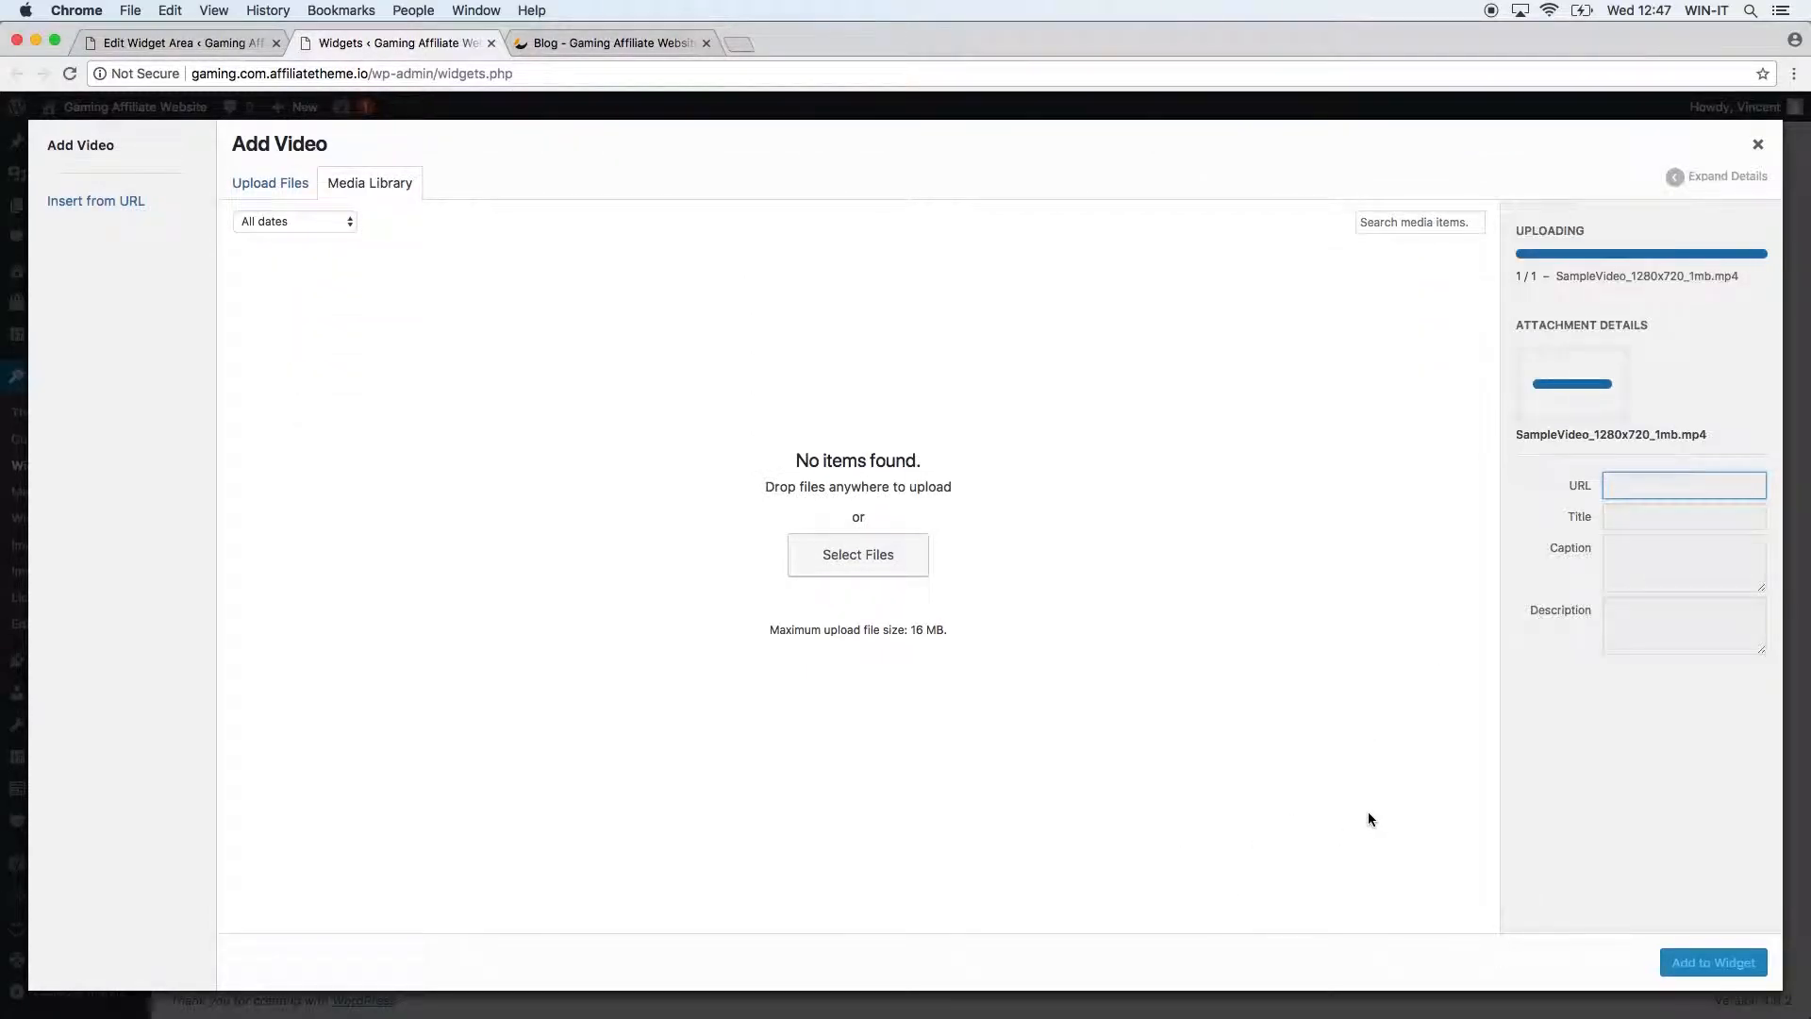
left_click(1713, 963)
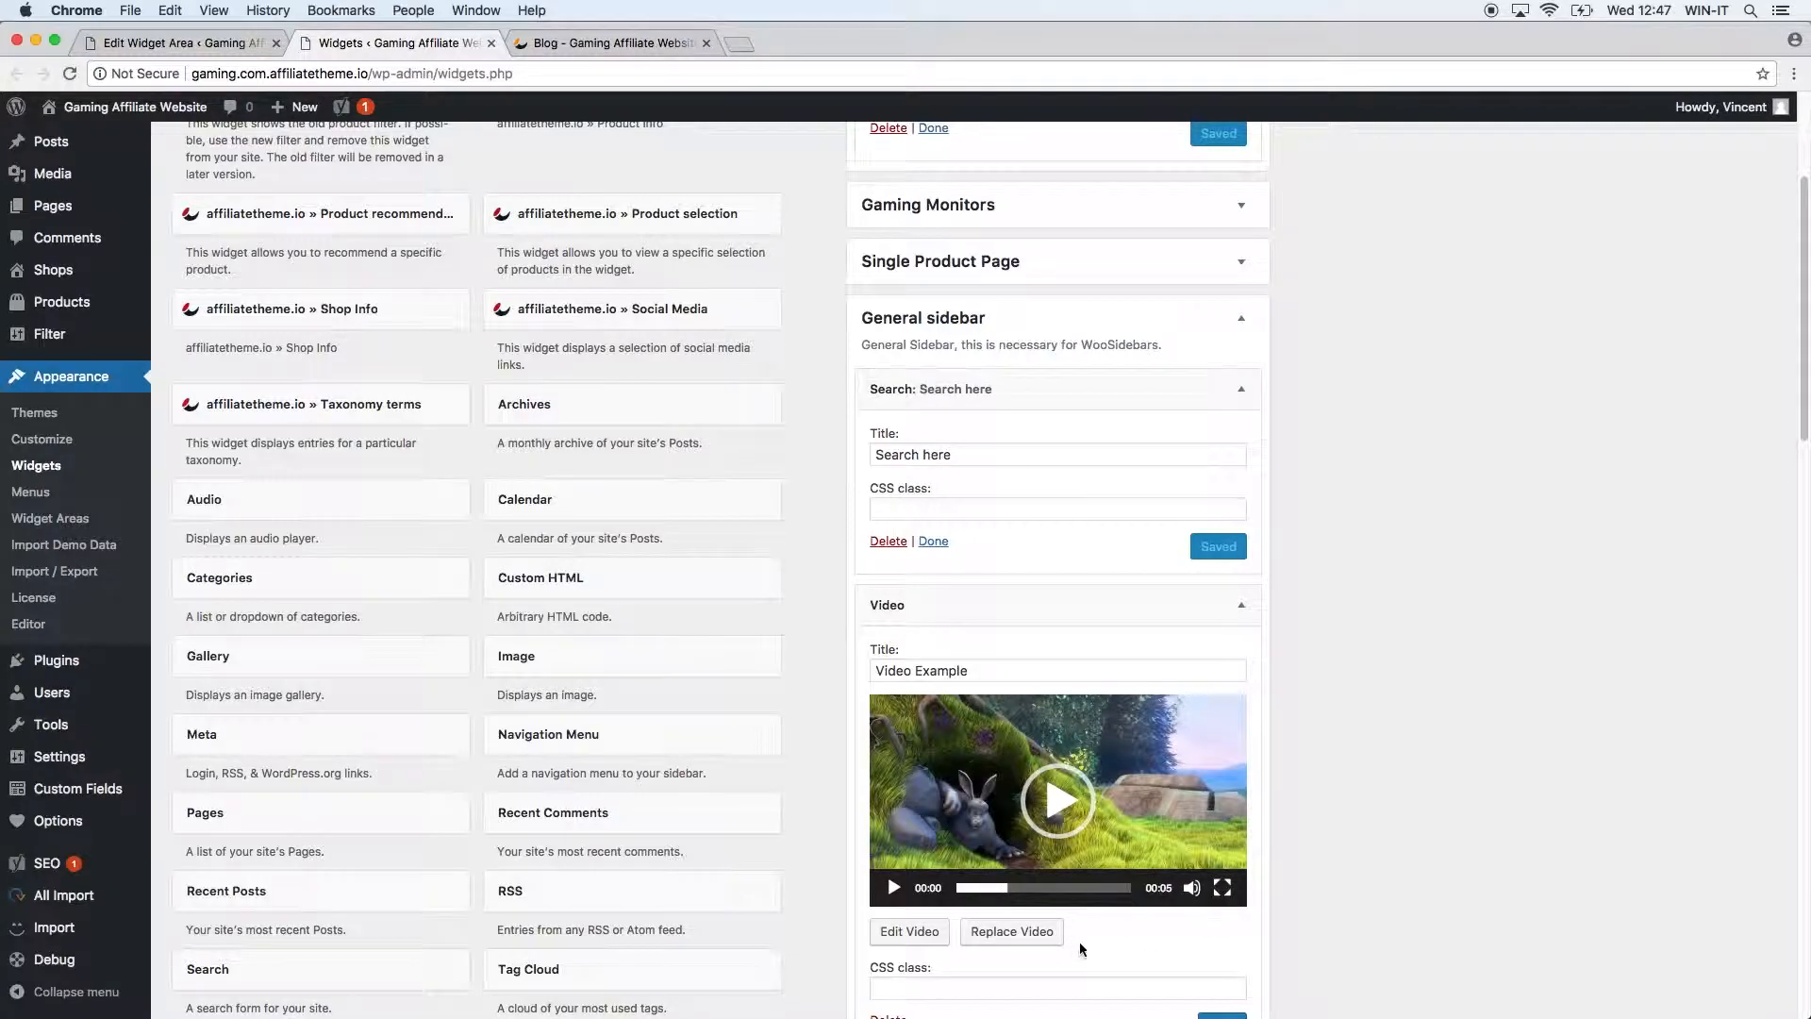
scroll(1271, 932, "down", 4)
left_click(1222, 647)
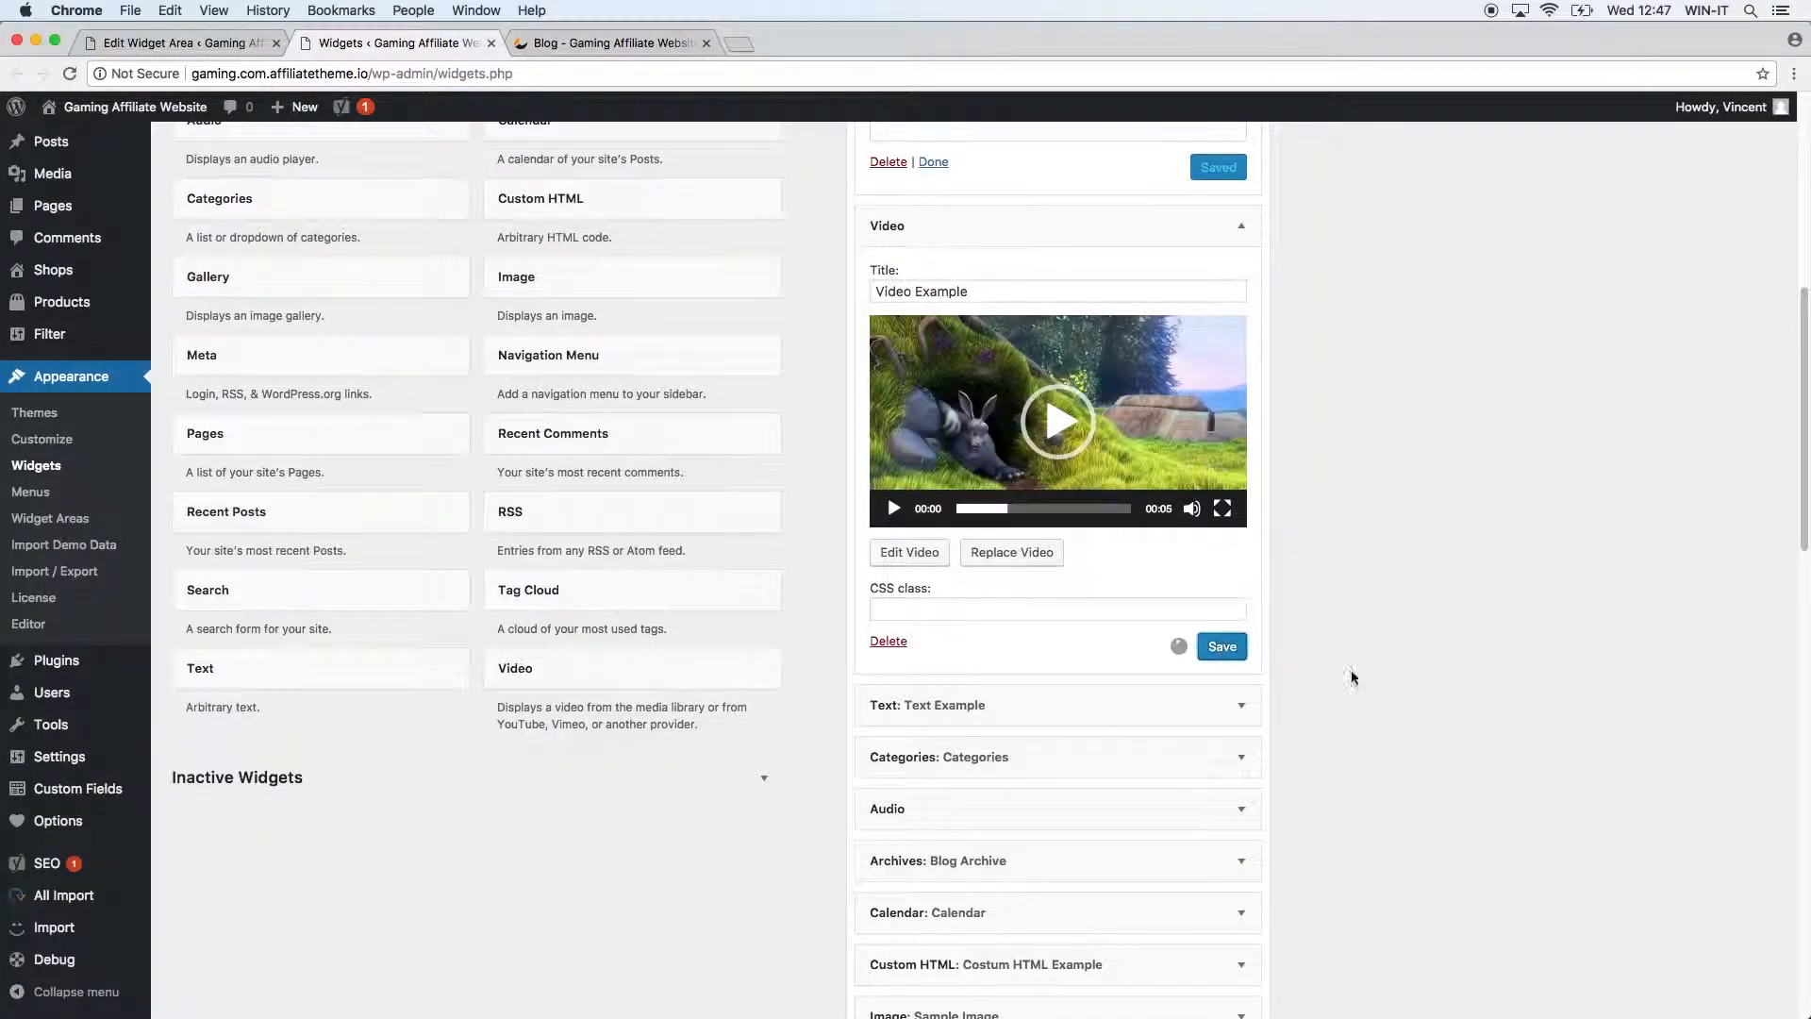
left_click(517, 40)
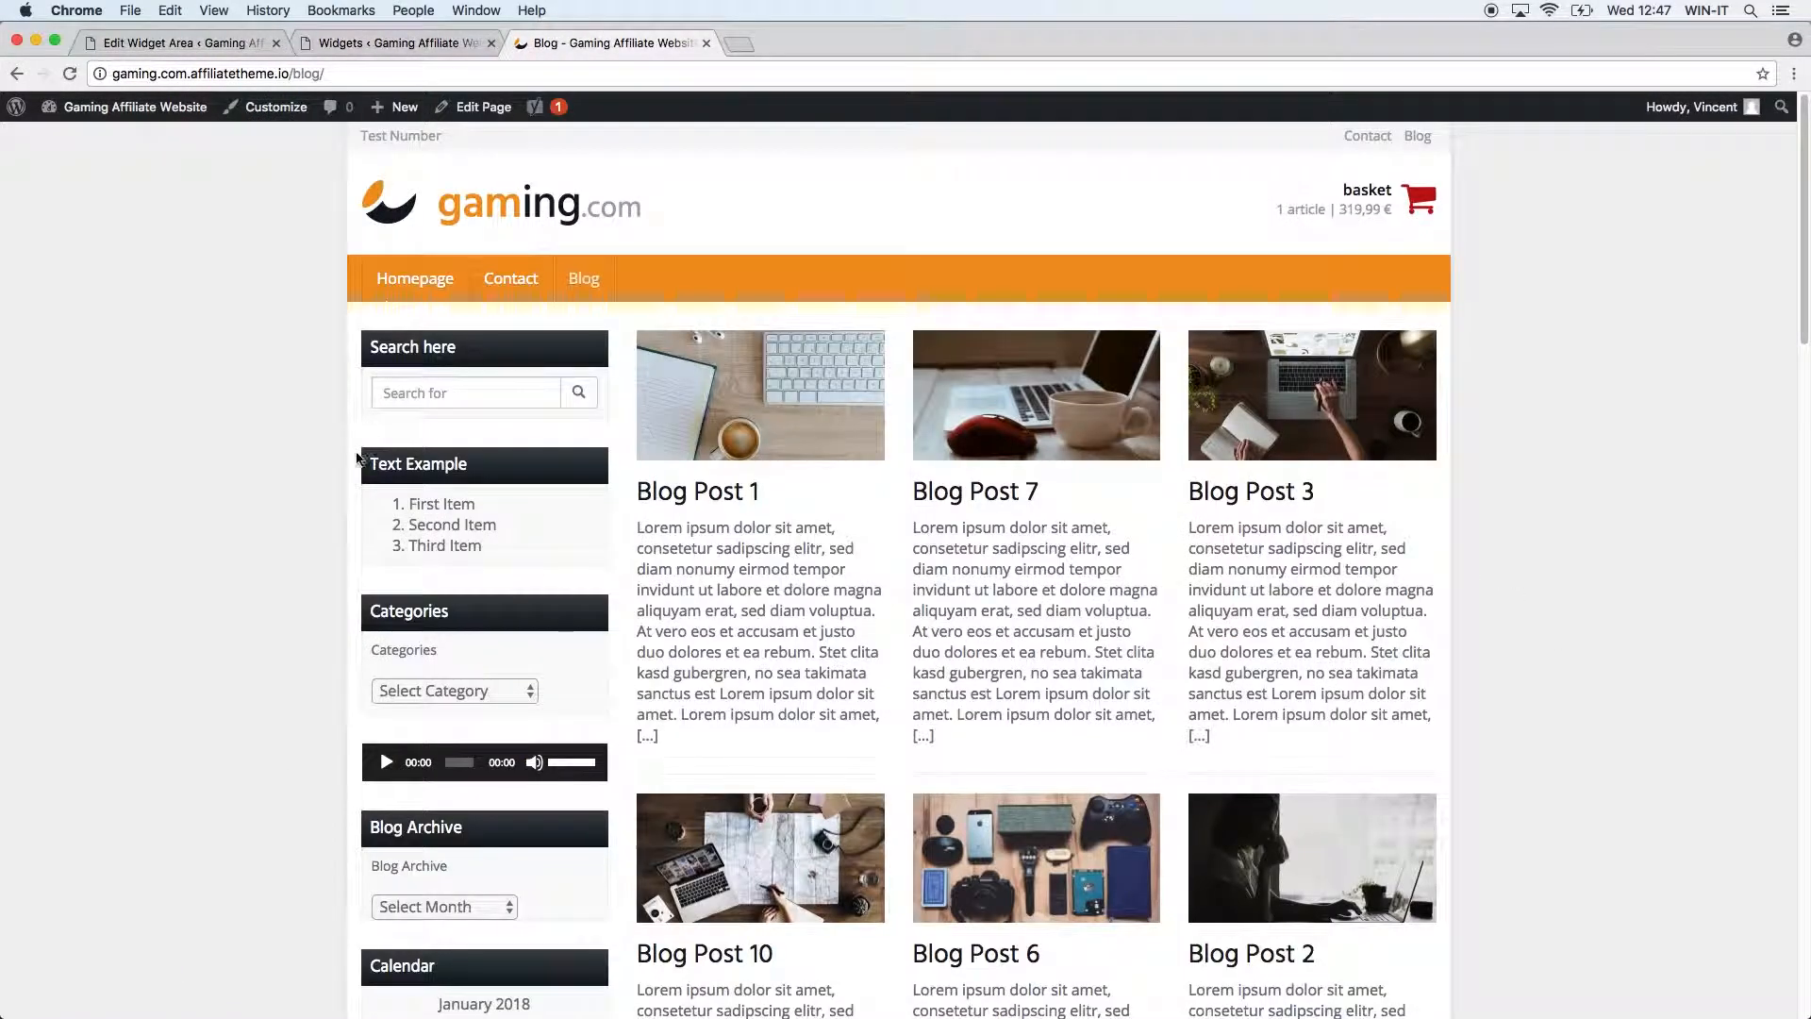
left_click(69, 72)
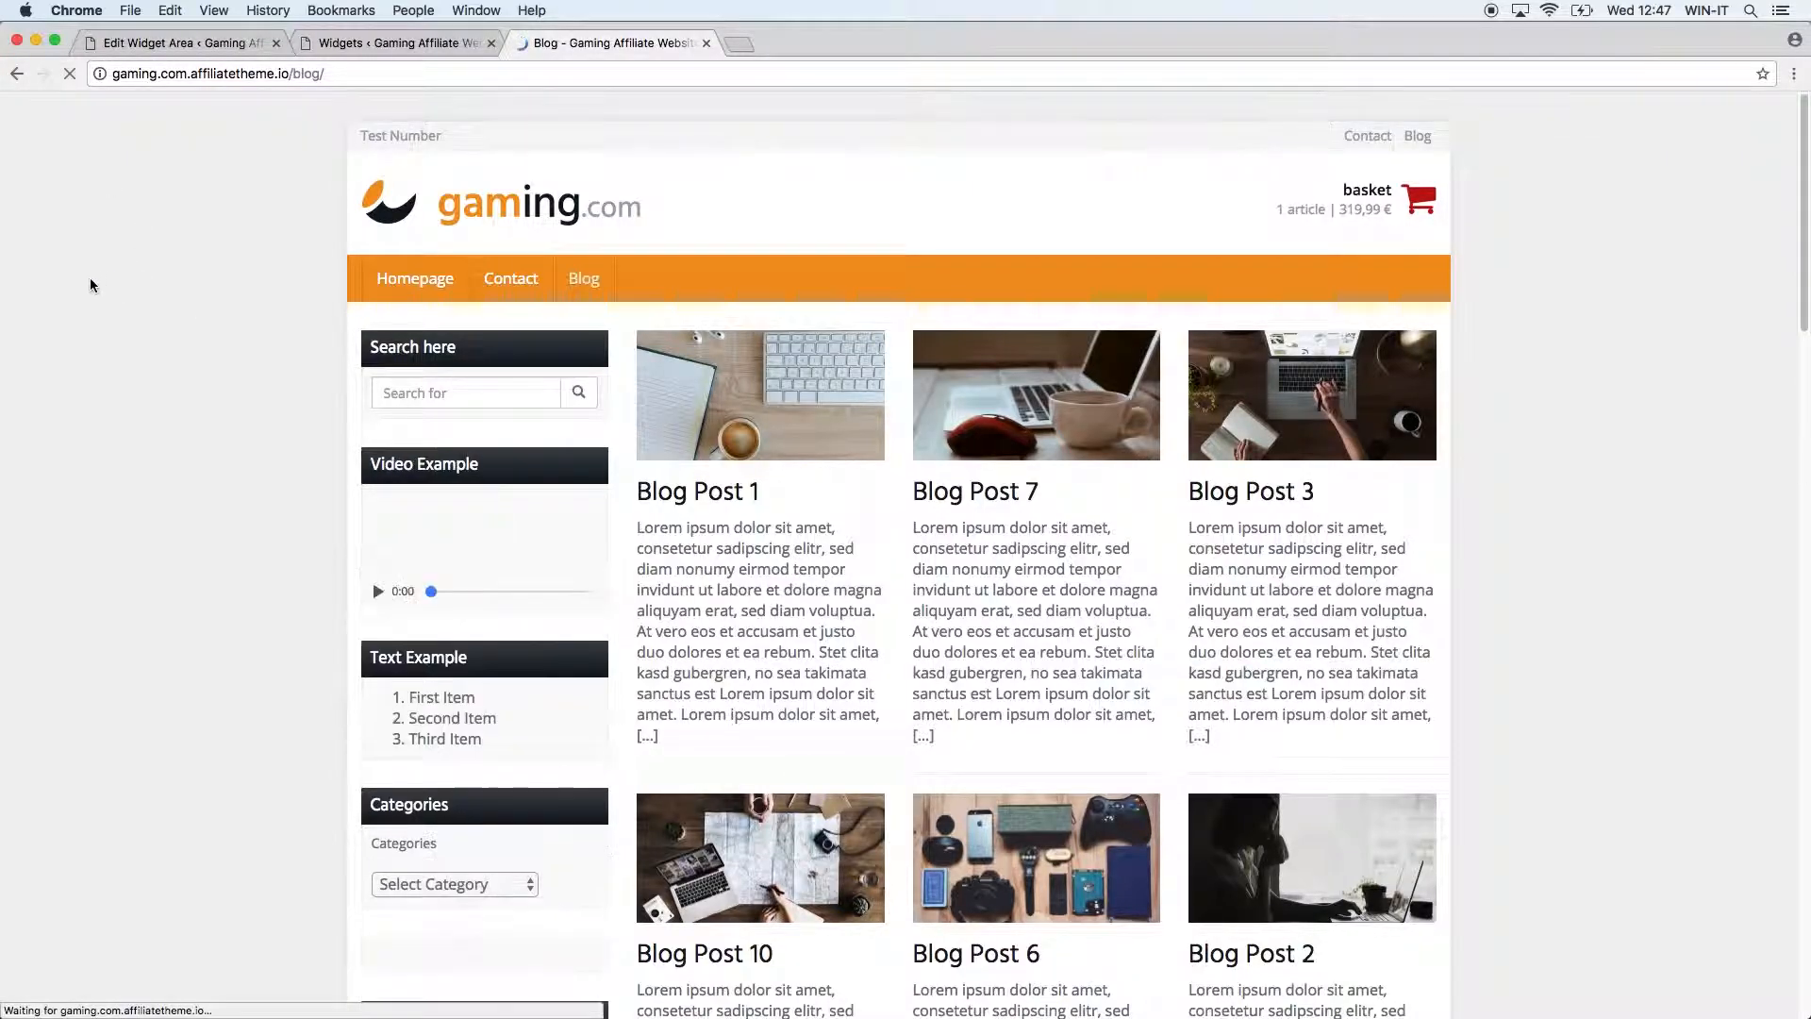
left_click(486, 552)
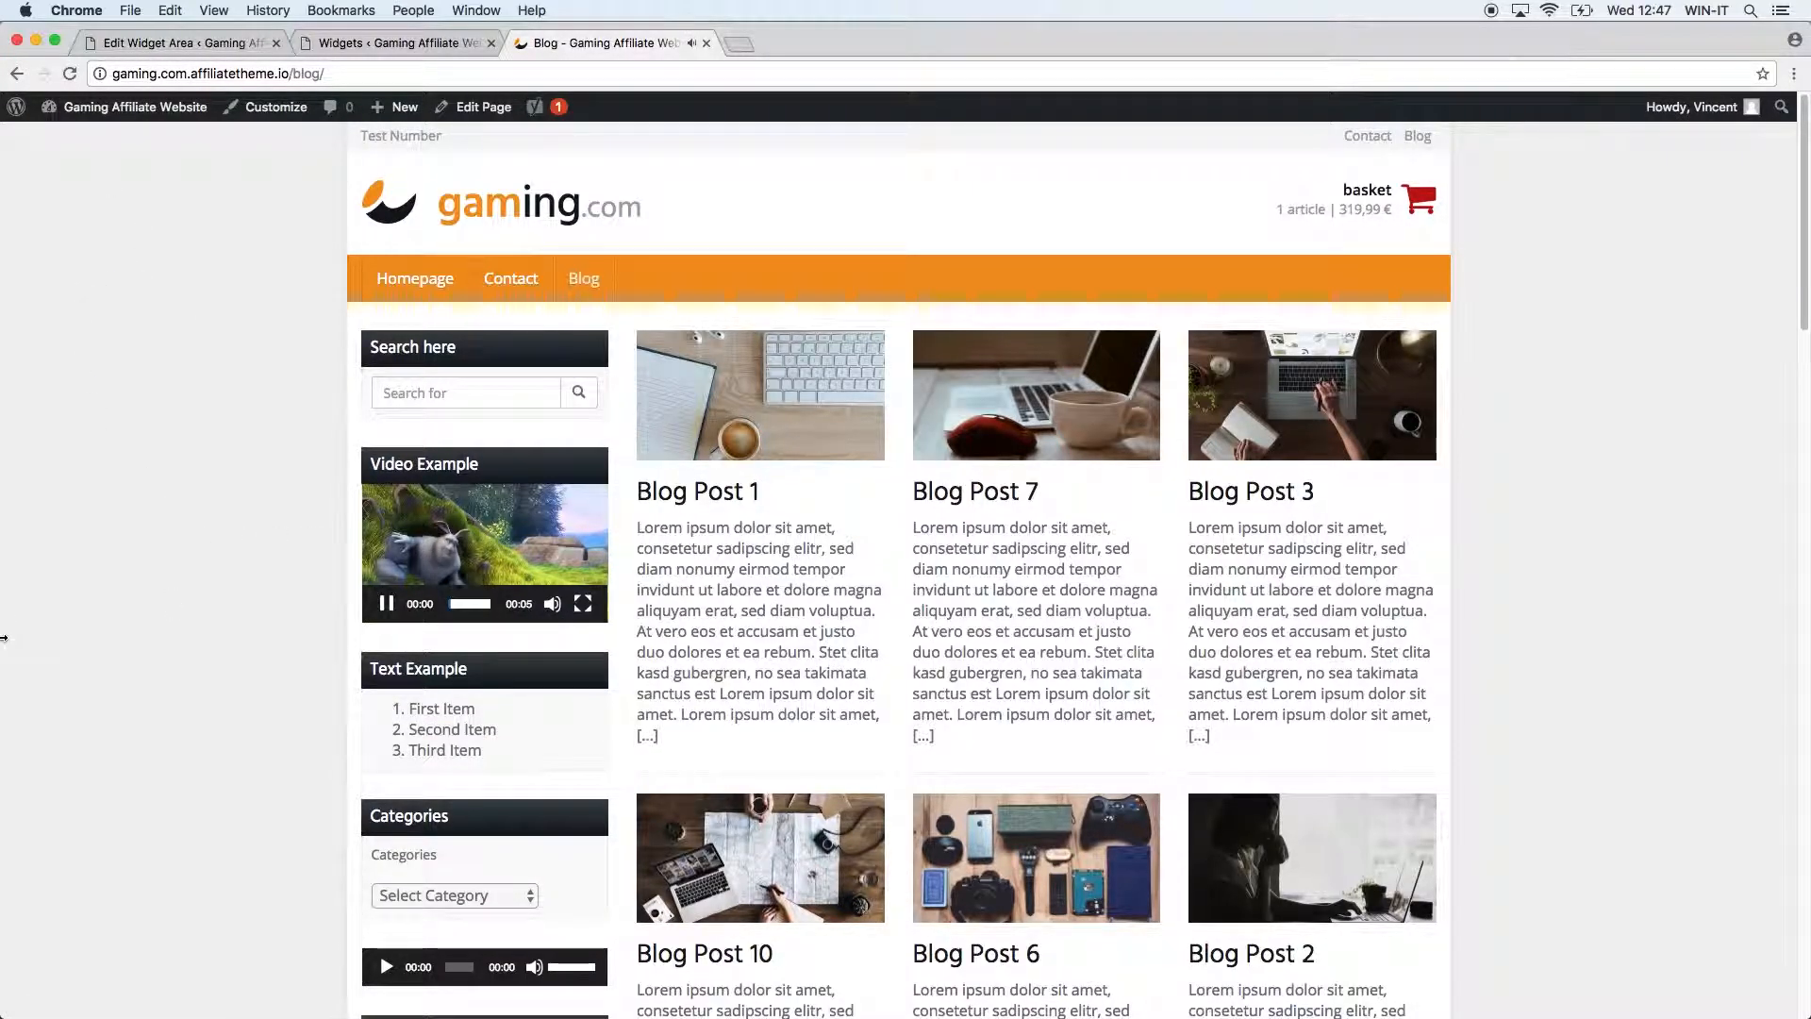
left_click(583, 603)
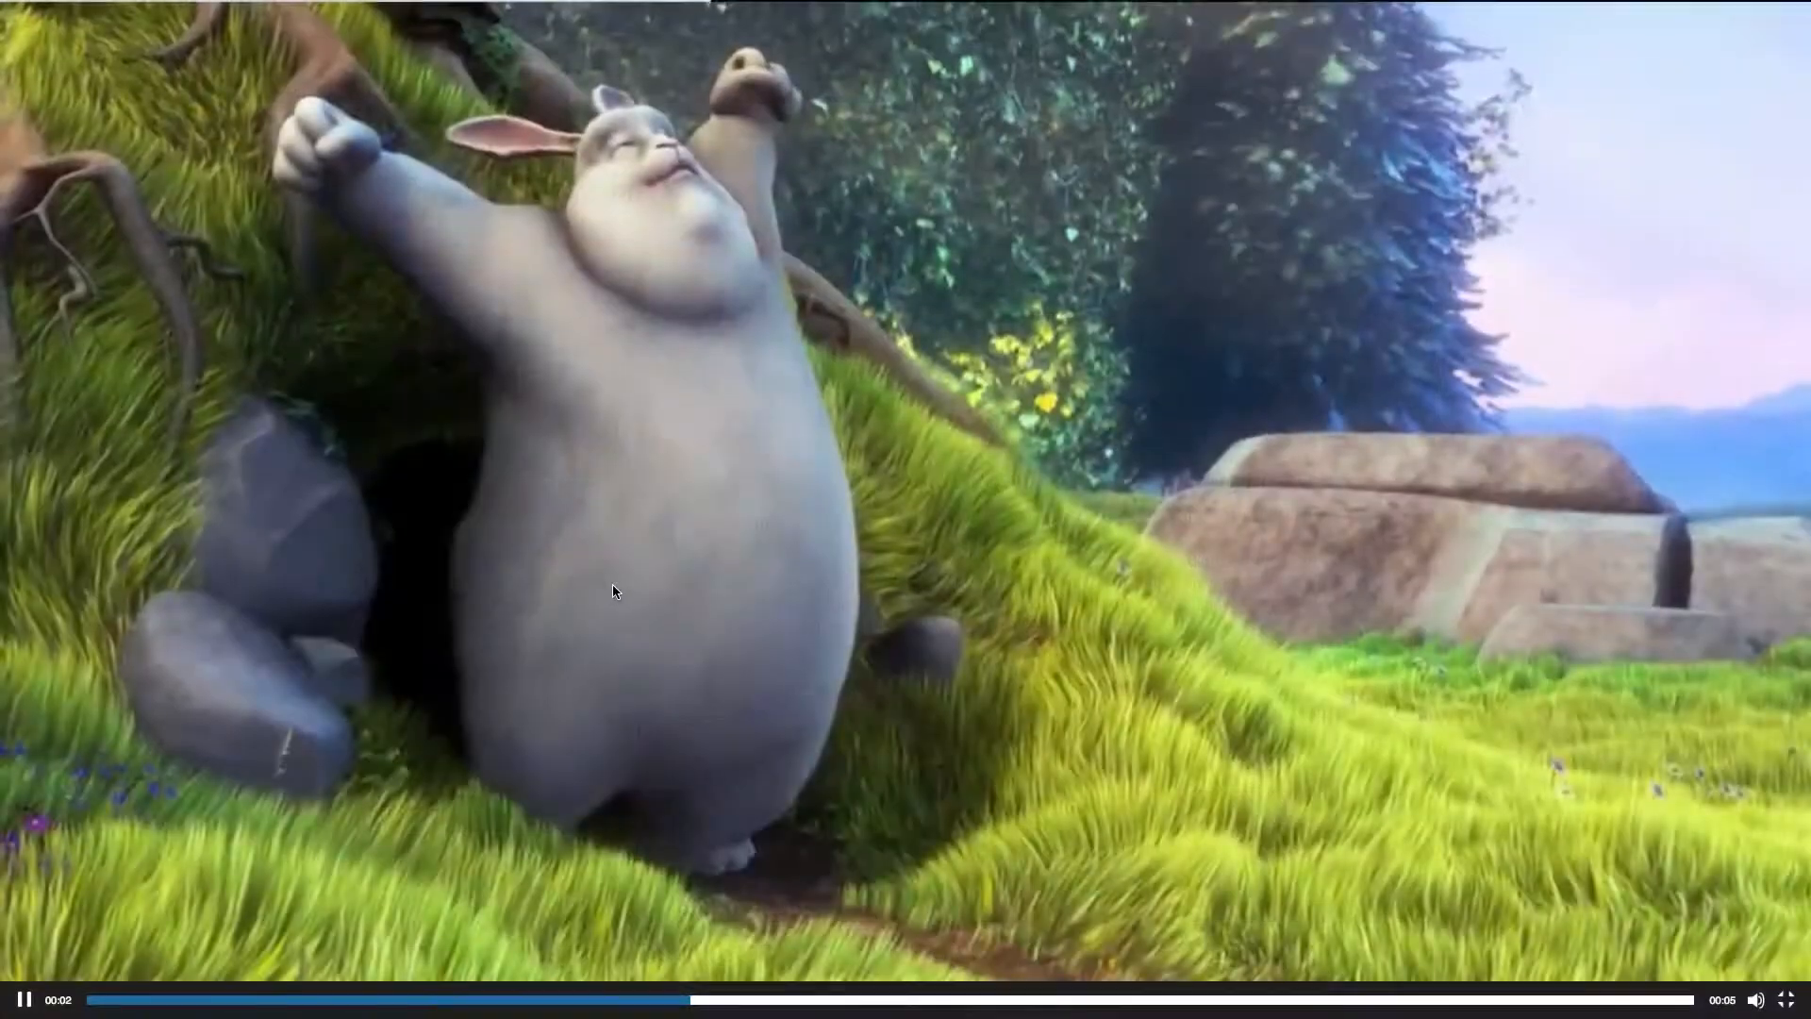
key("Escape")
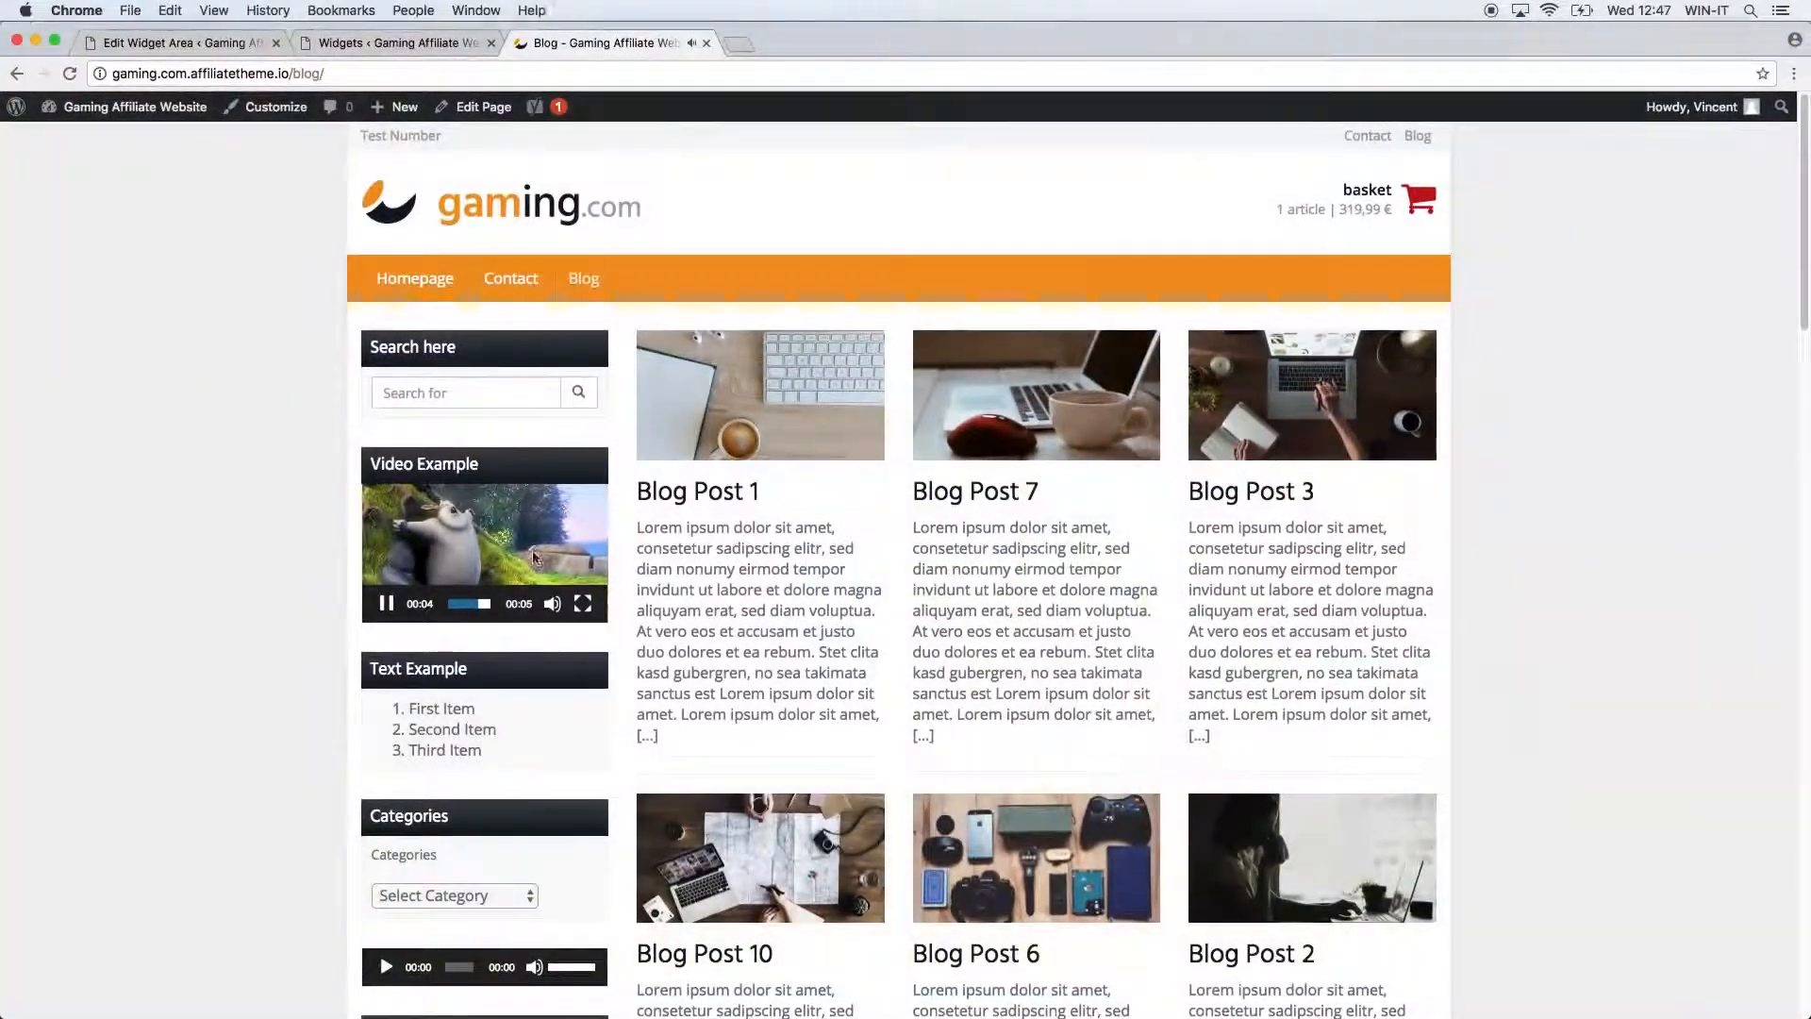
left_click(387, 604)
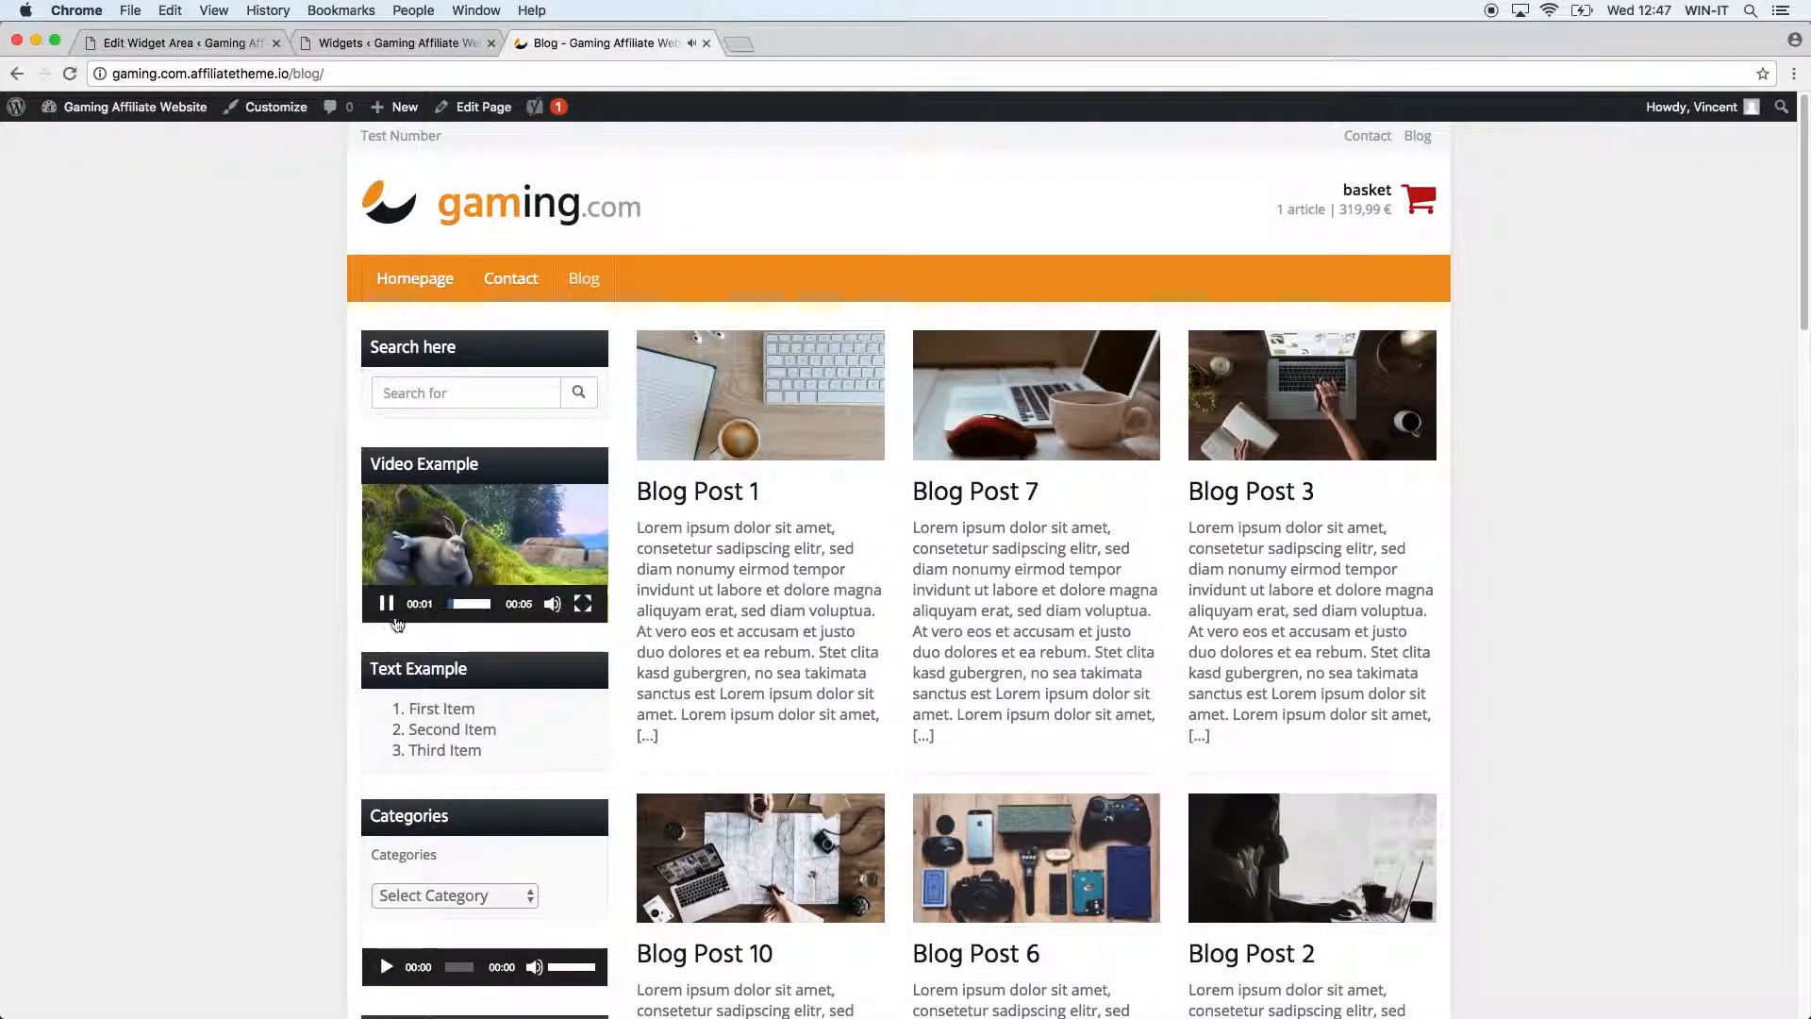
left_click(415, 42)
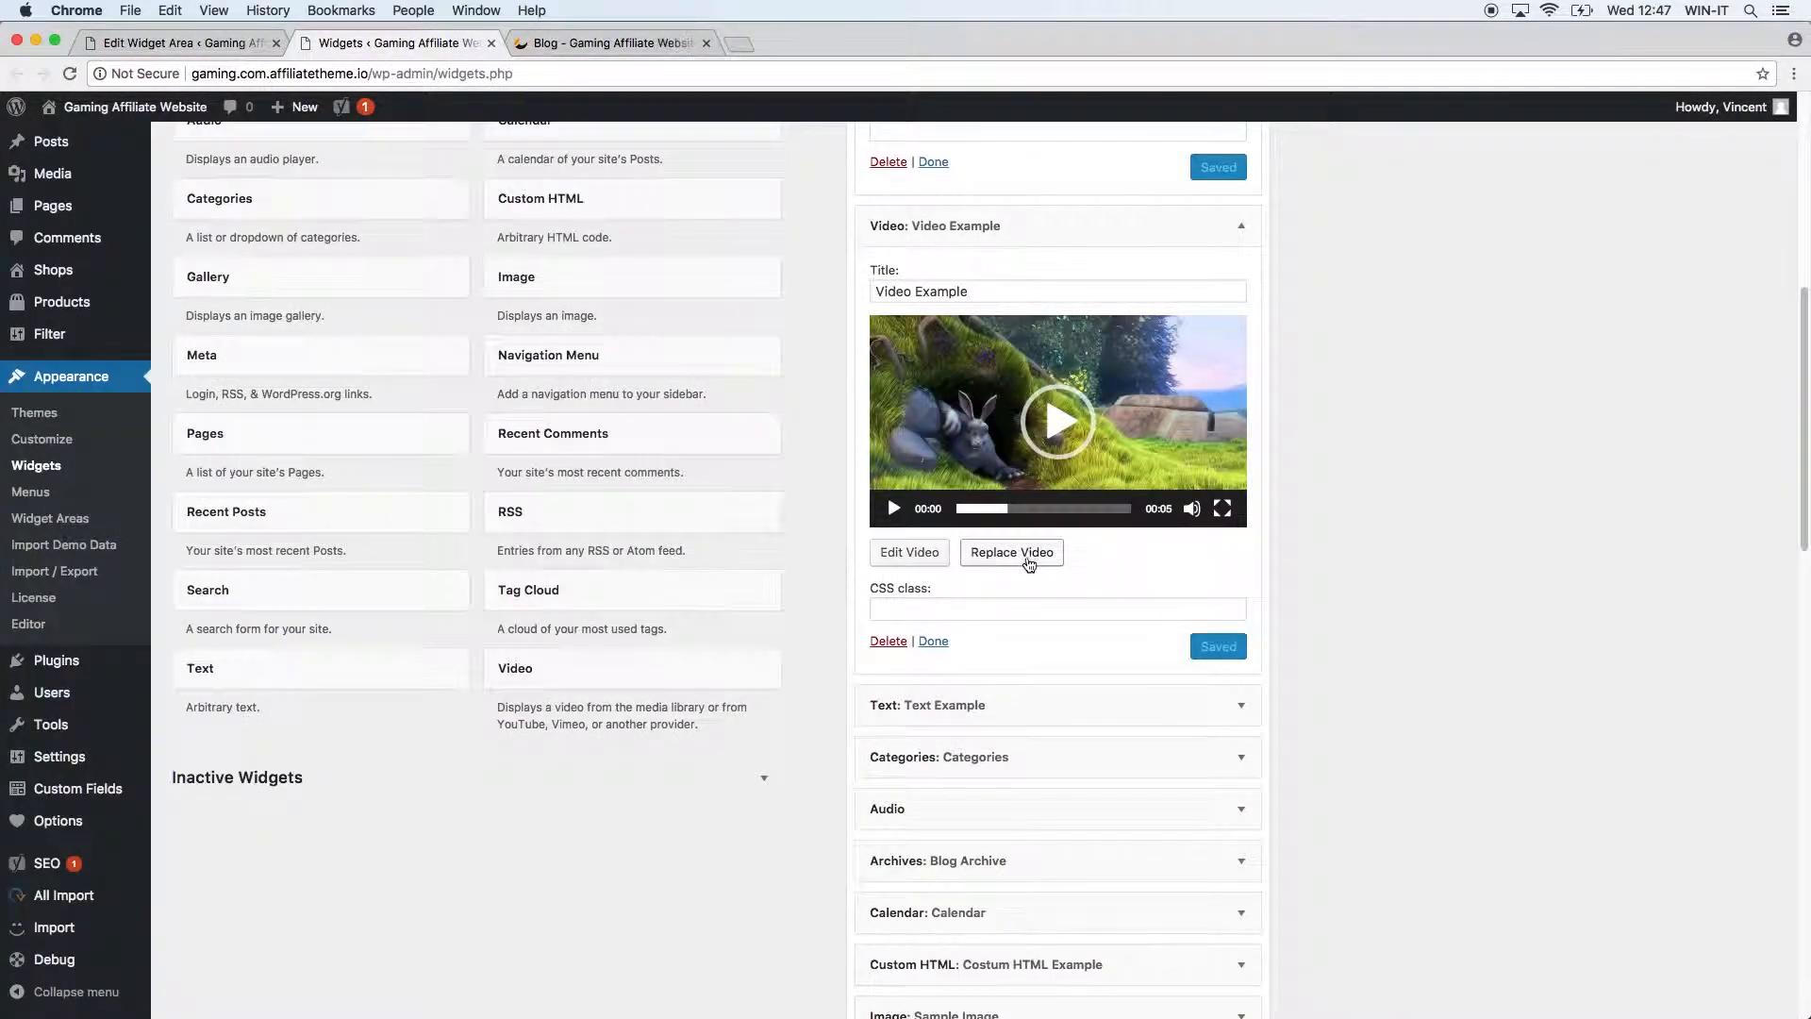
Bring up the Insert from URL panel to replace the widget video, and start a new YouTube tab.
left_click(992, 550)
left_click(145, 201)
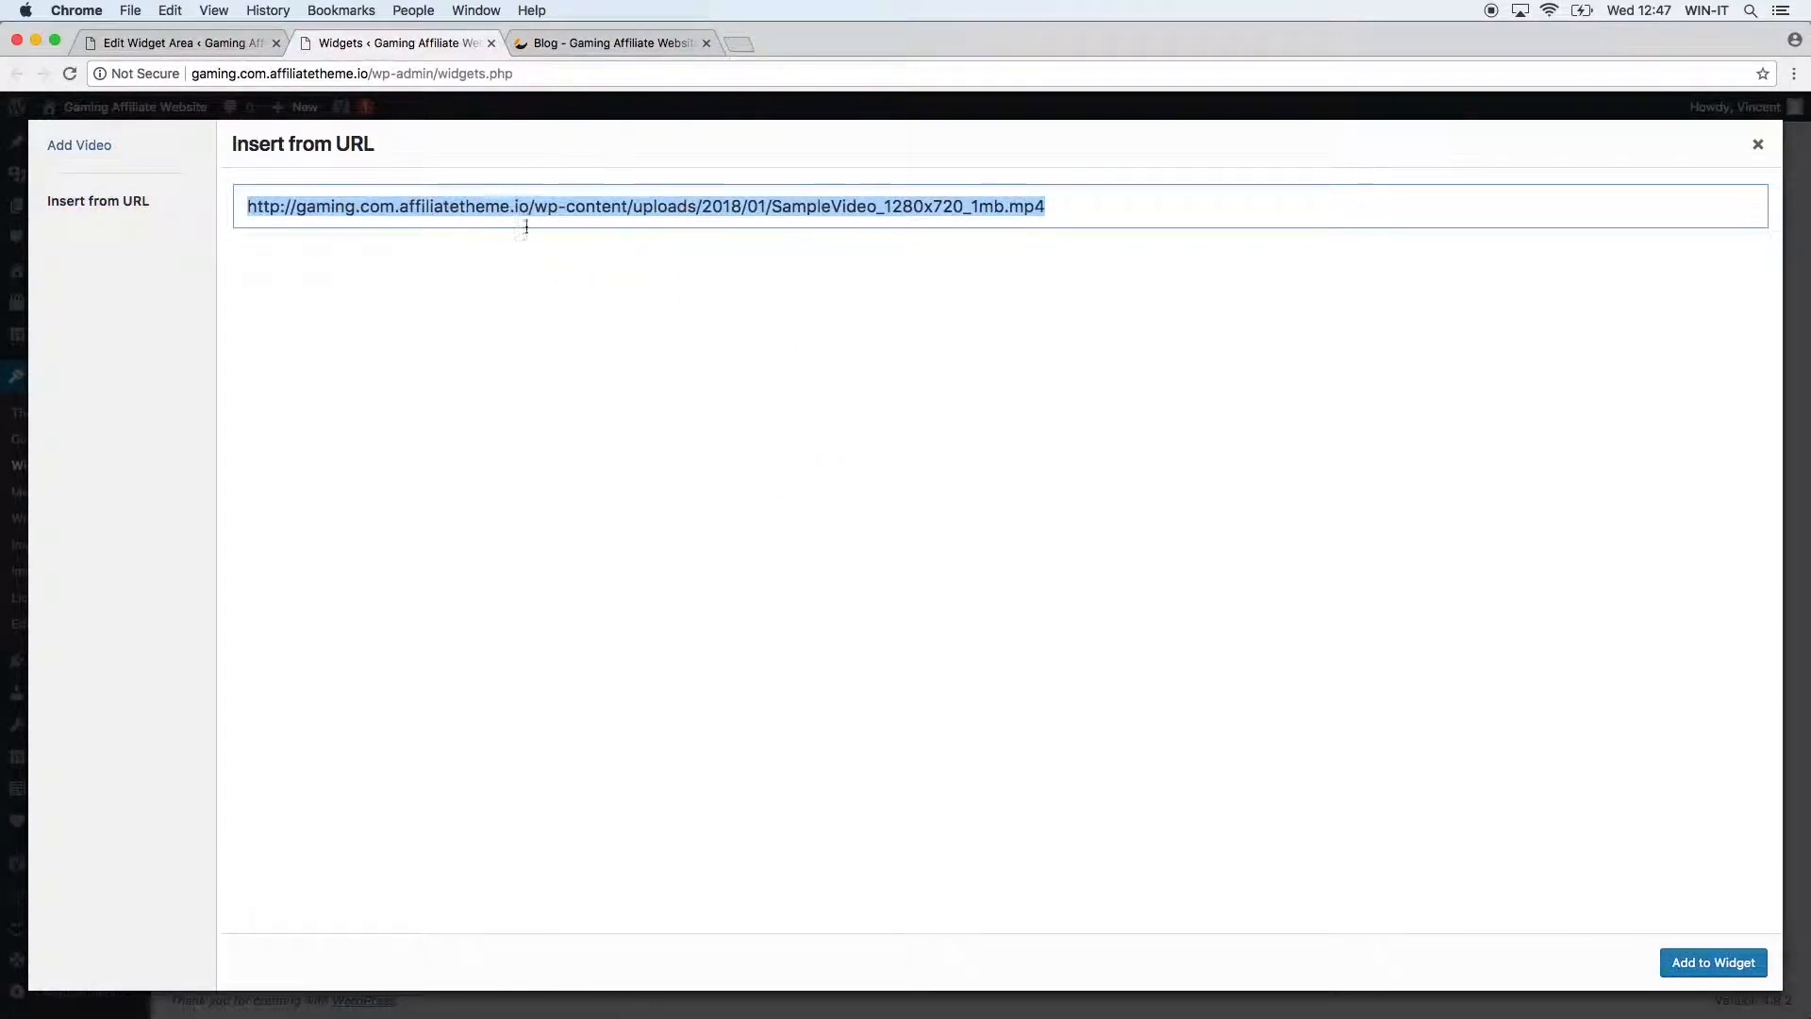
left_click(1130, 217)
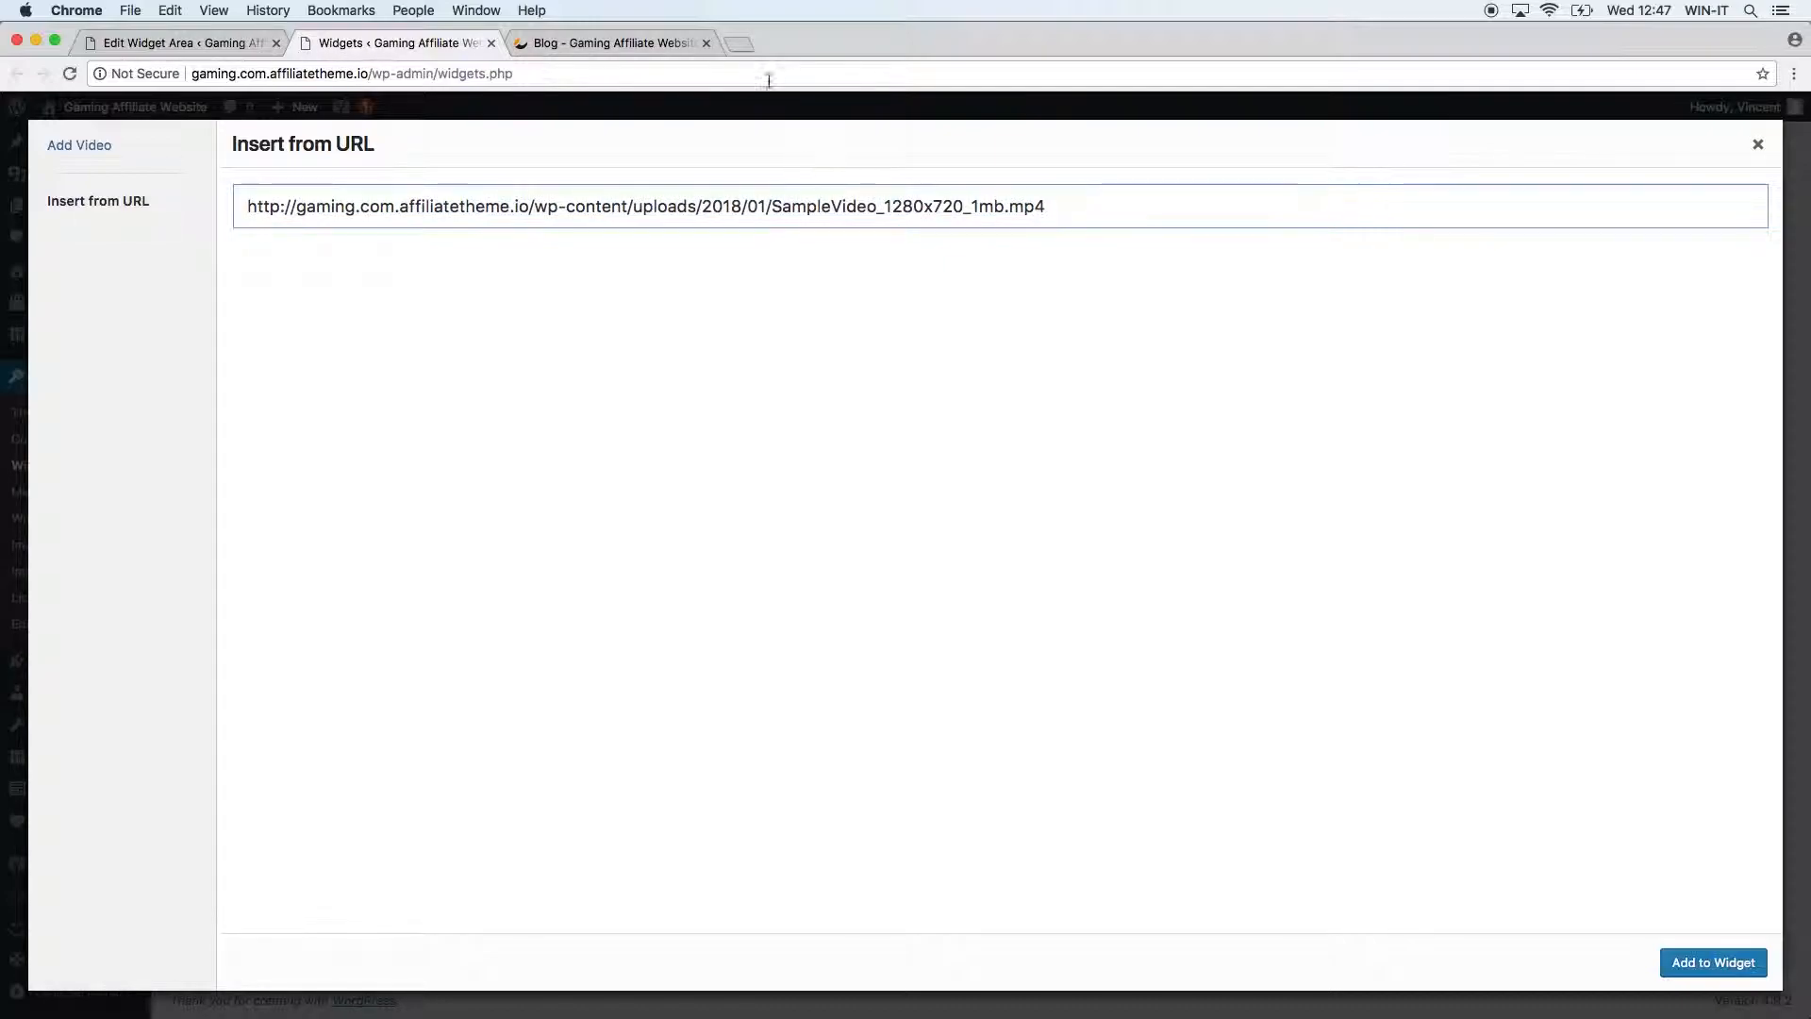
left_click(749, 48)
type("yout")
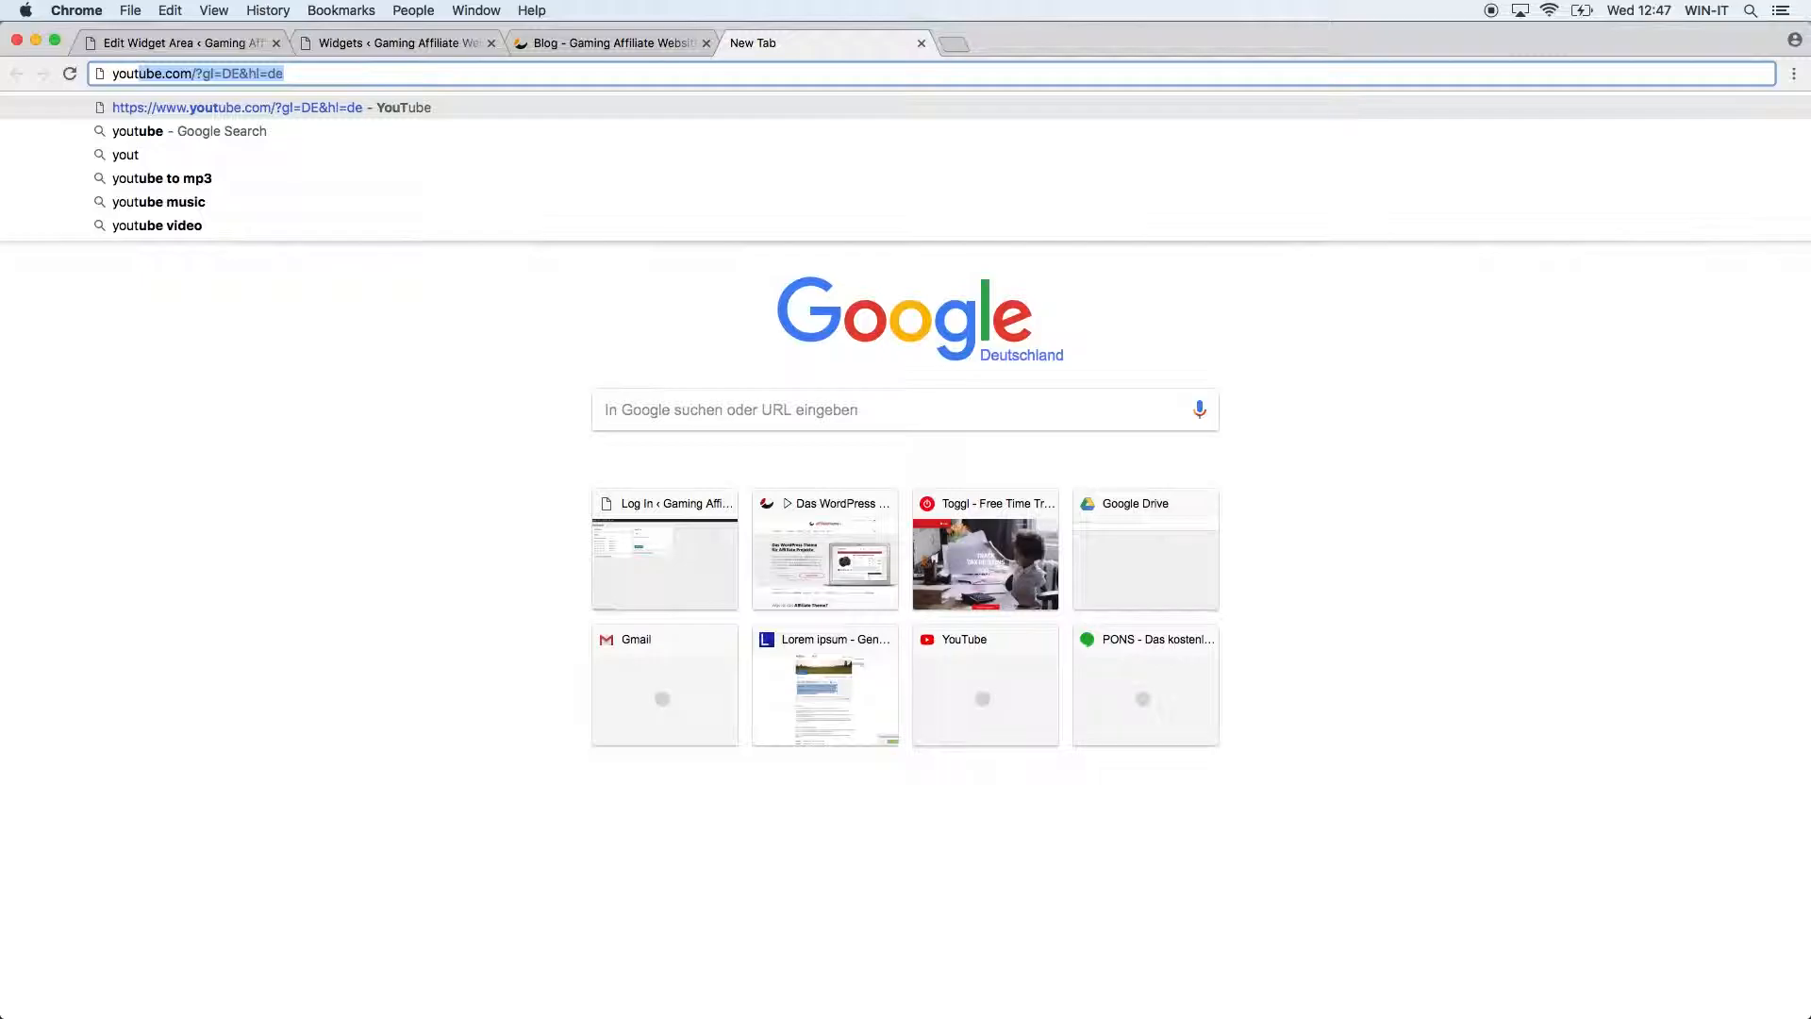
On YouTube, search for 'affiliate theme io', declining the notifications prompt.
key("Return")
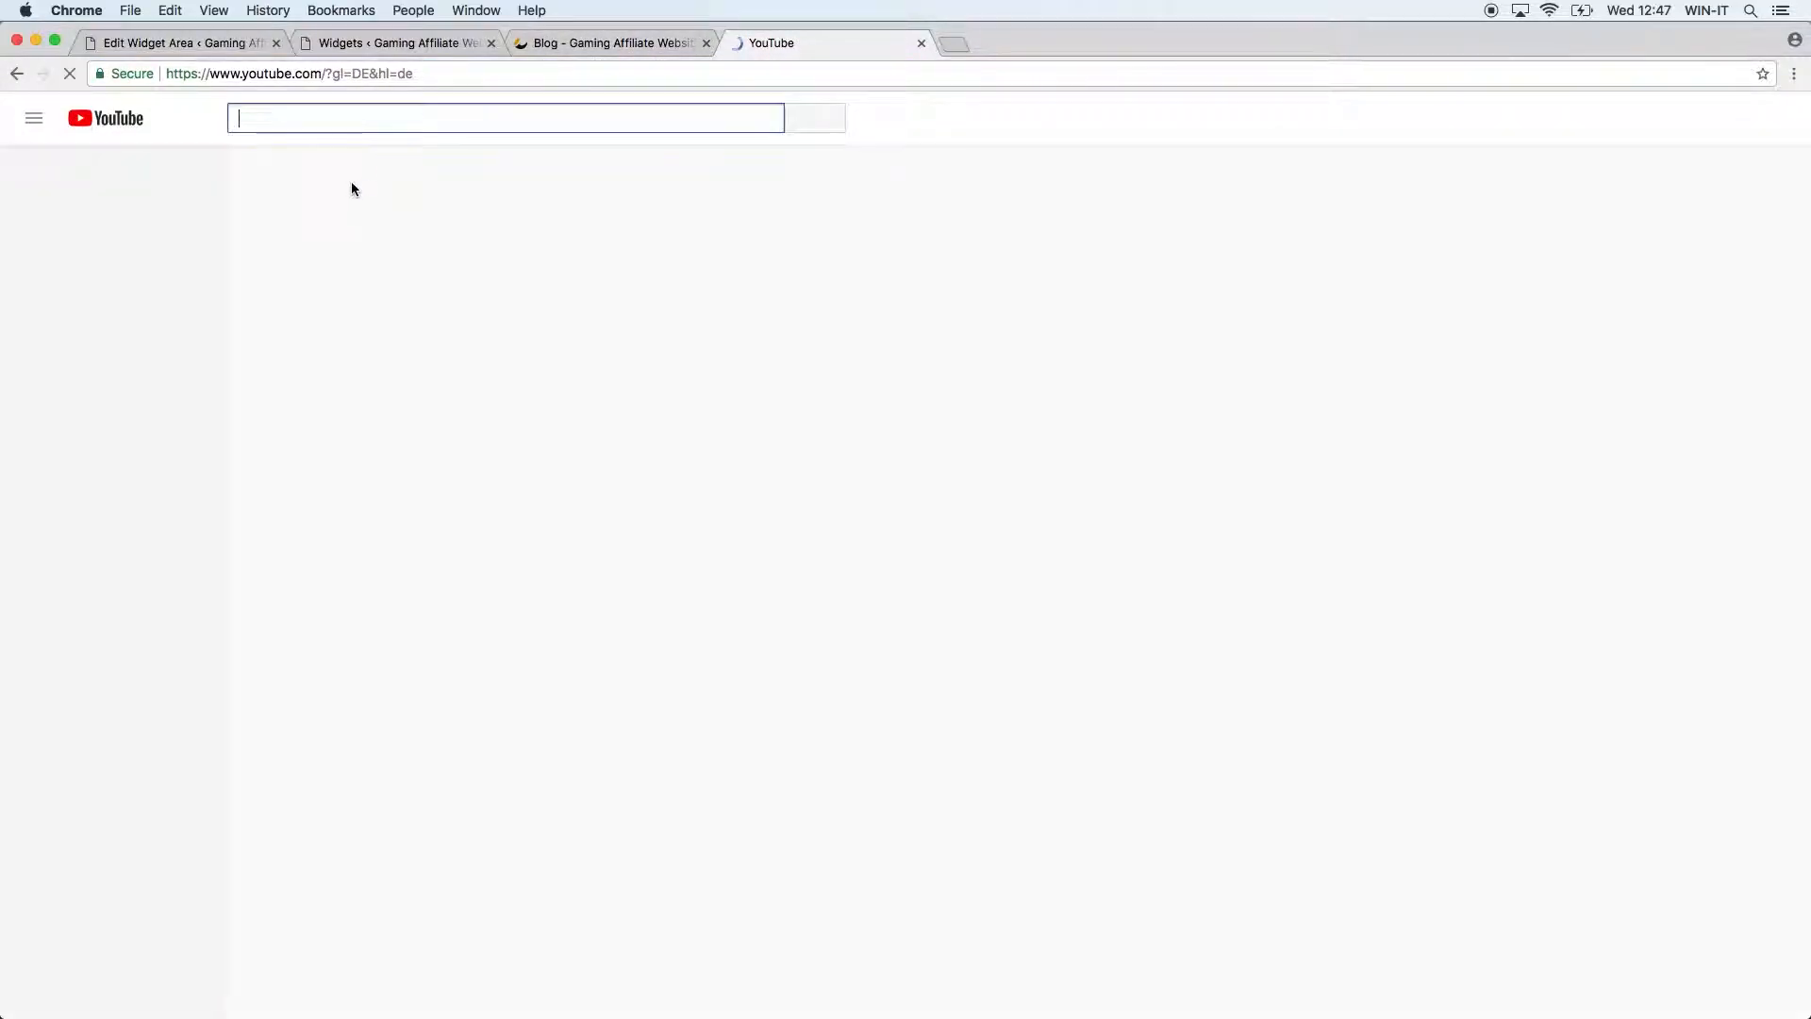
type("aff")
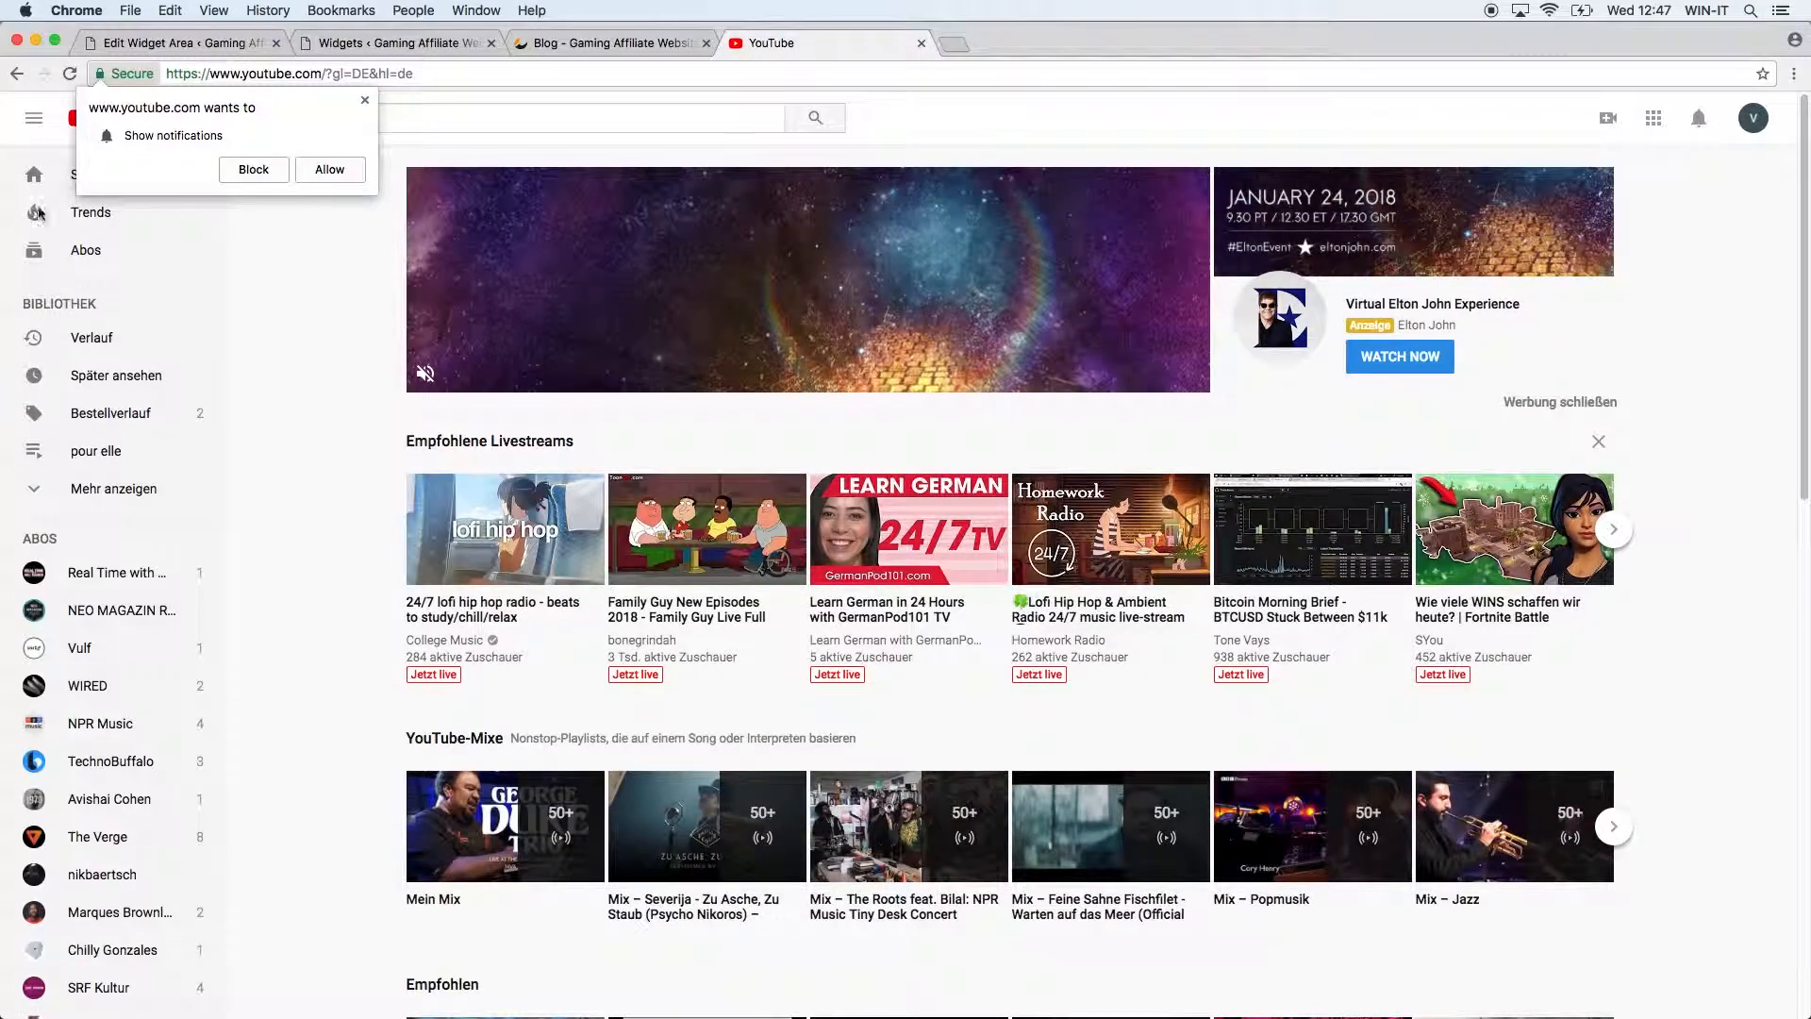
left_click(365, 100)
type("iliat")
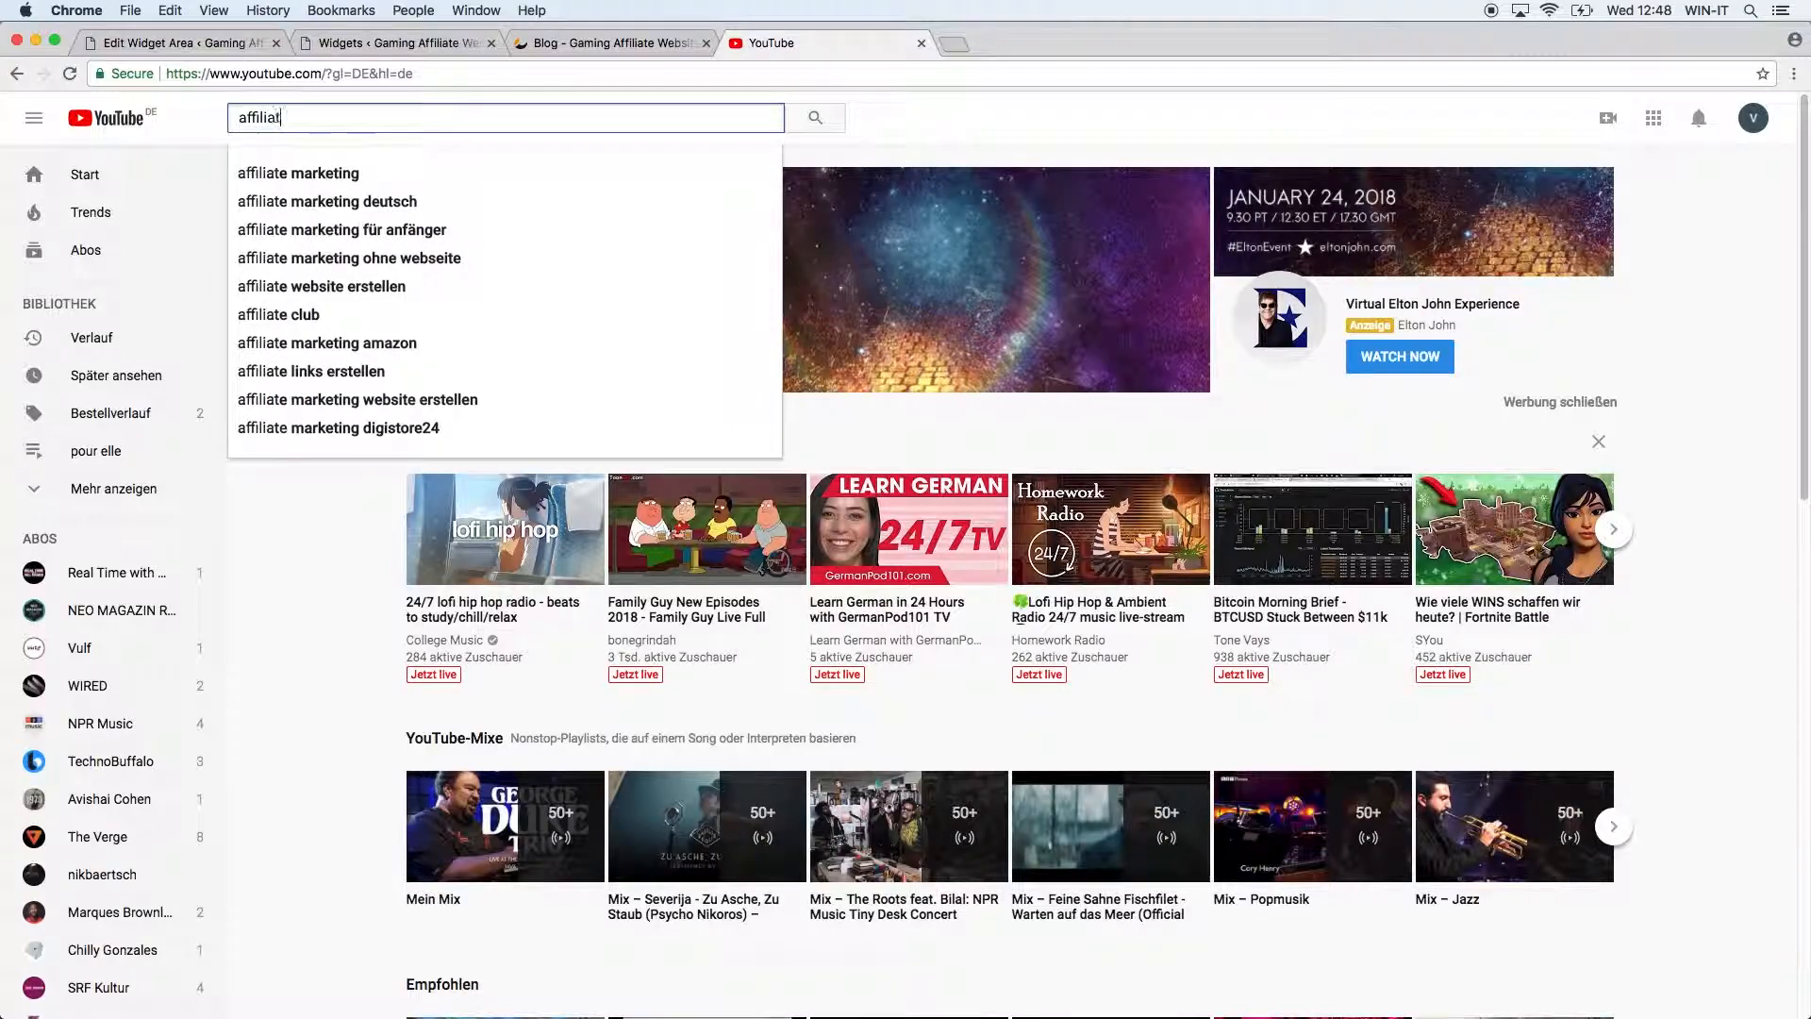
type("e theme io")
key("Return")
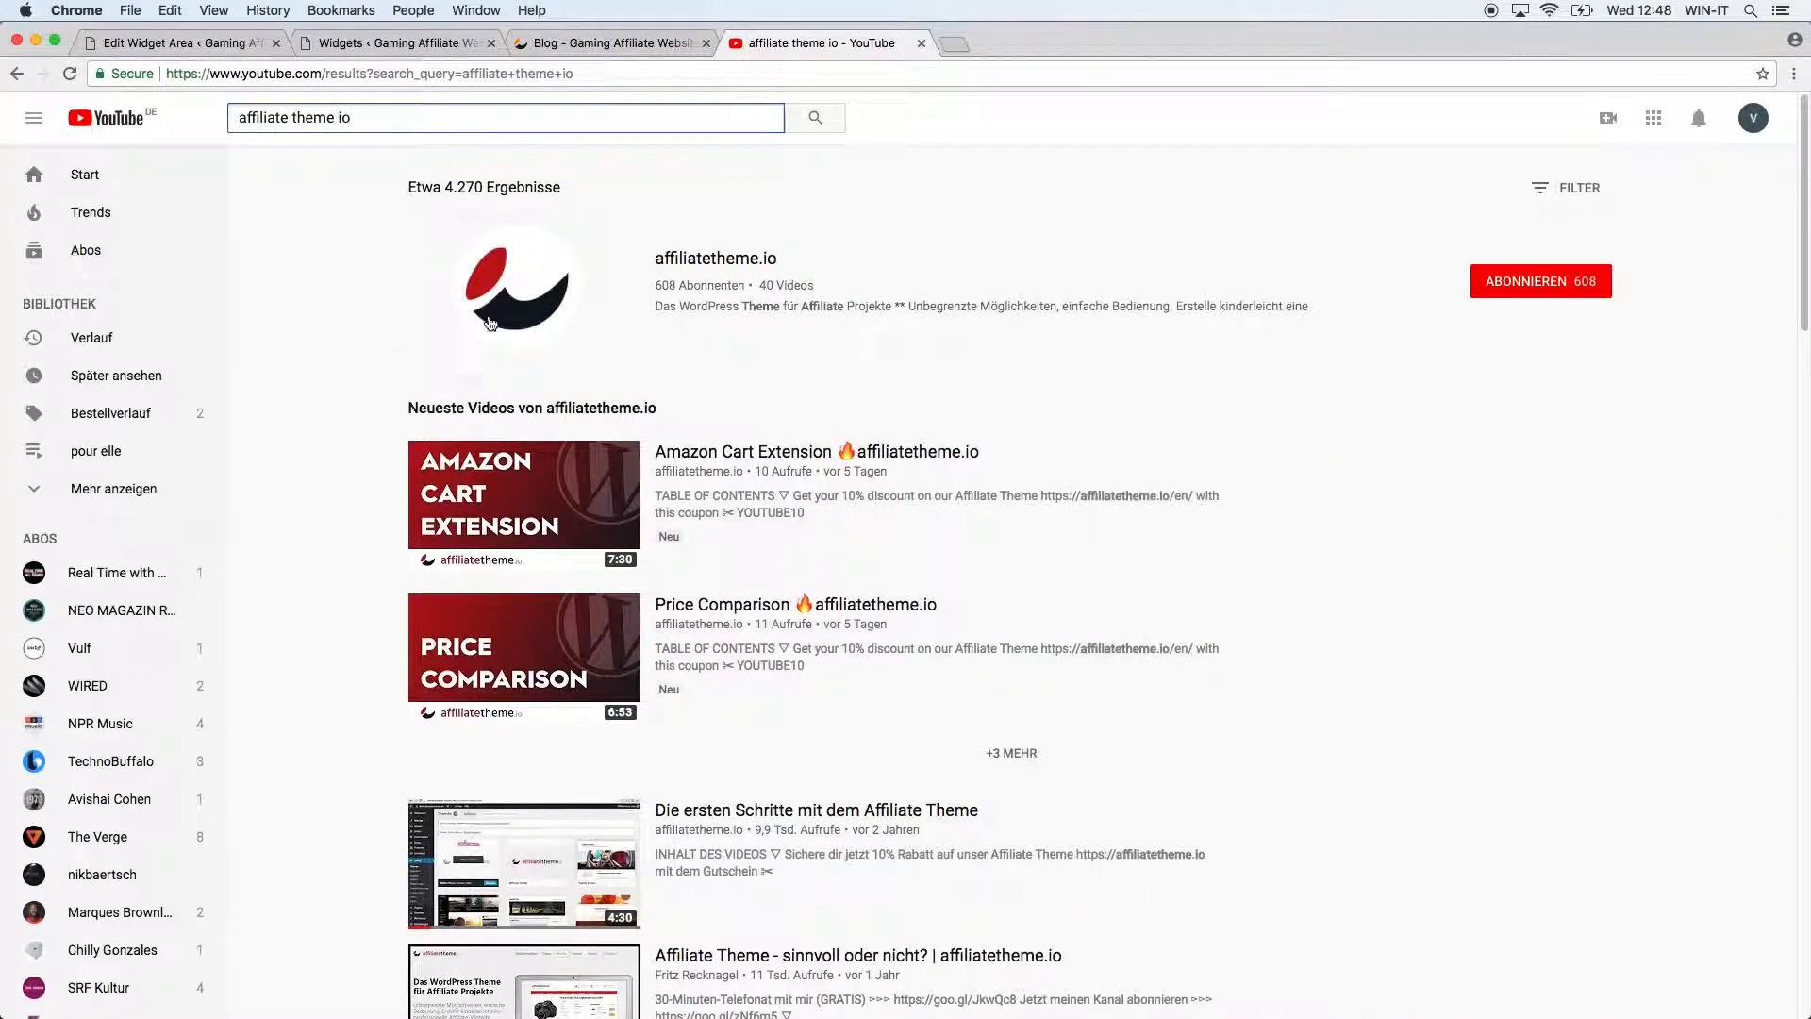
Open affiliatetheme.io's 'First steps with the Affiliate Theme' video, paused, and copy its address.
left_click(534, 296)
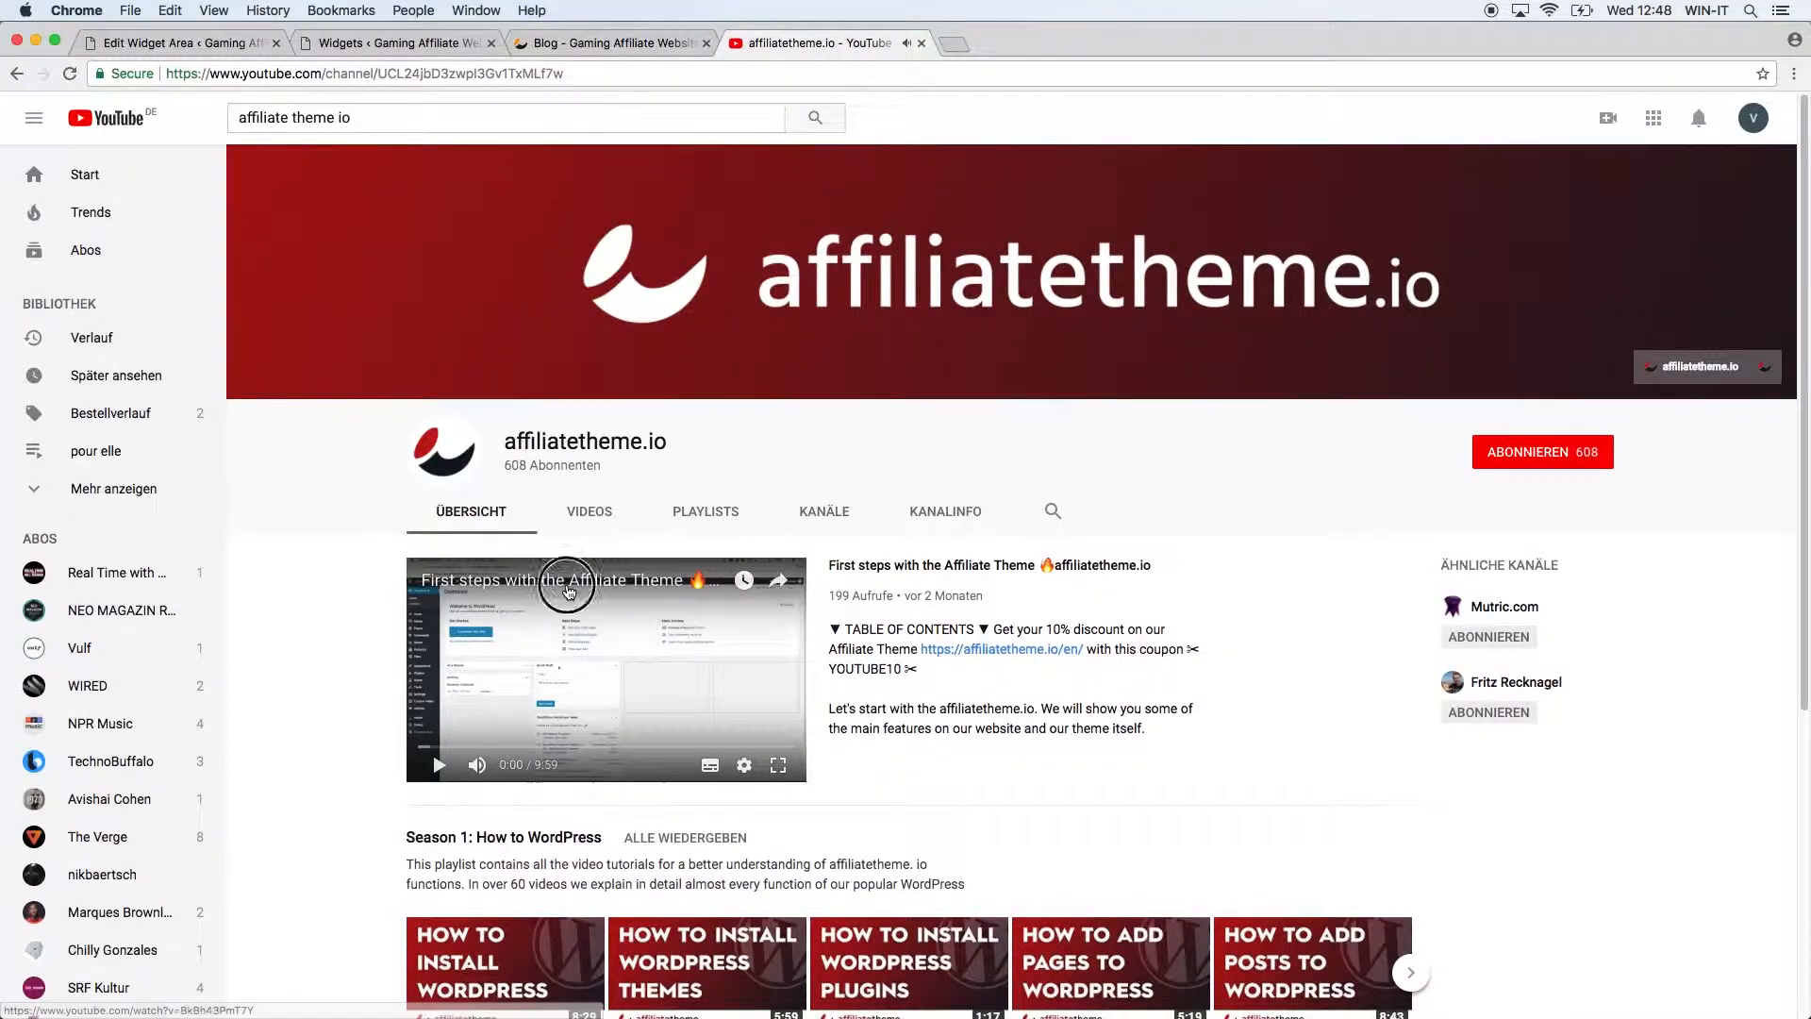
left_click(561, 580)
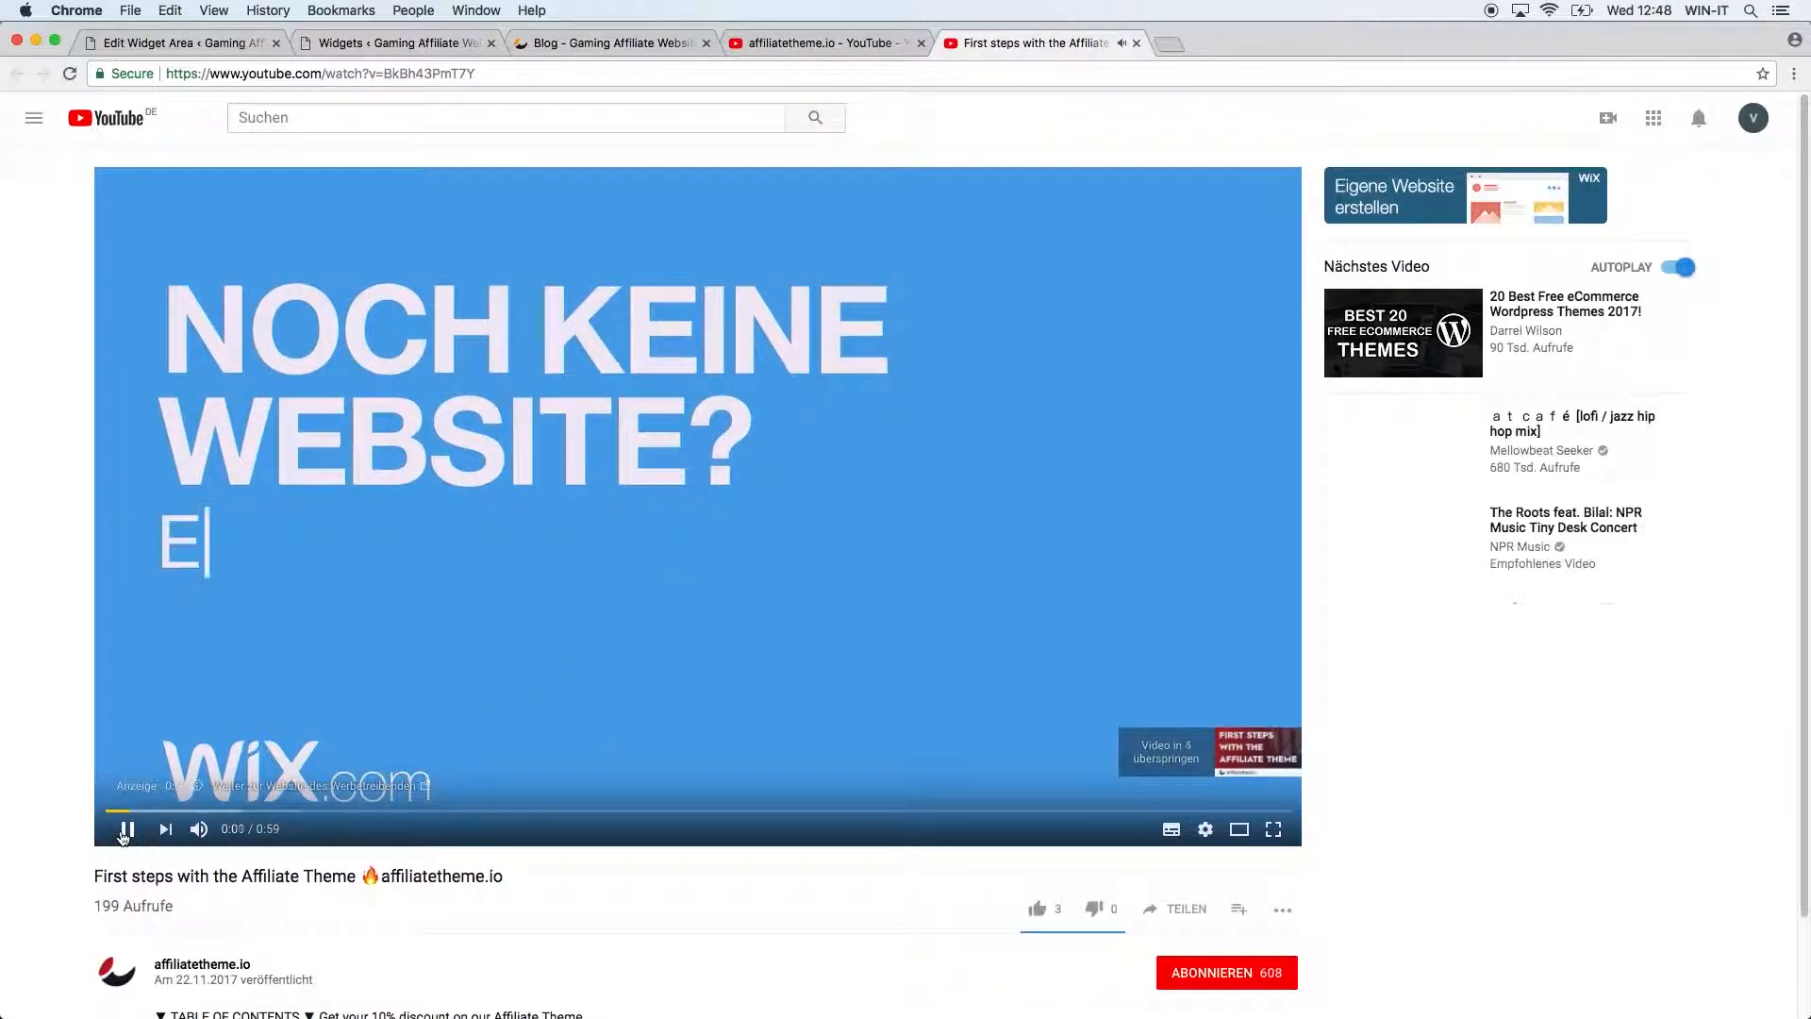
left_click(126, 829)
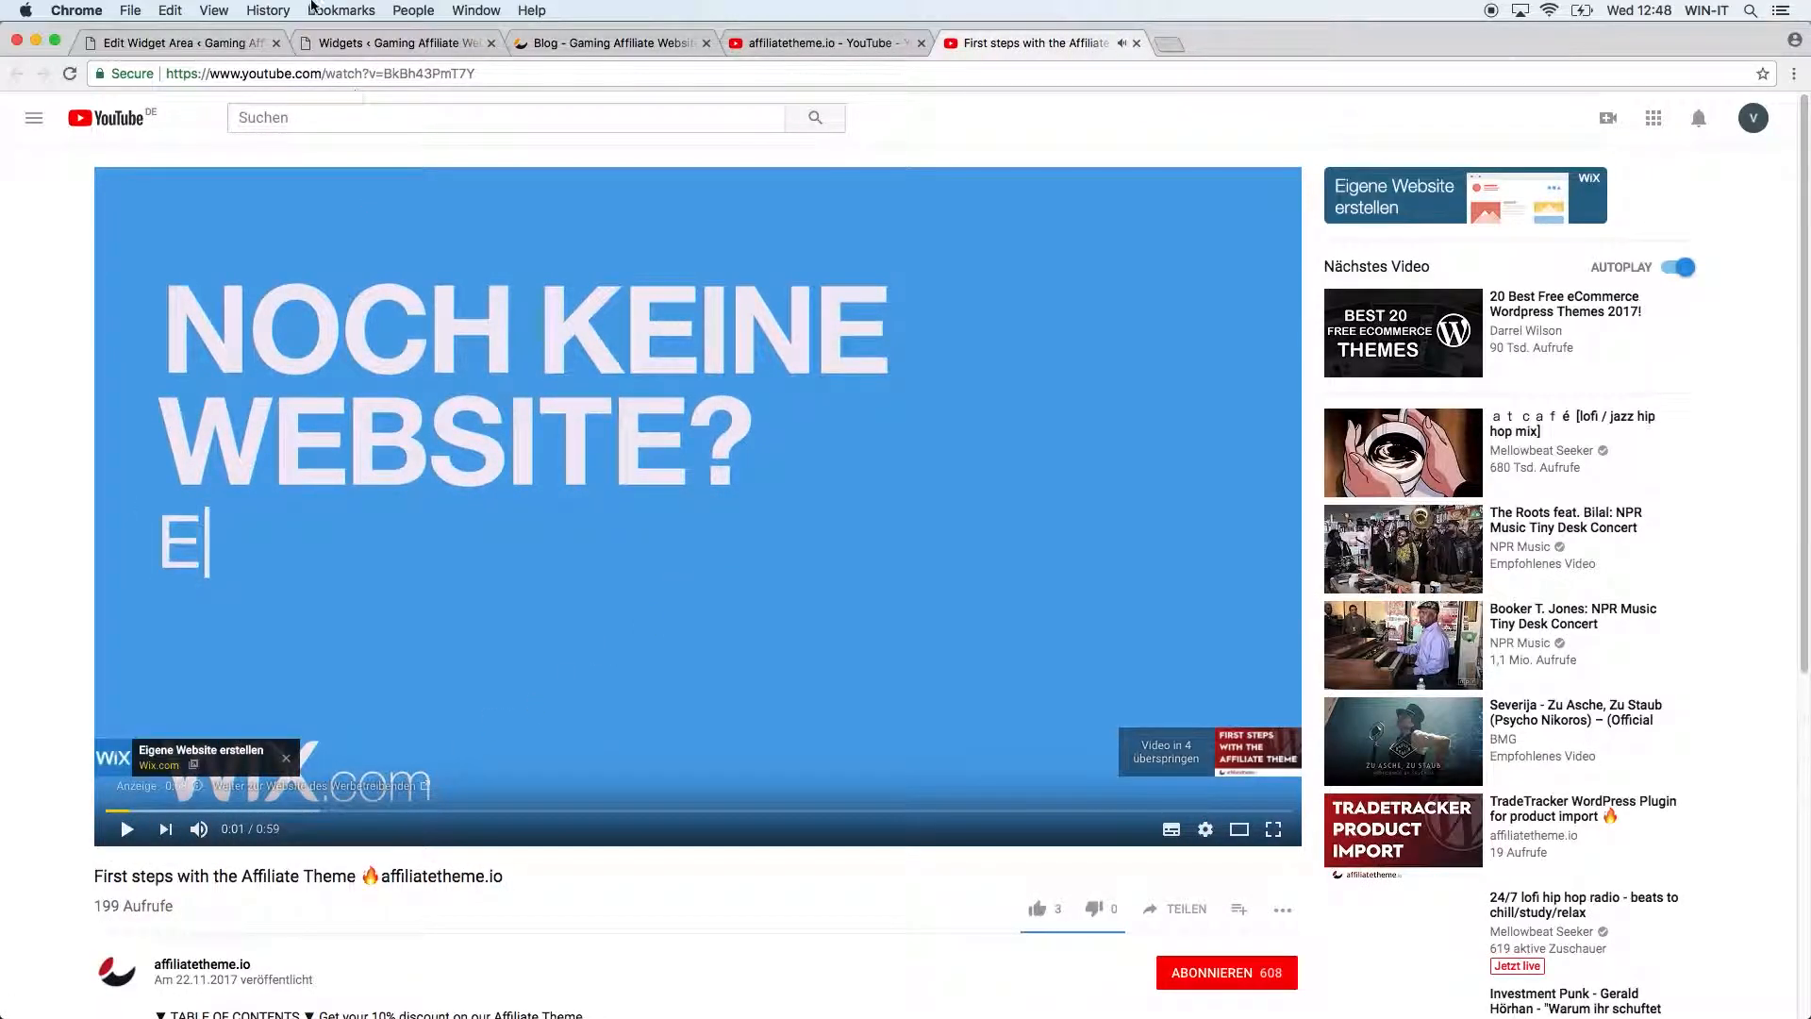
left_click(320, 73)
key("super+c")
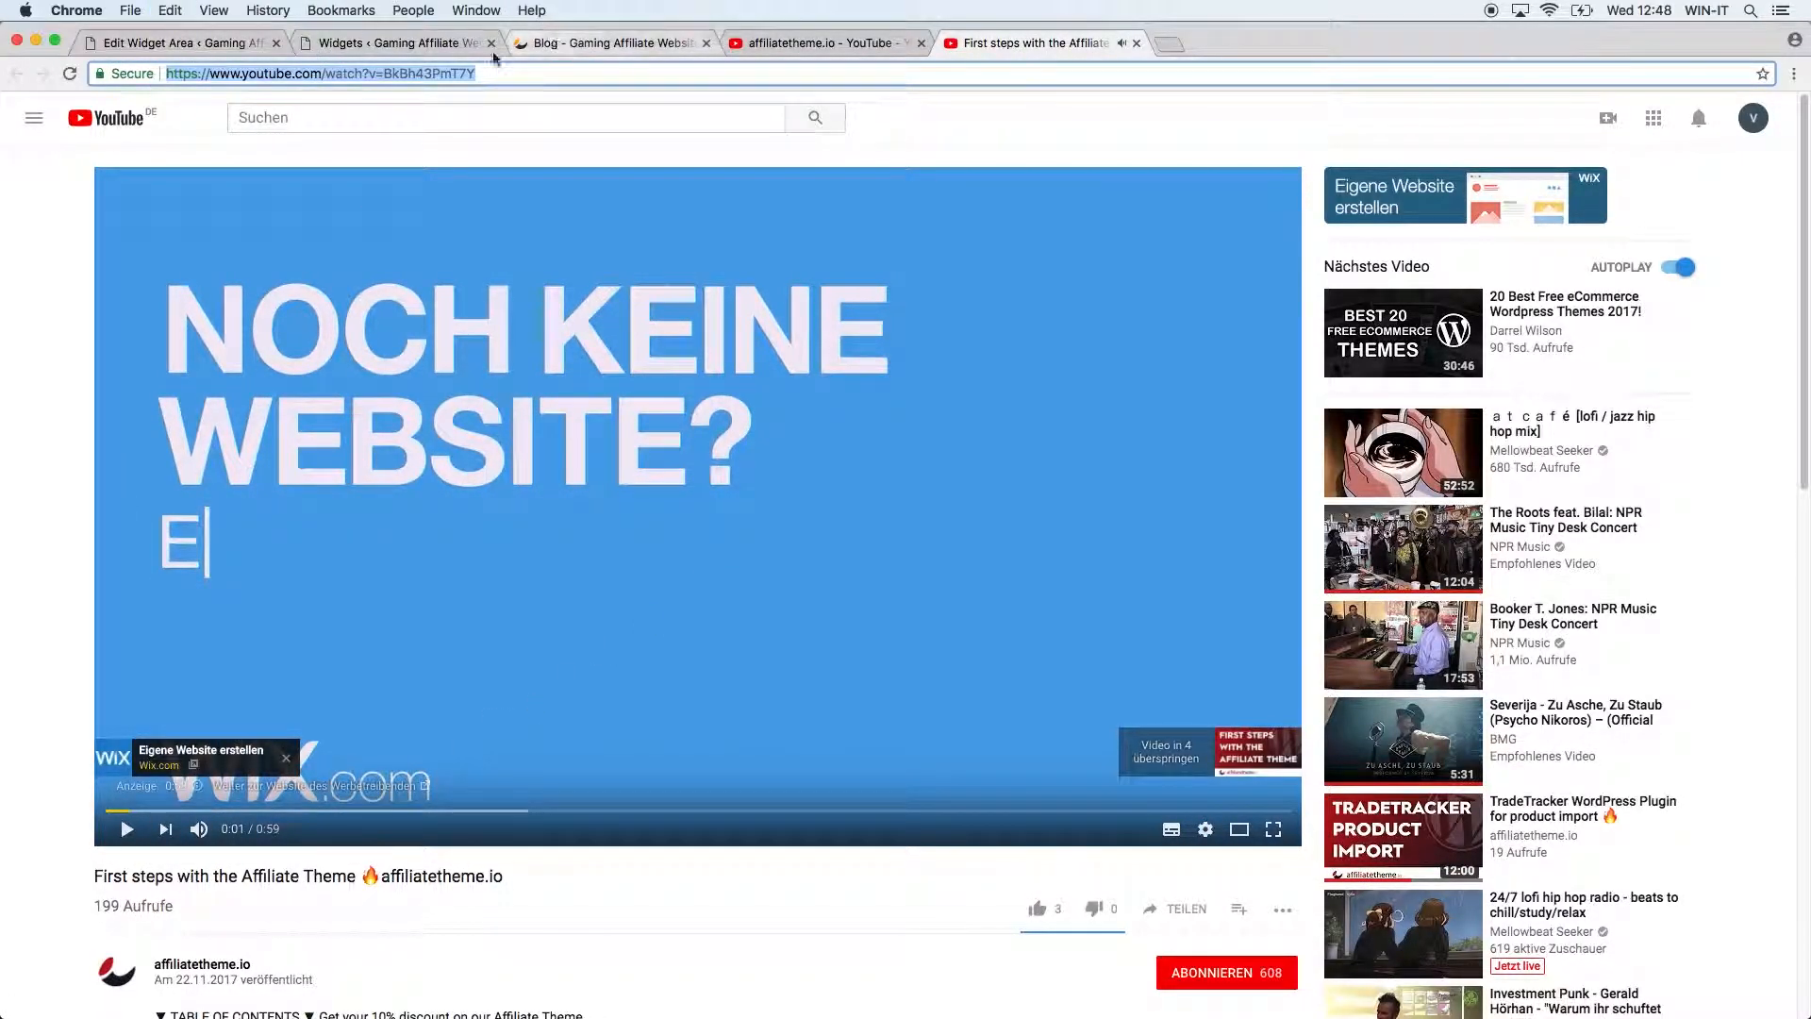
left_click(396, 43)
Replace the sample clip address with the YouTube video link, add it to the widget, and save.
triple_click(759, 205)
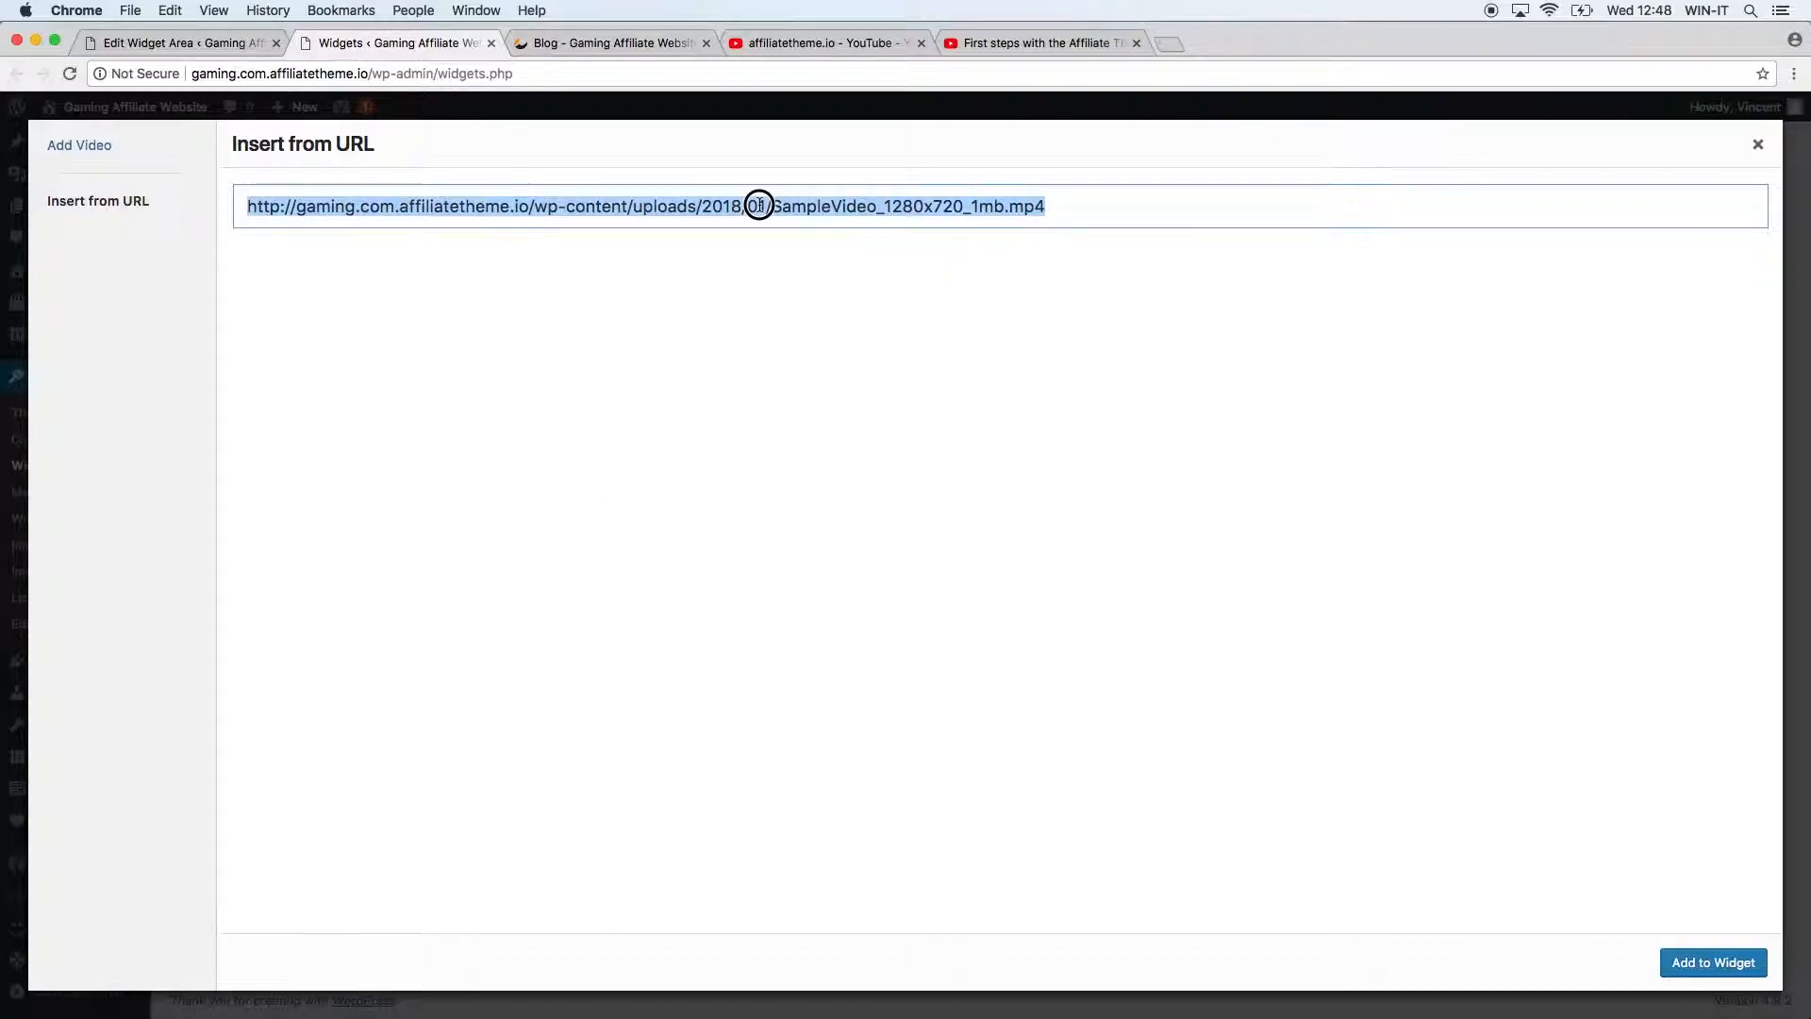
key("super+v")
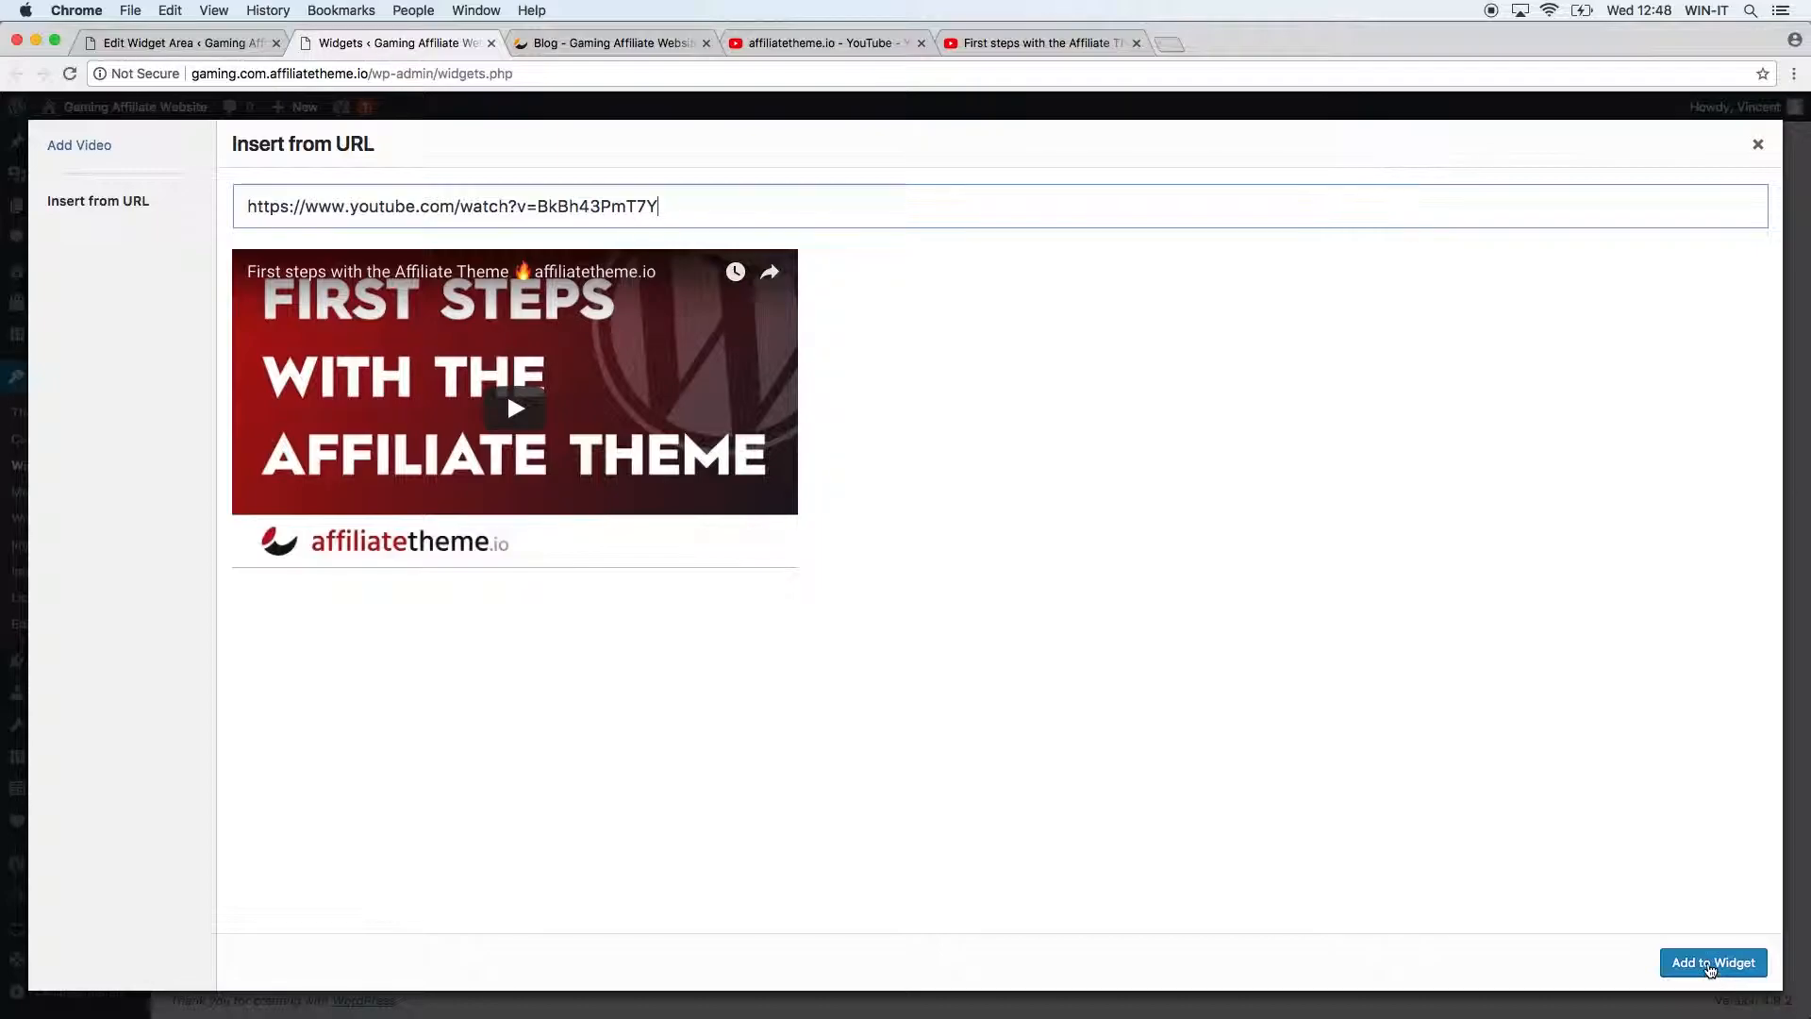
left_click(1710, 972)
left_click(1231, 721)
Reload the blog and play the sidebar's embedded YouTube video, briefly viewing it full screen.
left_click(603, 43)
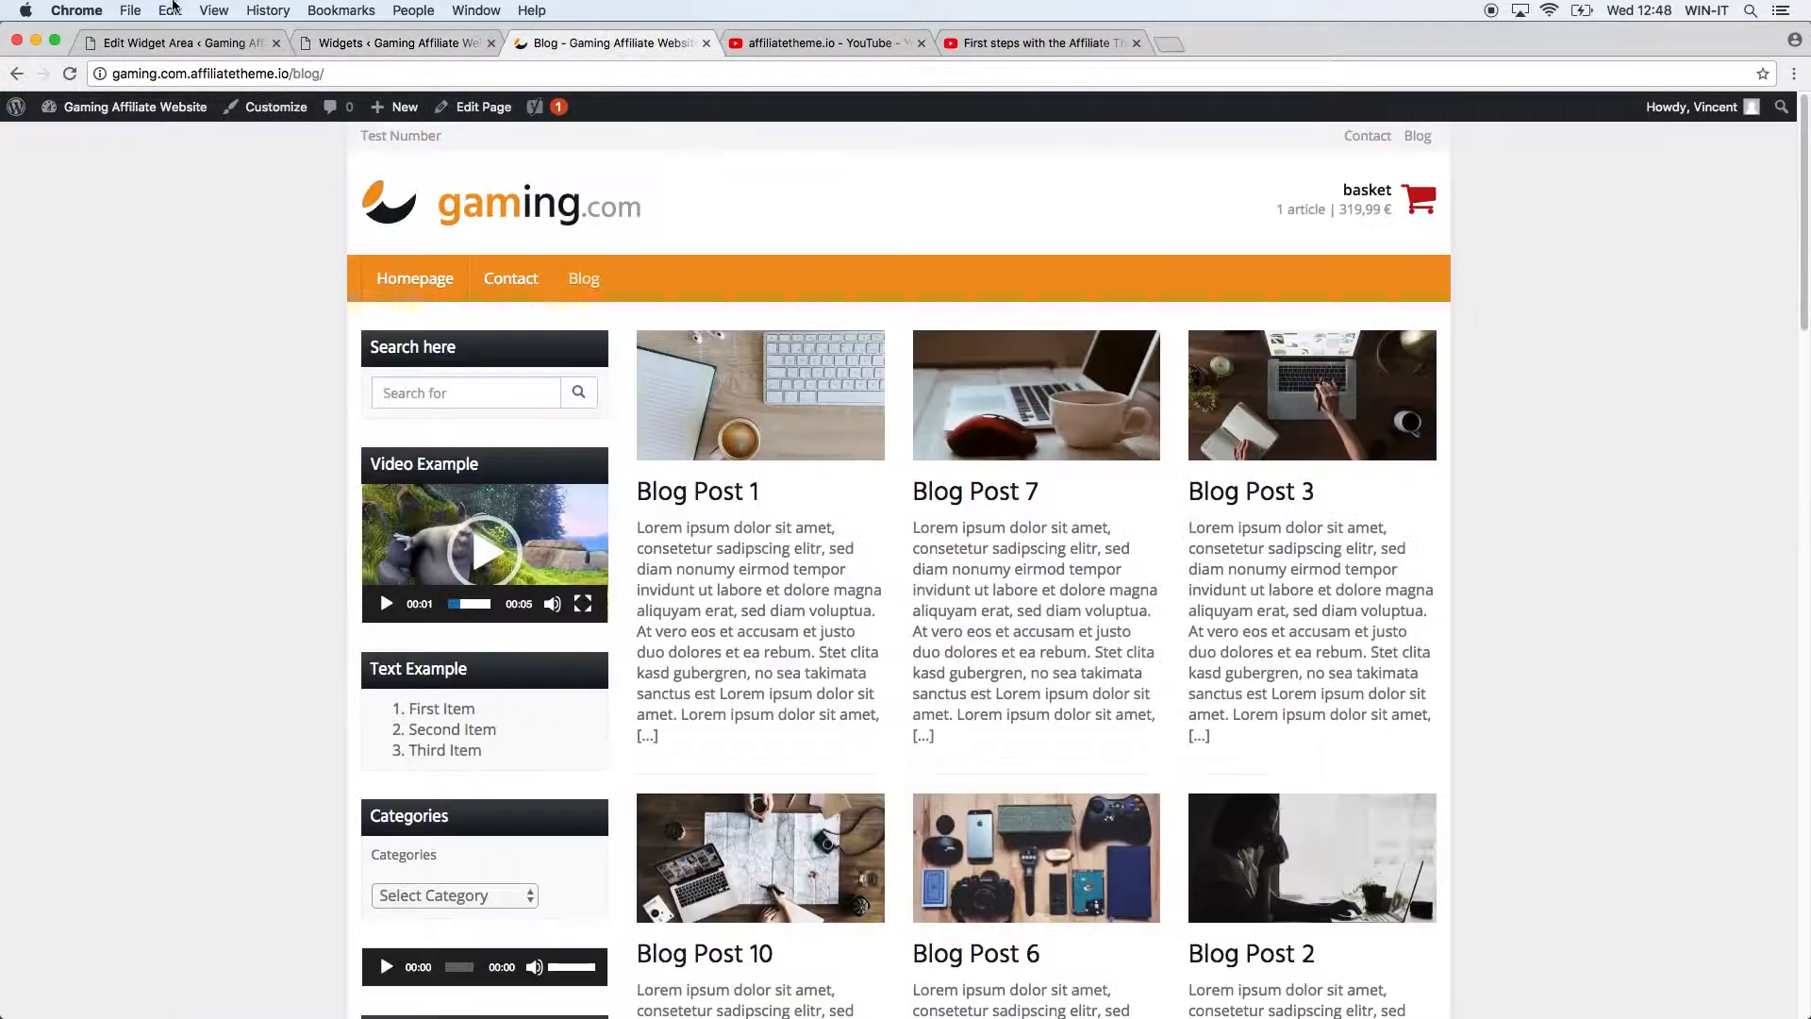
left_click(66, 74)
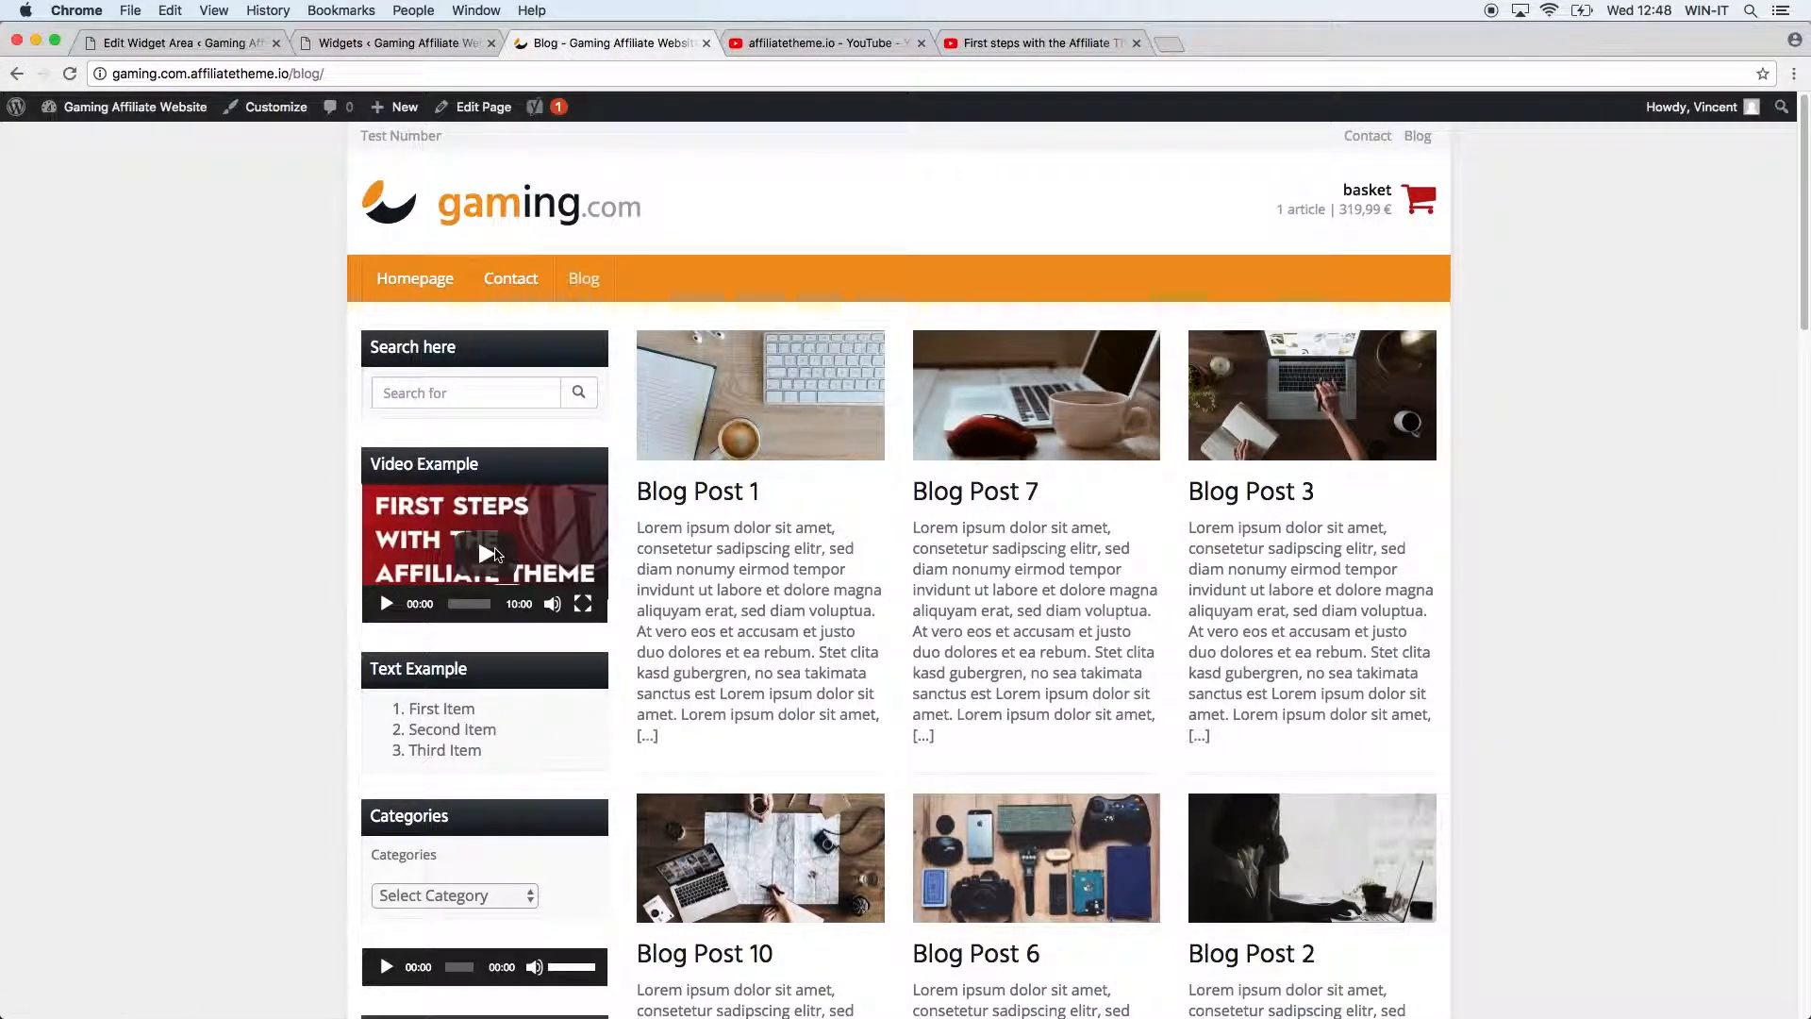
left_click(499, 555)
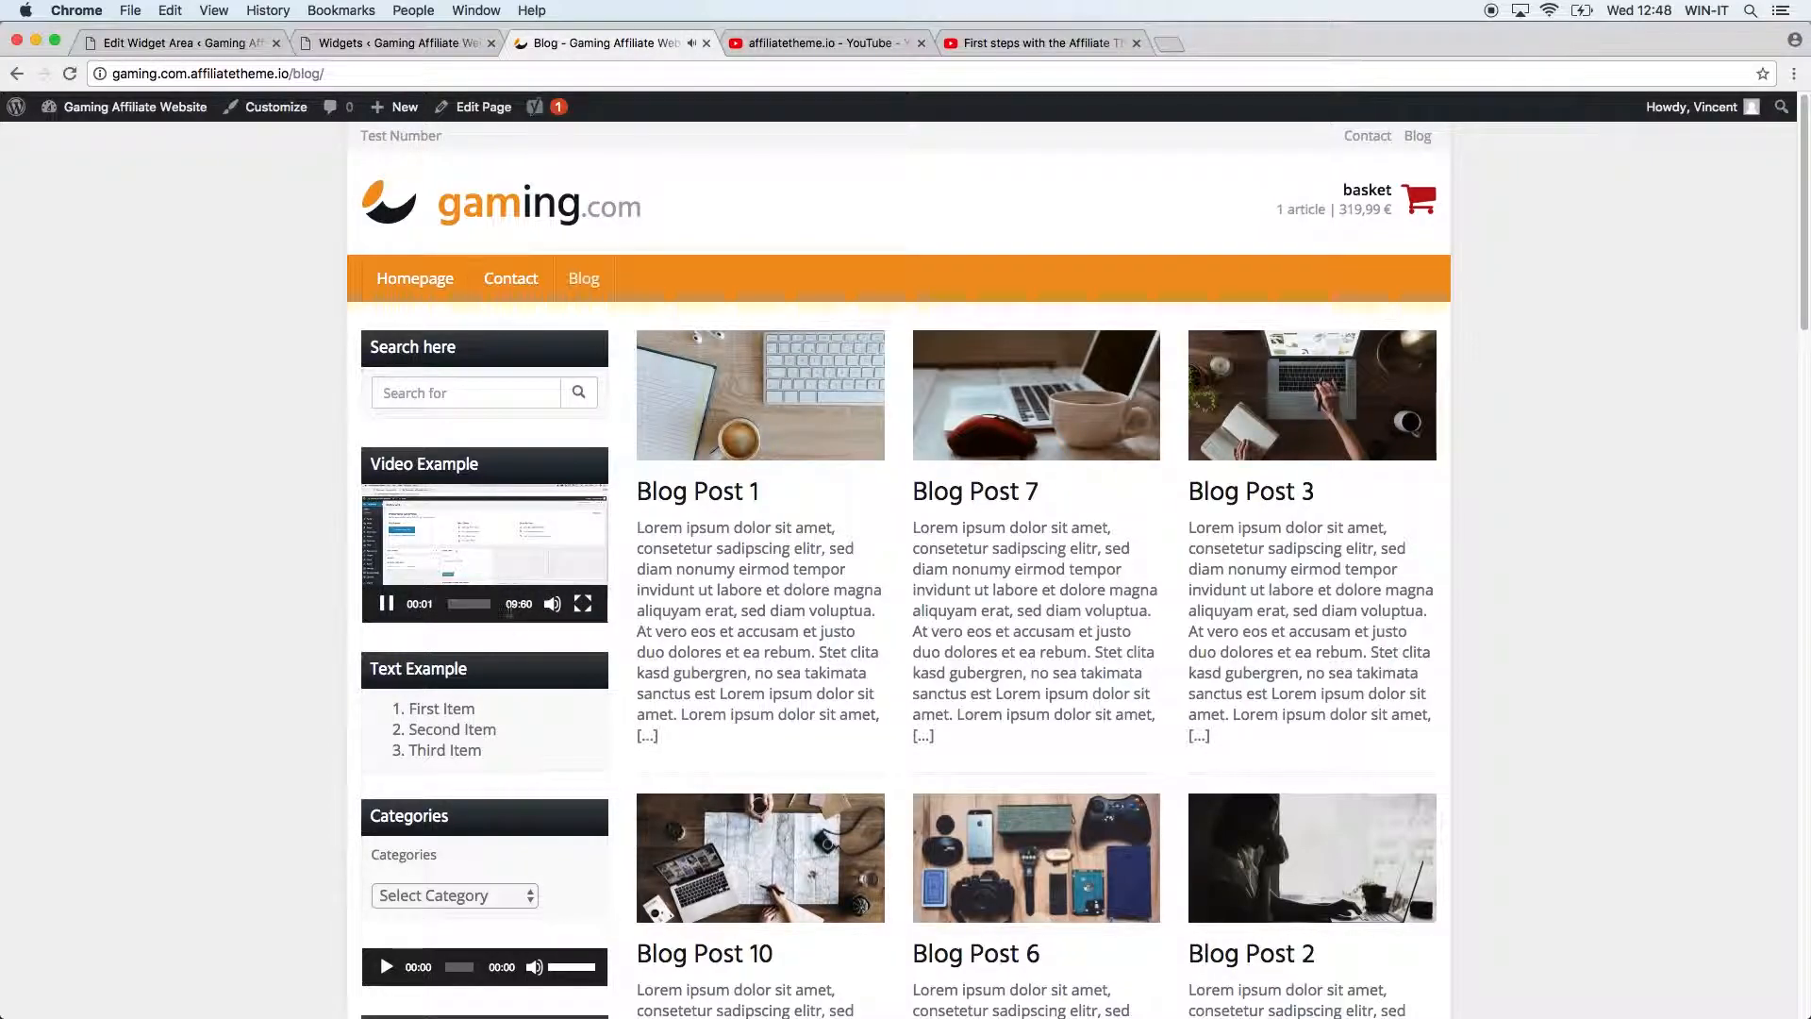
left_click(582, 603)
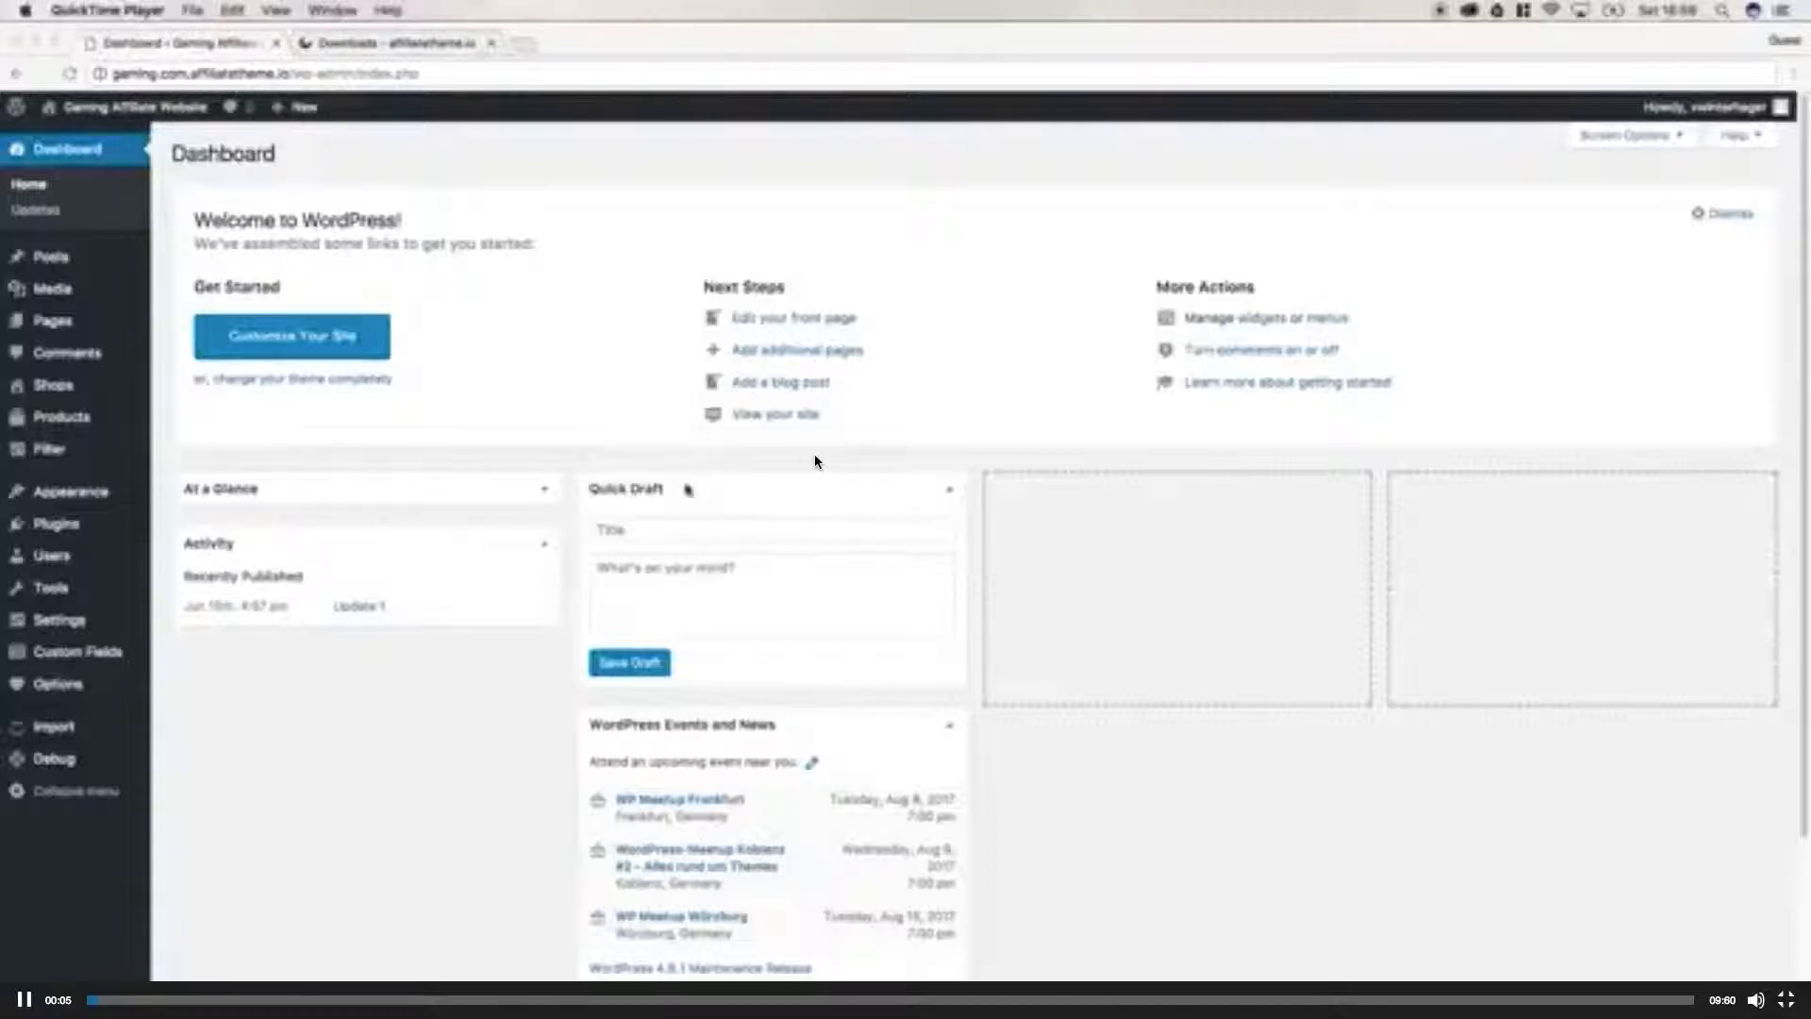
key("Escape")
Pause the sidebar video and turn its volume down.
left_click(386, 604)
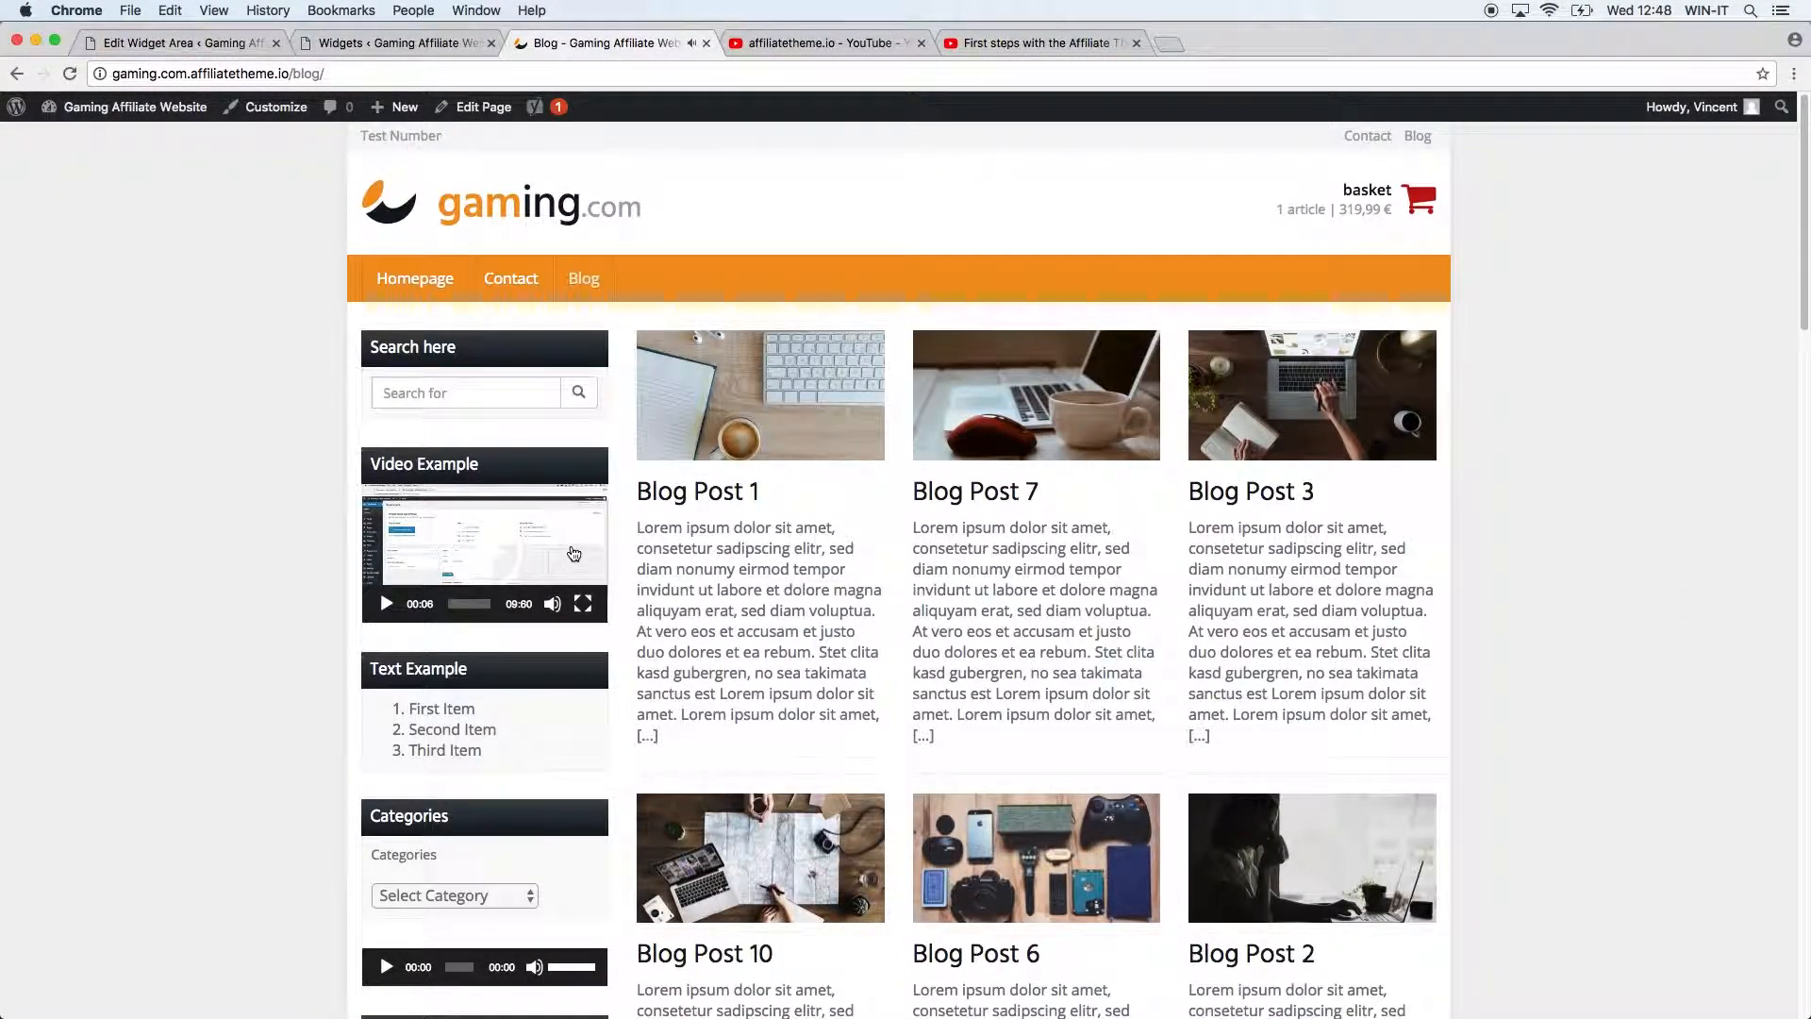
mouse_move(550, 609)
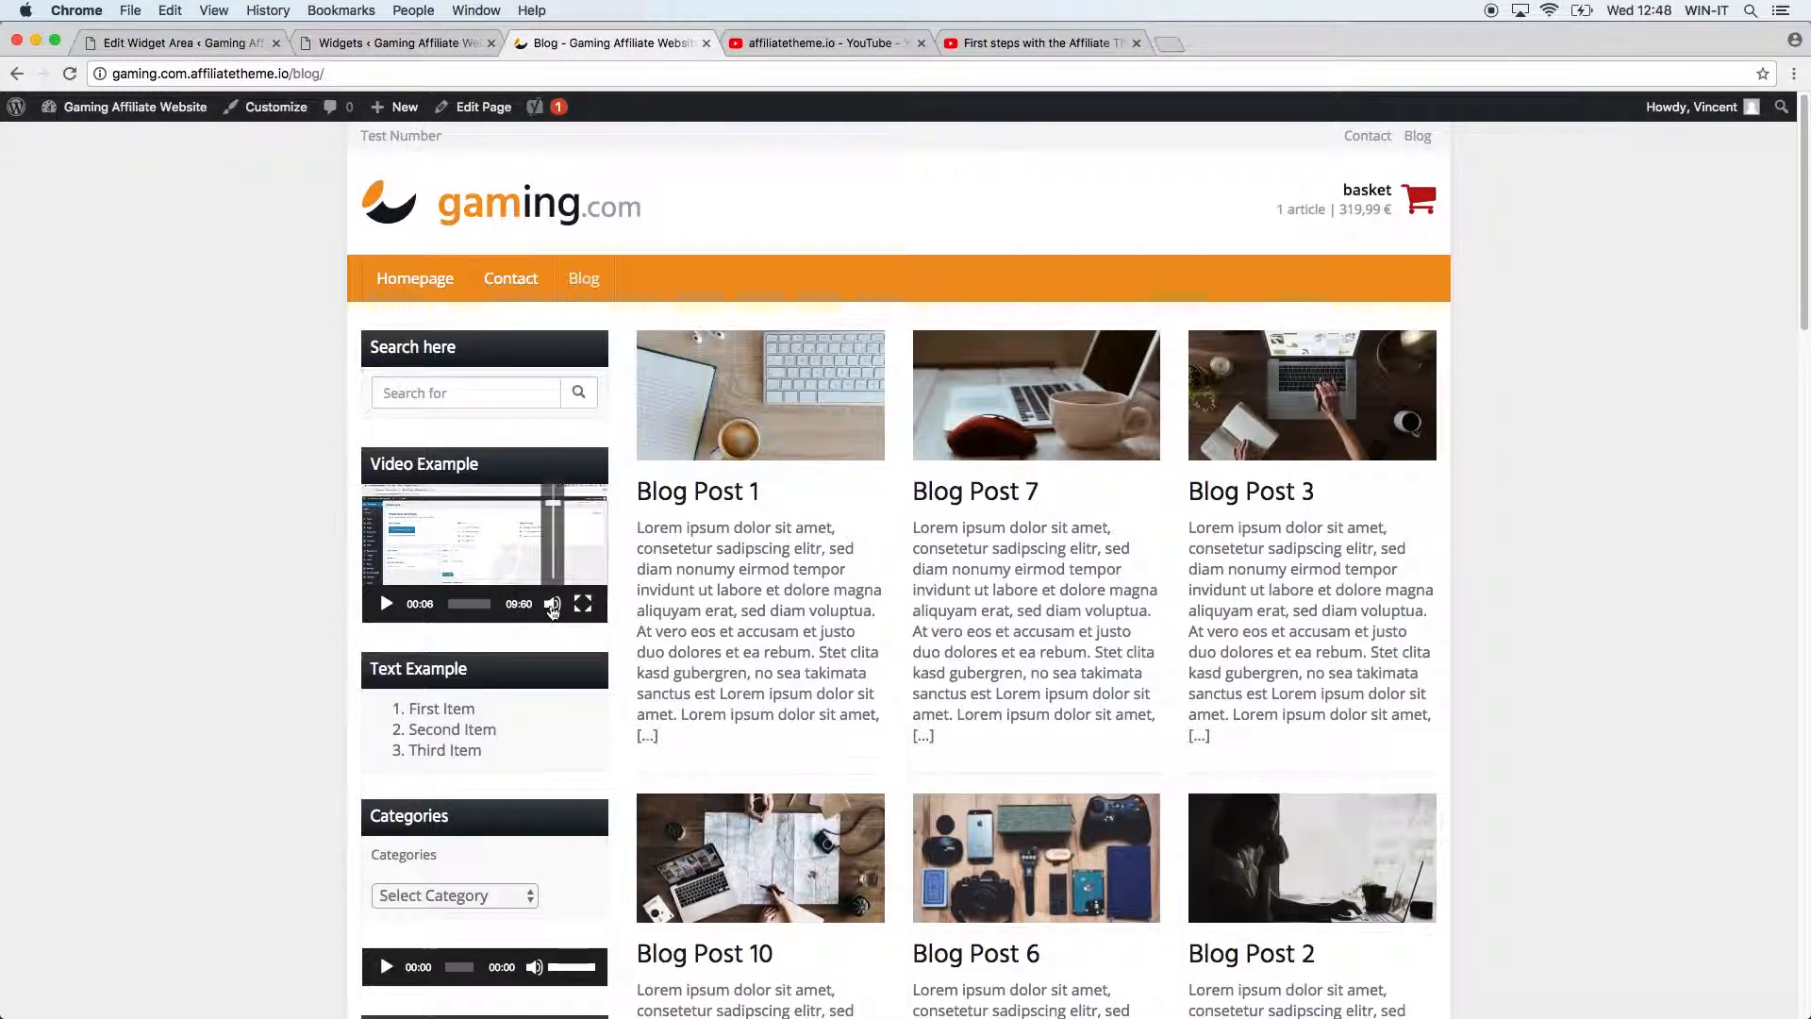
left_click_drag(557, 520, 563, 587)
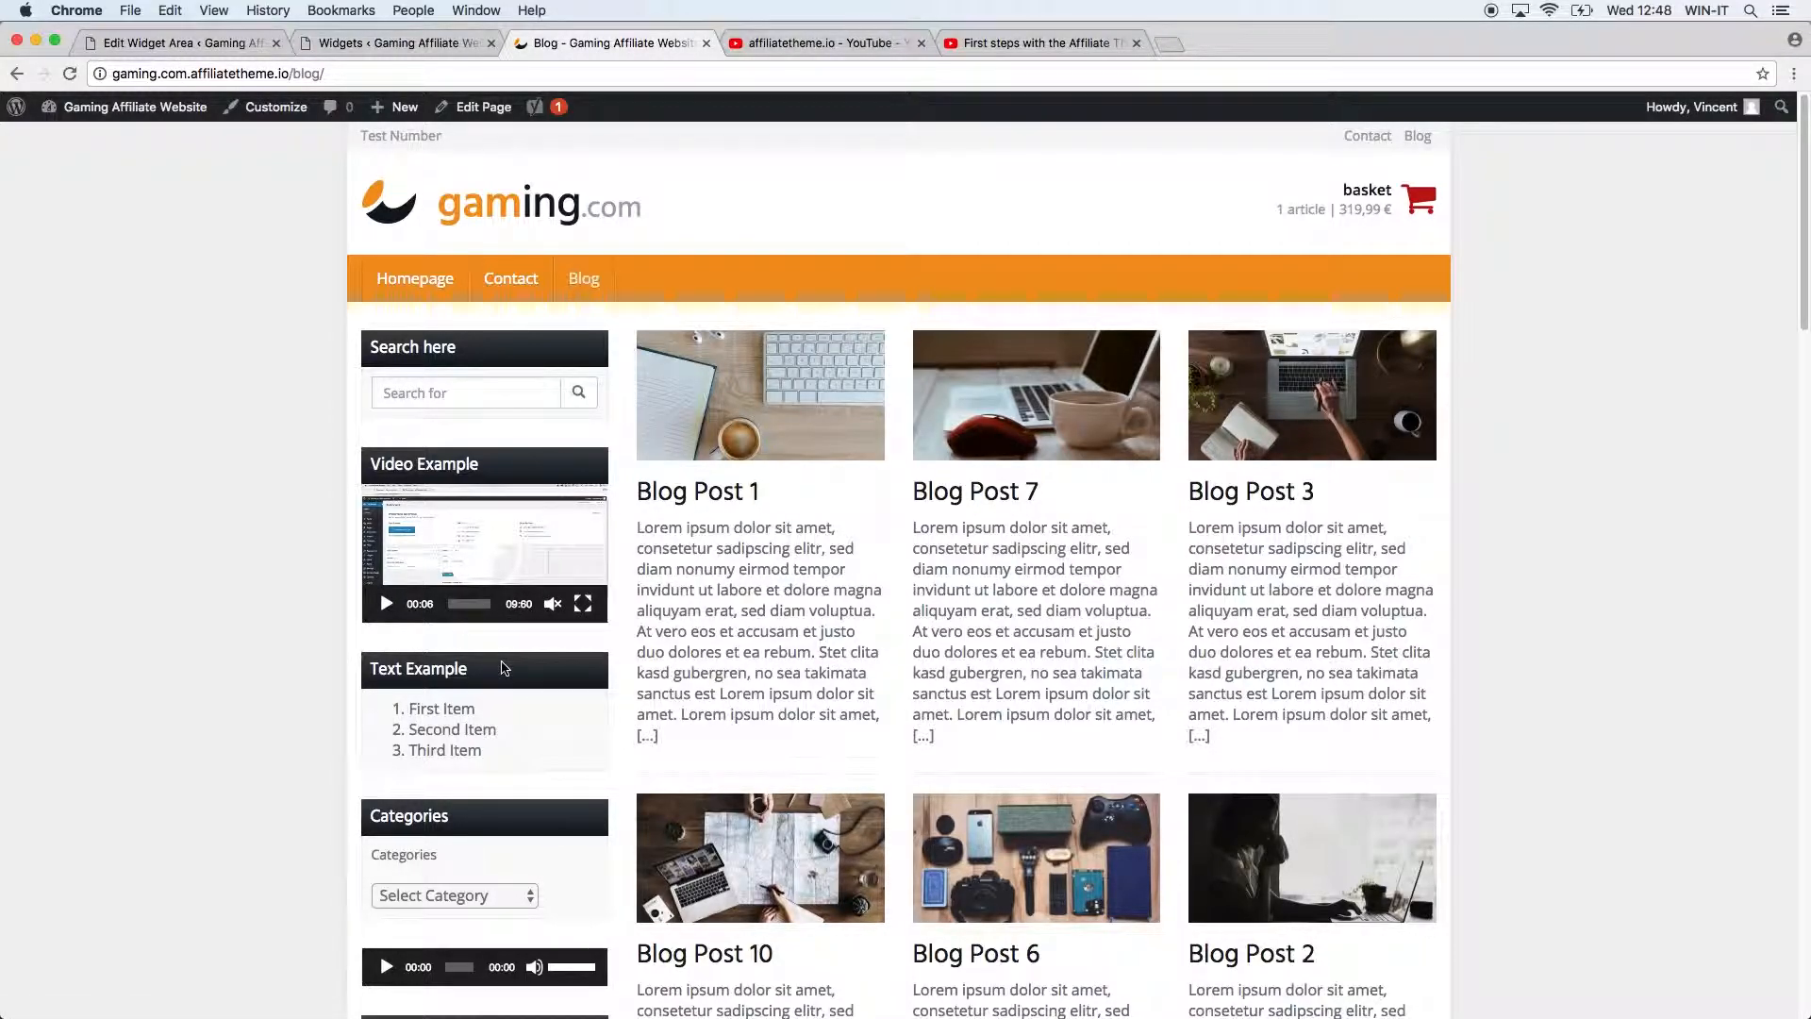